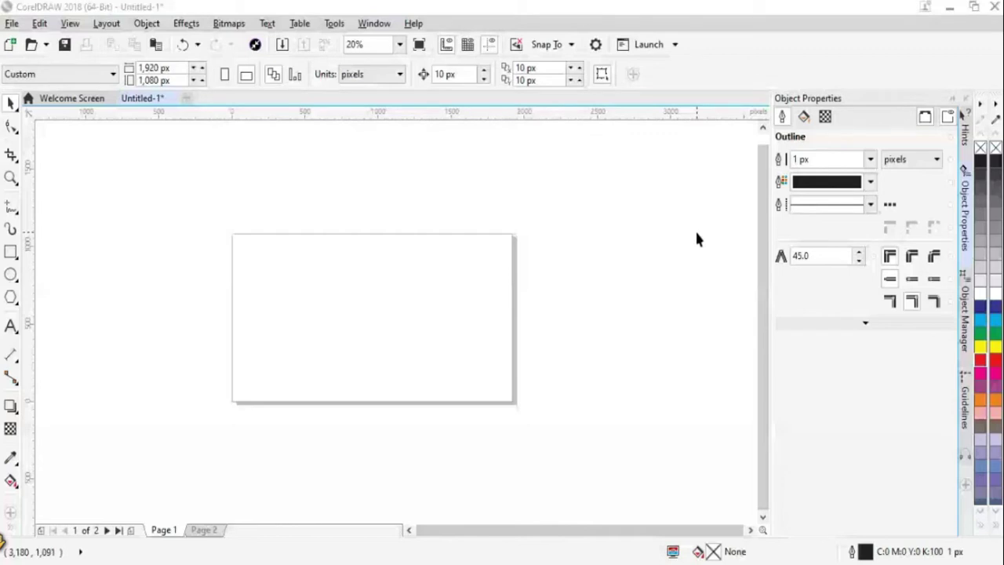
- Focus the CorelDRAW window and pick the Text tool for the blank page
left_click(818, 38)
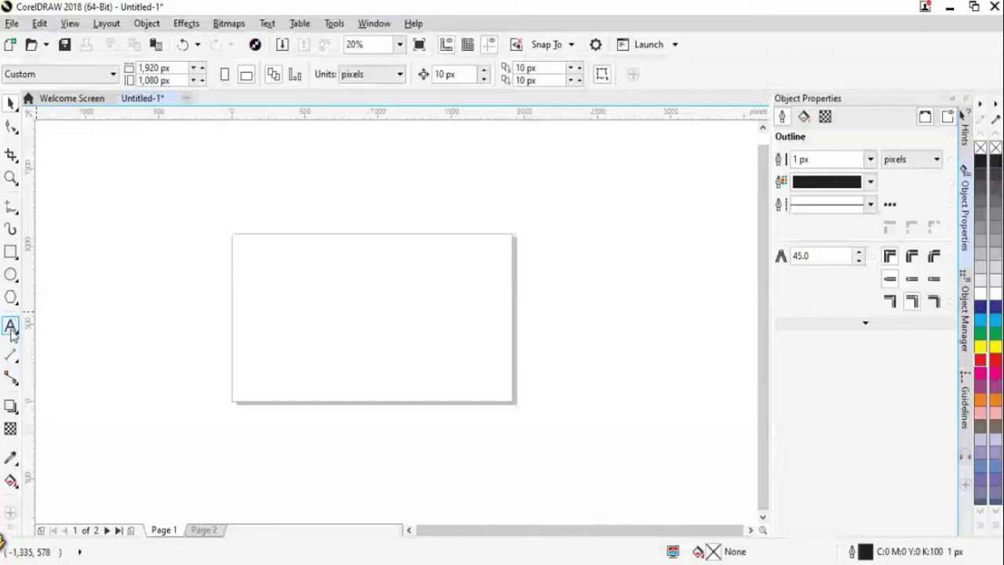
left_click(11, 327)
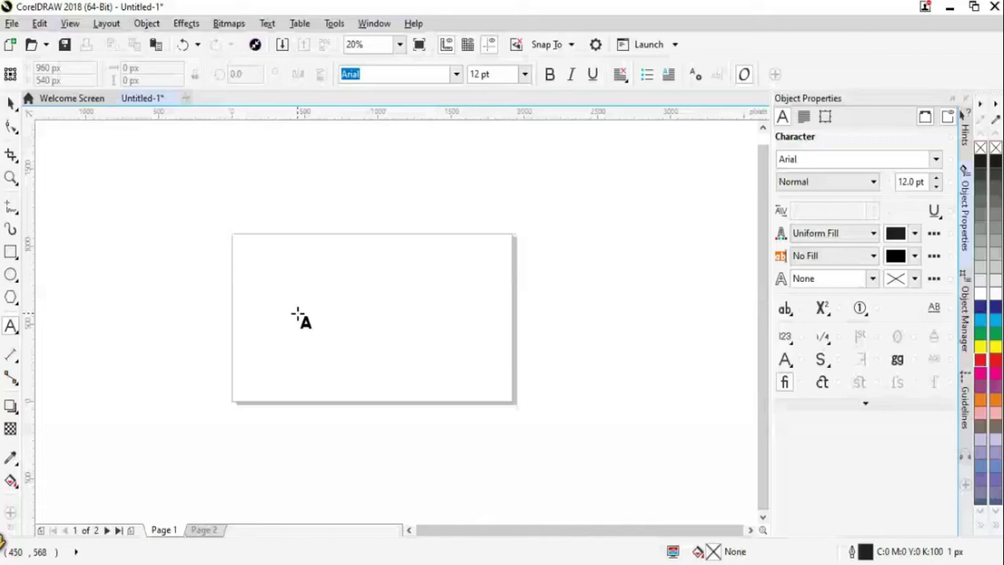
- Add the Arial heading 'Creative Designing', enlarge it to about 114 pt and move it up-left
left_click(298, 312)
type("Content Goes Here")
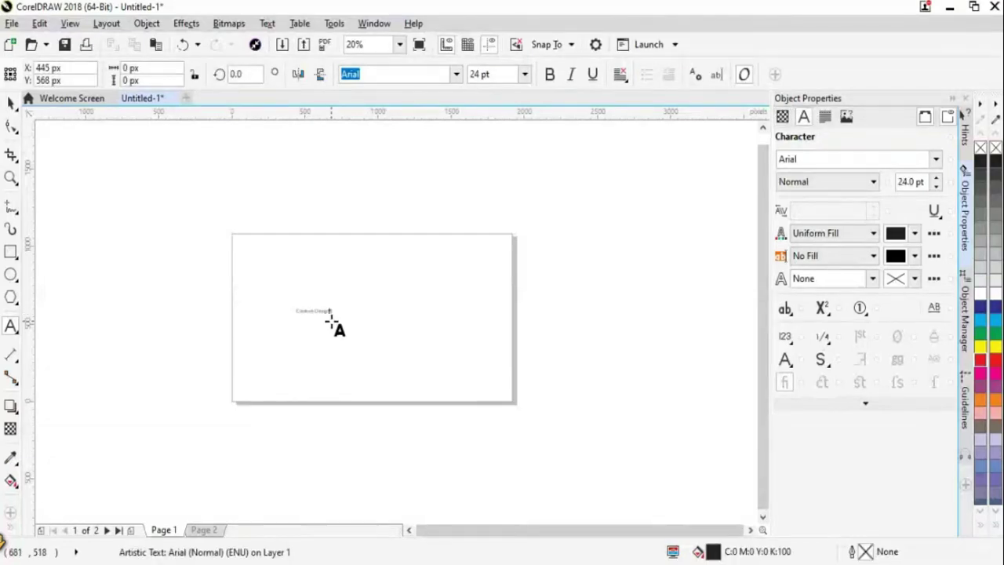
key("ctrl+space")
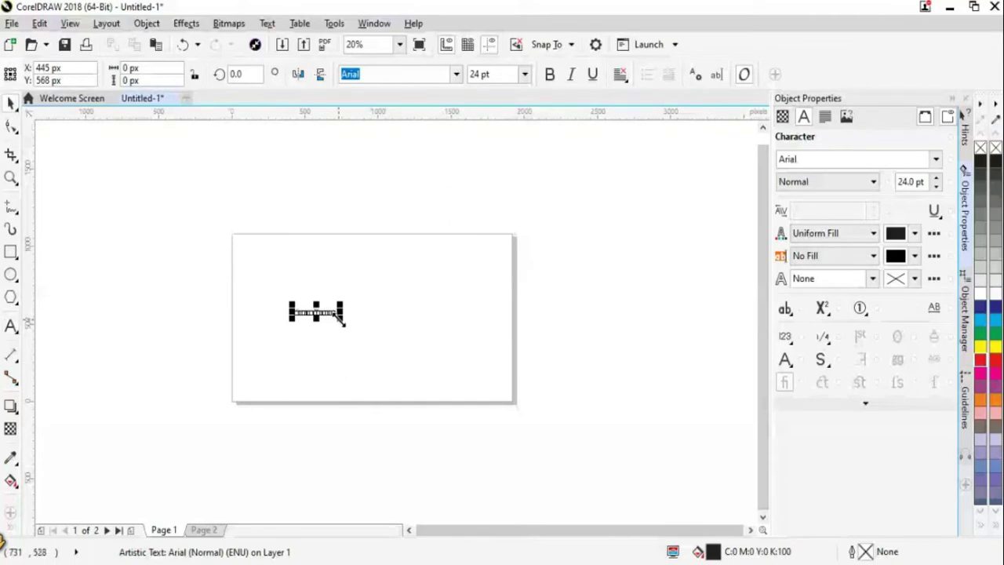
left_click_drag(340, 316, 482, 392)
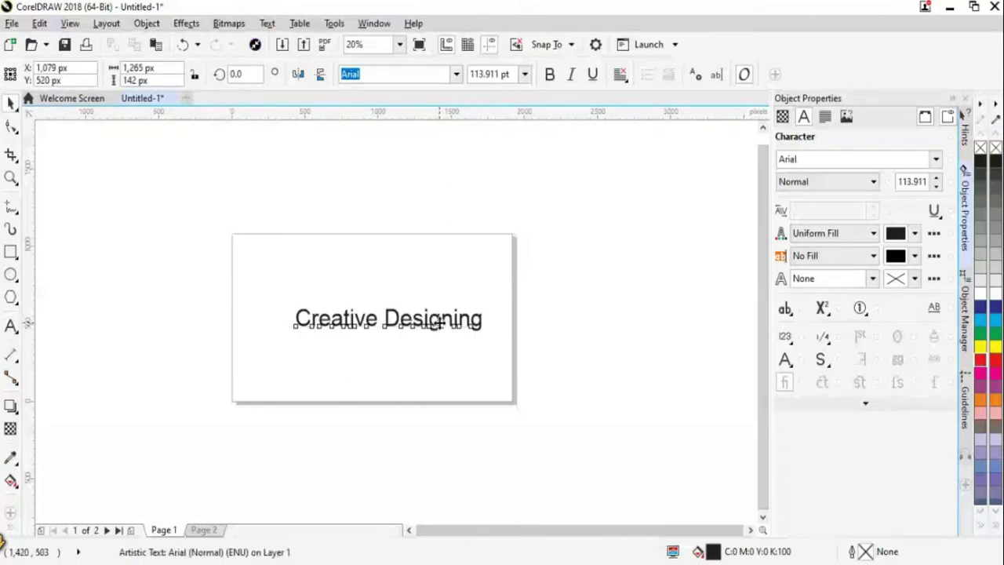
left_click_drag(439, 322, 406, 331)
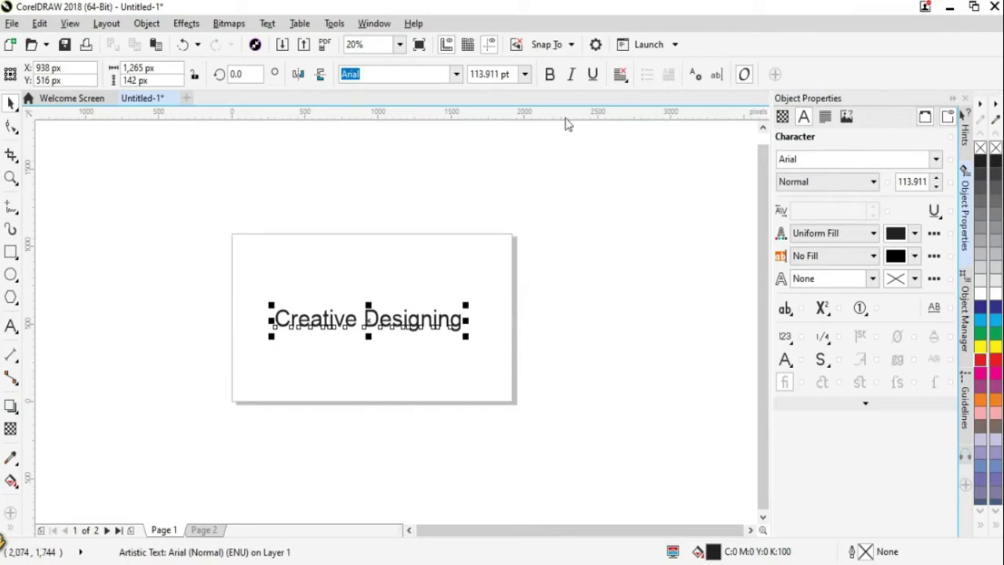
left_click(750, 531)
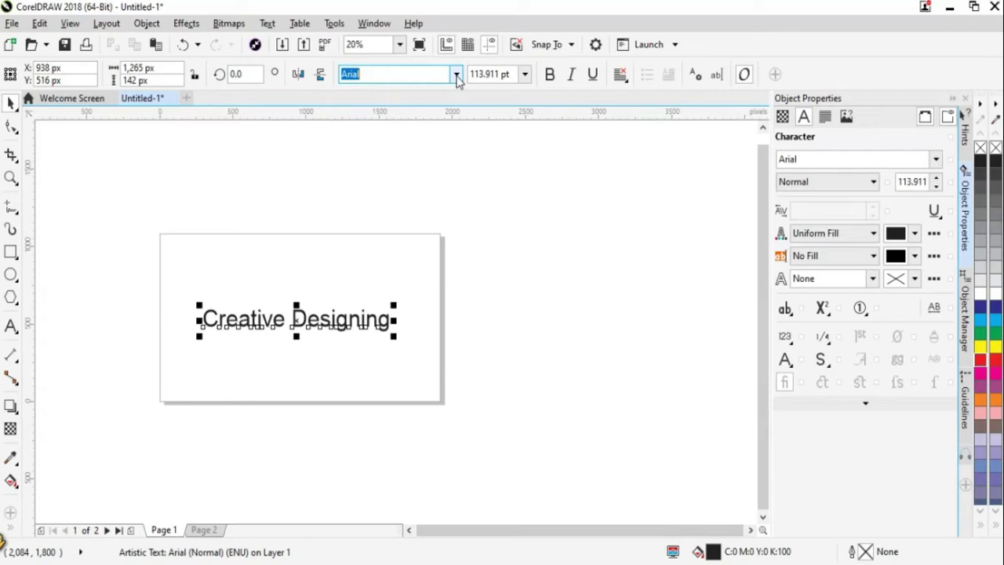
left_click(263, 288)
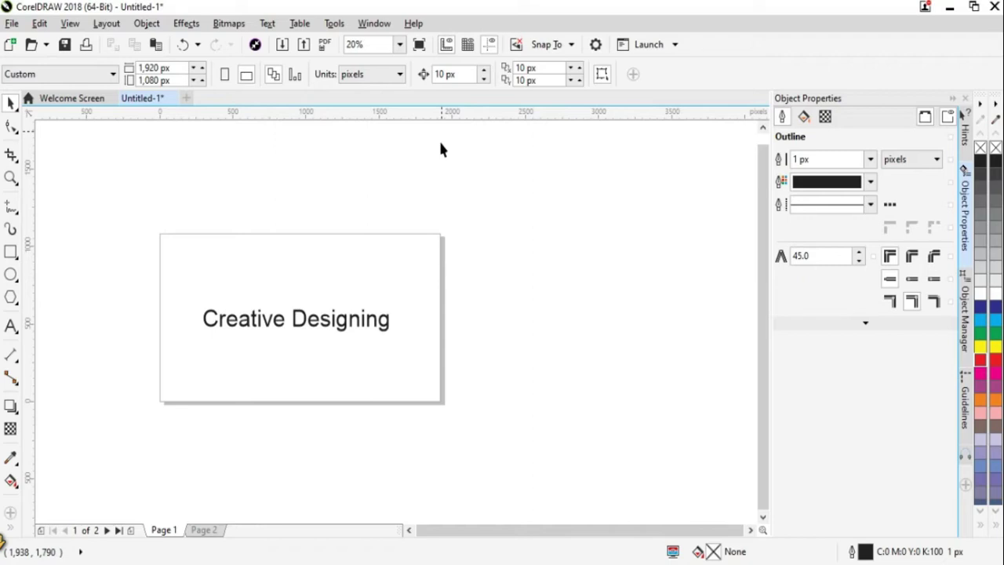
key("ctrl+a")
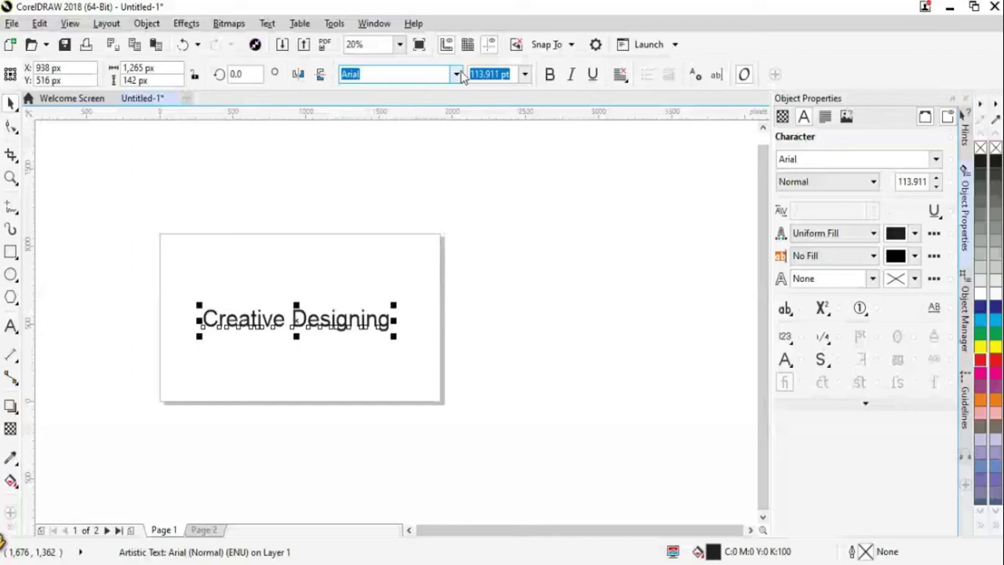
- Set the heading in Niagara Solid and roughly double its size
left_click(455, 73)
left_click(392, 235)
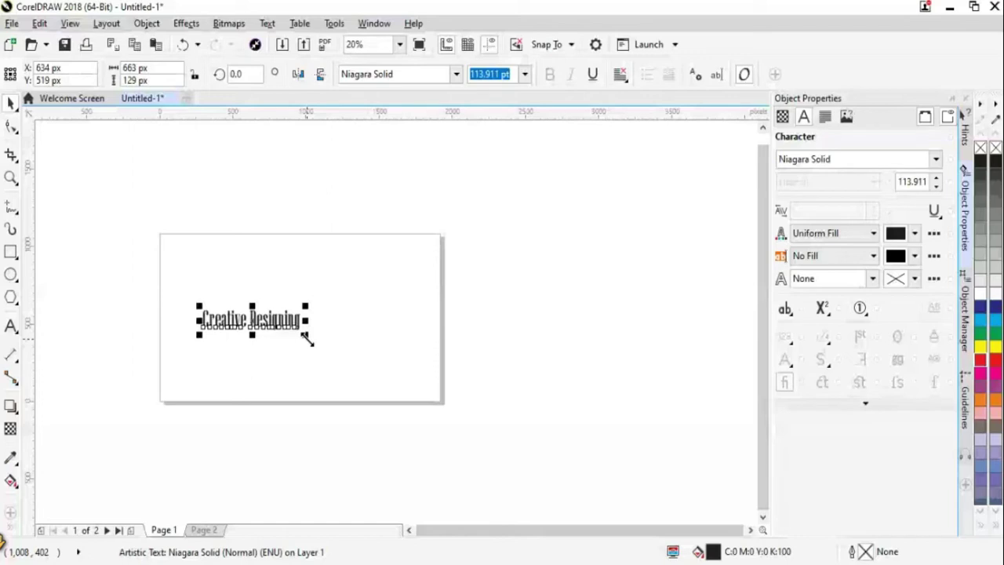
left_click_drag(305, 337, 332, 324)
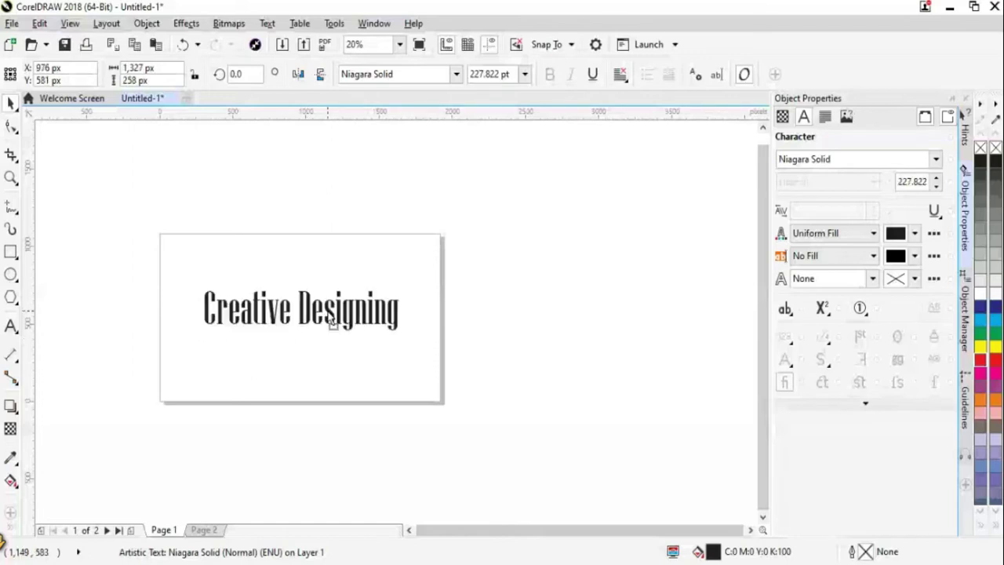
- Switch the heading to Adobe Gothic Std B at about 125.7 pt and nudge it down
left_click(456, 78)
left_click(454, 74)
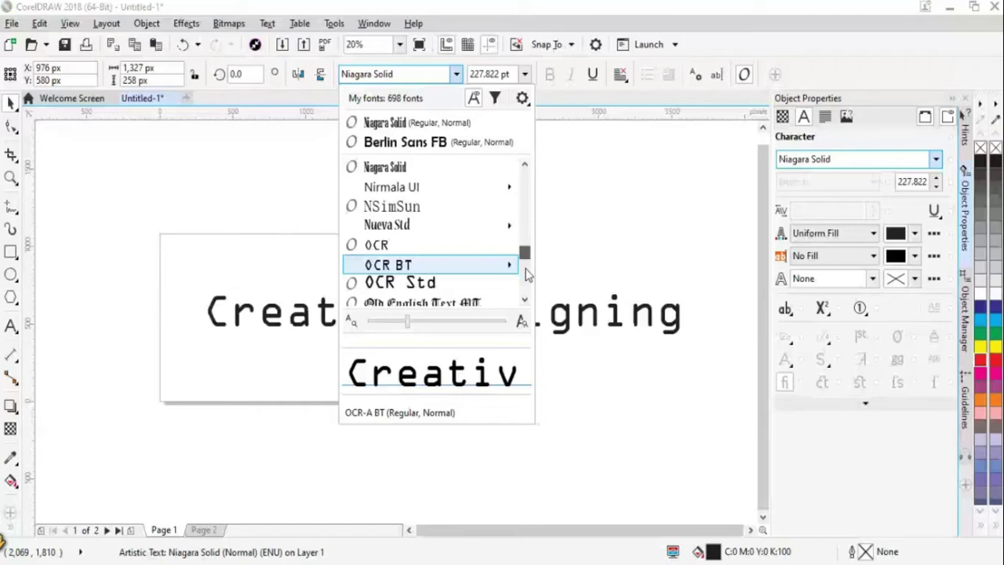
scroll(523, 247, "up", 20)
scroll(524, 222, "up", 3)
left_click(425, 225)
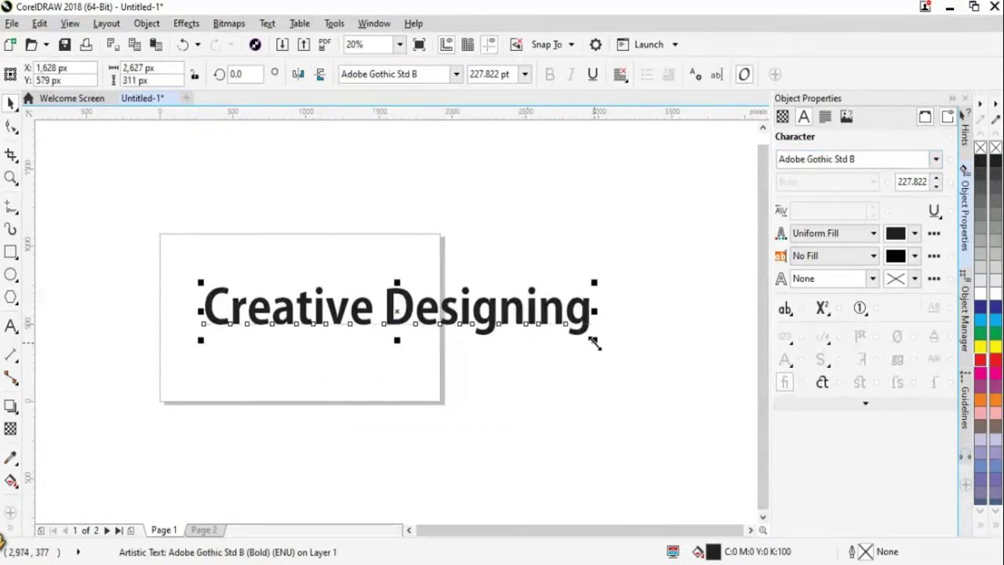
mouse_move(593, 342)
left_mouse_down()
mouse_move(547, 332)
mouse_move(527, 314)
mouse_move(593, 336)
left_mouse_up()
key("Delete")
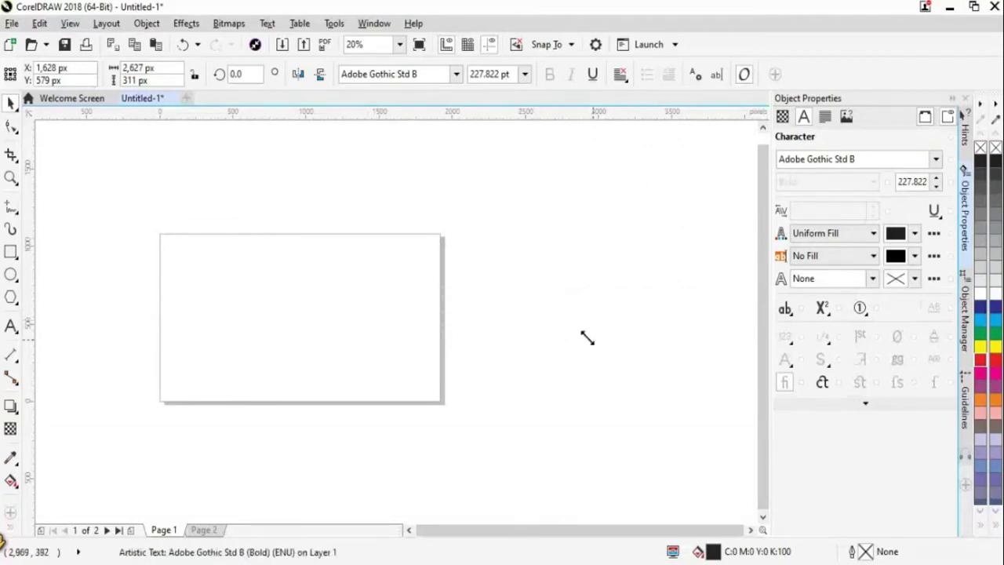
key("ctrl+z")
mouse_move(314, 308)
left_mouse_down()
mouse_move(315, 329)
mouse_move(306, 323)
left_mouse_up()
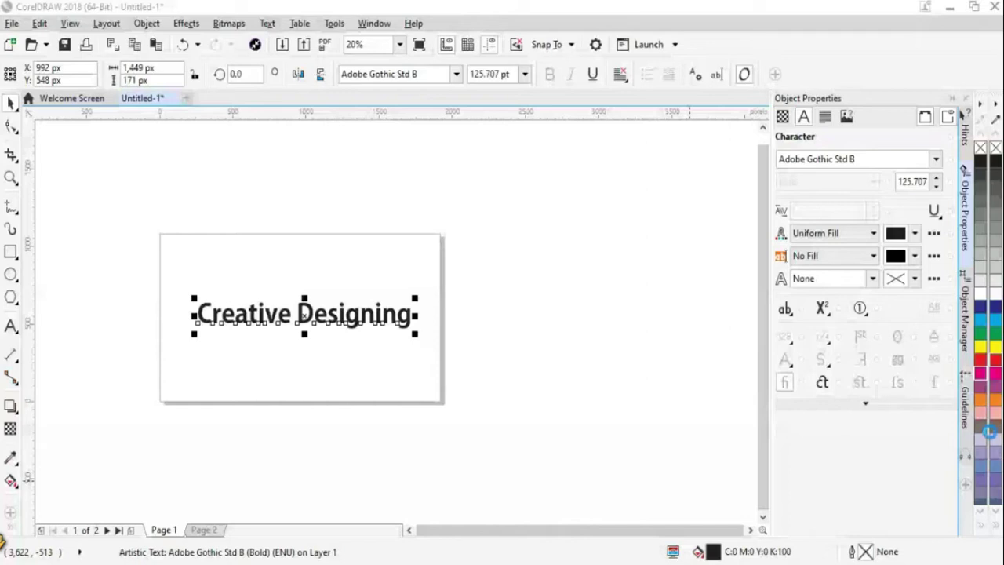
left_click(988, 430)
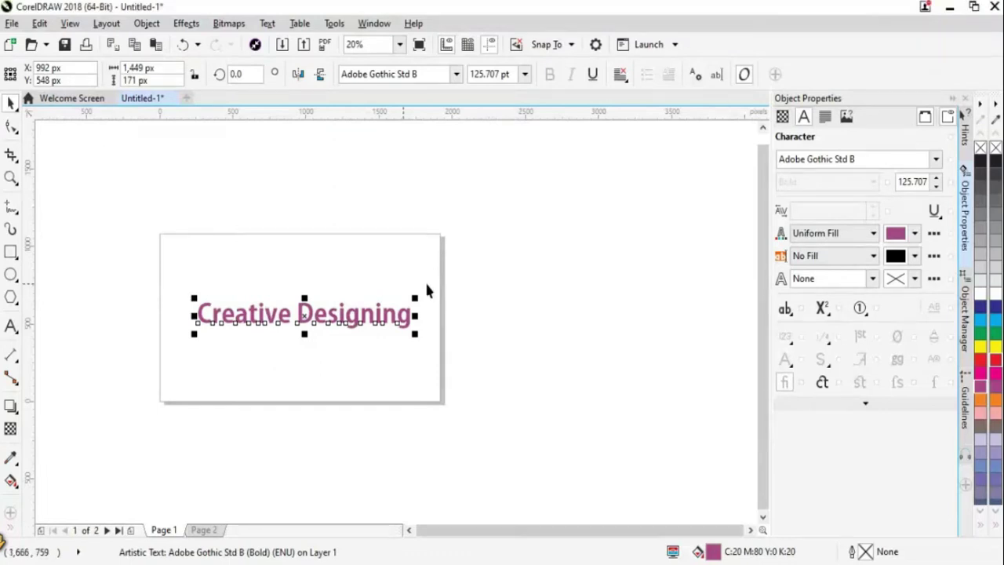
left_click(980, 307)
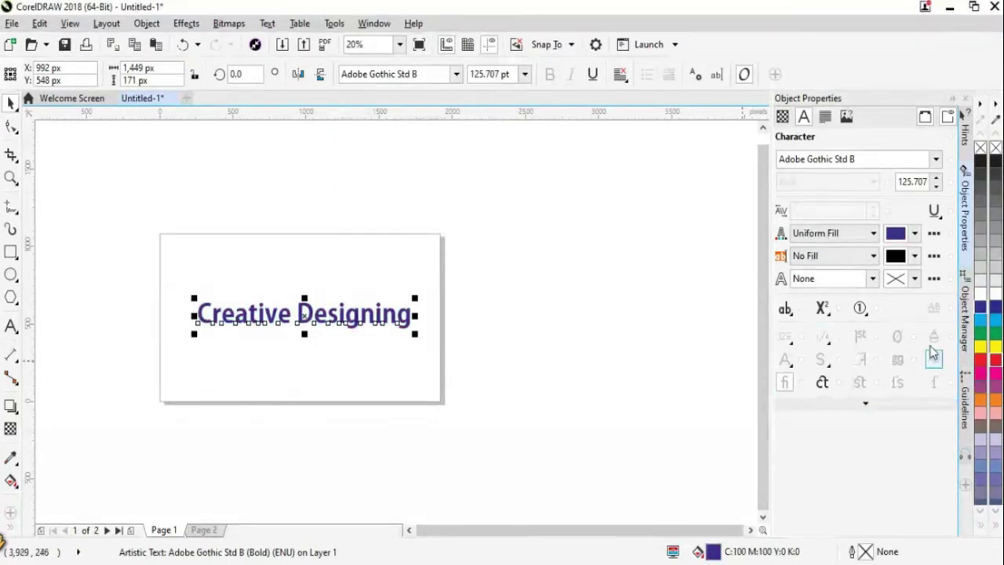
left_click(980, 196)
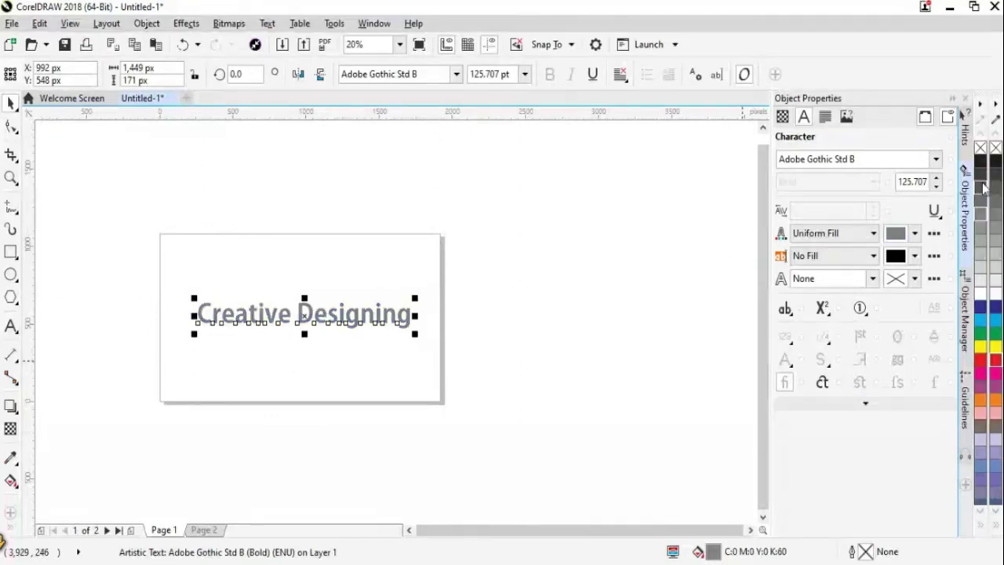
left_click(980, 165)
left_click(980, 161)
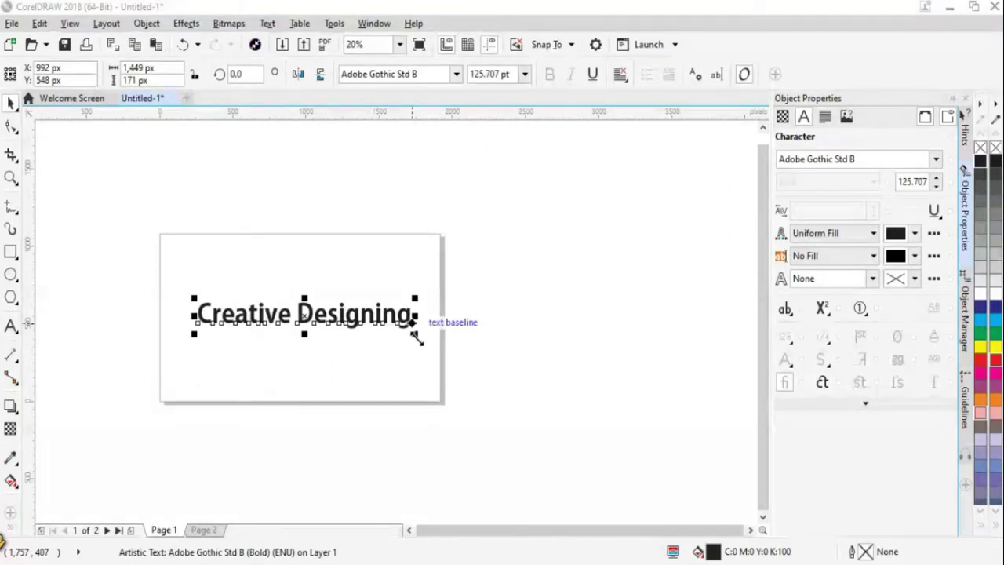
- Set the heading's font size to 100 pt
left_click(527, 78)
left_click(528, 76)
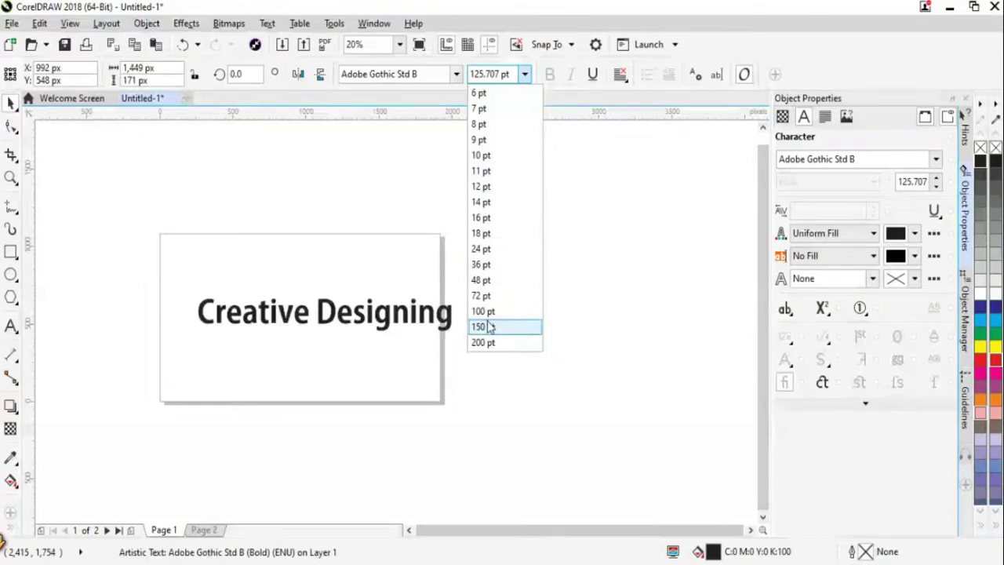
left_click(415, 360)
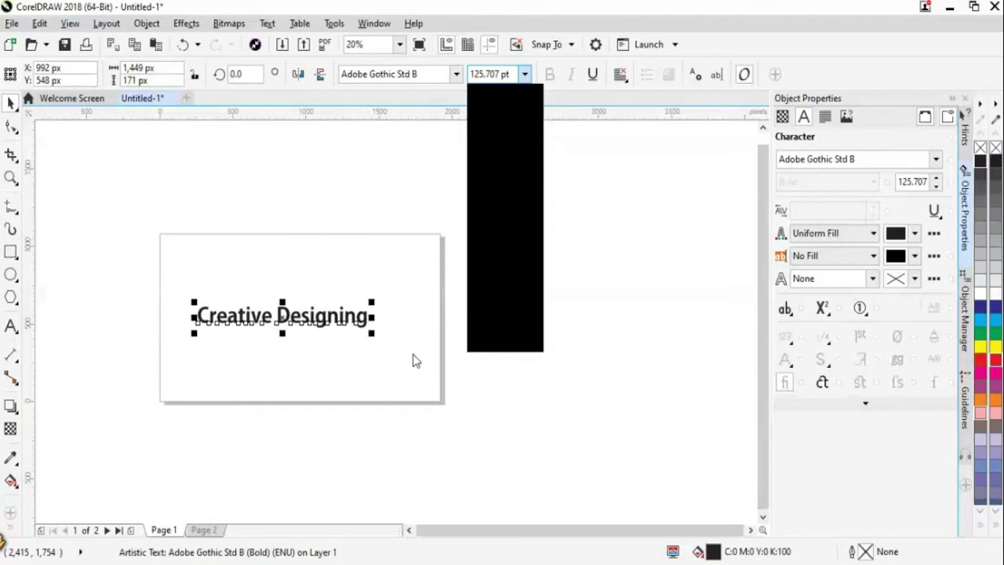
- Edit the heading so it reads 'CreativeDesigning' on one line without a space
double_click(316, 323)
left_click(273, 316)
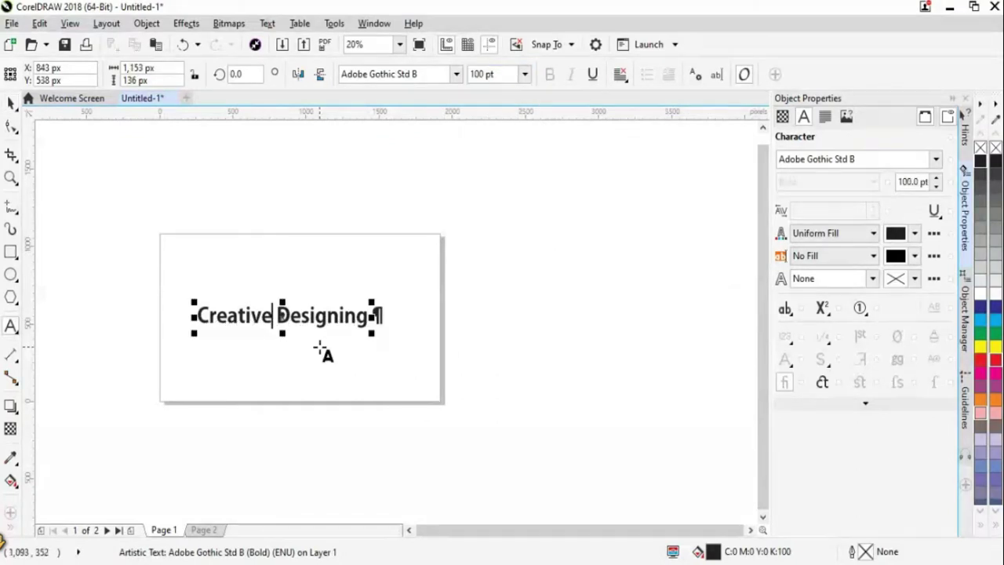
key("Return")
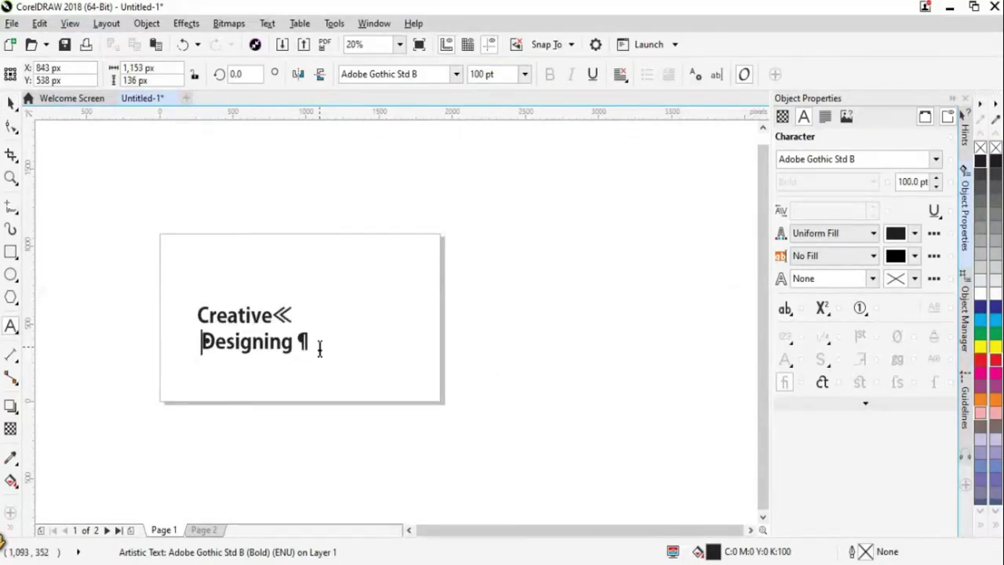
key("BackSpace")
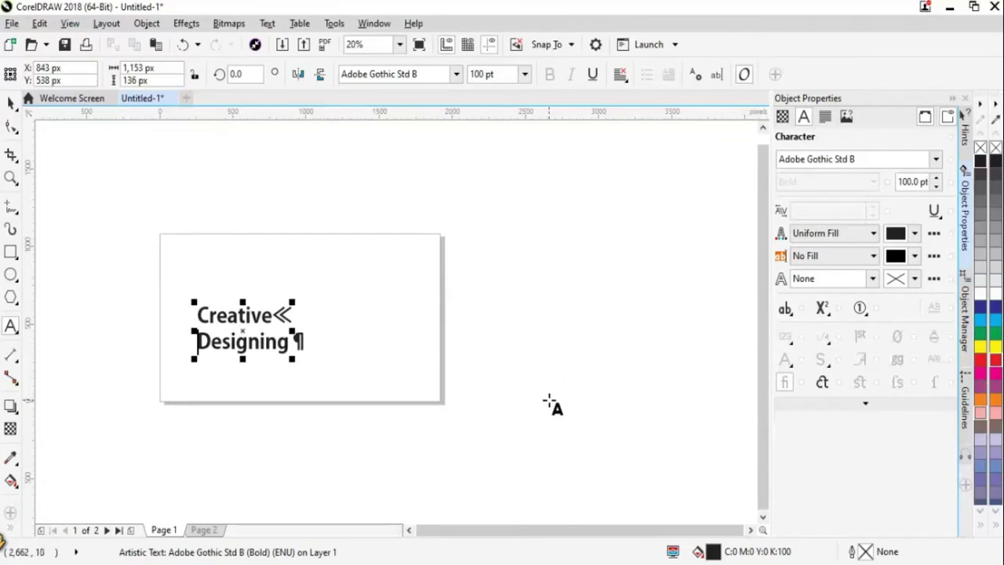
key("BackSpace")
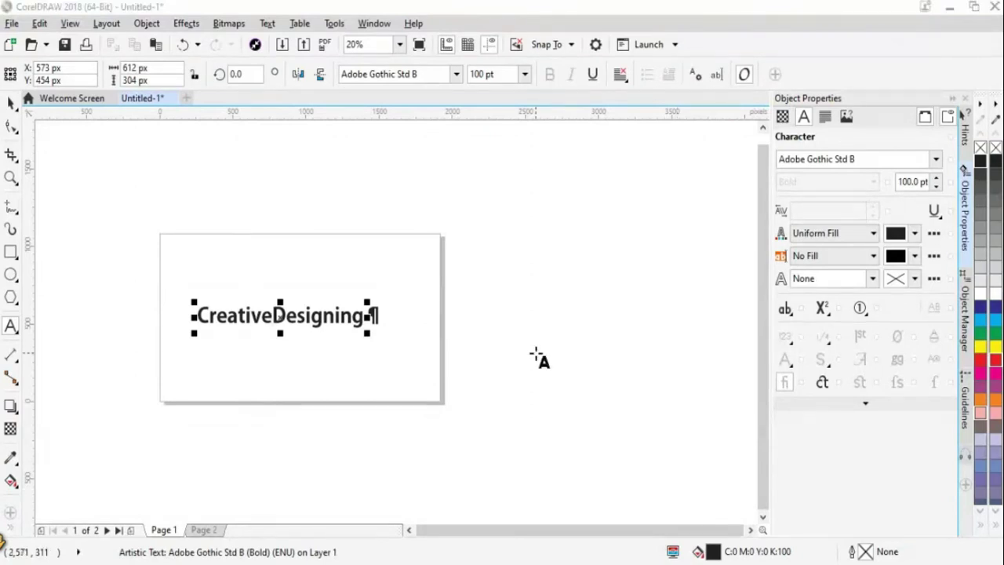
- Apply Berlin Sans FB to 'CreativeDesigning', revert a trial font change, and scale it to about 146 pt
left_click(430, 74)
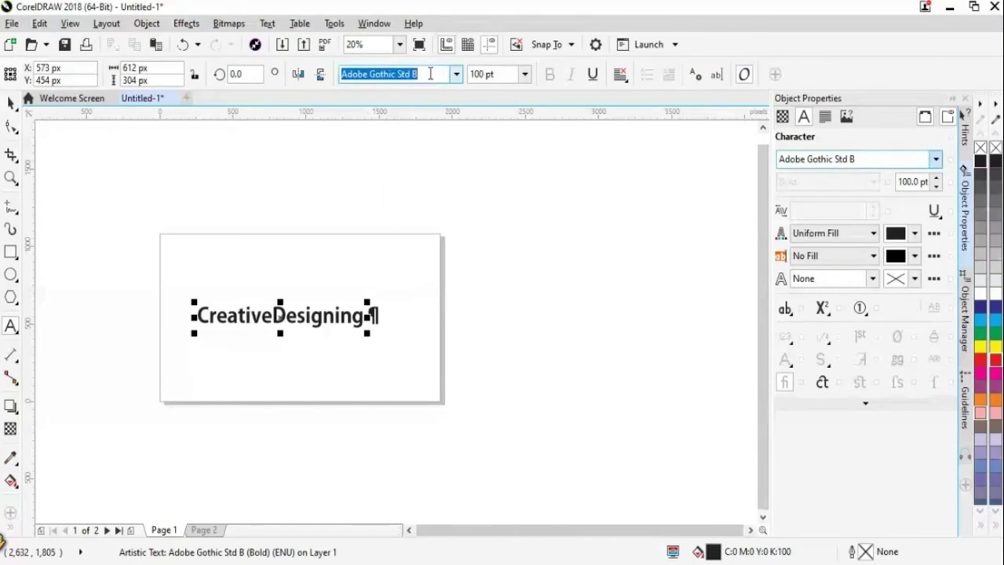
left_click(456, 74)
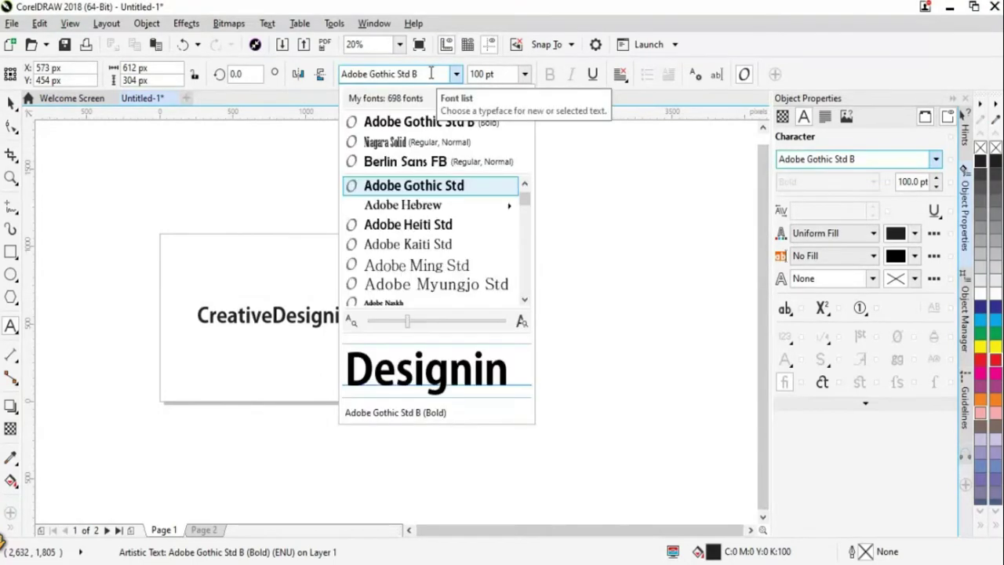
left_click(408, 161)
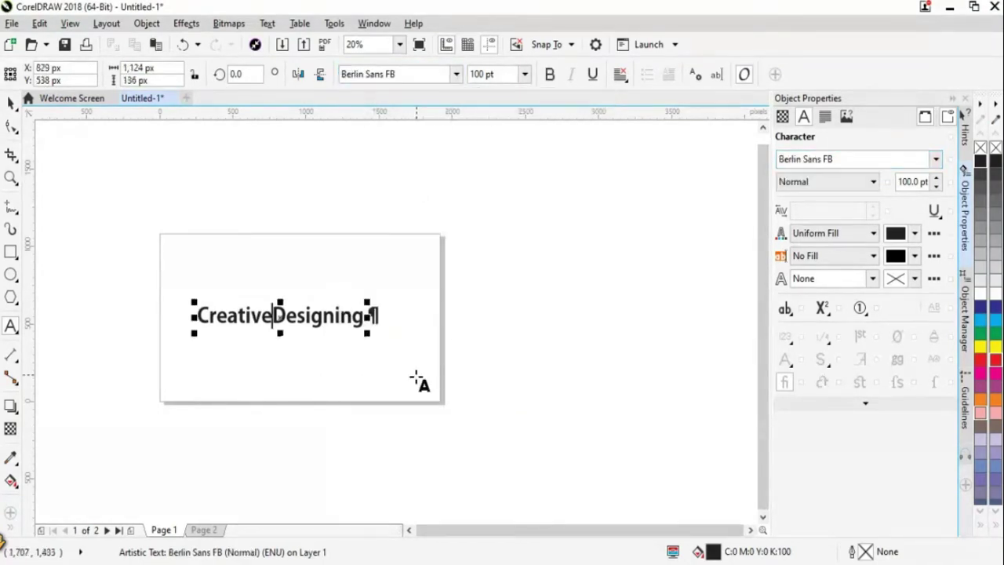
left_click(11, 103)
scroll(421, 74, "up", 5)
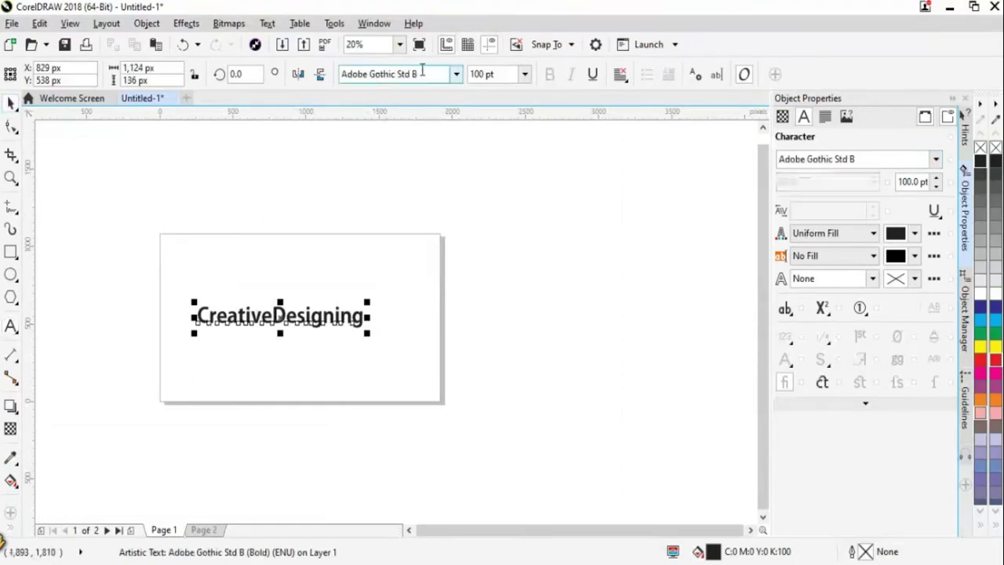
left_click(455, 74)
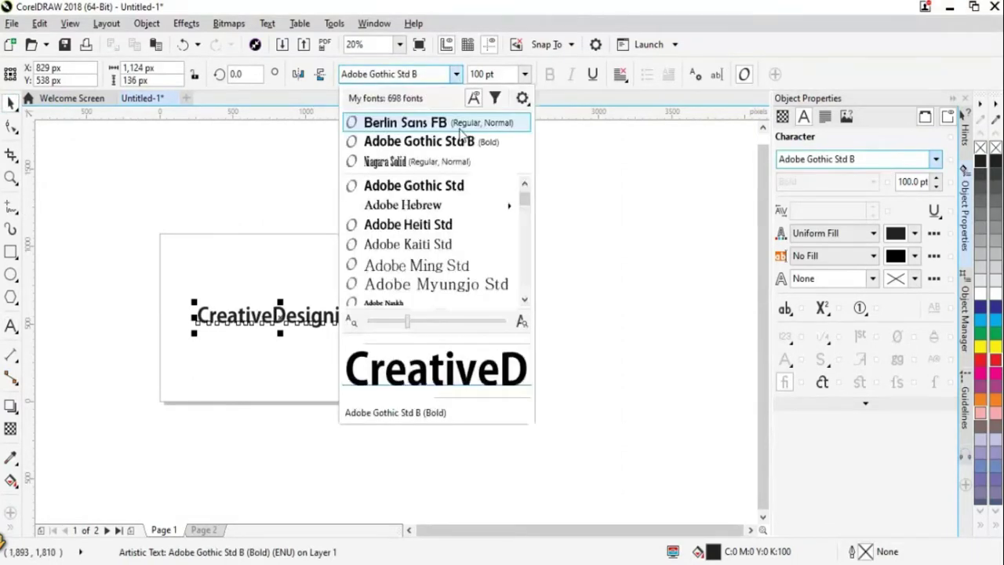
key("Escape")
key("ctrl+z")
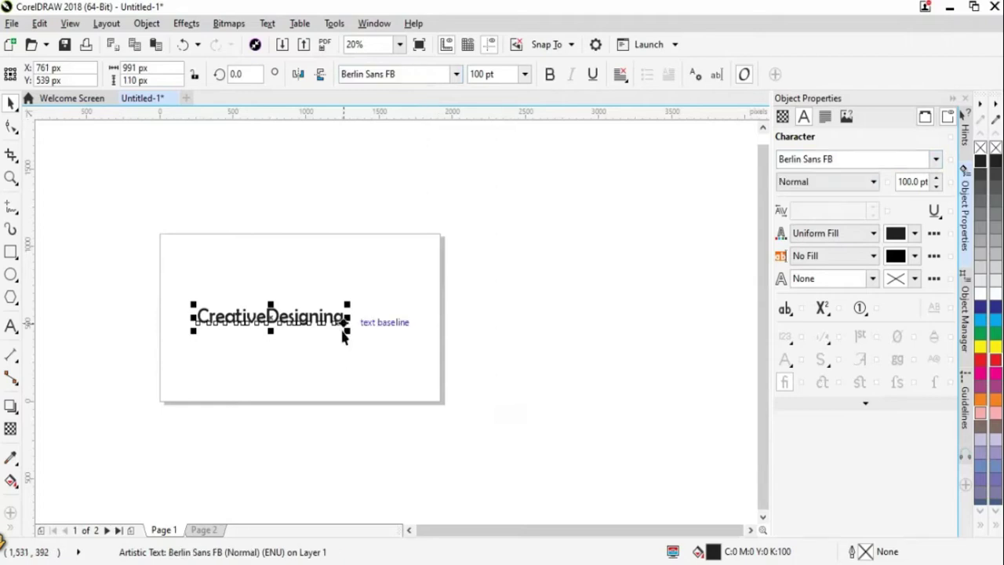
left_click_drag(347, 332, 418, 386)
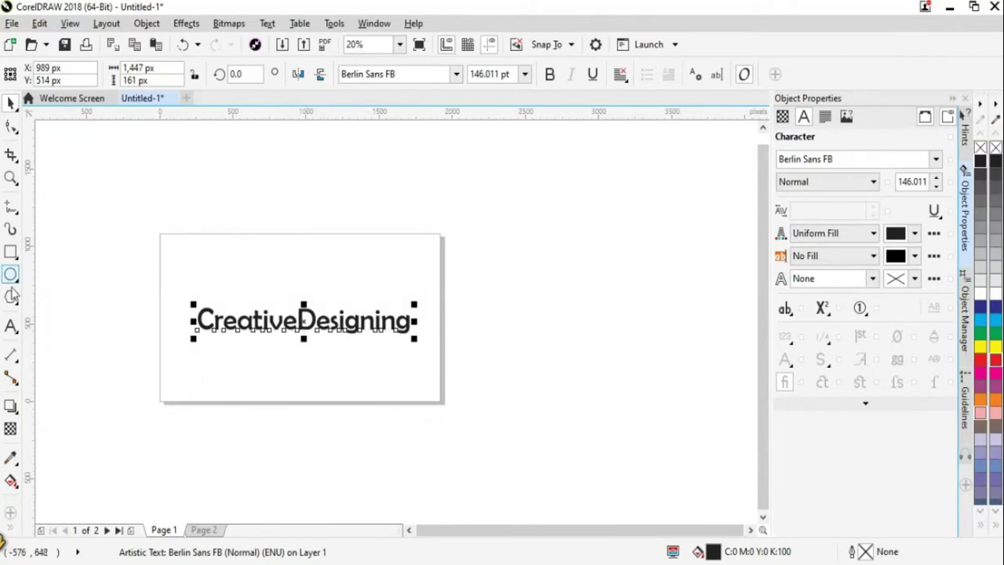
- Break the heading so 'Designing' sits on its own line below 'Creative'
left_click(11, 324)
left_click(300, 323)
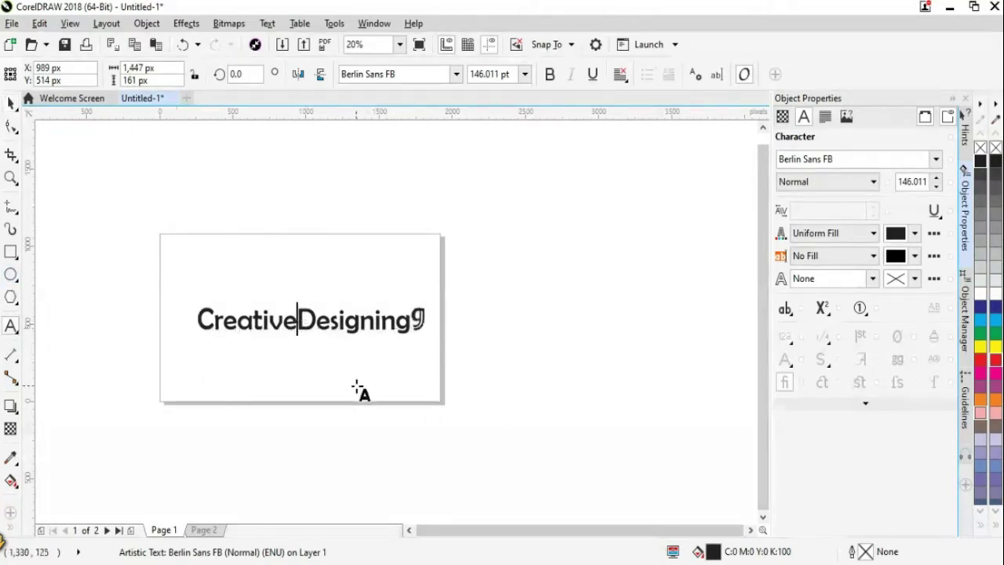
key("Return")
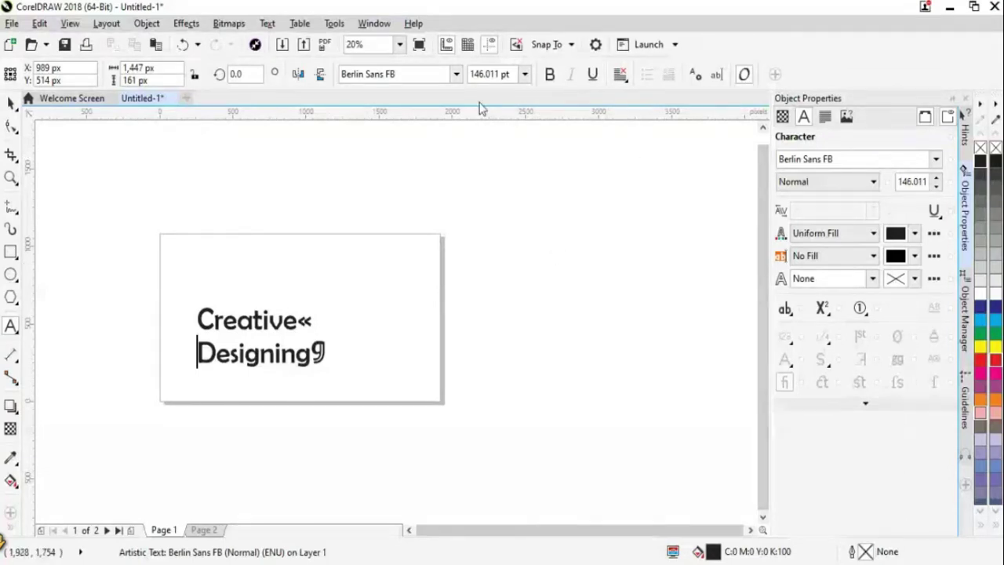
- Centre-align the two heading lines, undoing a trial alignment change
left_click(620, 75)
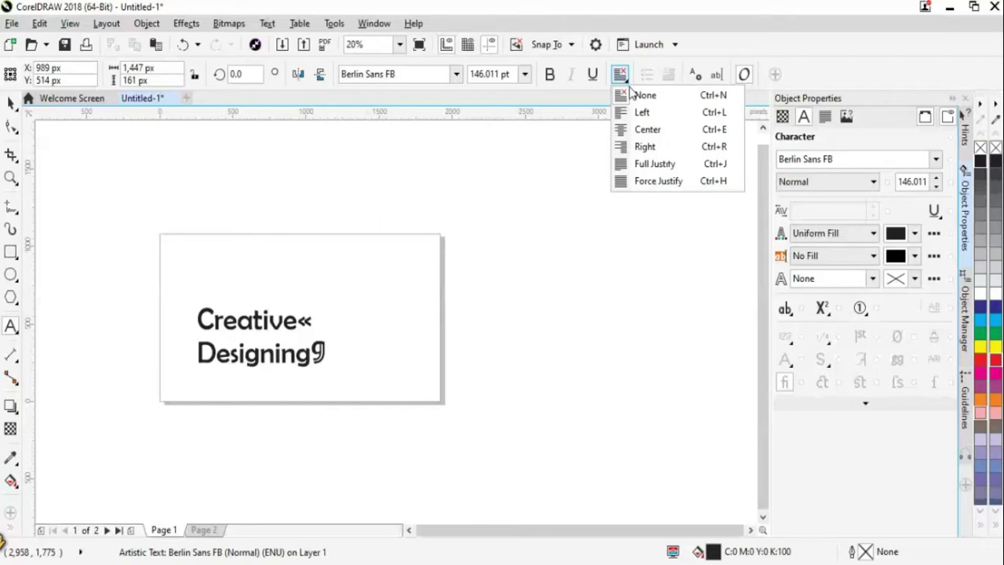
left_click(646, 130)
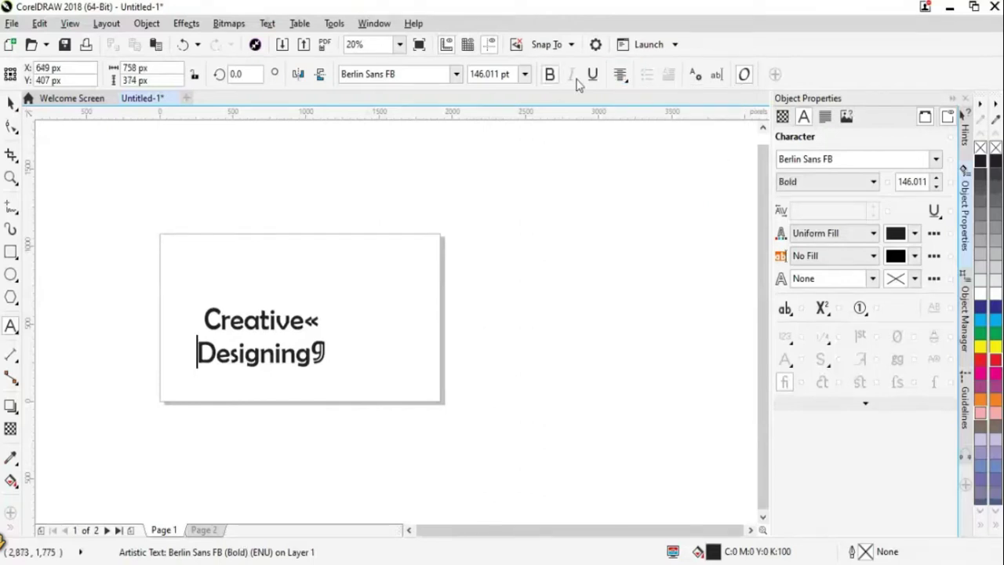
left_click(619, 73)
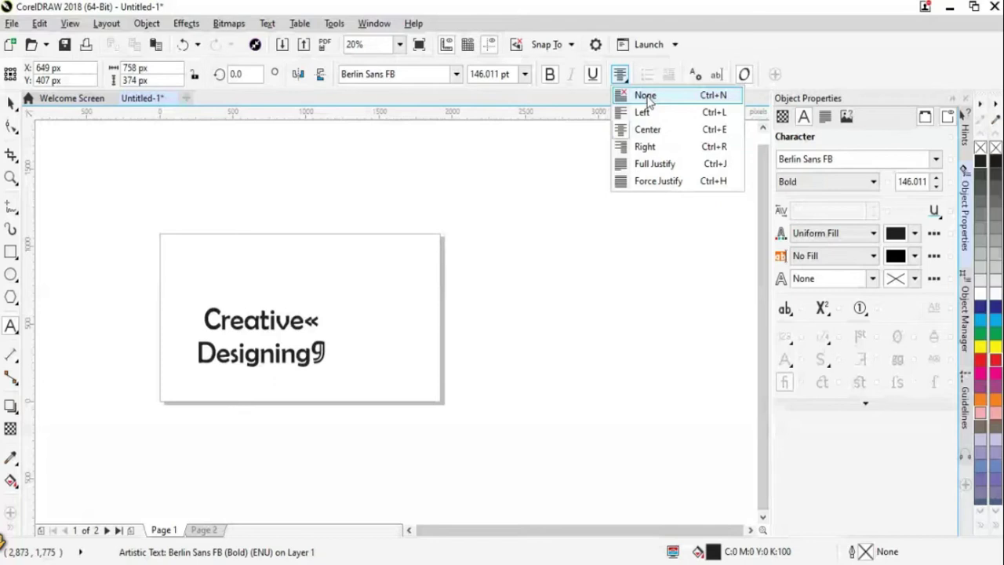
left_click(644, 95)
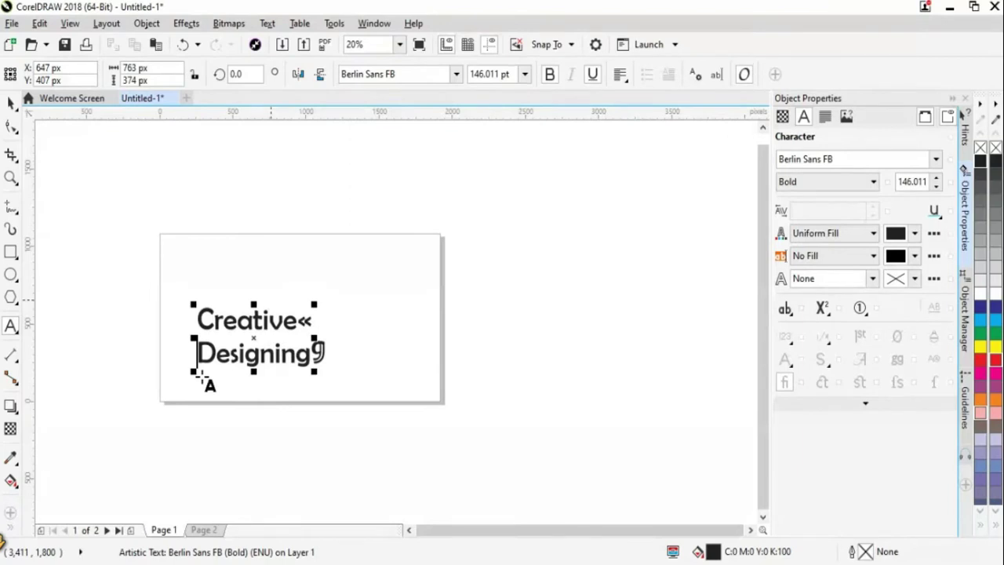
key("ctrl+z")
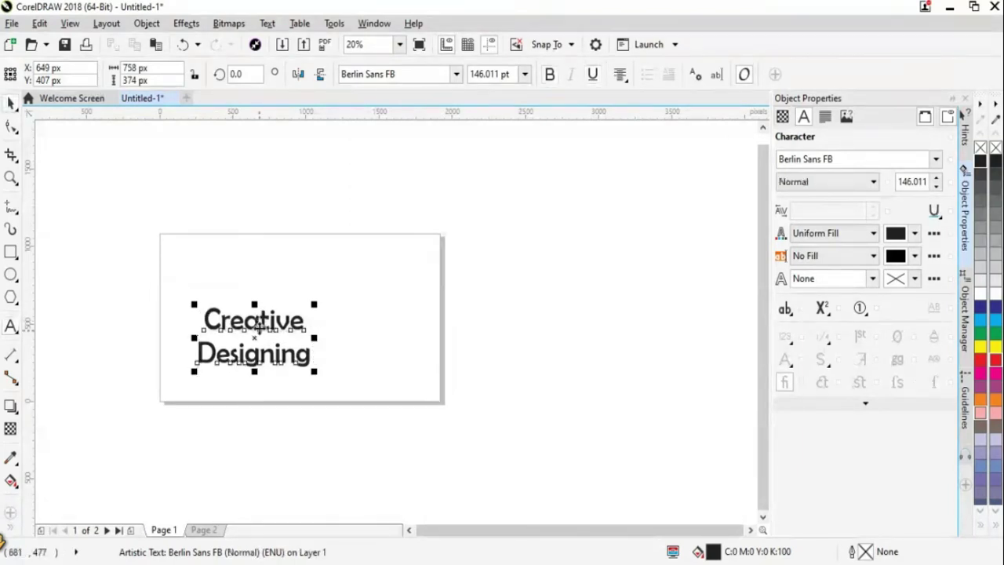
- Drag the two-line 'Creative' / 'Designing' heading to the centre of the page
left_click_drag(259, 321, 306, 309)
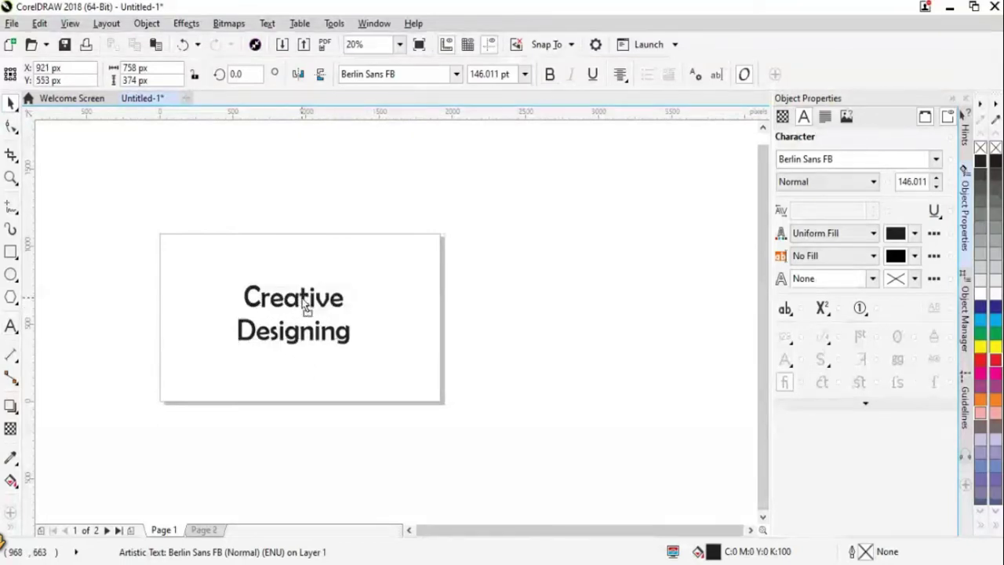
left_click_drag(305, 308, 313, 318)
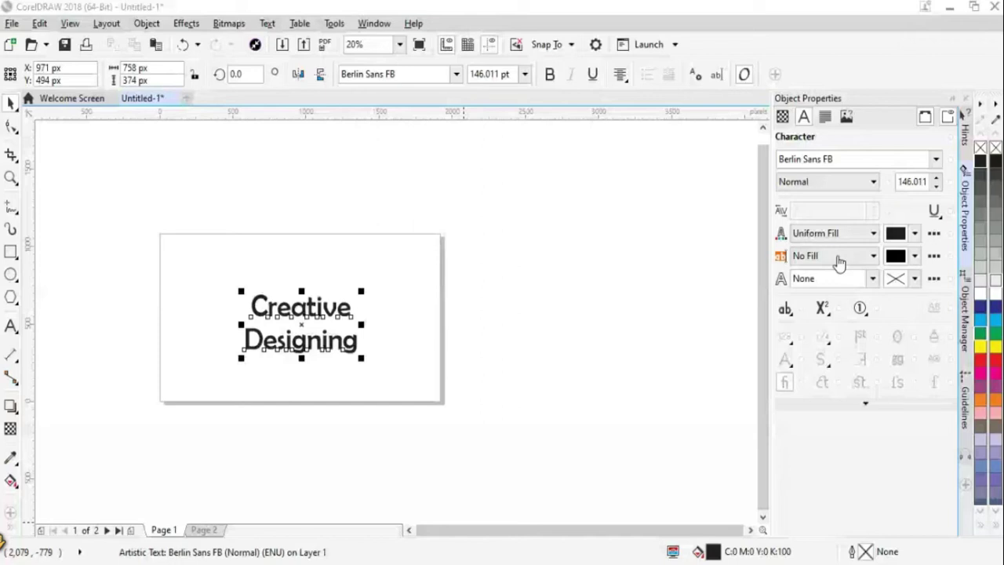
- Fill the heading cyan (C100 M0 Y0 K0) and choose 150 pt from the size list
left_click(994, 320)
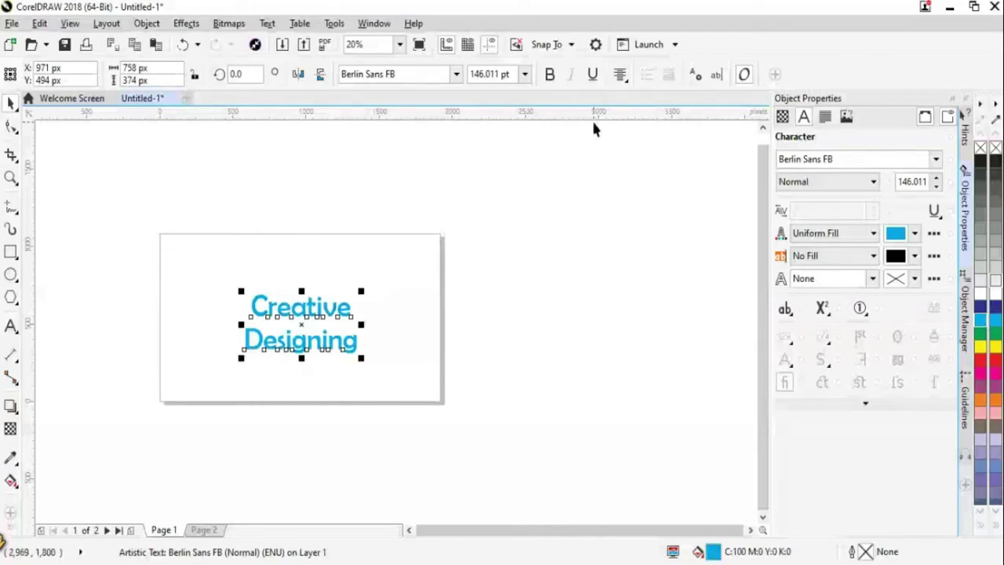
left_click(524, 73)
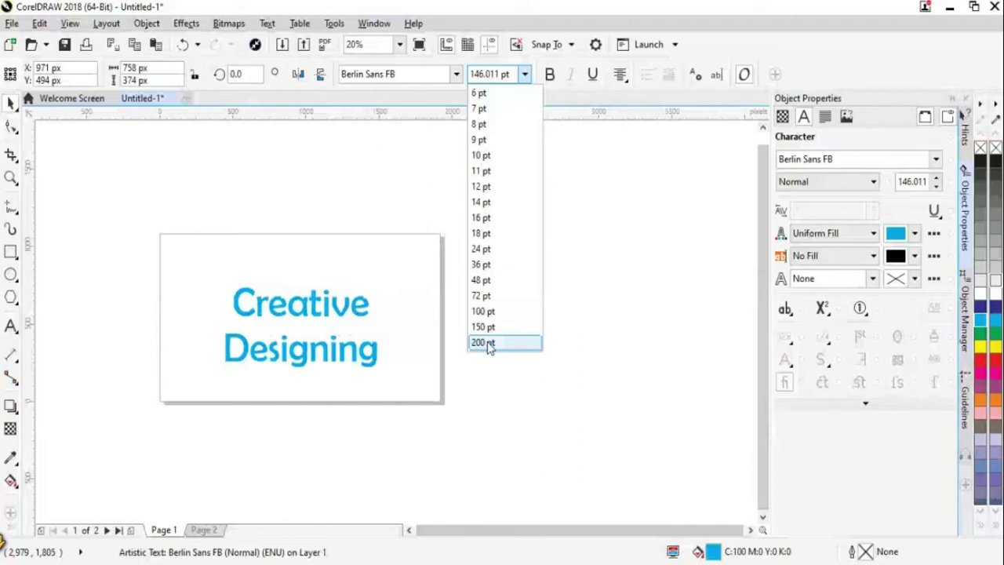
left_click(495, 326)
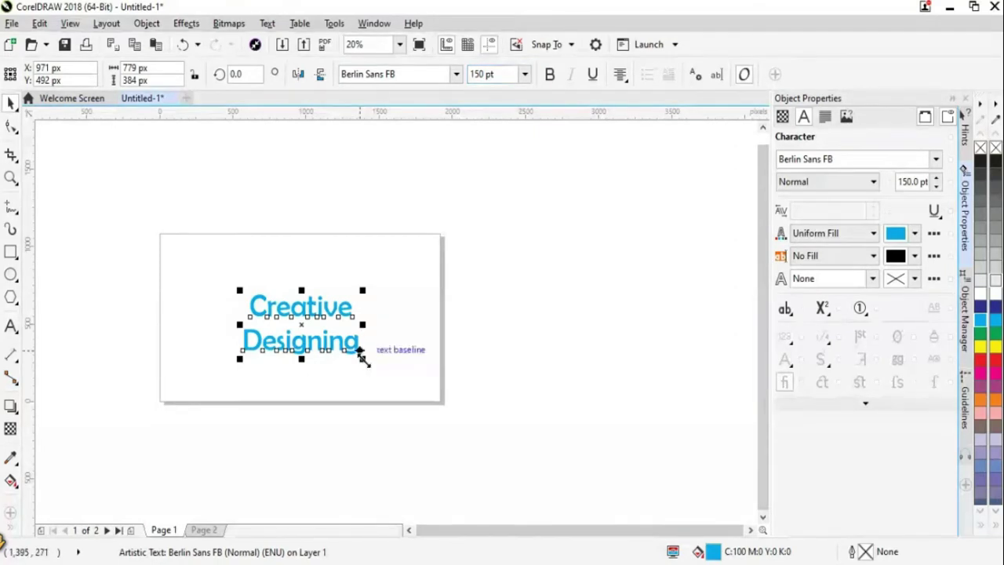
- Scale the cyan heading to about 187 pt and move it above the page
left_click_drag(361, 356, 360, 355)
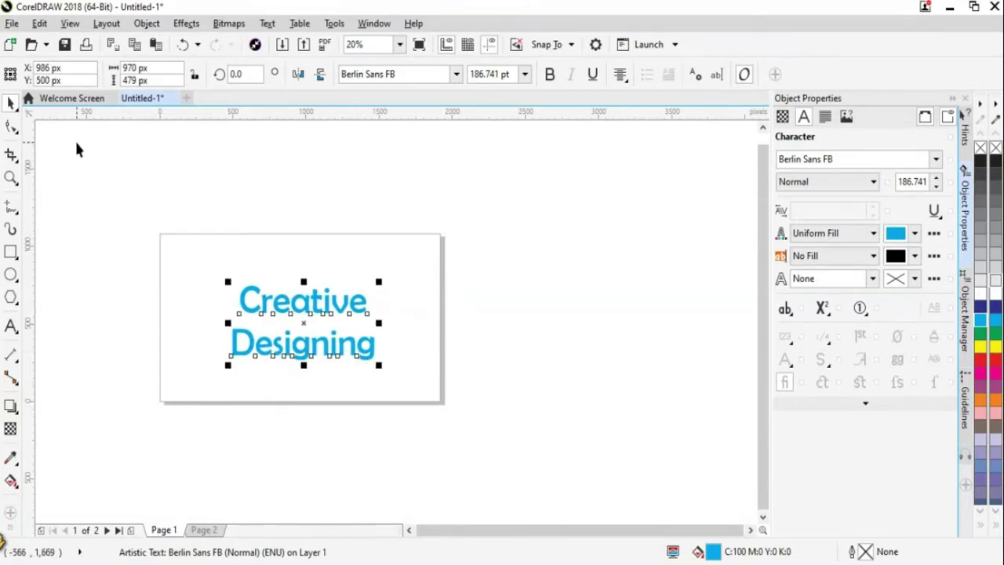
left_click_drag(314, 314, 312, 173)
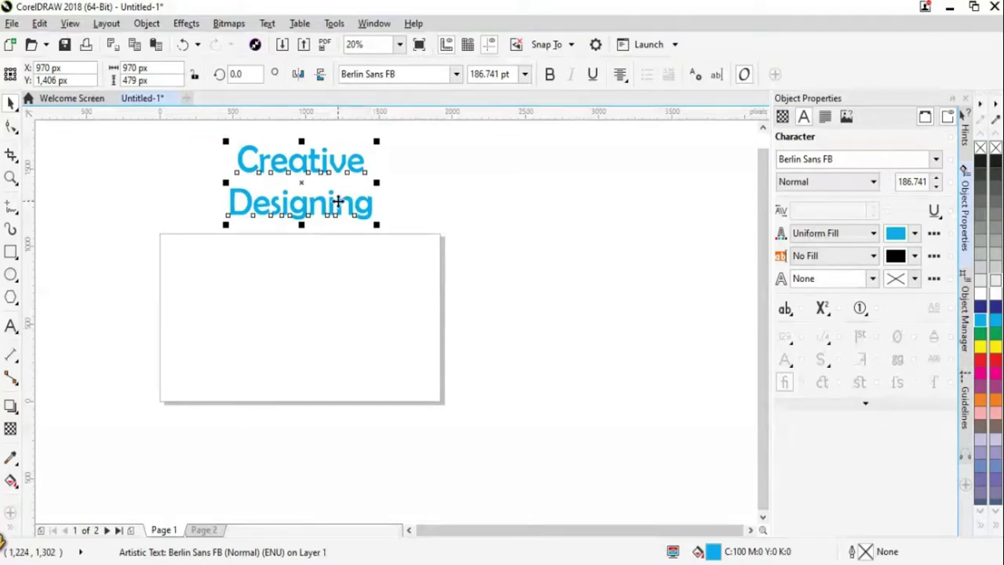
left_click_drag(337, 202, 340, 184)
left_click(11, 251)
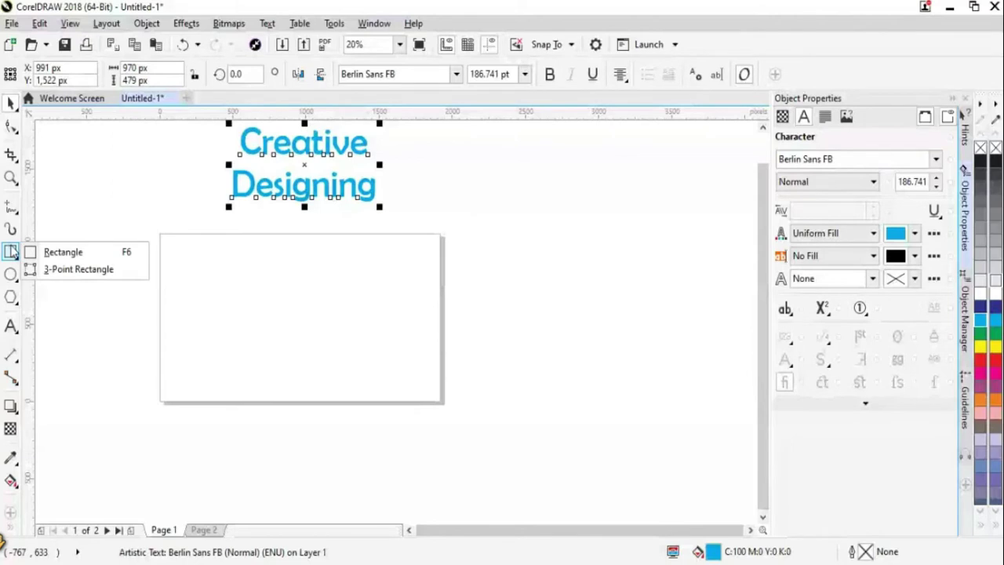
- Draw a circle in the left half of the page, shrink it to about 728 px wide, and nudge it down-right
left_click(11, 273)
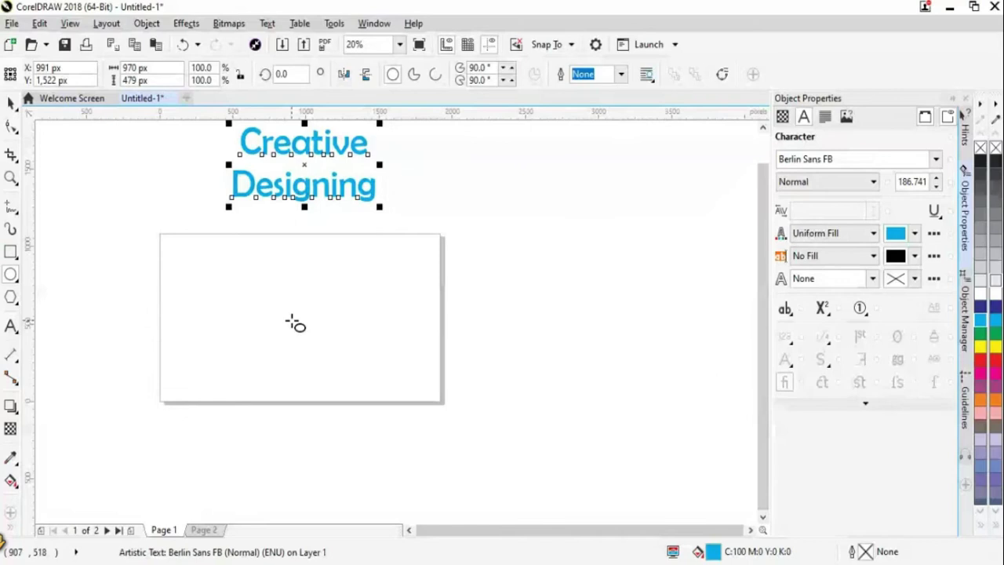
left_click_drag(291, 320, 359, 387)
left_click(12, 105)
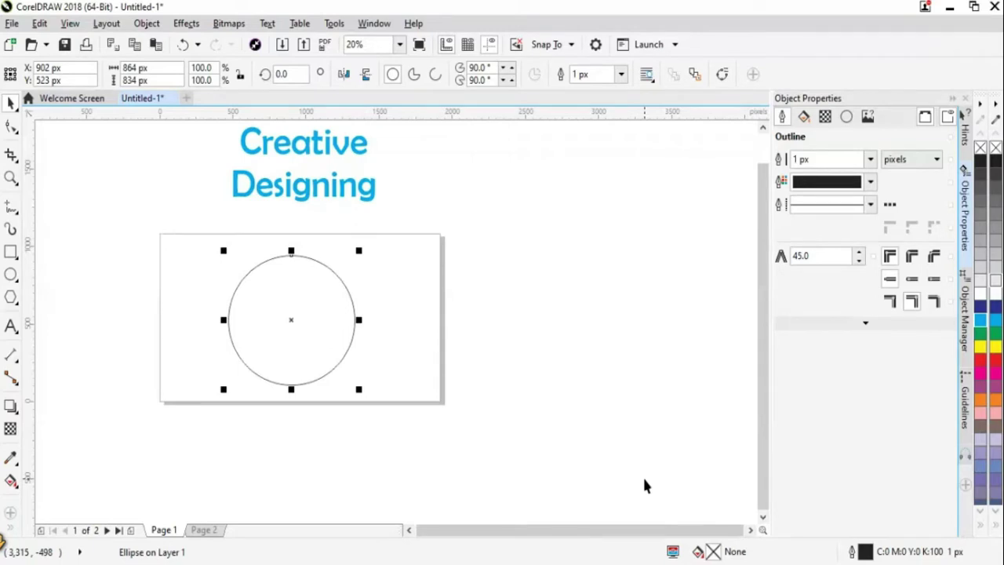
scroll(650, 475, "up", 2)
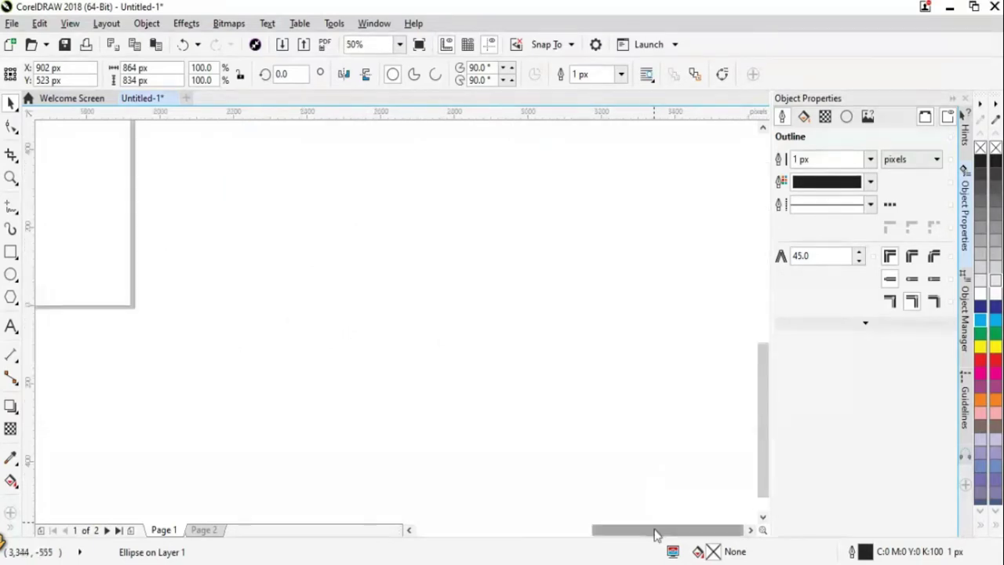
left_click_drag(654, 533, 583, 545)
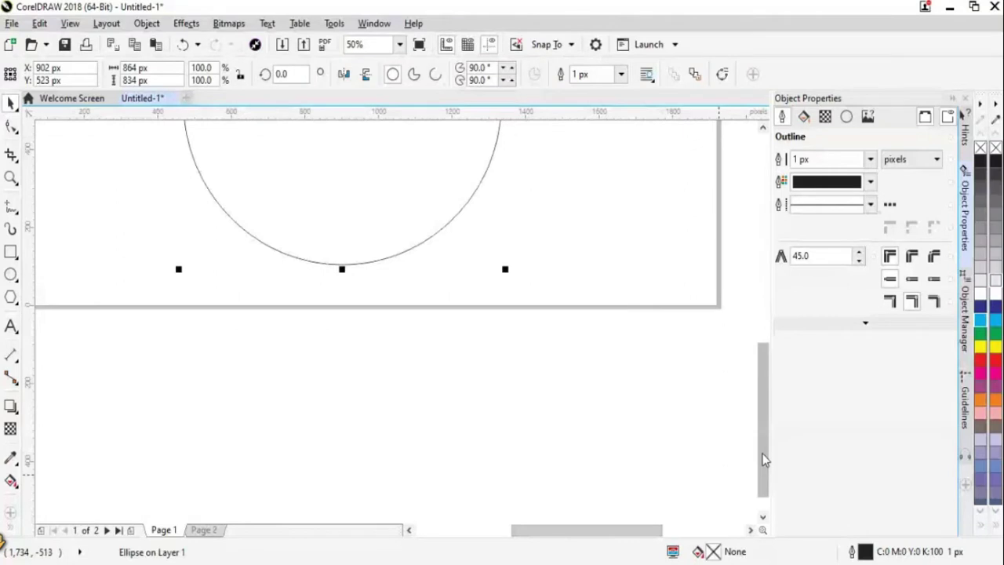
left_click_drag(765, 460, 764, 375)
left_click_drag(505, 480, 480, 433)
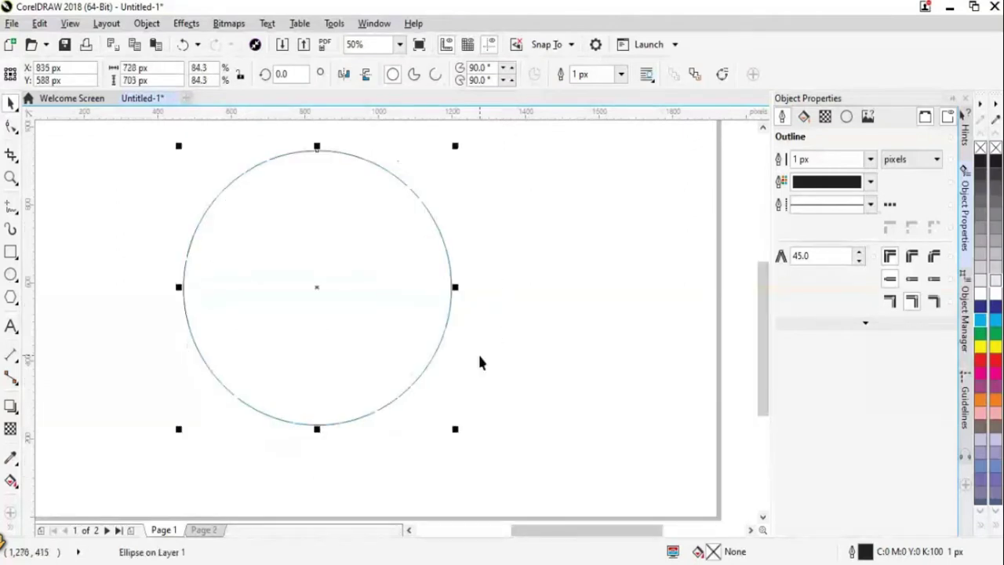
scroll(481, 361, "down", 1)
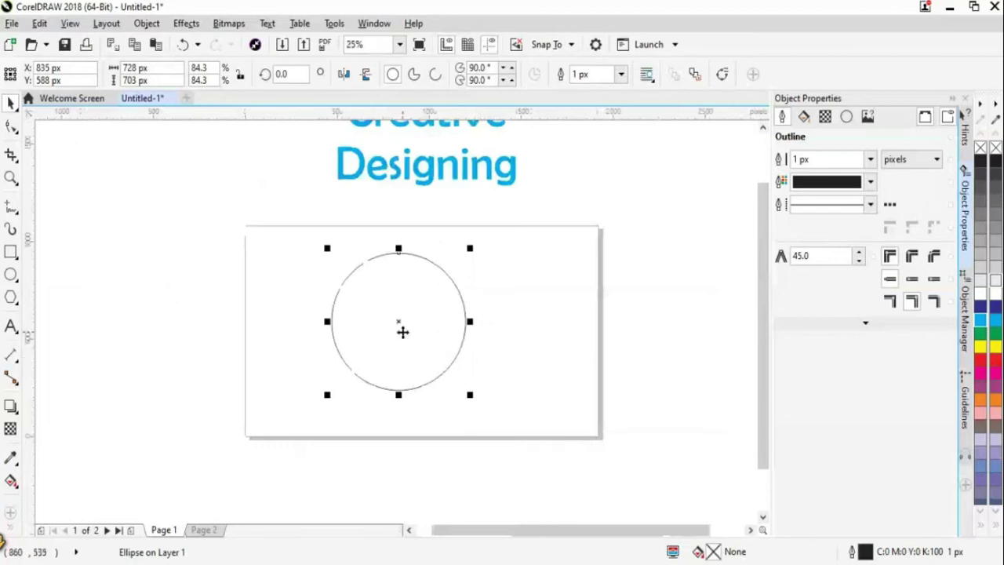
left_click_drag(395, 320, 404, 339)
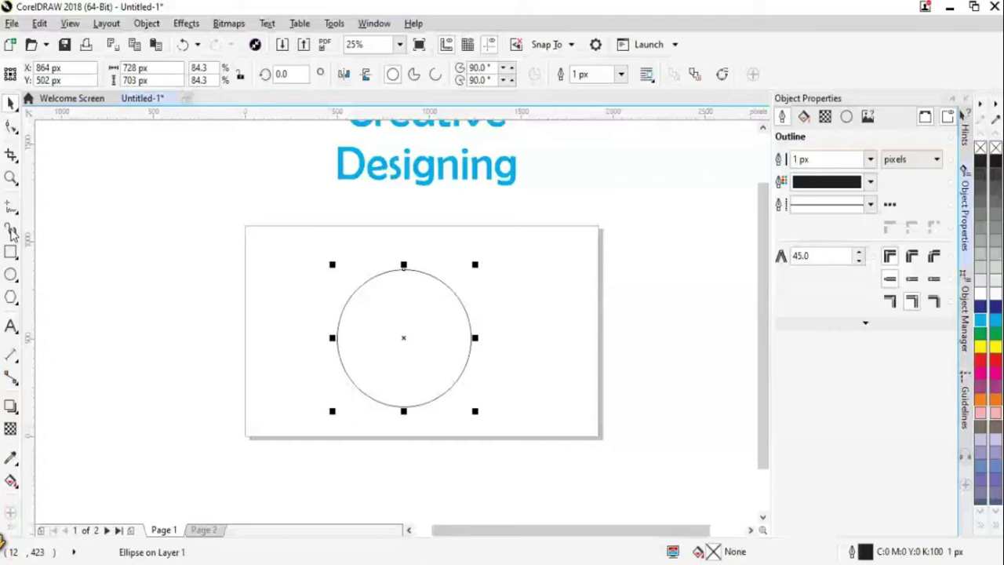
- Type the 'Text around path' label as artistic text to the right of the circle
left_click(11, 325)
left_click(505, 270)
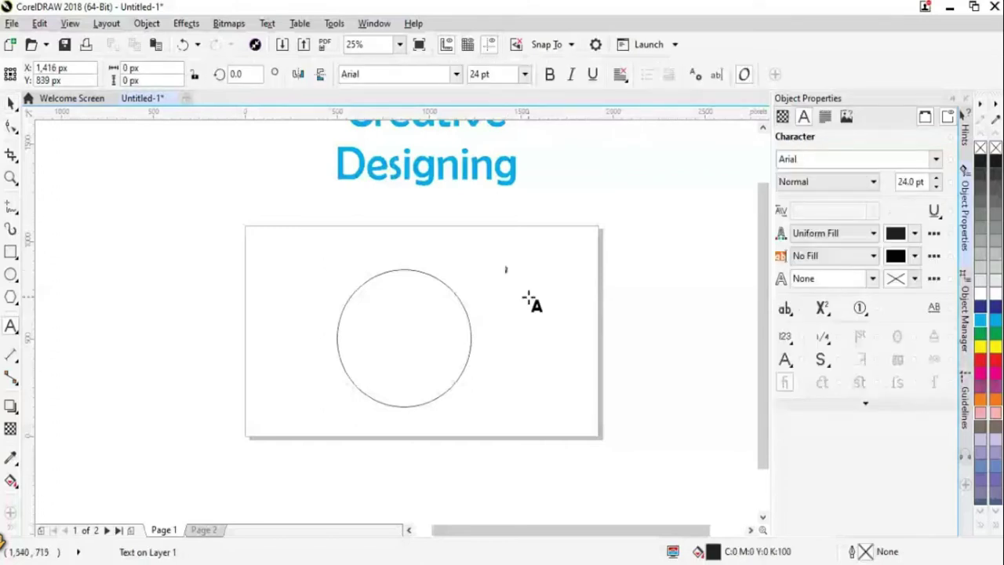
type("n")
type("ext around")
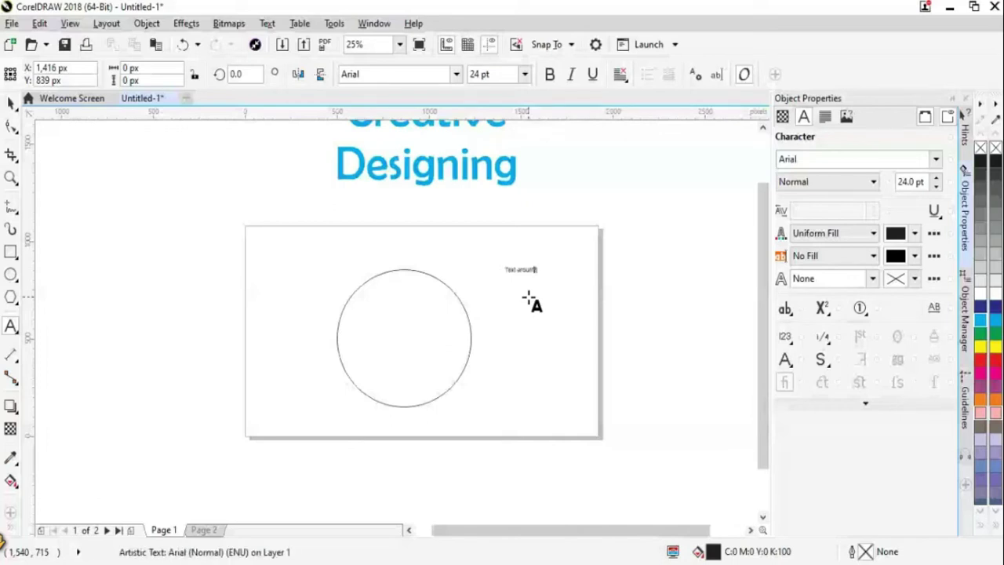
type(" path")
left_click(14, 105)
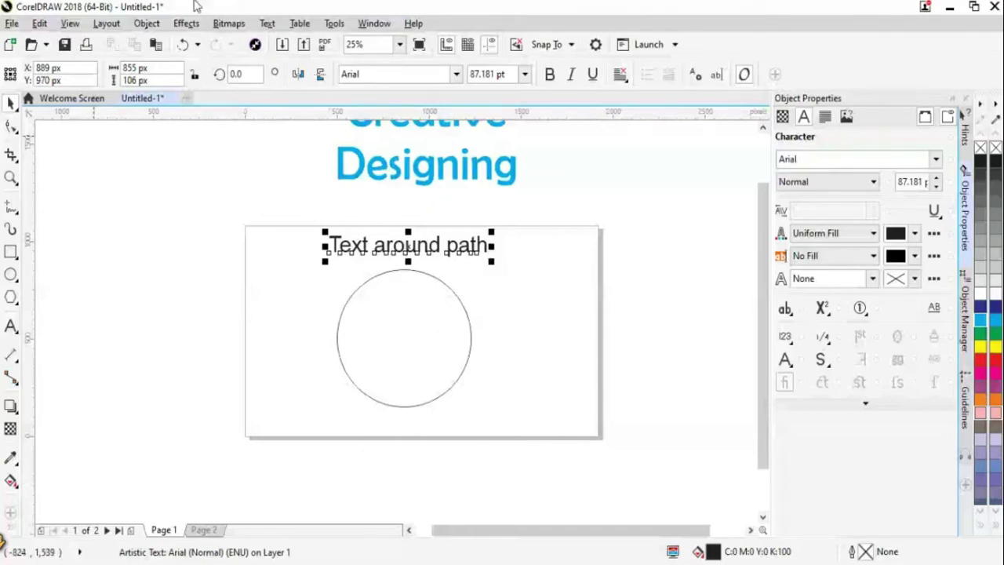
left_click(145, 24)
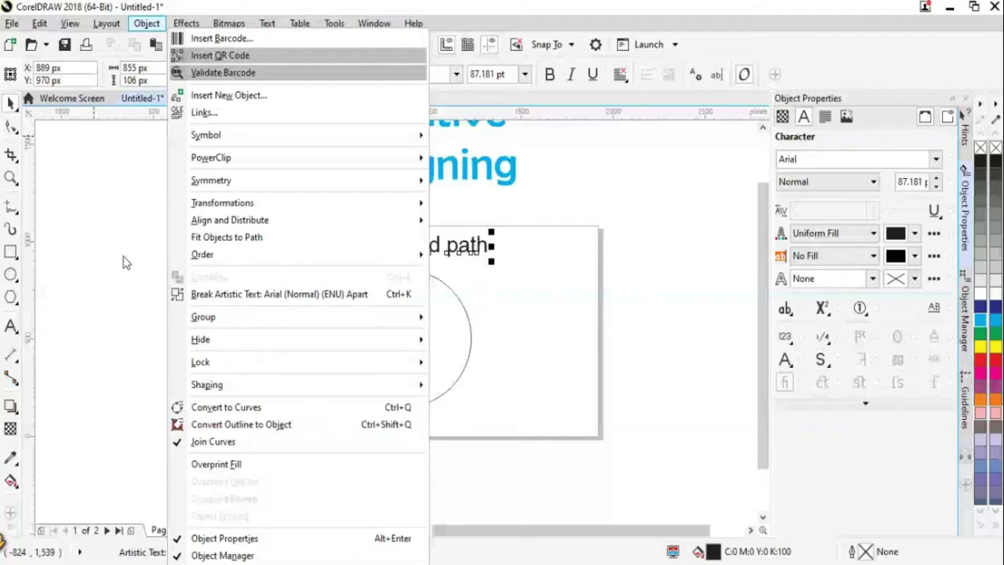
- Browse the Effects and Object menus, open Fit Objects to Path, and select the circle
left_click(187, 23)
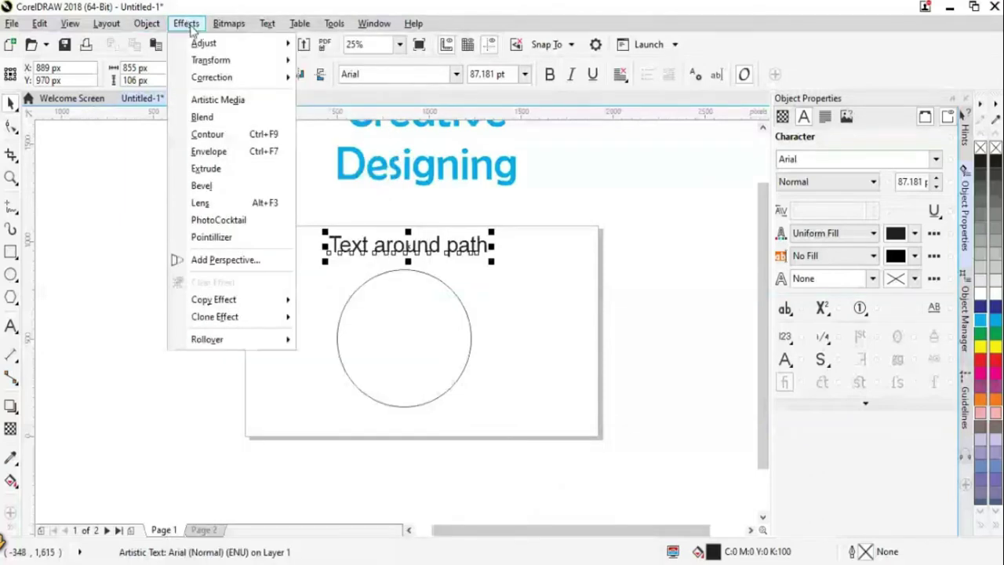
left_click(191, 27)
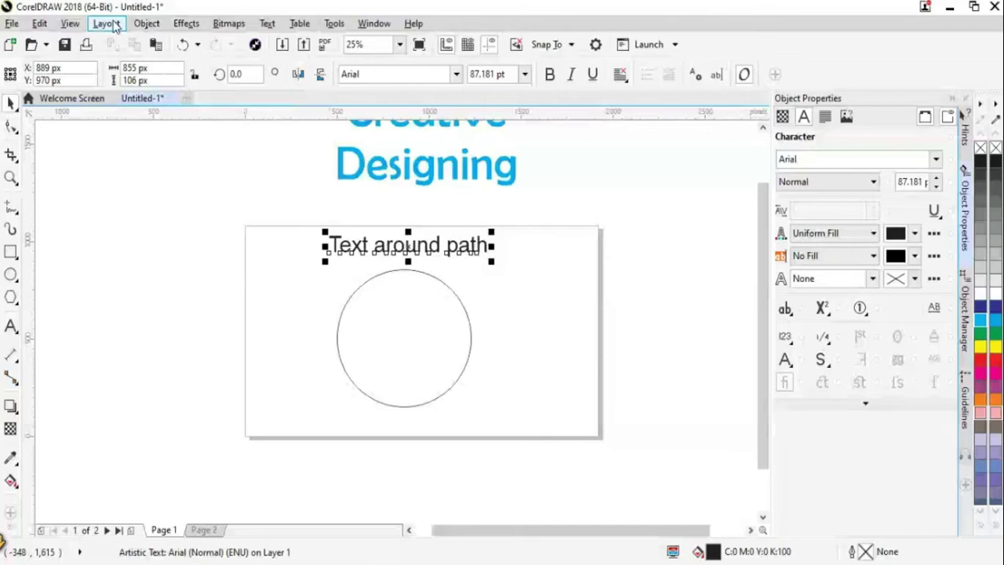
left_click(147, 23)
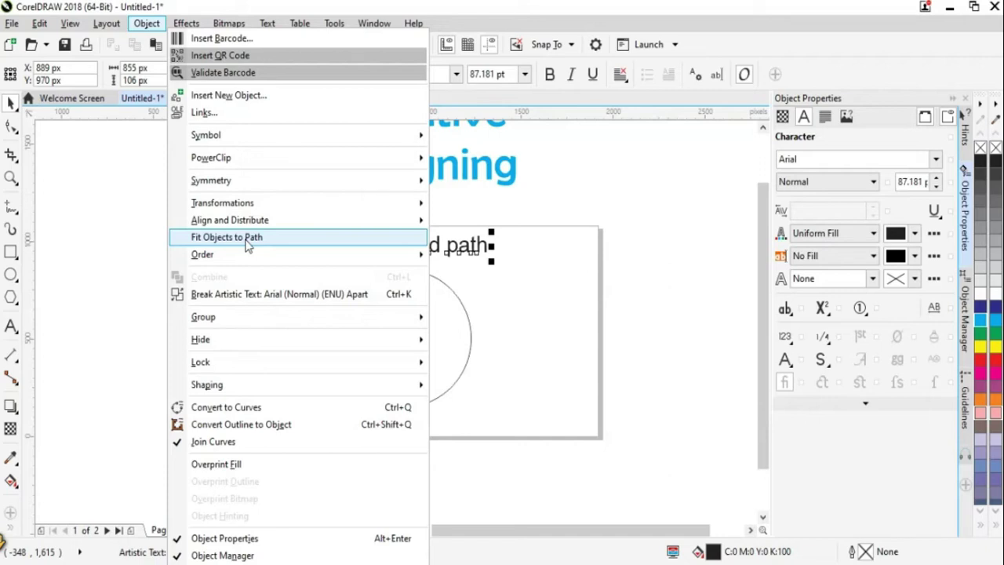
left_click(245, 245)
left_click(414, 273)
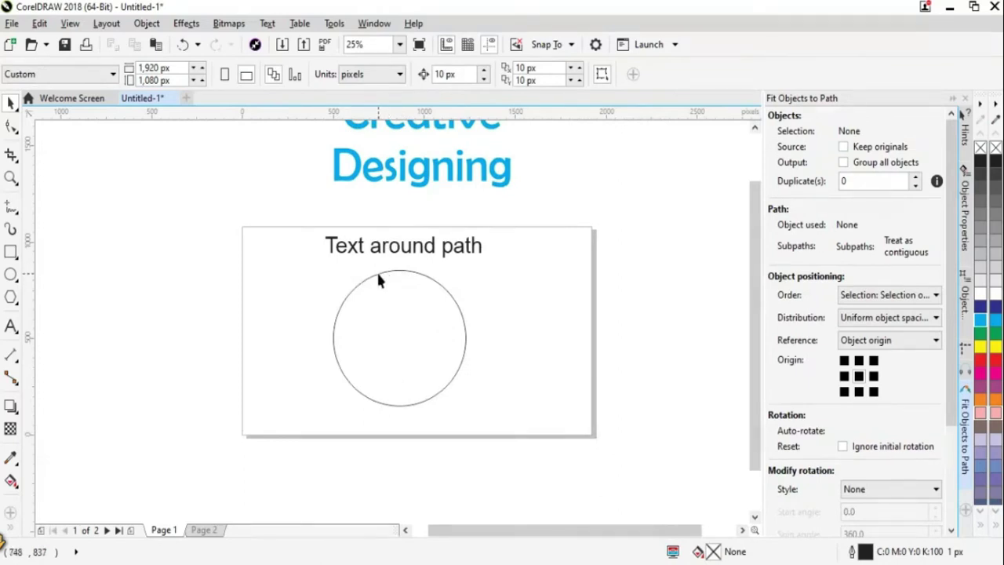
mouse_move(377, 275)
left_mouse_down()
mouse_move(391, 279)
mouse_move(378, 275)
left_mouse_up()
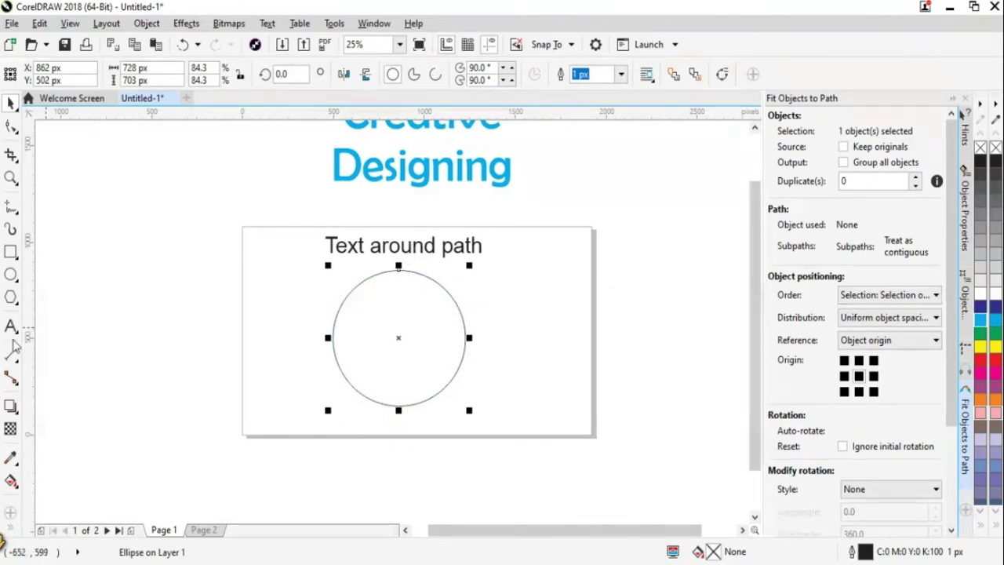
- Type 'Text around path' along the circle's edge as path text
left_click(11, 325)
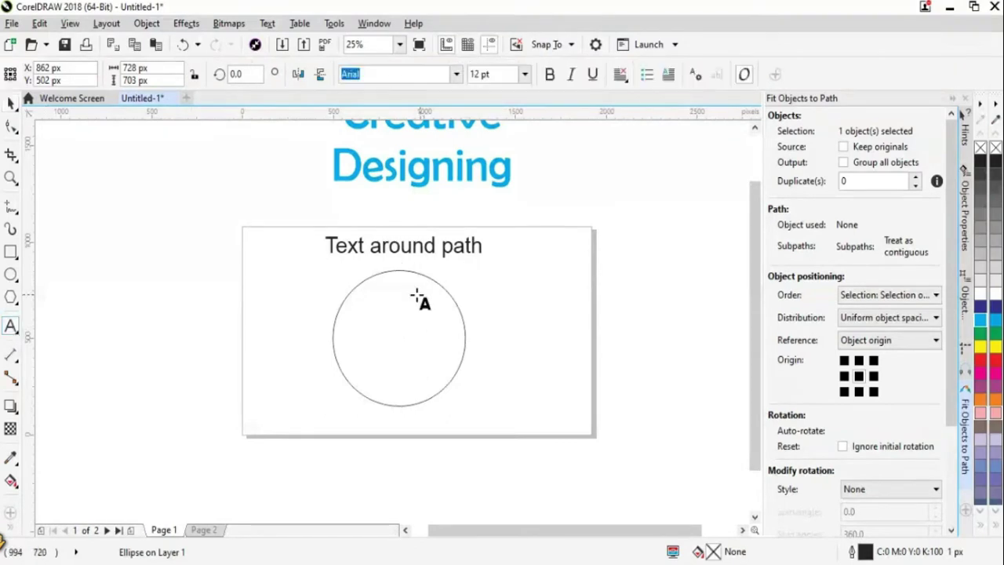
left_click(346, 296)
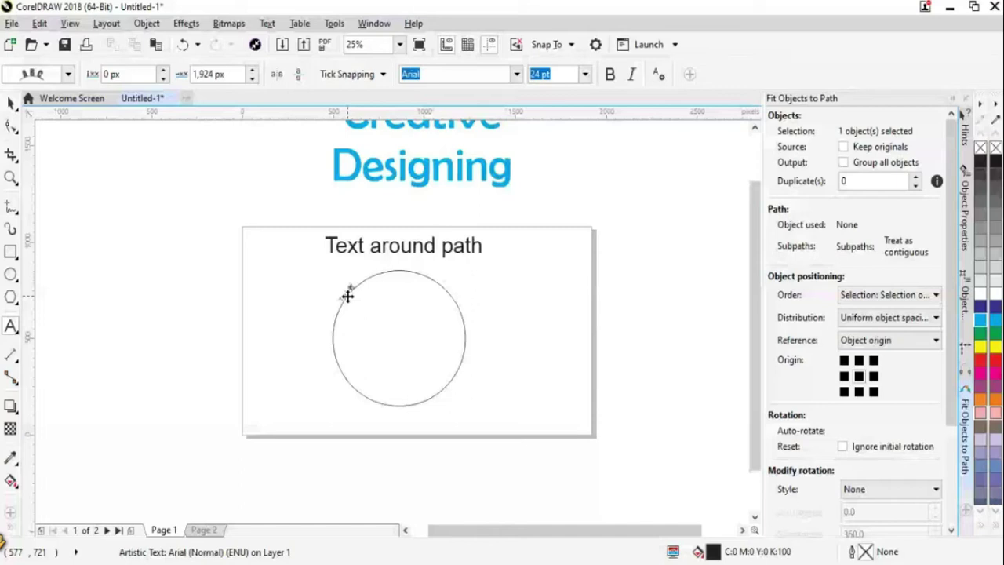
type("Text around path")
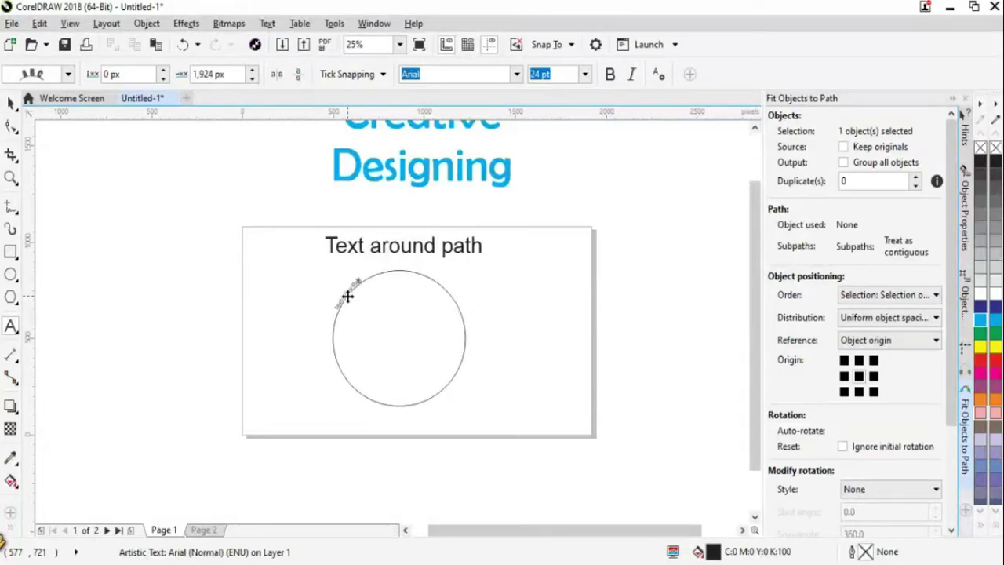
key("ctrl+space")
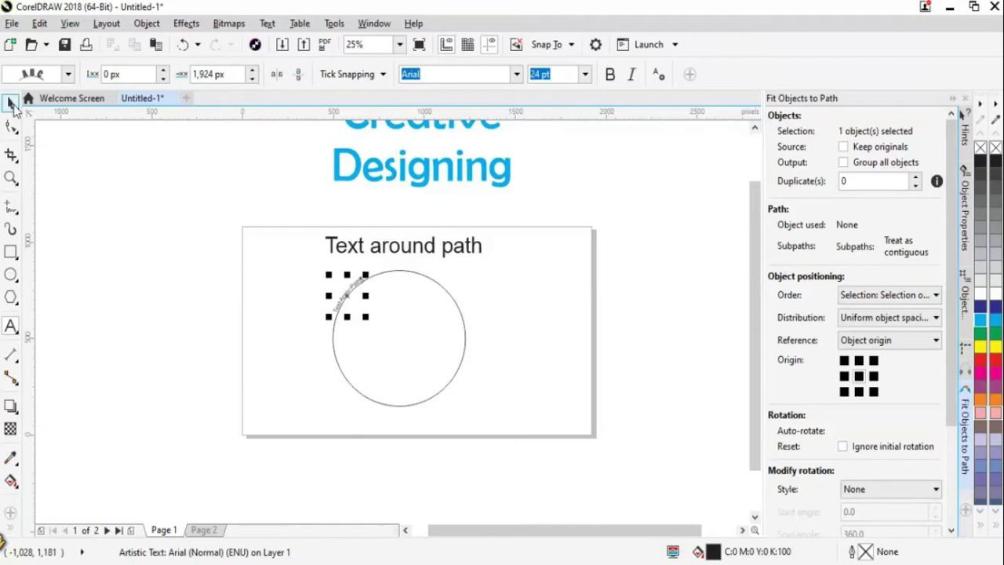
- Set the curved text to 72 pt and correct the mistyped word 'around'
left_click(584, 74)
left_click(549, 291)
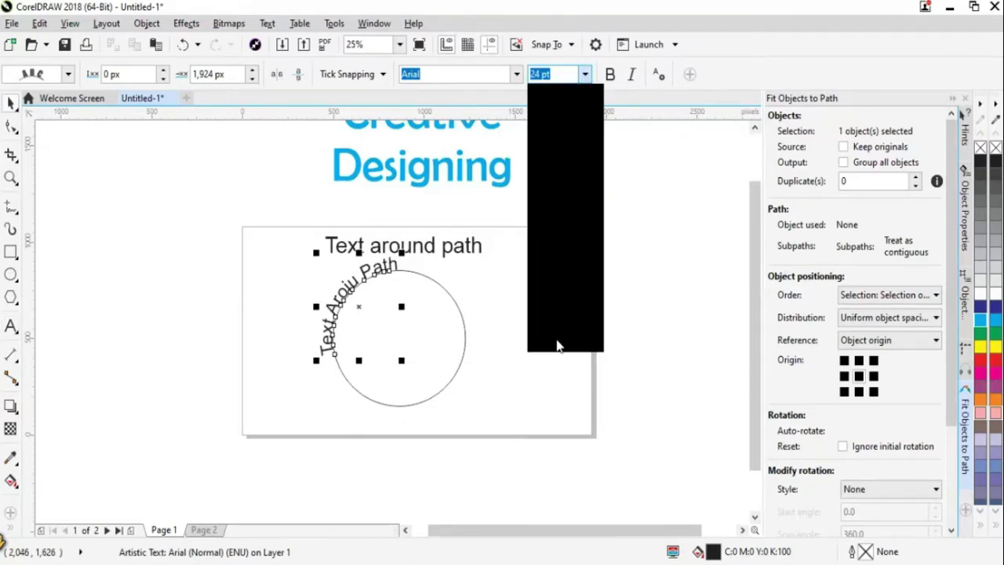
left_click(557, 345)
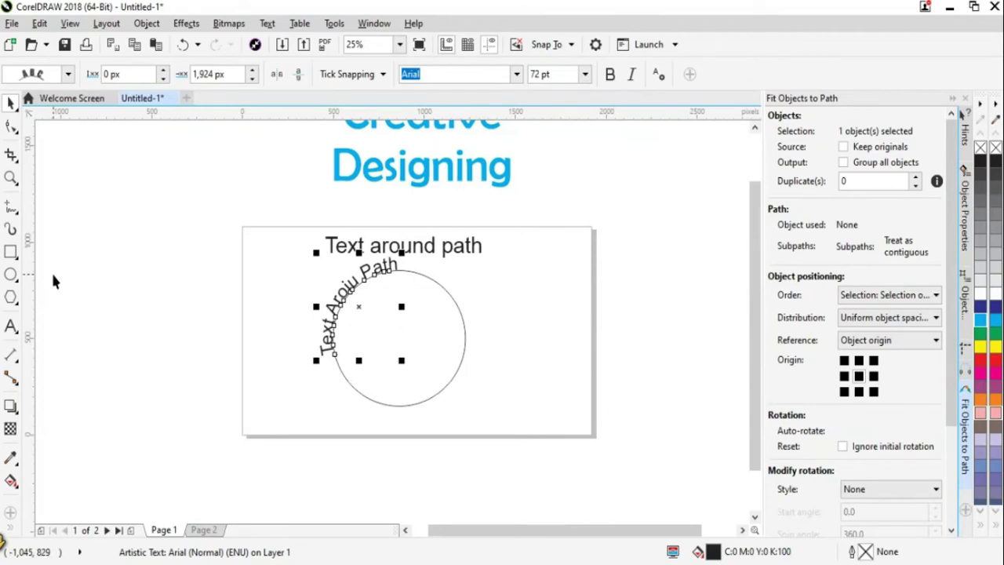
key("F8")
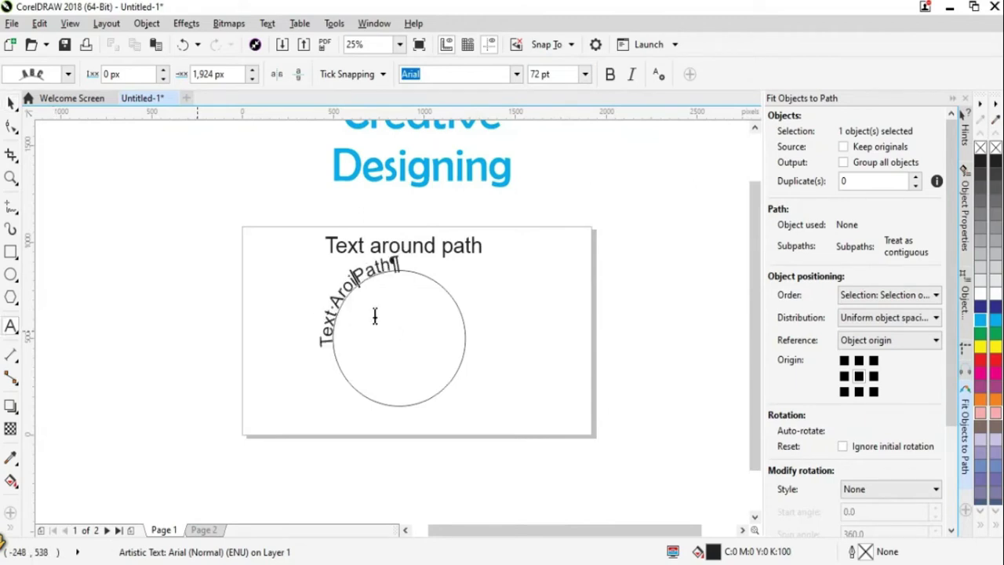
key("BackSpace")
key("BackSpace")
key("BackSpace")
type("a")
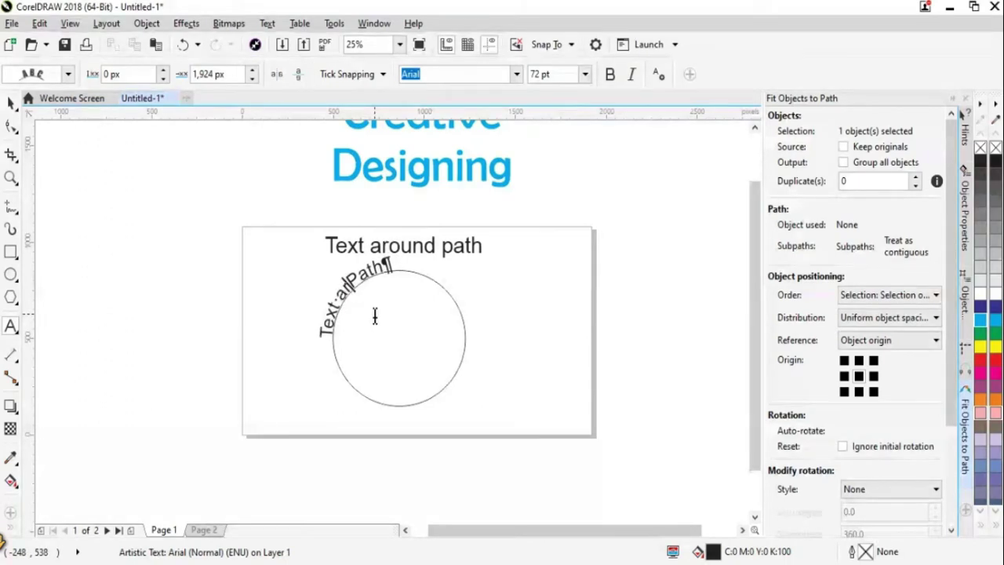
type("round")
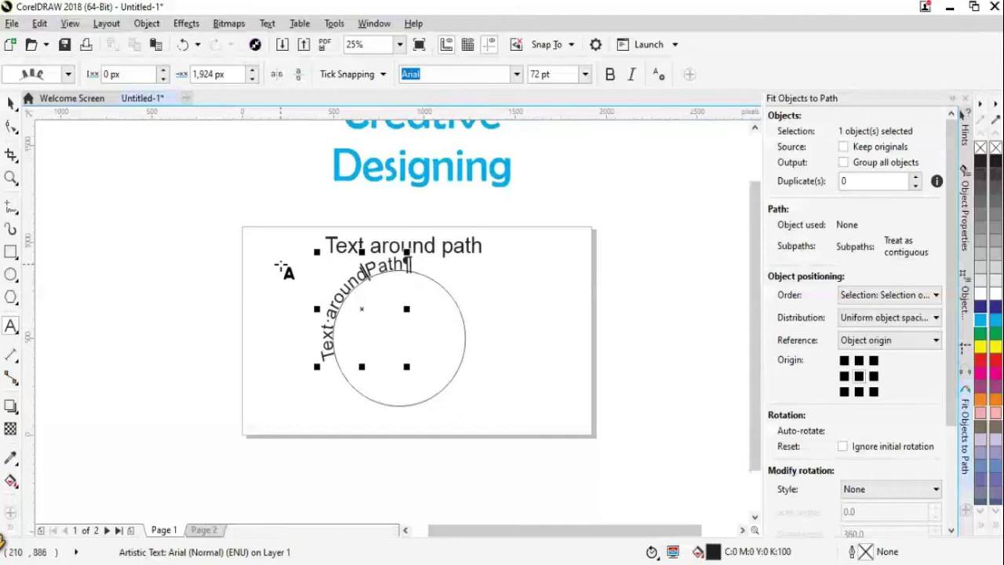
left_click(11, 103)
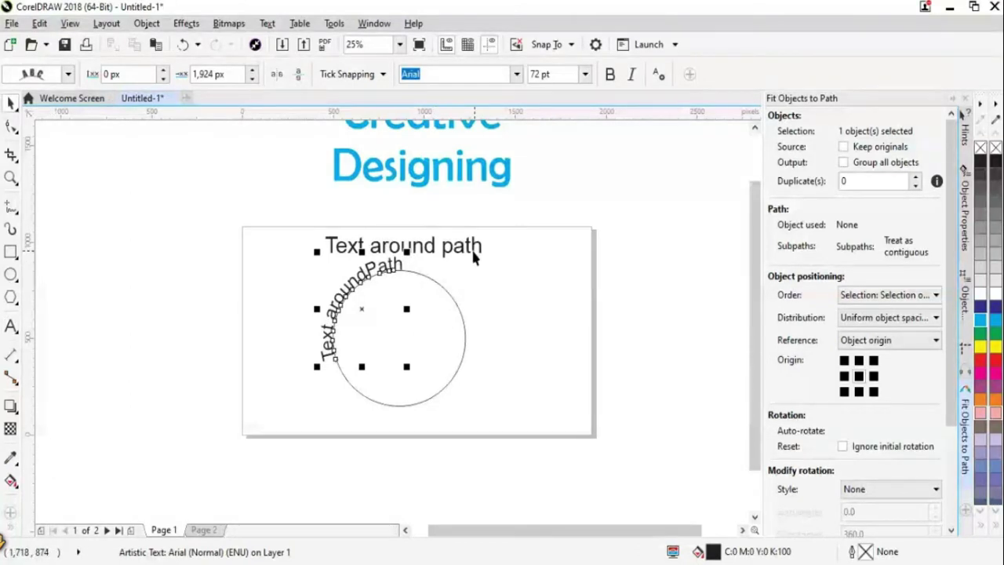
- Move the label up-left above the page and delete the circle with its curved text
left_click_drag(474, 257, 413, 217)
left_click(383, 340)
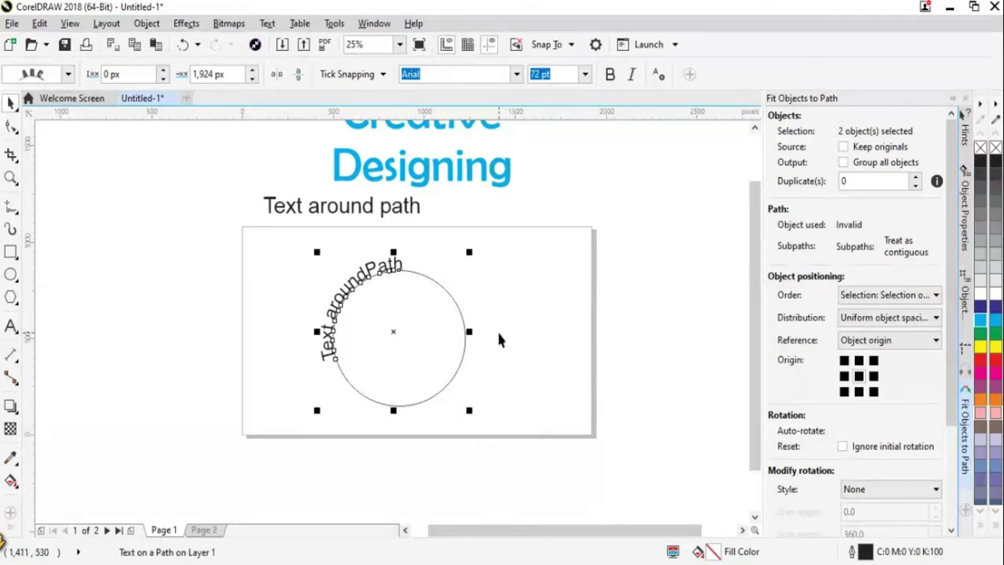
left_click(541, 311)
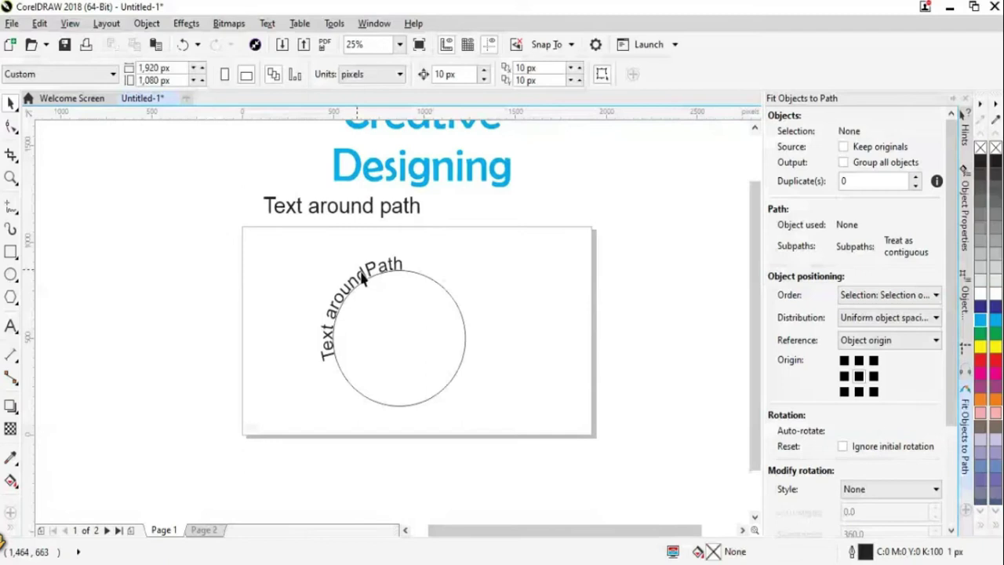
left_click(362, 274)
key("Delete")
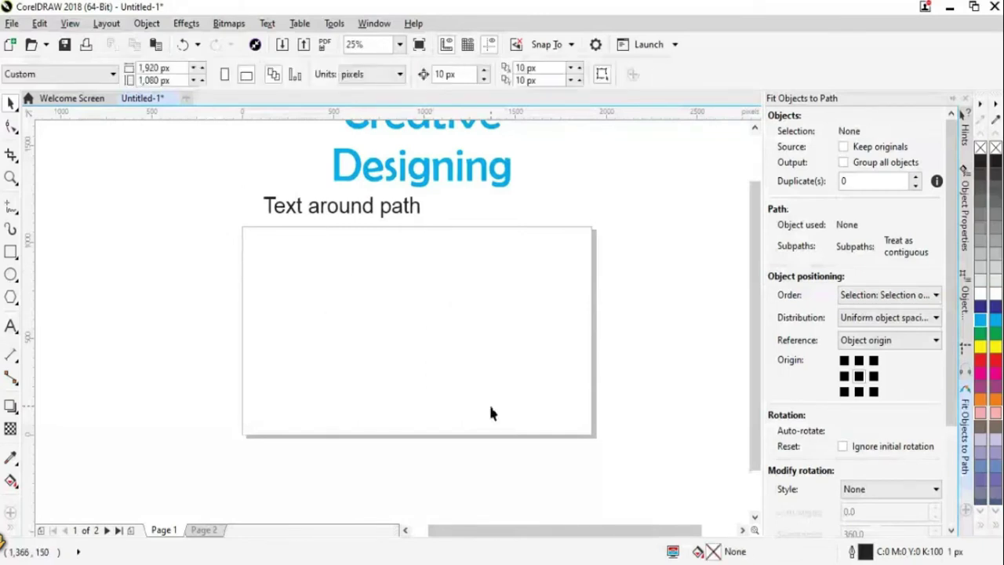
- Draw a new circle near the page bottom and move it up to the page centre
key("F7")
left_click_drag(365, 330, 501, 472)
left_click(11, 126)
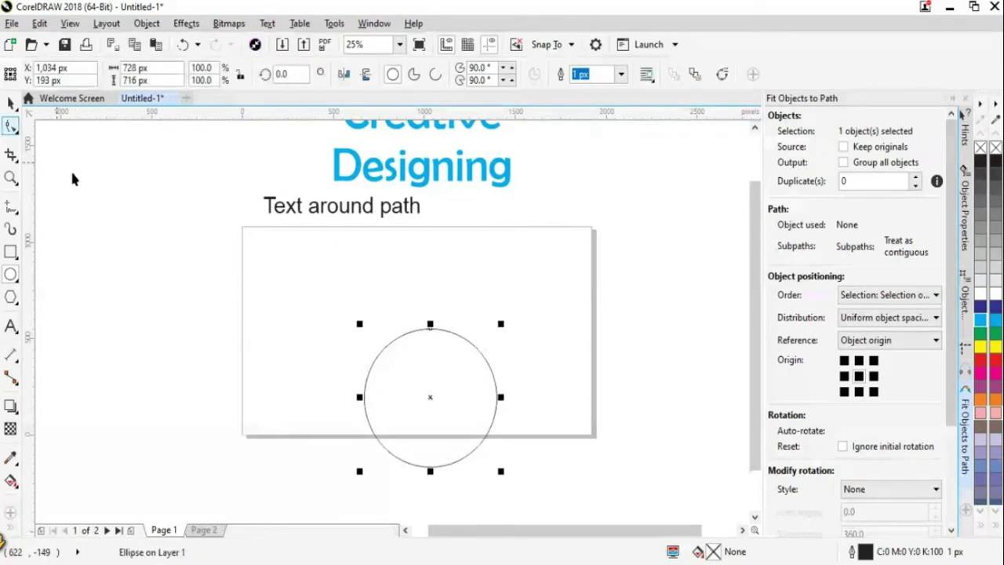
key("space")
left_click_drag(430, 397, 403, 338)
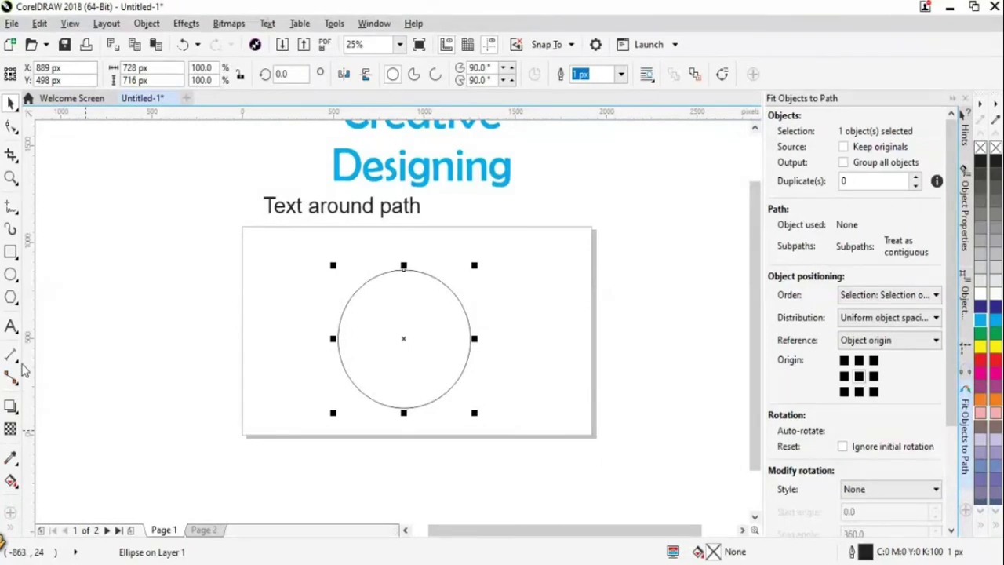
- Type 'Text around path' along the new circle's left edge
left_click(11, 325)
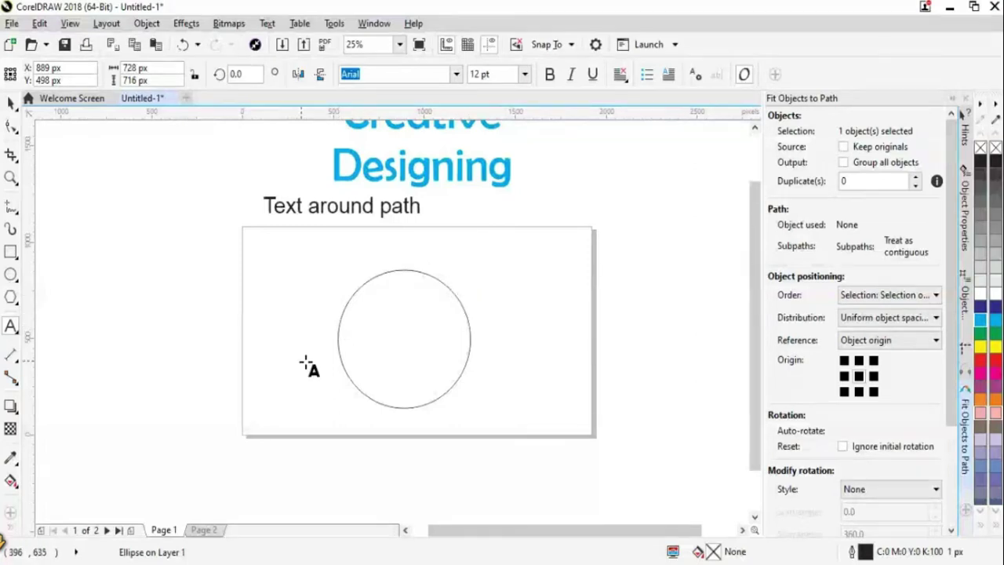
left_click(337, 334)
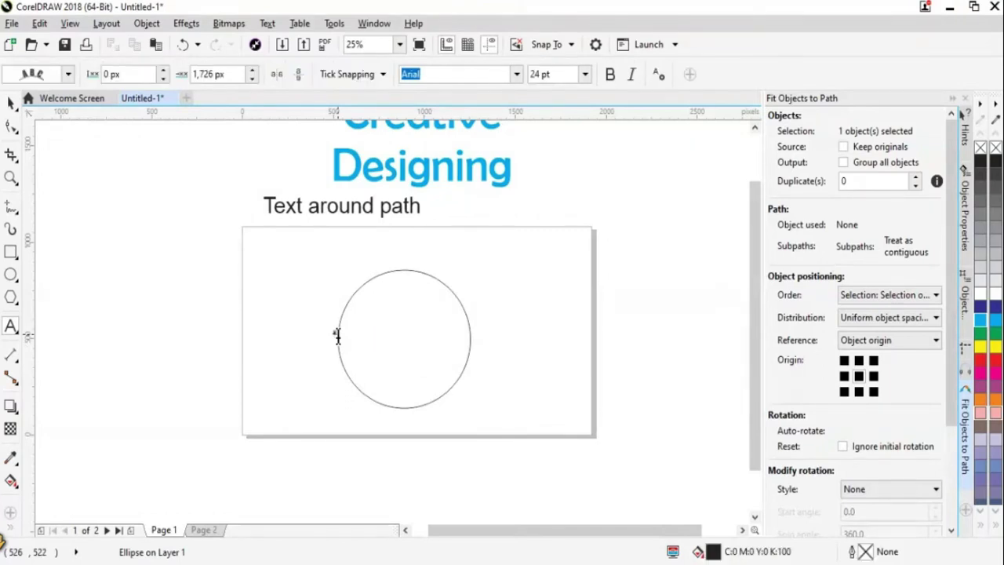
type("Text around path")
key("Escape")
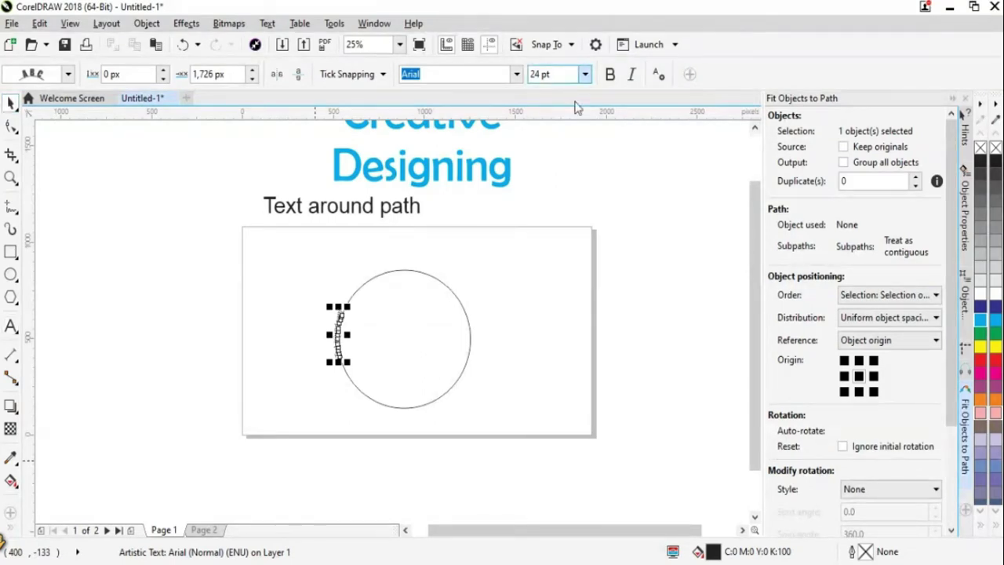
- Enlarge the curved text to 72 pt and slide its start toward the circle's top
left_click(584, 73)
left_click(536, 291)
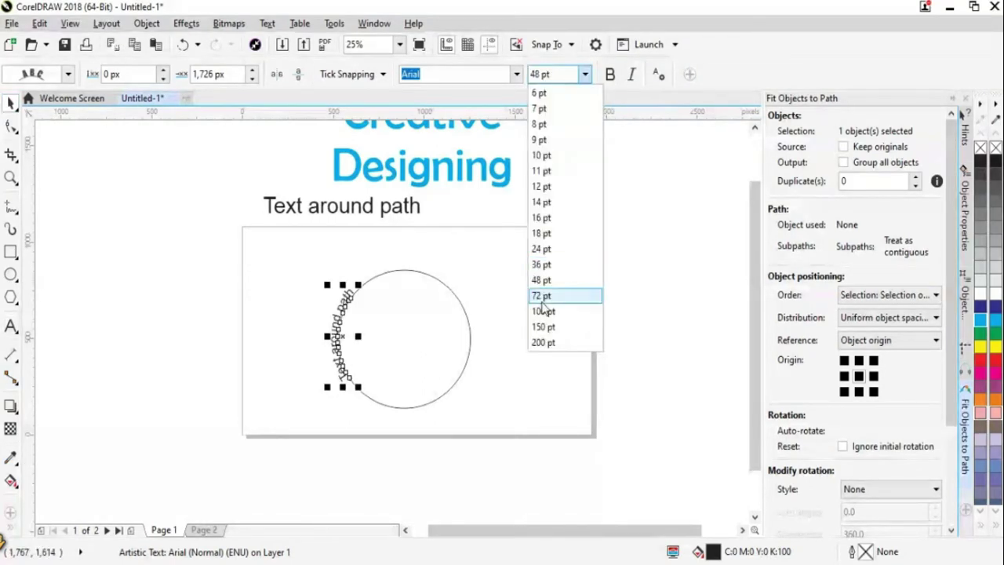
left_click(539, 297)
left_click(541, 308)
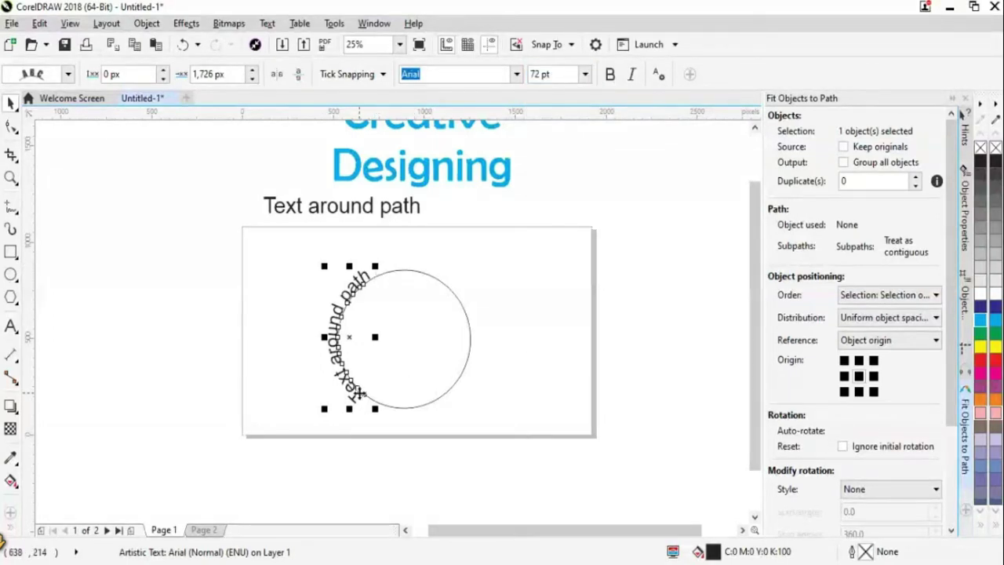
left_click_drag(357, 392, 354, 276)
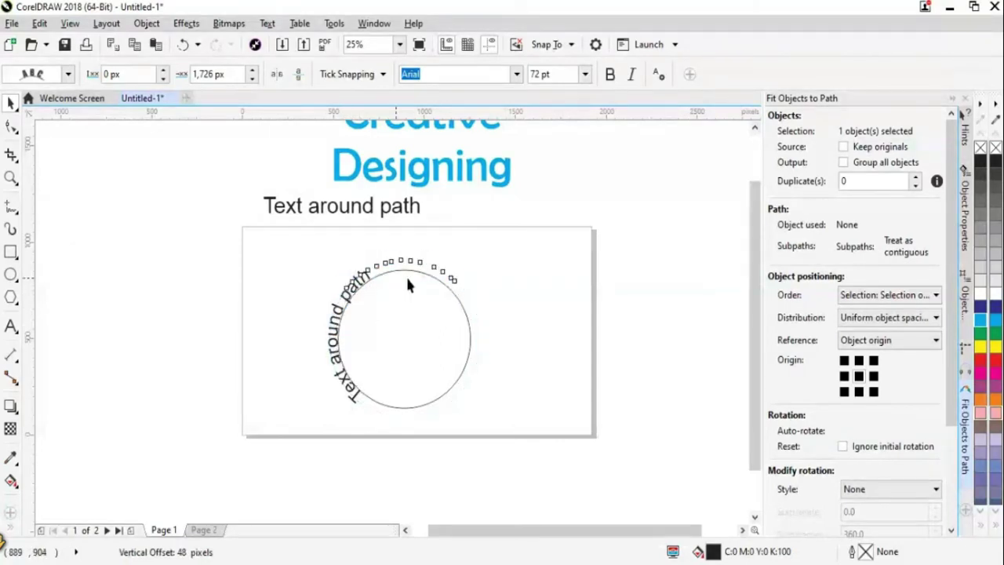
- Drag the arched text's offset handle until it sits 60 px off the circle
left_click(465, 226)
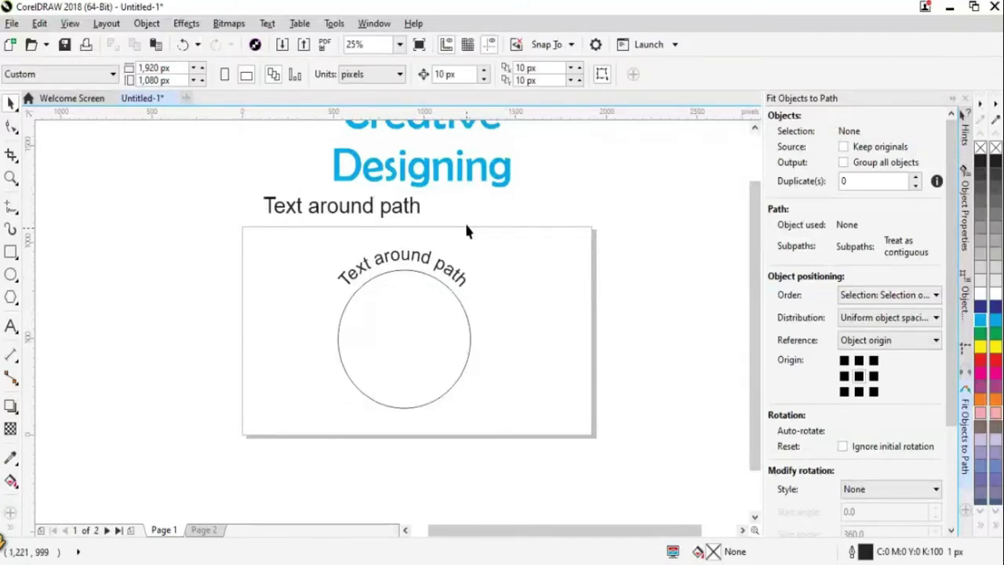
left_click(418, 261)
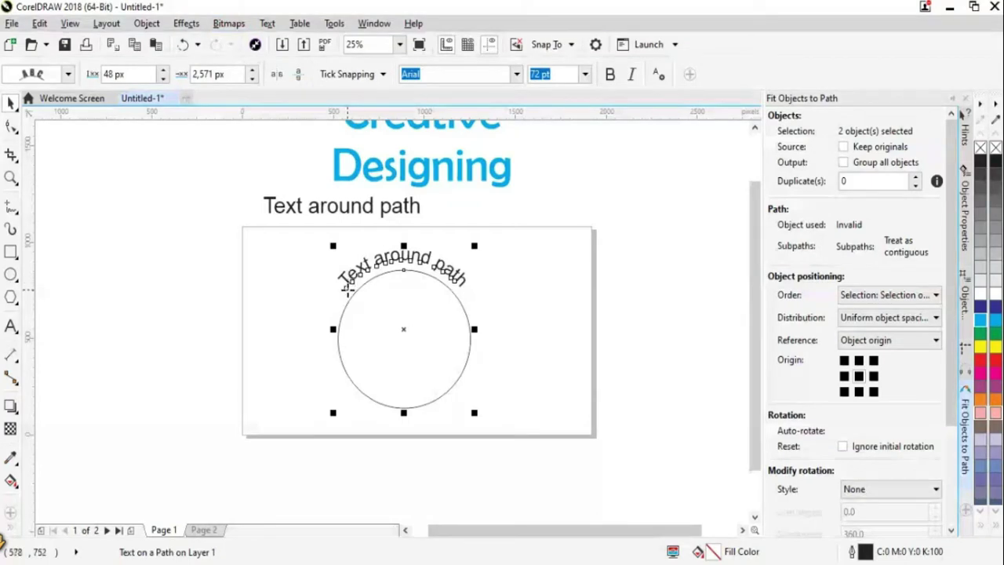
left_click_drag(348, 287, 340, 317)
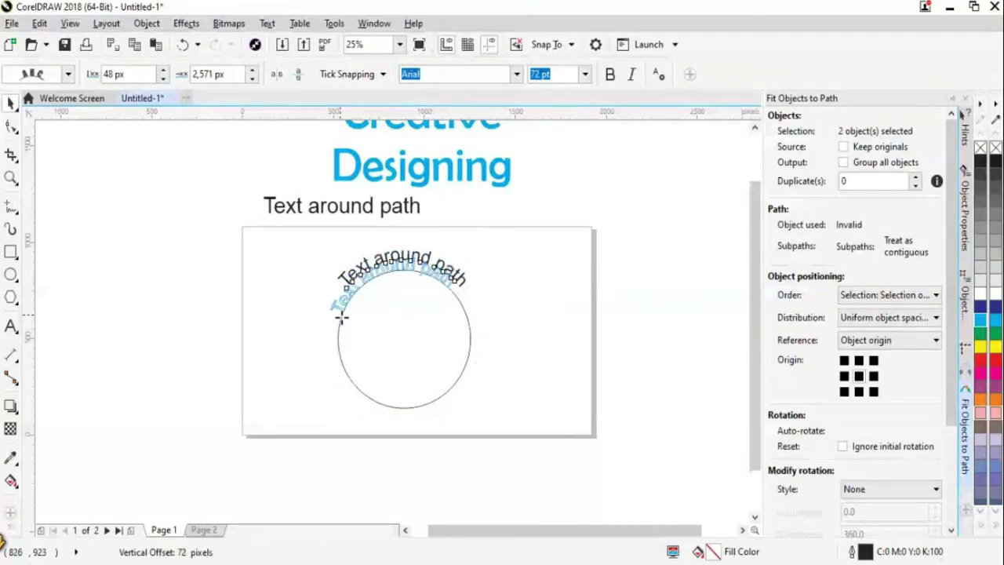
left_click_drag(340, 316, 338, 291)
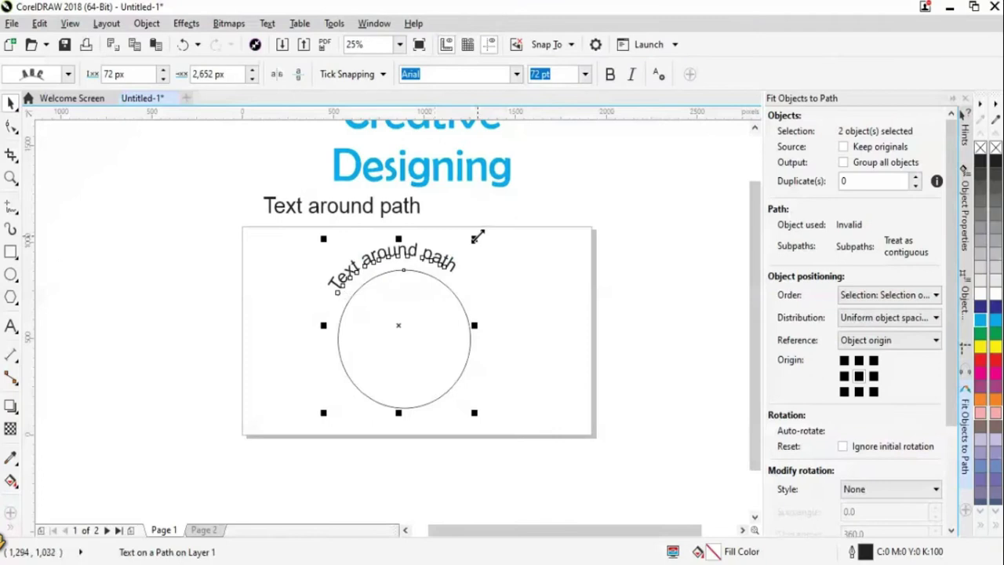
left_click(549, 399)
left_click(334, 284)
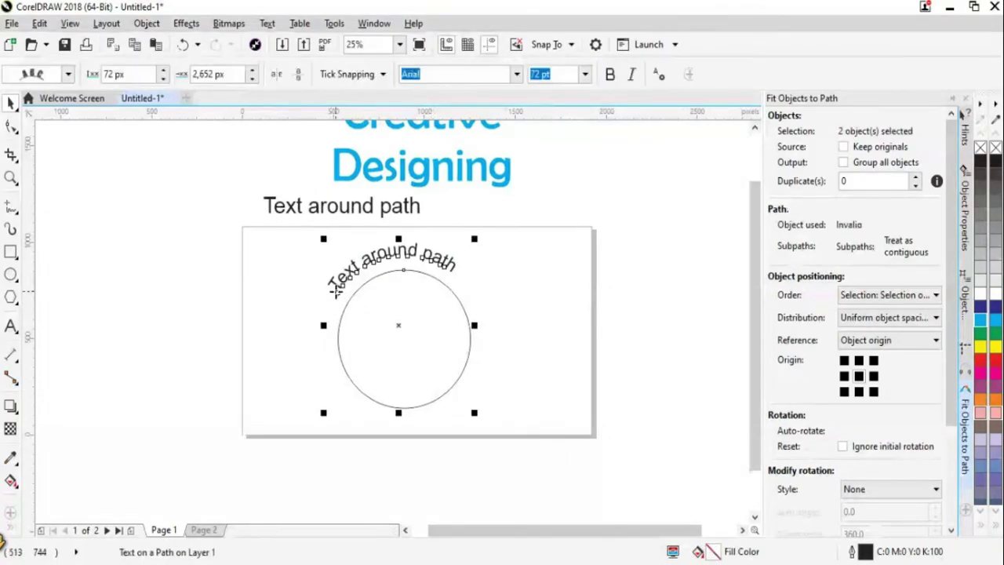
left_click_drag(335, 290, 336, 283)
key("Escape")
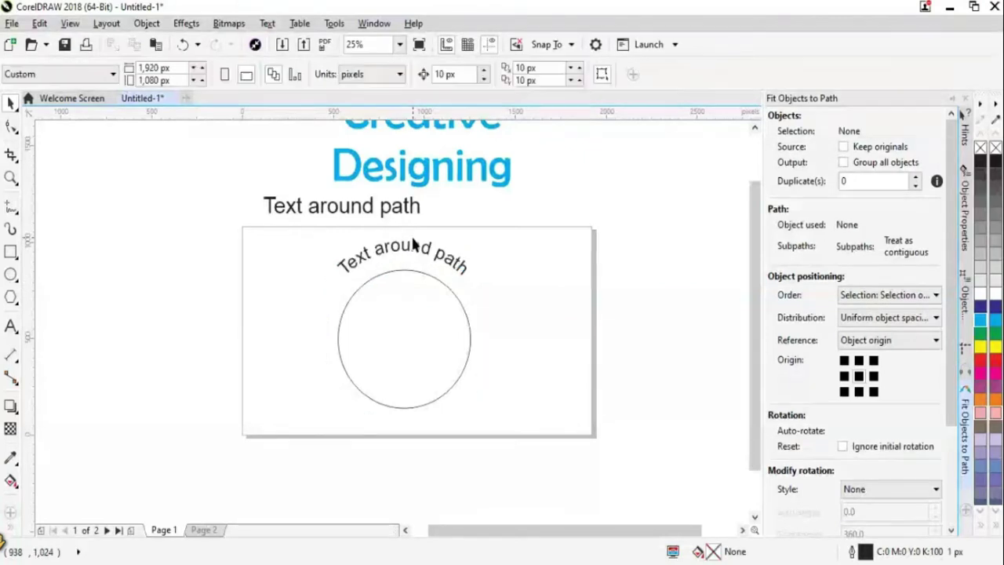
left_click(343, 276)
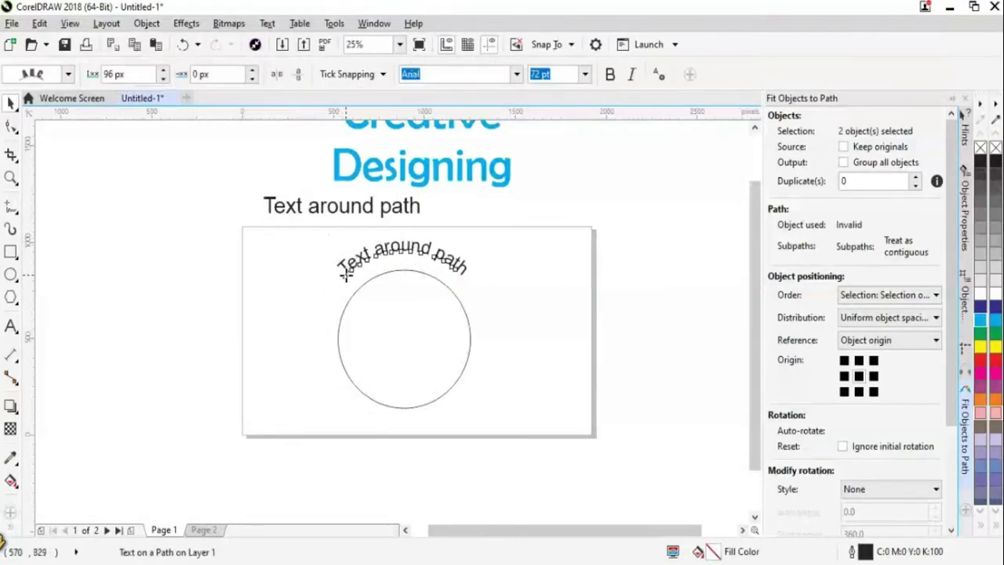
left_click_drag(343, 276, 343, 273)
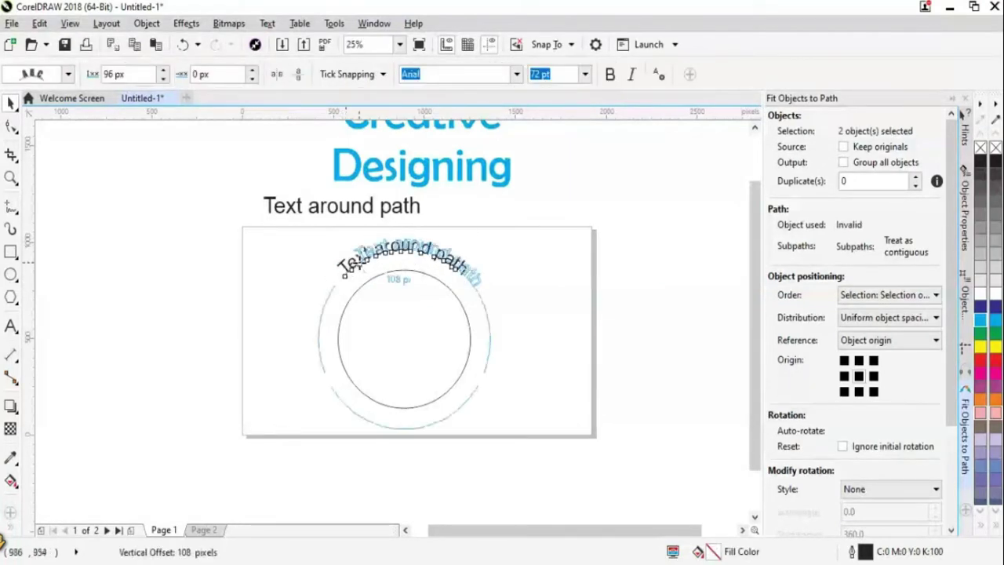
left_click_drag(484, 316, 475, 324)
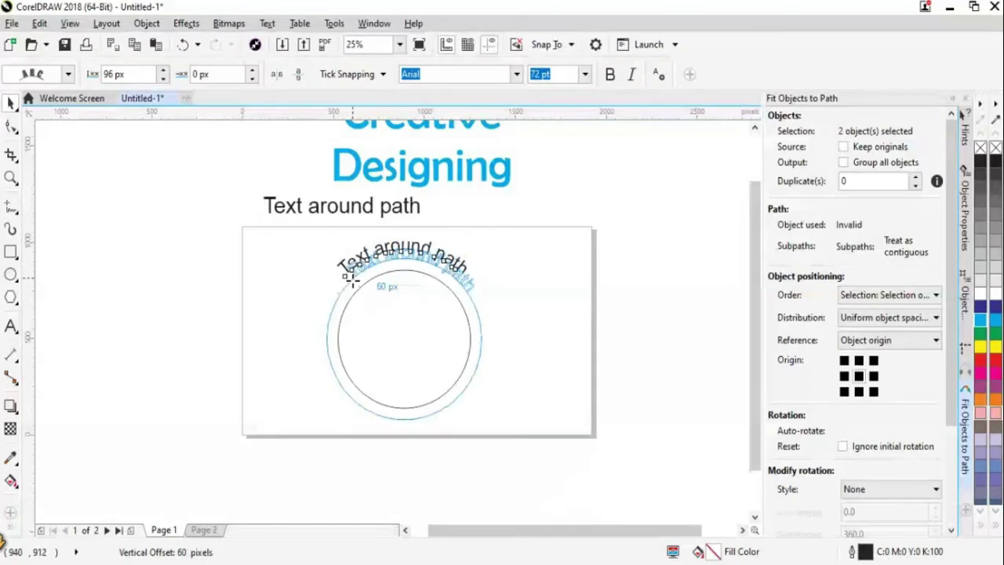
- Deselect the finished arched text and circle
left_click(537, 339)
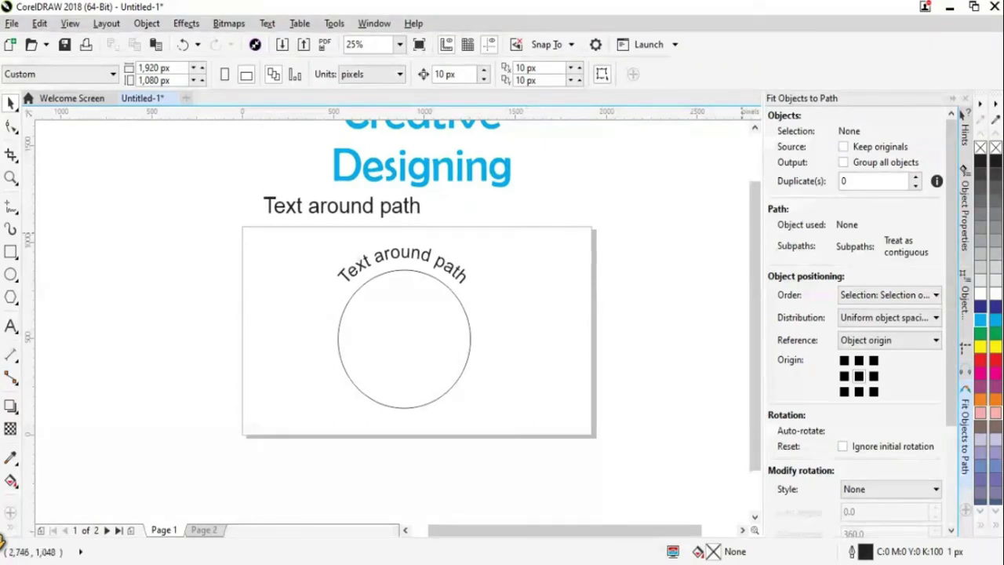
- Remove the arched text and draw a 724 × 708 px circle centred in the frame
key("ctrl+z")
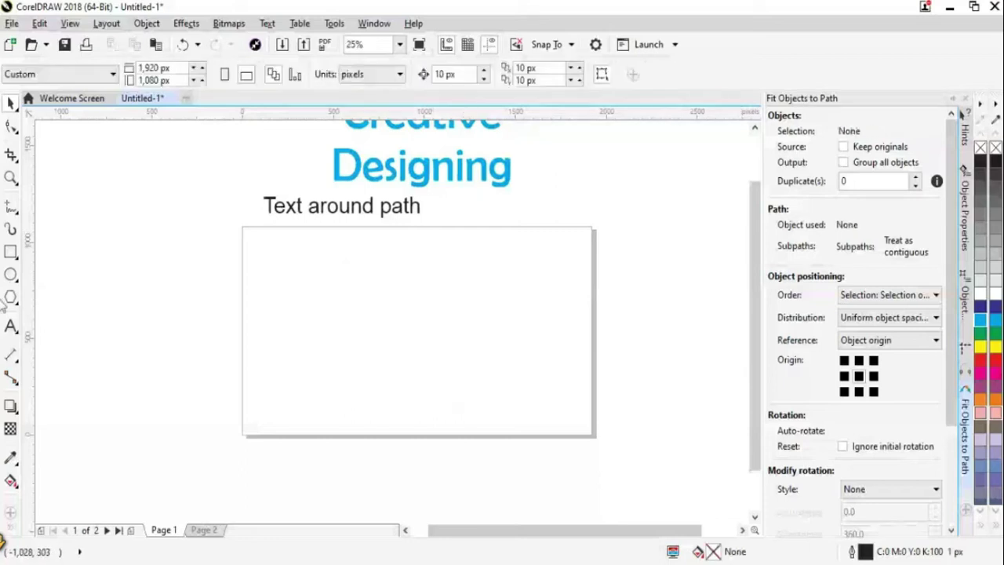
left_click(13, 275)
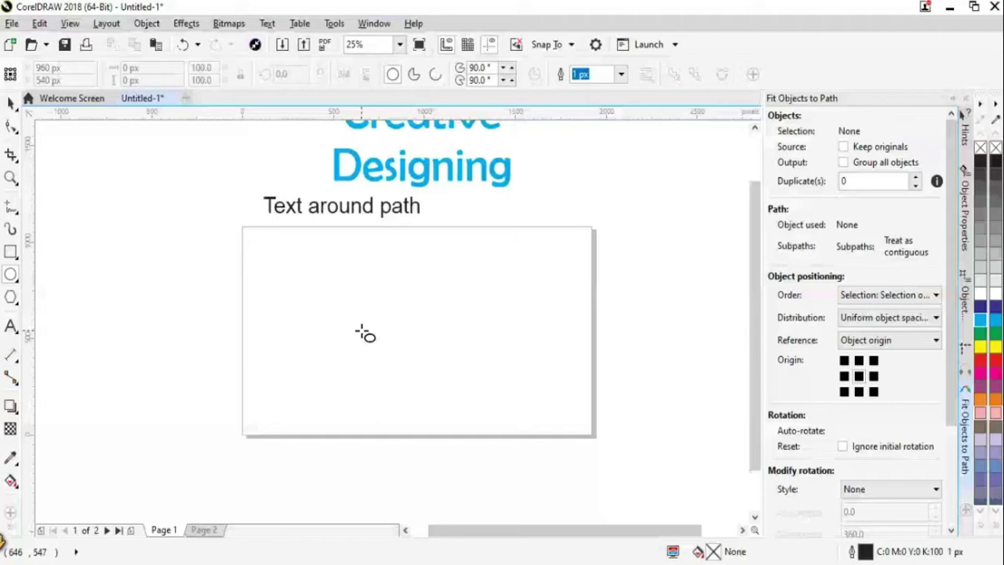
left_click_drag(362, 331, 494, 468)
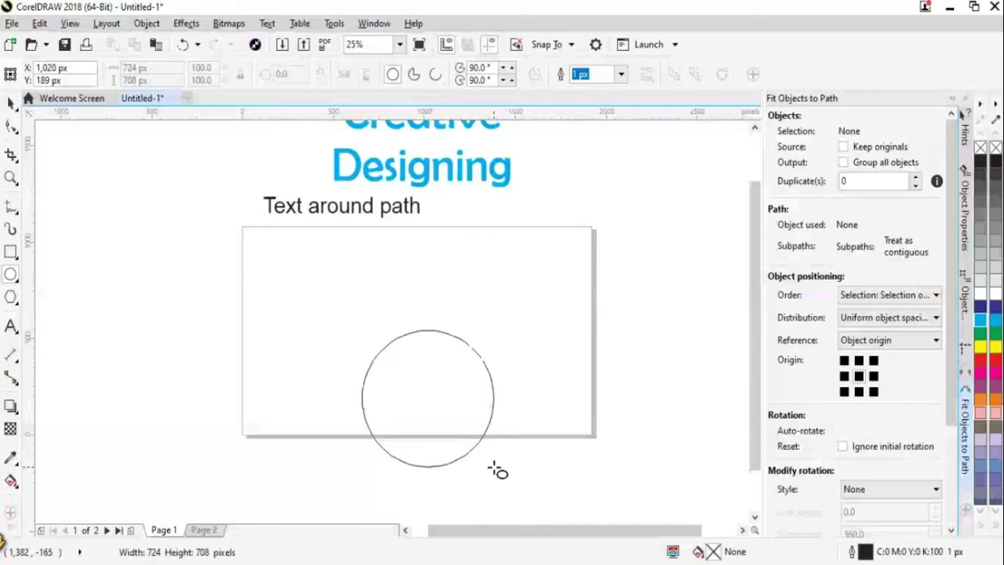
key("space")
left_click_drag(491, 366, 482, 302)
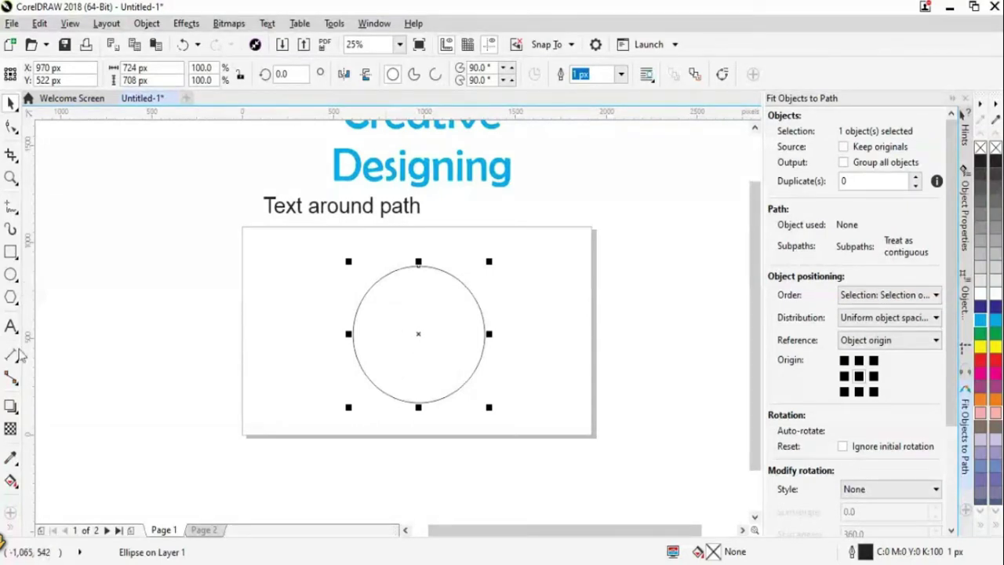
- Type 'Creative Designing' as path text on the circle's left edge
left_click(11, 325)
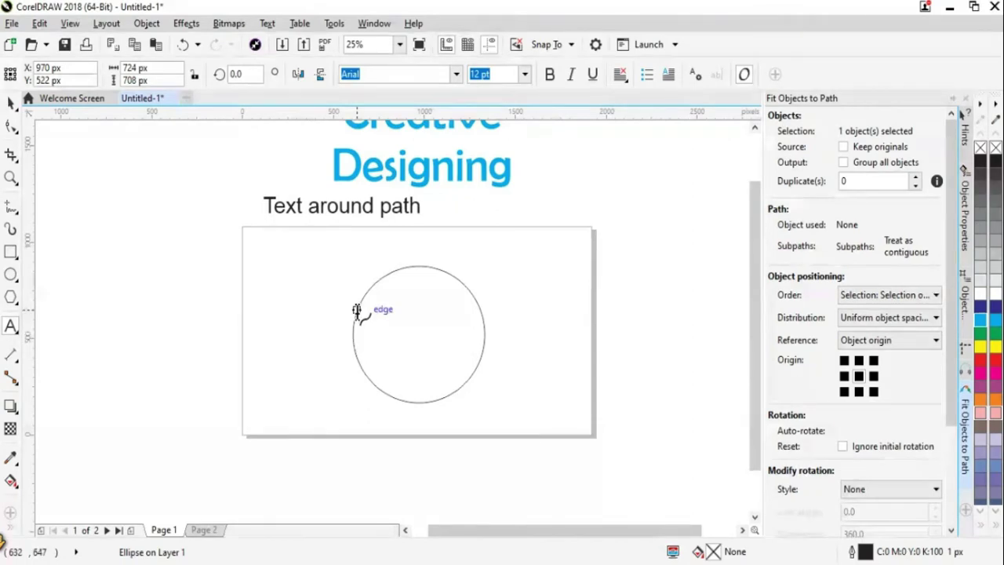
left_click(356, 311)
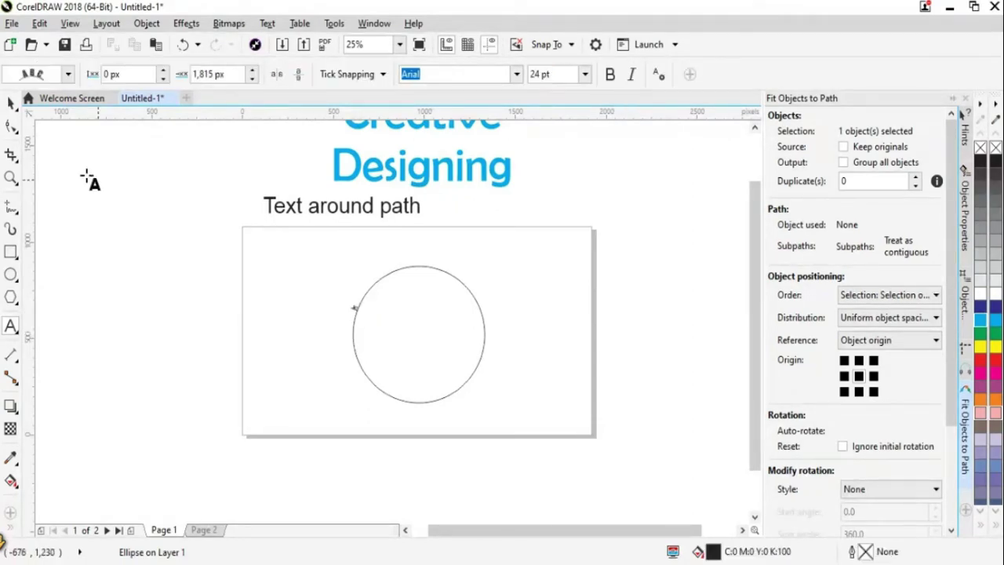
left_click(11, 101)
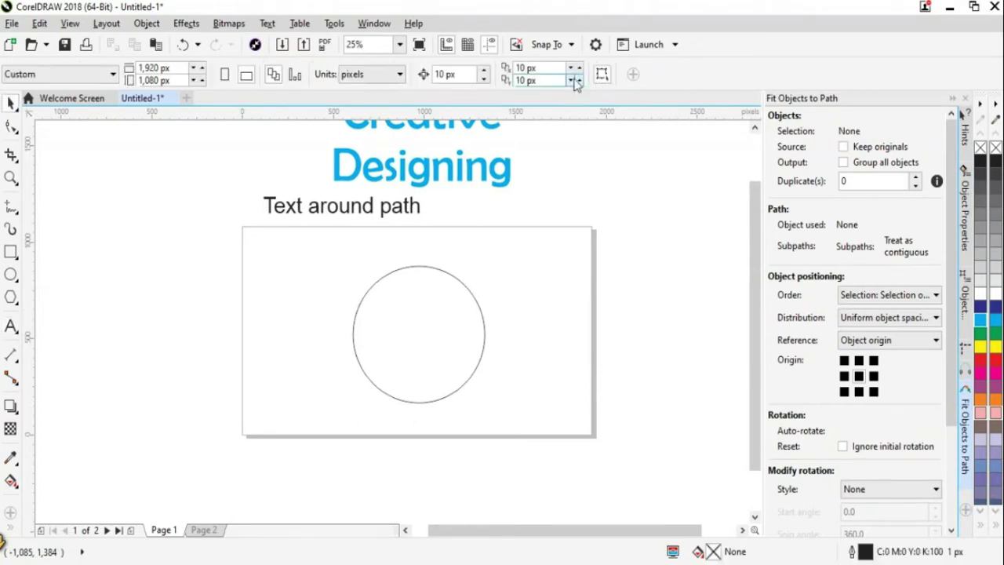
left_click(11, 326)
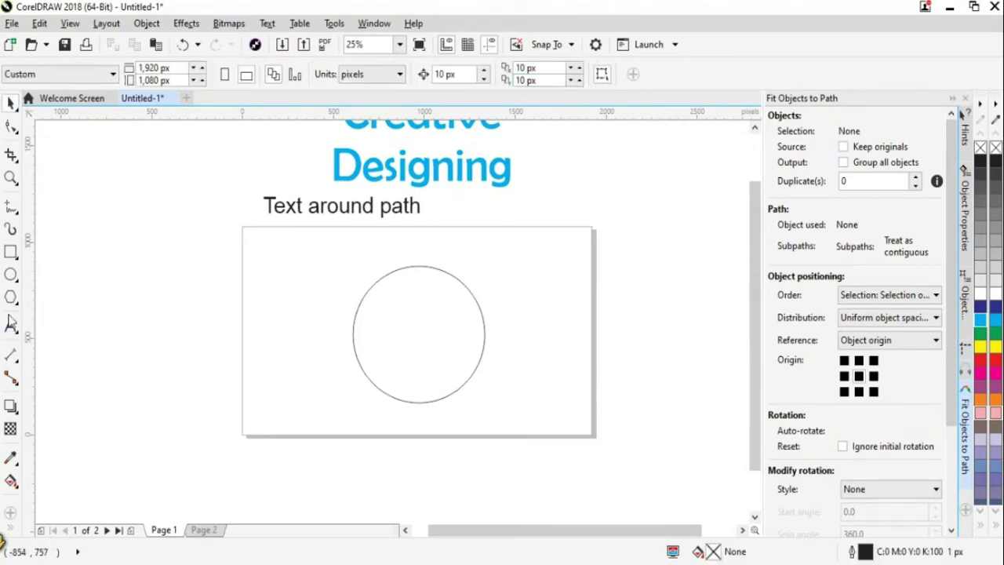
left_click(357, 311)
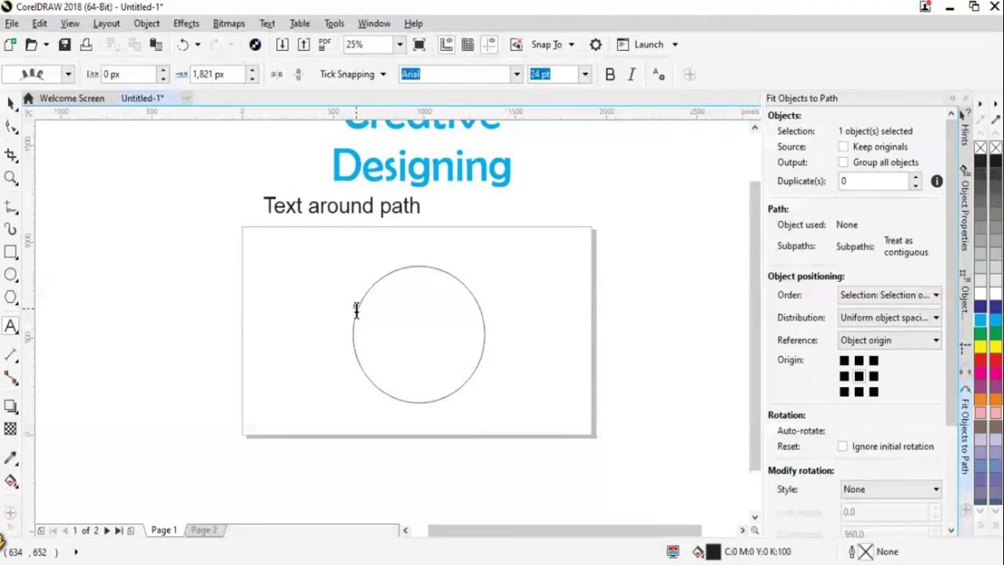
type("Creative De")
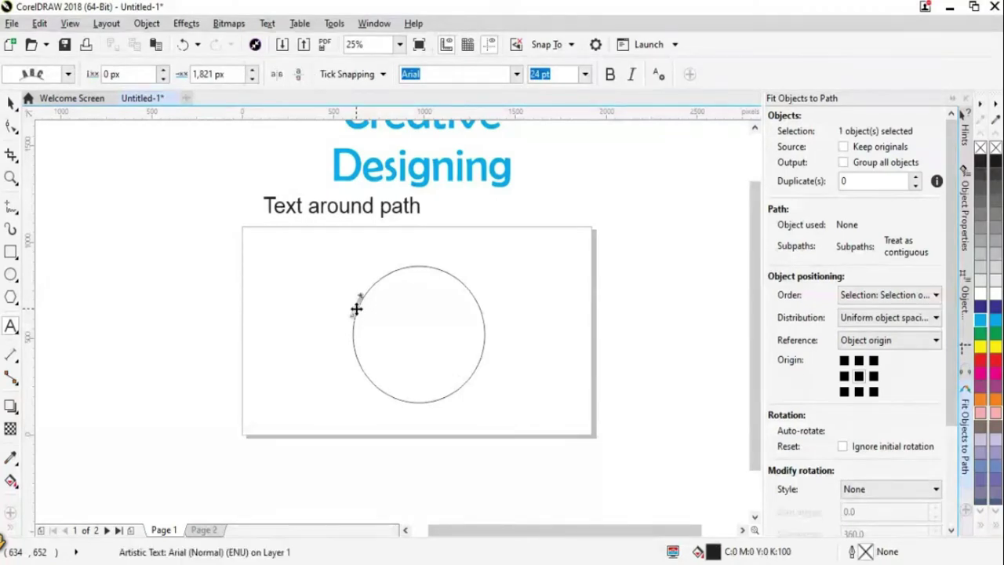
type("signing")
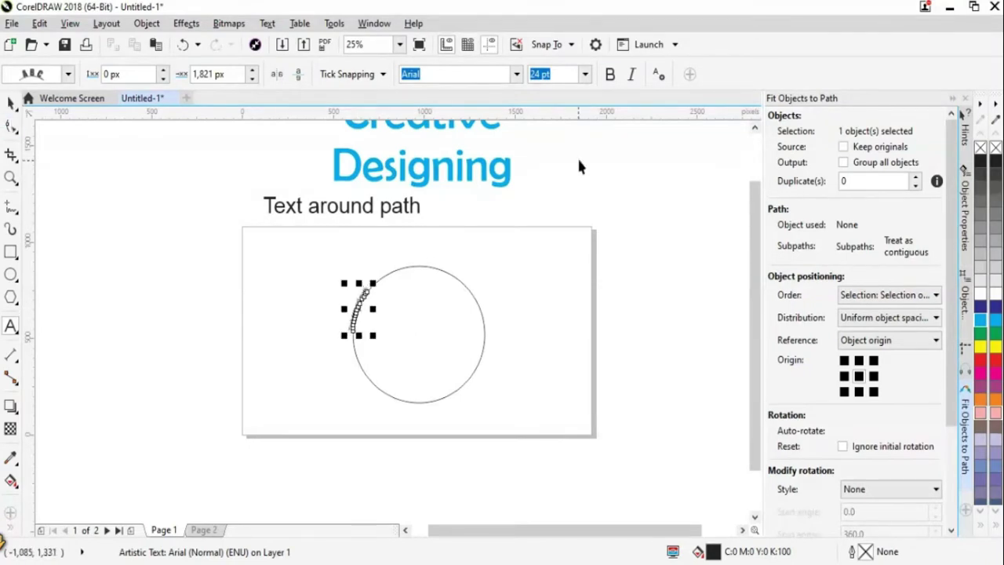
- Set the path text to 150 pt, then reduce it to 72 pt
left_click(584, 74)
left_click(553, 332)
left_click(552, 332)
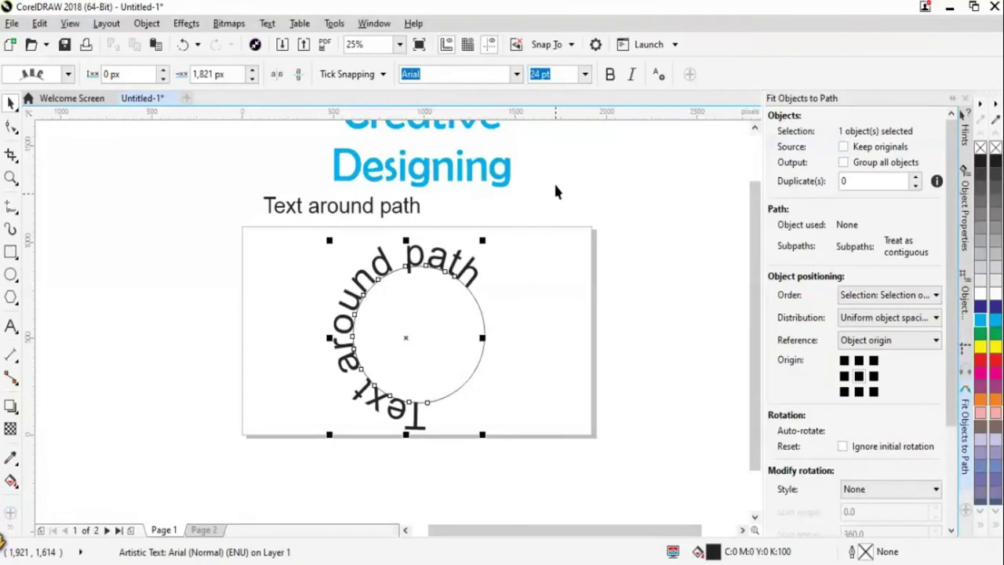
left_click(584, 73)
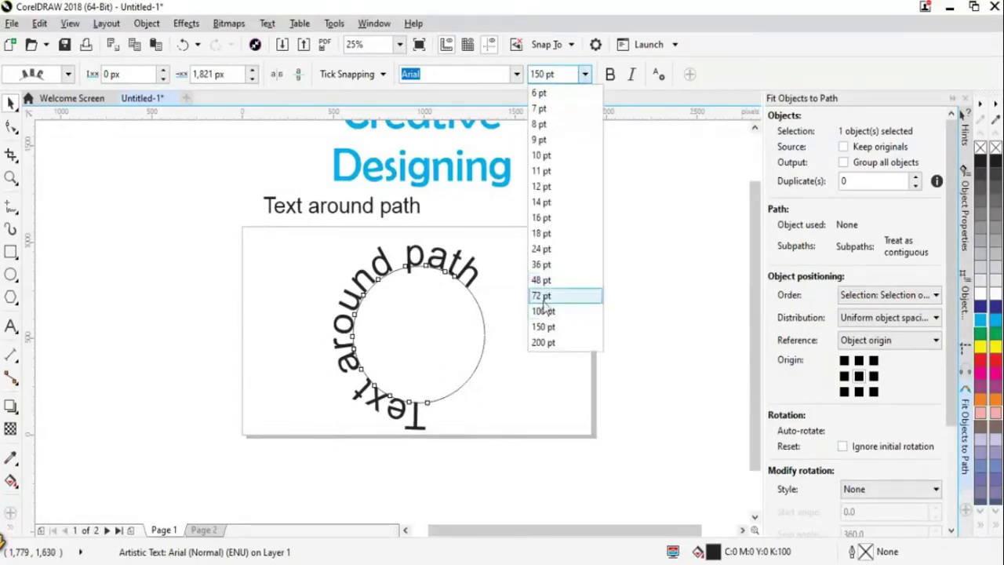
left_click(542, 302)
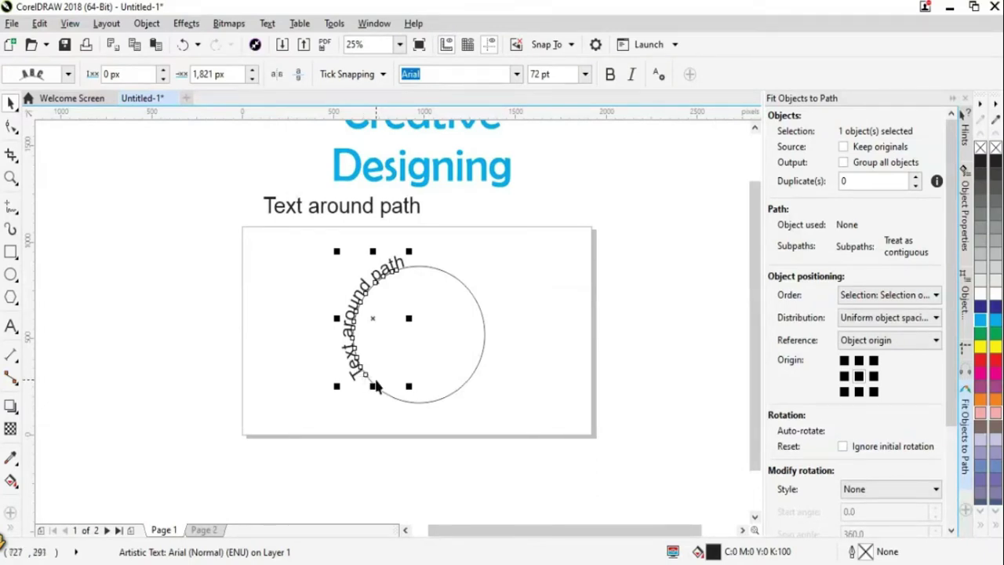
- Offset the curved text 48 px outward, undoing a trial purple fill and inside placement
left_click_drag(365, 377, 362, 281)
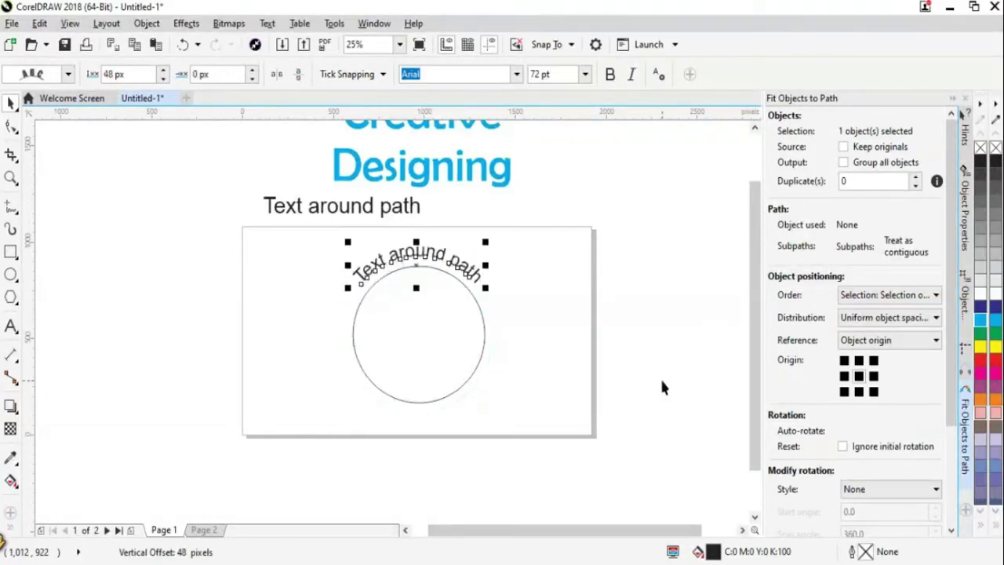
left_click(541, 357)
left_click(480, 274)
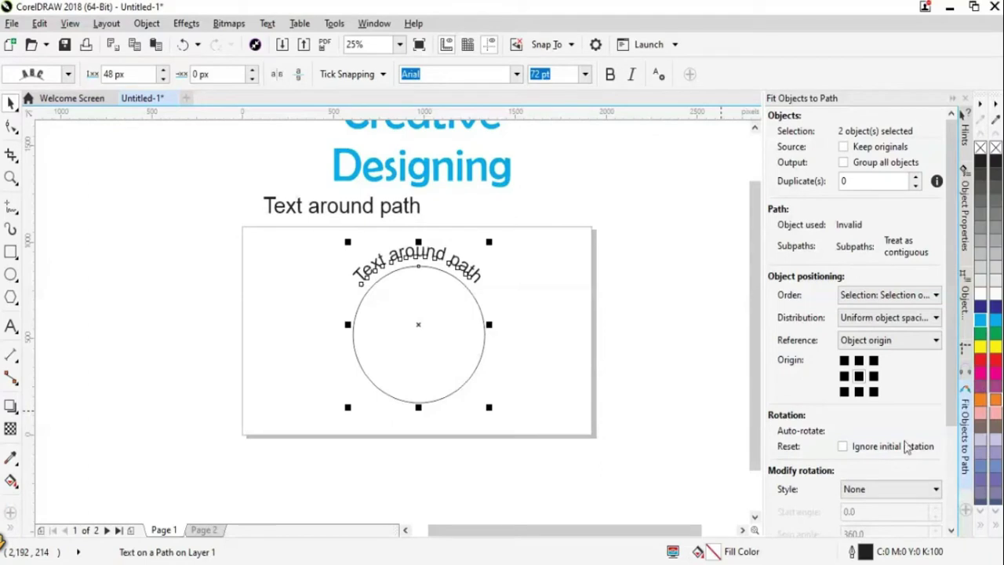
left_click(994, 453)
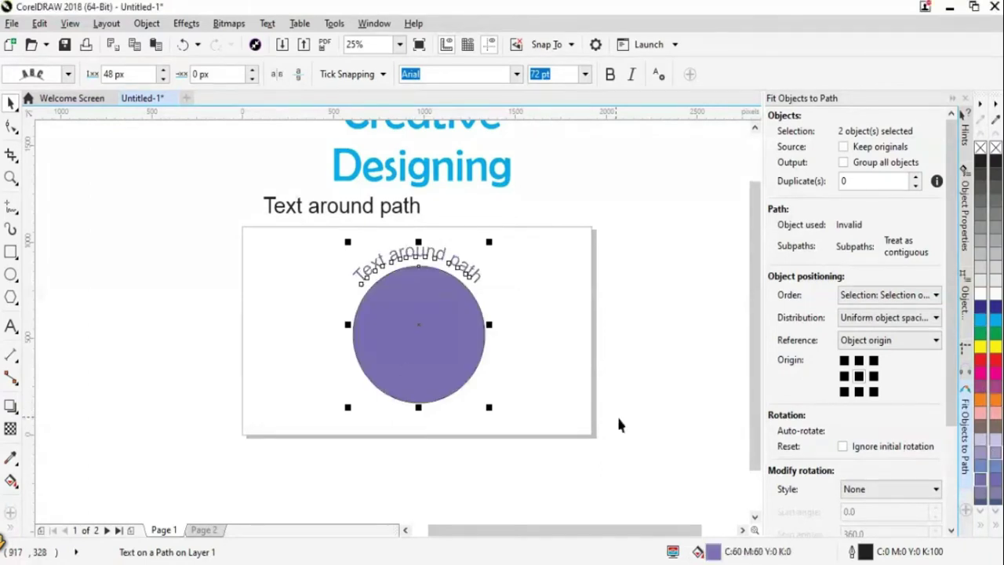
key("ctrl+z")
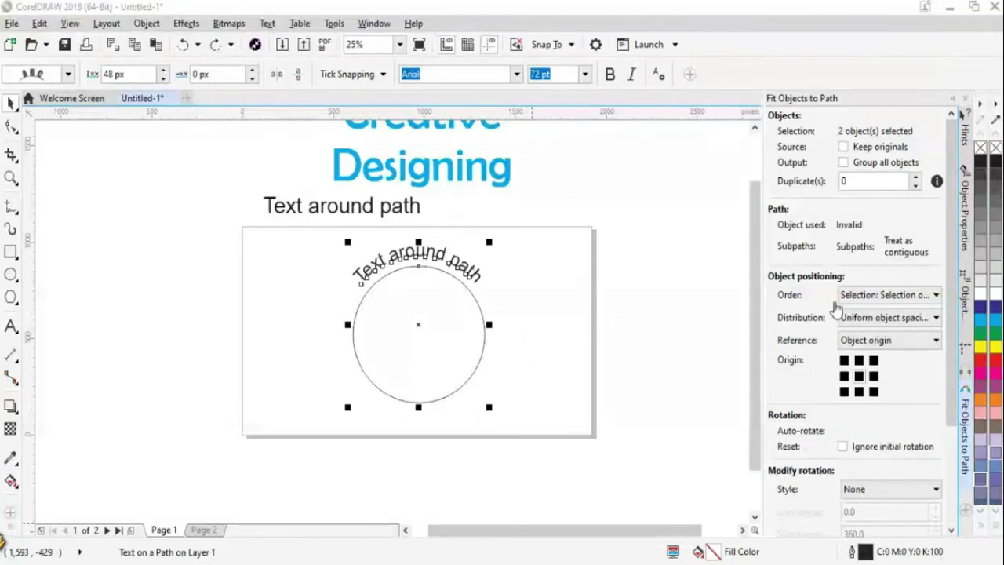
left_click(829, 38)
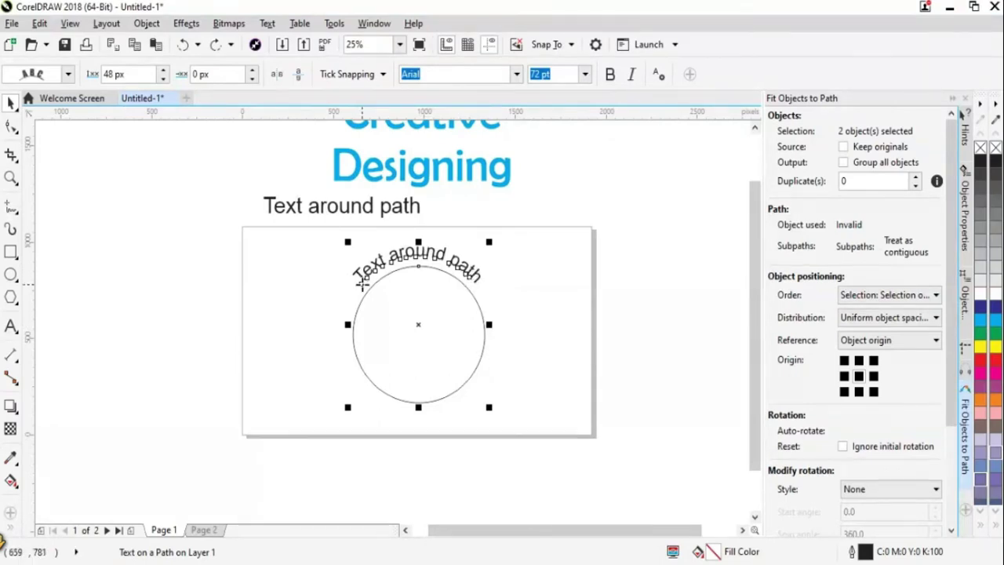
left_click_drag(362, 283, 360, 281)
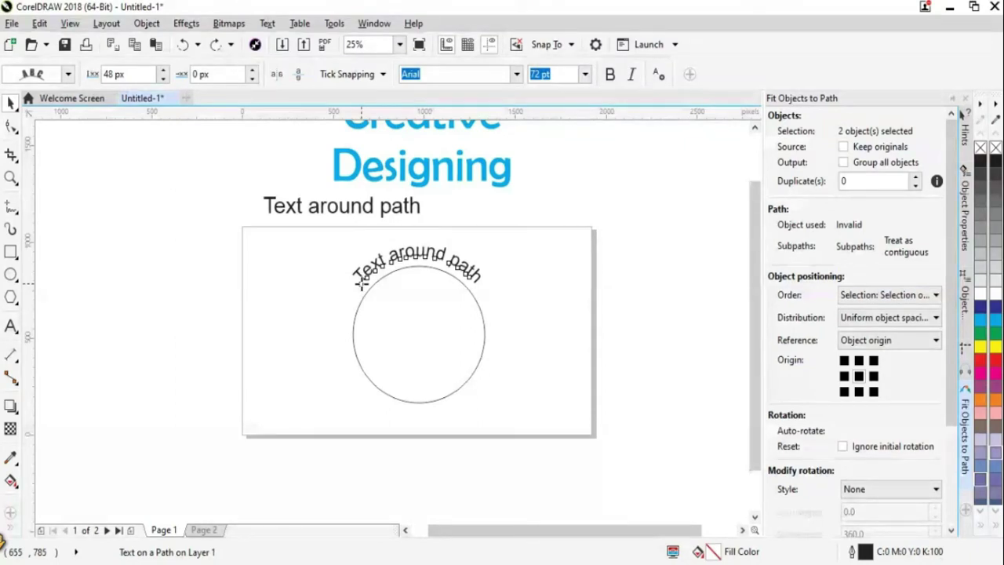
left_click_drag(353, 285, 376, 332)
left_click(571, 392)
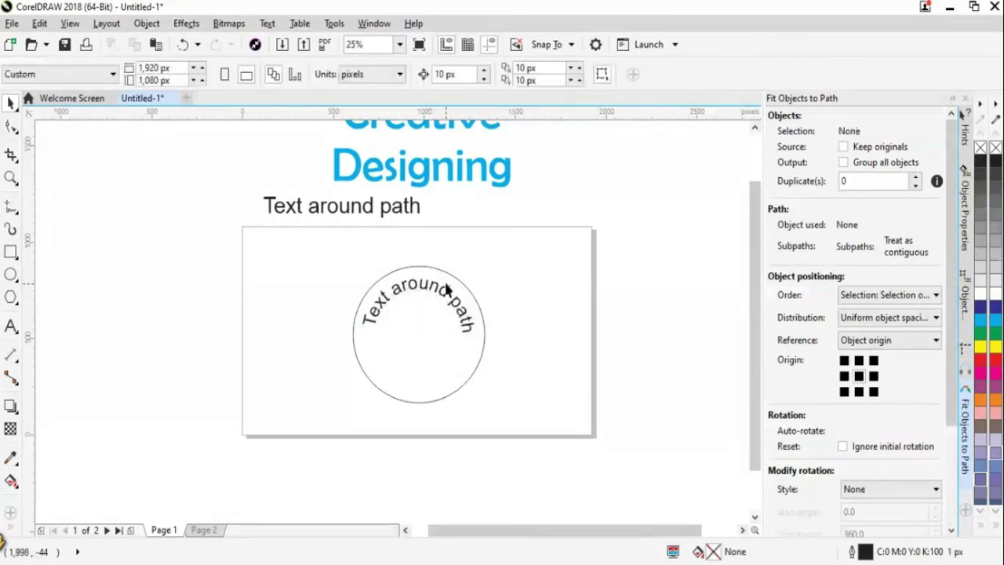
key("ctrl+z")
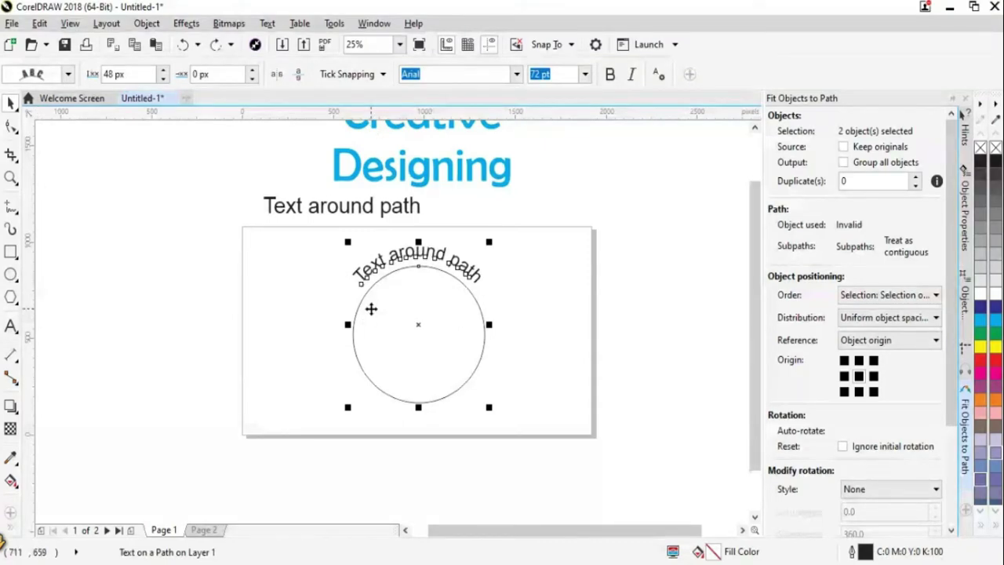
- Adjust the curved text's offset until it sits 108 px above the circle
left_click_drag(361, 279, 373, 223)
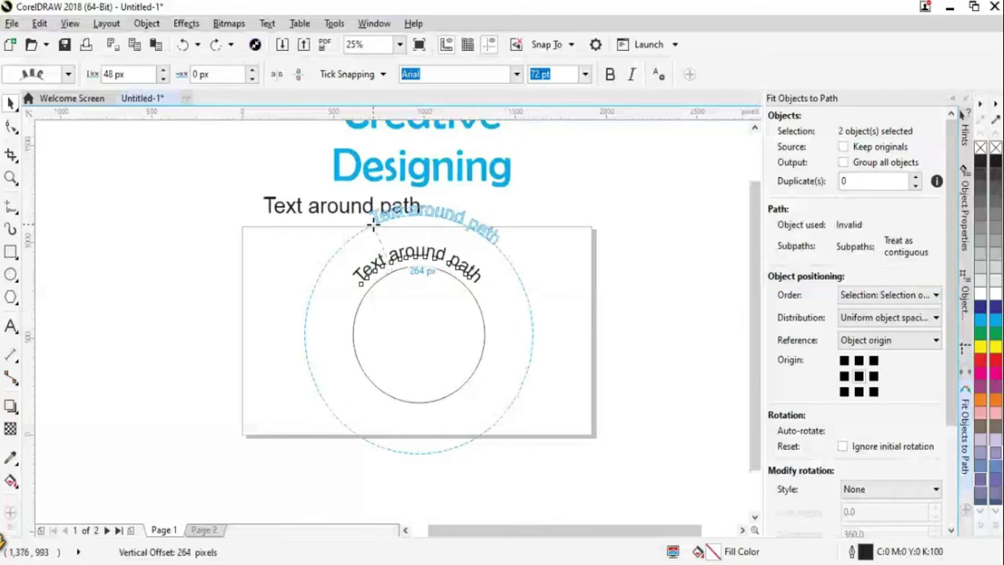
left_click_drag(373, 223, 420, 202)
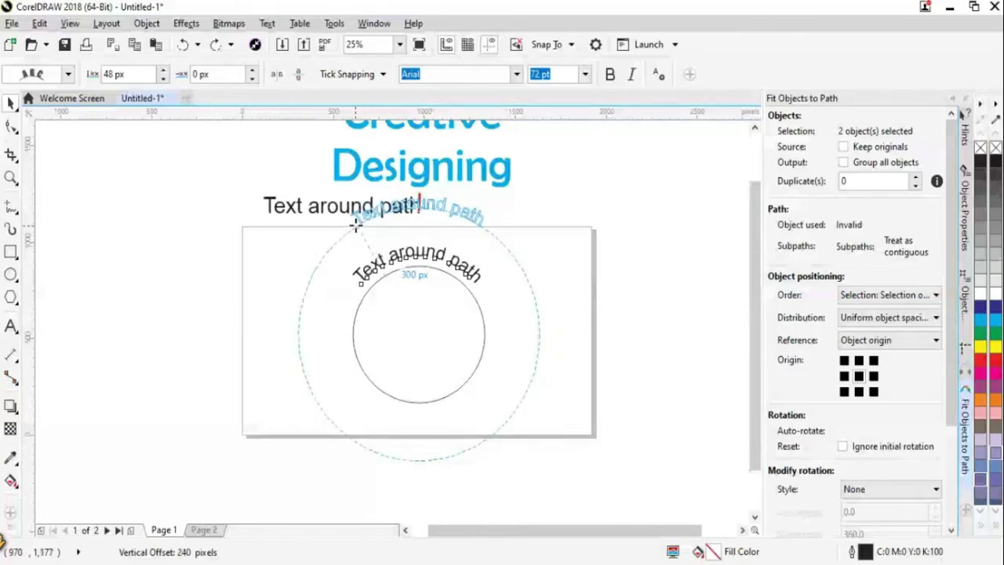
mouse_move(356, 225)
left_mouse_down()
mouse_move(391, 265)
mouse_move(353, 259)
mouse_move(314, 329)
mouse_move(446, 441)
mouse_move(507, 437)
mouse_move(520, 405)
mouse_move(569, 354)
mouse_move(544, 309)
mouse_move(573, 280)
mouse_move(503, 271)
mouse_move(462, 248)
mouse_move(367, 256)
mouse_move(354, 276)
left_mouse_up()
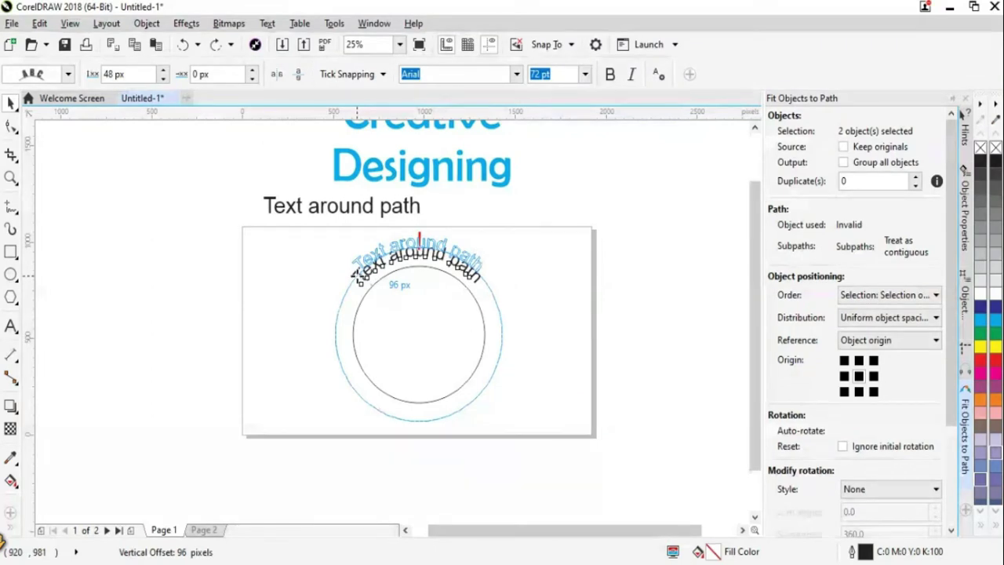
left_click_drag(355, 276, 354, 276)
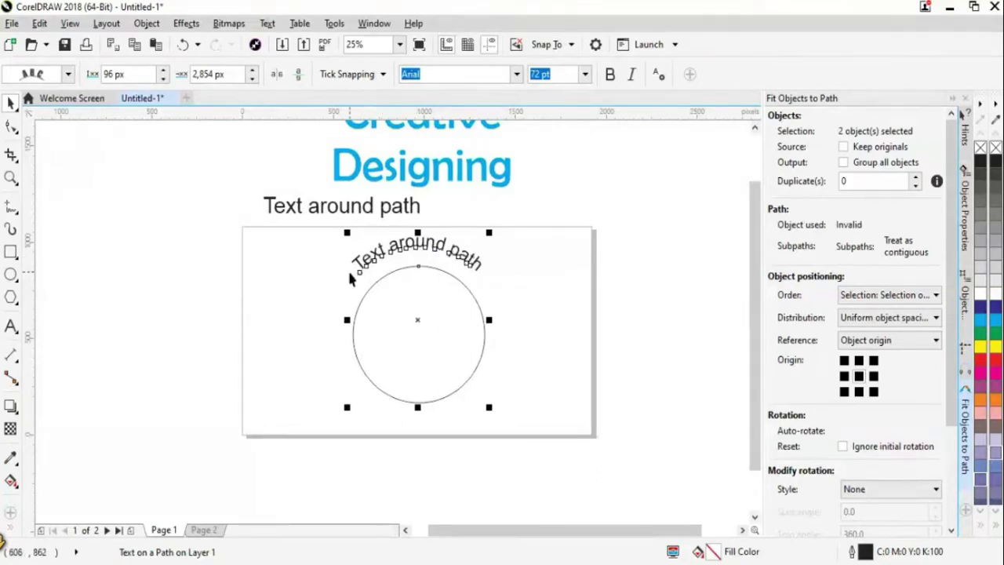
left_click_drag(358, 272, 460, 260)
left_click_drag(396, 251, 362, 268)
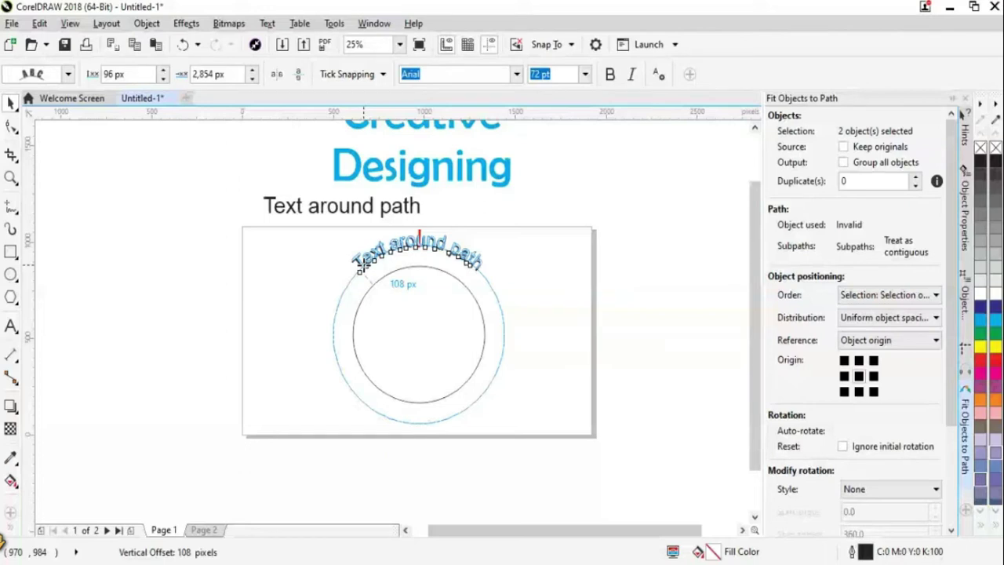
left_click_drag(360, 268, 360, 268)
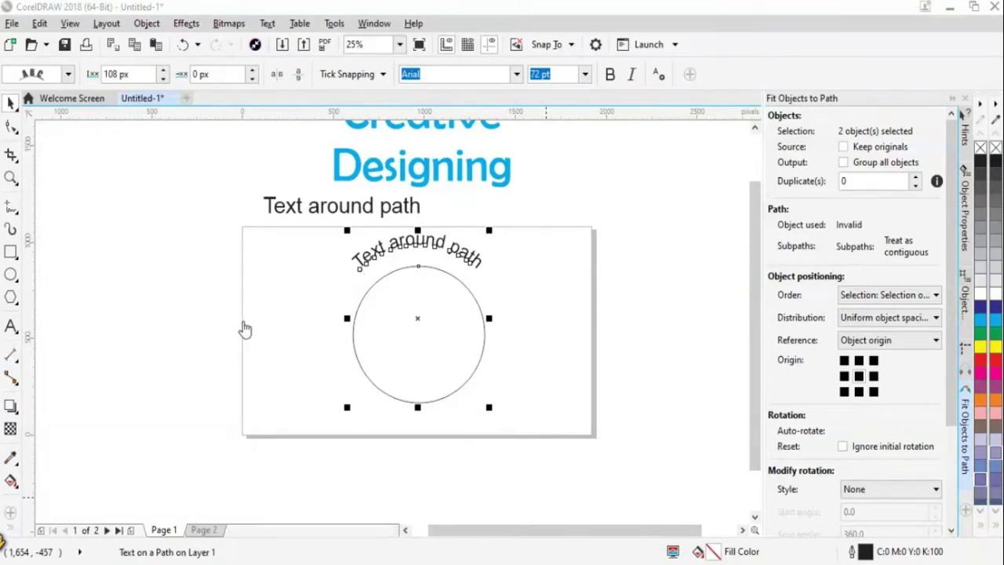
left_click(820, 40)
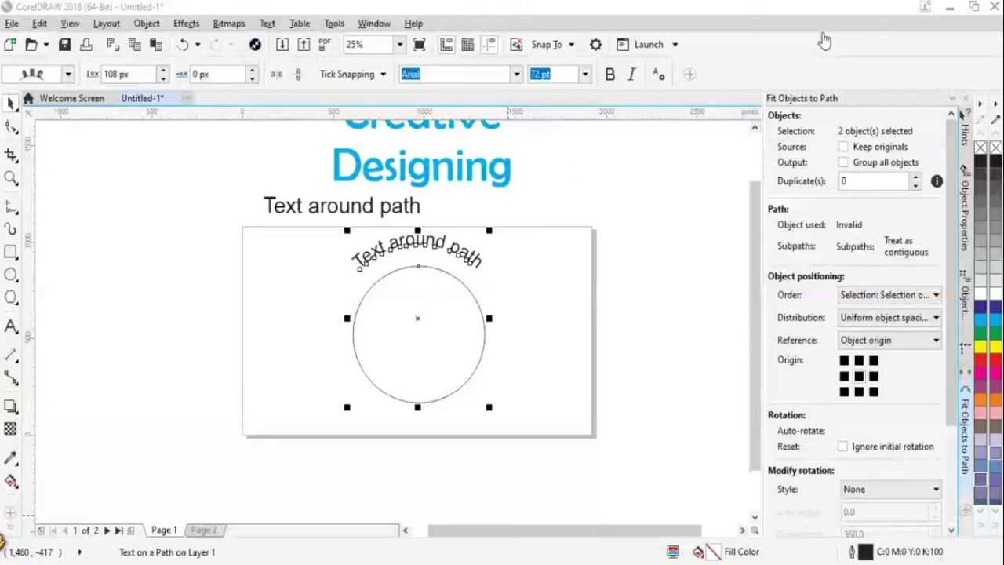
left_click(824, 41)
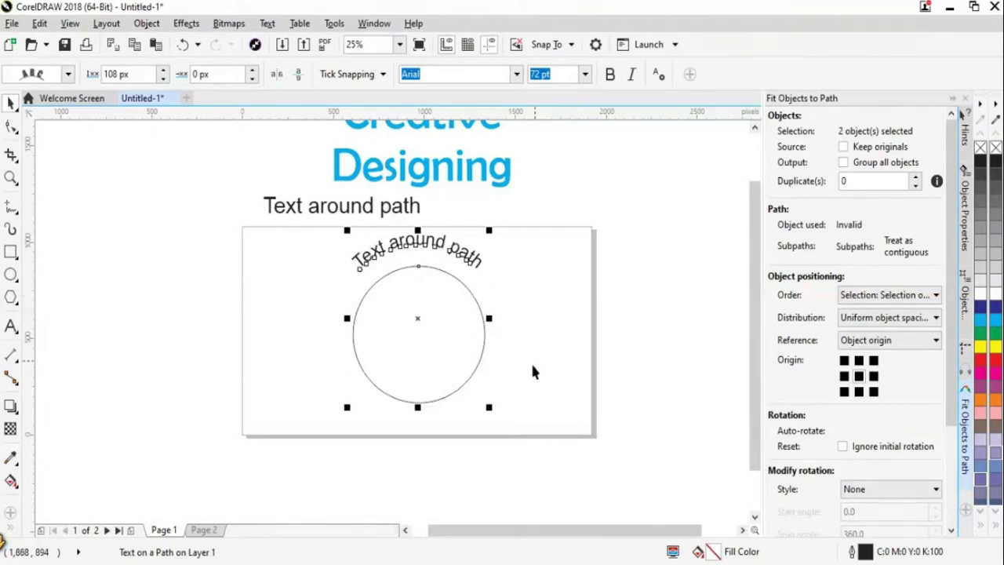
left_click(282, 280)
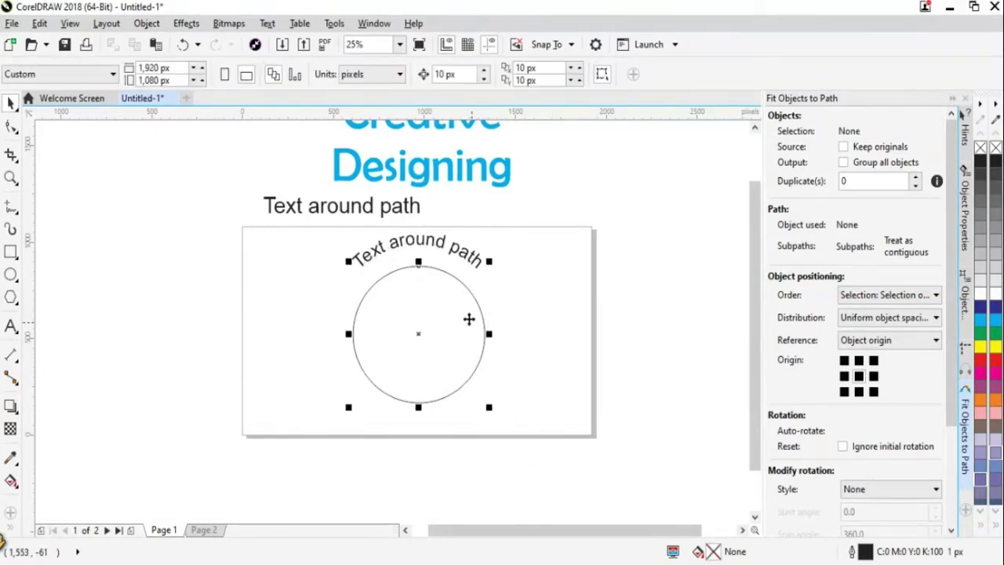
left_click(473, 259)
- Move the arched text and its circle left off the page, and collapse the Fit Objects to Path docker
left_click_drag(473, 259, 217, 266)
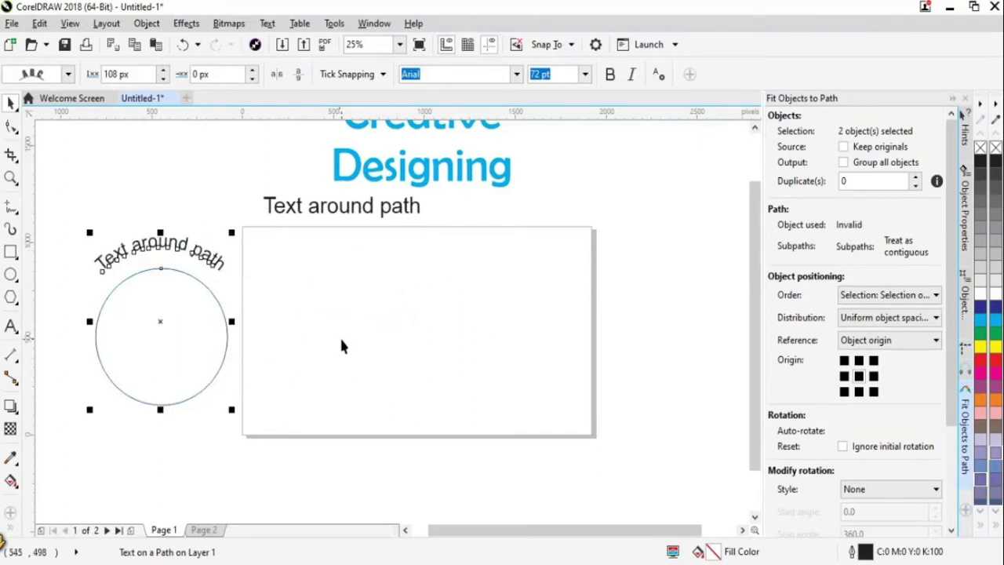
left_click(952, 99)
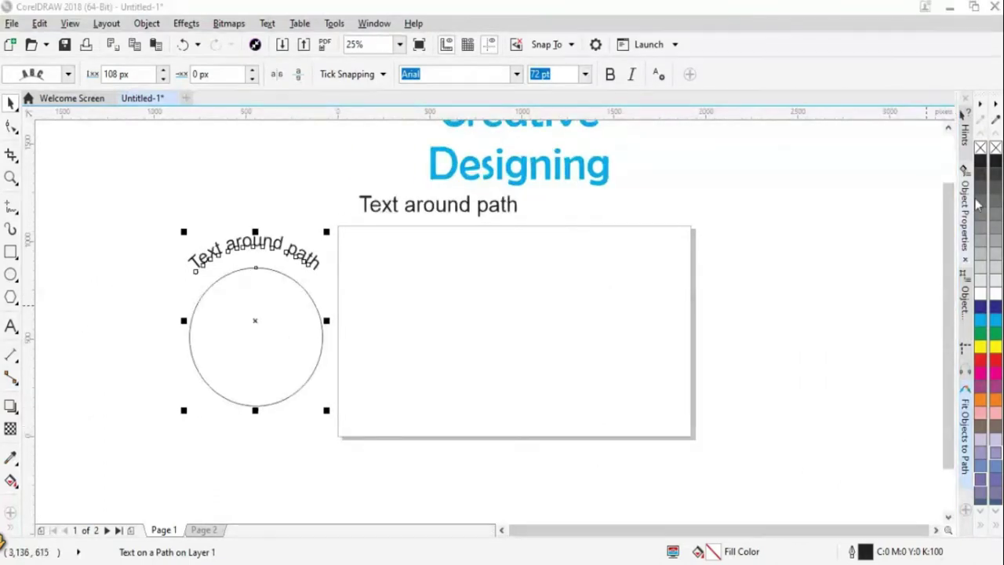
left_click(981, 149)
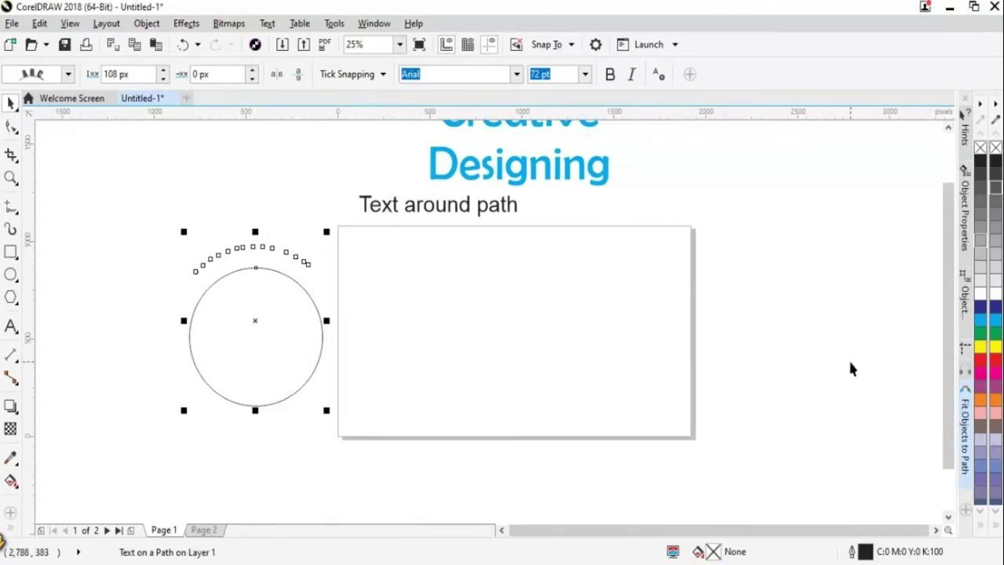
key("ctrl+z")
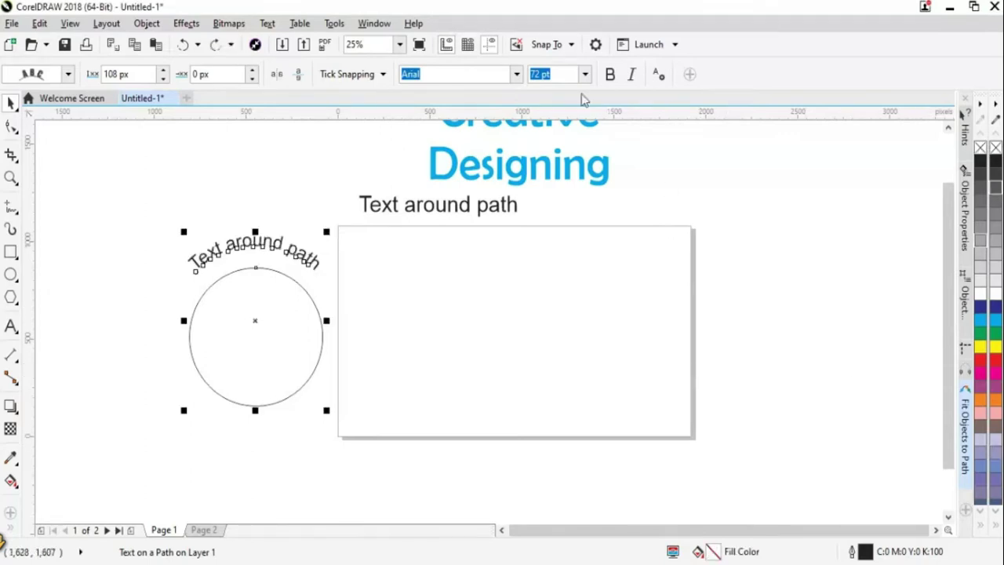
left_click(585, 75)
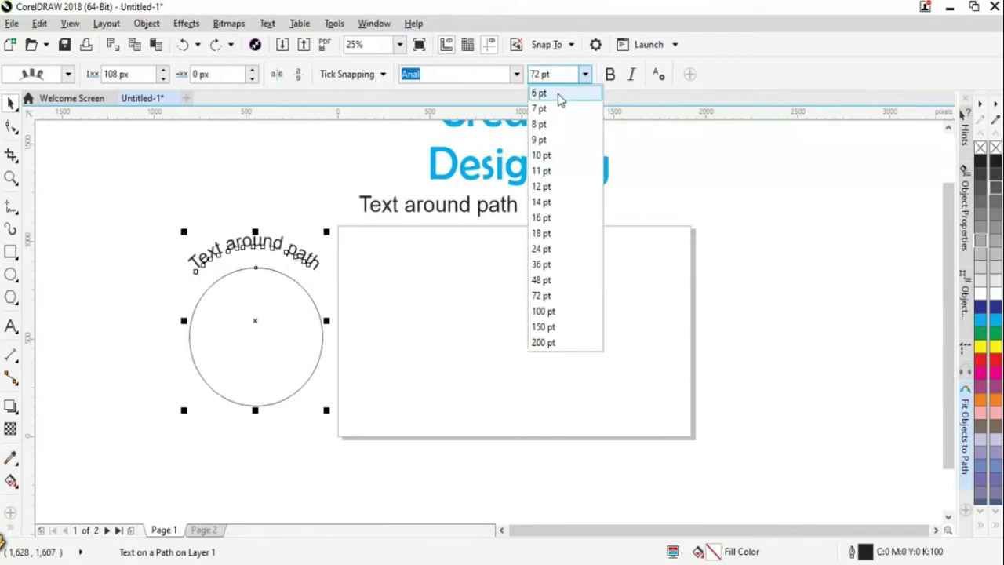
left_click(553, 74)
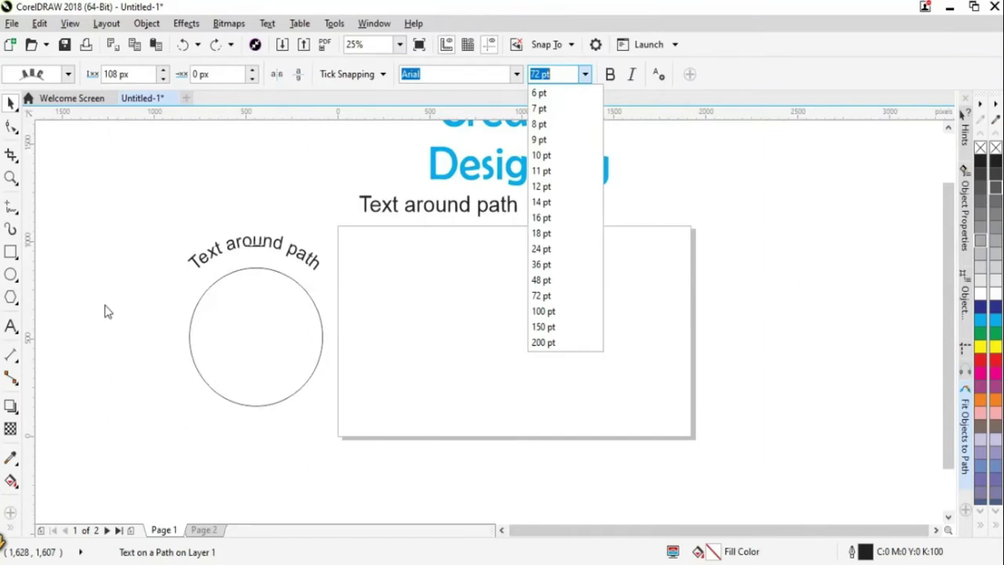
- Delete the circle under the curved text, nudge the text up-left, and colour it red
left_click(242, 296)
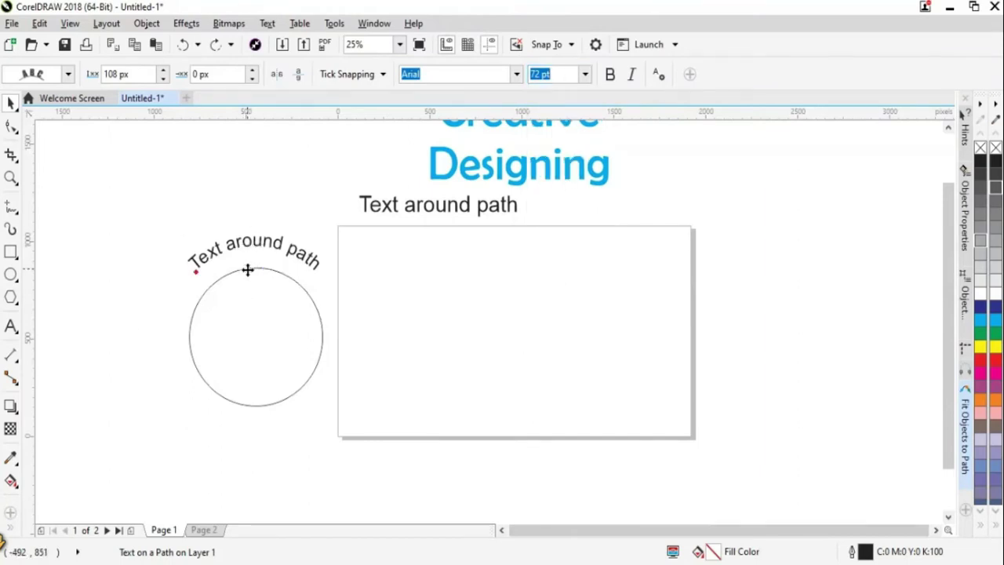
left_click(247, 269)
key("Delete")
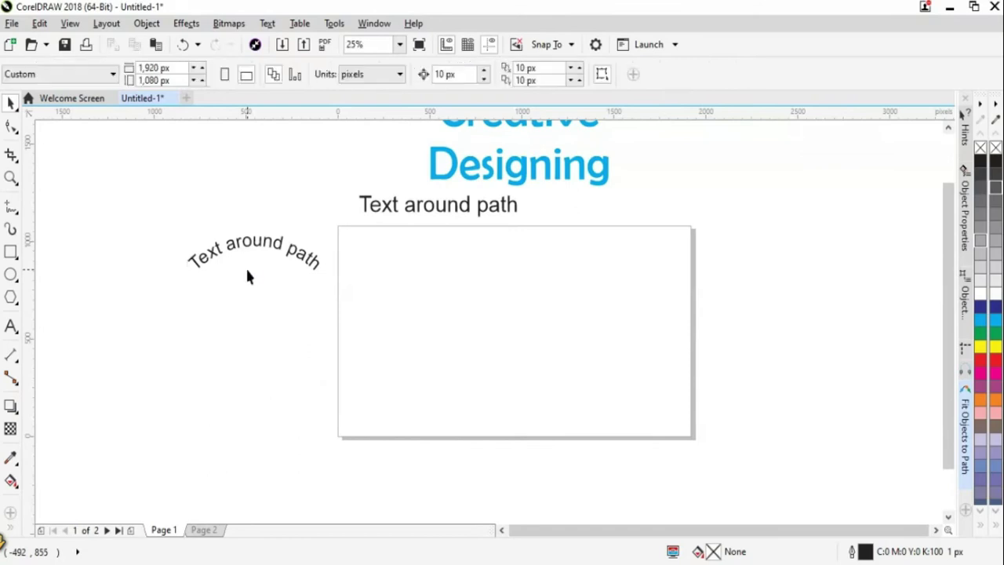
left_click_drag(320, 267, 288, 253)
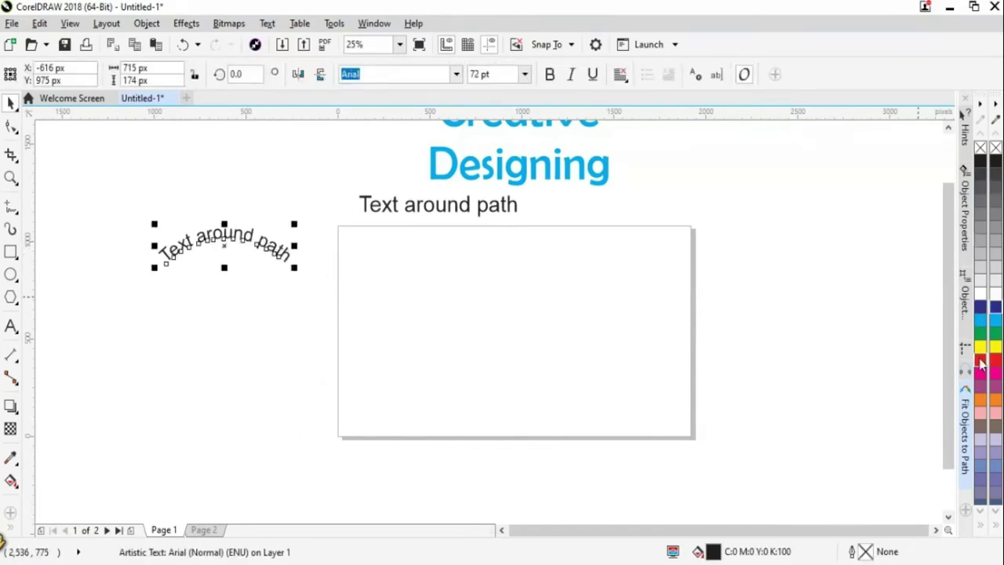
left_click(980, 361)
left_click(163, 375)
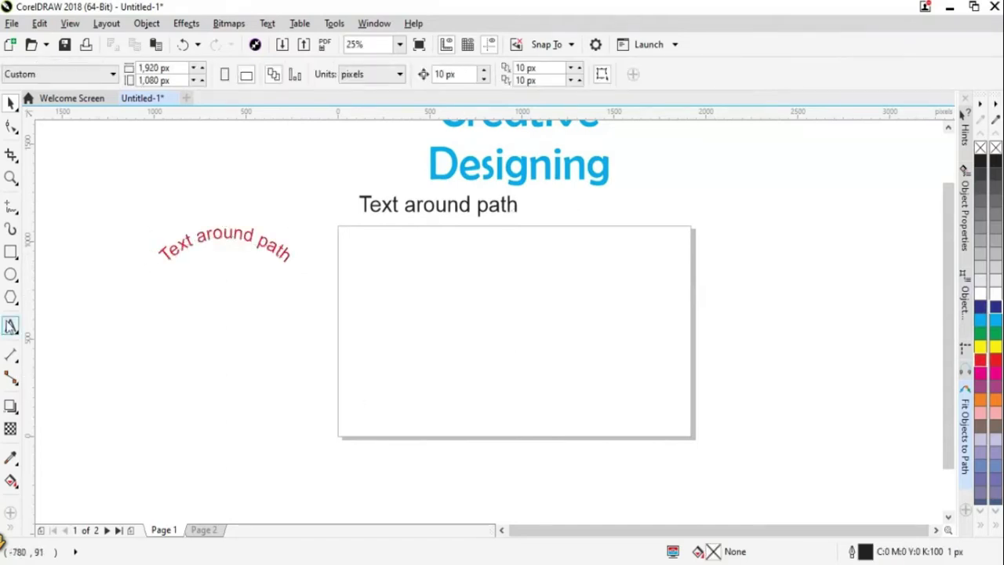
- Draw an 852 × 832 px circle at page centre and move the black 'Text around path' label above it
left_click(14, 281)
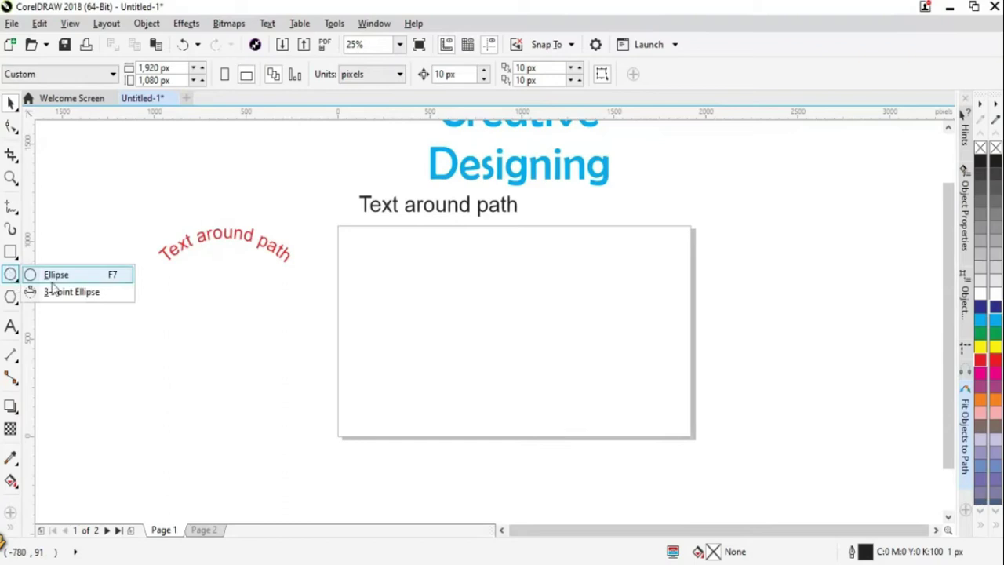
left_click(49, 274)
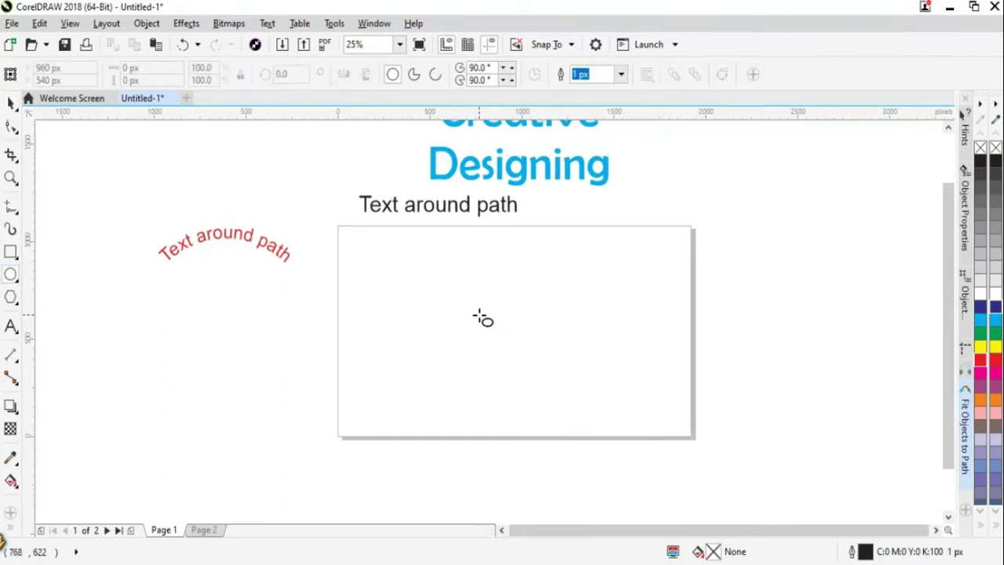
left_click_drag(453, 294, 612, 459)
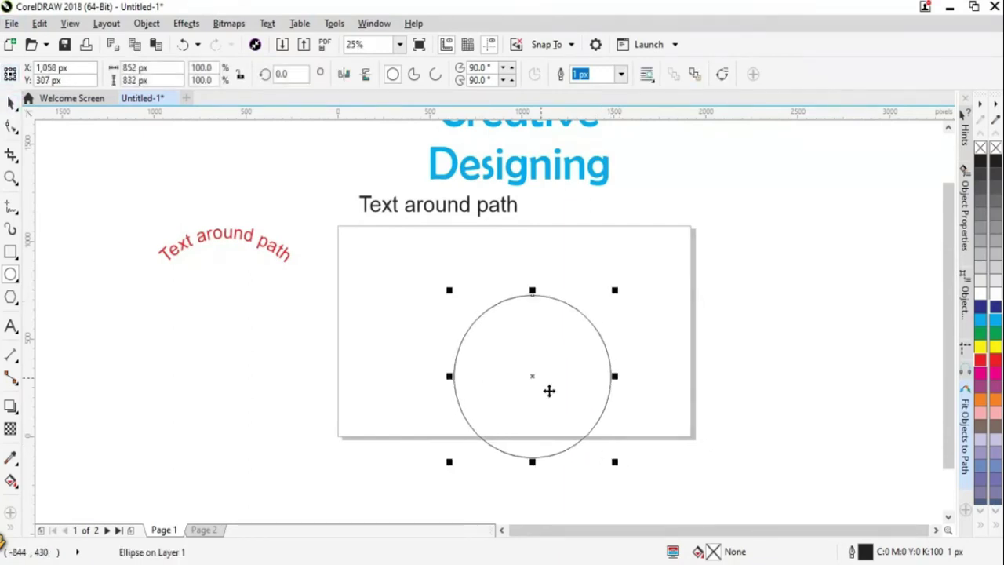
left_click_drag(532, 375, 518, 344)
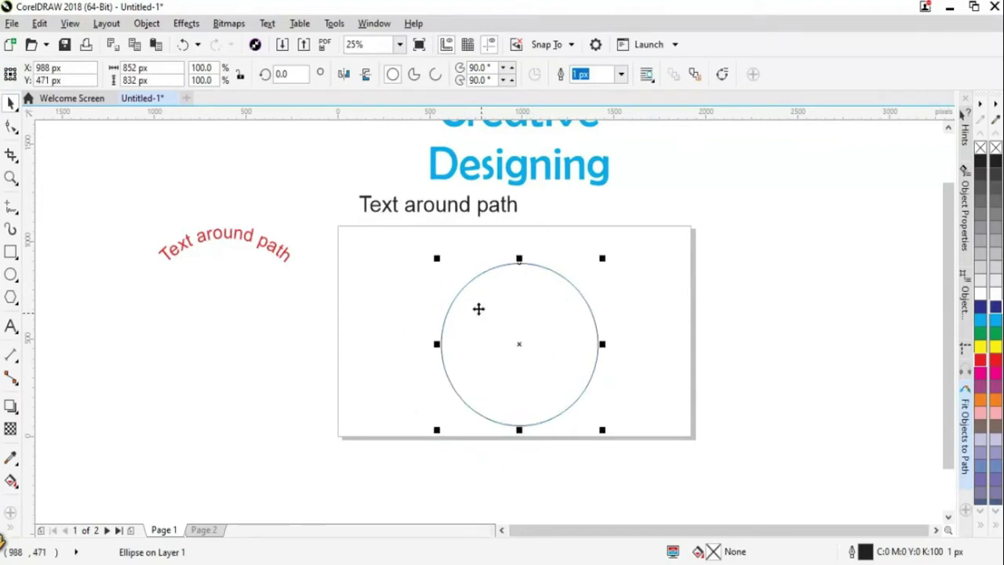
left_click(480, 212)
left_click_drag(479, 205, 553, 257)
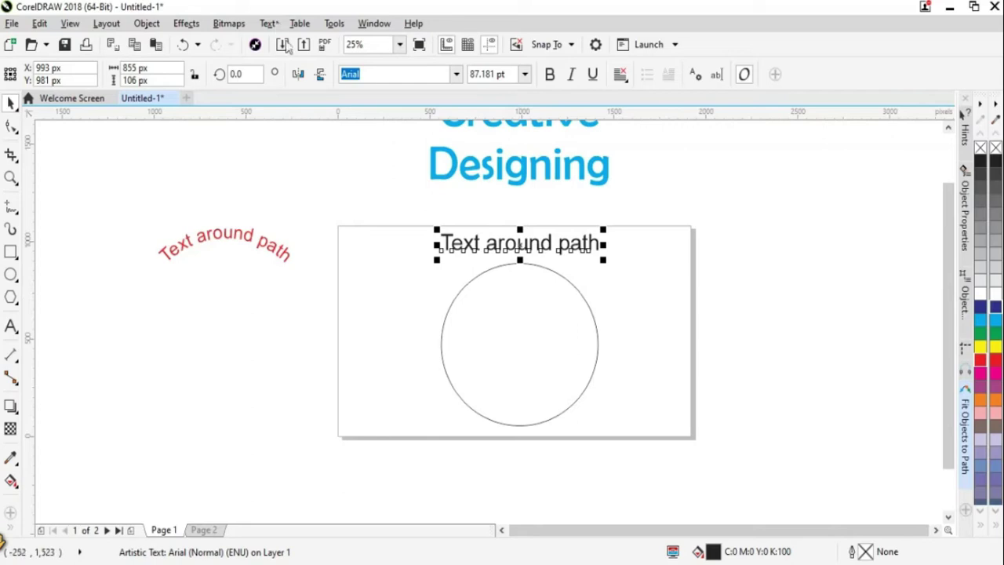
- Use Text > Fit Text to Path to arch the black 'Text around path' along the circle's top
left_click(267, 24)
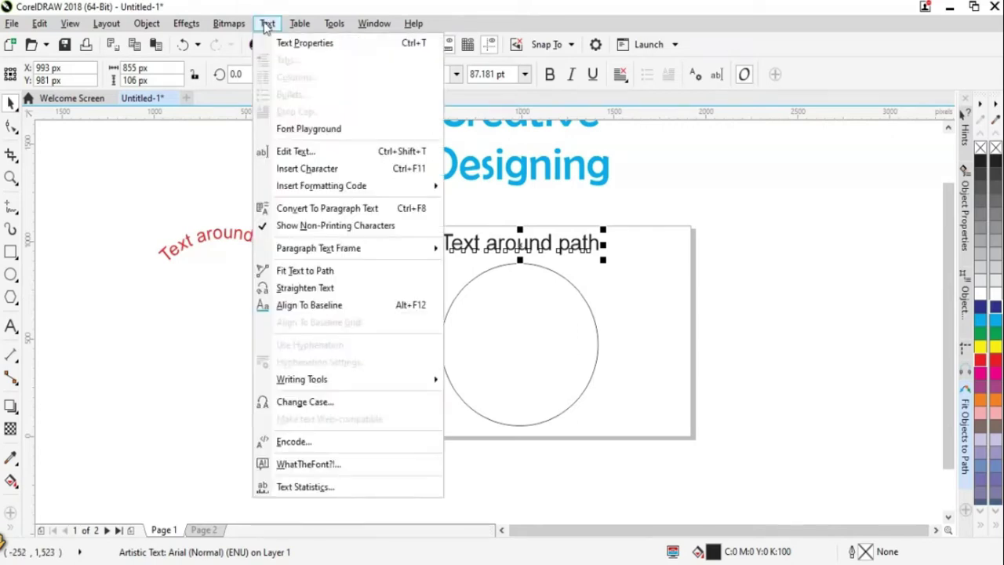
left_click(267, 23)
left_click(267, 23)
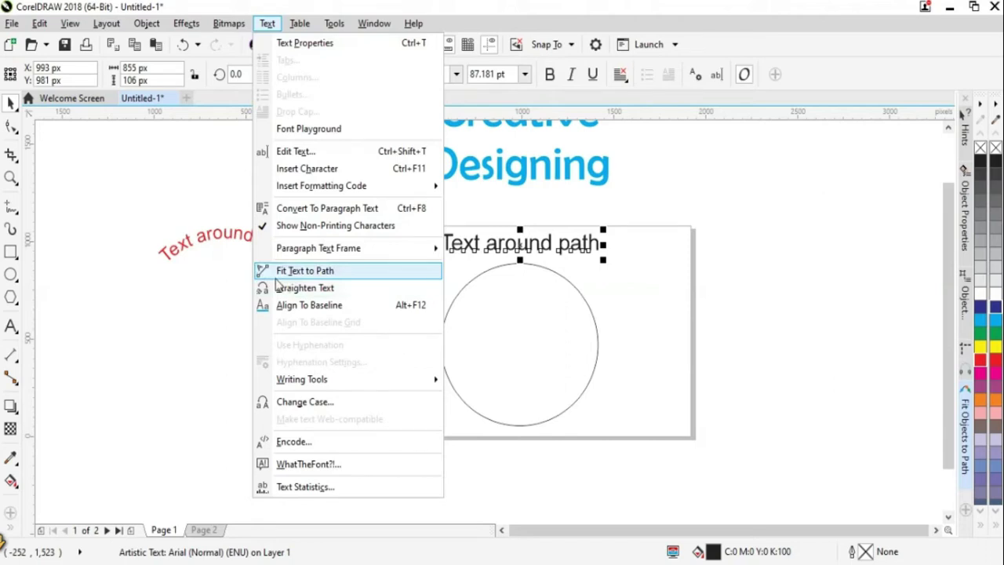
left_click(292, 275)
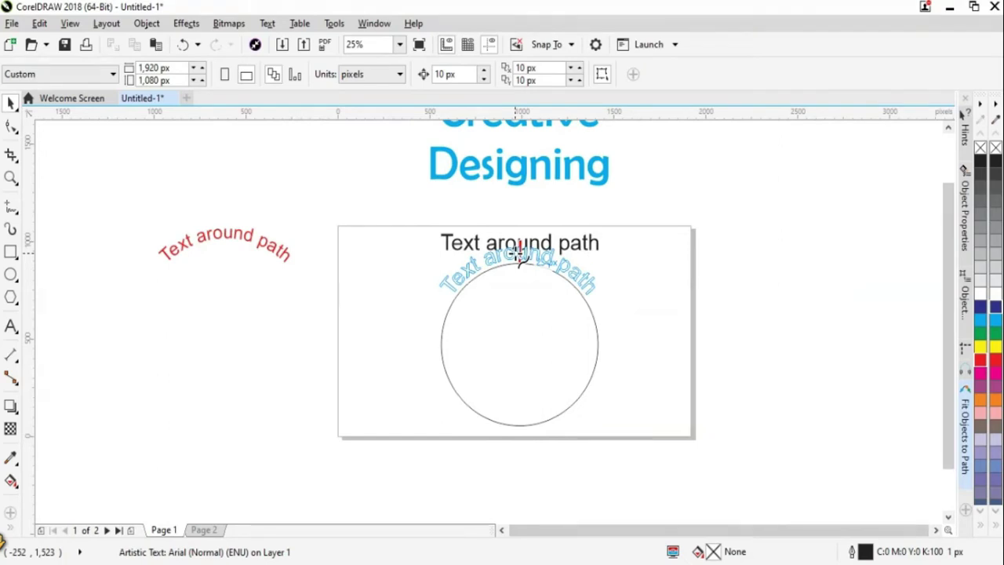
left_click(520, 256)
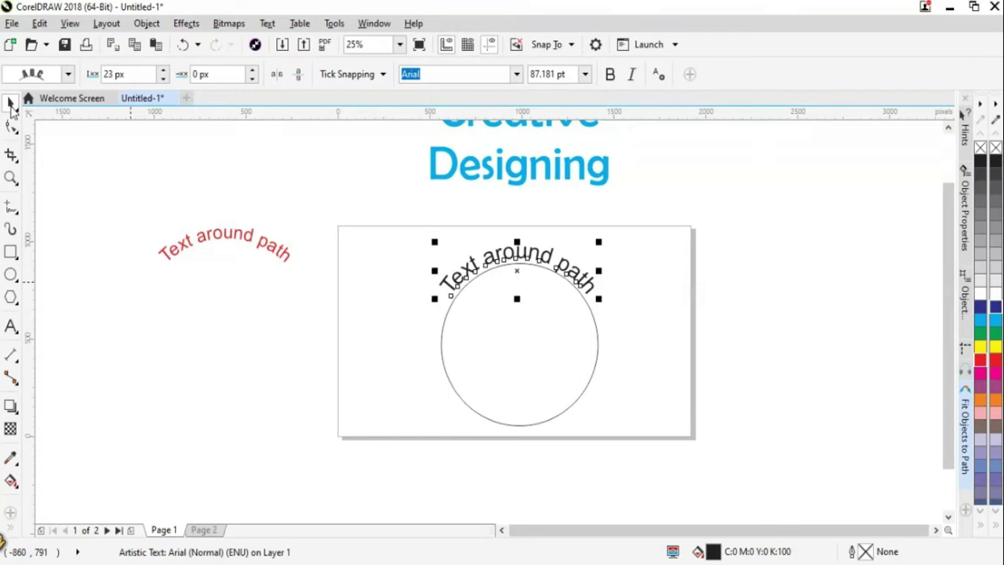
left_click(641, 342)
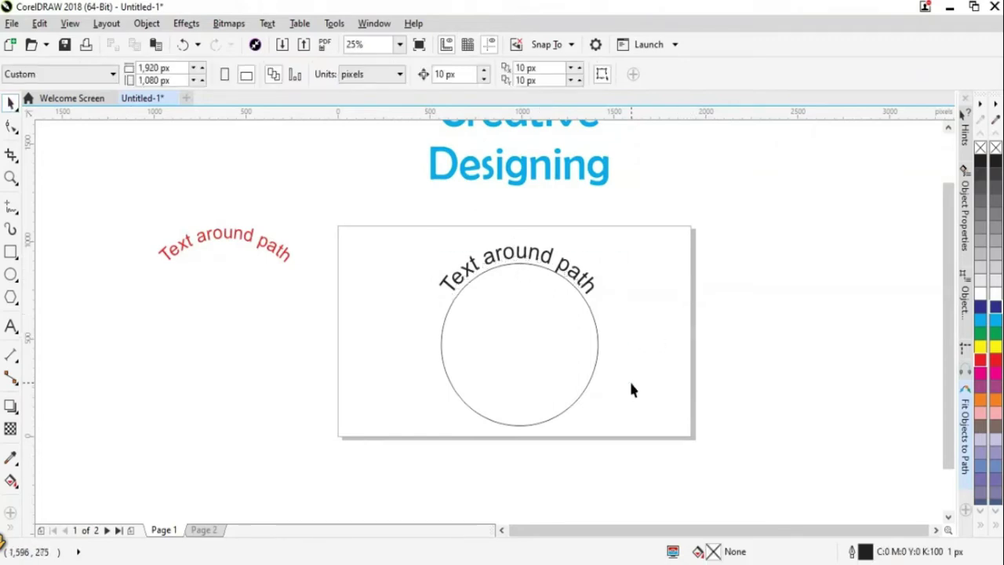
- Slide the arched 'Text around path' lower along the circle's upper edge and colour it red
left_click(524, 258)
left_click(525, 257)
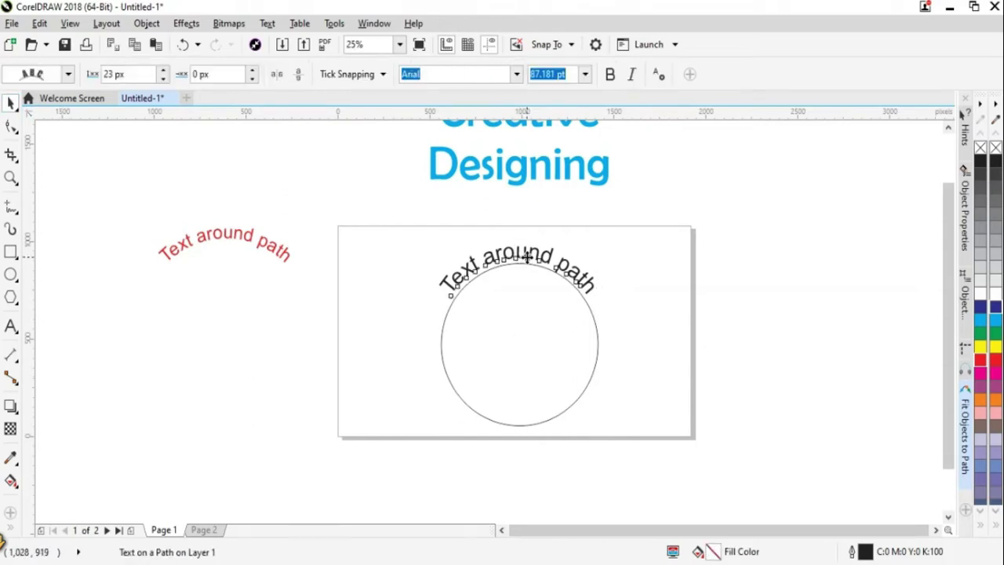
left_click_drag(525, 257, 624, 321)
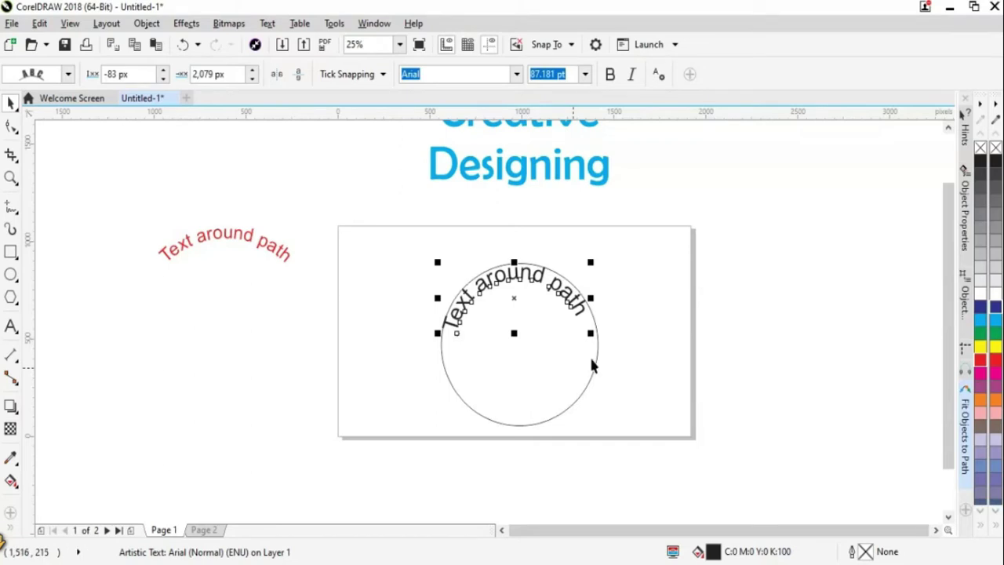
left_click(980, 359)
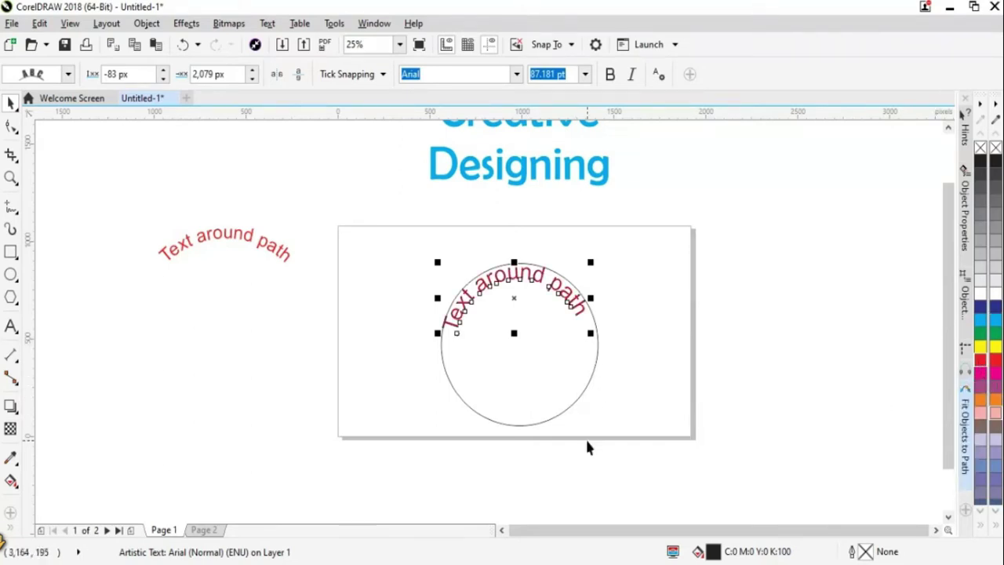
left_click(633, 397)
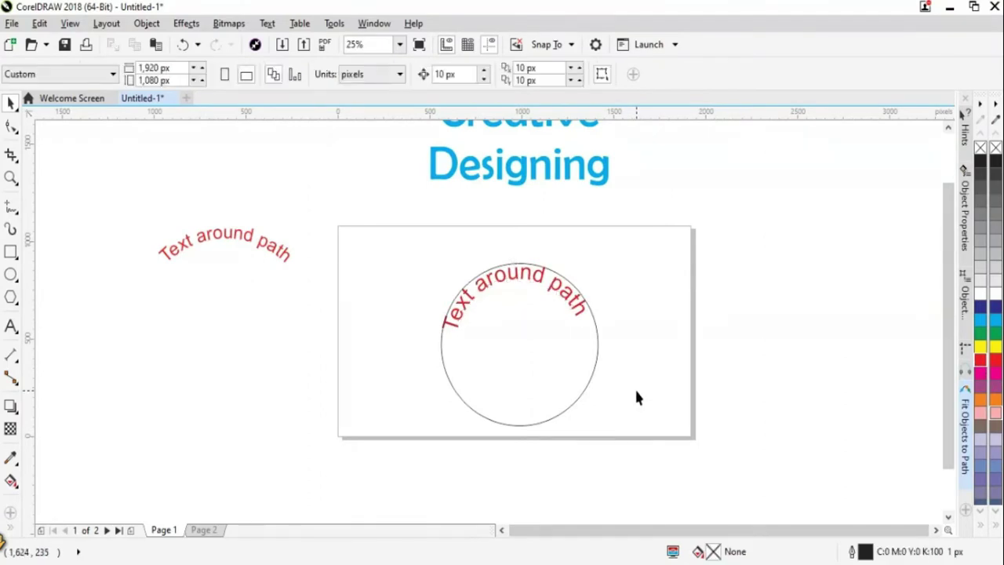
left_click(532, 323)
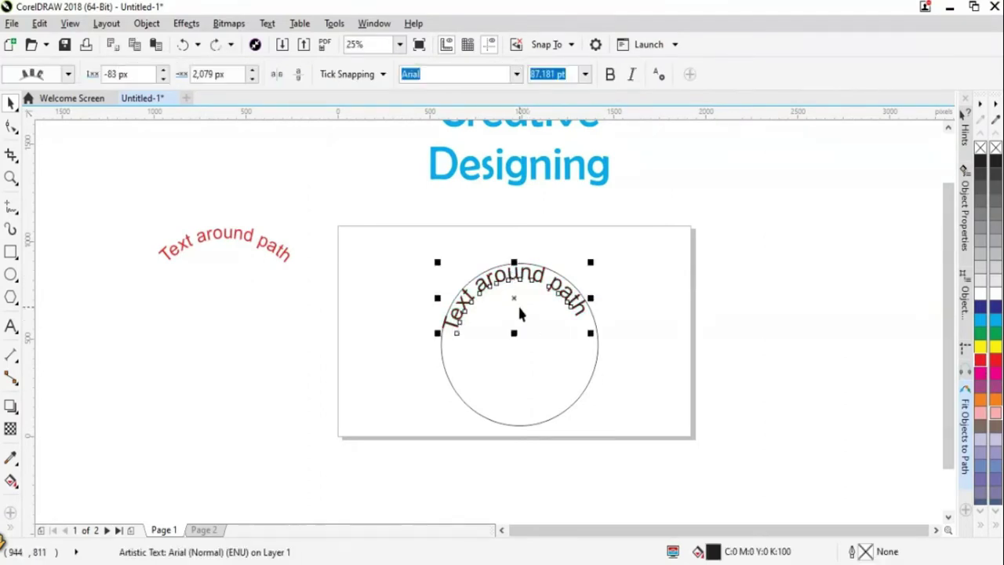
- Raise the curved text above the circle and try several swatches, settling on plum (C20 M80 Y0 K20)
left_click_drag(457, 331, 444, 284)
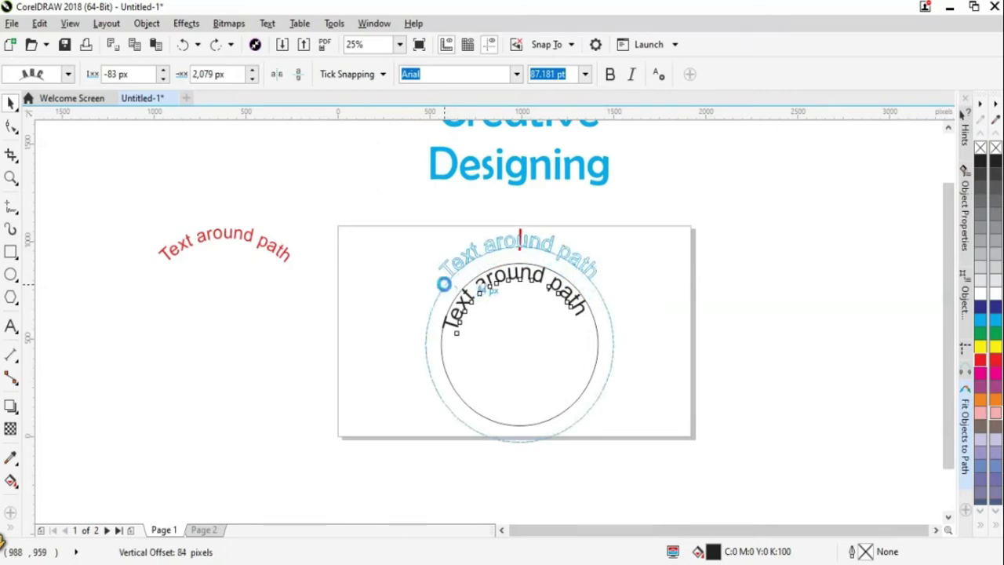
left_click(980, 390)
left_click(980, 337)
left_click(980, 306)
left_click(980, 336)
left_click(980, 391)
left_click(980, 439)
left_click(991, 482)
left_click(996, 464)
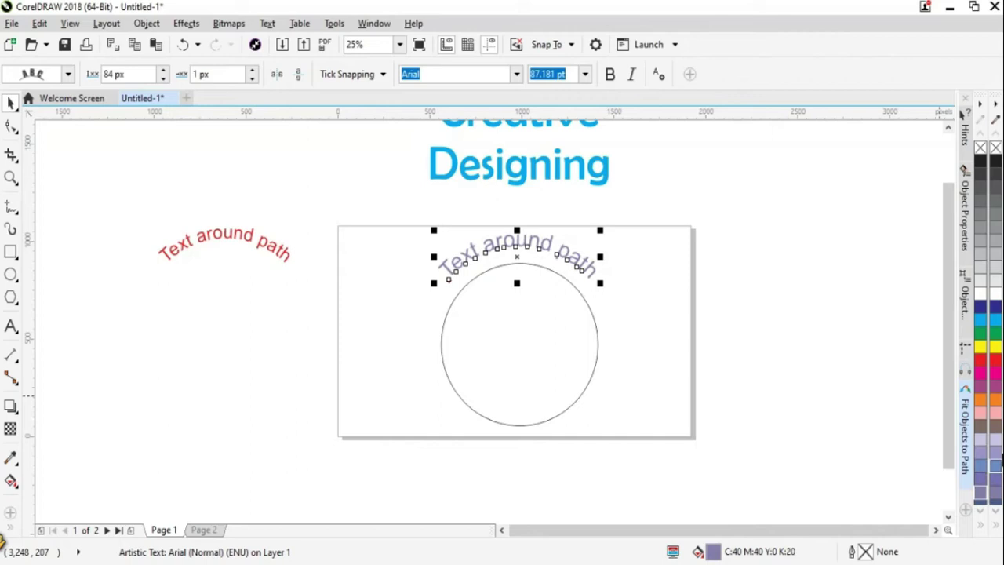
left_click(995, 398)
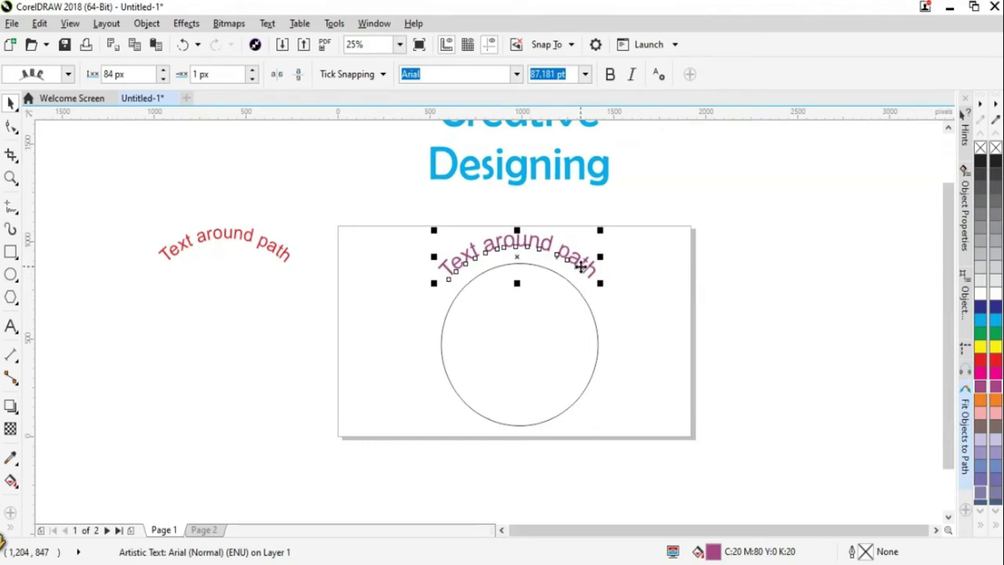
- Try repositioning the curved text along the circle, then undo the stray move
left_click(558, 268)
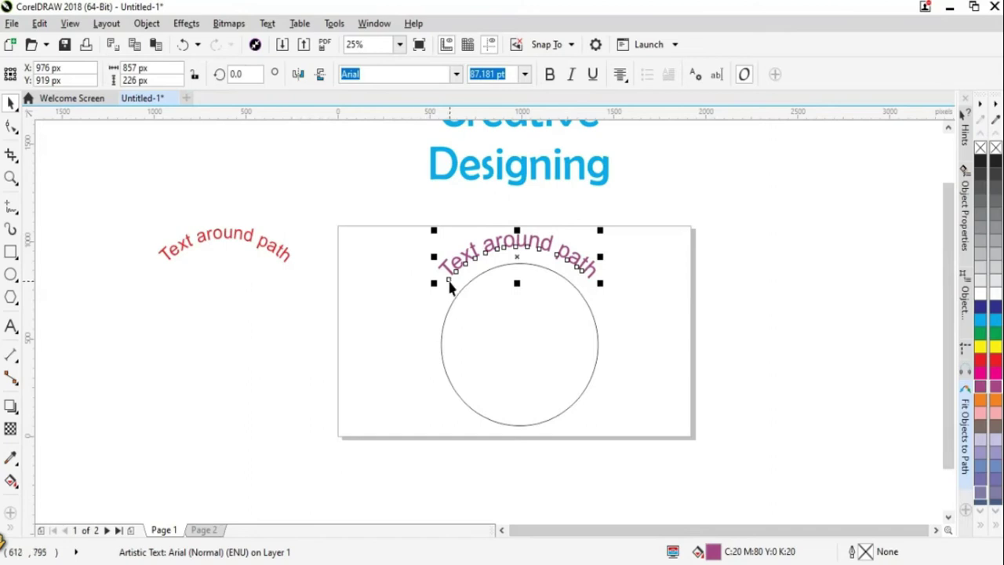
left_click_drag(448, 283, 432, 296)
left_click_drag(447, 272, 432, 318)
key("ctrl+z")
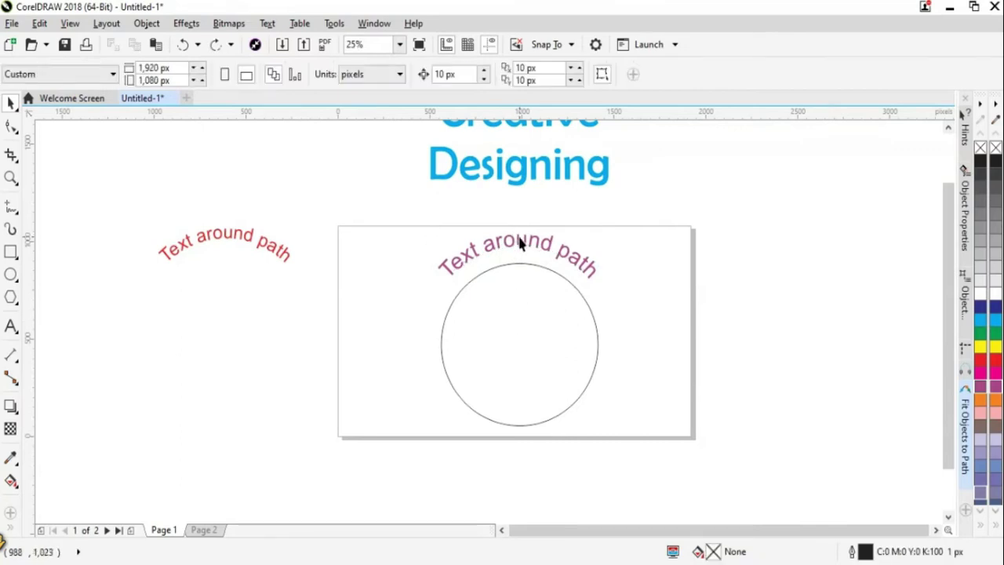
left_click(519, 238)
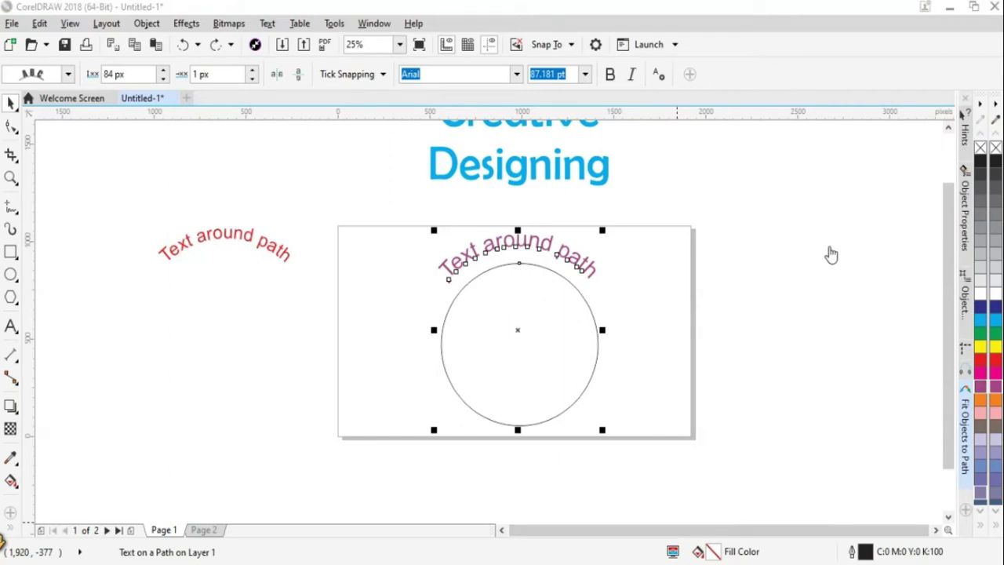
- Place a copy of the plum 'Text around path' upside down along the circle's bottom
left_click(822, 44)
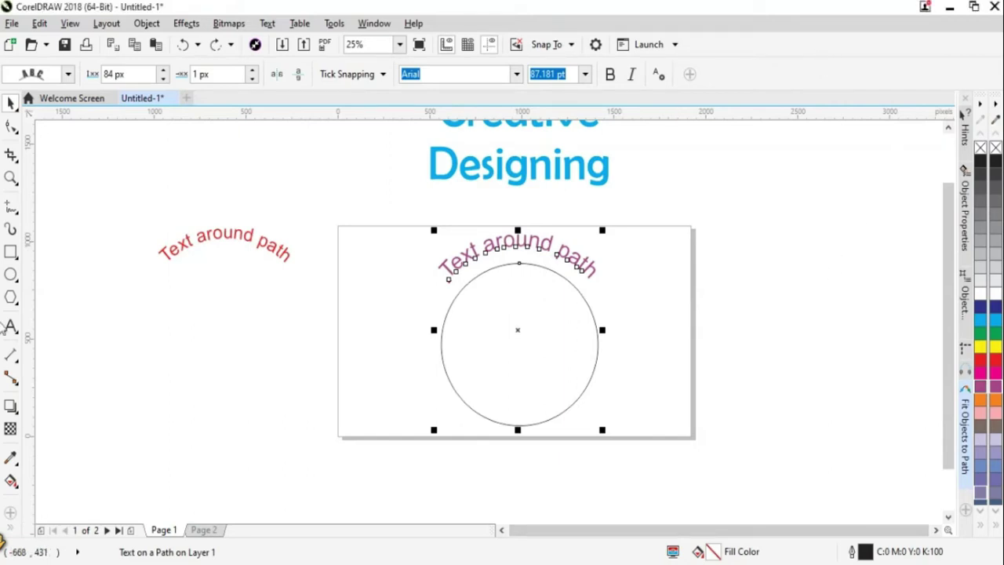
left_click(527, 243)
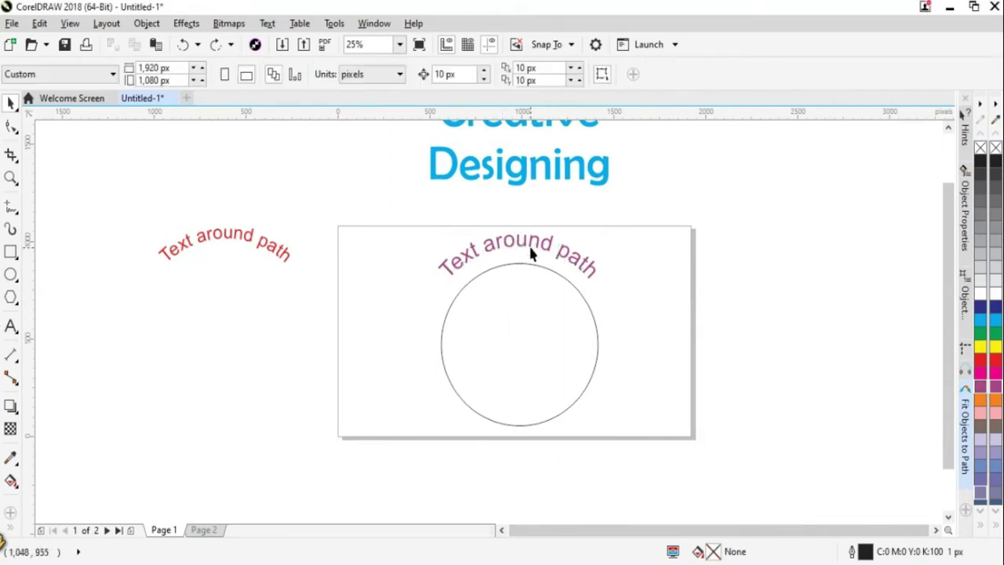
left_click(530, 250)
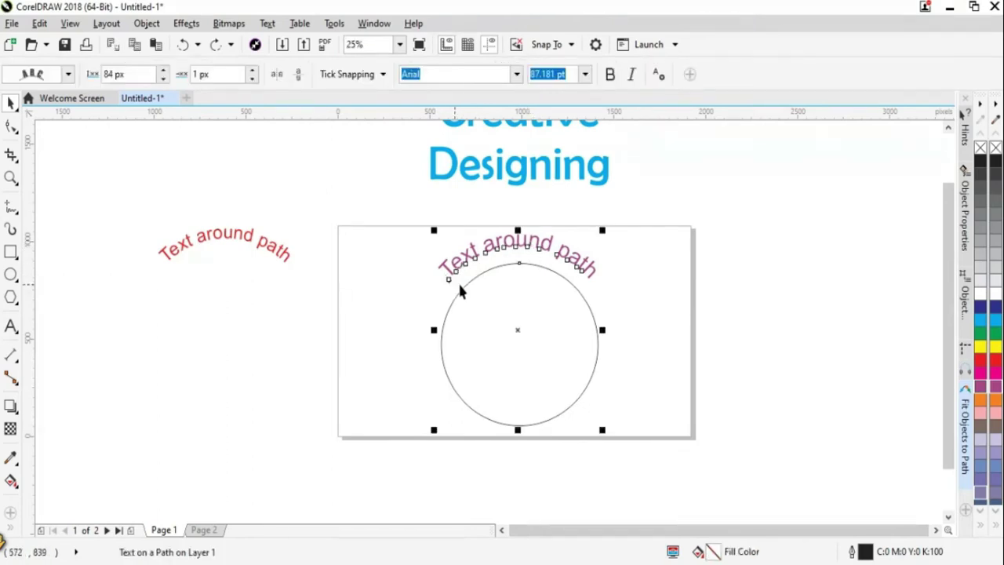
left_click_drag(449, 280, 595, 408)
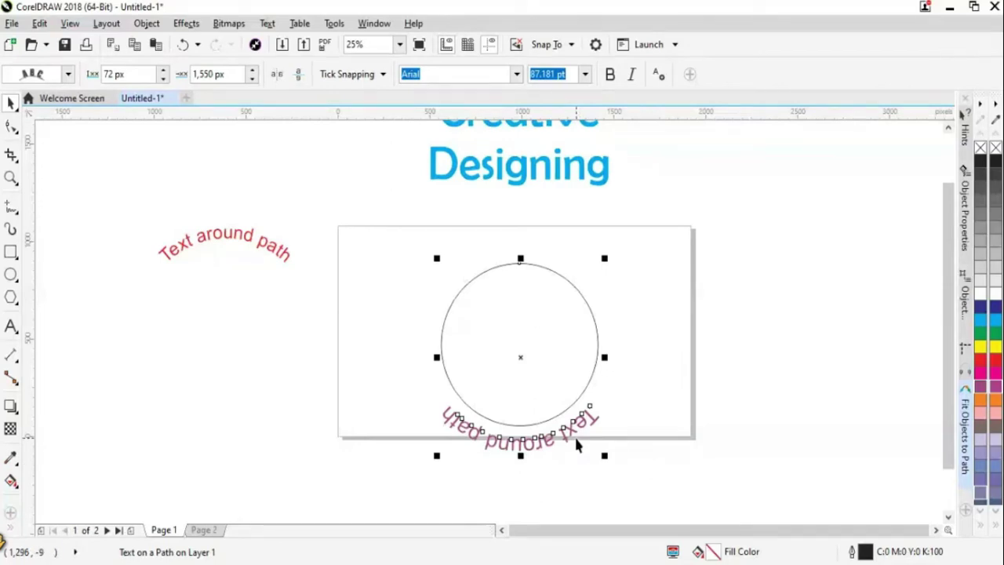
key("ctrl+z")
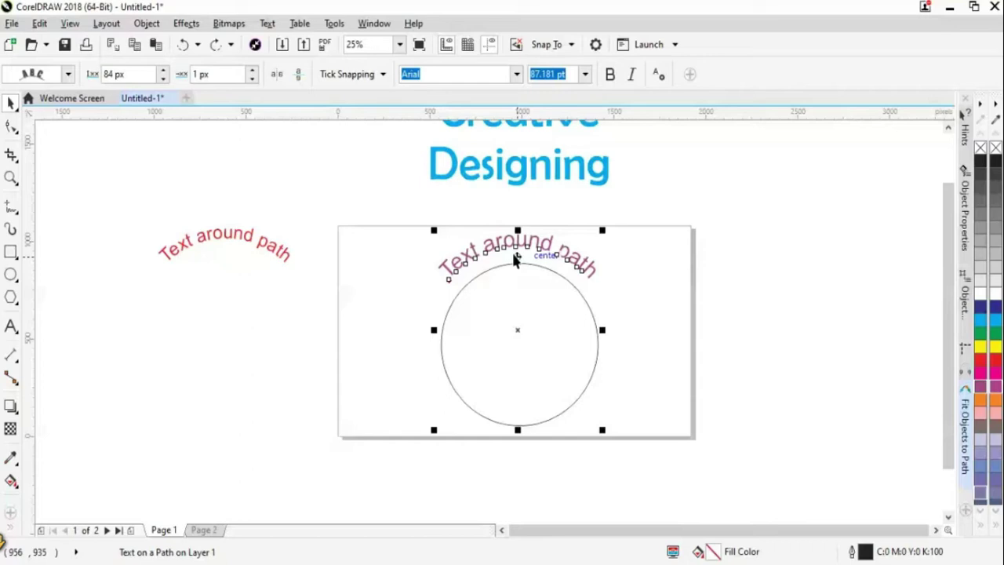
left_click_drag(448, 282, 594, 416)
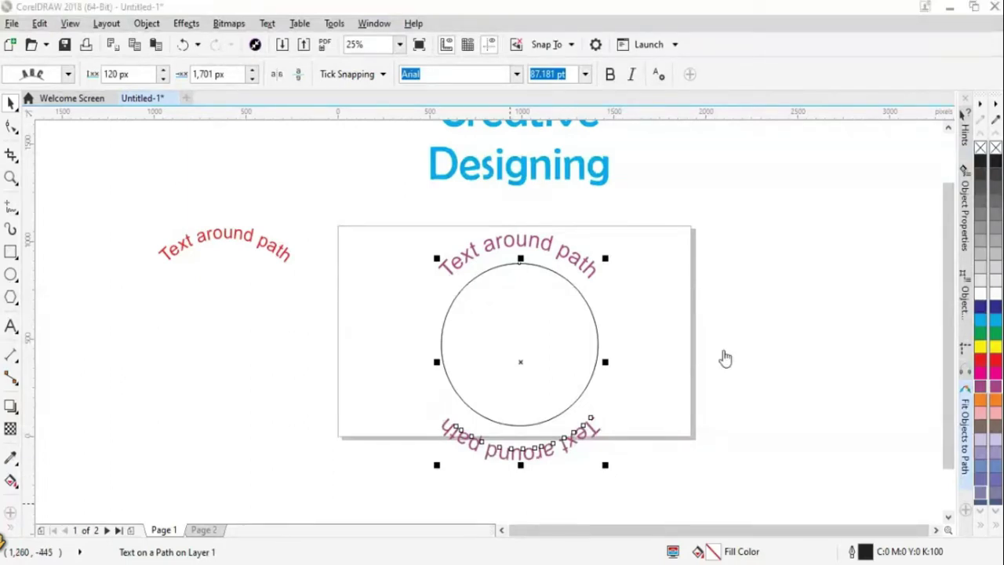
left_click(820, 35)
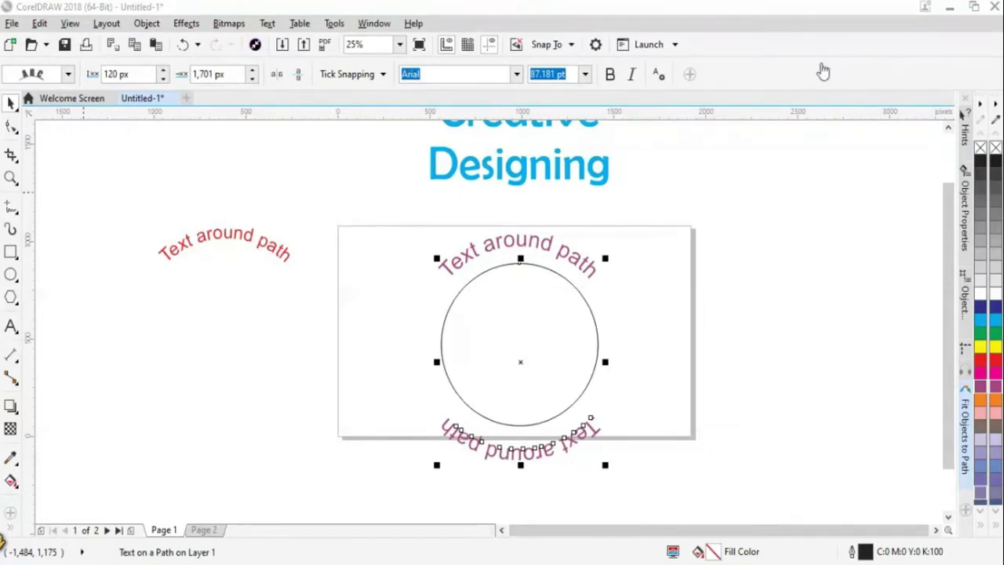
left_click(824, 38)
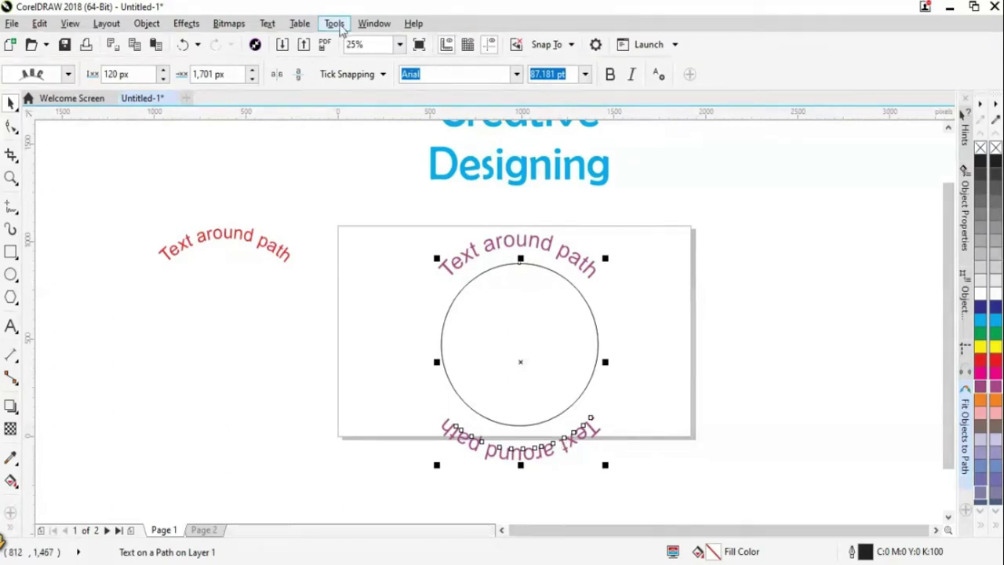
- Browse the Text category in Options > Customization > Commands to find Mirror Fitted Text, then click OK
left_click(334, 22)
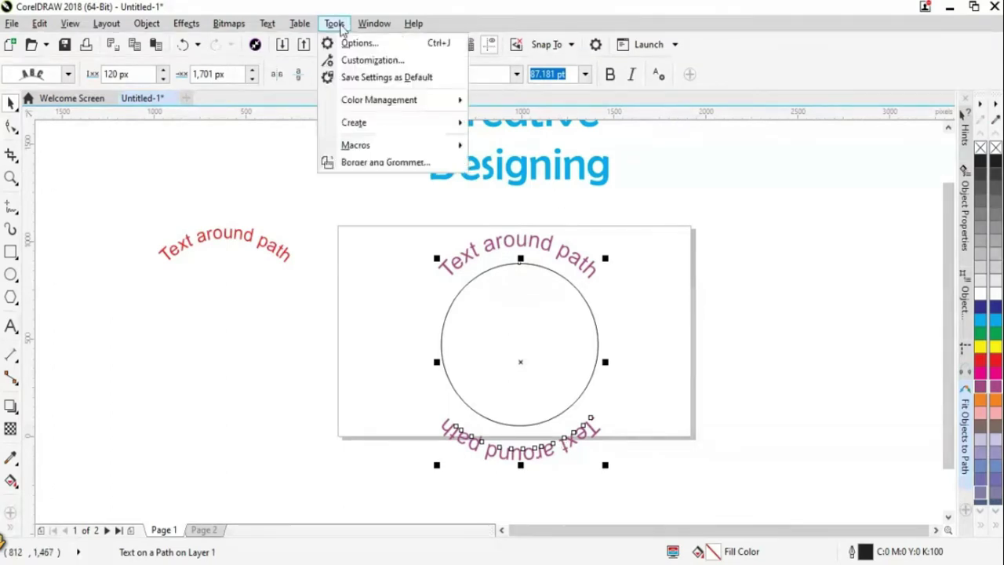
left_click(355, 67)
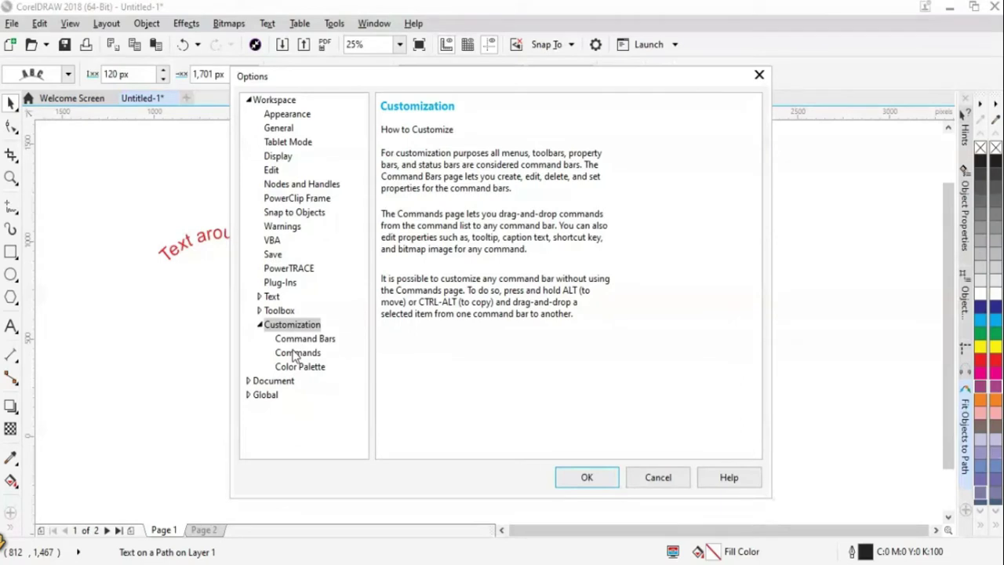
left_click(297, 352)
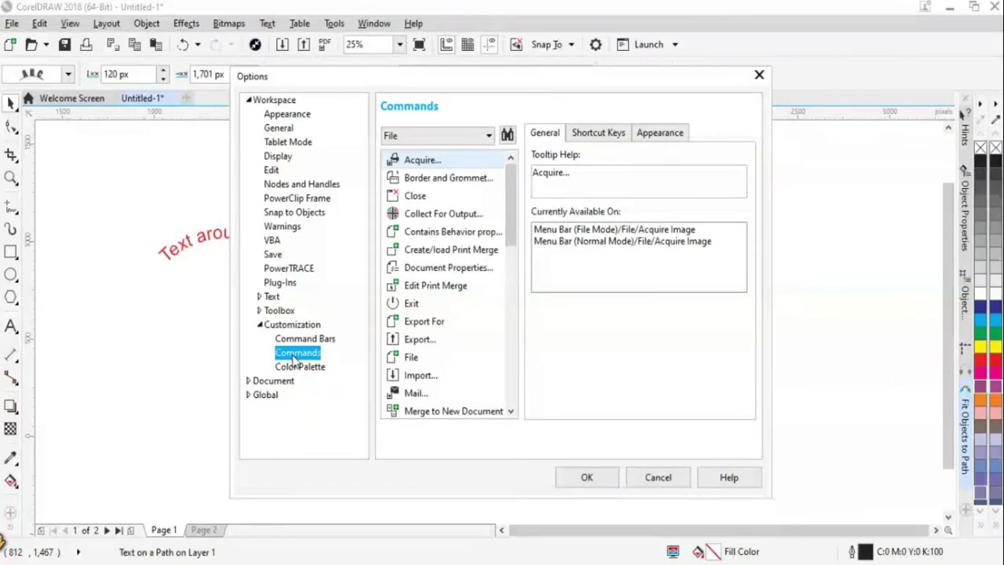
left_click(490, 142)
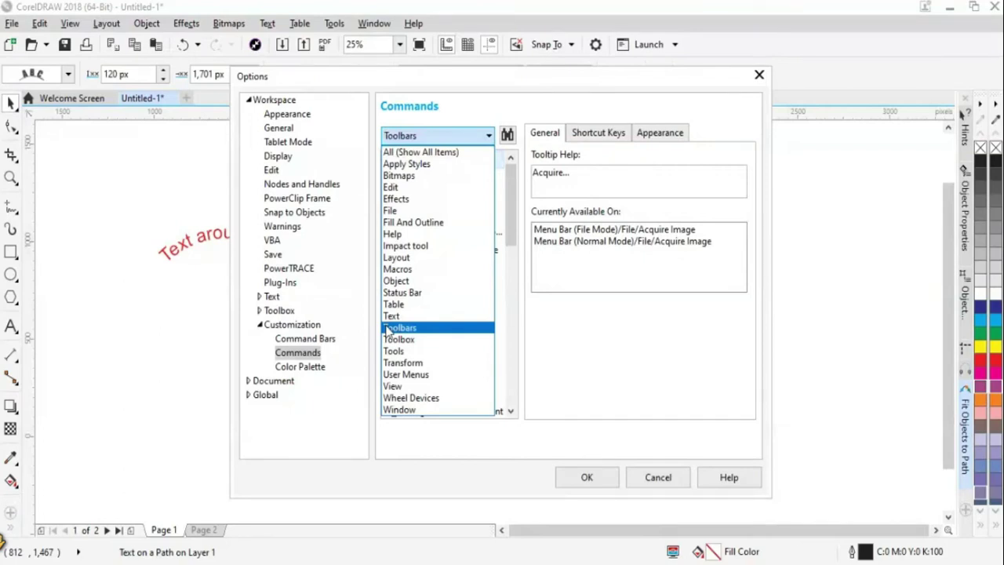
left_click(392, 315)
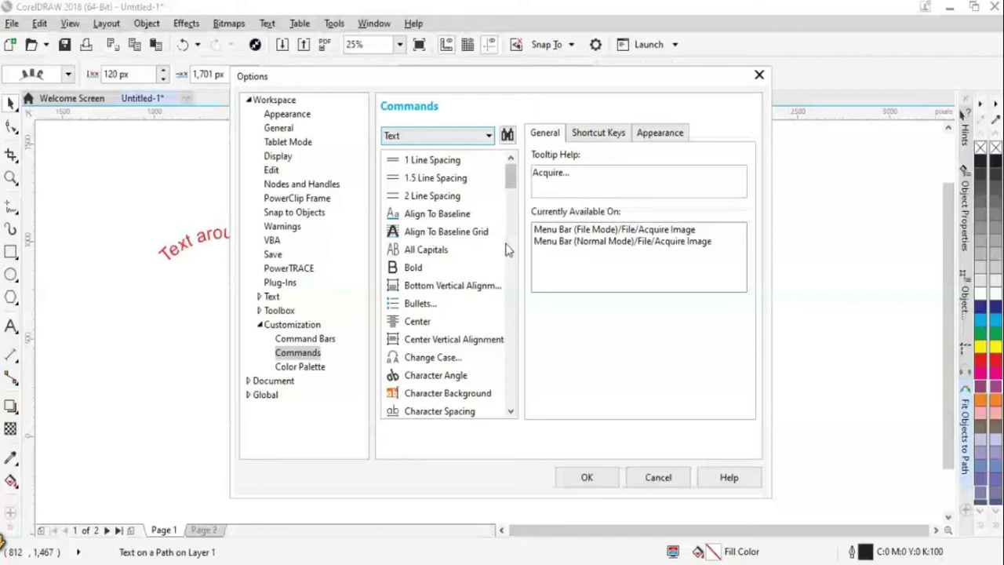
scroll(470, 282, "down", 10)
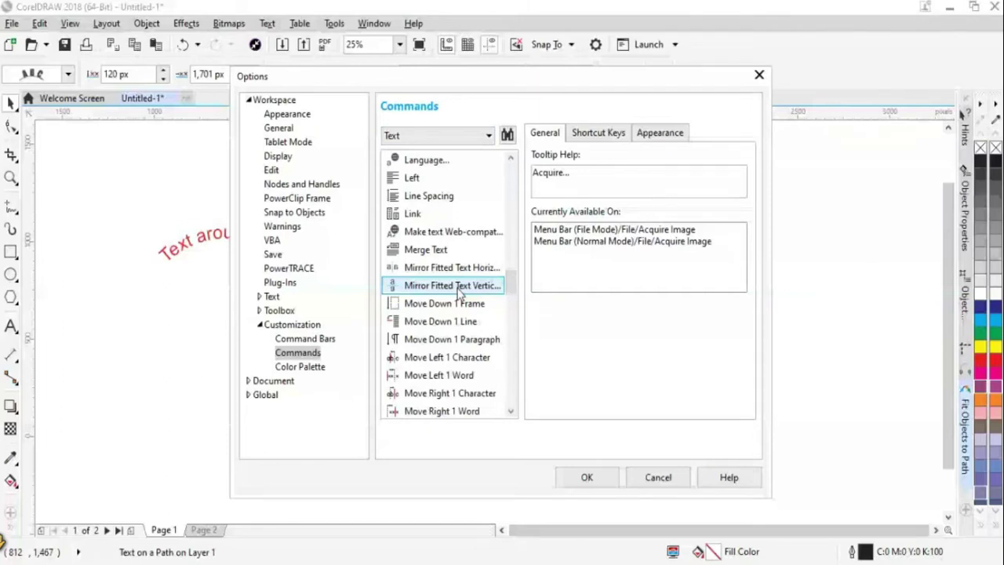
left_click(598, 484)
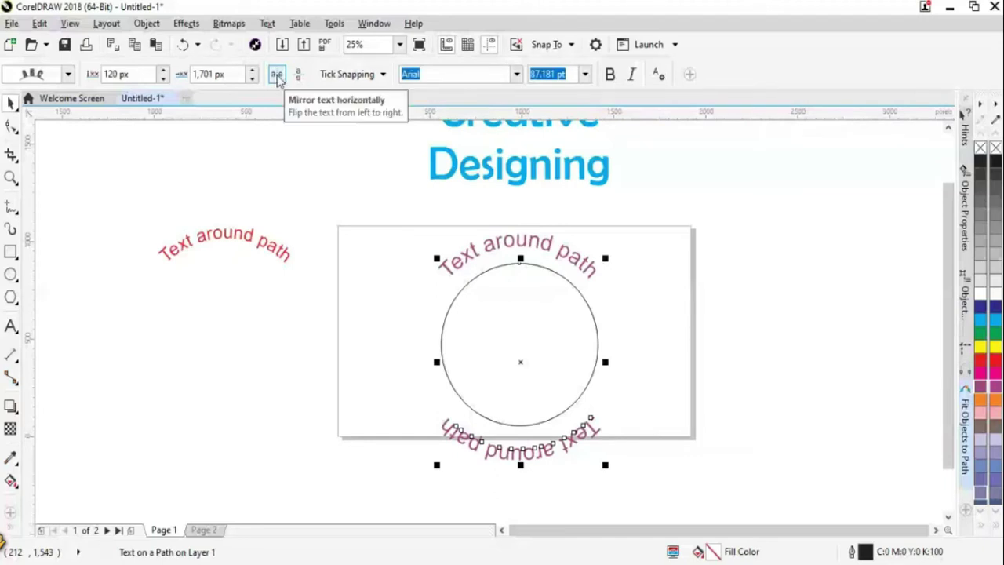
- Mirror the bottom text horizontally and vertically to read upright, leaving the circle unfilled after trying yellow and green
left_click(277, 76)
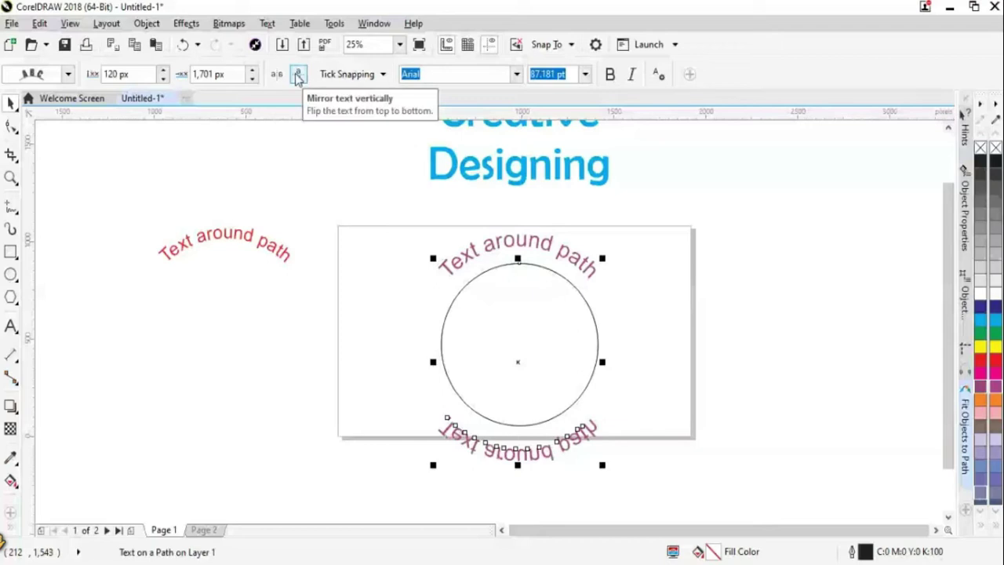
left_click(297, 75)
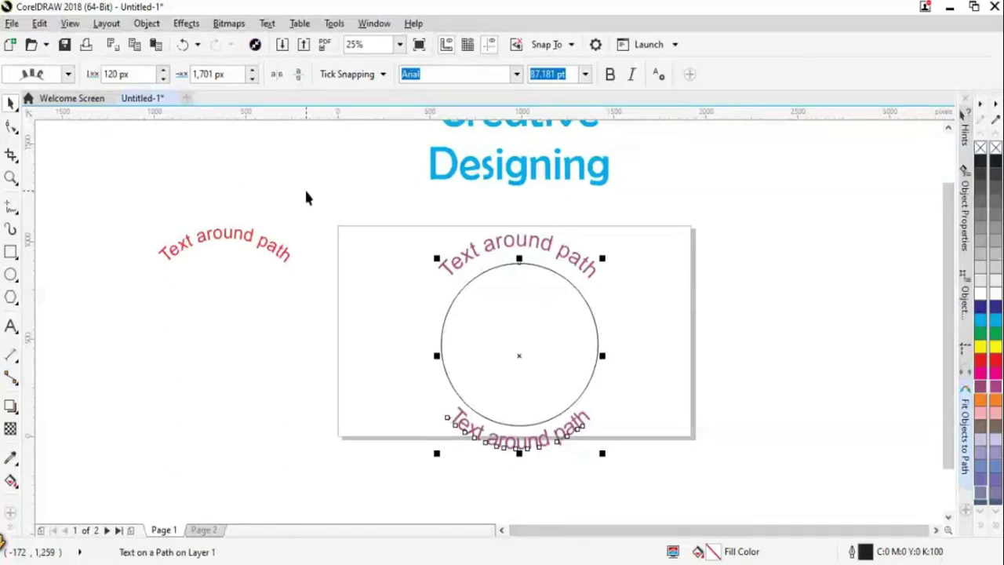
left_click(981, 347)
left_click(980, 333)
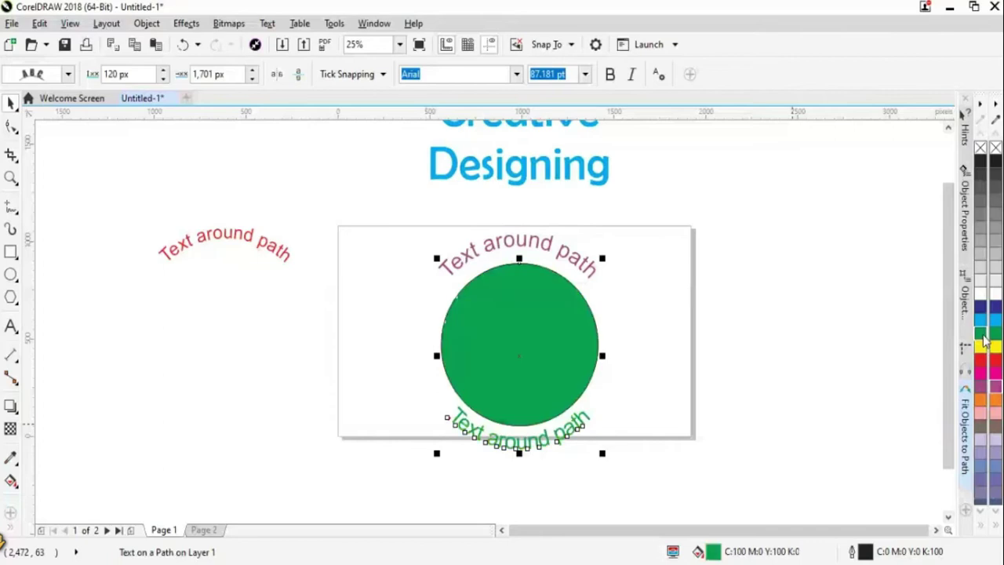
key("ctrl+z")
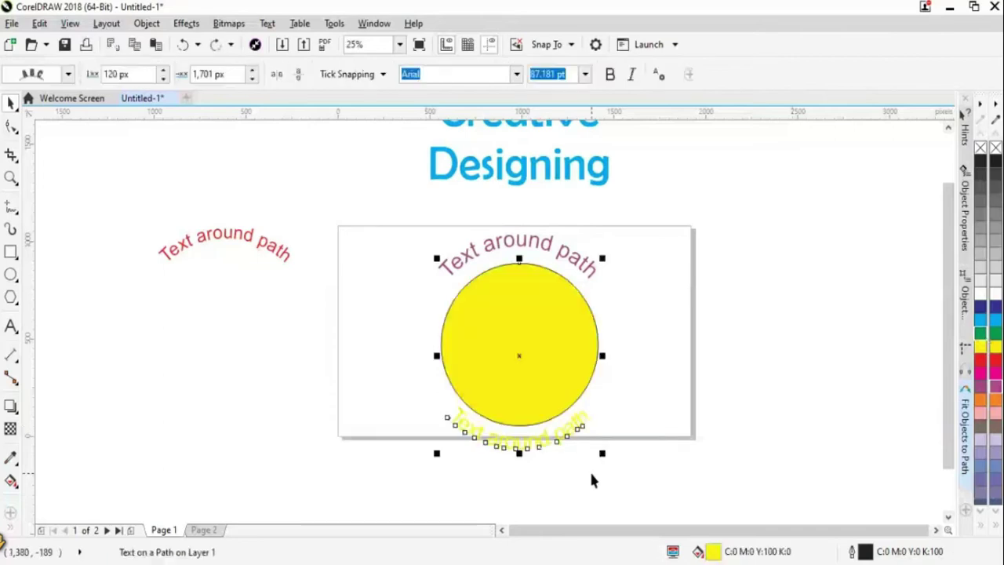
key("ctrl+z")
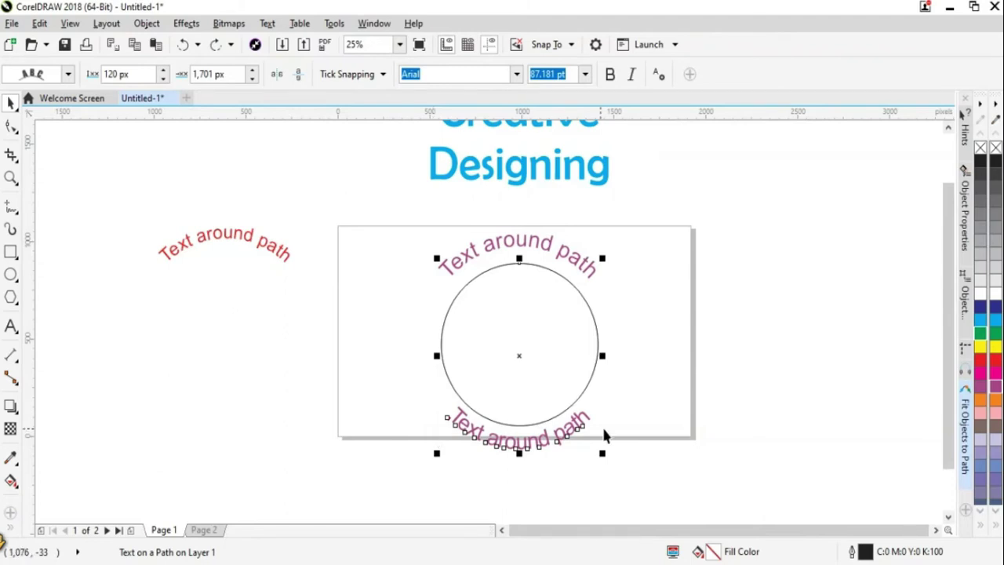
left_click(632, 420)
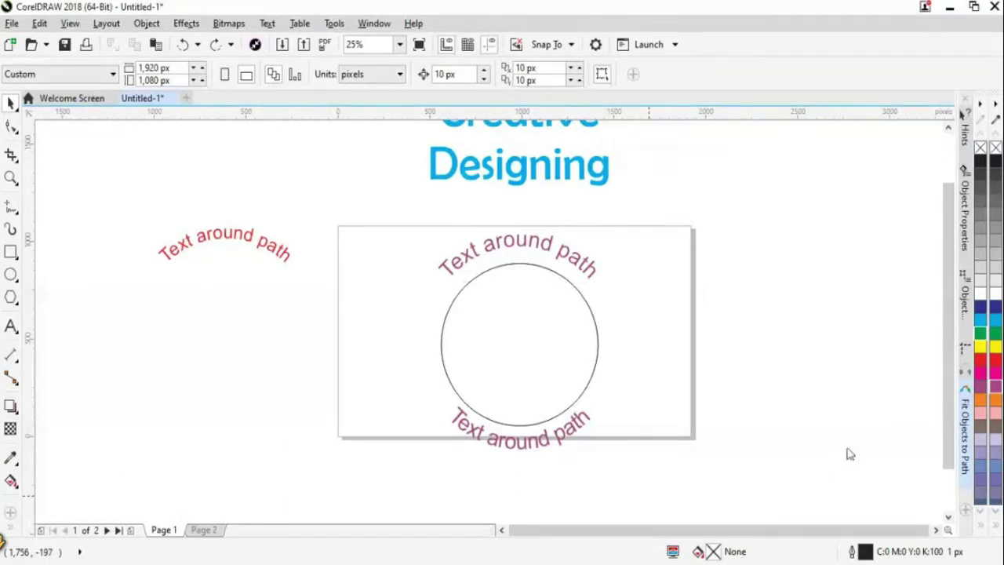
left_click(917, 530)
left_click(936, 530)
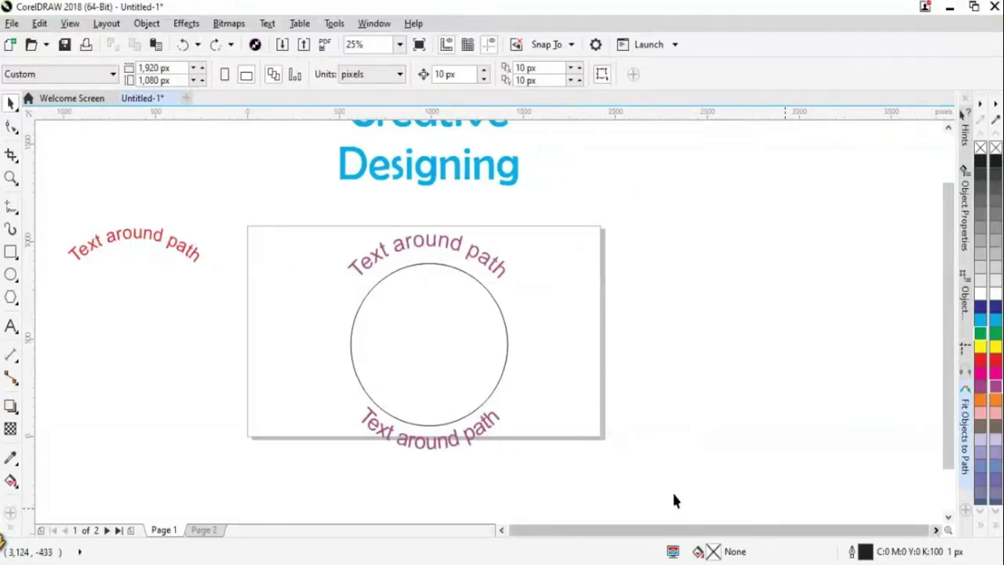
left_click(454, 458)
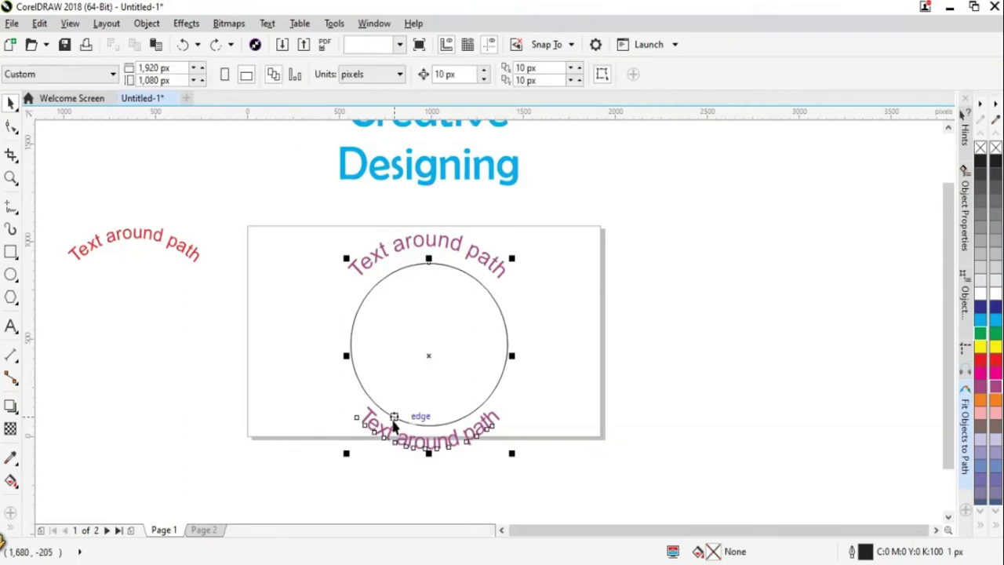
- Move the plum-lettered circle right and draw a 767 × 752 px circle inside the frame
left_click_drag(411, 441, 708, 350)
key("F7")
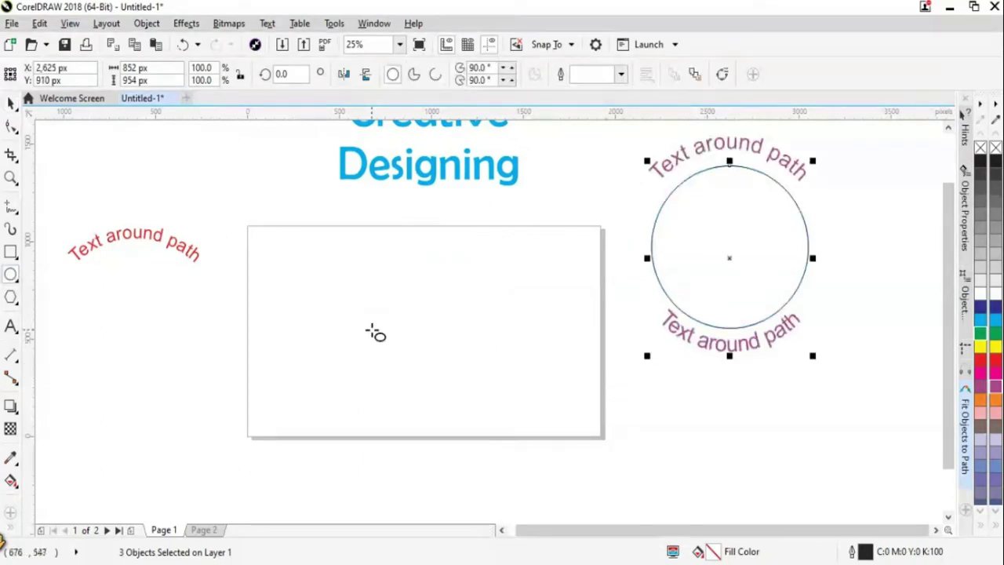
left_click_drag(371, 329, 526, 489)
left_click(12, 102)
left_click_drag(450, 407, 412, 353)
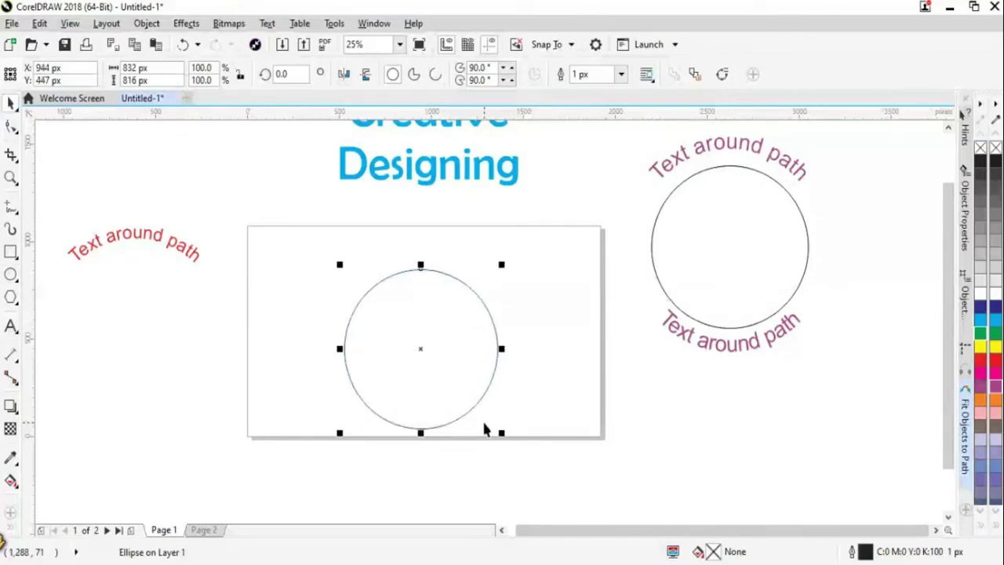
left_click_drag(501, 432, 489, 420)
left_click_drag(412, 342, 413, 354)
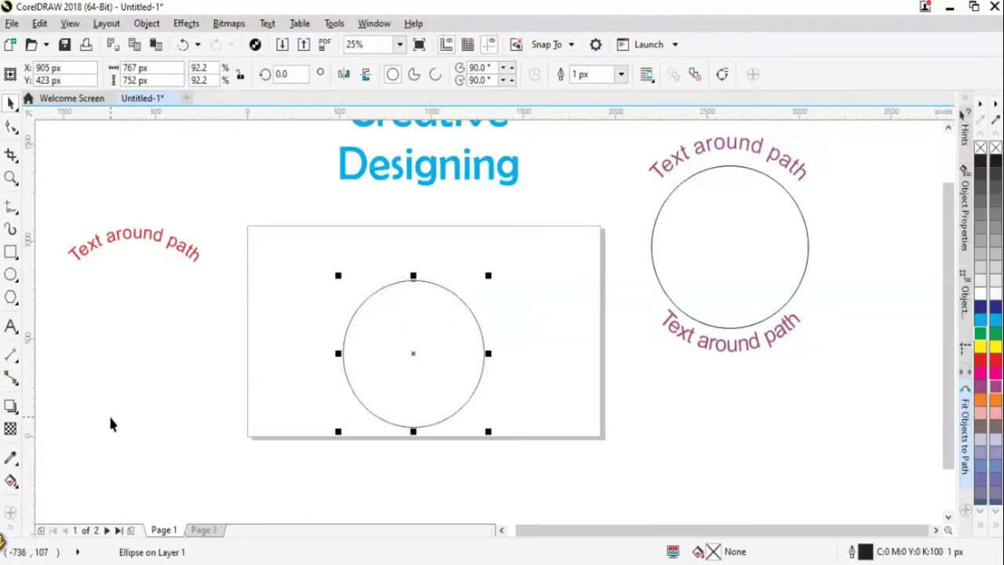
left_click(11, 326)
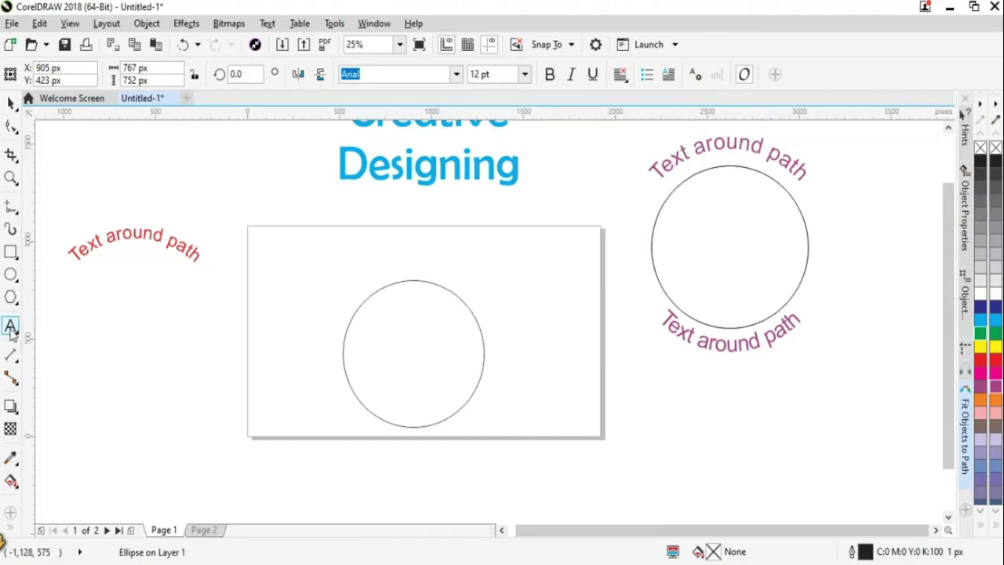
- Add large black 'Text around path' text (96.559 pt Arial) just above the new circle
left_click(350, 268)
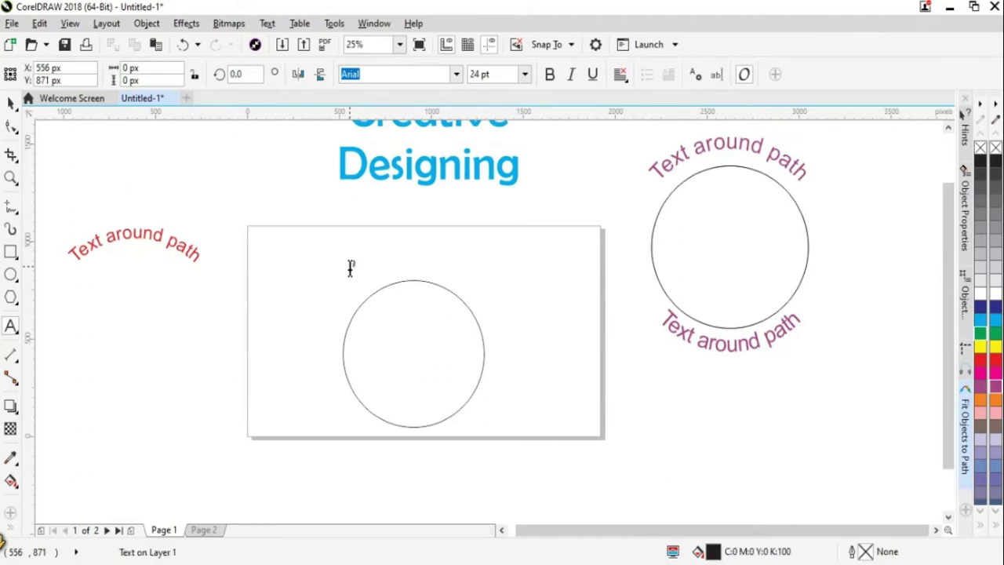
type("Text around")
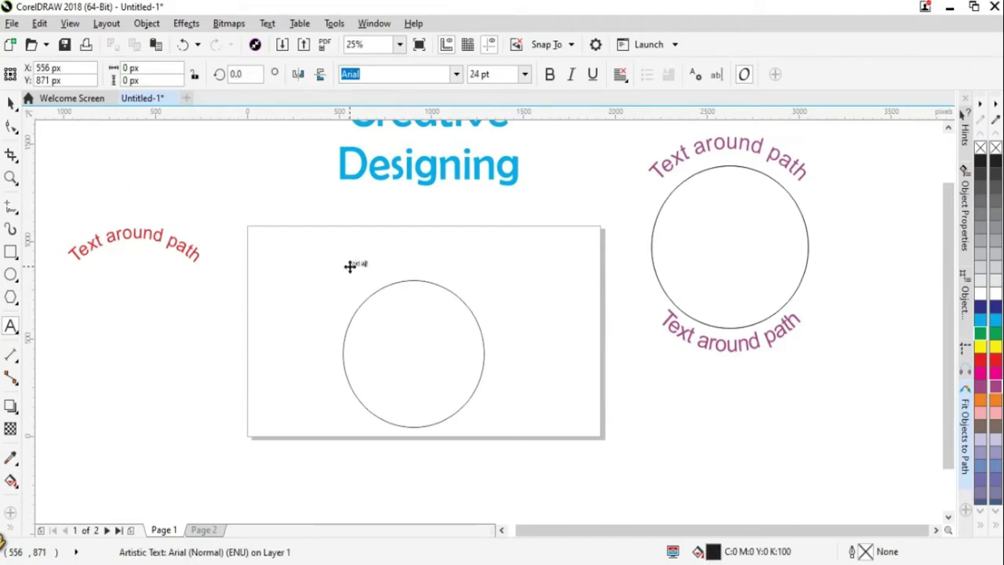
type(" p")
type("2")
key("Escape")
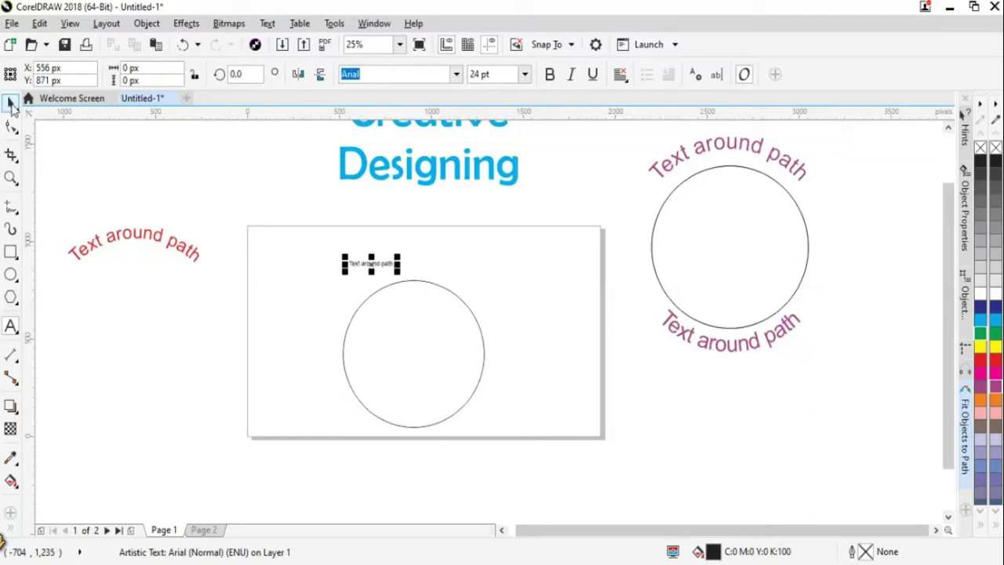
left_click_drag(397, 270, 530, 365)
left_click_drag(475, 290, 458, 267)
key("Escape")
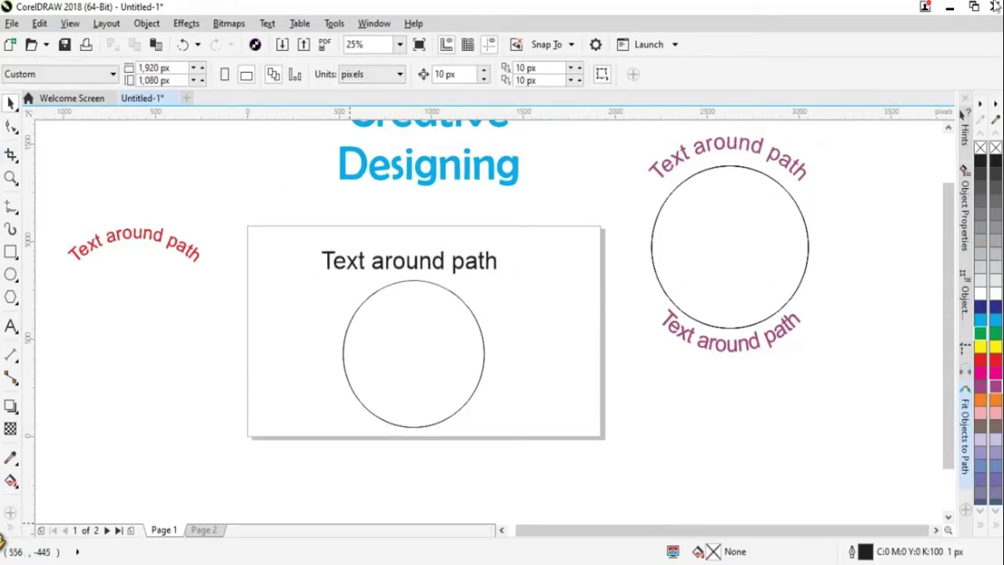
left_click(442, 276)
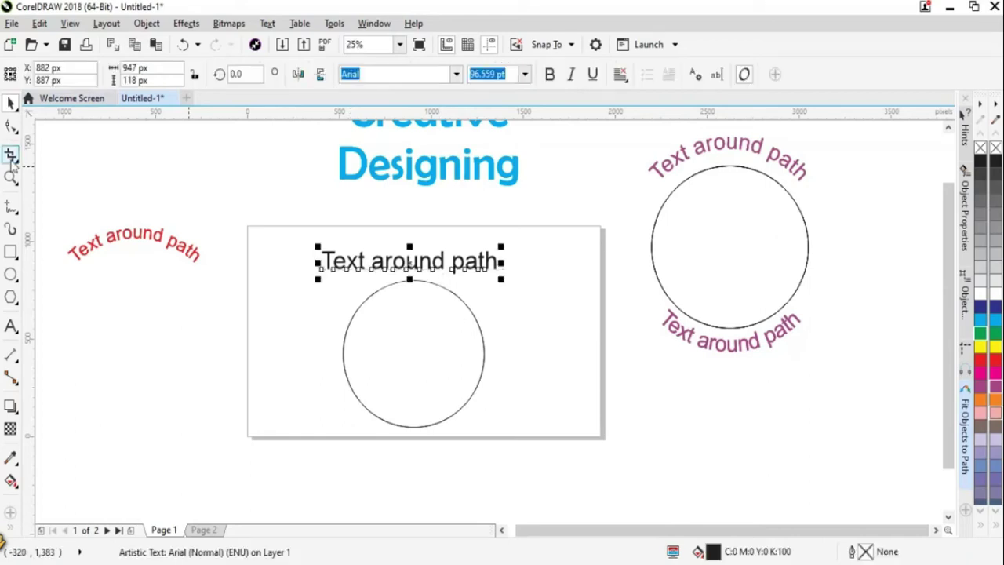
left_click(268, 24)
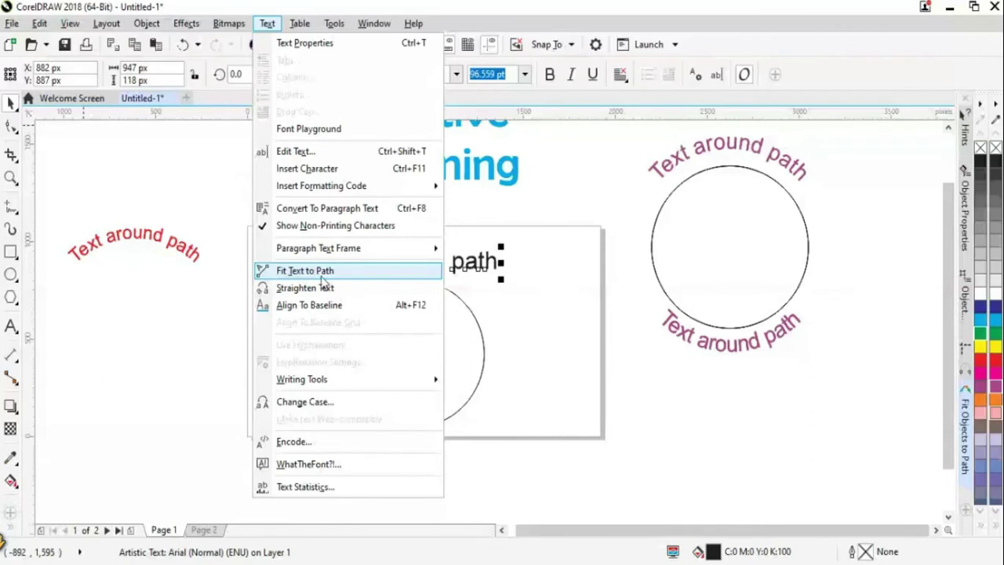
- Fit the black 'Text around path' label along the top arc of the new circle
left_click(313, 272)
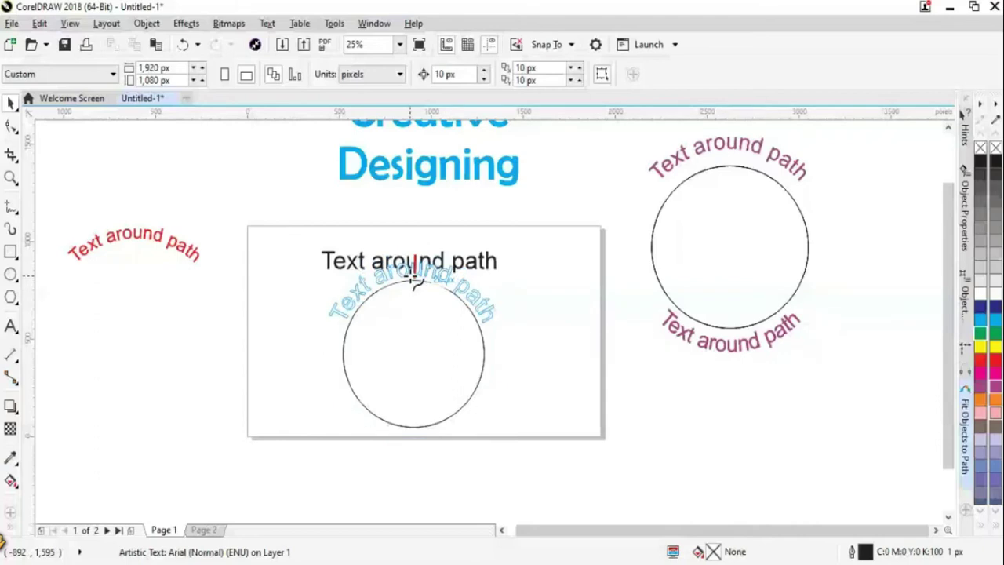
left_click(414, 276)
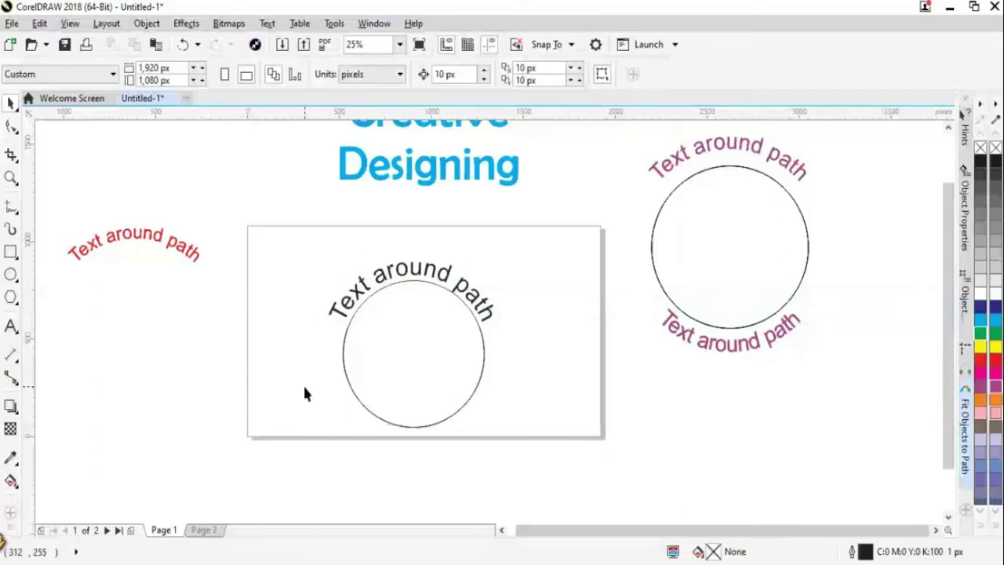
left_click(350, 385)
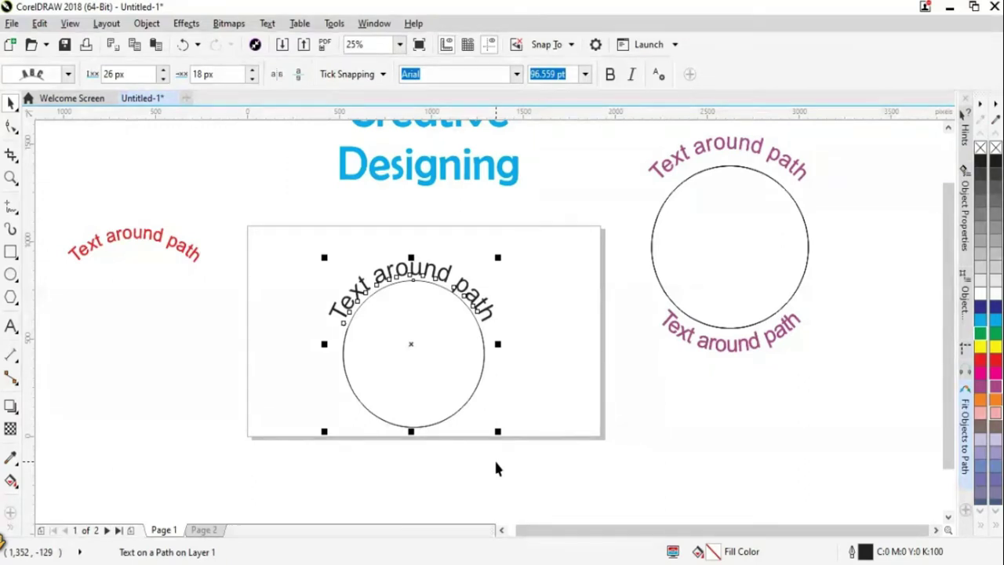
- Undo the previous fit and refit 'Text around path' along the top of the circle with Fit Text to Path
key("ctrl+z")
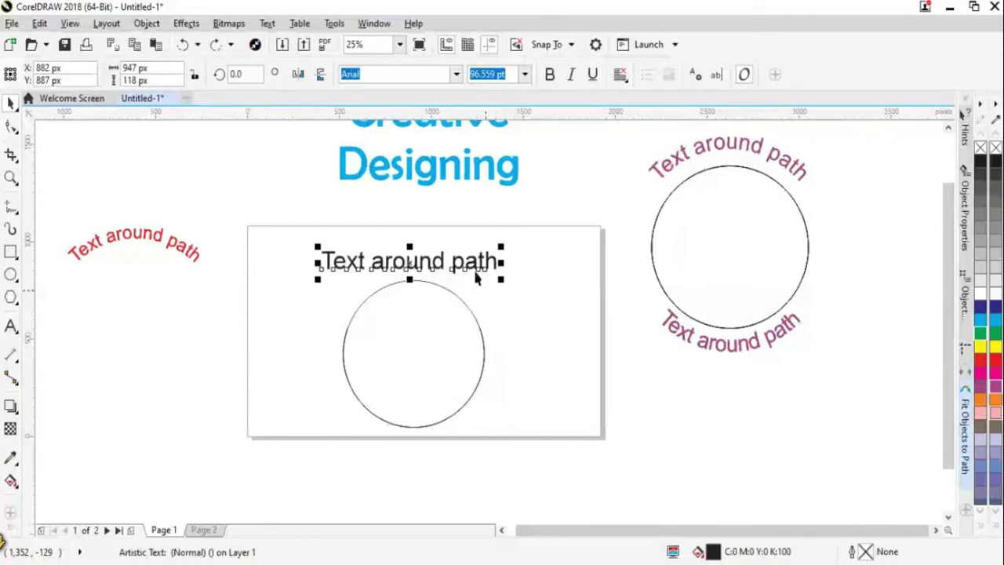
left_click(267, 24)
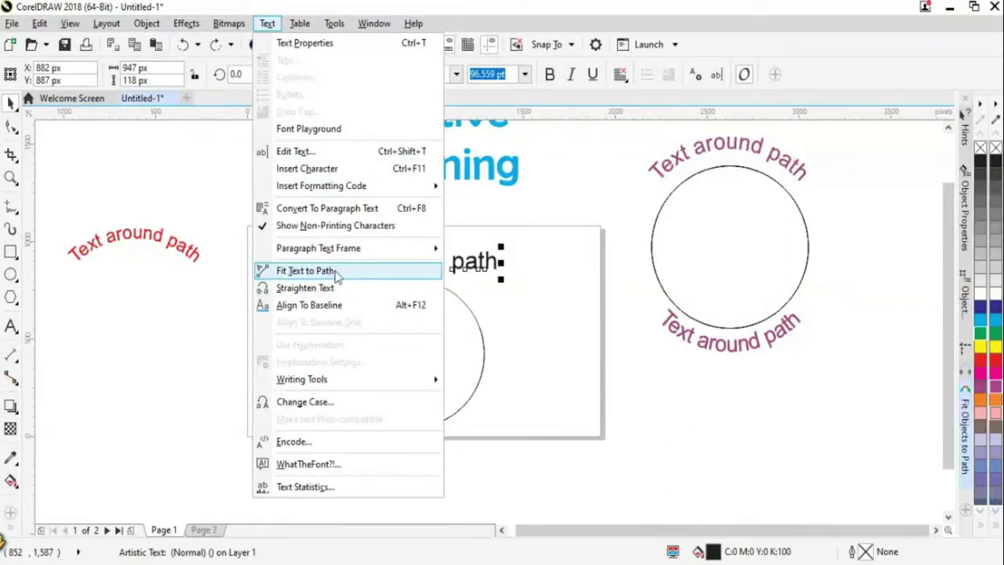
left_click(336, 273)
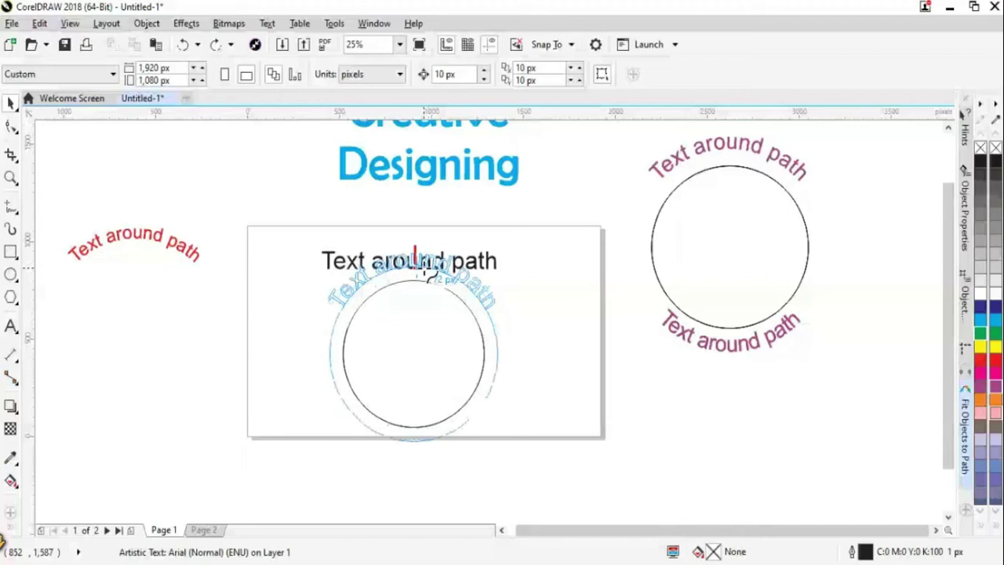
left_click(426, 272)
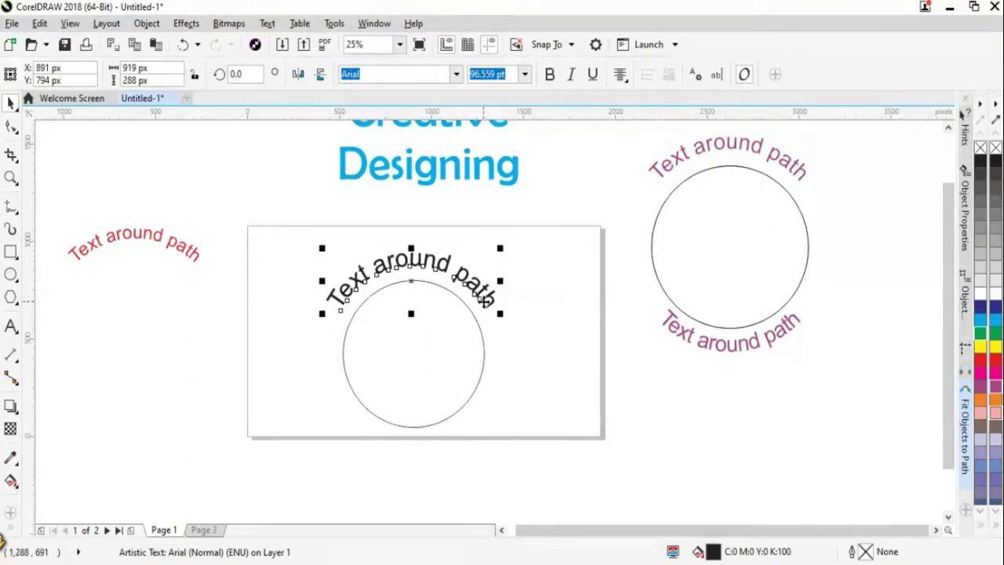
left_click(492, 394)
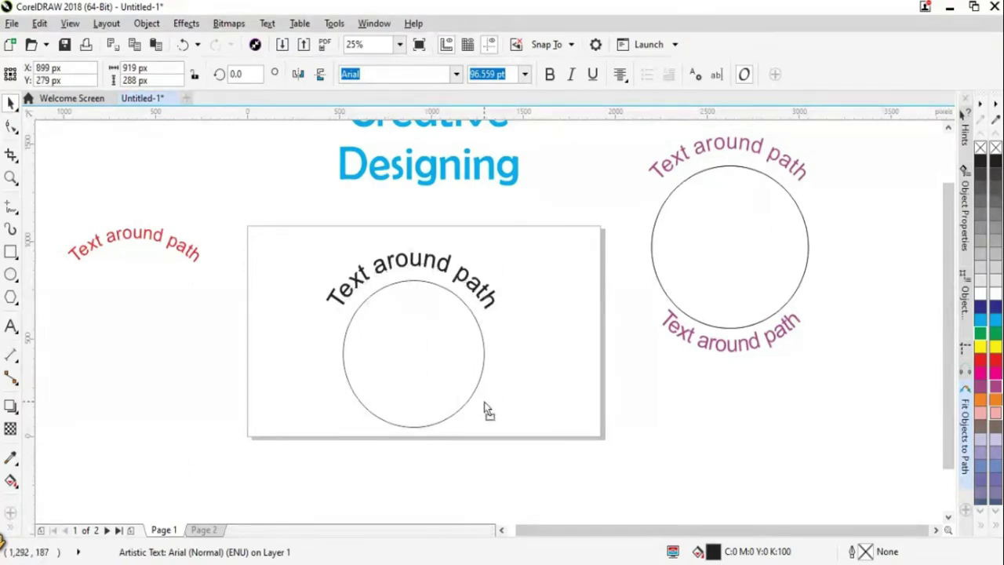
left_click(394, 421)
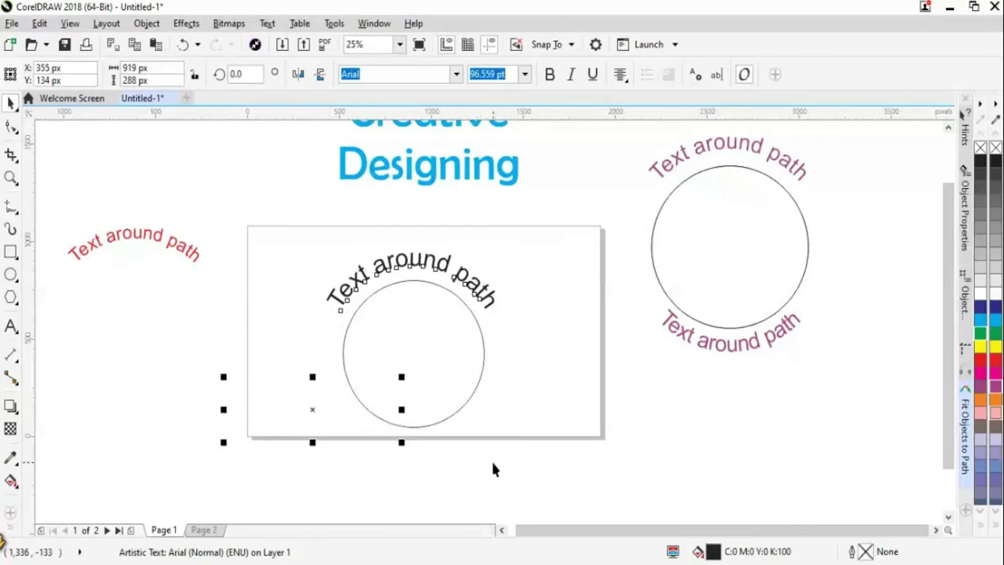
key("ctrl+z")
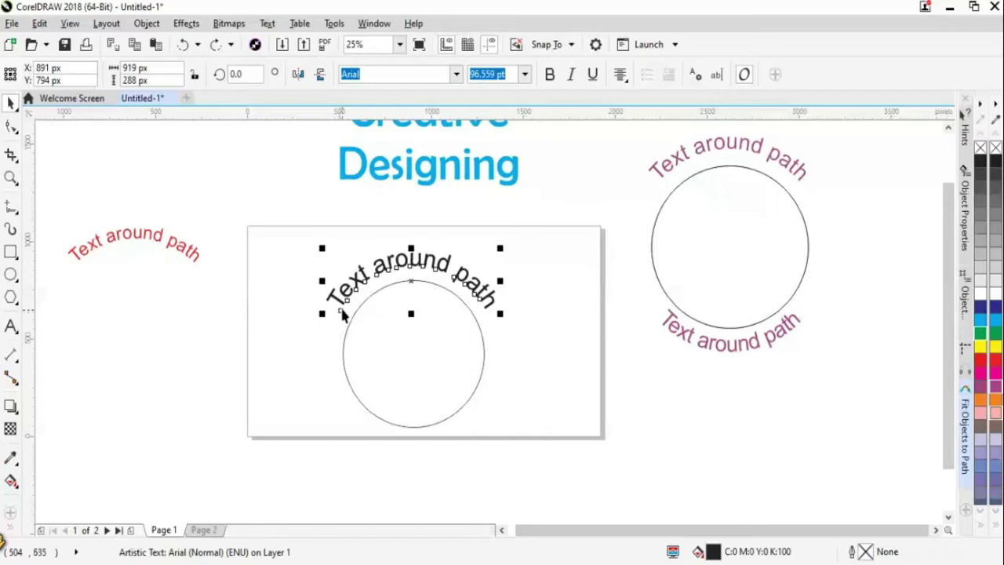
left_click(350, 412)
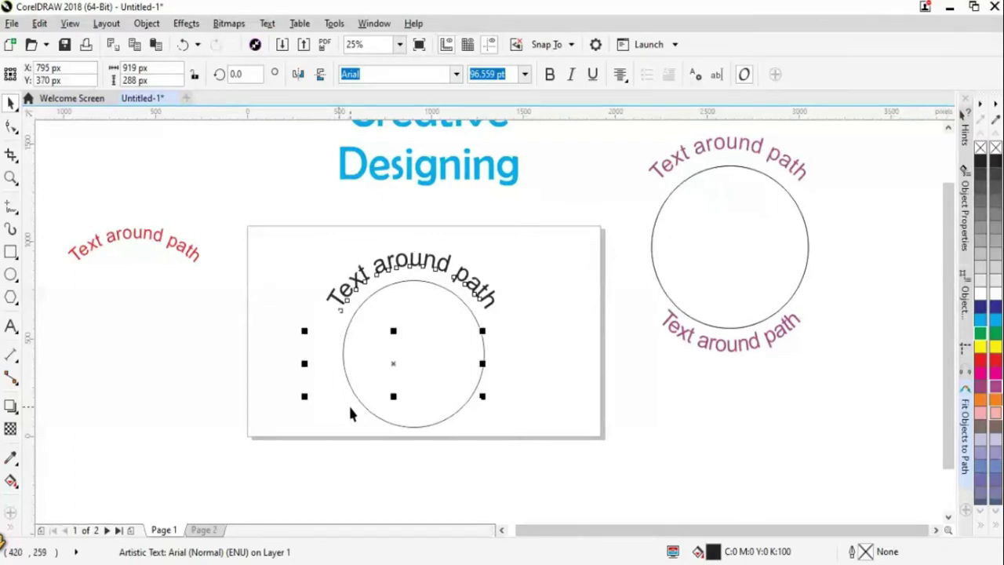
left_click(354, 282)
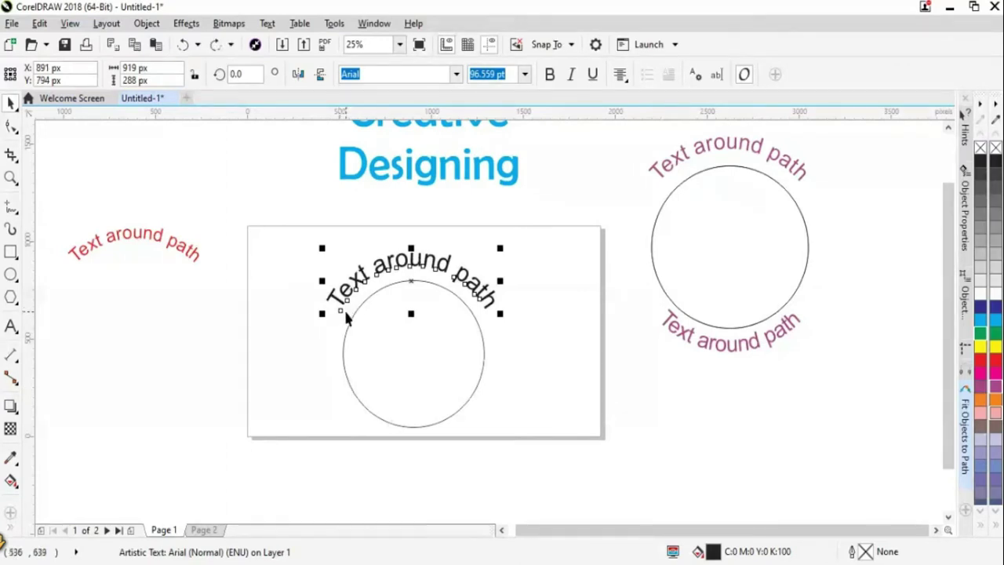
left_click(357, 392)
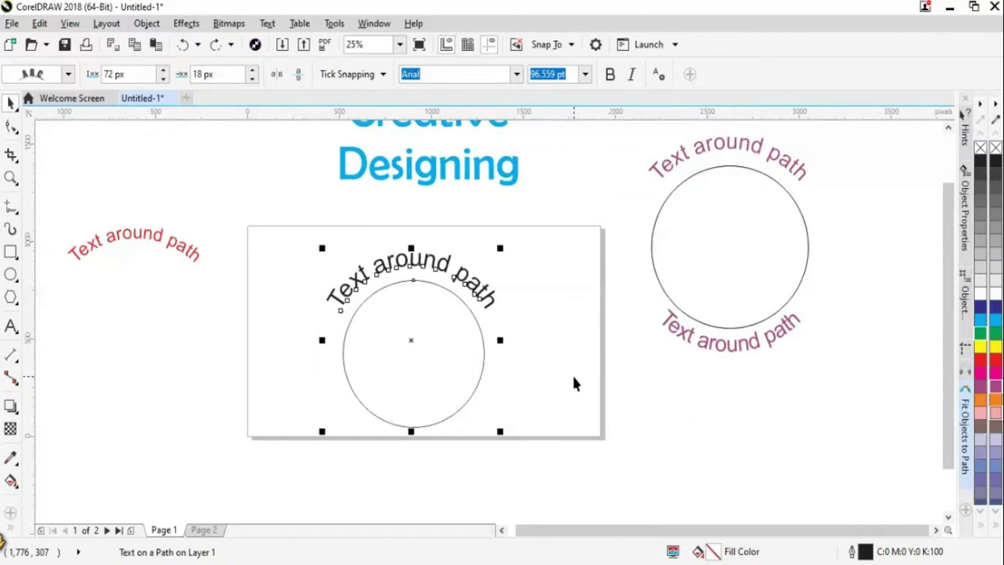
- Slide the fitted 'Text around path' around to the outside bottom of the circle
left_click_drag(338, 310, 326, 341)
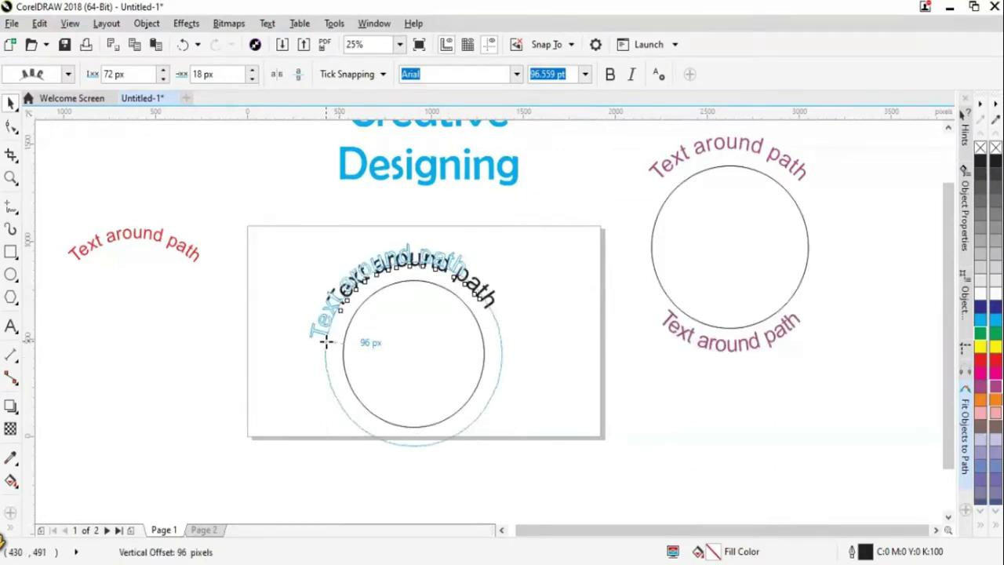
left_click_drag(326, 341, 483, 415)
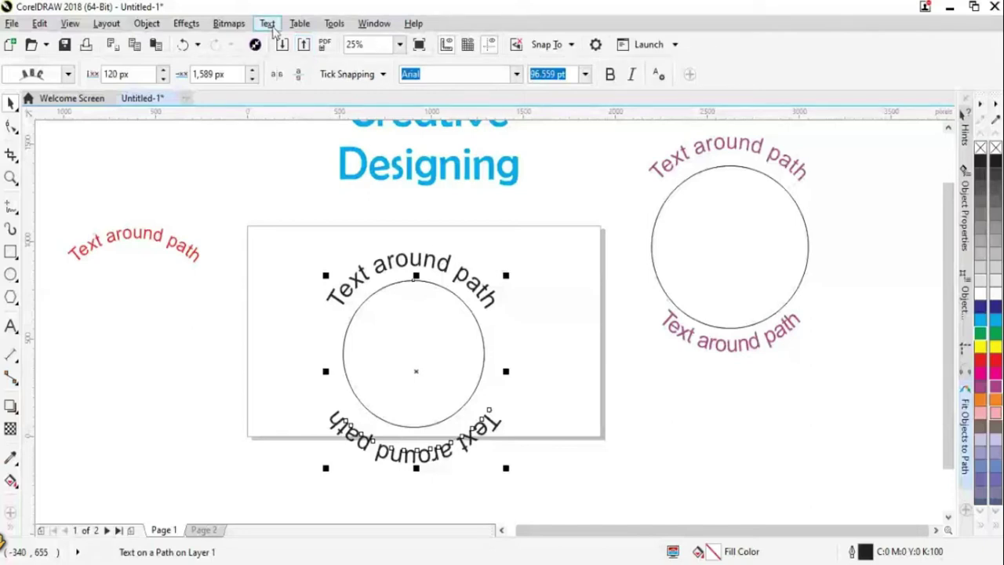
left_click(334, 23)
left_click(349, 63)
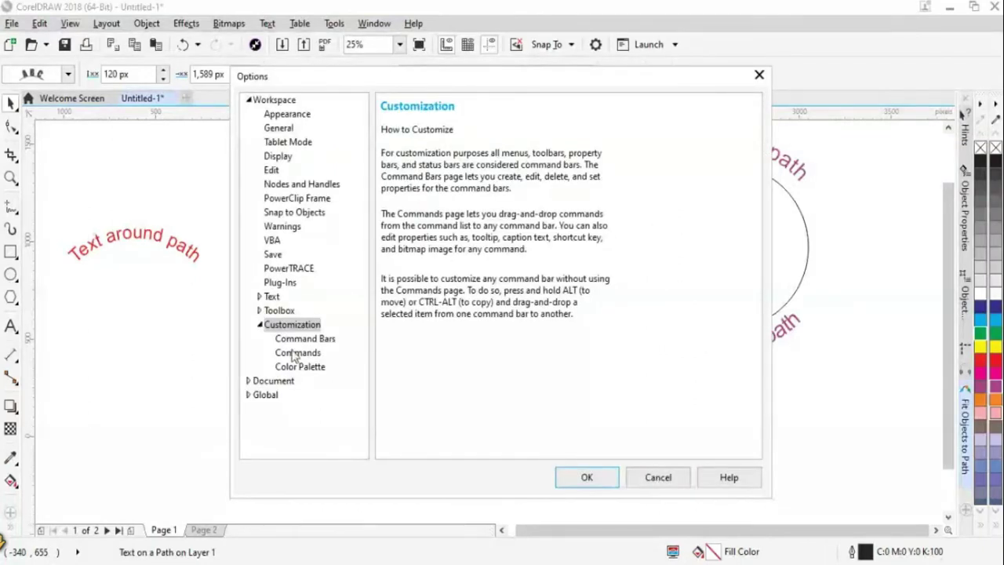
left_click(297, 353)
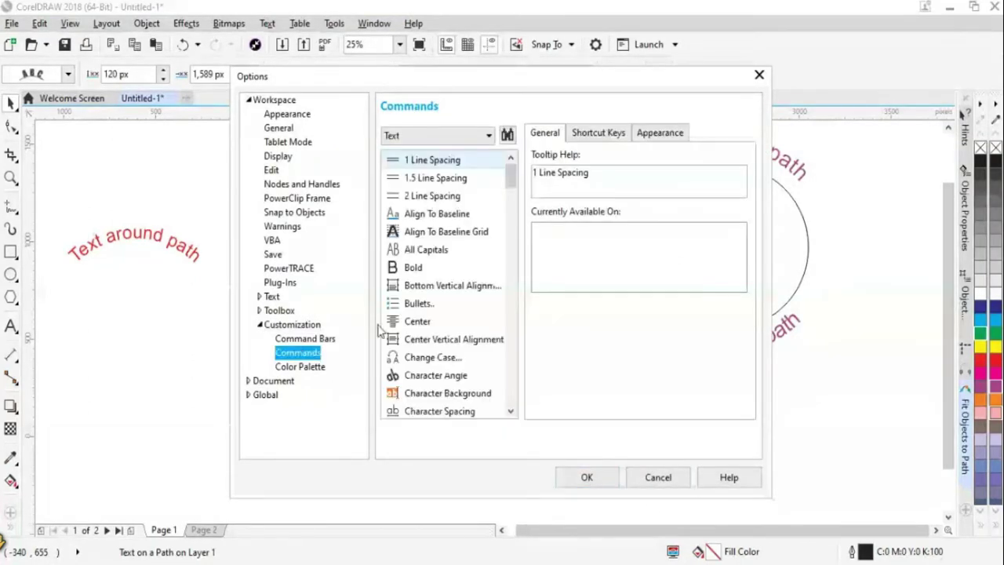
left_click(439, 135)
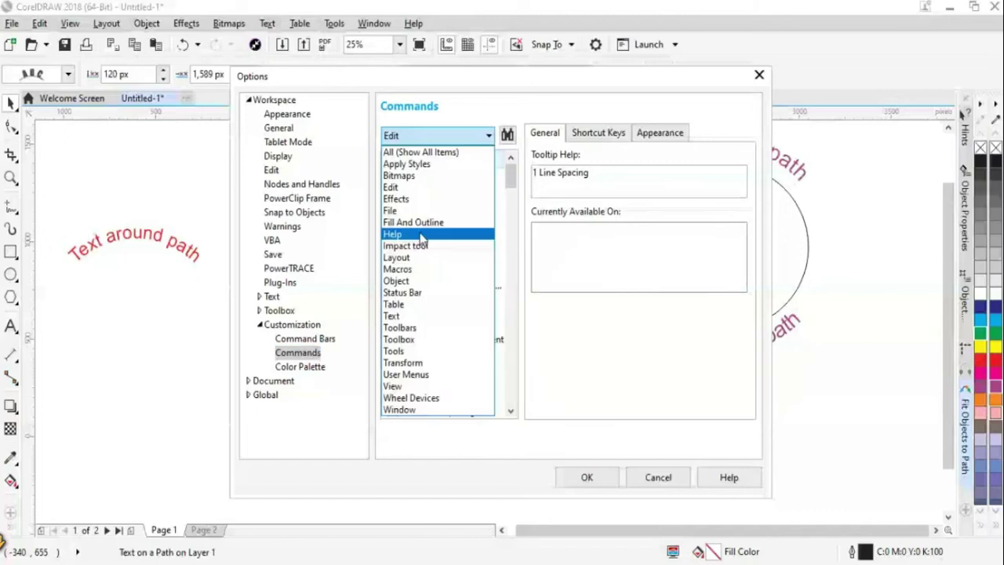
left_click(400, 317)
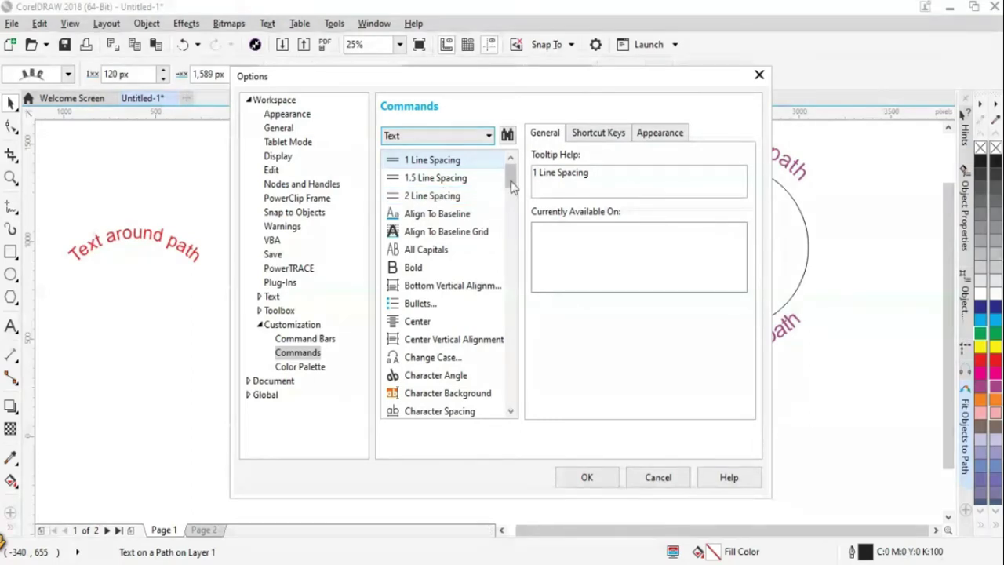
left_click_drag(511, 185, 517, 293)
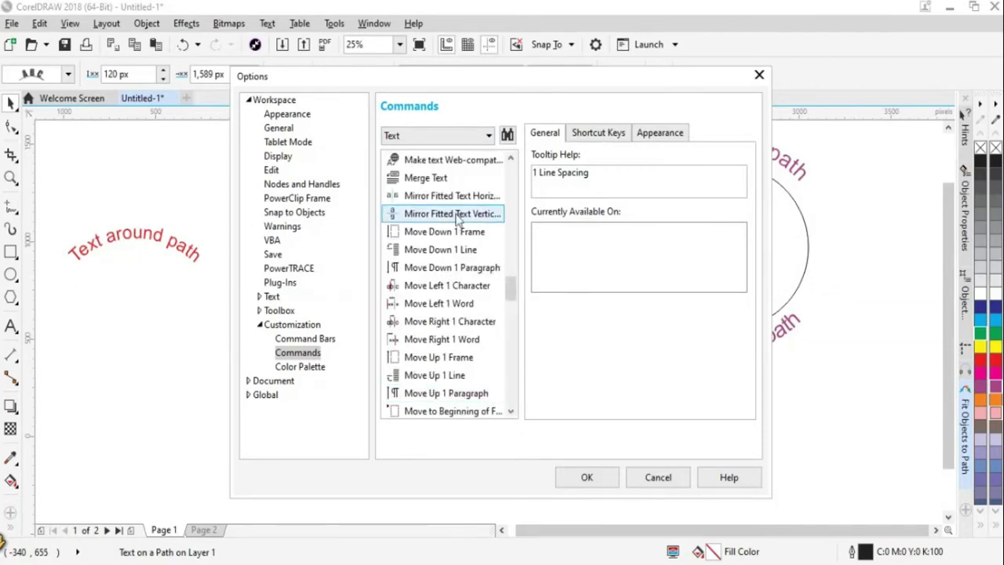
left_click(457, 216)
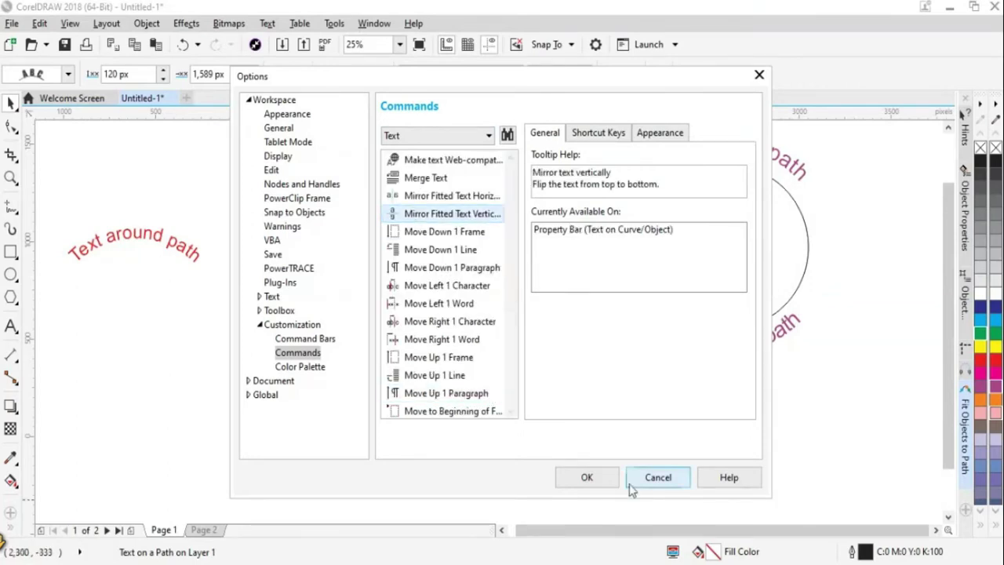
left_click(586, 478)
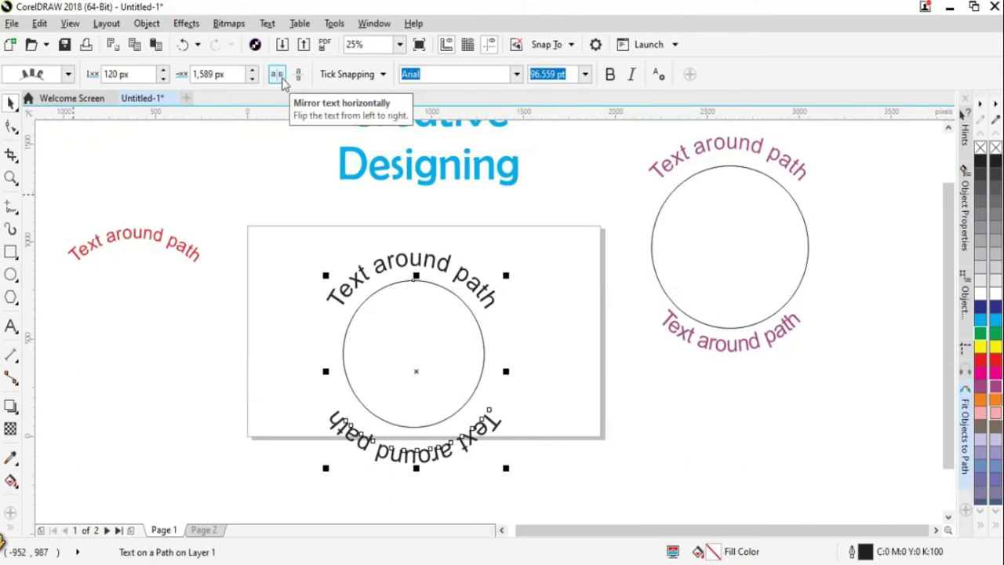
- Mirror the bottom text horizontally and vertically so it reads upright, offset 204 px below the circle
left_click(277, 74)
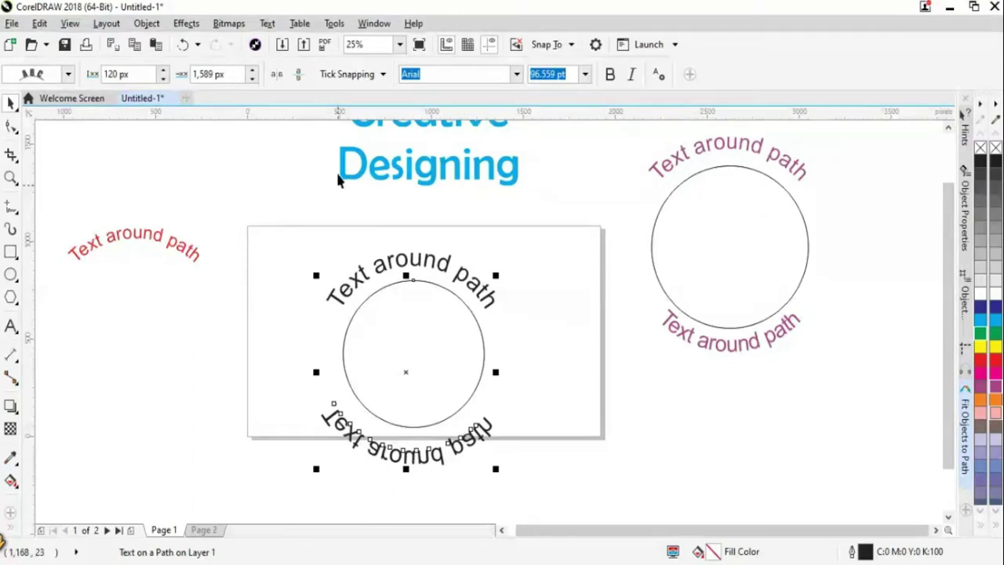
left_click(297, 75)
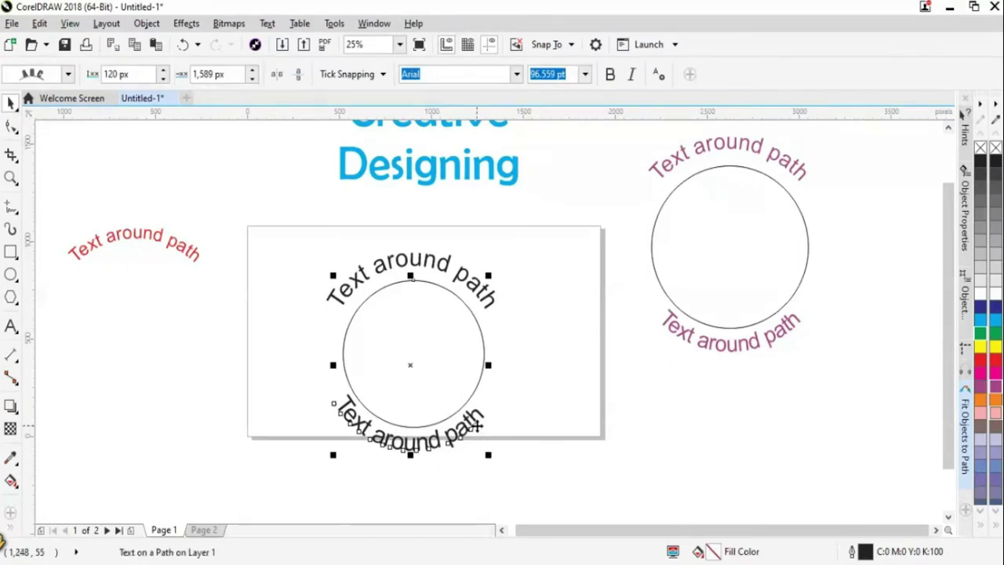
left_click_drag(477, 425, 485, 441)
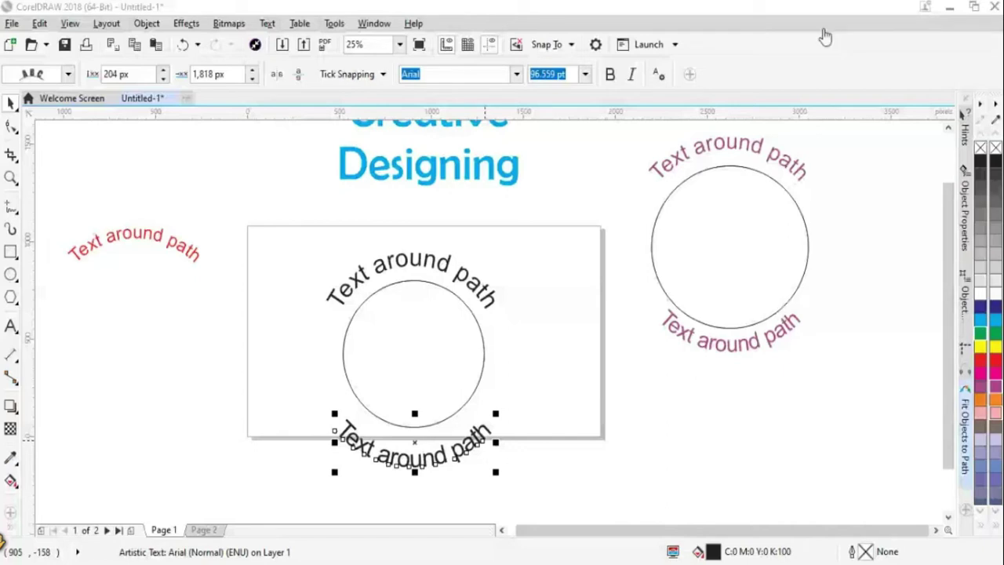
- Marquee-select the circle with its path texts and scale the group to about 86%
left_click(583, 444)
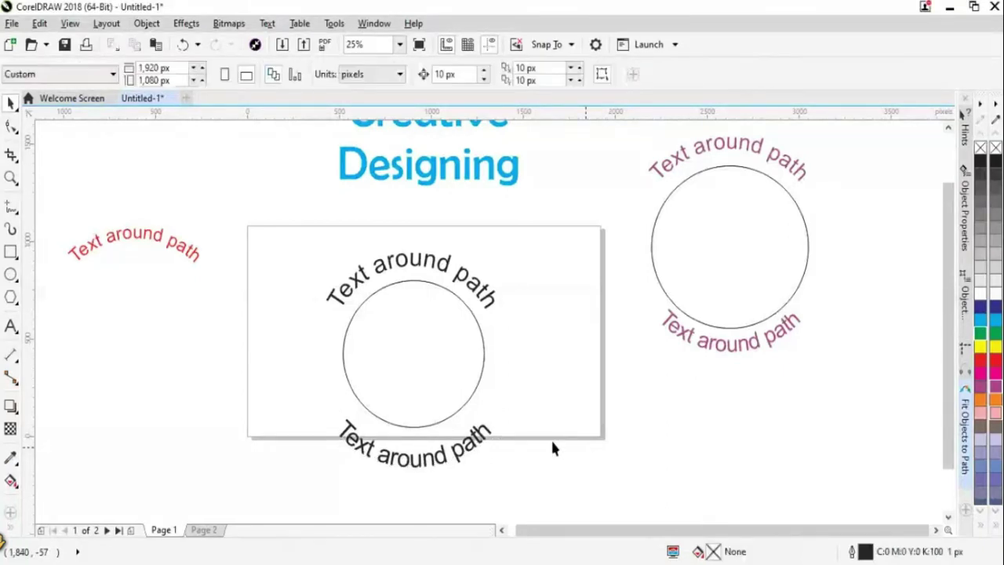
left_click_drag(279, 249, 558, 494)
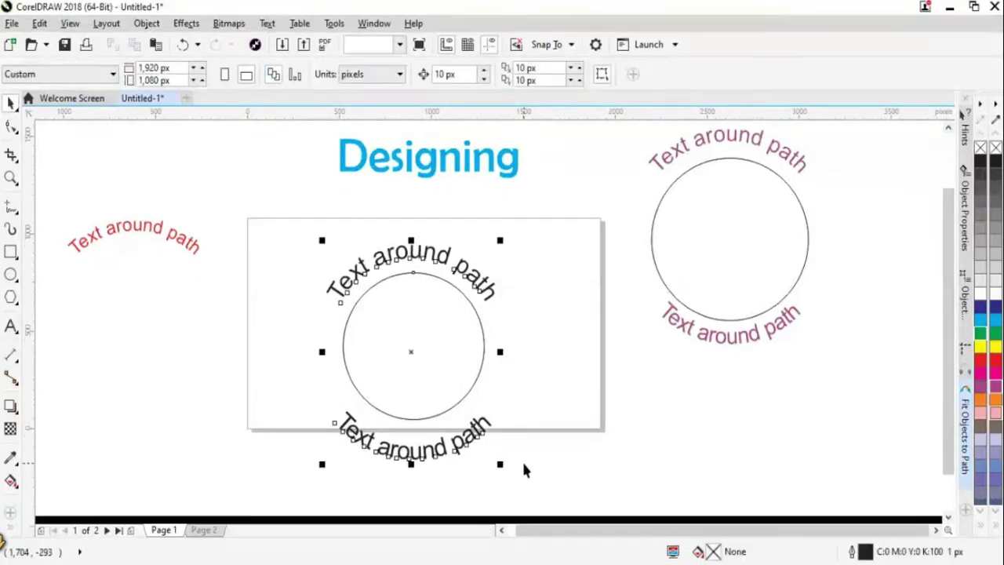
left_click_drag(502, 463, 475, 432)
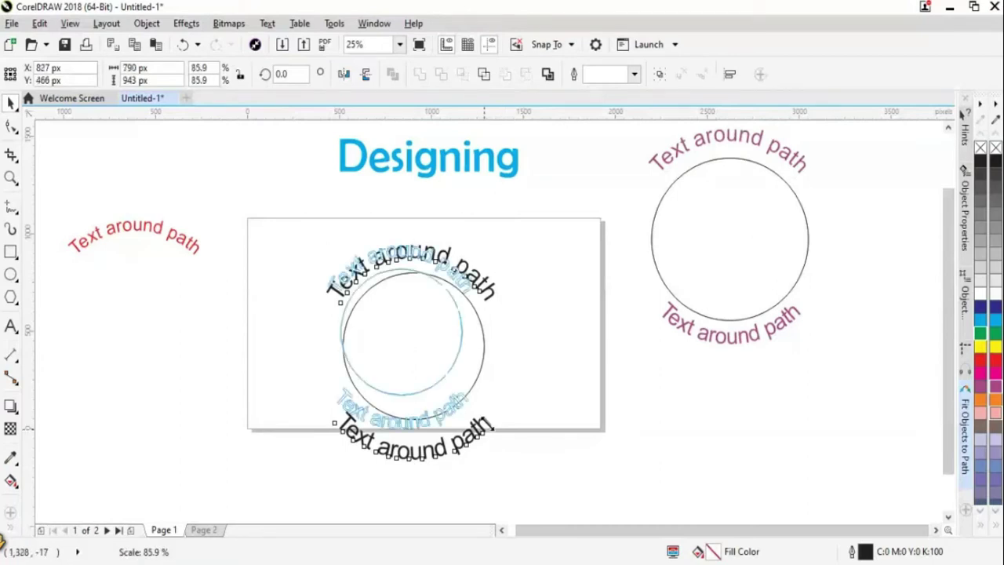
left_click_drag(475, 432, 470, 427)
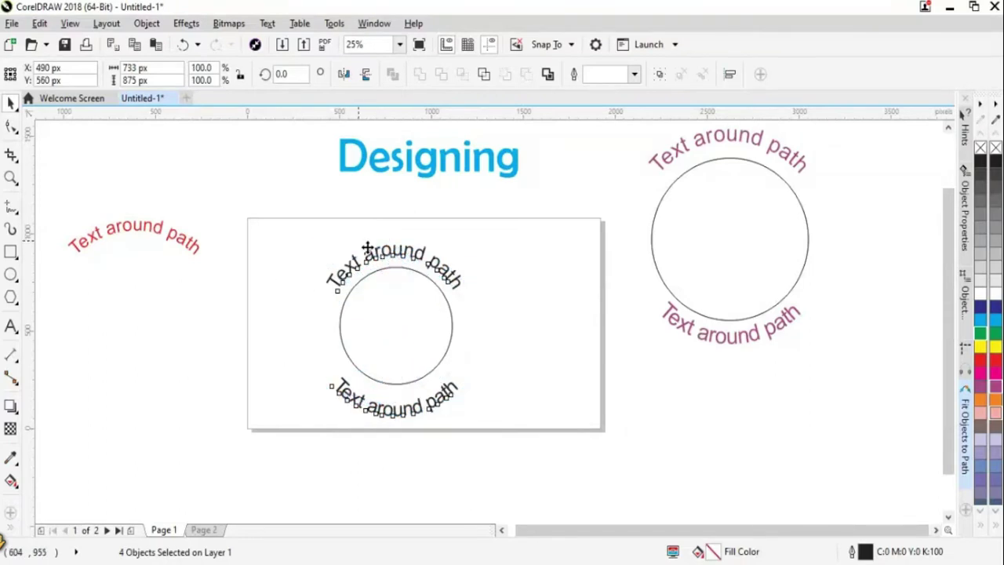
- Move the scaled group up and left, then undo that move
left_click_drag(399, 408, 341, 396)
left_click(562, 370)
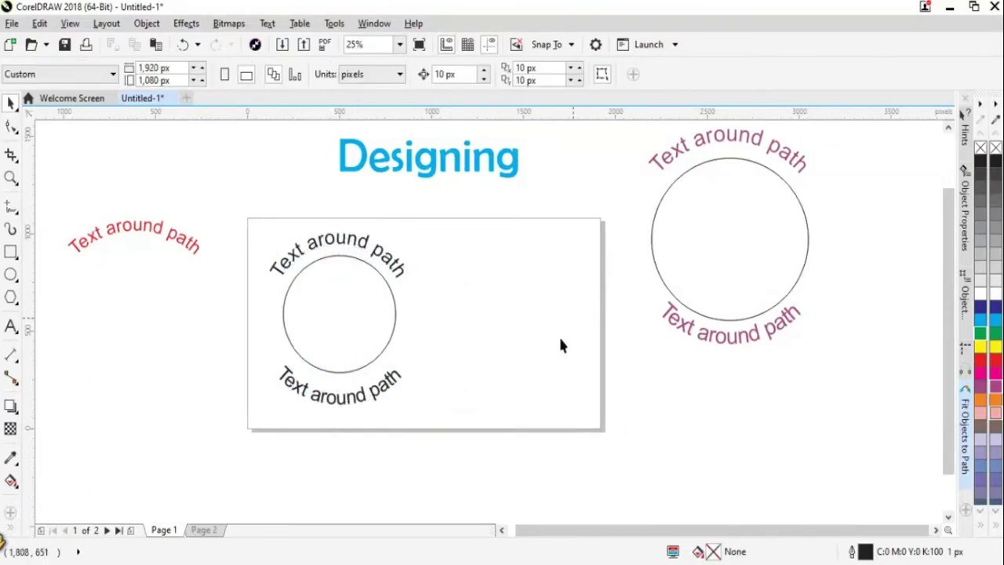
left_click(363, 401)
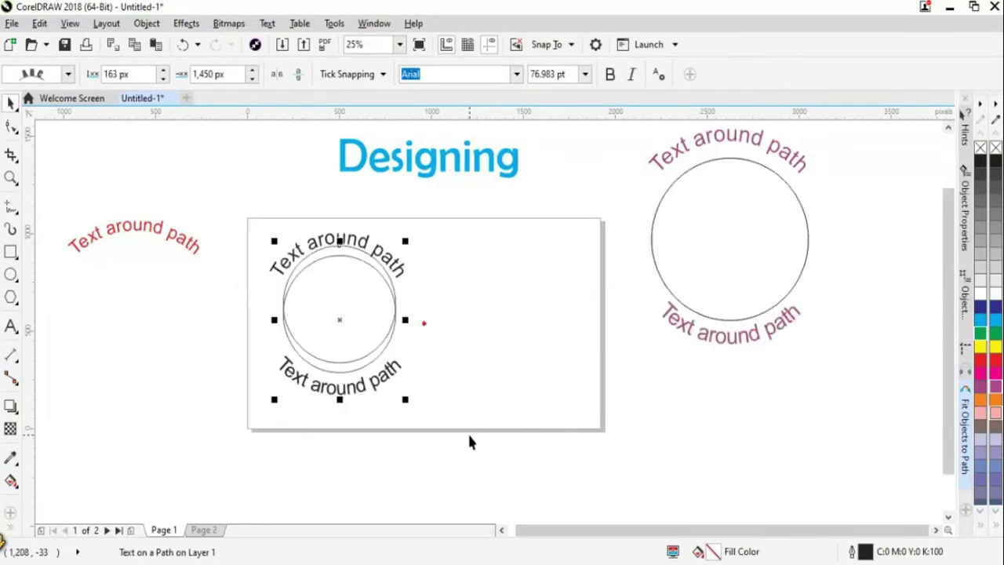
key("ctrl+z")
key("ctrl+z")
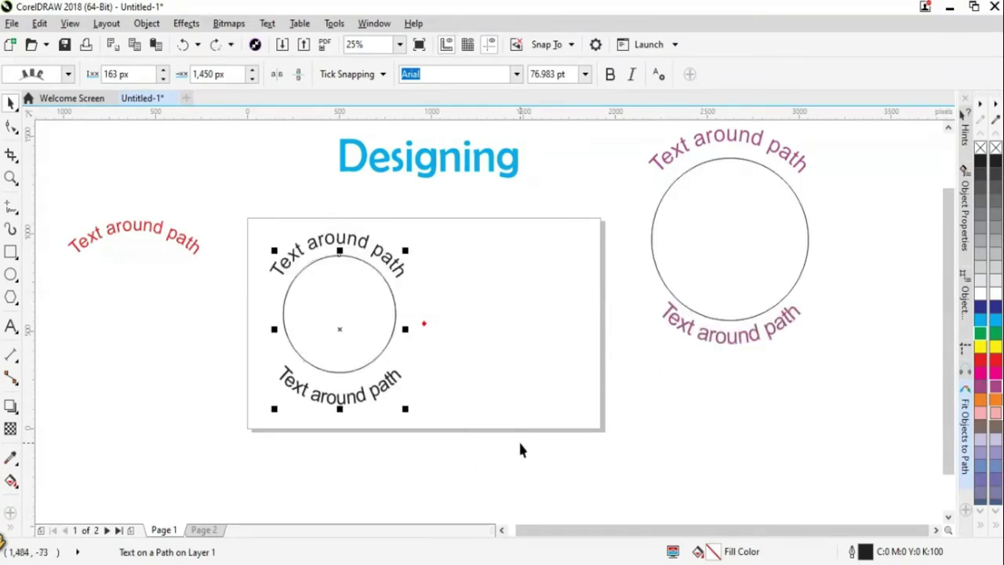
key("ctrl+z")
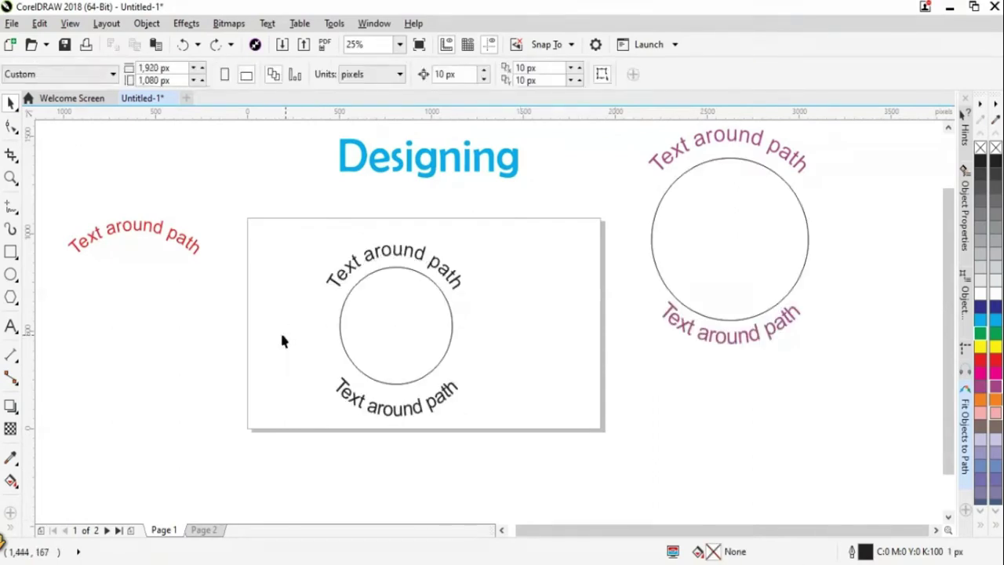
- Move the circle with both path texts off the page to the left, leaving the page empty
left_click_drag(286, 268, 493, 420)
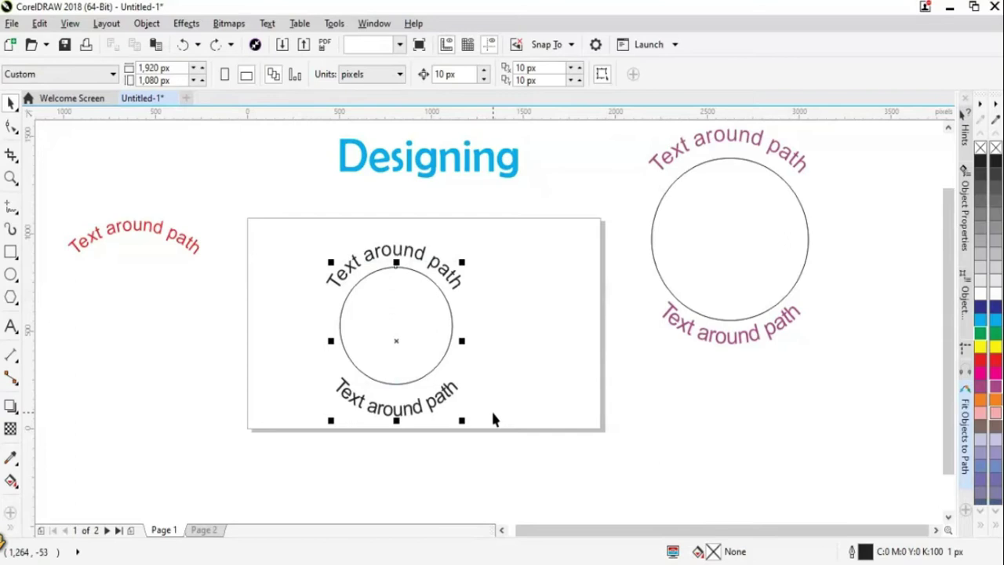
left_click_drag(451, 310, 198, 335)
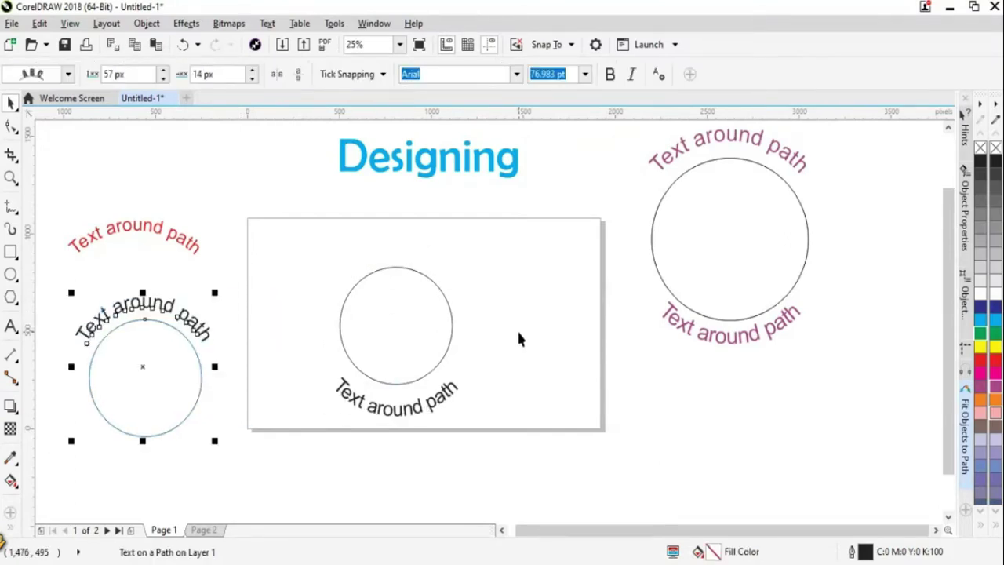
key("ctrl+z")
left_click_drag(302, 220, 472, 442)
left_click_drag(453, 282, 198, 322)
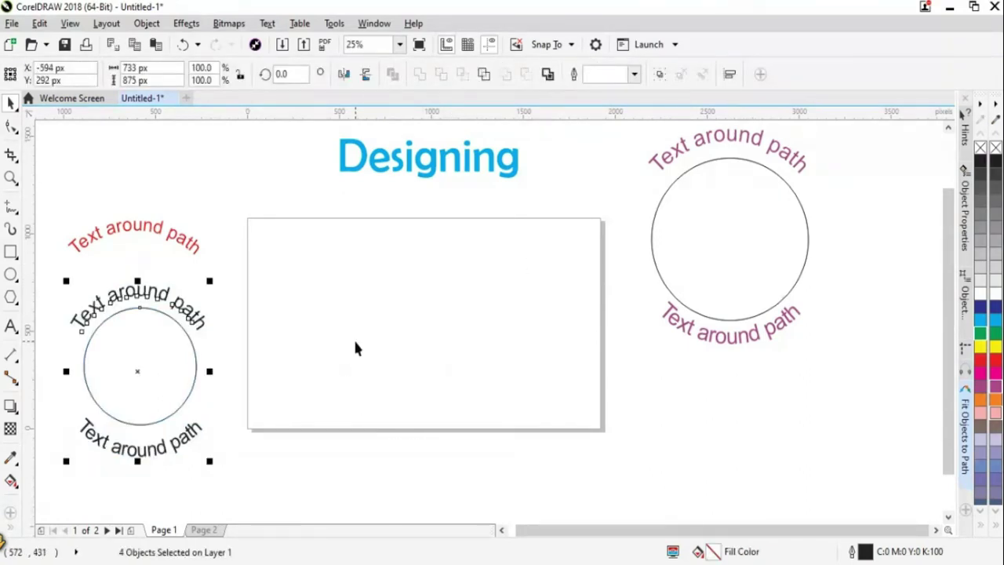
left_click(355, 348)
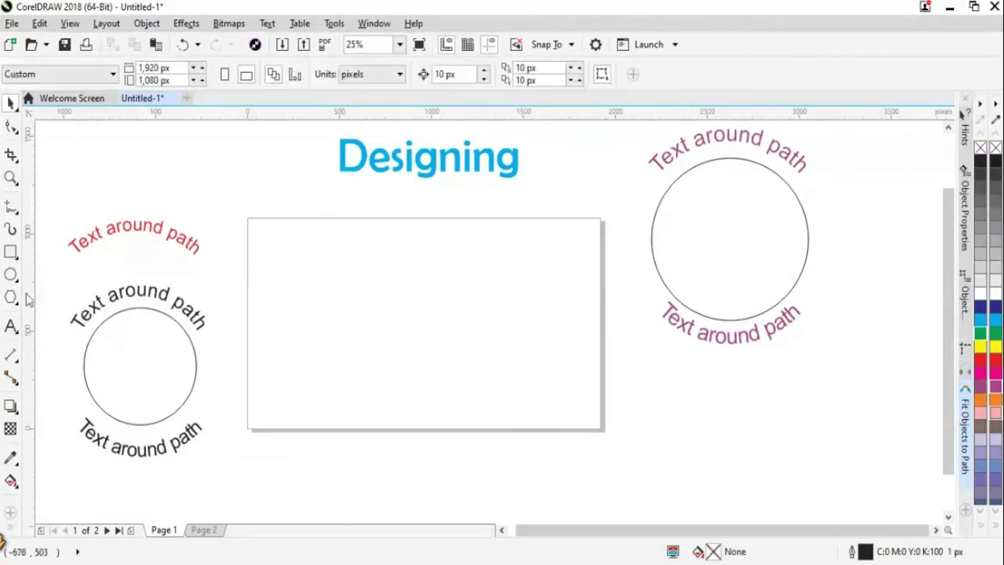
- Draw a new circle with the Ellipse tool and reposition it on the page
left_click(11, 273)
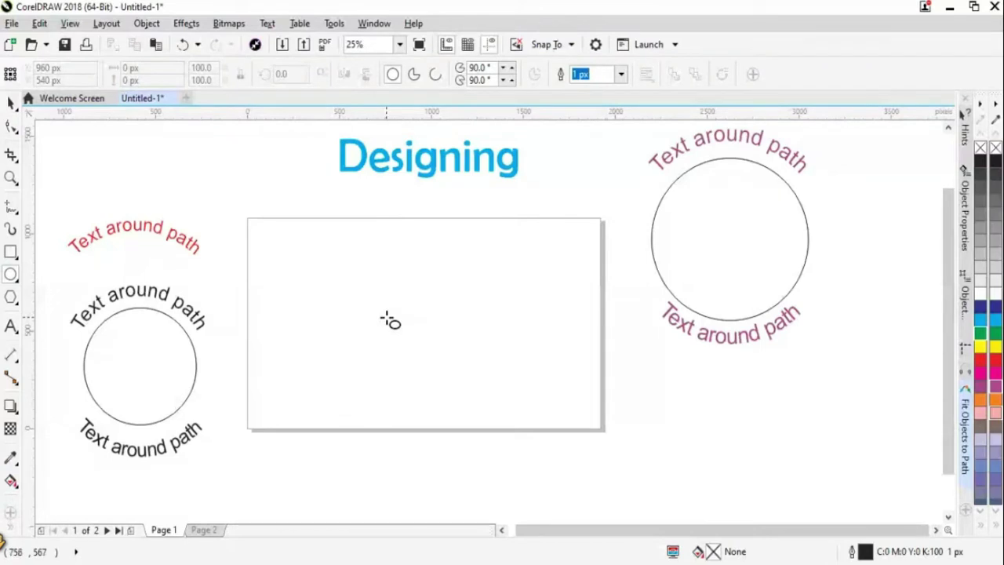
left_click_drag(386, 317, 534, 473)
left_click(10, 102)
left_click_drag(459, 394, 445, 353)
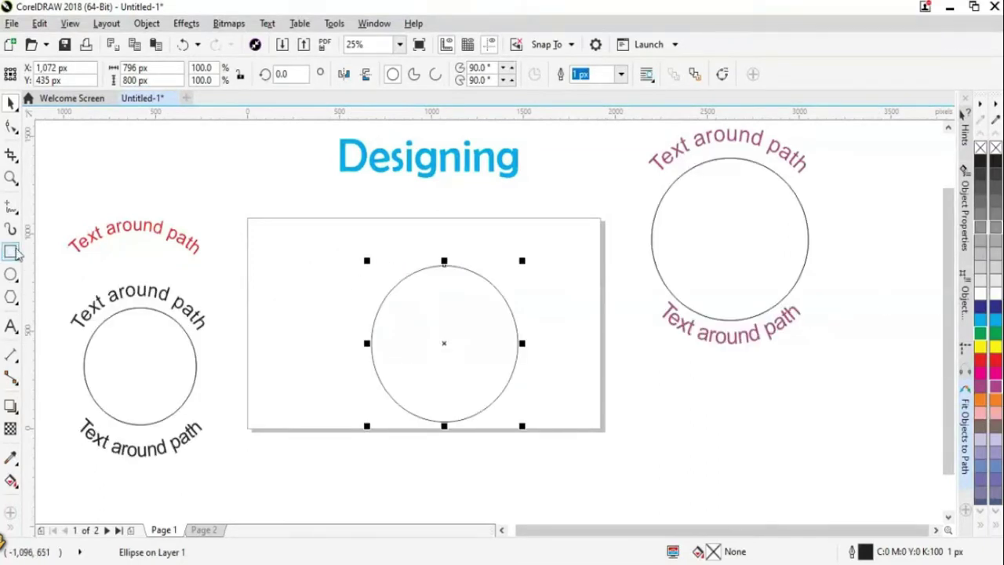
- Type 'Demo Text around path' above the circle at 72 pt and centre it over the circle
left_click(10, 326)
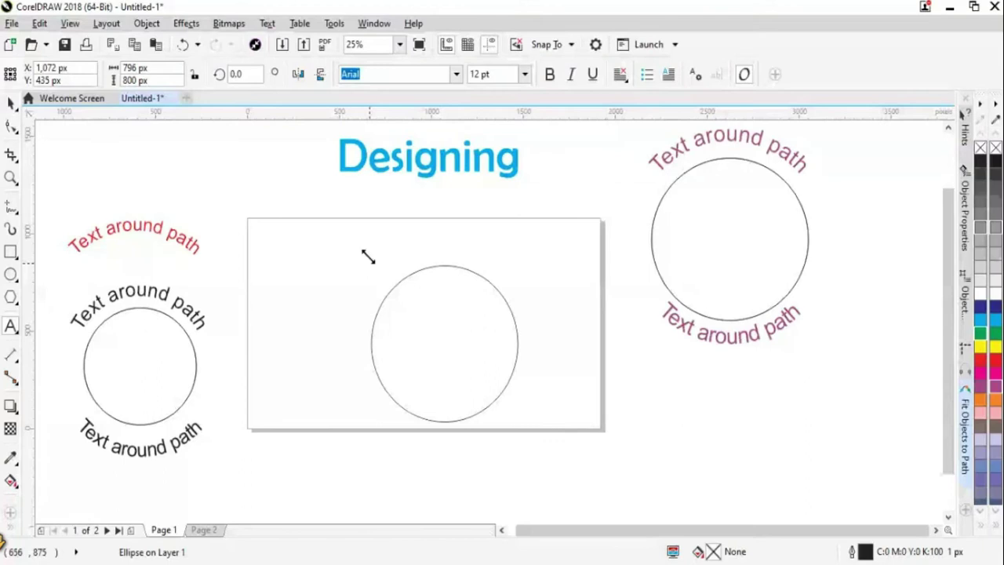
left_click(438, 243)
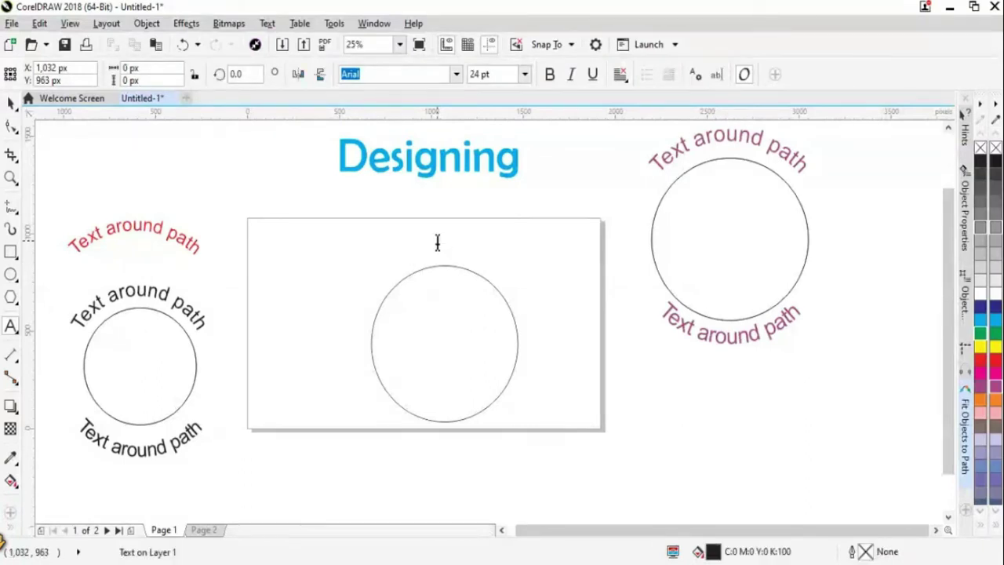
type("Te")
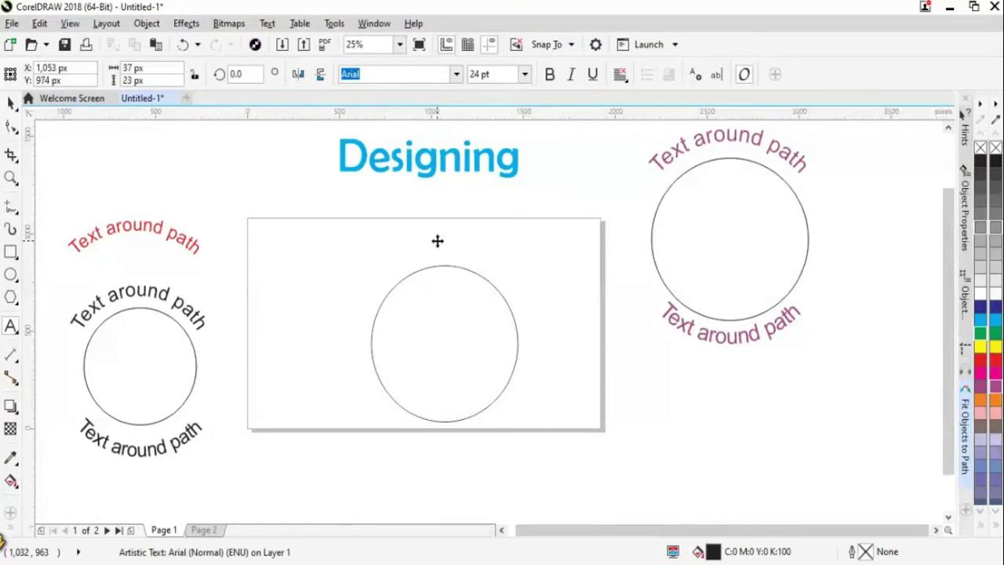
type("Demo Text")
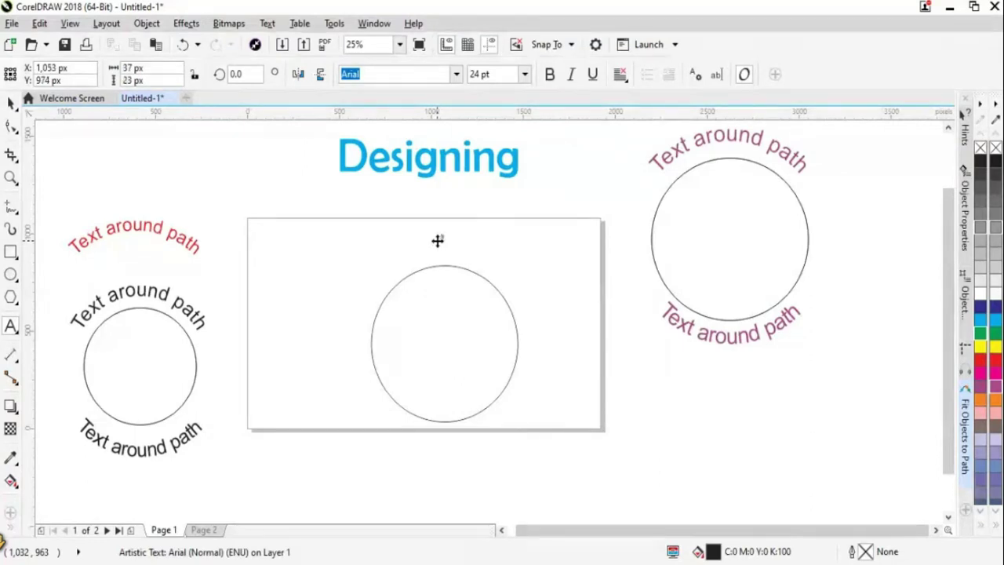
type("xt around path")
left_click(9, 104)
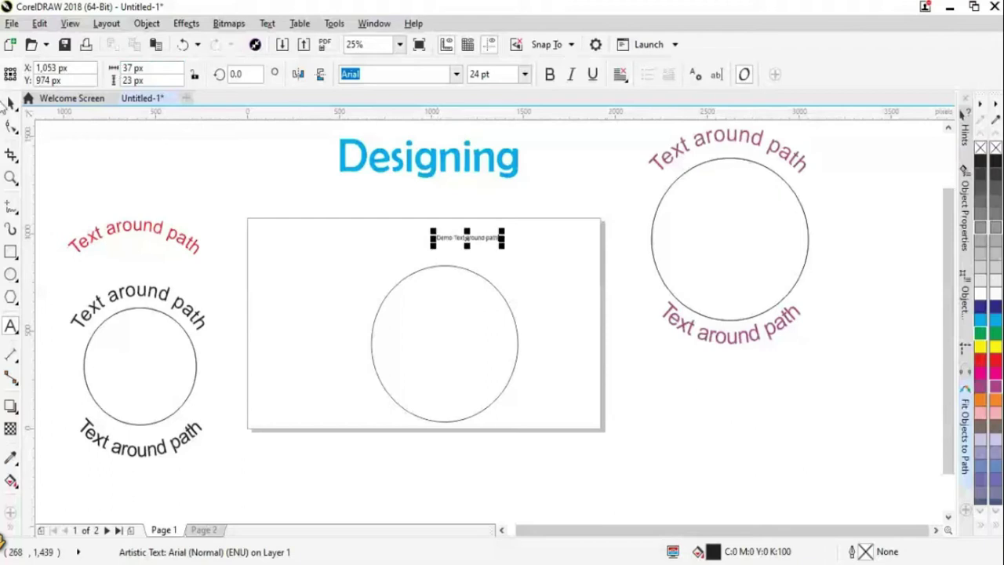
left_click(524, 73)
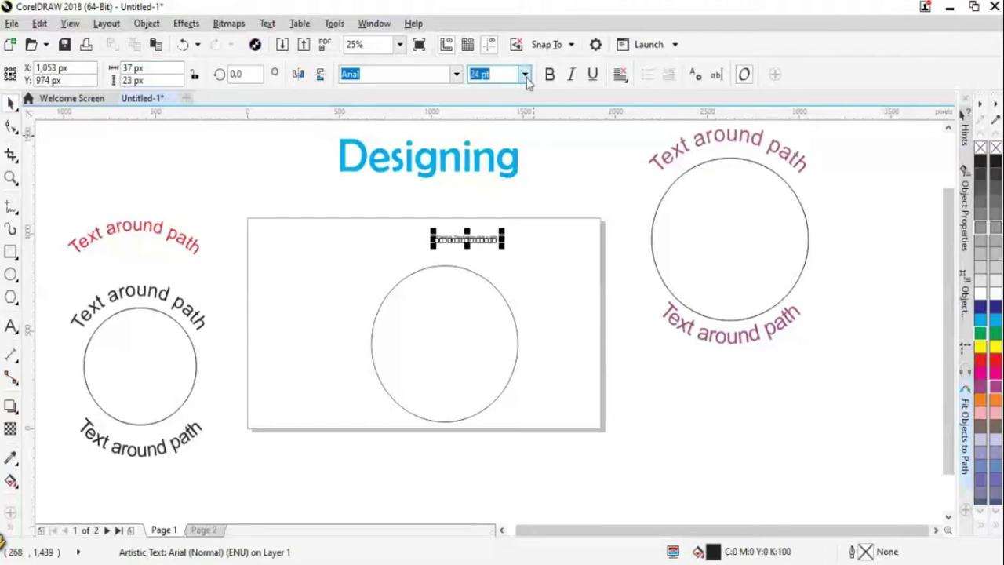
left_click(480, 295)
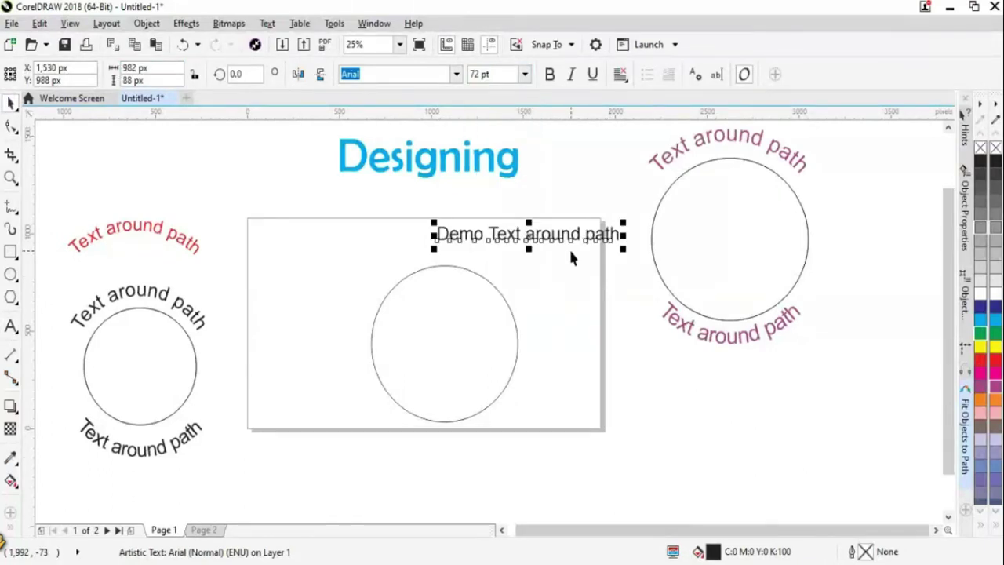
left_click_drag(570, 252, 462, 256)
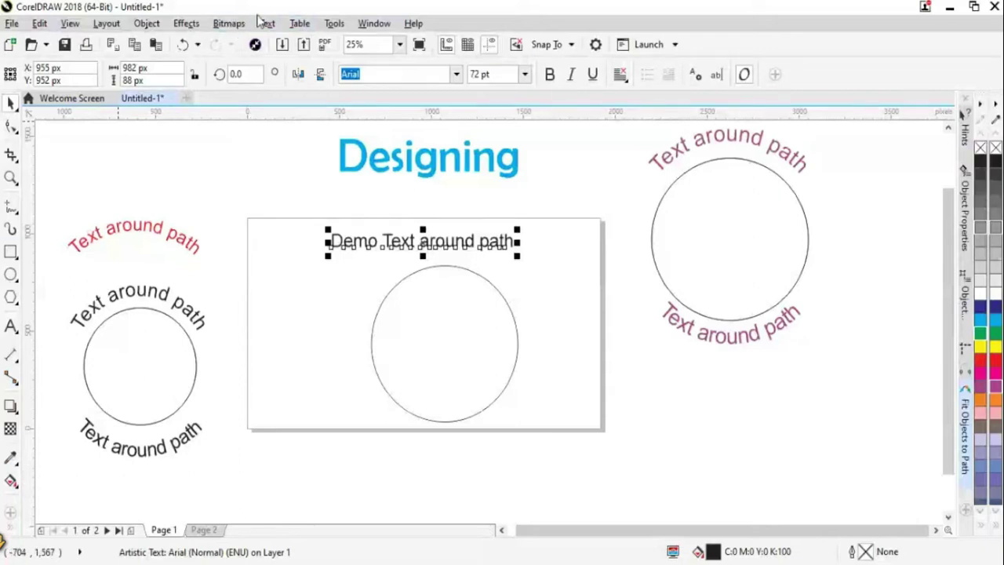
- Start fitting 'Demo Text around path' to the new circle using Text > Fit Text to Path
left_click(267, 23)
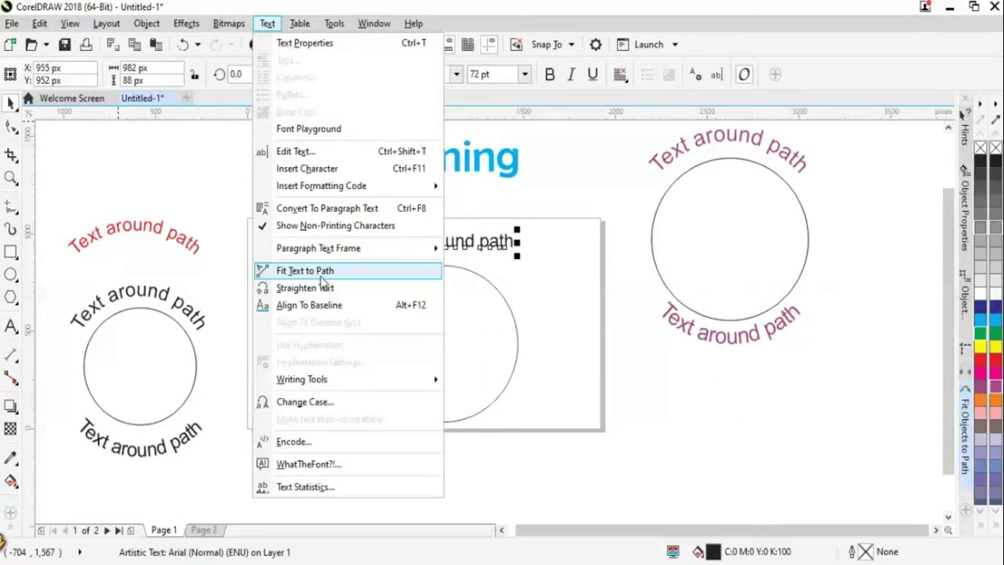
left_click(321, 275)
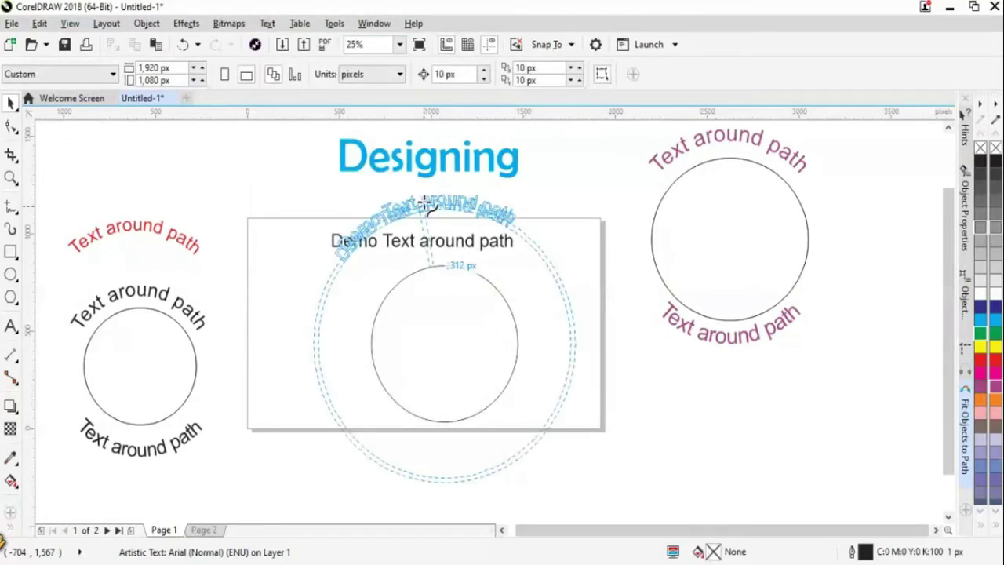
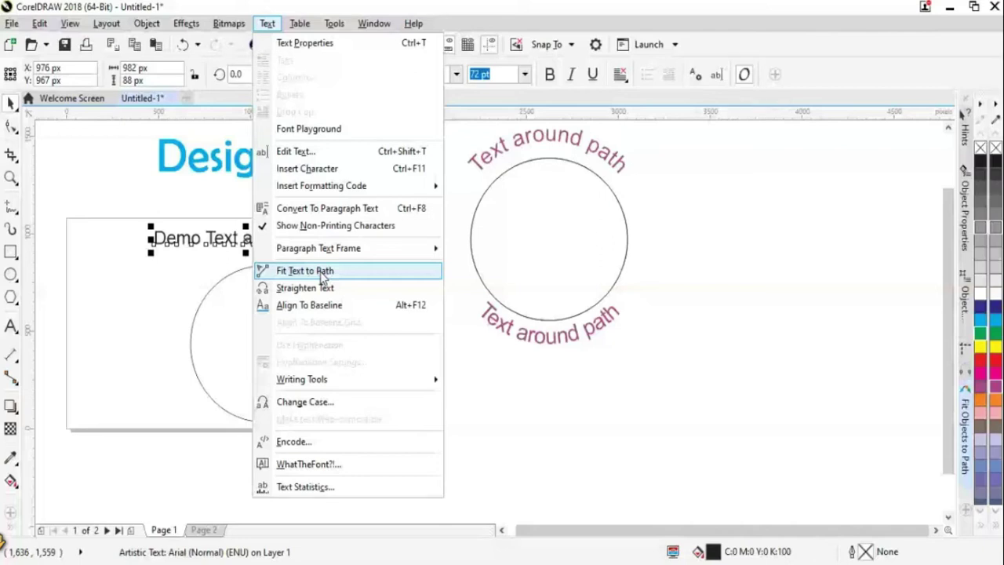
left_click(321, 274)
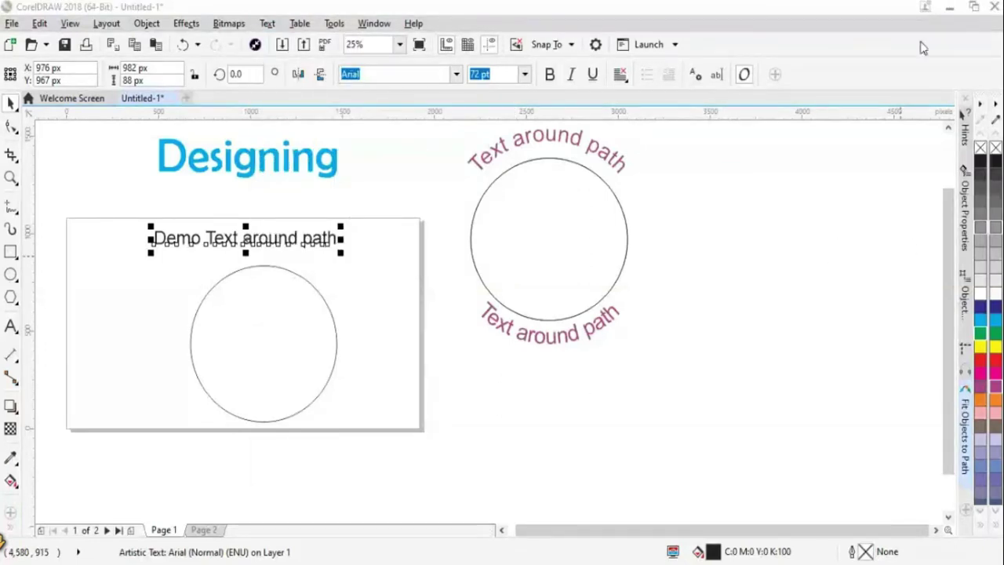
left_click(814, 30)
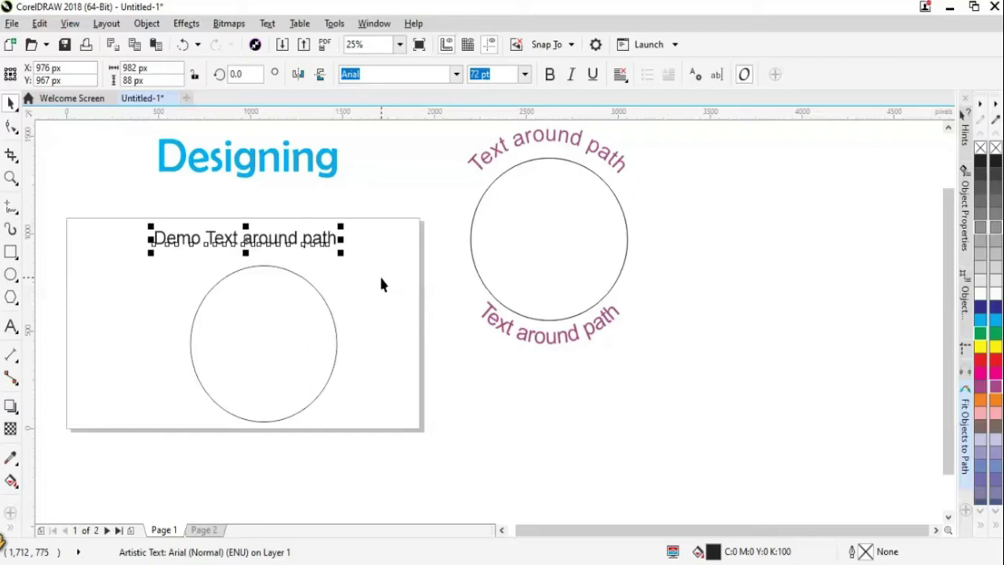
left_click(334, 23)
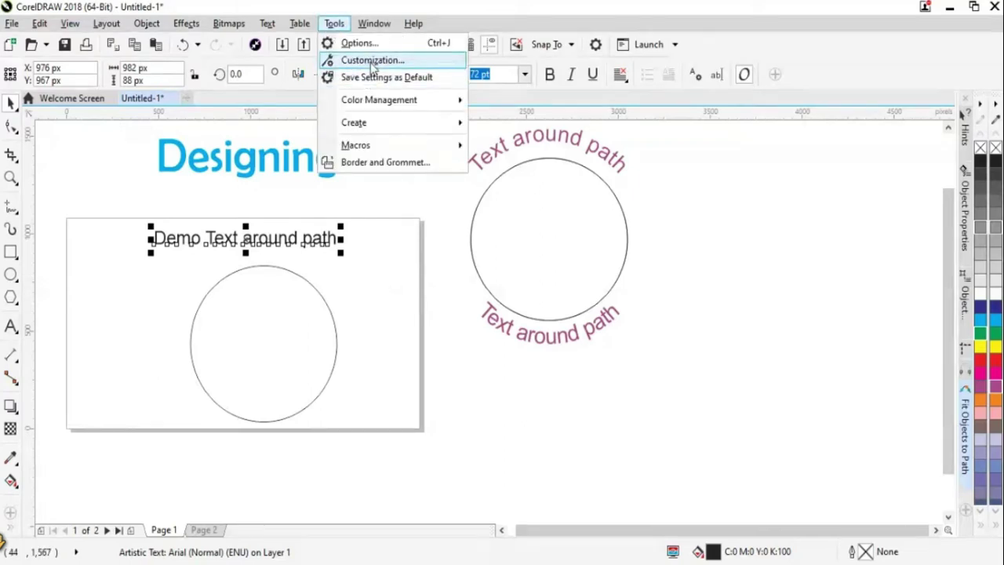
left_click(372, 60)
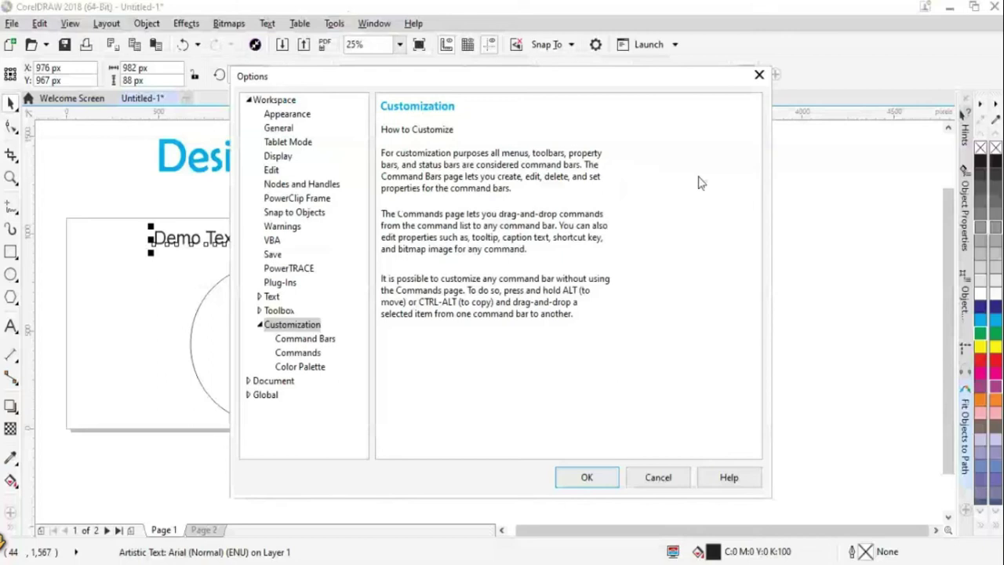
left_click(297, 352)
left_click(436, 135)
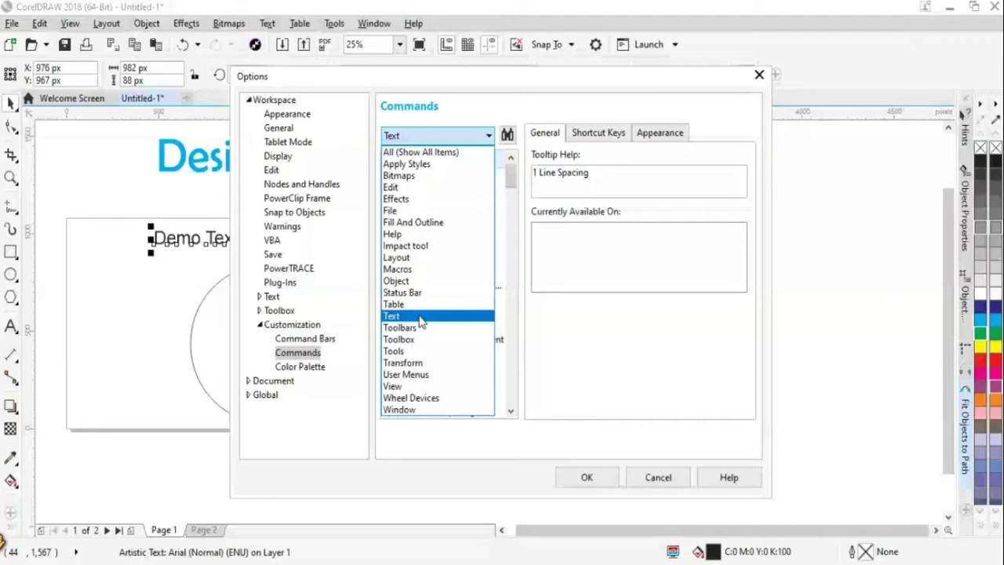
left_click(420, 317)
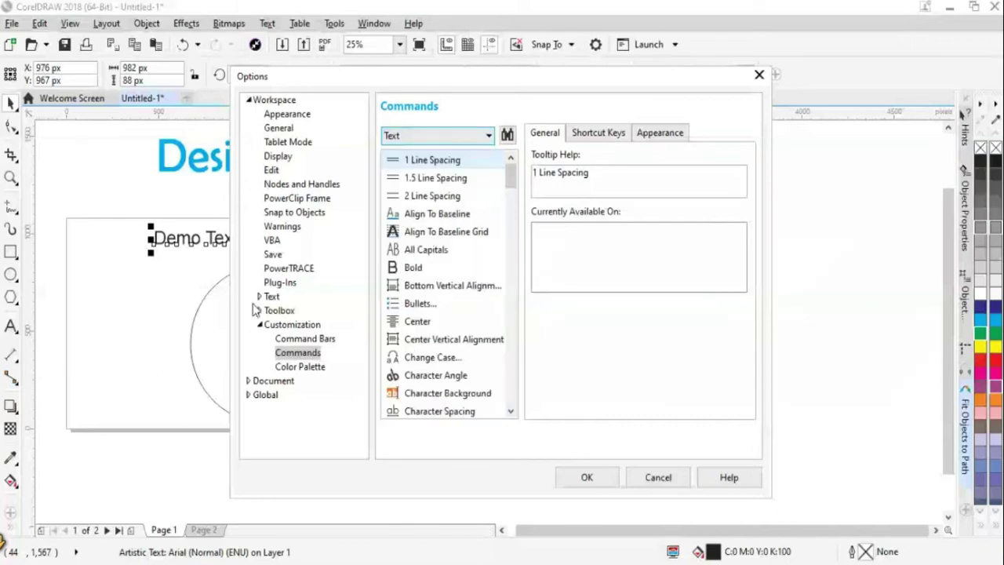
left_click(260, 297)
left_click(260, 297)
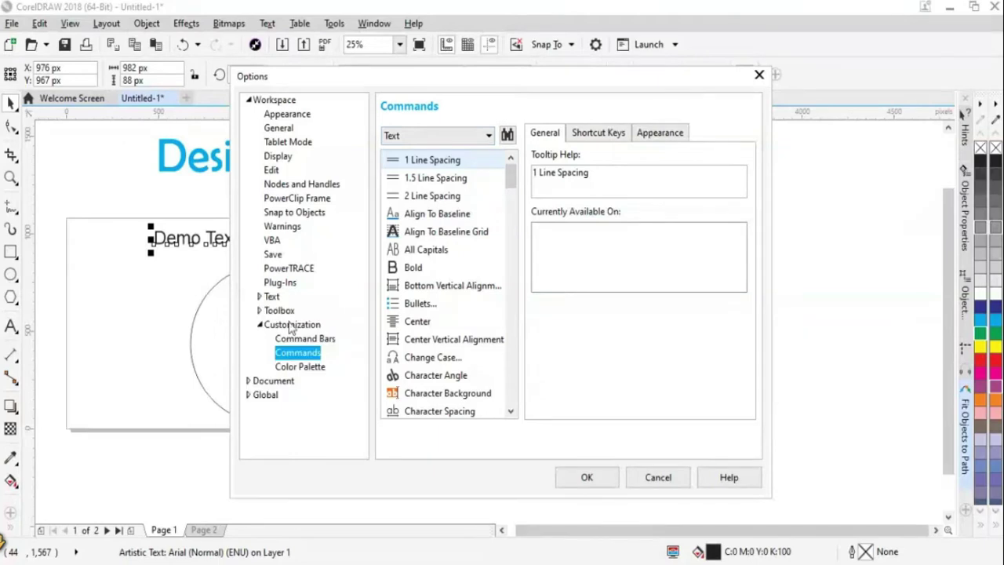
left_click(471, 136)
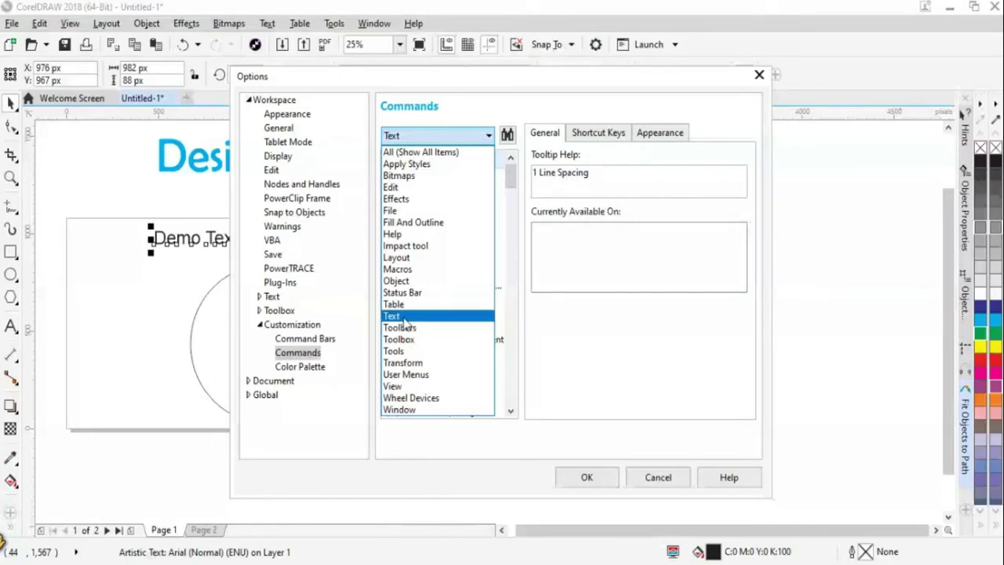
left_click(404, 320)
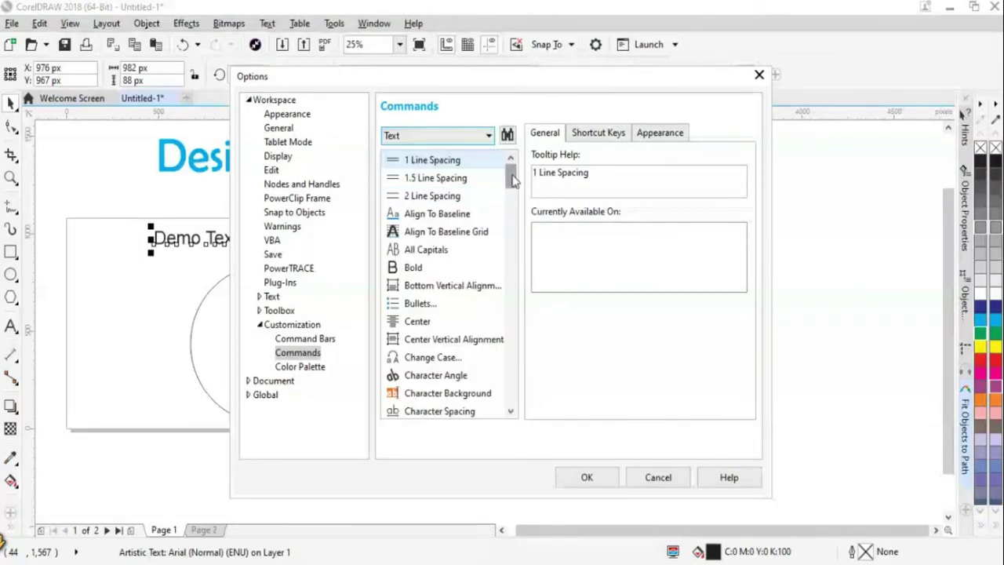
left_click_drag(511, 180, 510, 292)
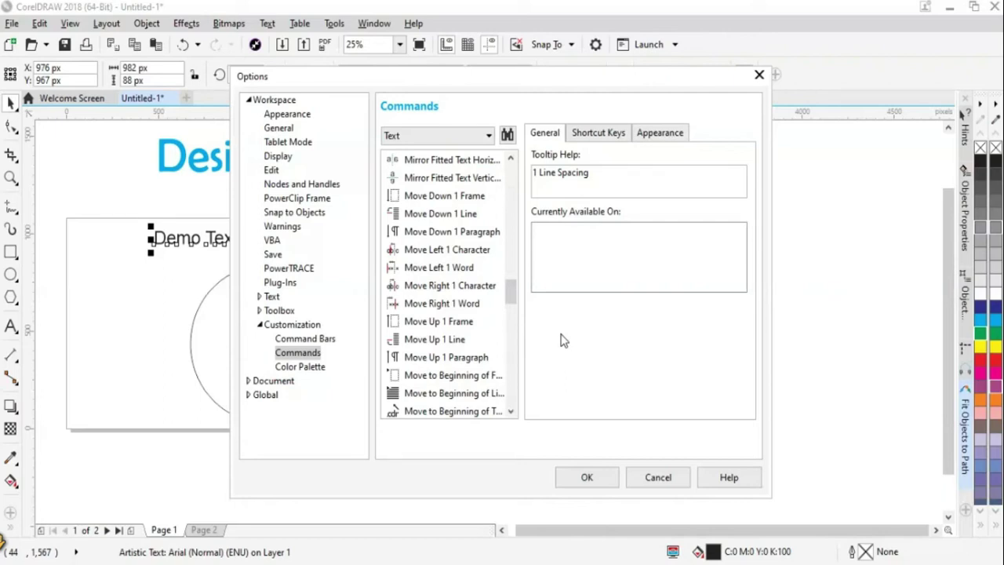
key("Escape")
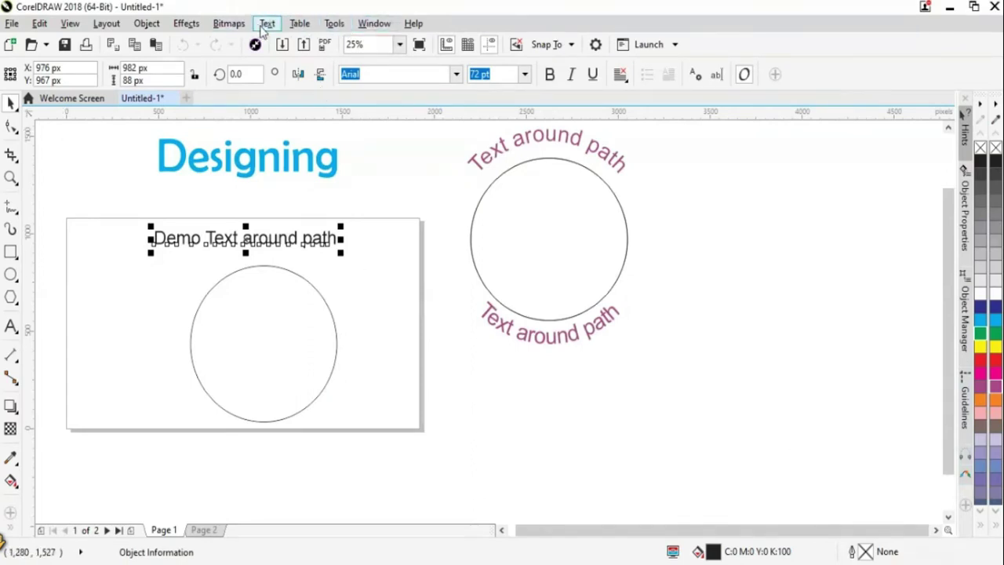
left_click(329, 23)
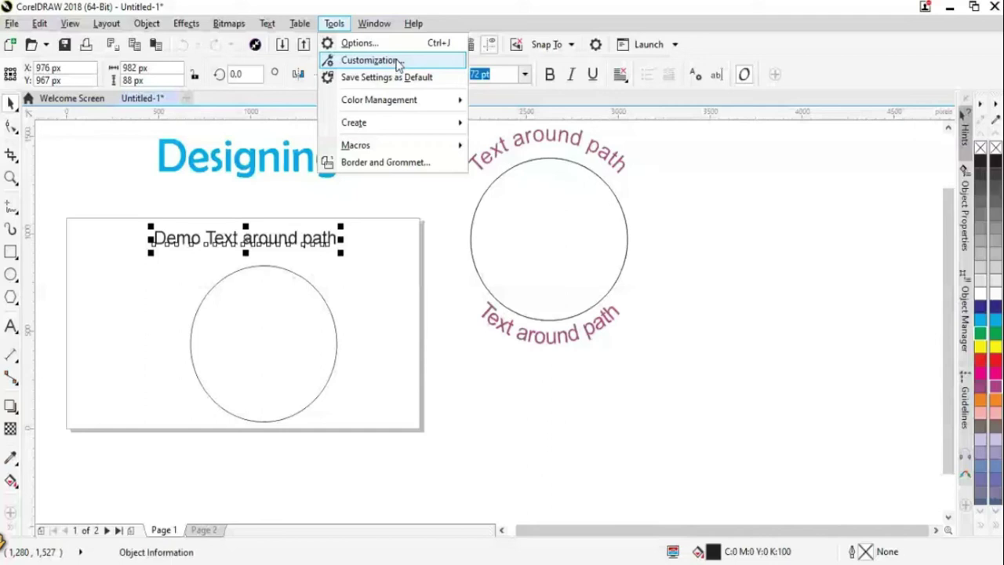
left_click(368, 61)
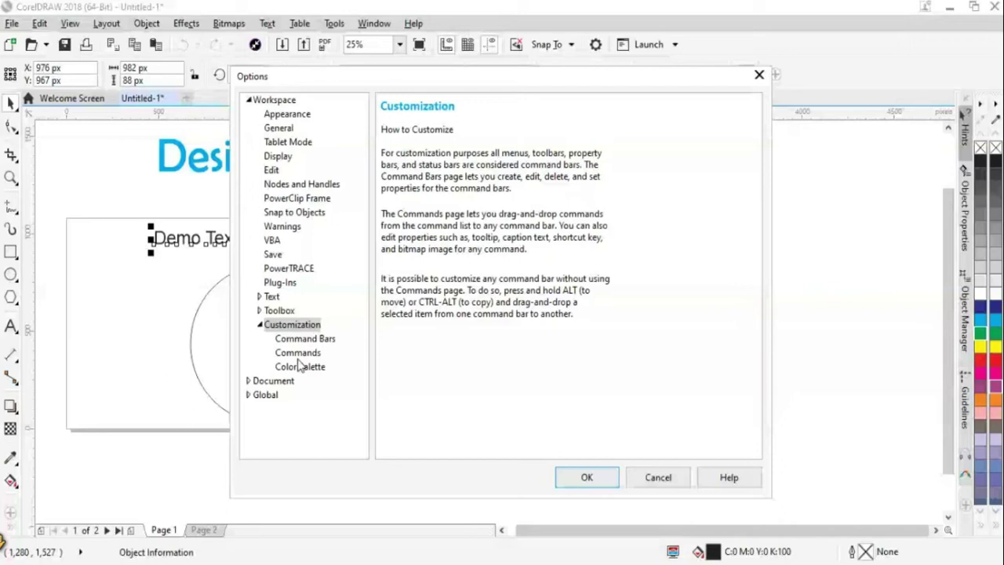
left_click(300, 355)
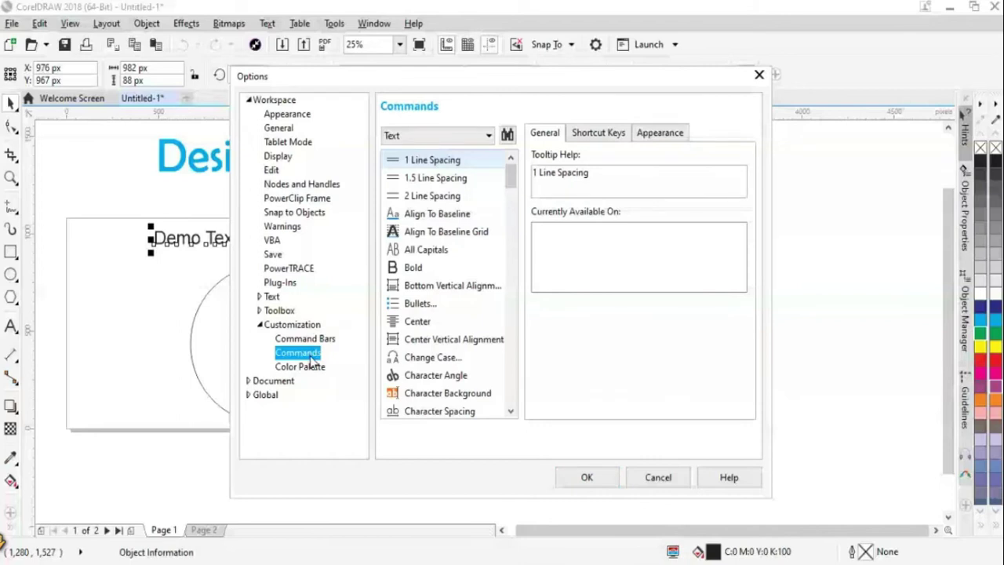
left_click(437, 135)
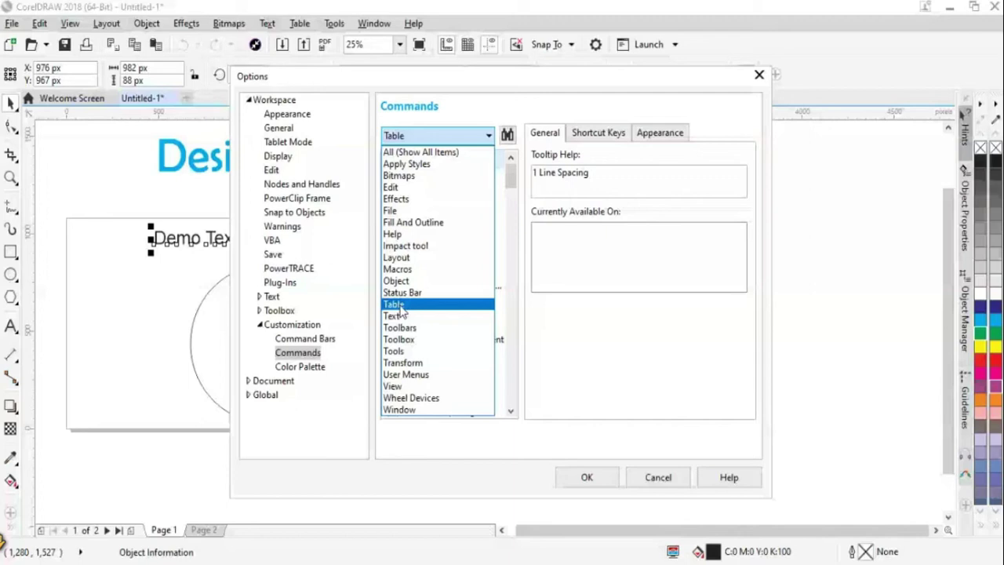
left_click(396, 315)
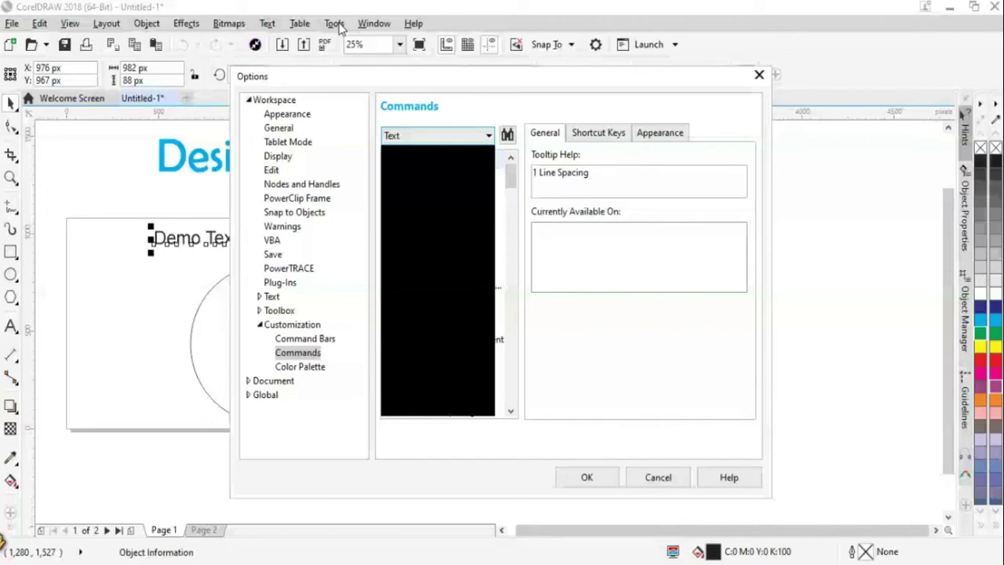
left_click(337, 25)
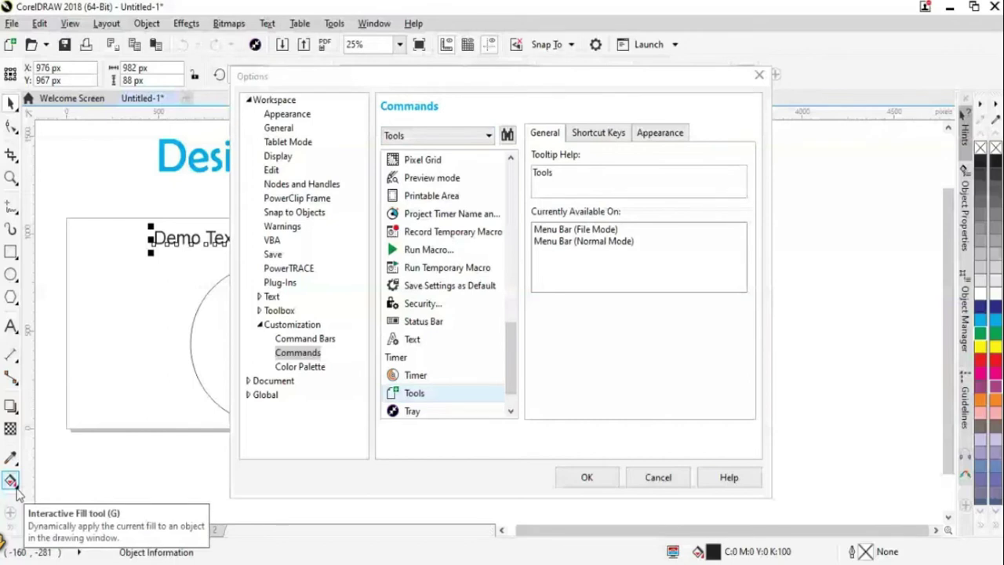
left_click(16, 488)
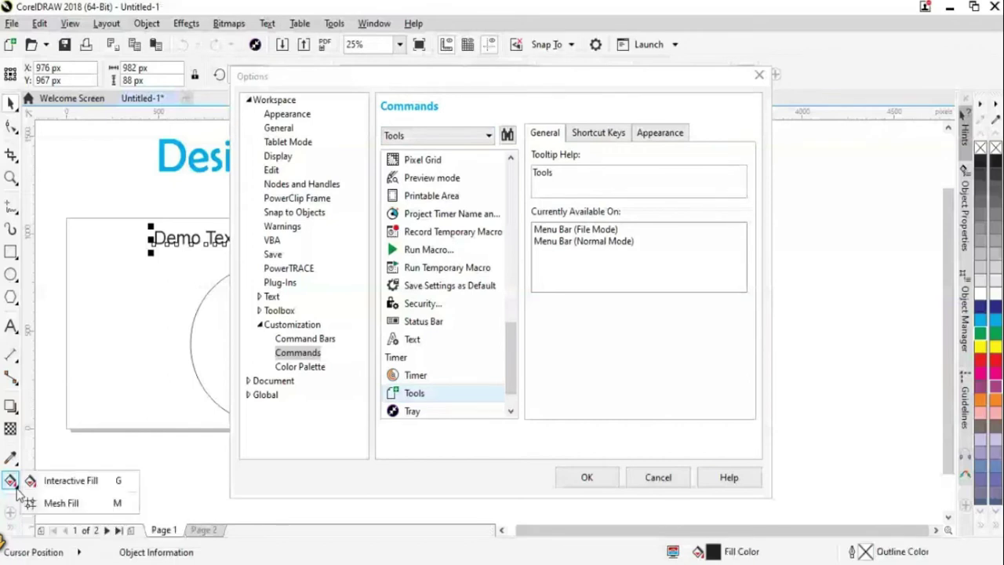
left_click(674, 488)
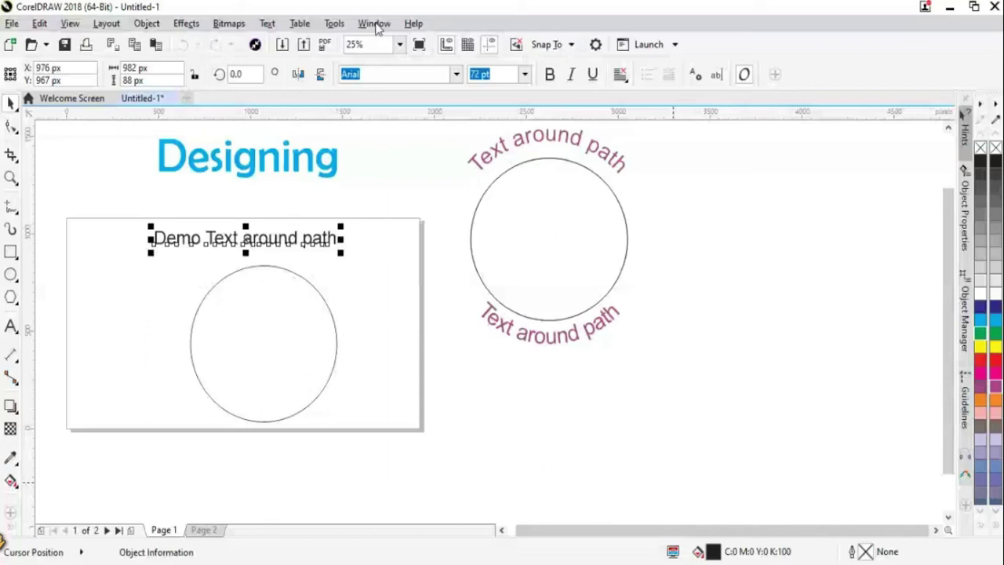
- Review the Workspace and Dockers submenus under the Window menu, then move on to Tools
left_click(375, 24)
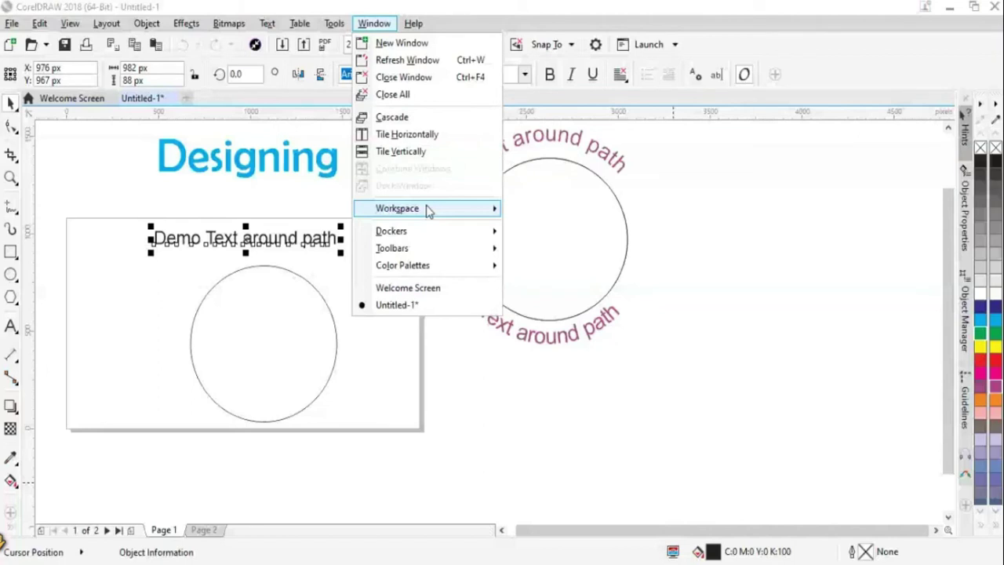
mouse_move(429, 212)
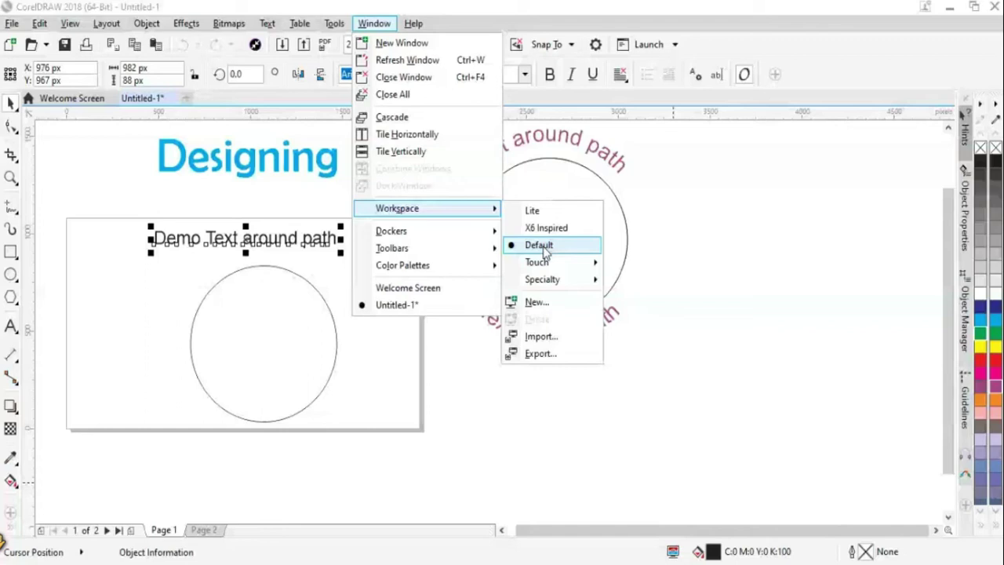
mouse_move(412, 237)
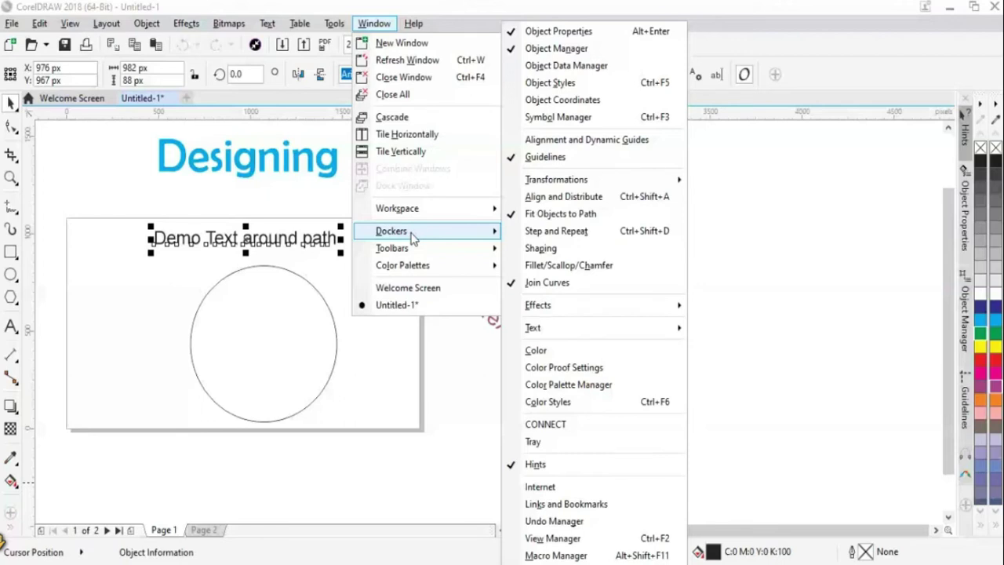
mouse_move(337, 24)
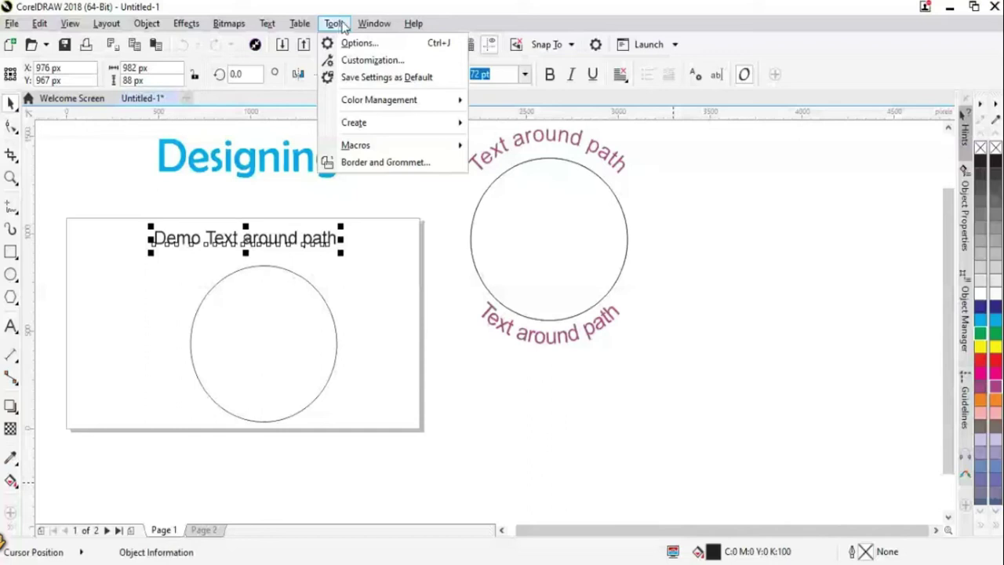
- Browse the Text category in Options > Customization > Commands, then close the Options dialog
left_click(372, 59)
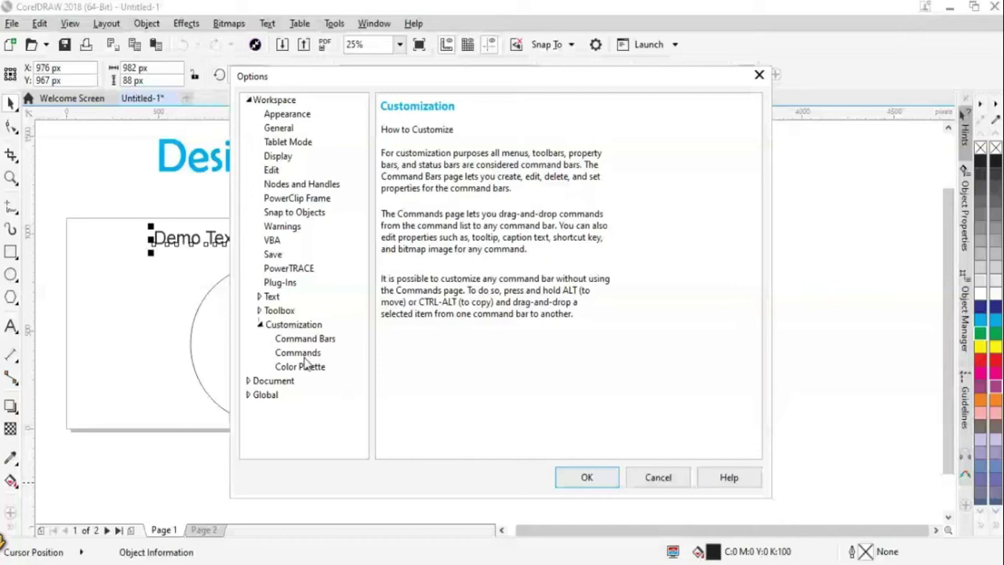
left_click(305, 357)
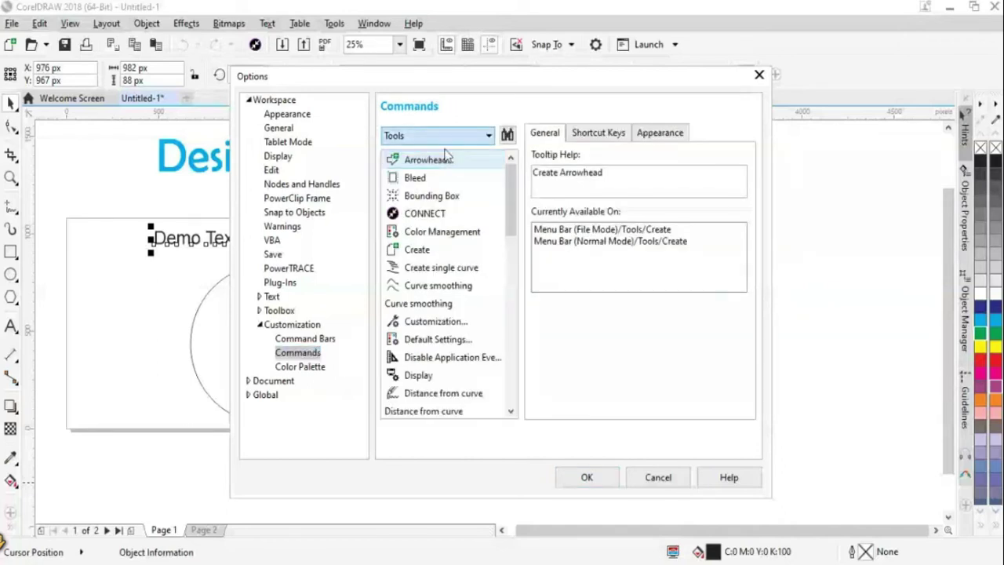
left_click(445, 141)
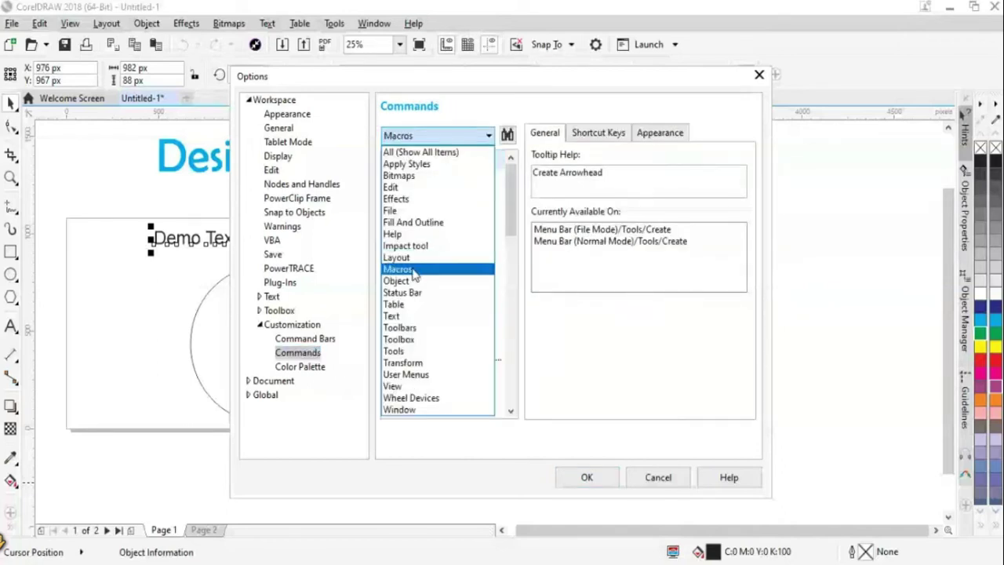
left_click(404, 318)
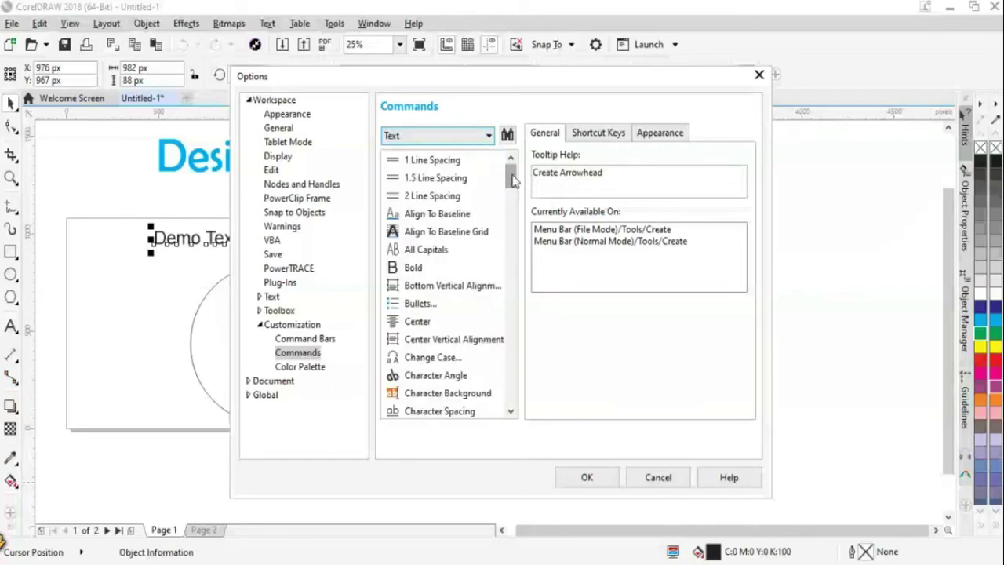
left_click_drag(513, 180, 509, 315)
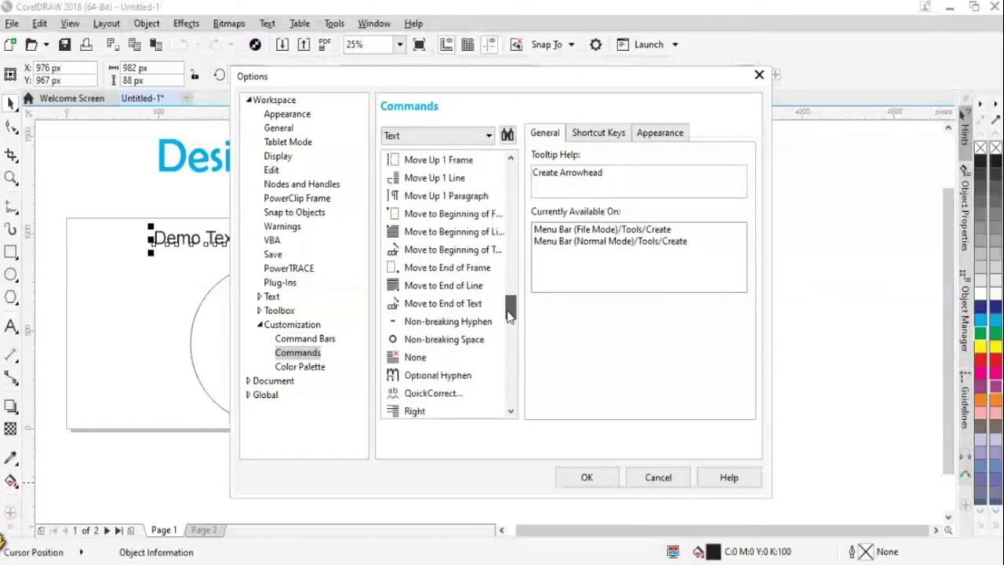
mouse_move(509, 315)
left_mouse_down()
mouse_move(511, 336)
mouse_move(504, 329)
left_mouse_up()
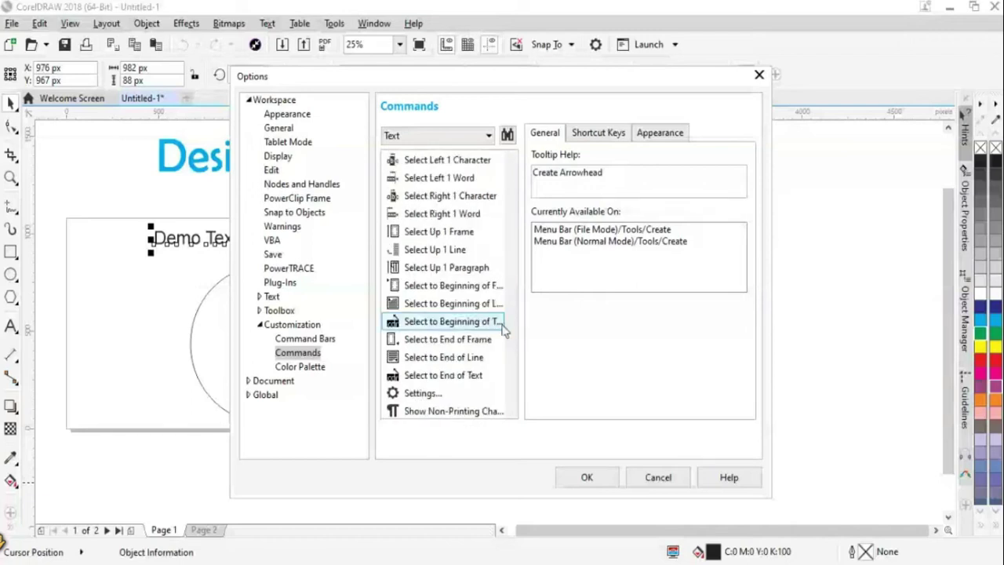
key("Escape")
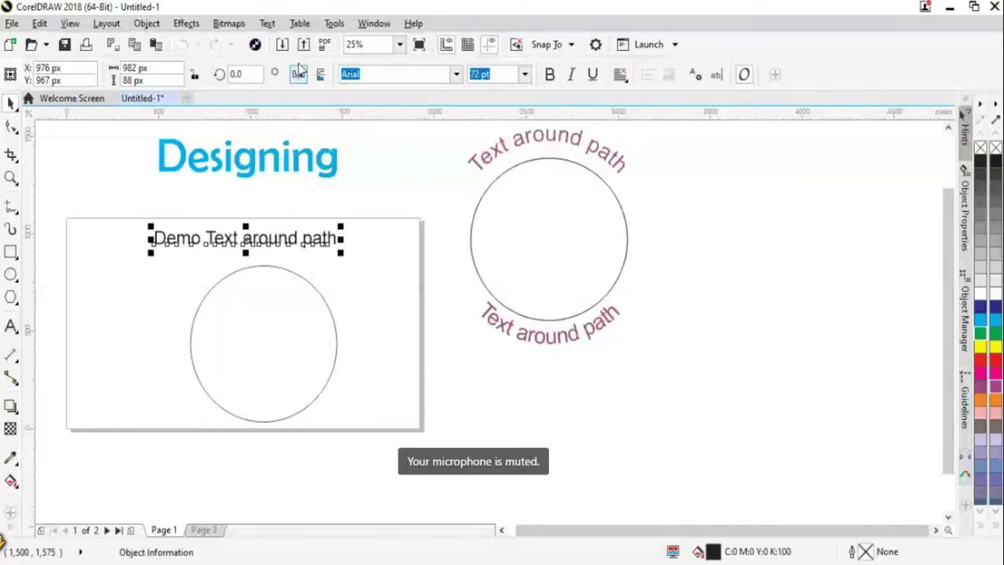
- Scroll the canvas to show the red and black examples, checking the Text, Window and Help menus
left_click(267, 23)
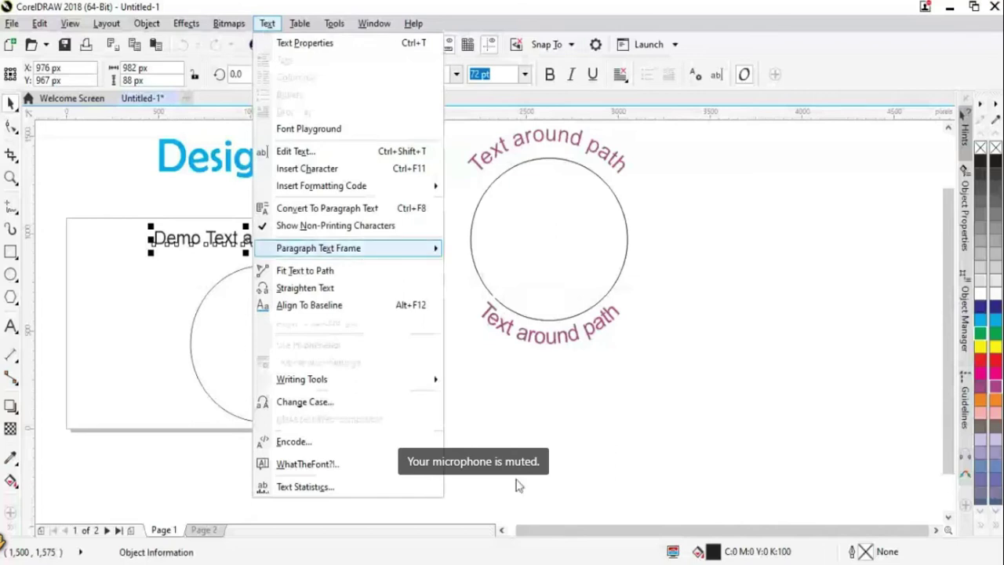
left_click(515, 448)
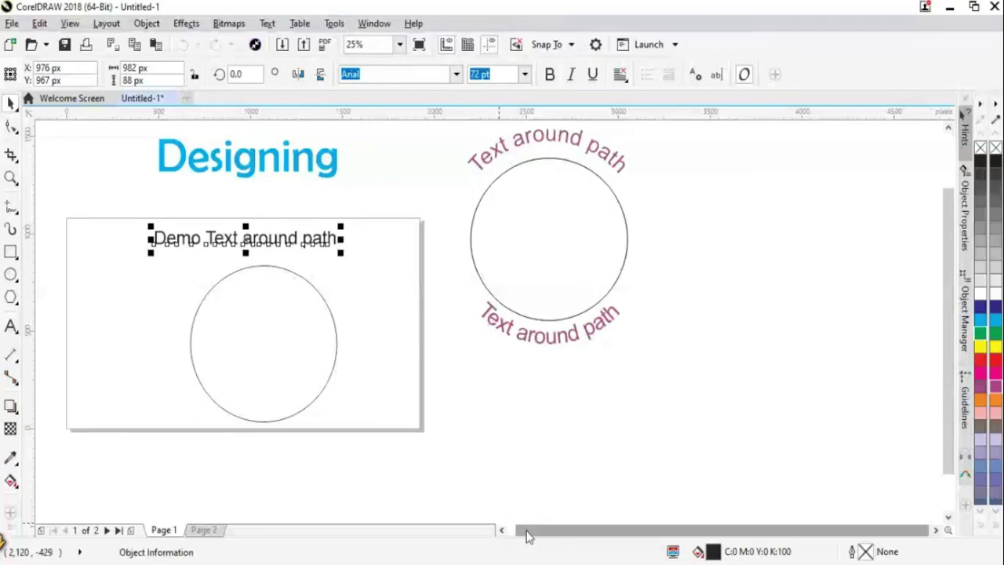
scroll(527, 535, "left", 3)
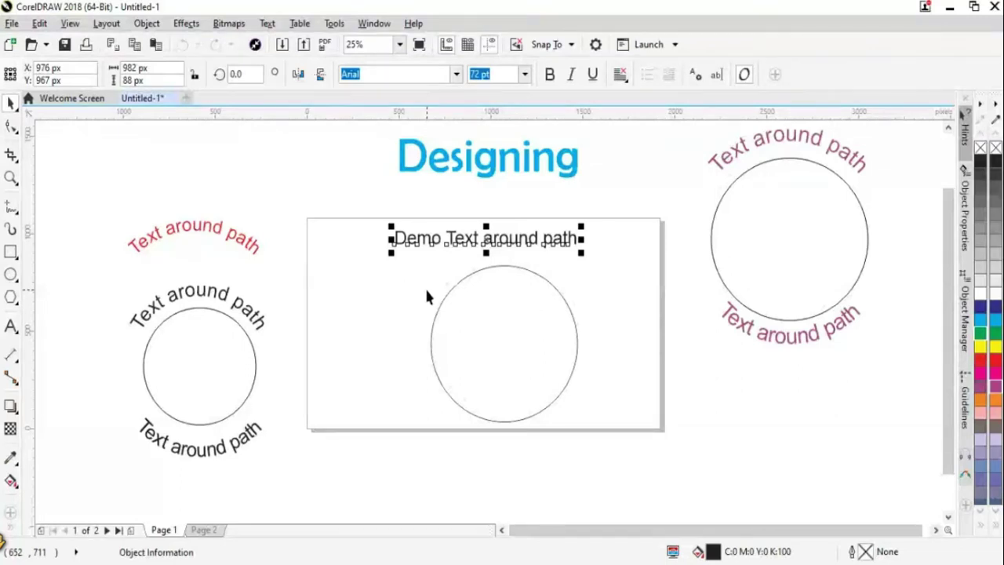
left_click(370, 25)
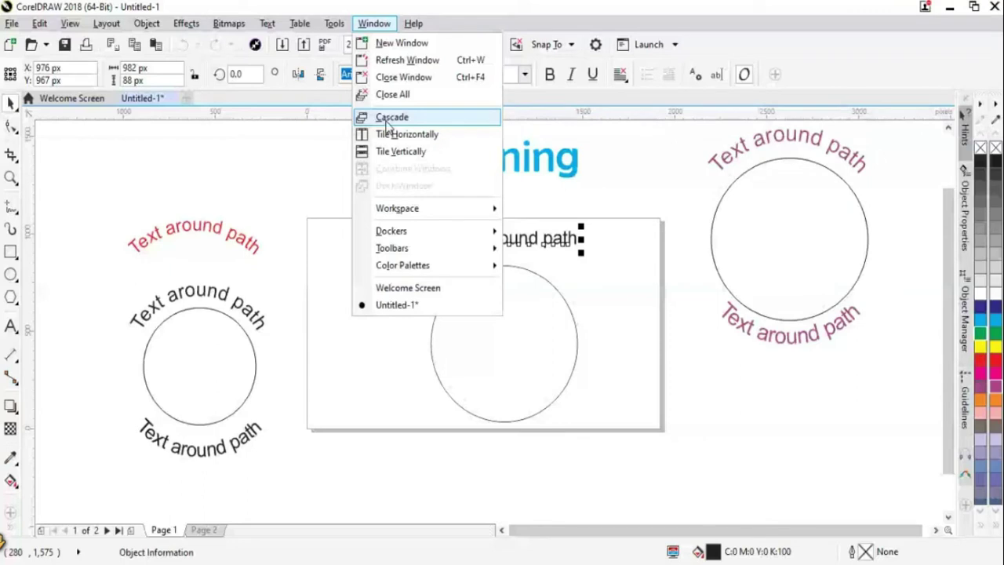
key("Escape")
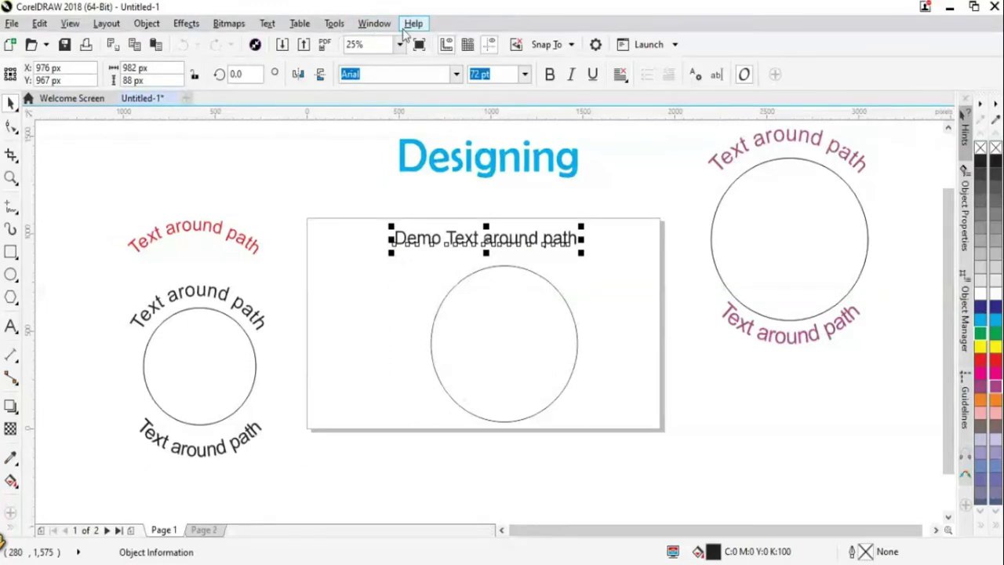
left_click(407, 26)
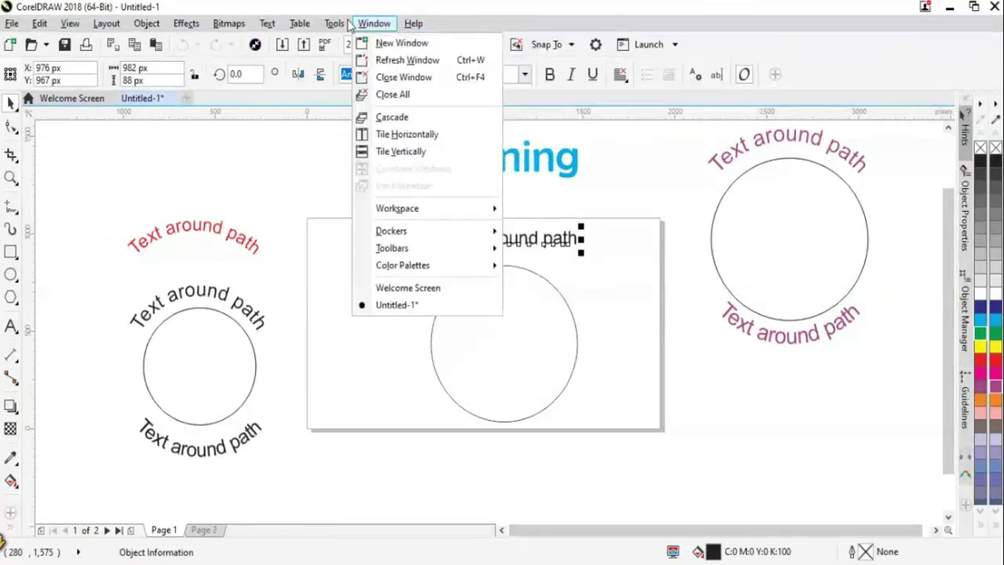
- Open Tools > Customization on the Commands page listing the Text commands
mouse_move(334, 23)
left_click(369, 60)
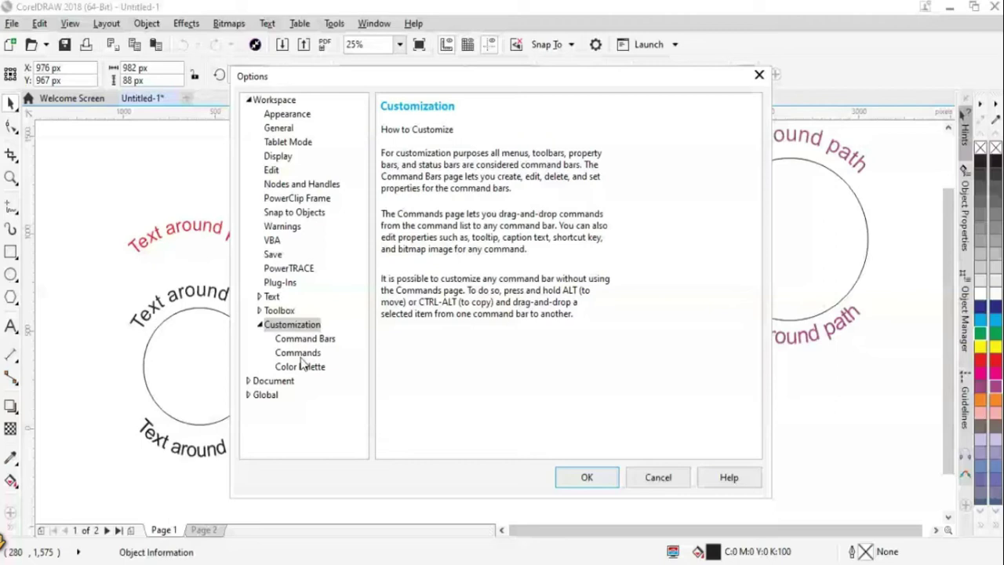
left_click(298, 353)
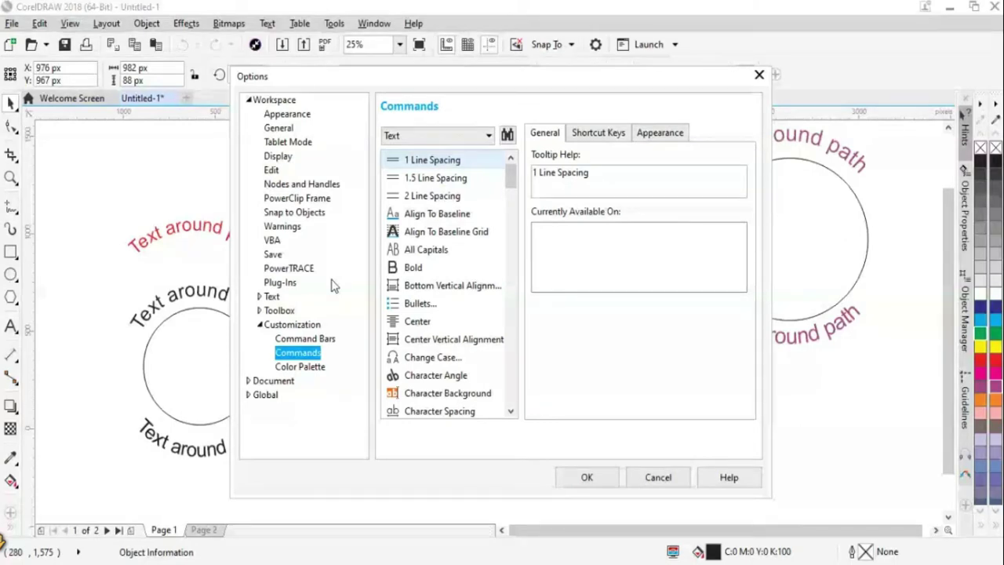
- Scroll the Commands list down and back up, then dismiss the Options dialog
left_click_drag(511, 176, 524, 306)
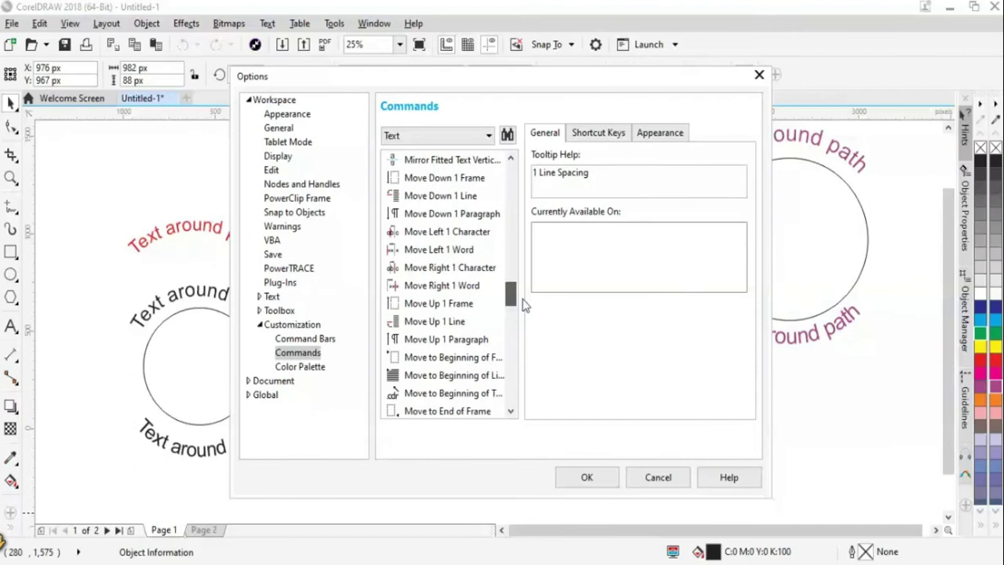
left_click_drag(522, 299, 516, 285)
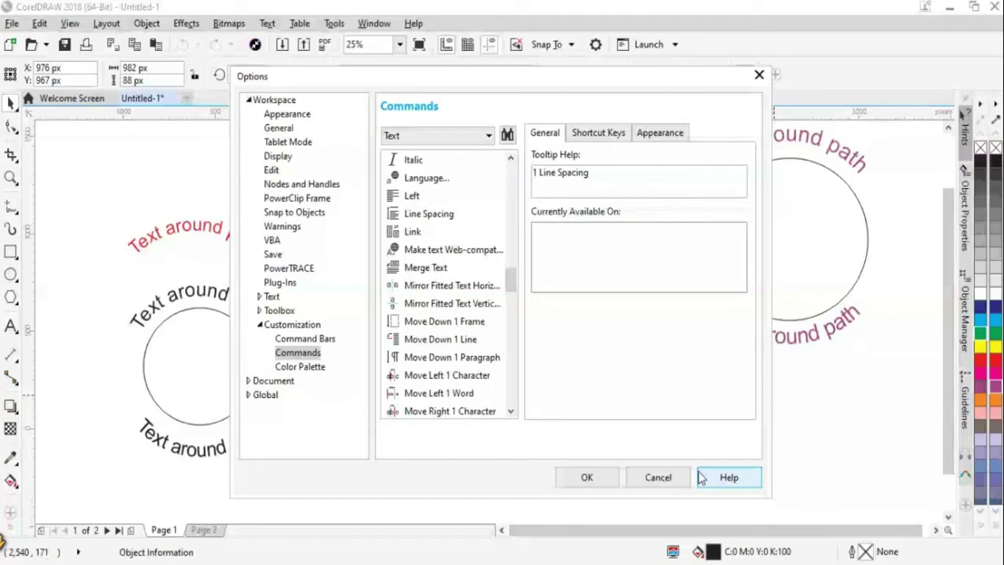
key("Escape")
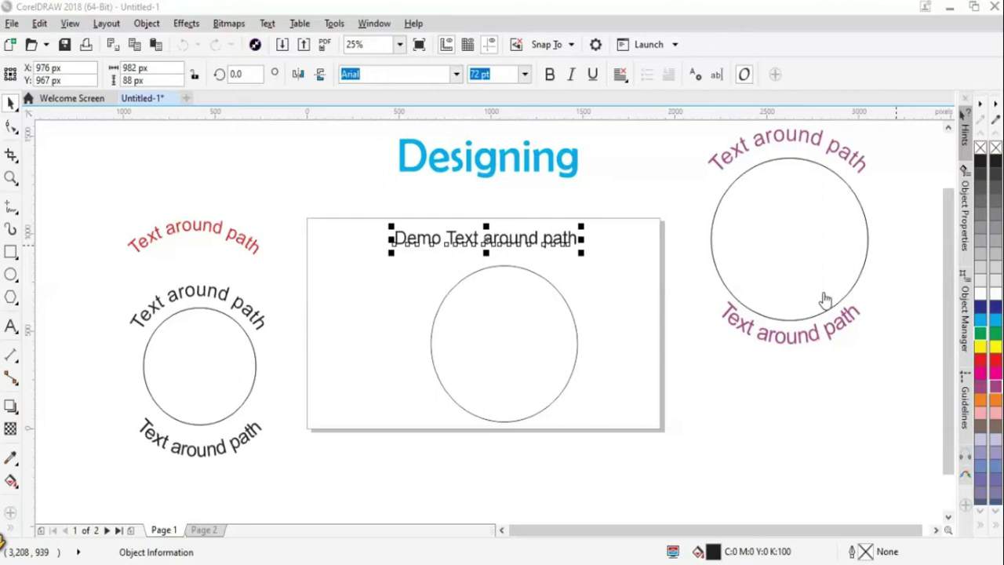
- Look through the Window menu, then move over to Tools > Customization
left_click(374, 23)
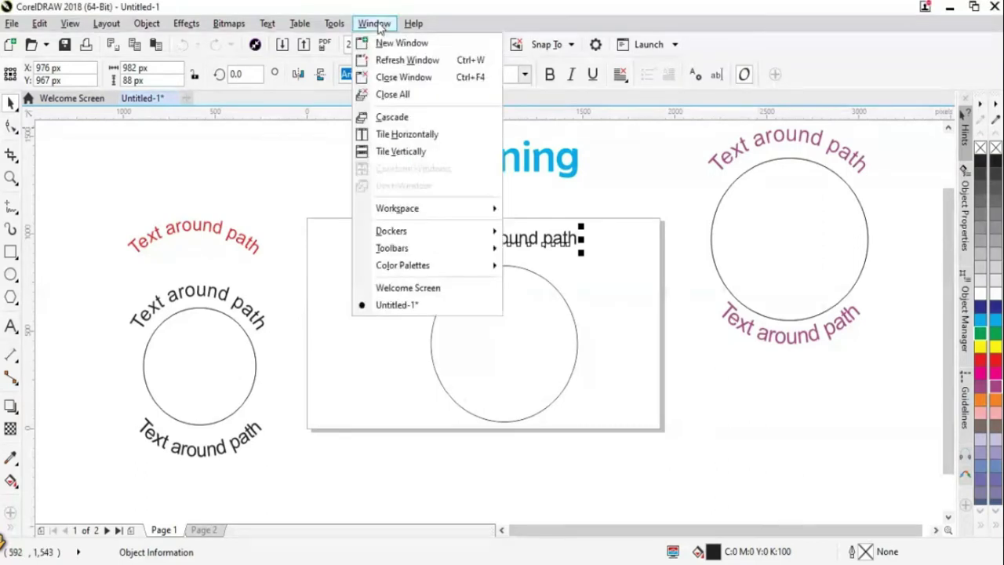
mouse_move(348, 28)
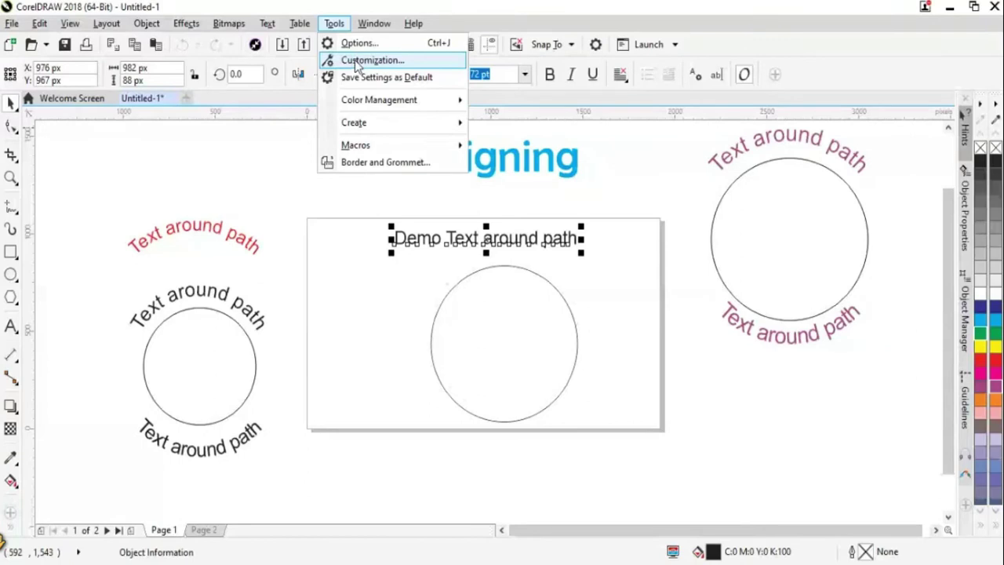
- Reopen Options > Customization > Commands with the Text command category selected
left_click(369, 60)
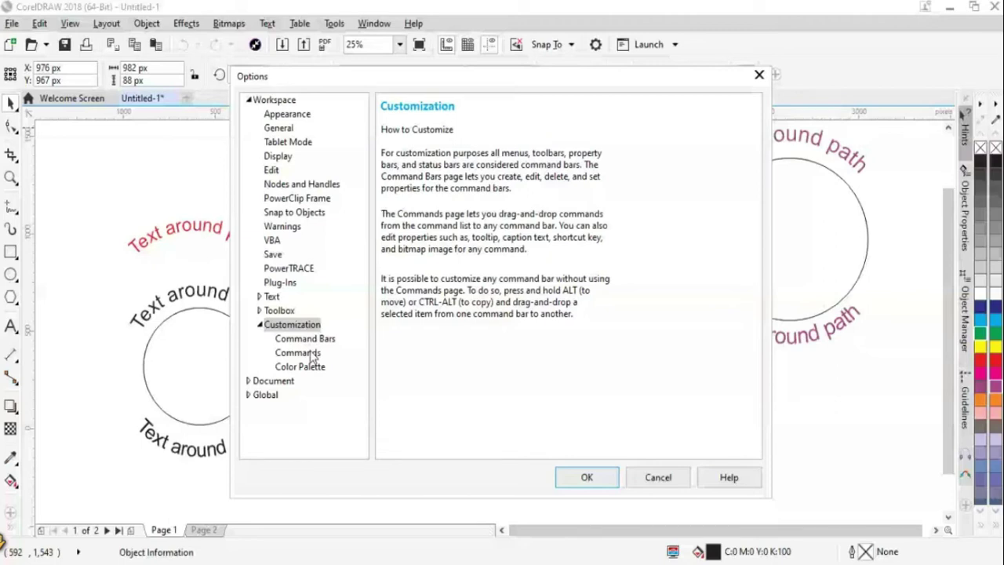
left_click(298, 353)
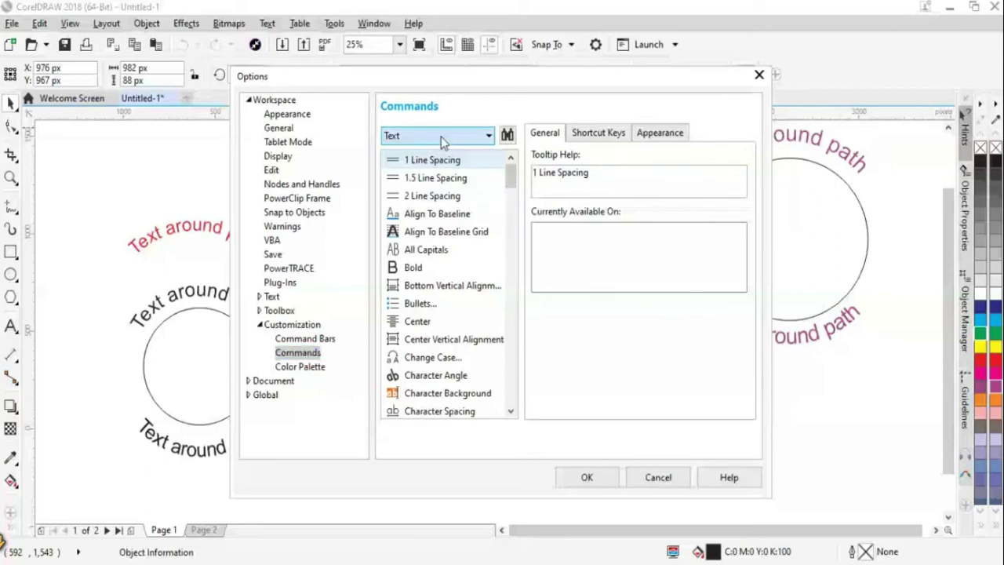
left_click(440, 137)
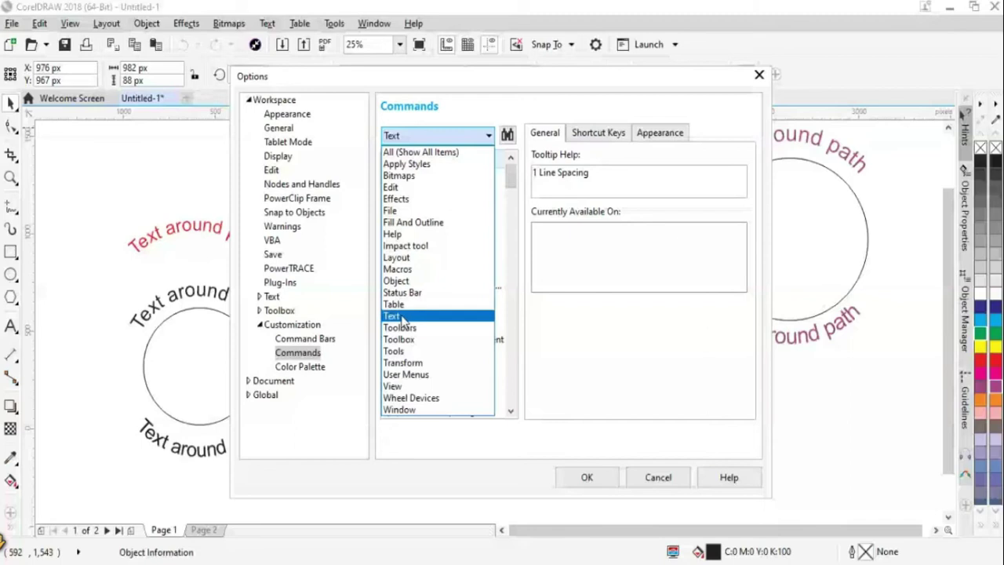
left_click(402, 317)
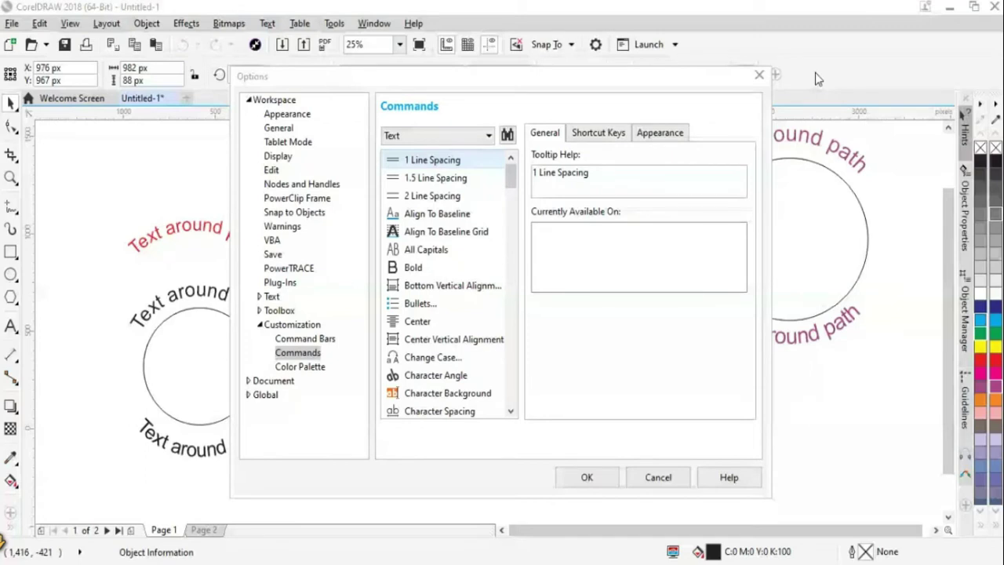
- Close the Options dialog, toggle the Text menu, and click empty canvas to deselect everything
left_click(757, 77)
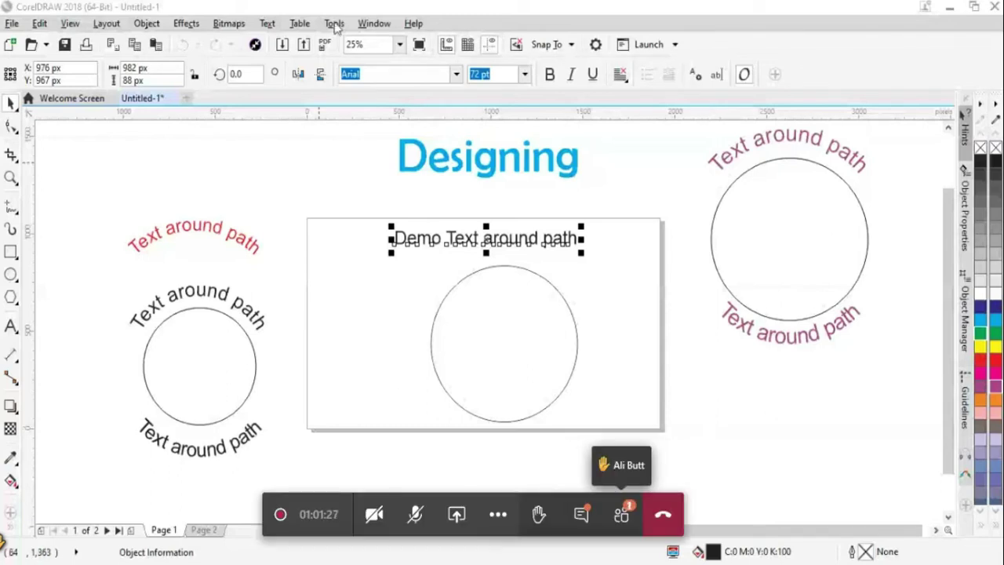
left_click(267, 24)
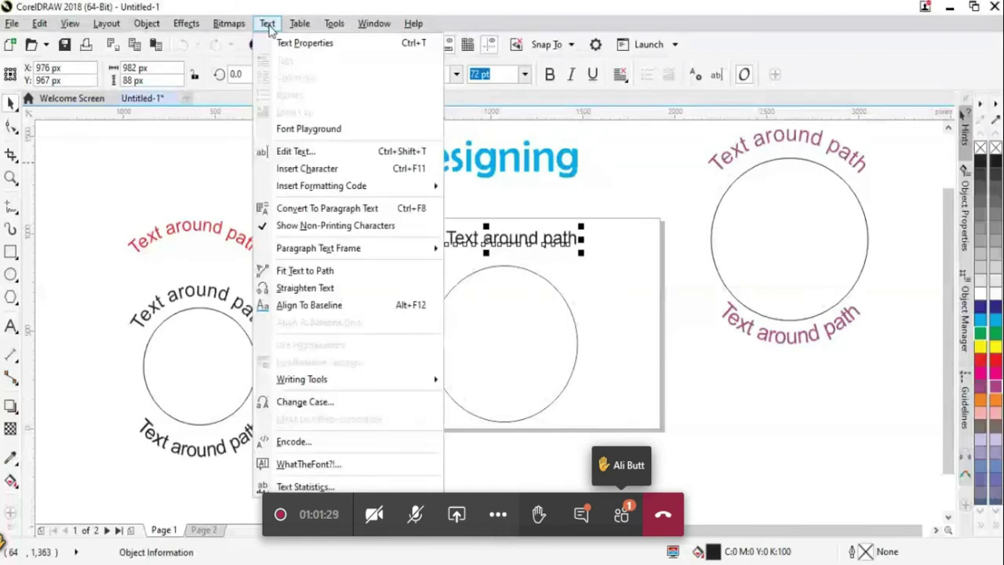
left_click(267, 23)
left_click(266, 23)
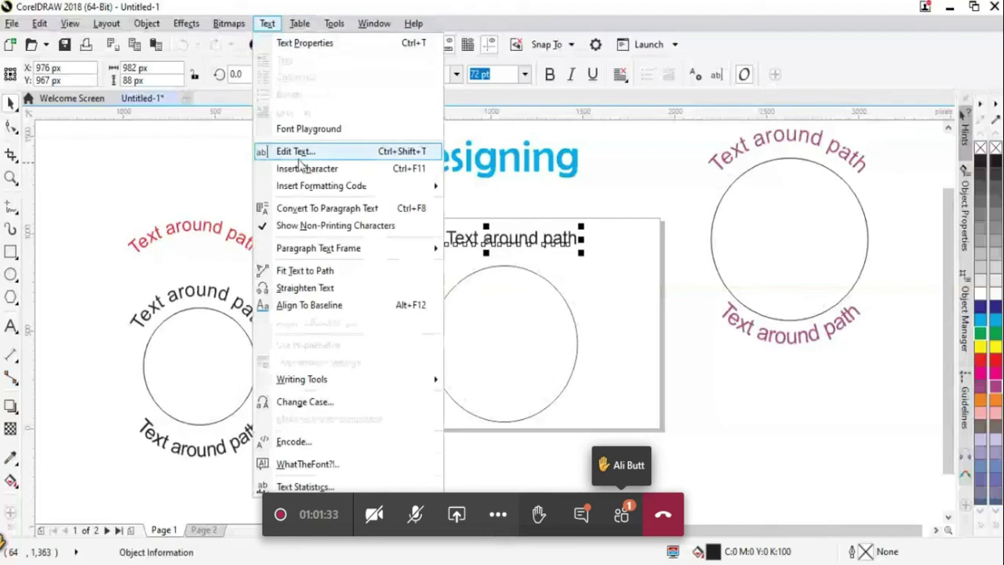
left_click(632, 414)
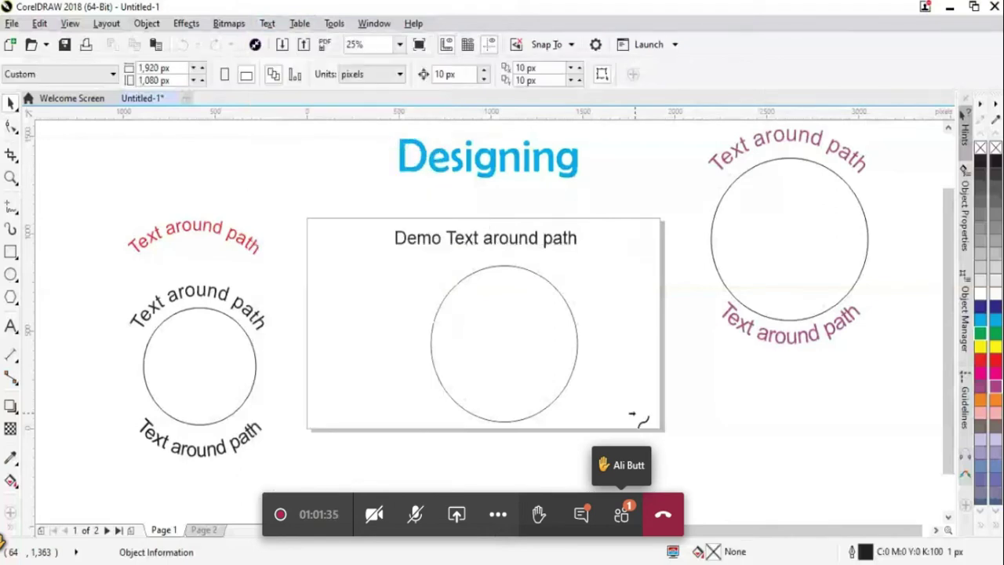
- Fit 'Demo Text around path' along the circle's top arc and select the resulting object
left_click(509, 269)
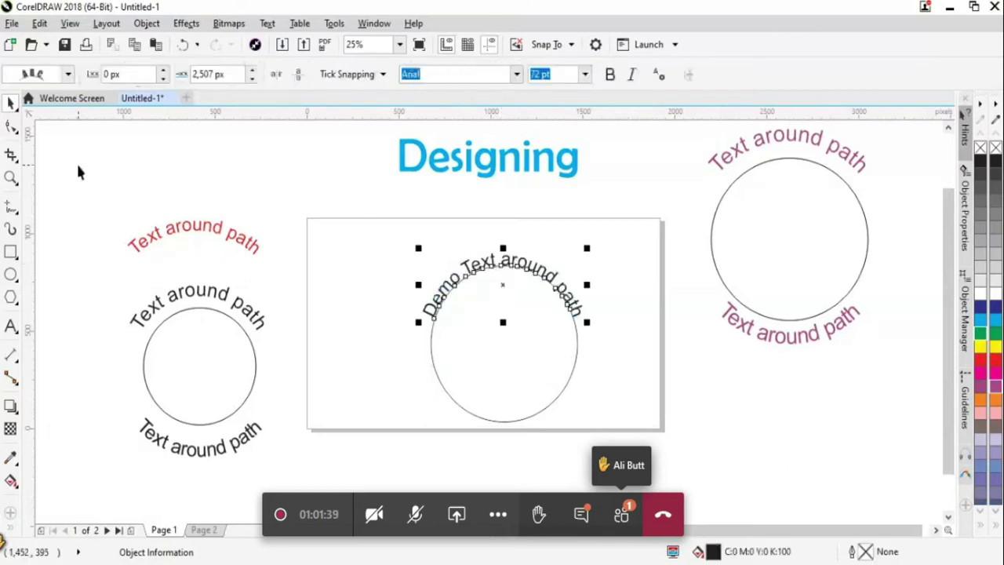
left_click(636, 383)
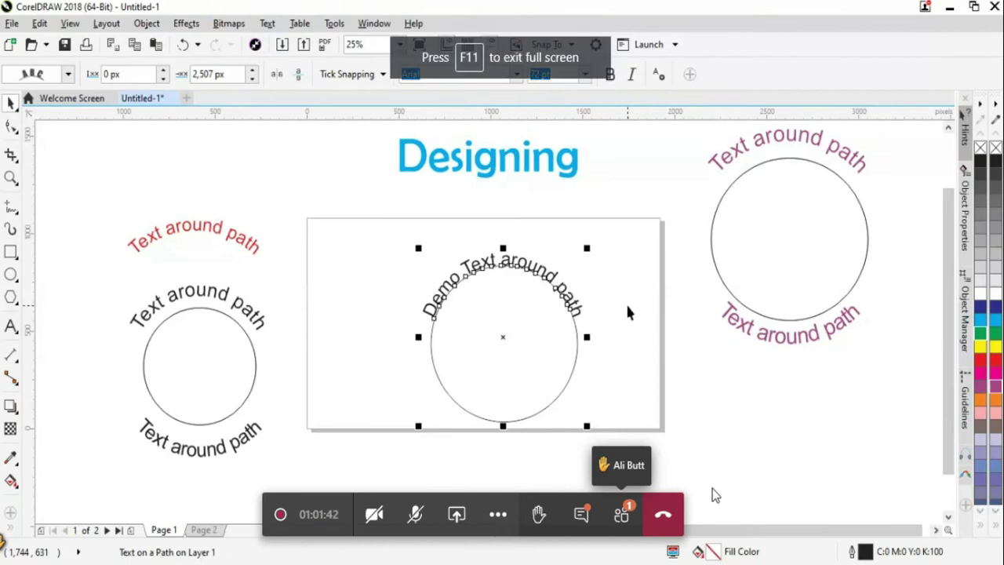
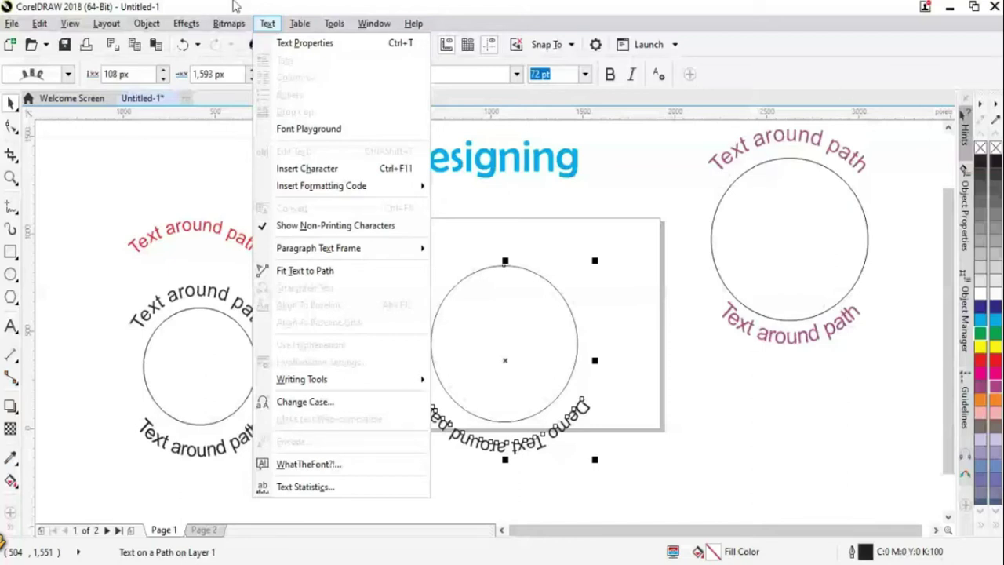
- Delete the circle along with its curved 'Demo Text around path' text, leaving the middle page blank
left_click(730, 478)
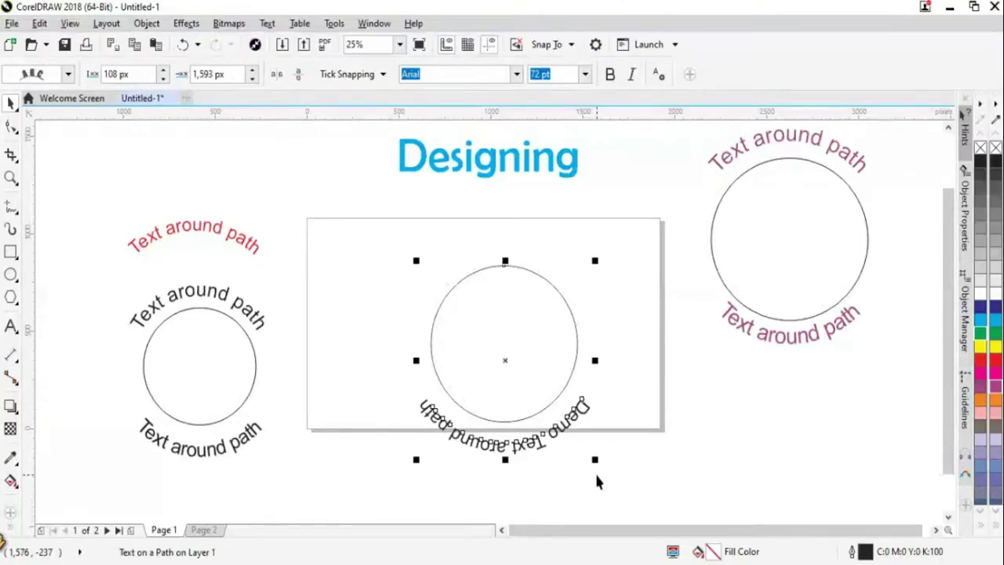
left_click(375, 400)
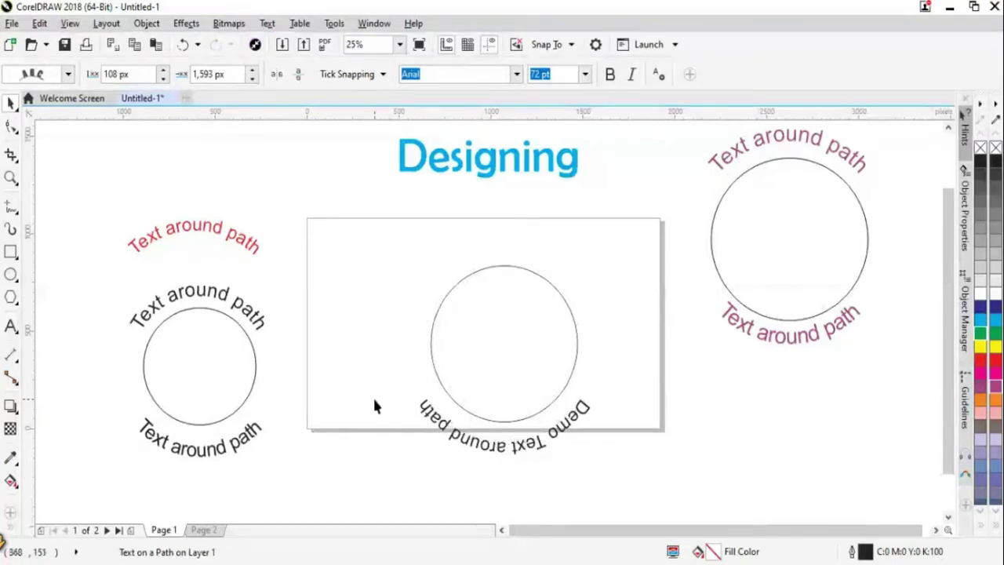
key("Delete")
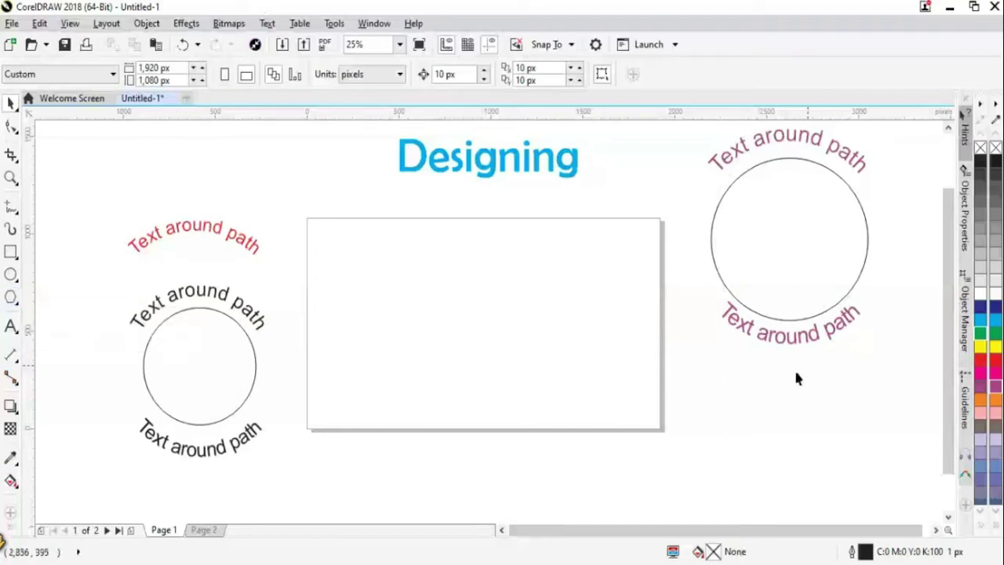
left_click(774, 329)
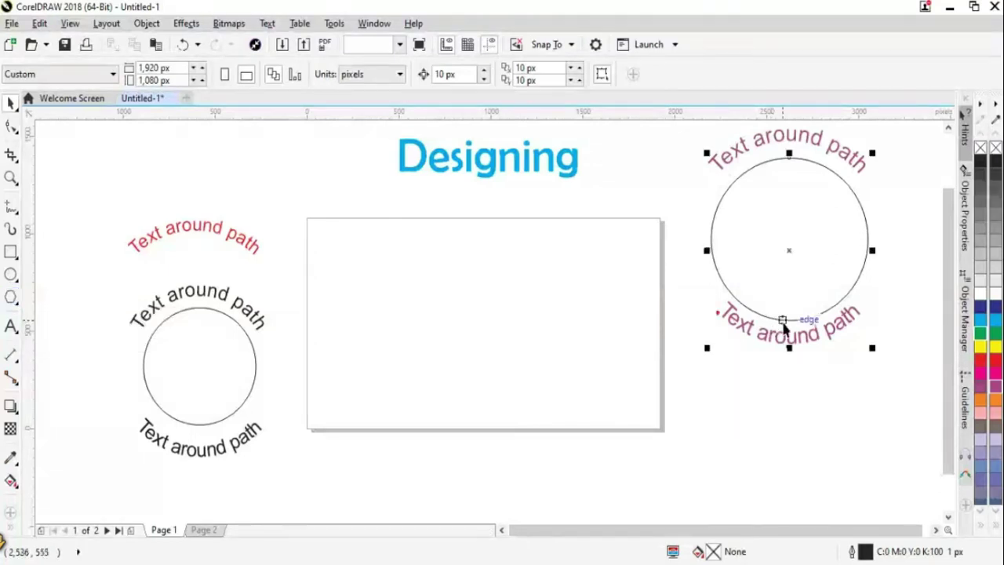
left_click(156, 363)
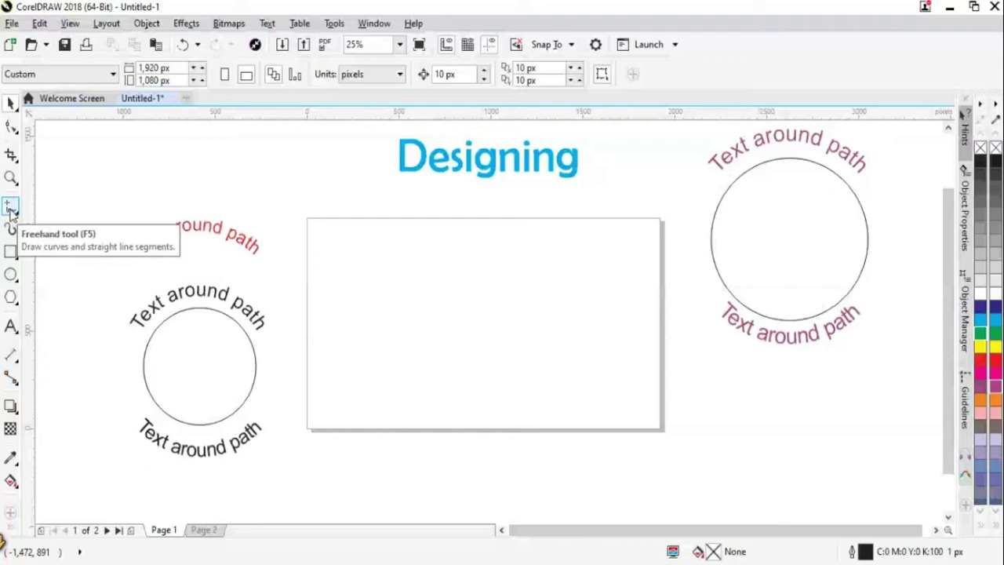
- Draw a first wavy freehand curve across the page, then delete it
left_click(11, 210)
left_click(62, 139)
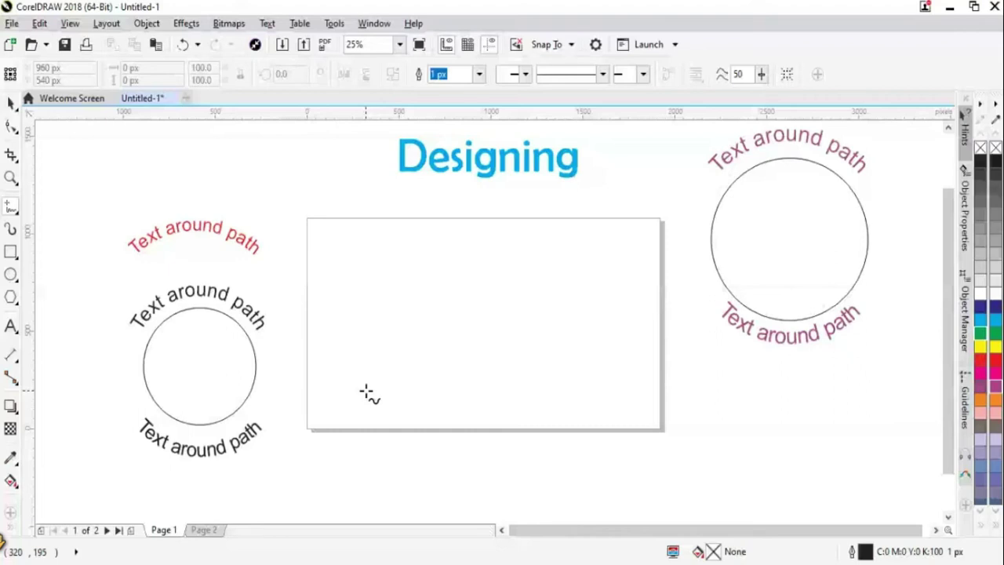
mouse_move(357, 370)
left_mouse_down()
mouse_move(401, 327)
mouse_move(474, 359)
mouse_move(506, 361)
mouse_move(547, 346)
mouse_move(584, 294)
left_mouse_up()
key("space")
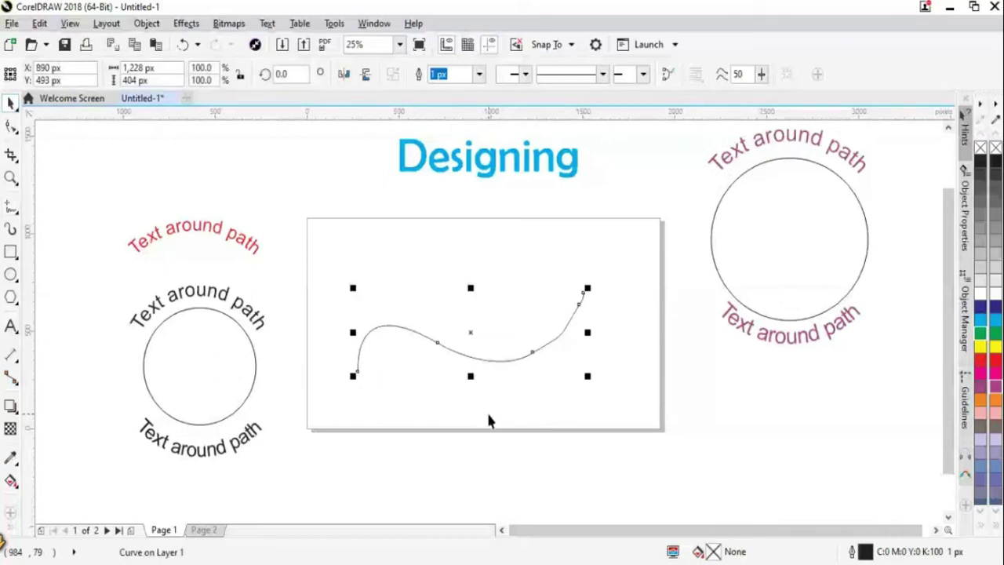
left_click(488, 422)
left_click(538, 350)
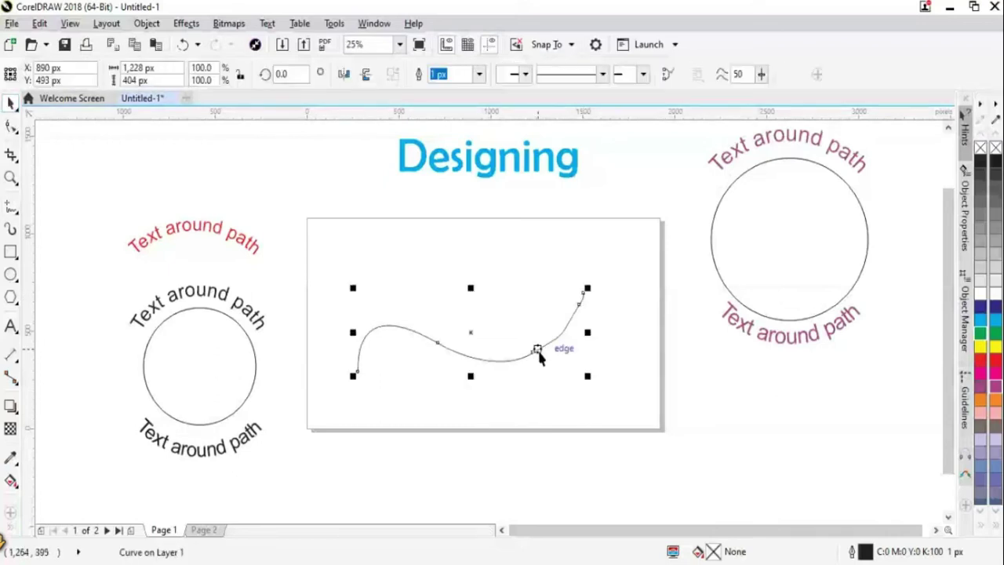
key("Delete")
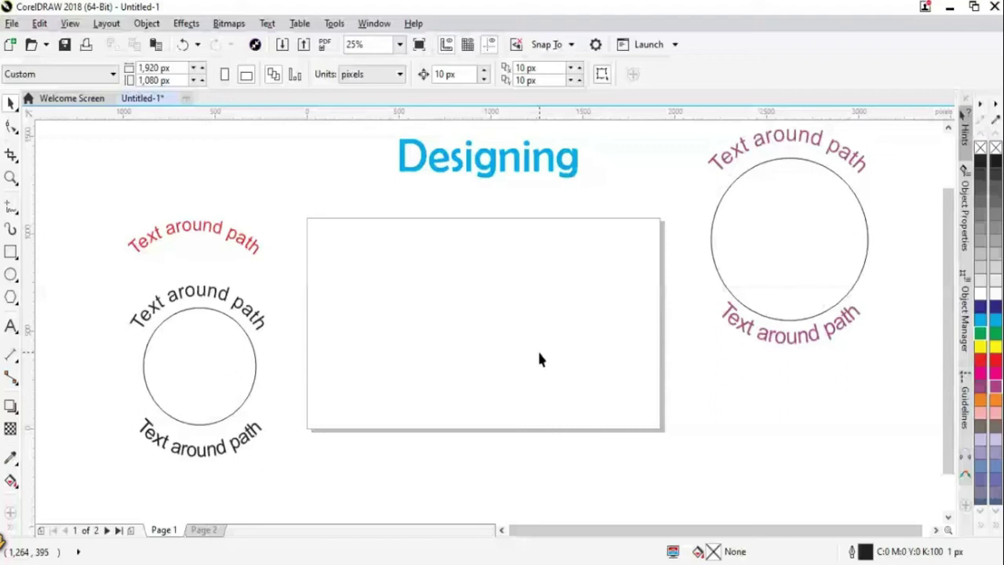
- Redraw a smooth S-shaped freehand curve below the Designing heading and deselect it
key("F5")
mouse_move(343, 363)
left_mouse_down()
mouse_move(522, 350)
mouse_move(618, 291)
mouse_move(620, 277)
left_mouse_up()
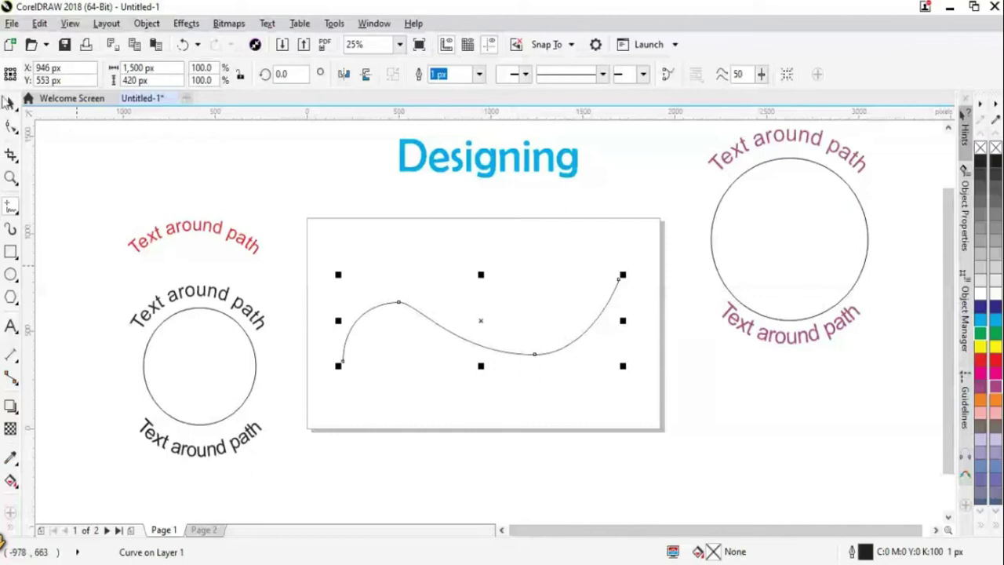
left_click(8, 101)
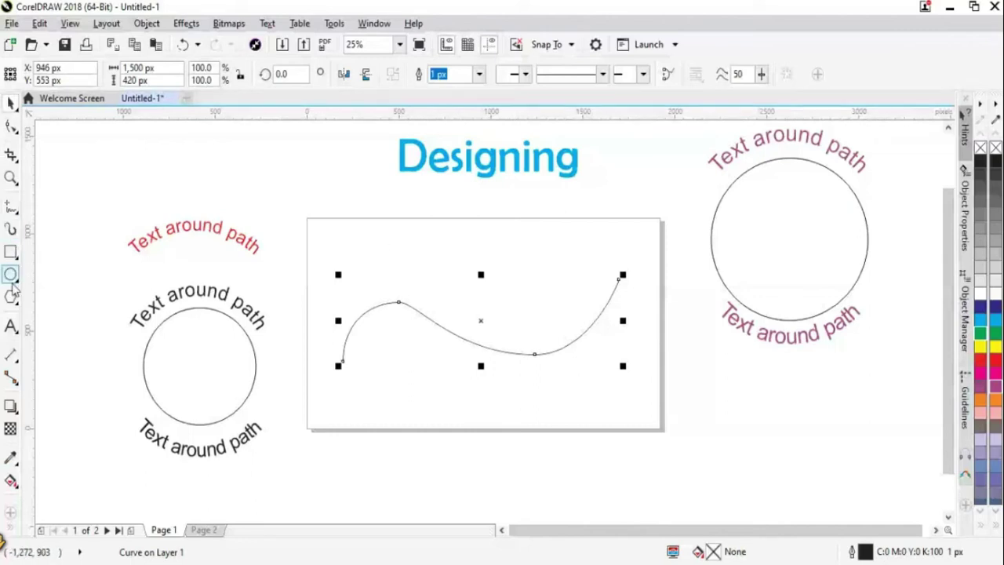
left_click(424, 236)
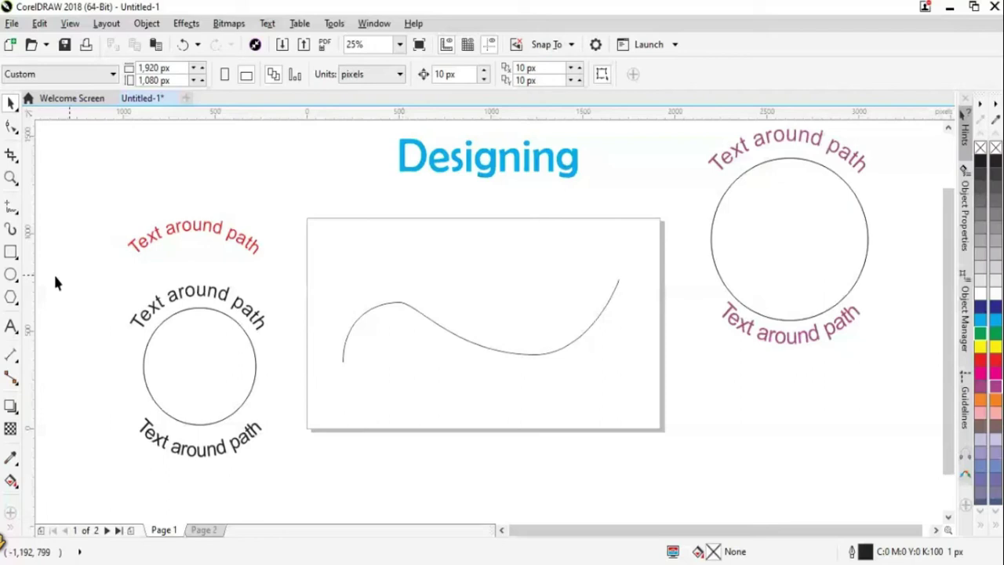
key("F8")
- Type 'text on freehand tool' above the S-curve and set it to 72 pt
left_click(375, 249)
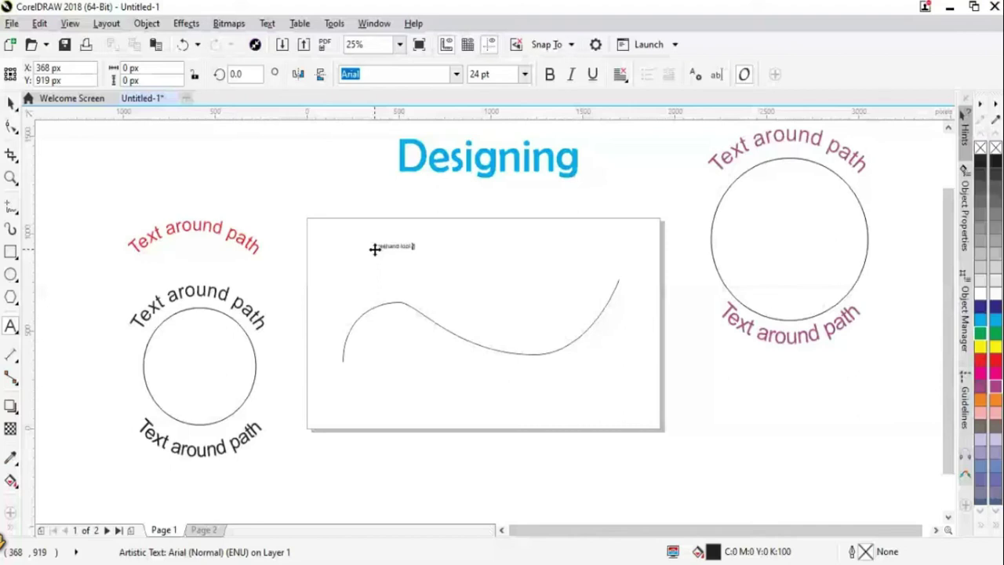
type(" with")
key("BackSpace")
key("BackSpace")
key("BackSpace")
key("BackSpace")
key("BackSpace")
key("BackSpace")
key("BackSpace")
key("BackSpace")
key("BackSpace")
key("BackSpace")
key("BackSpace")
key("BackSpace")
key("BackSpace")
key("BackSpace")
key("BackSpace")
key("BackSpace")
type("ee")
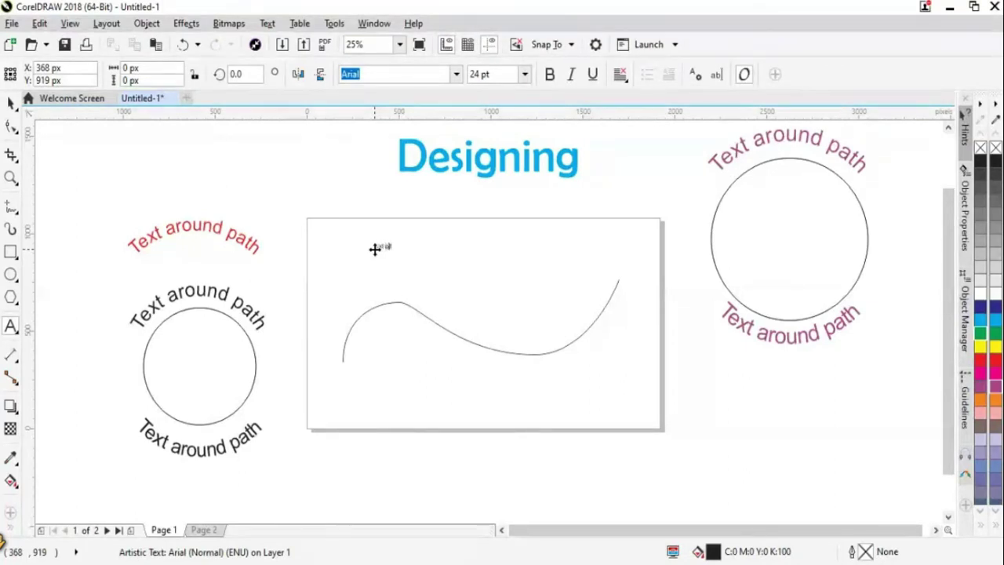
type(" on freehand tool")
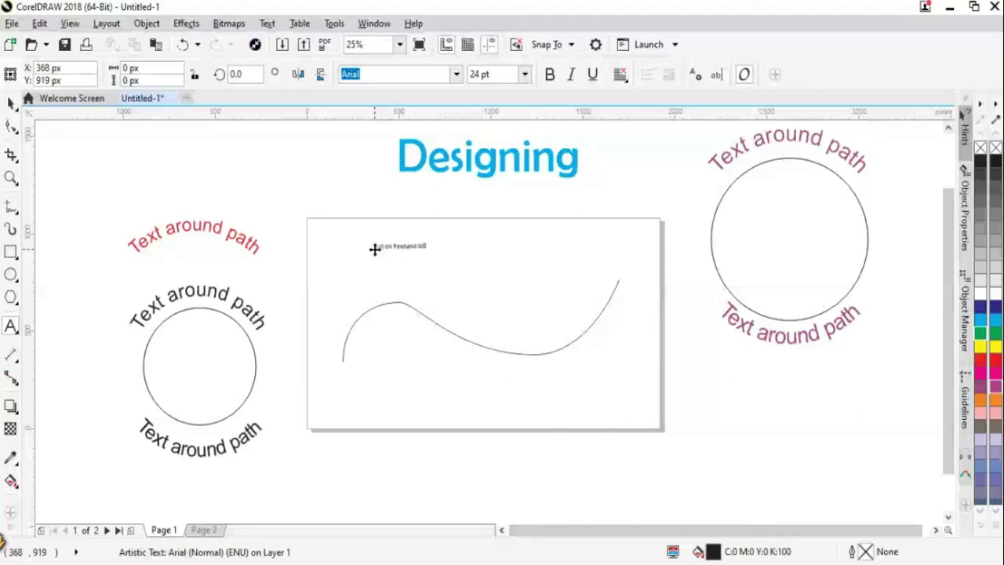
key("ctrl+space")
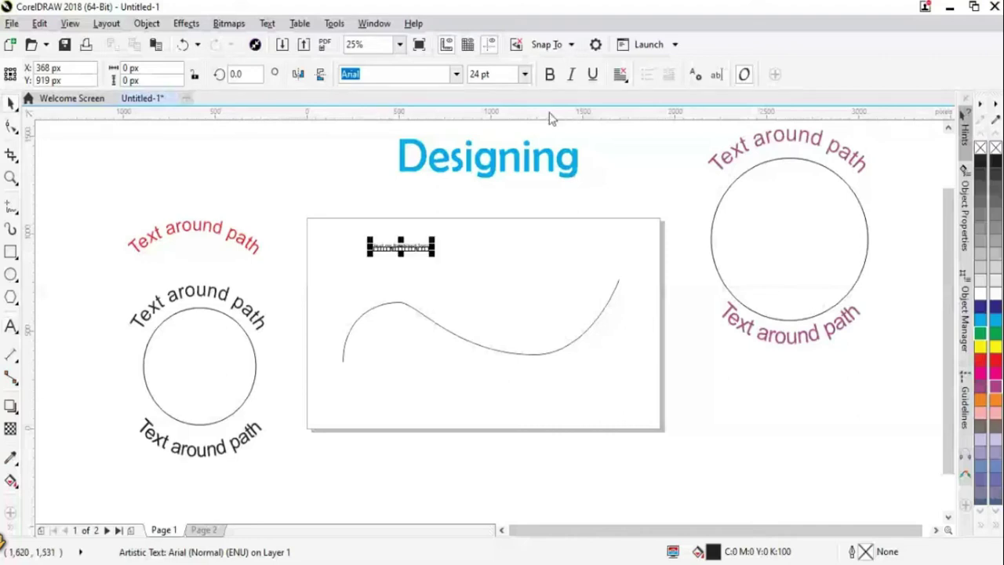
left_click(523, 74)
left_click(519, 298)
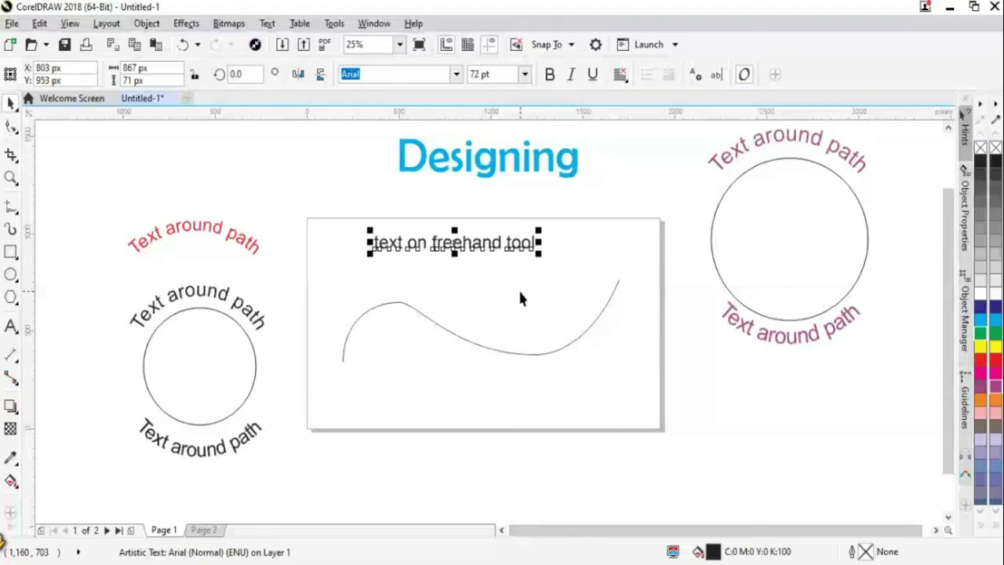
key("Escape")
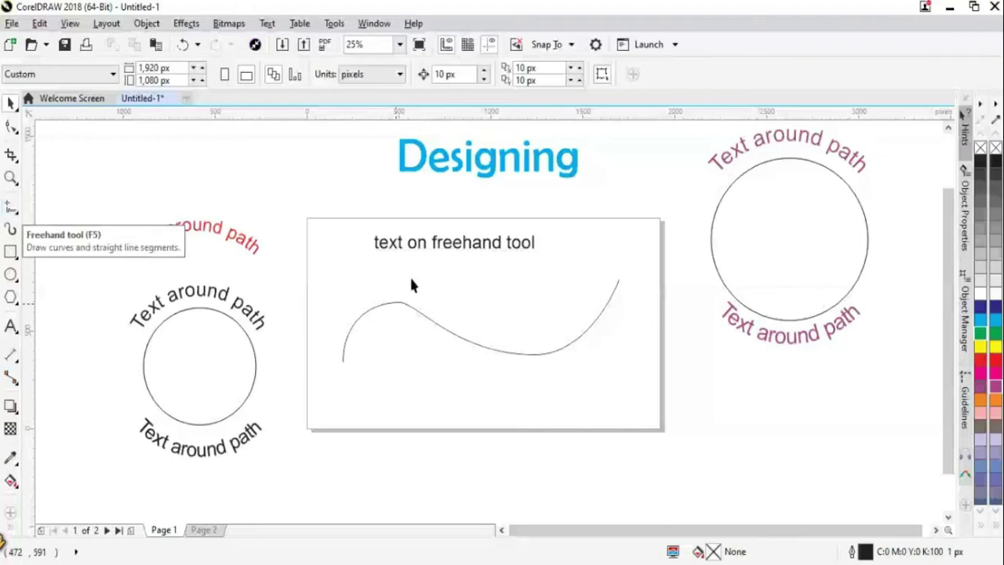
- Fit 'text on freehand tool' onto the S-shaped curve using Text > Fit Text to Path
left_click_drag(416, 249, 372, 284)
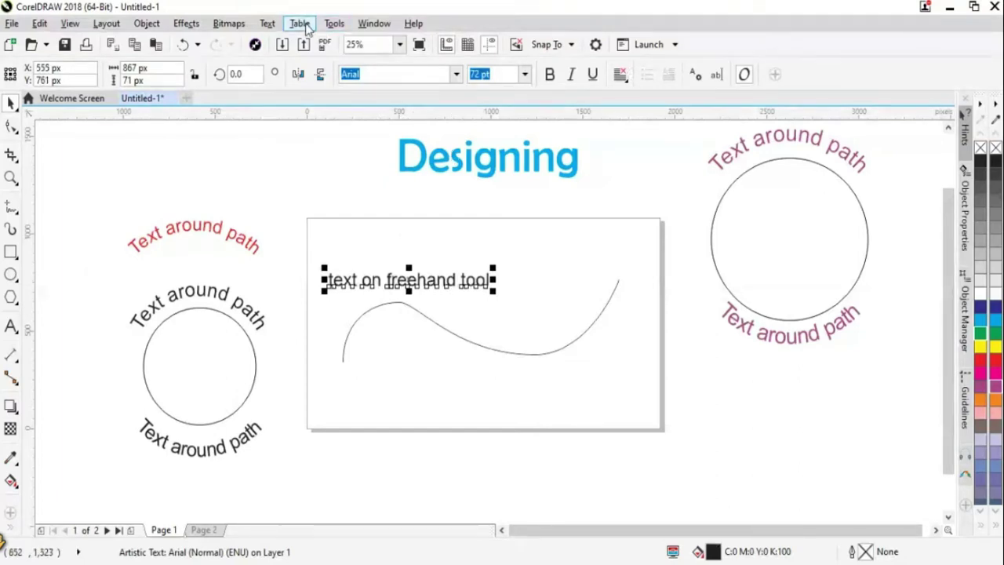
left_click(268, 24)
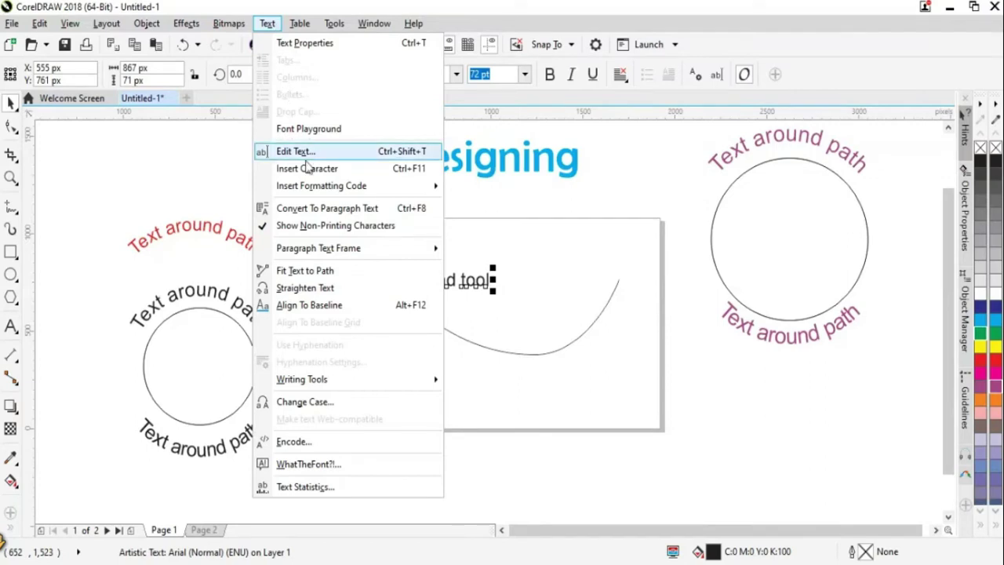
left_click(363, 290)
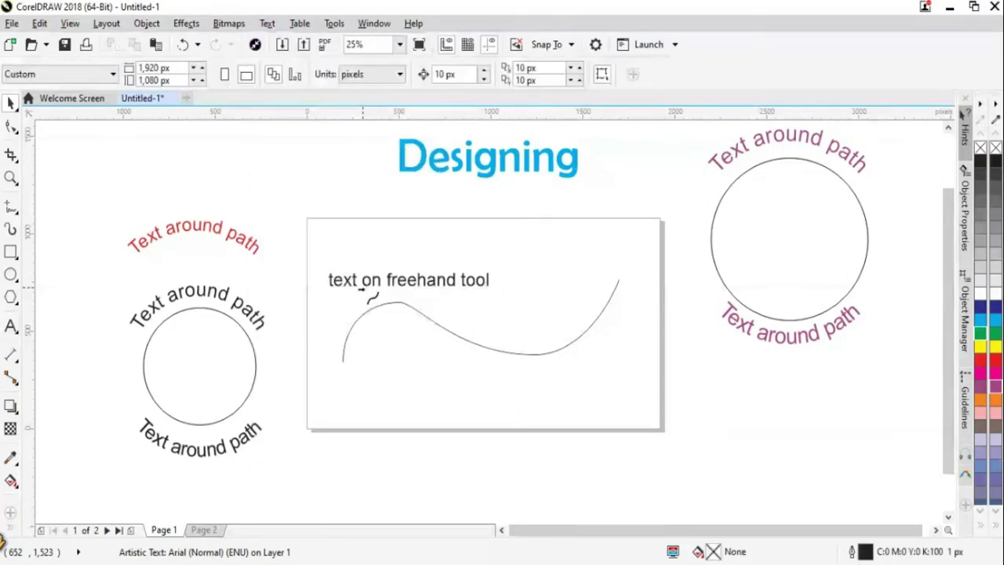
left_click(379, 304)
- Slide the path text along the curve so it starts near the left end
left_click(585, 74)
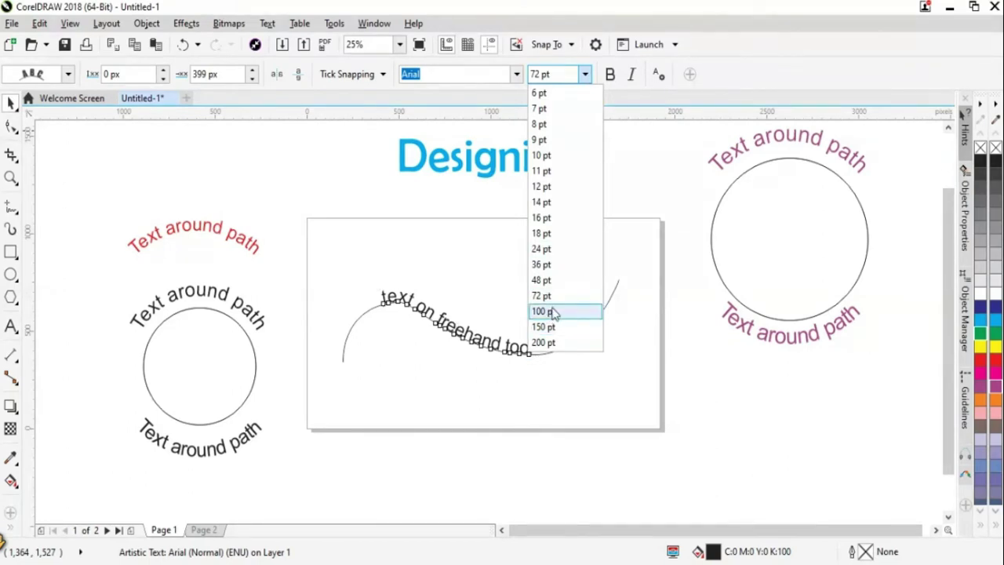
key("Escape")
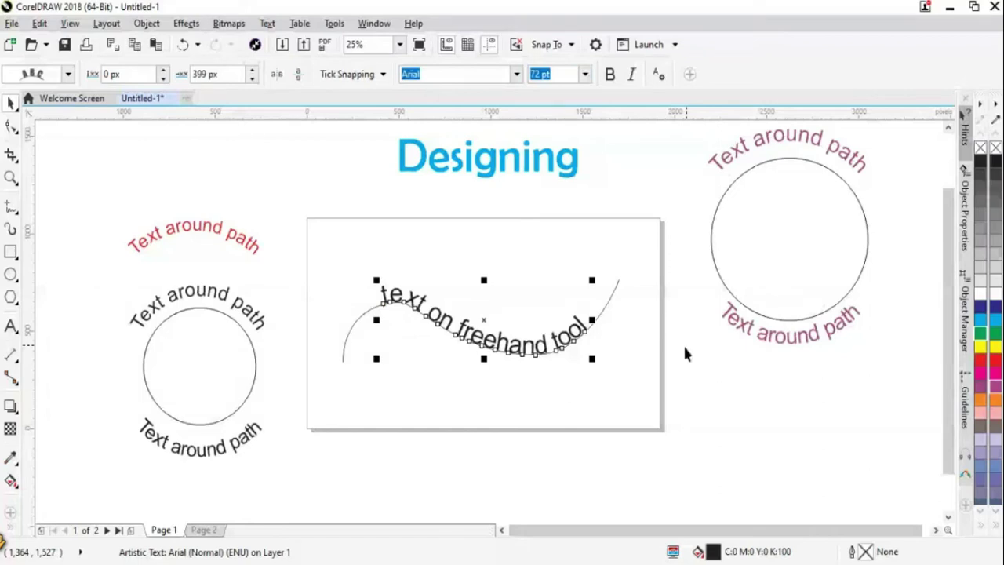
left_click_drag(384, 292, 346, 330)
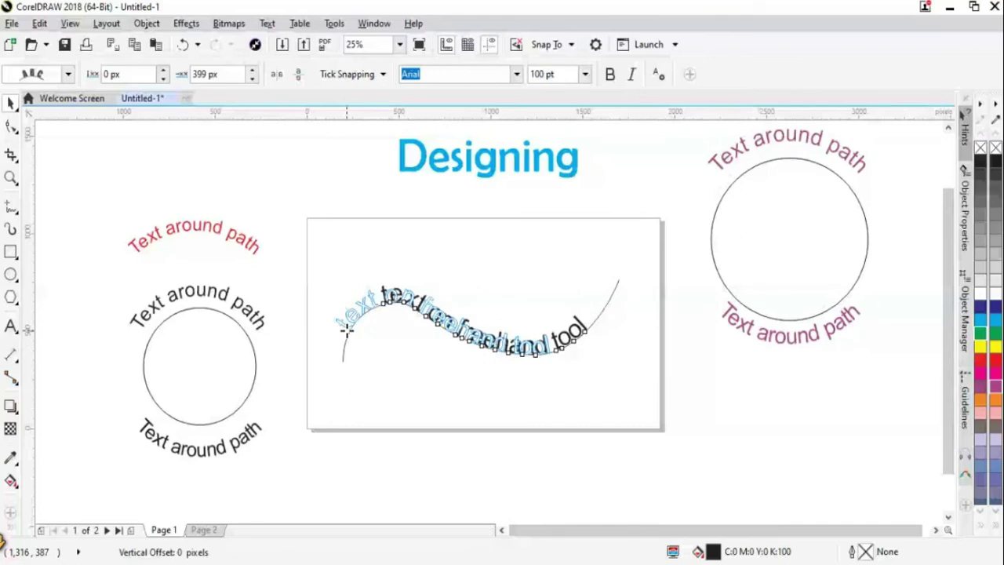
left_click_drag(346, 330, 353, 320)
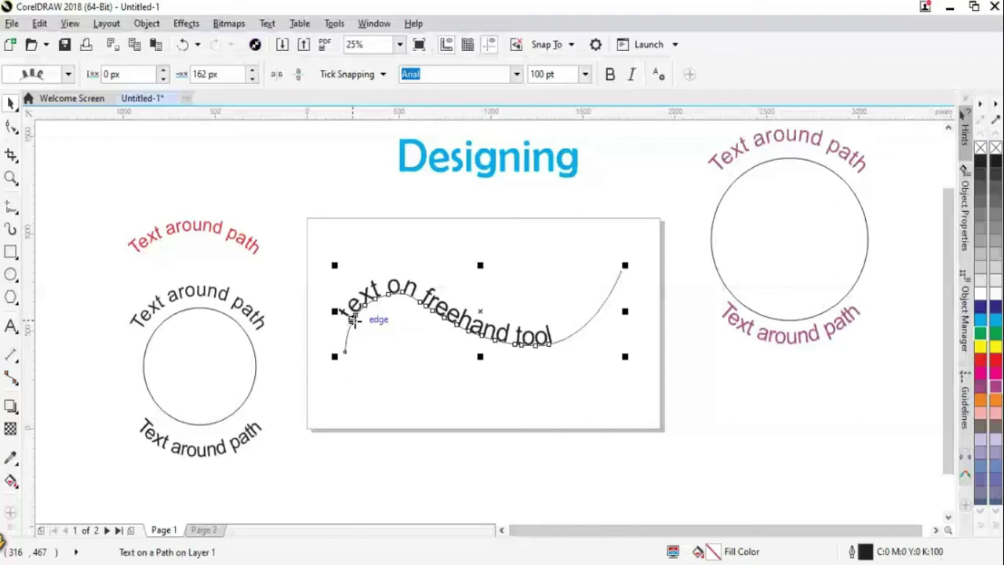
- Break 'text on freehand tool' apart from its curve with Ctrl+K, keeping its arched shape
left_click(473, 399)
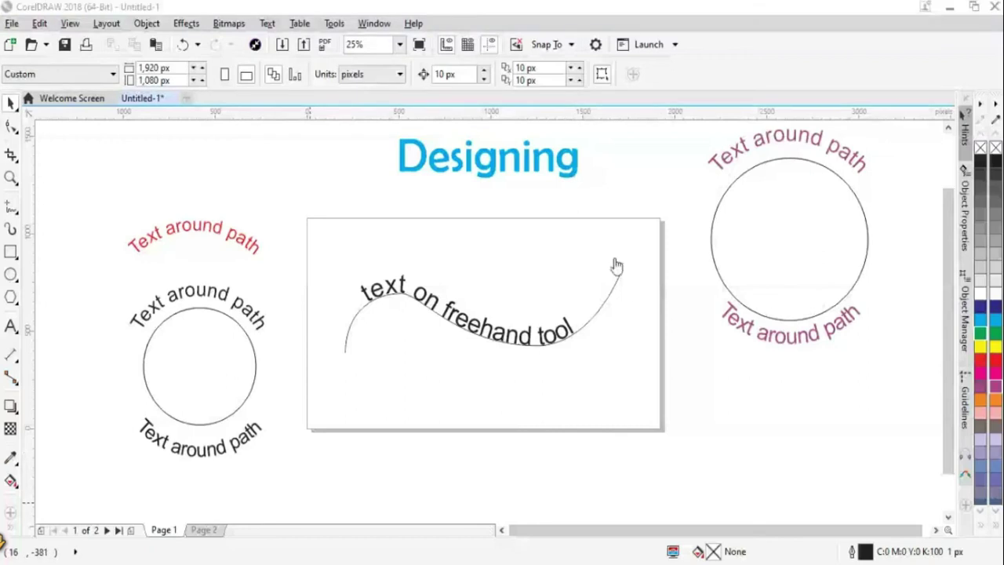
left_click(693, 145)
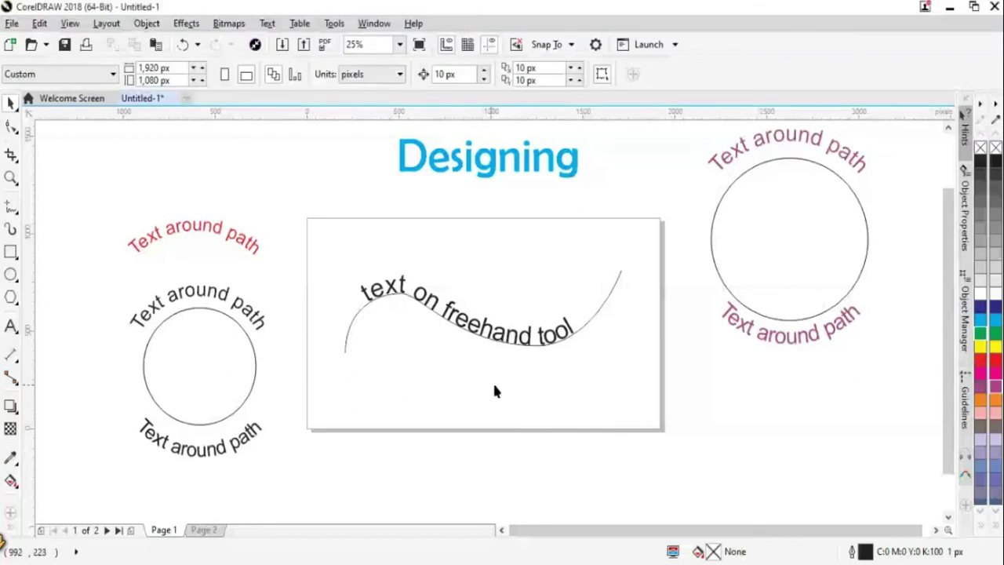
double_click(491, 337)
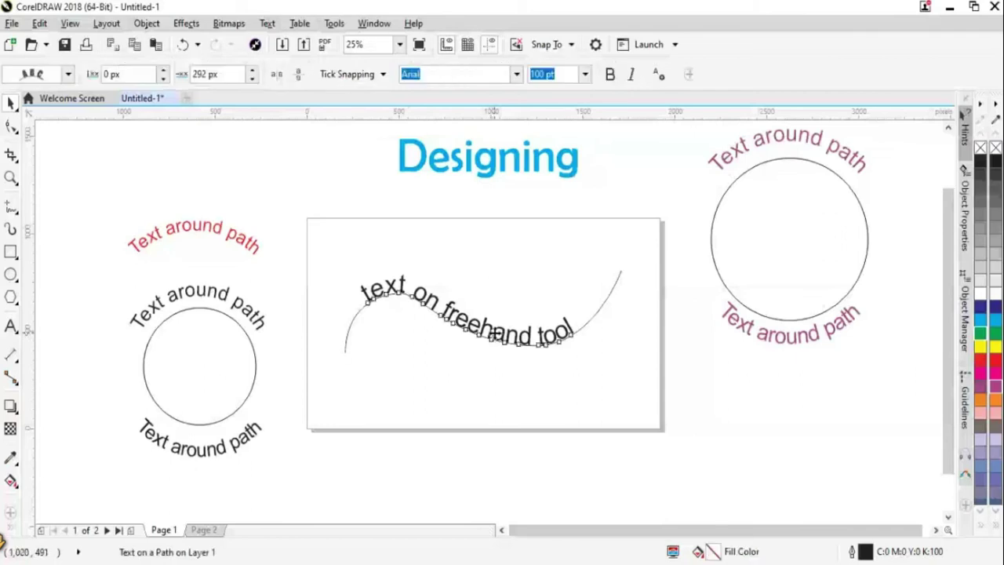
left_click_drag(527, 345, 487, 329)
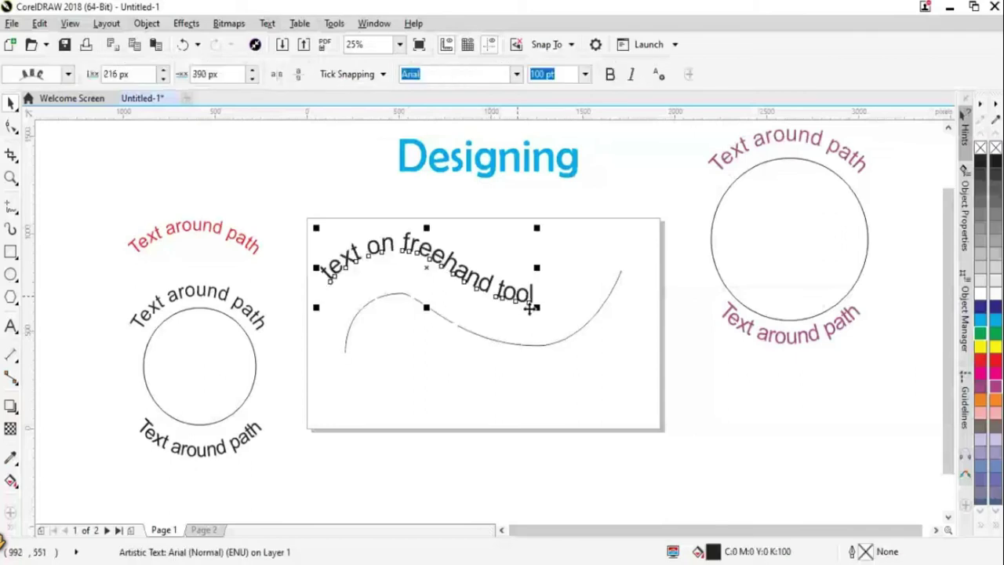
key("ctrl+z")
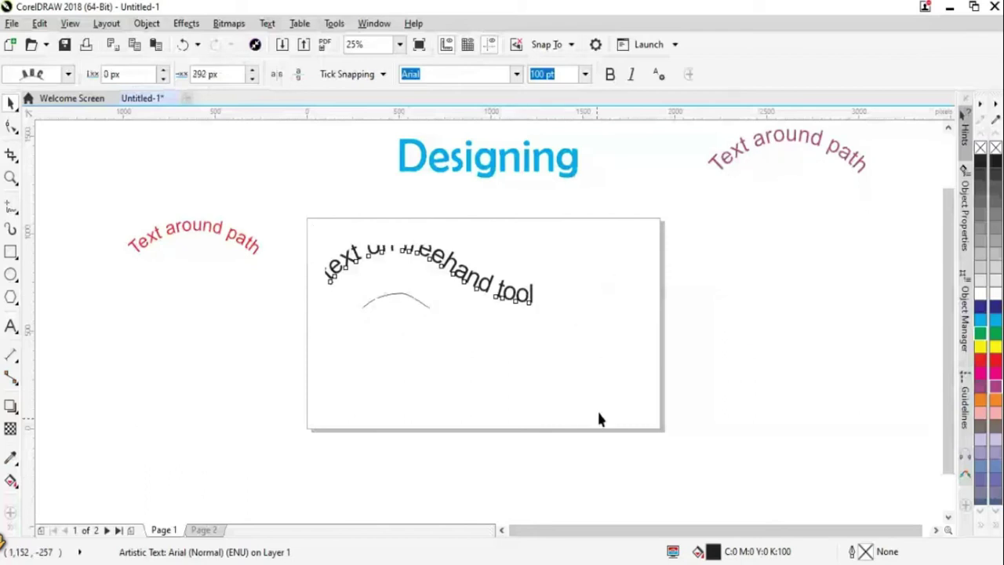
left_click_drag(623, 420, 486, 313)
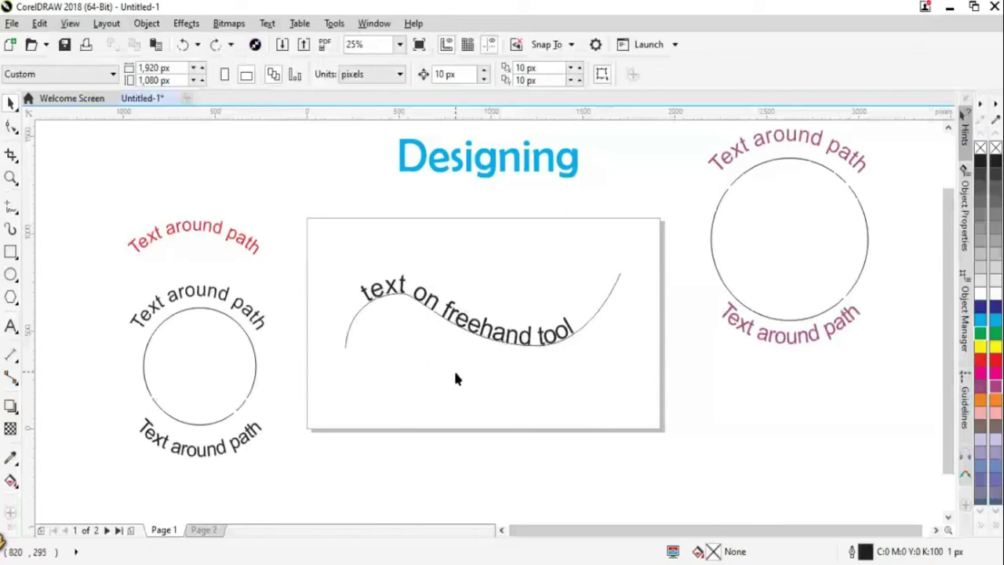
left_click(511, 317)
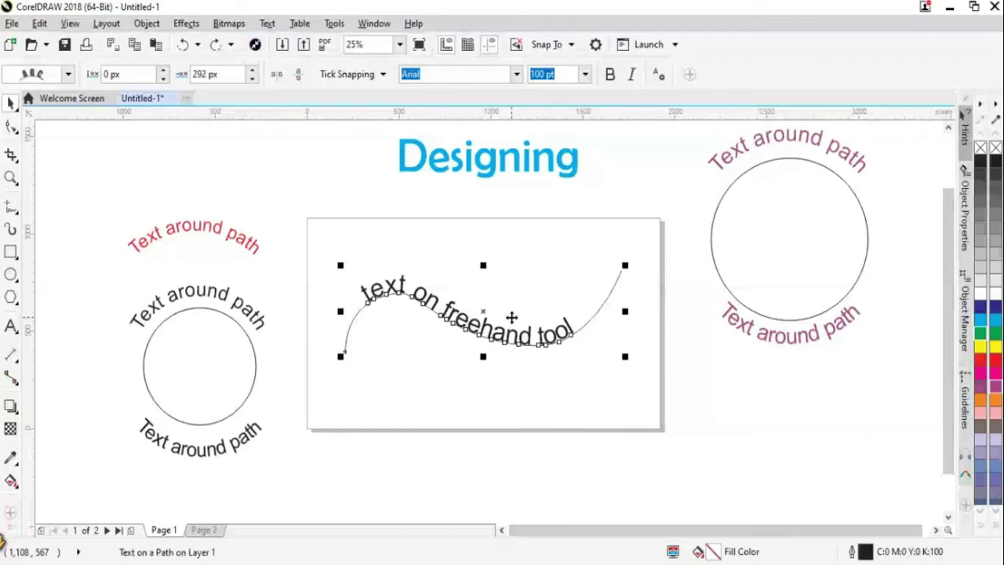
key("ctrl+k")
left_click(546, 389)
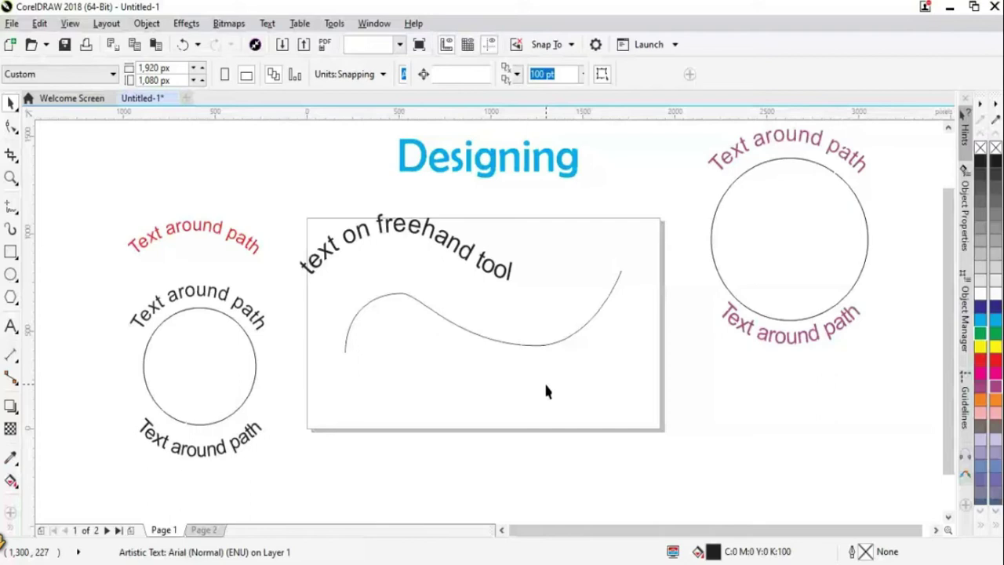
- Undo the break-apart so the text rides on the freehand curve again
key("ctrl+z")
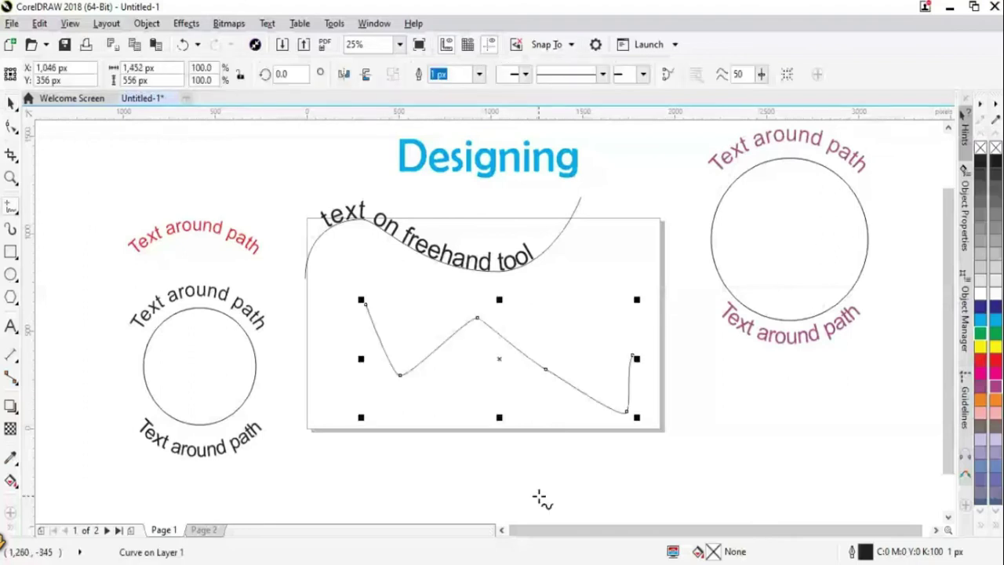
- Finish the zigzag freehand line below the curved text and deselect it
left_click(12, 103)
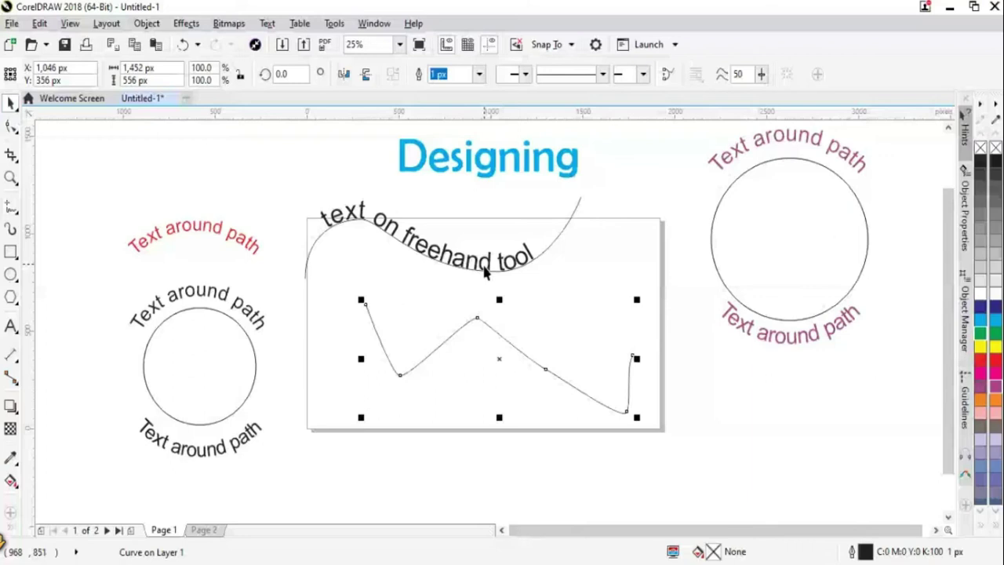
key("Escape")
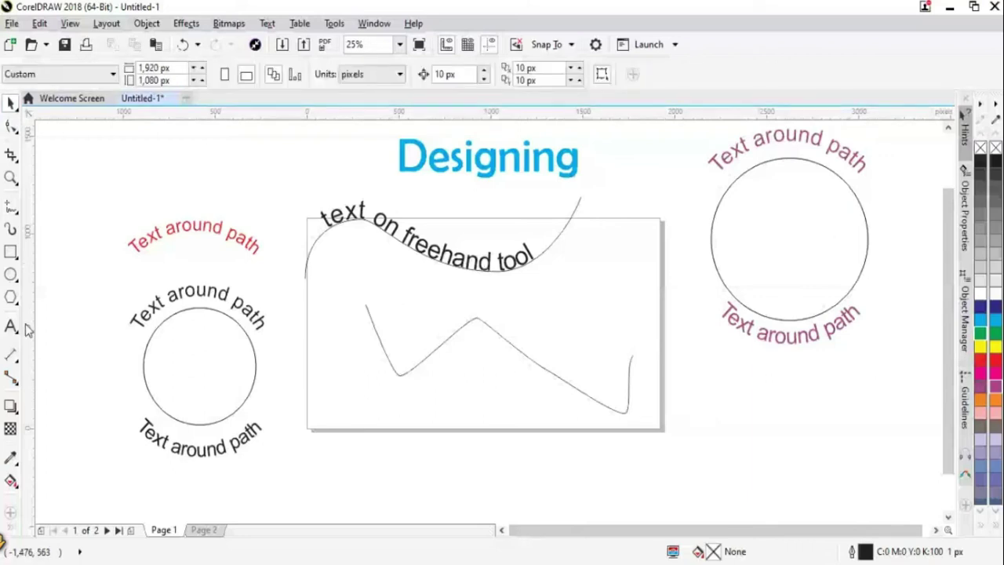
left_click(12, 326)
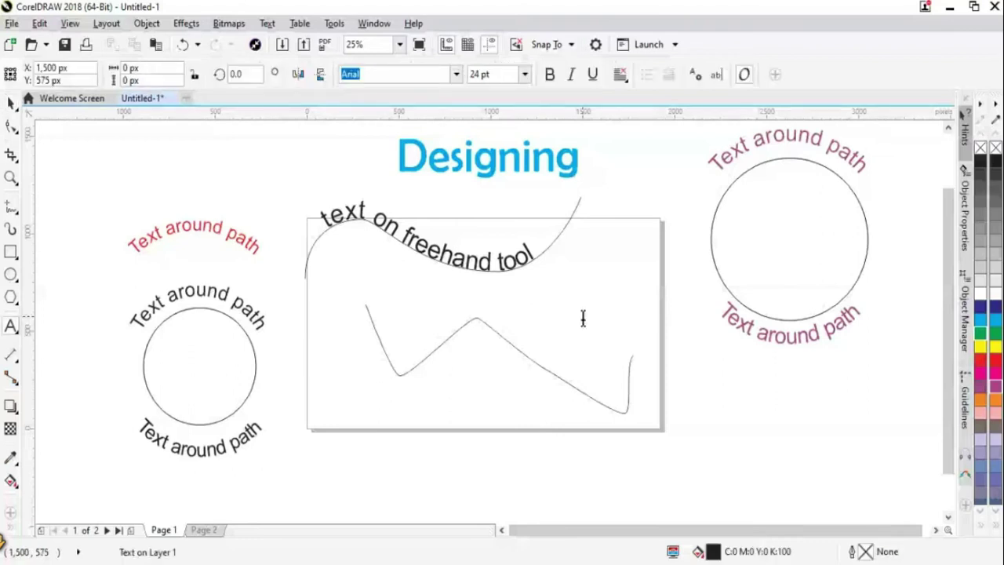
- Add 'Freehand tool text', scale it to about 98 pt, and place it above the zigzag
left_click(583, 317)
key("ctrl+v")
type("text")
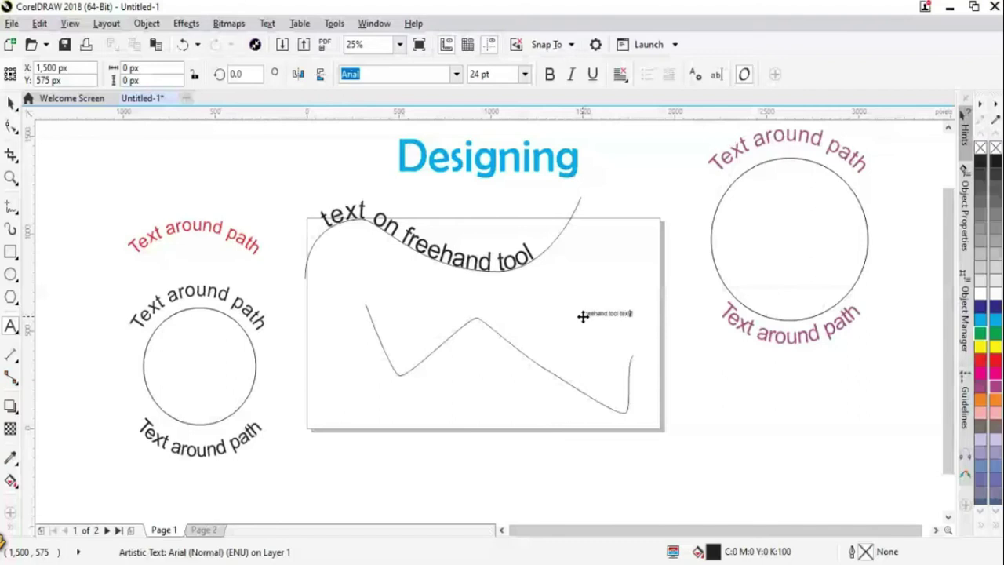
key("ctrl+space")
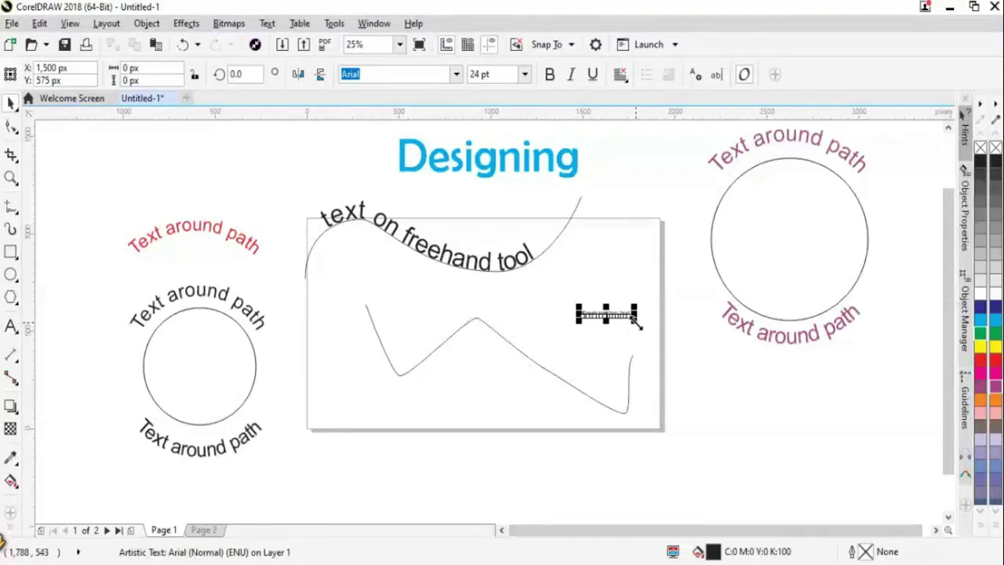
left_click_drag(635, 320, 712, 394)
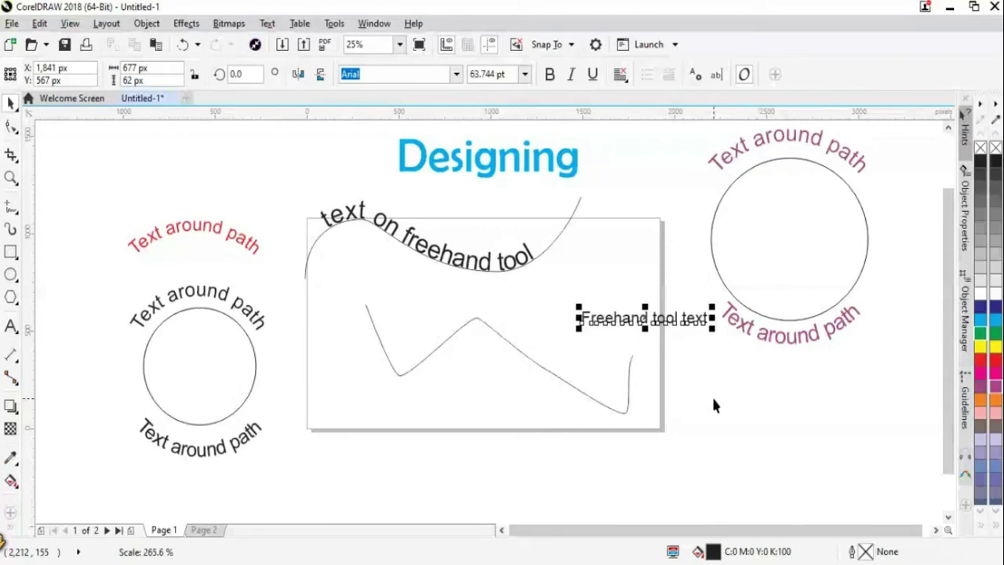
key("ctrl+z")
mouse_move(638, 322)
left_mouse_down()
mouse_move(733, 422)
mouse_move(779, 443)
left_mouse_up()
mouse_move(670, 326)
left_mouse_down()
mouse_move(472, 299)
mouse_move(487, 305)
left_mouse_up()
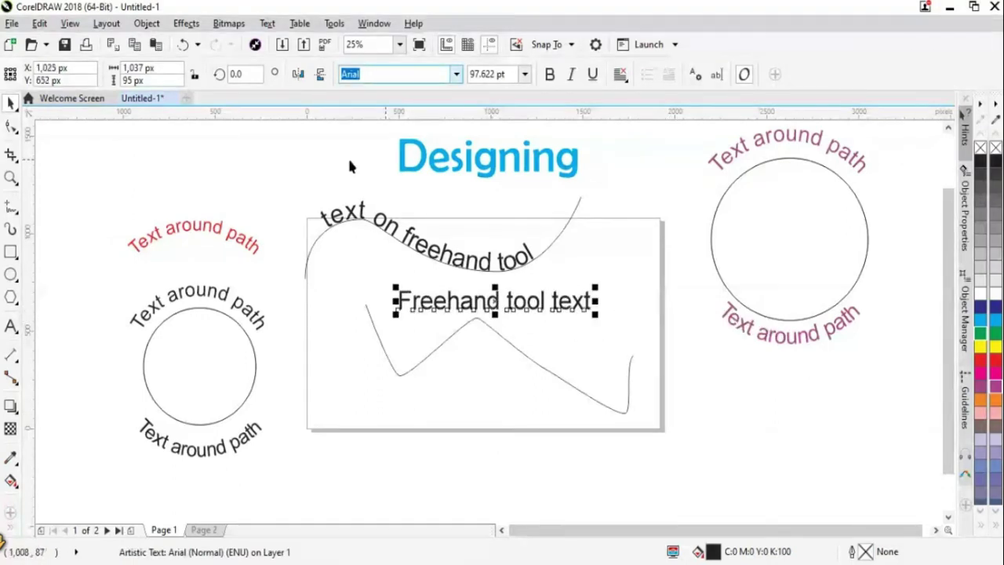
- Fit 'Freehand tool text' onto the zigzag line with Text > Fit Text to Path
left_click(267, 22)
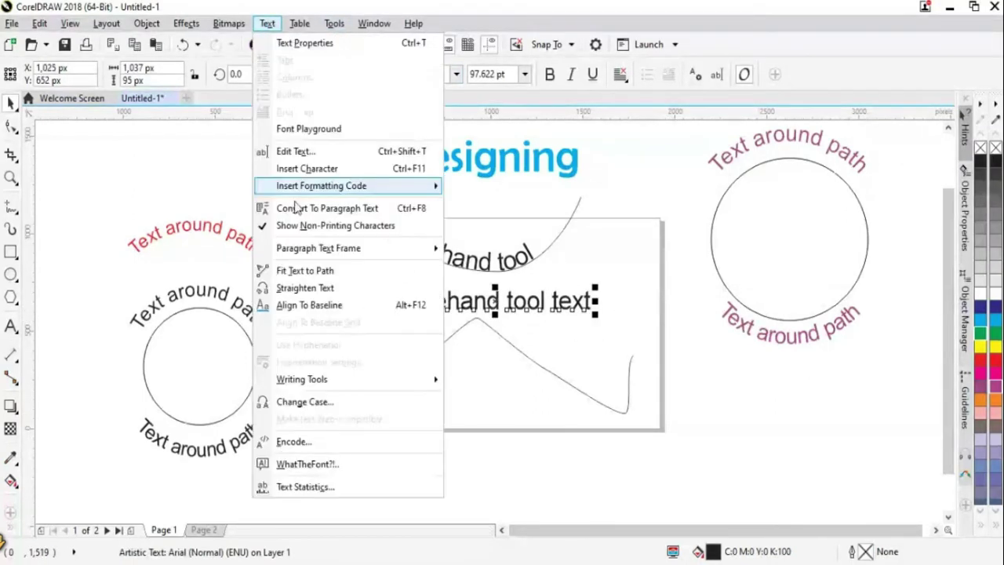
left_click(311, 289)
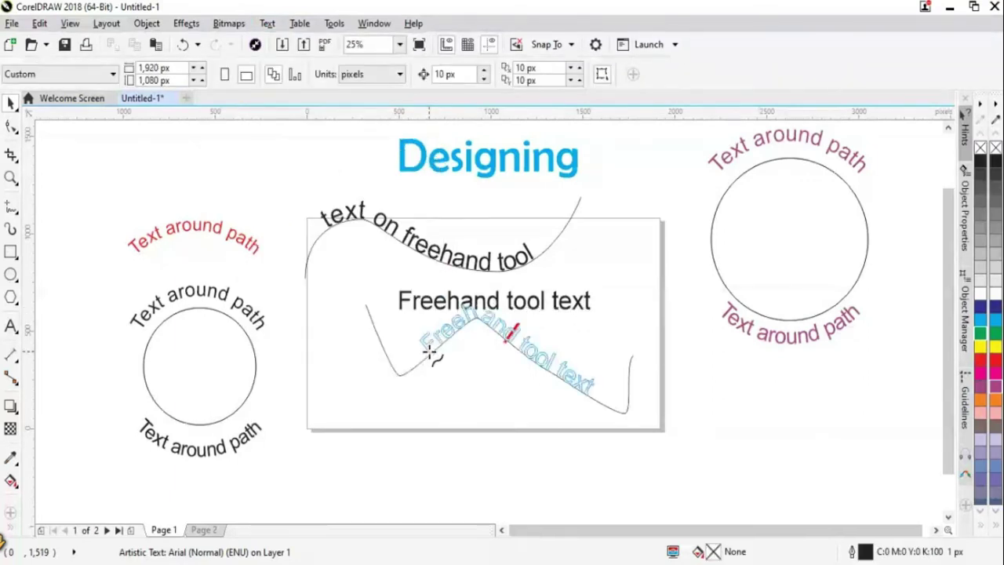
left_click(430, 354)
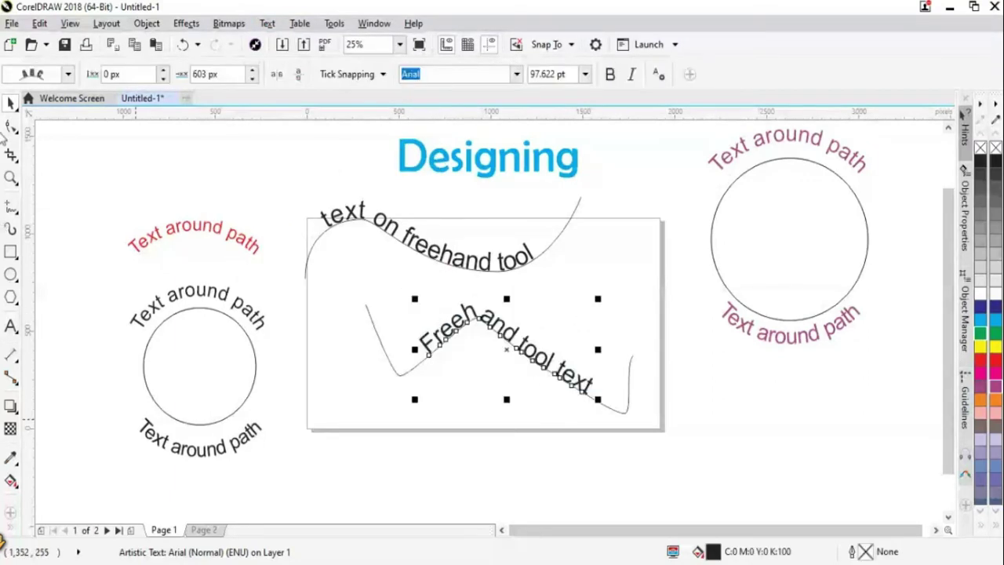
left_click(338, 358)
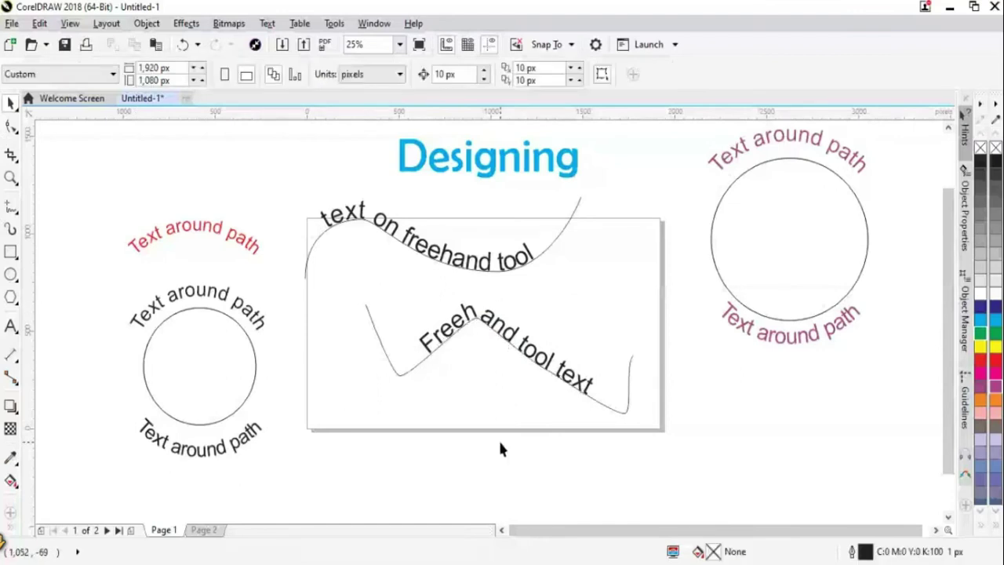
left_click(553, 385)
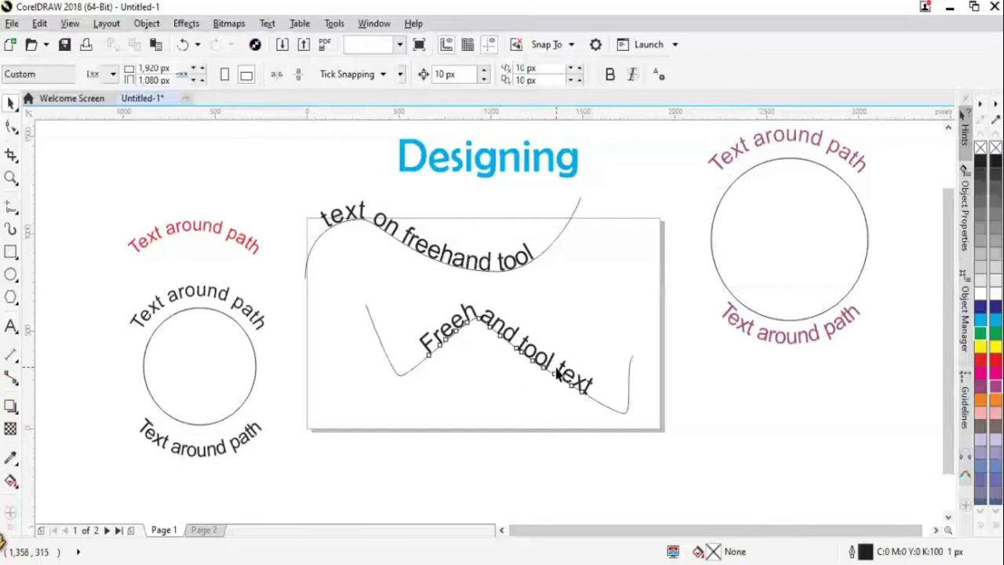
left_click(560, 427)
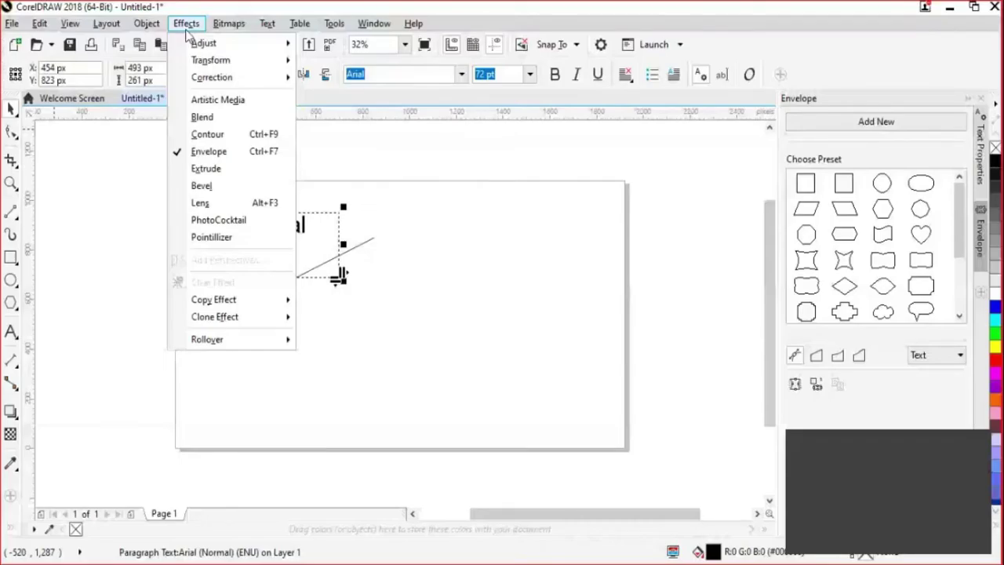
- Try fitting the paragraph text to a path and dismiss the invalid-object warning
mouse_move(267, 23)
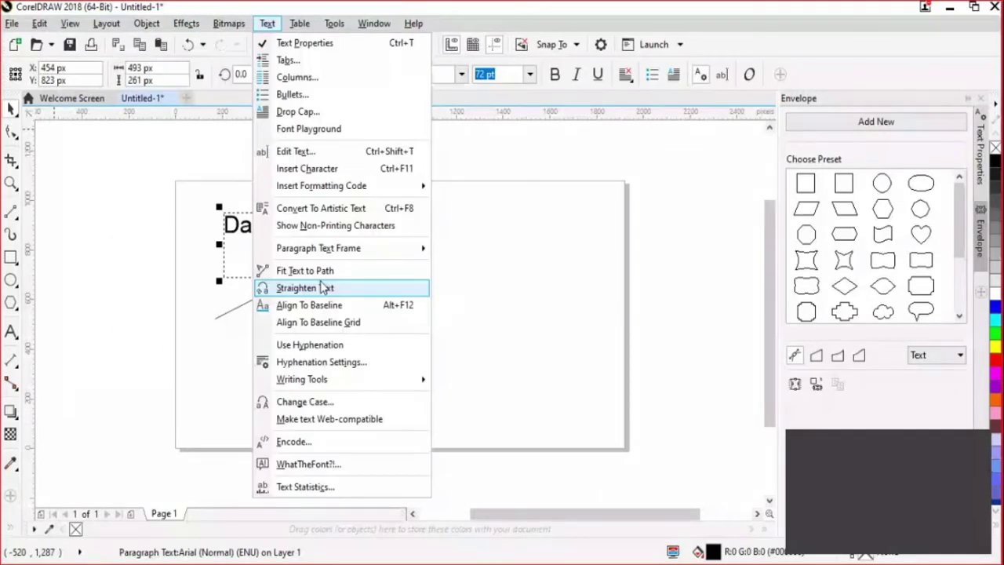
left_click(323, 287)
left_click(297, 265)
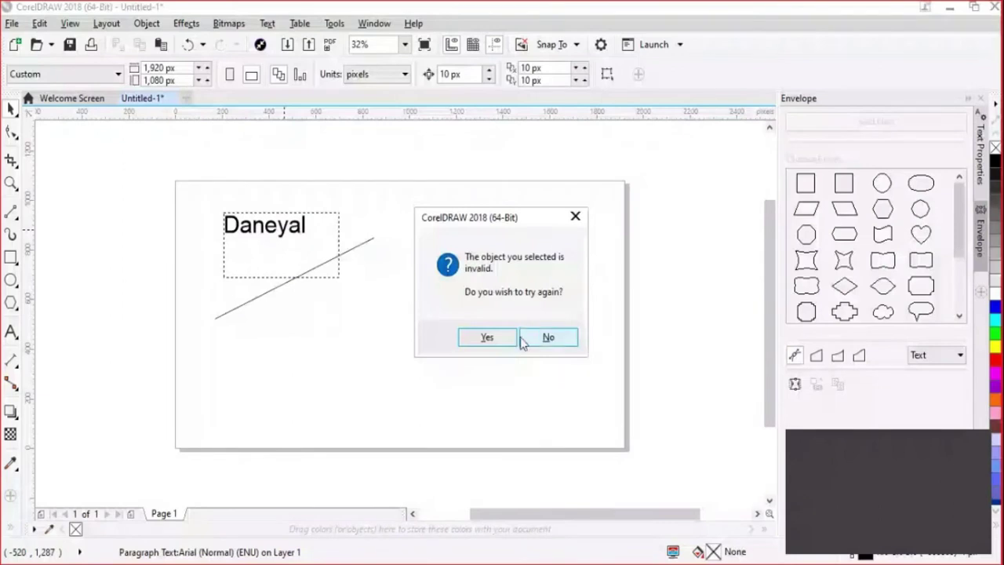
left_click(548, 338)
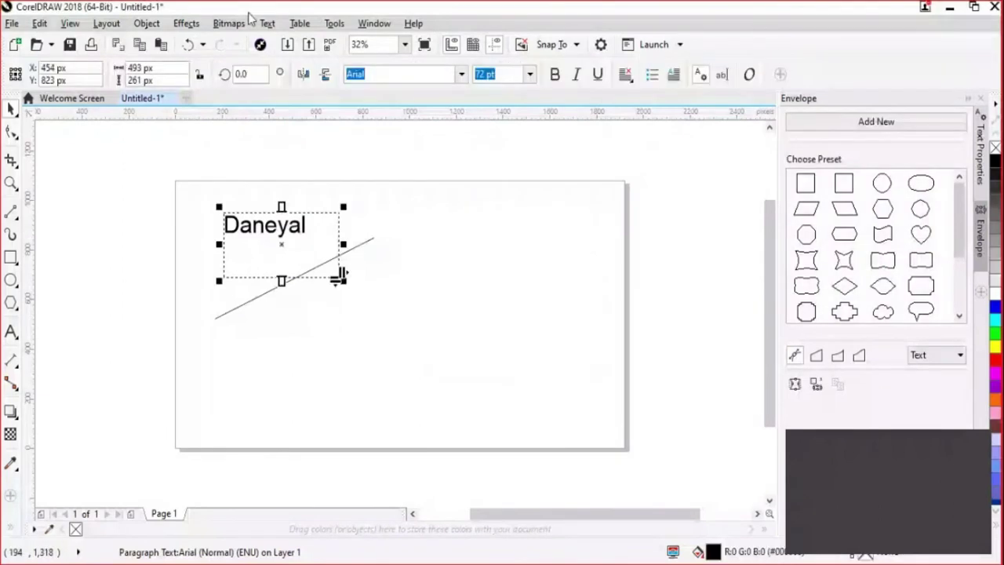
- Retry Fit Text to Path on the diagonal line until its placement preview follows the line
left_click(267, 23)
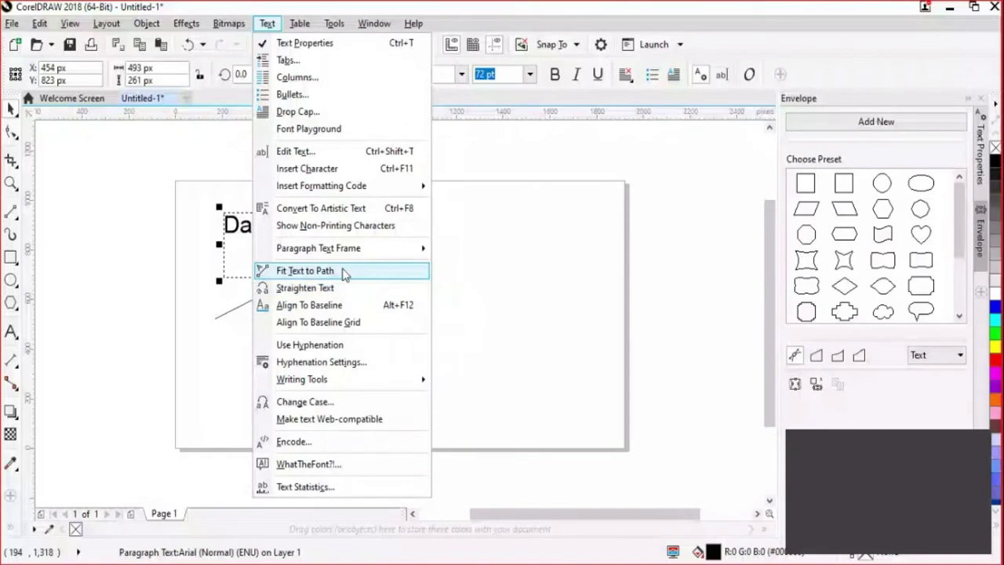
left_click(343, 272)
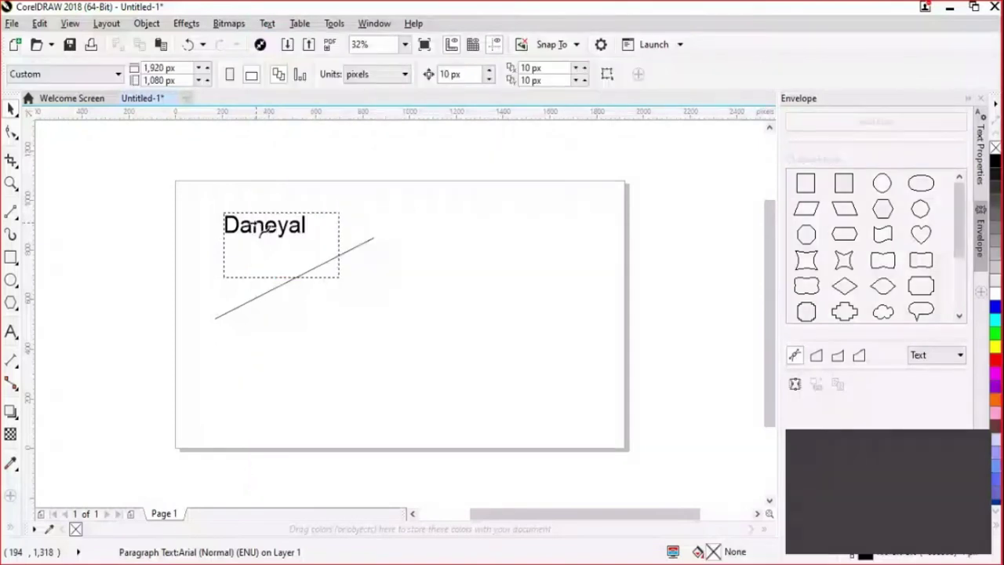
left_click(261, 228)
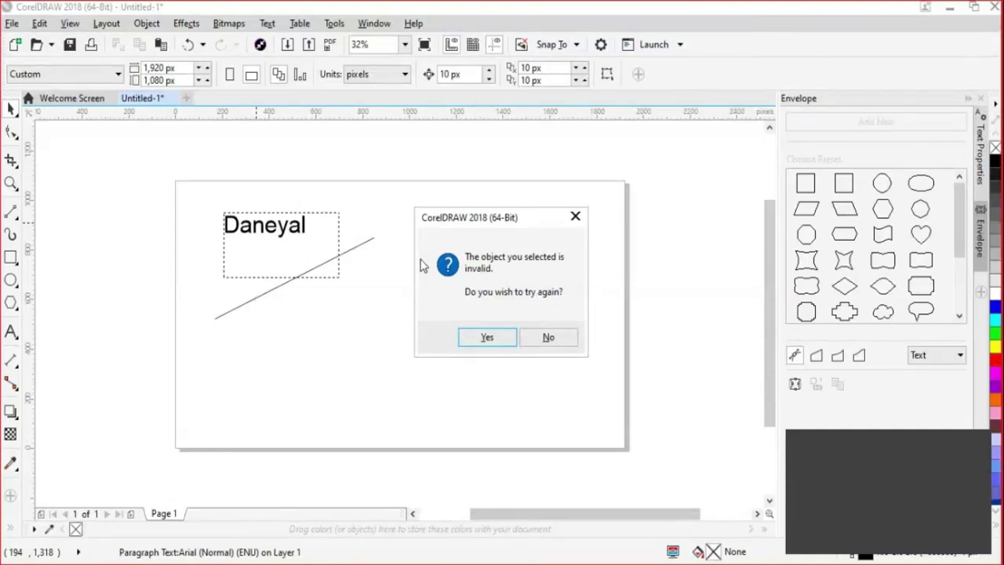
left_click(479, 337)
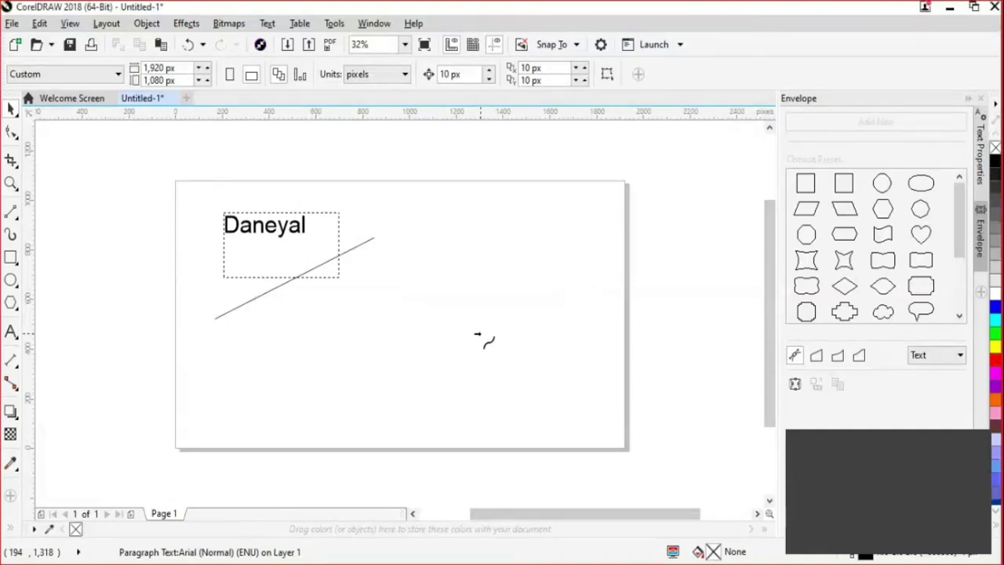
left_click(234, 230)
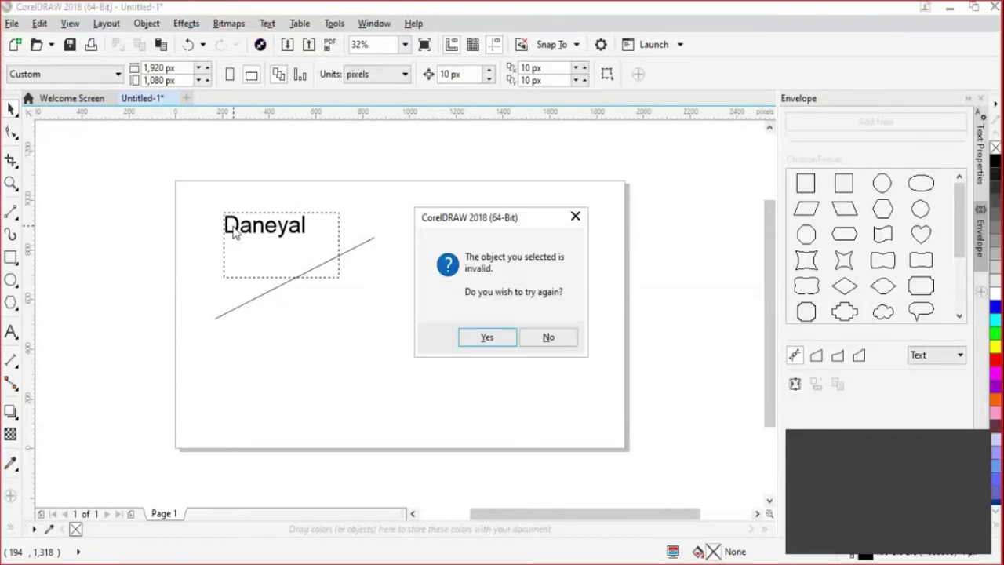
left_click(486, 337)
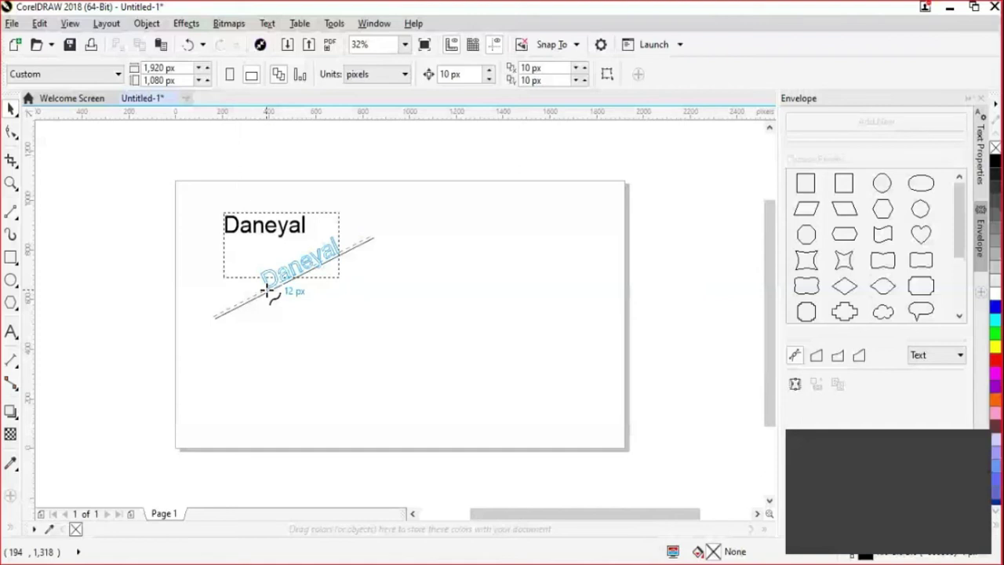
- Place the text along the diagonal line and set it about 12 px from the line
left_click(266, 290)
key("Escape")
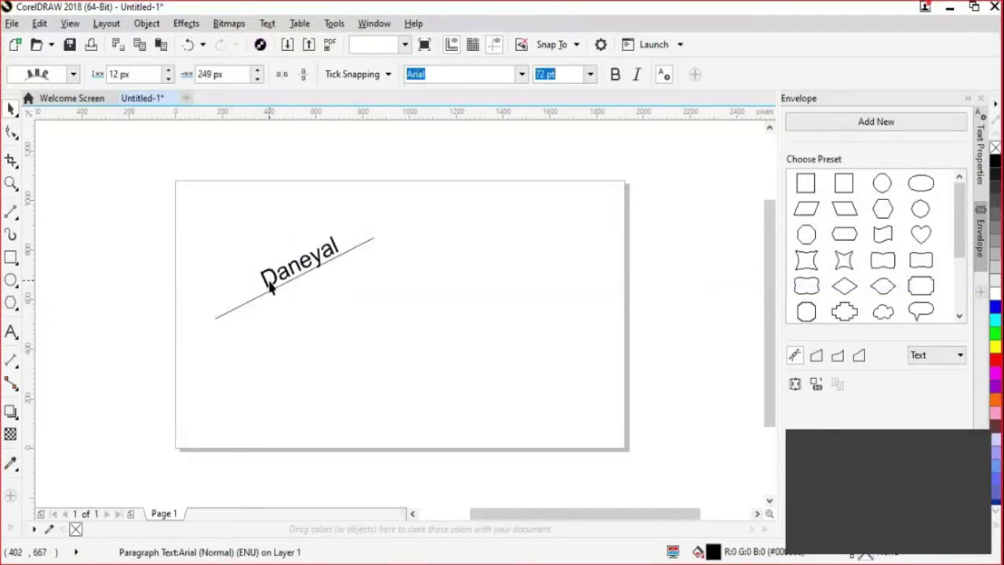
left_click(286, 286)
left_click_drag(287, 286, 267, 274)
left_click_drag(268, 276, 268, 276)
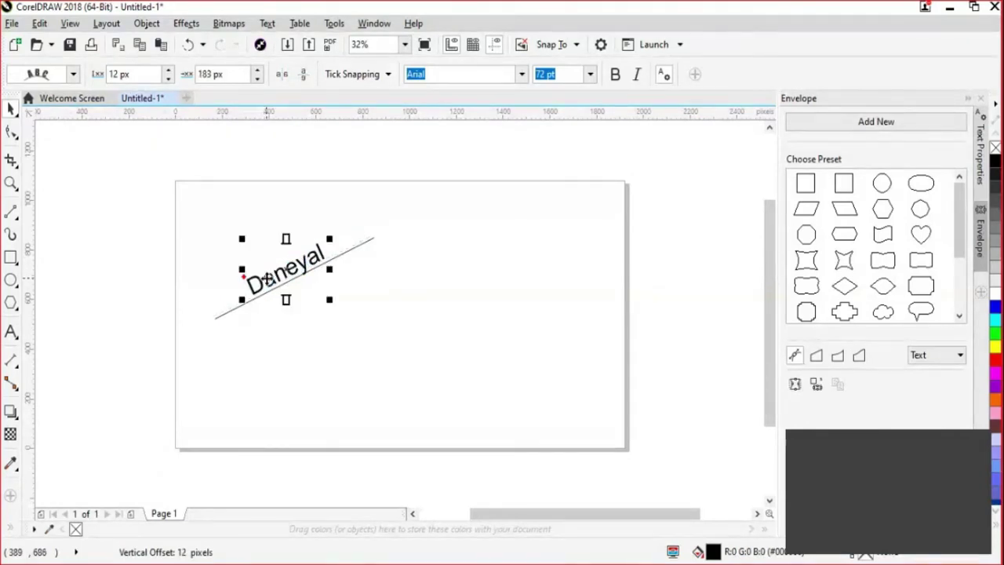
- Lift the fitted text to 36 px off the slanted line, then draw an ellipse at the page's right
left_click(399, 260)
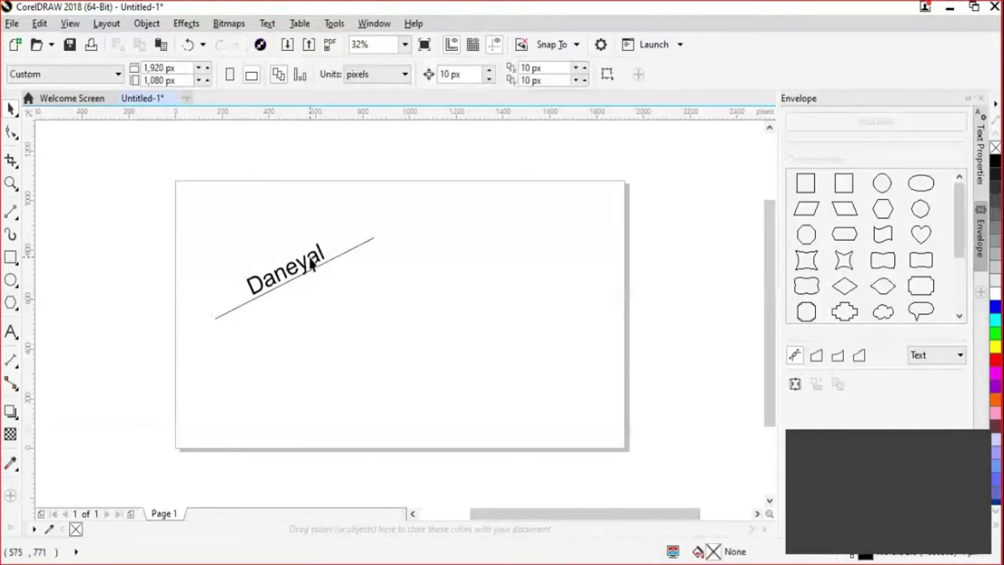
left_click(311, 265)
mouse_move(311, 265)
left_mouse_down()
mouse_move(265, 229)
mouse_move(306, 252)
left_mouse_up()
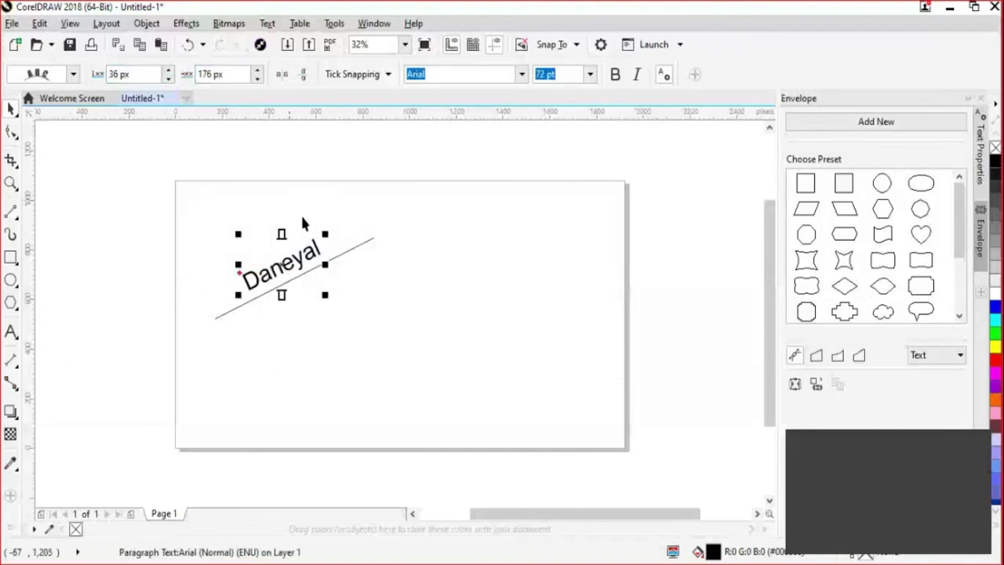
left_click(11, 279)
left_click_drag(428, 268, 537, 358)
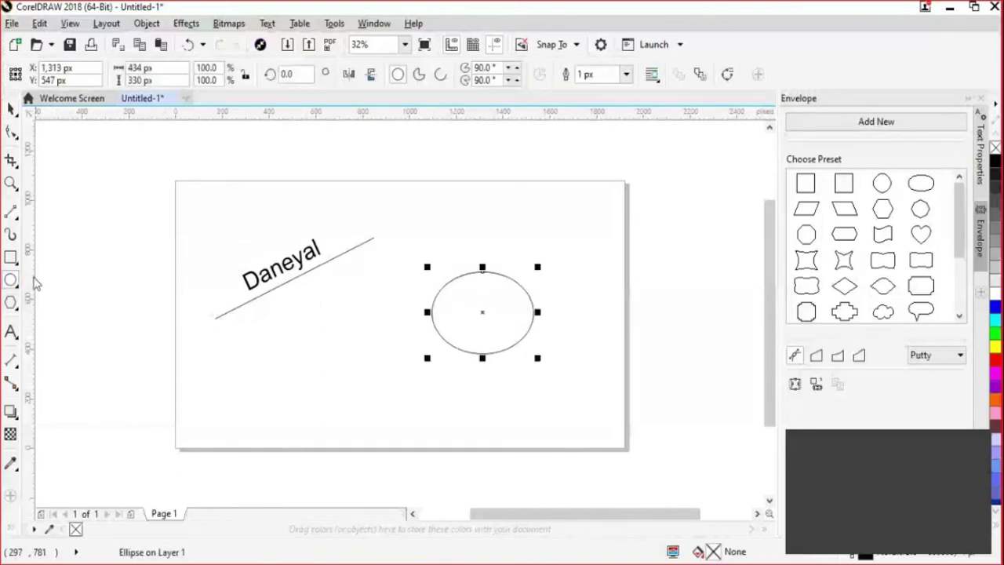
- Add a short text frame above the ellipse, fit it to the slanted line, and pull it toward the ellipse
left_click(11, 330)
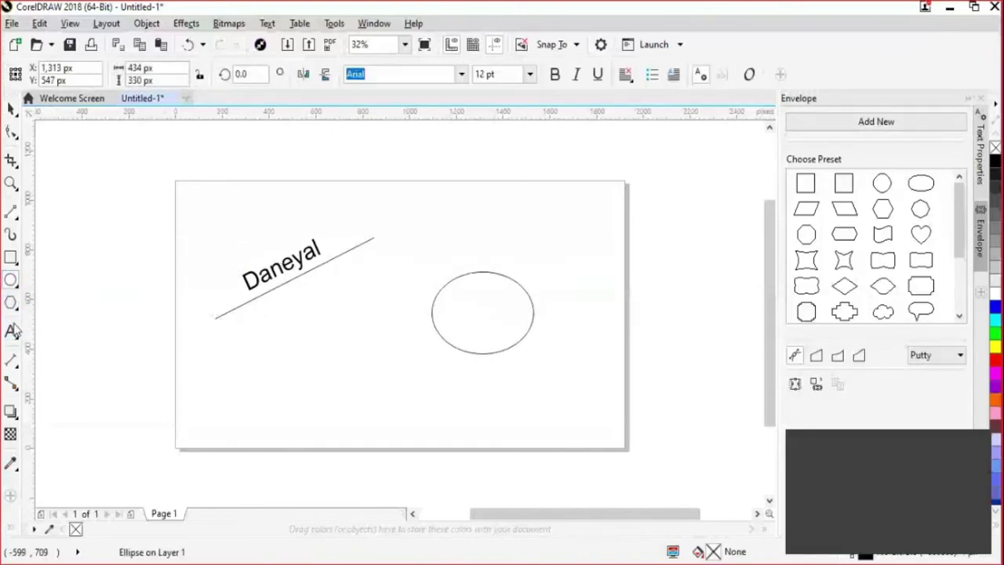
left_click_drag(462, 213, 553, 249)
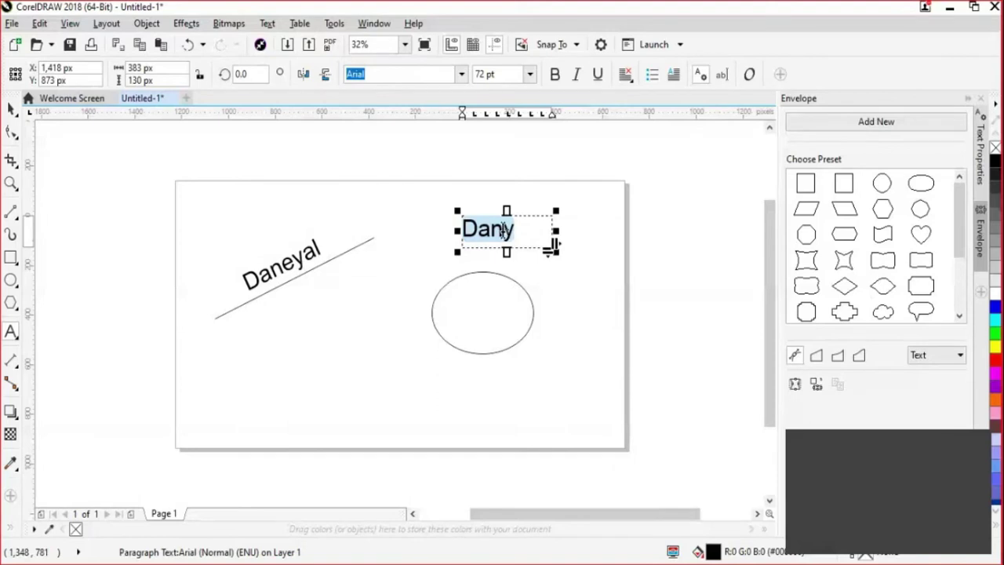
left_click(267, 23)
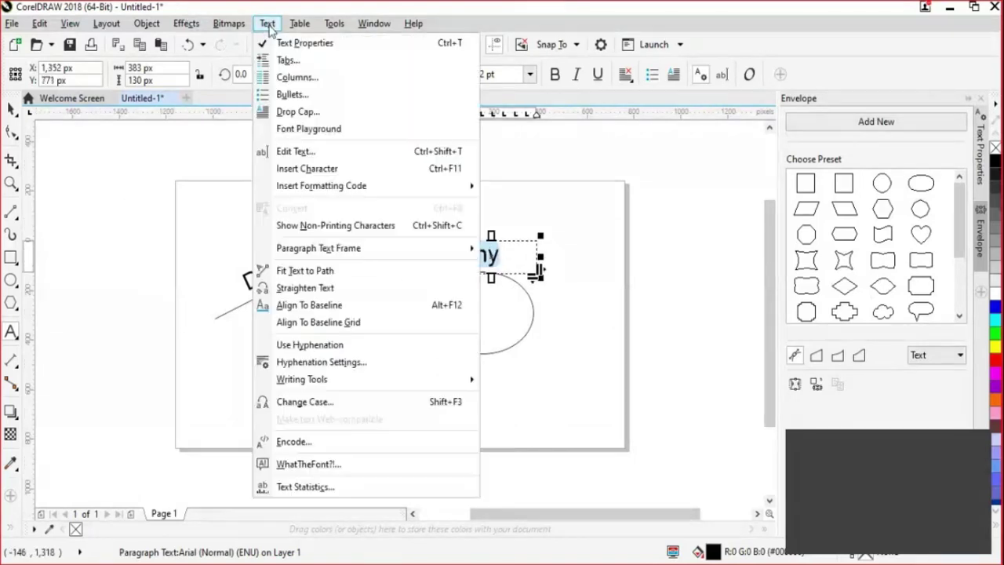
left_click(302, 270)
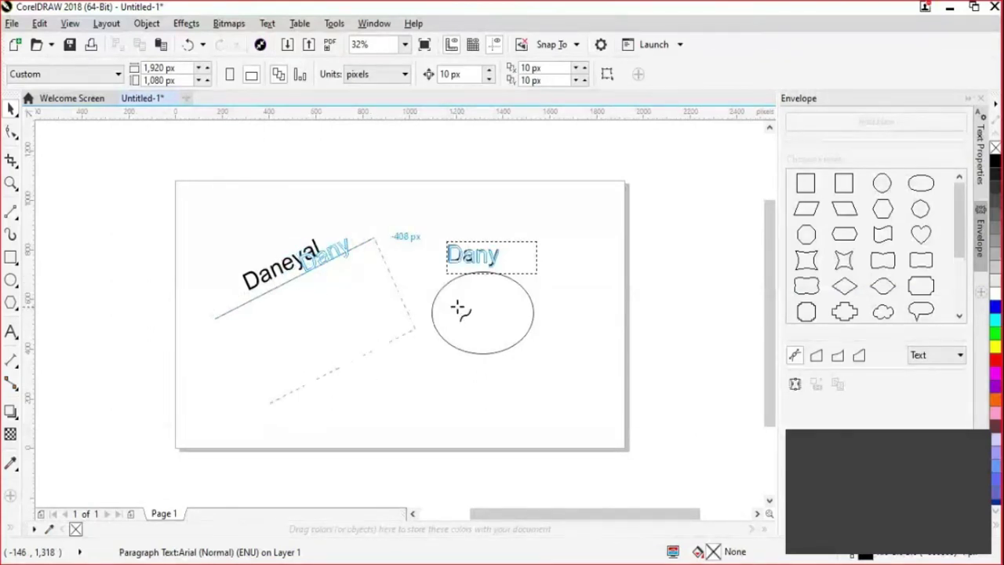
left_click(350, 296)
left_click_drag(308, 226, 441, 282)
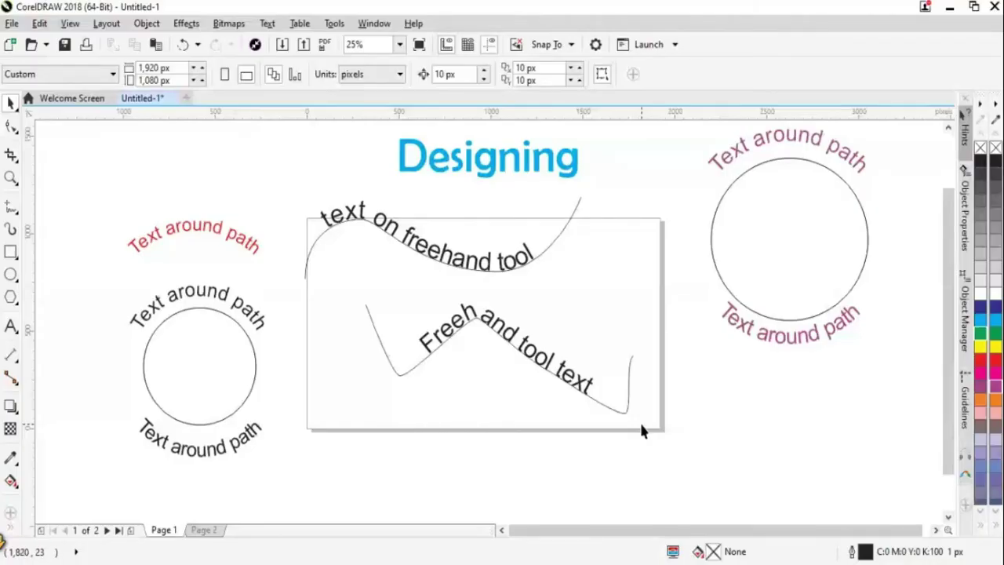
- Move the V-shaped curve text above the page and the wavy curve text over the Designing title
left_click(539, 378)
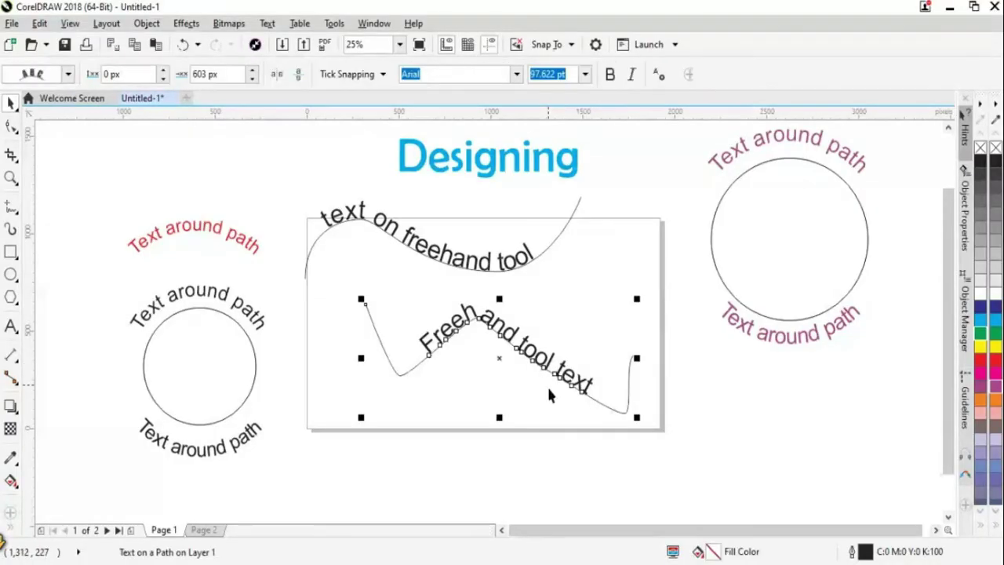
left_click(333, 220)
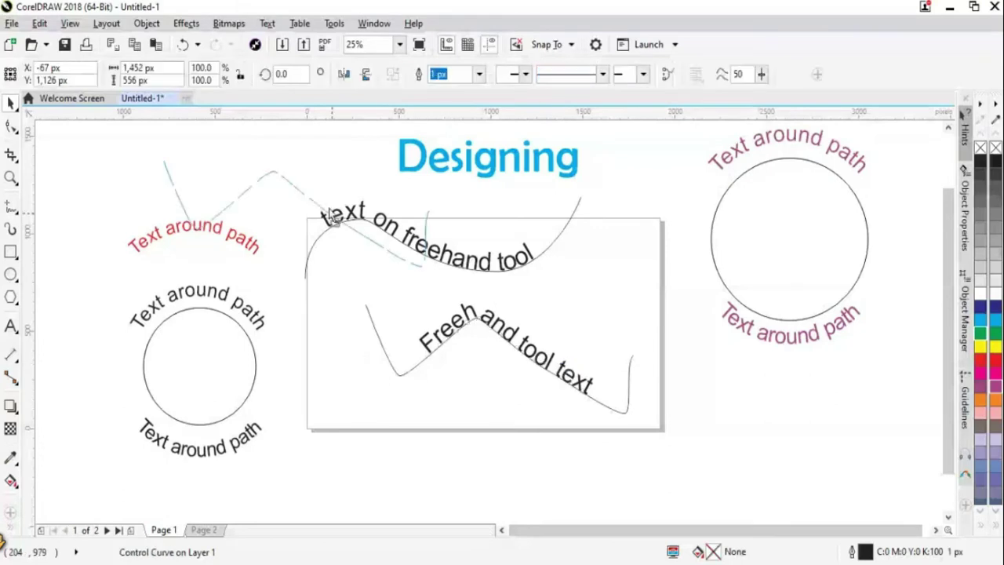
left_click_drag(333, 219, 301, 149)
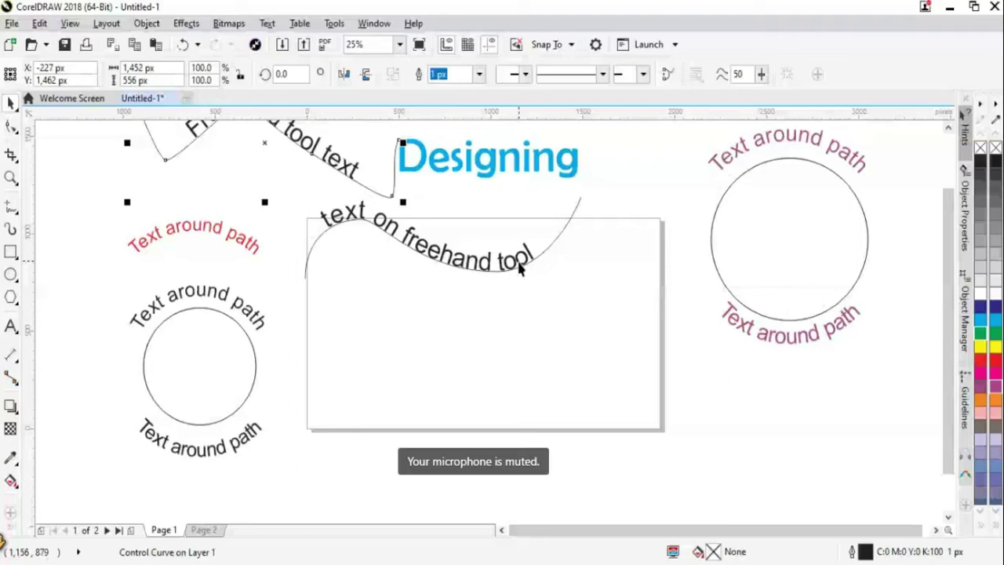
left_click_drag(518, 267, 631, 206)
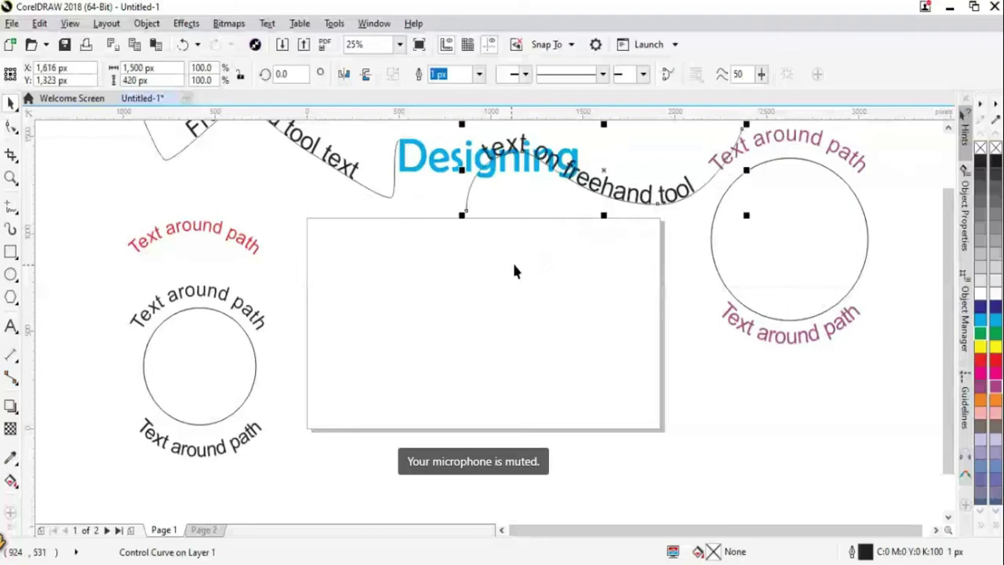
left_click(633, 218)
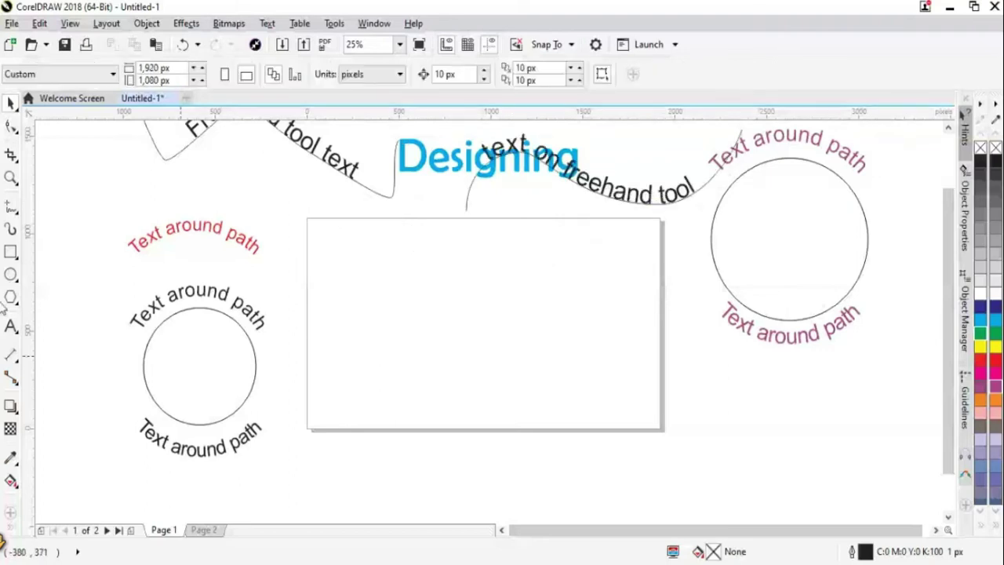
- Draw a rectangle inside the page and fill it red
left_click(10, 251)
left_click_drag(351, 270, 538, 372)
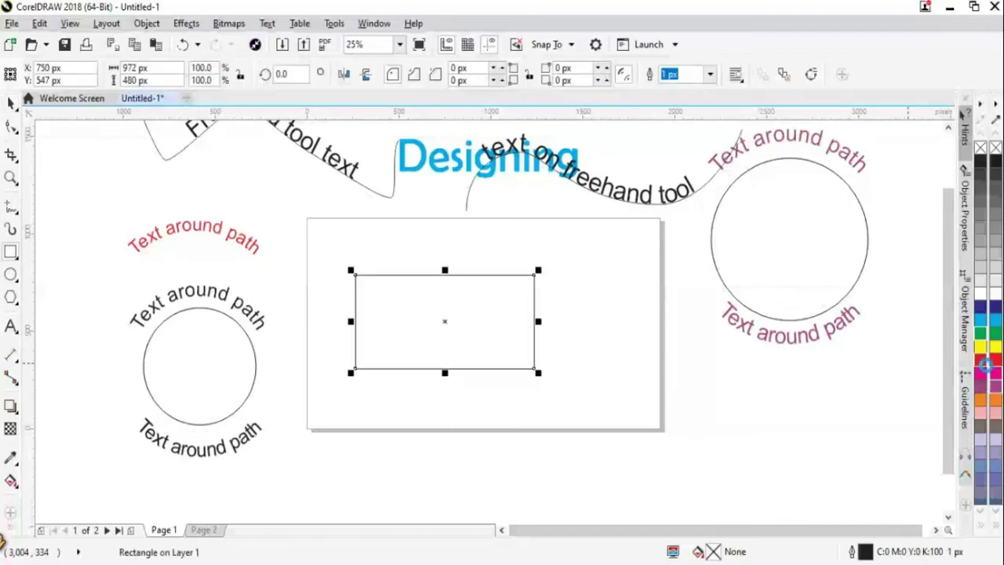
left_click(980, 362)
- Drop a copy of the red rectangle to its right, then delete both rectangles
left_click_drag(514, 333, 701, 343)
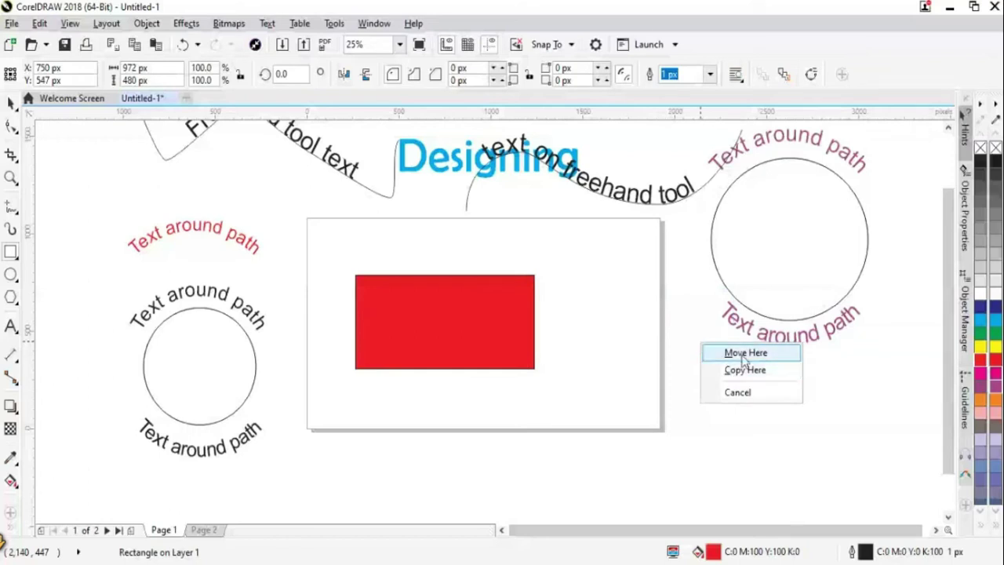
left_click(724, 370)
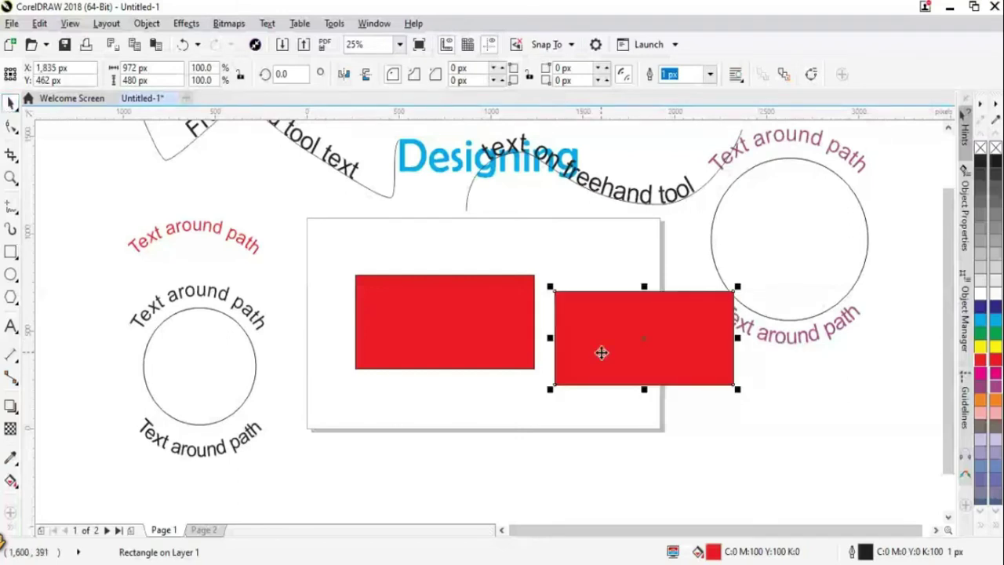
key("Delete")
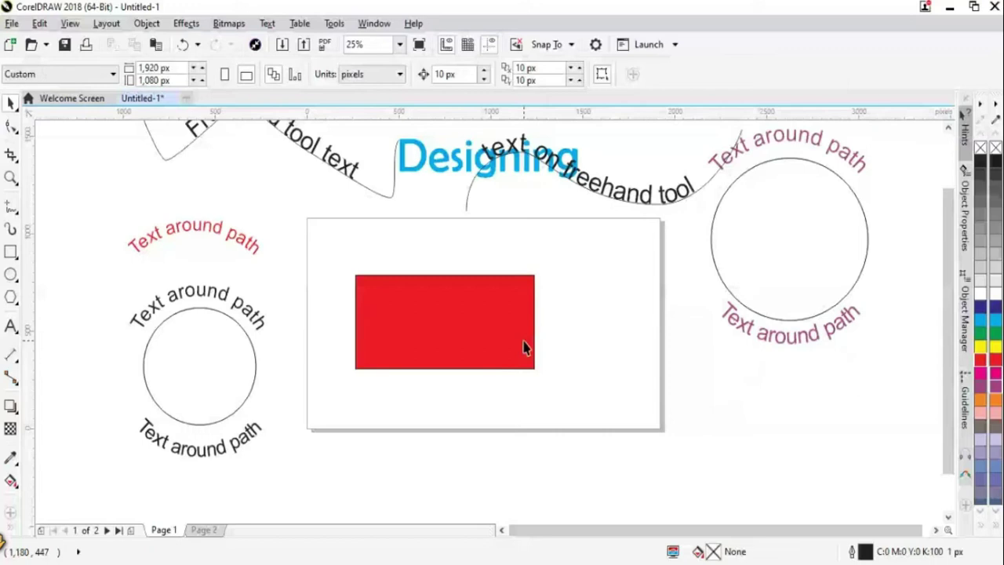
left_click(524, 347)
key("Delete")
- Move the freehand curve text to the top-left of the drawing
mouse_move(623, 196)
left_mouse_down()
mouse_move(553, 345)
mouse_move(456, 367)
left_mouse_up()
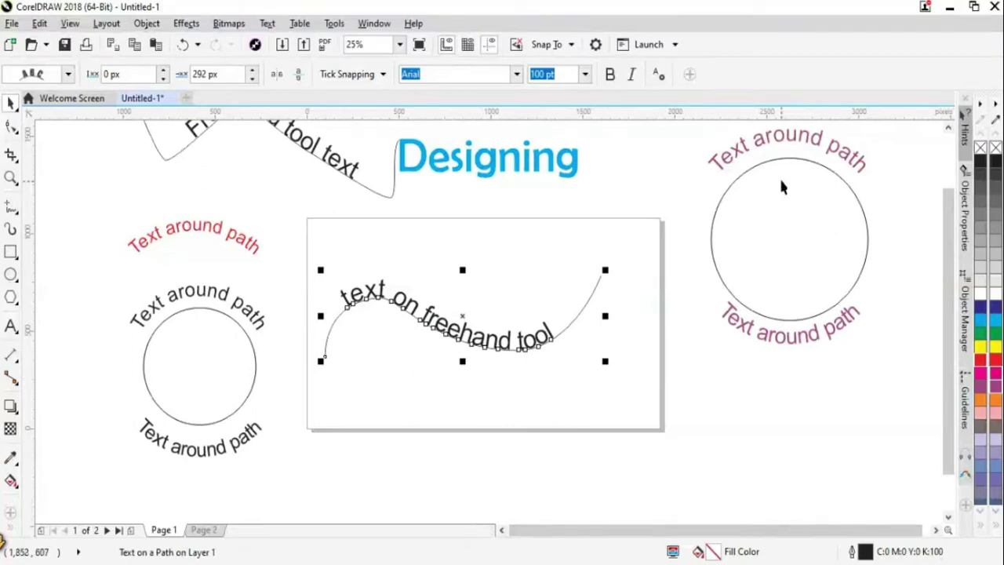
left_click(778, 137)
mouse_move(498, 349)
left_mouse_down()
mouse_move(190, 223)
mouse_move(185, 197)
left_mouse_up()
- Pull the right circle's top text off into the page, then undo the move with Ctrl+Z
left_click(738, 287)
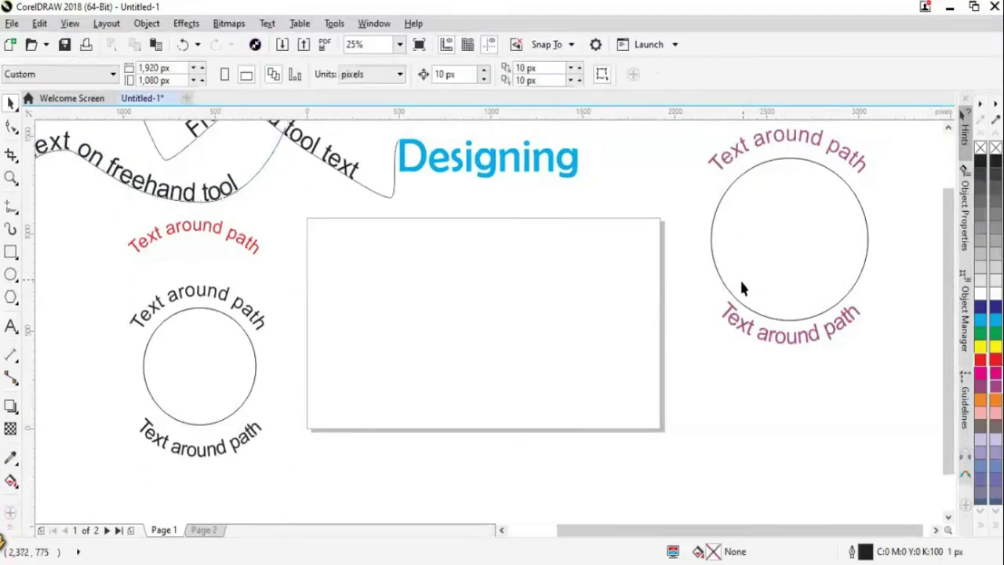
left_click(737, 170)
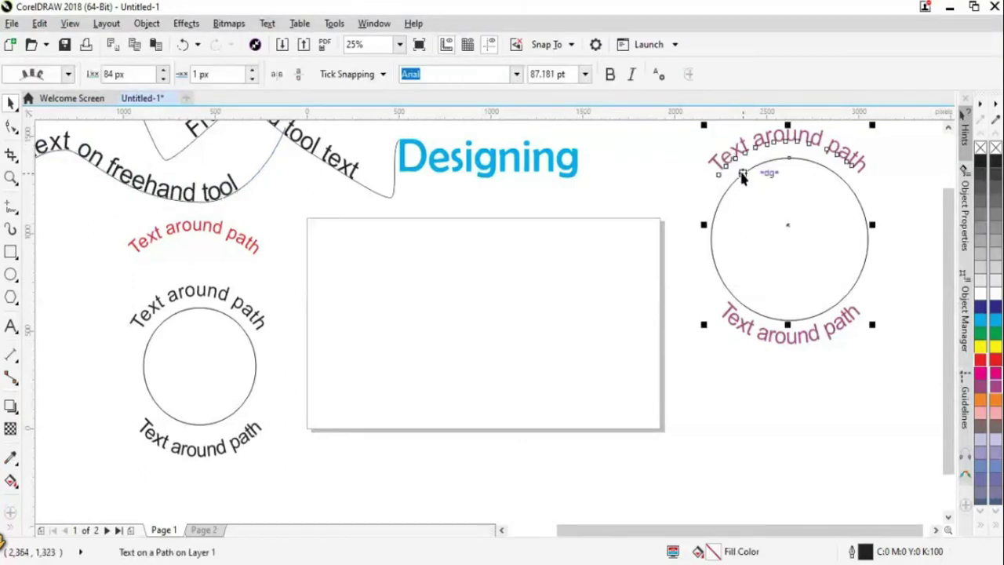
left_click_drag(743, 177, 495, 337)
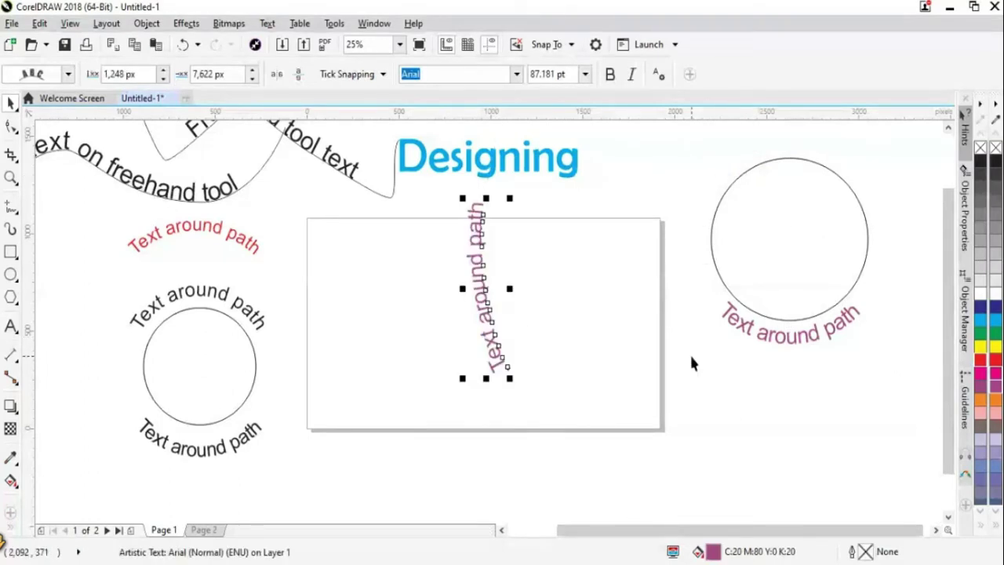
key("ctrl+z")
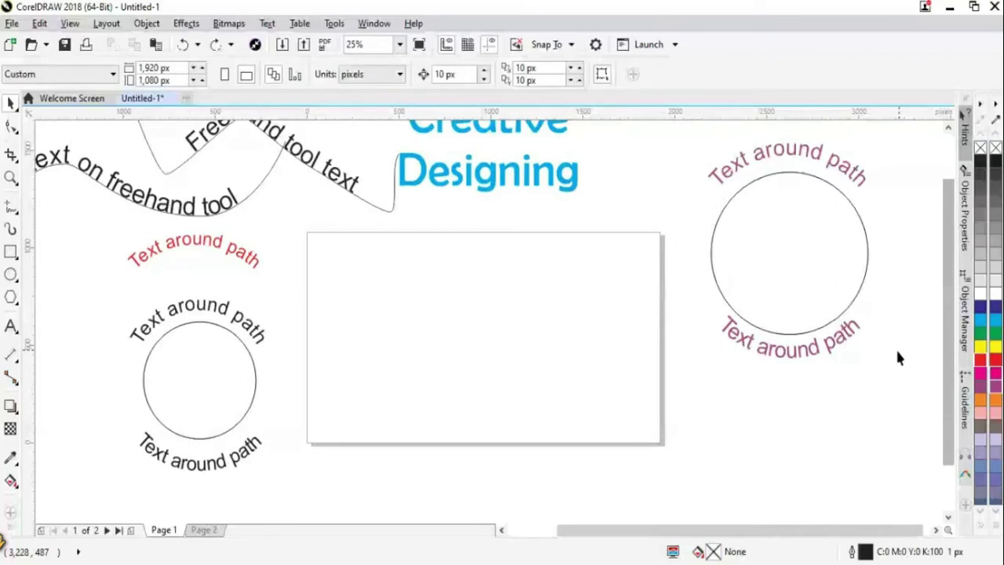
- Move the right circle with both its texts into the page and shrink it slightly
left_click(753, 348)
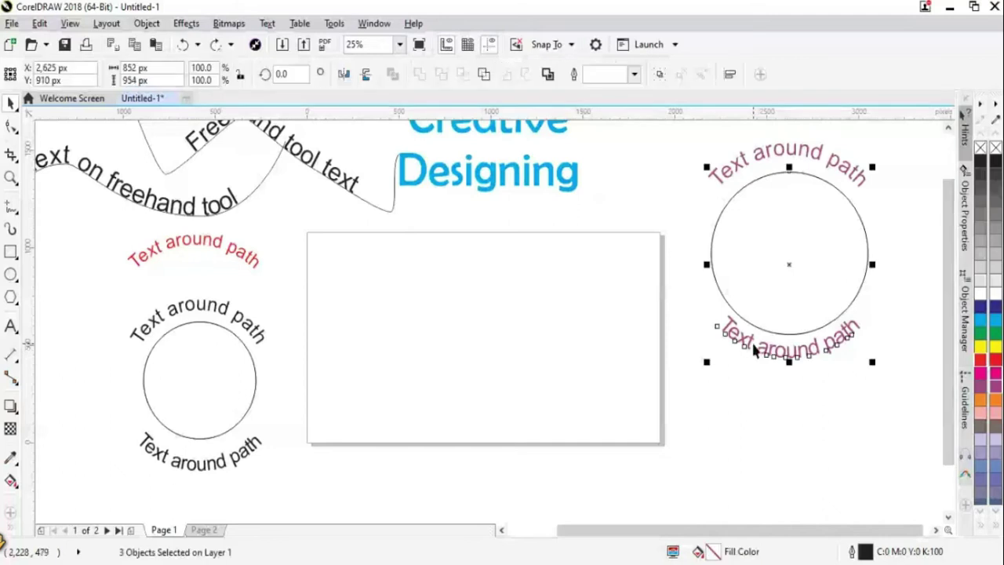
left_click_drag(754, 350, 511, 442)
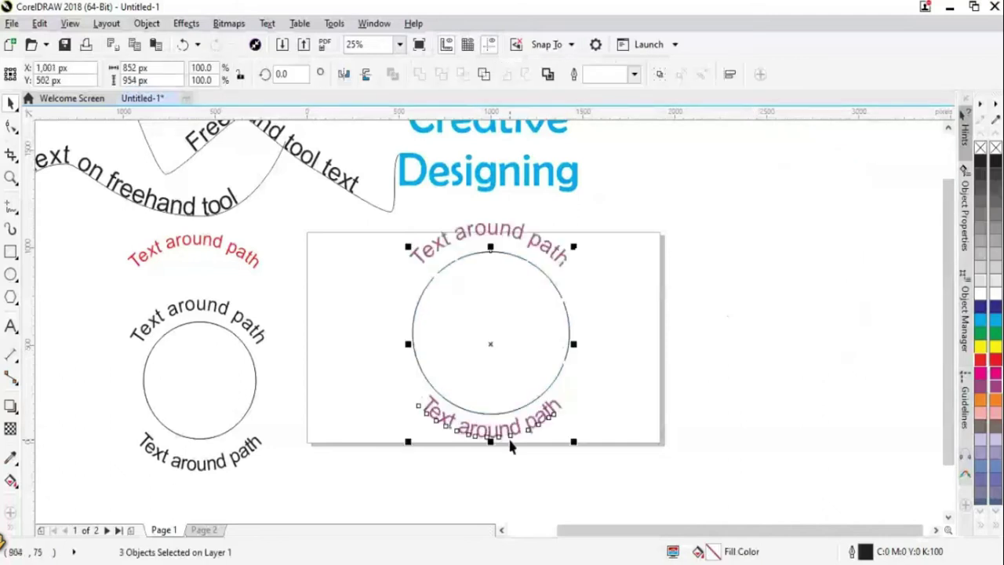
mouse_move(573, 441)
left_mouse_down()
mouse_move(557, 421)
mouse_move(573, 427)
left_mouse_up()
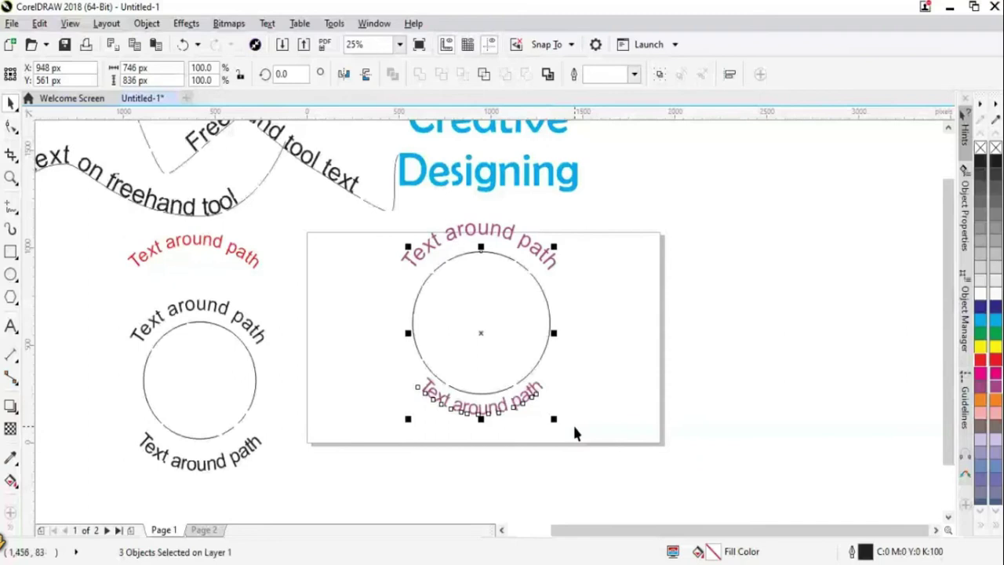
- Scale the circle group to about two-thirds, then undo the resizing back to original size
left_click(585, 441)
left_click(575, 443)
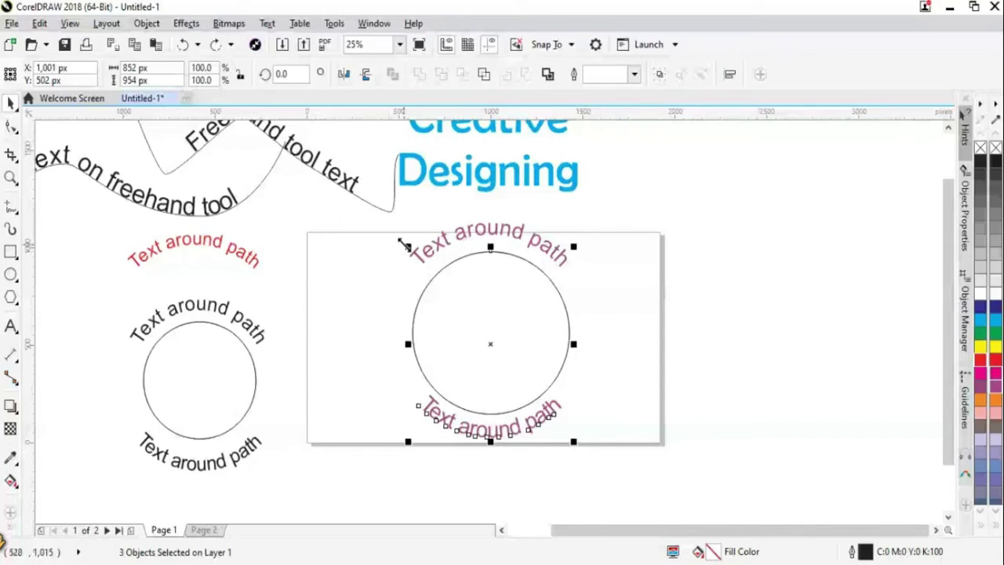
left_click_drag(404, 245, 659, 382)
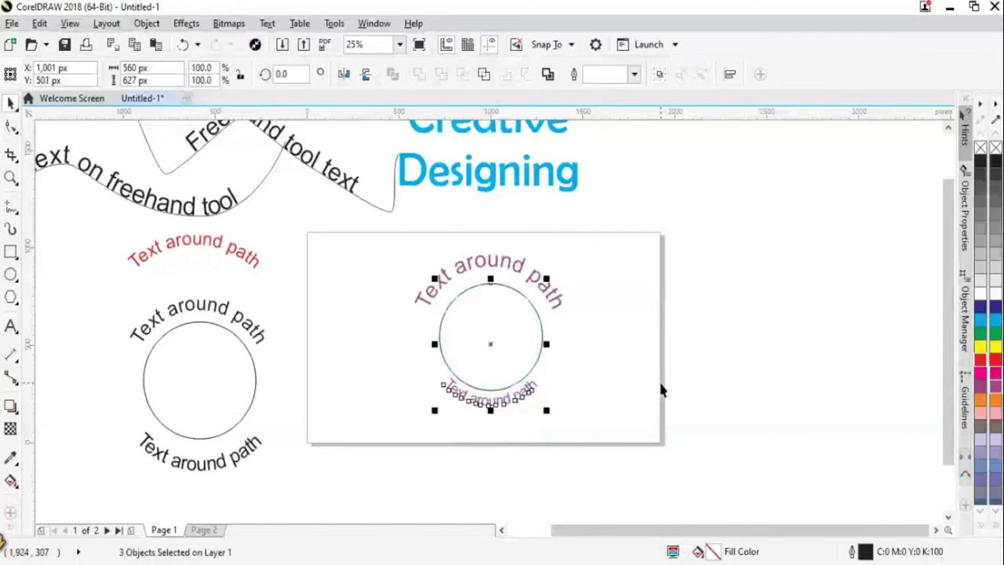
key("ctrl+z")
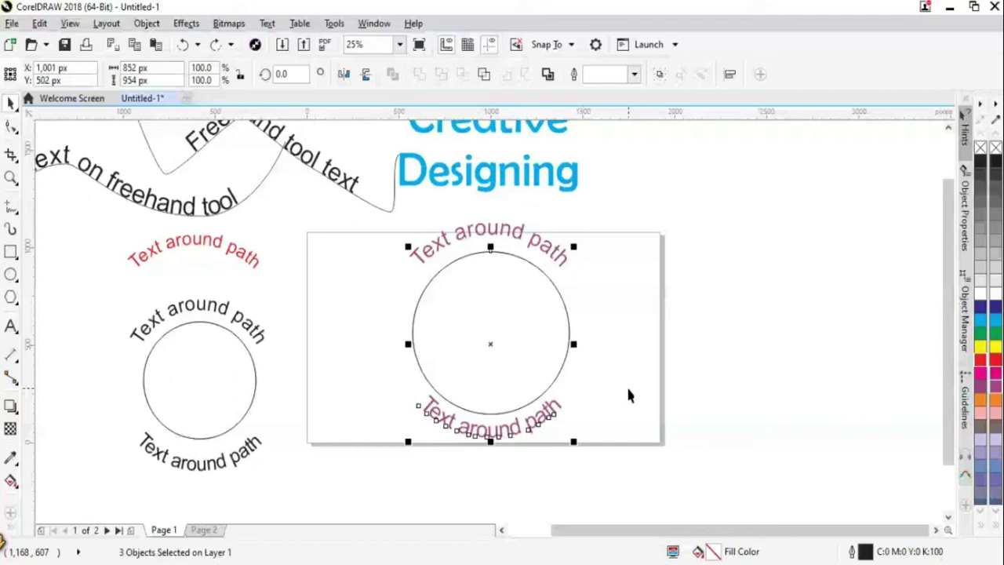
key("ctrl+z")
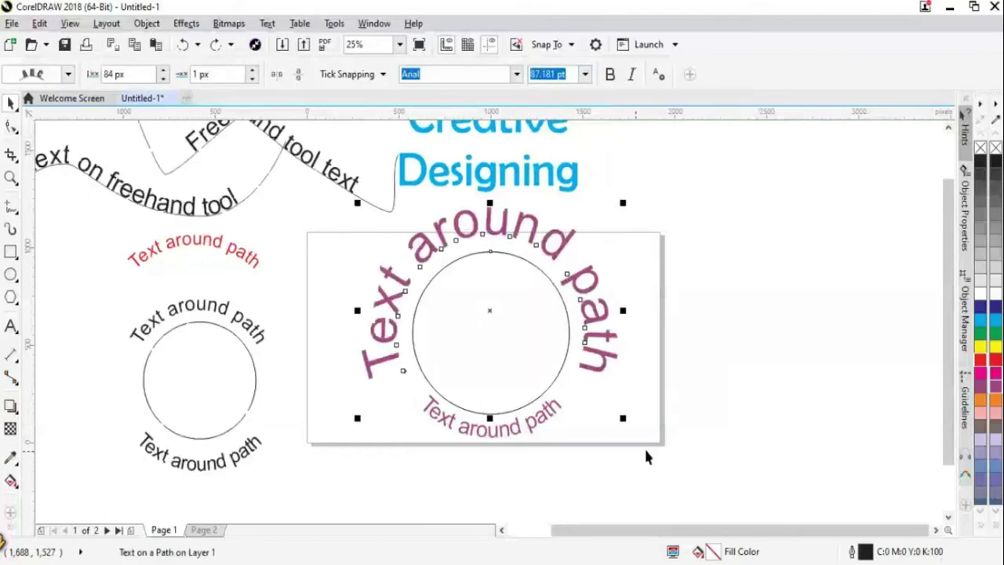
- Set the circle's top text to 100 pt and move the freehand path text to the upper right
left_click(645, 451)
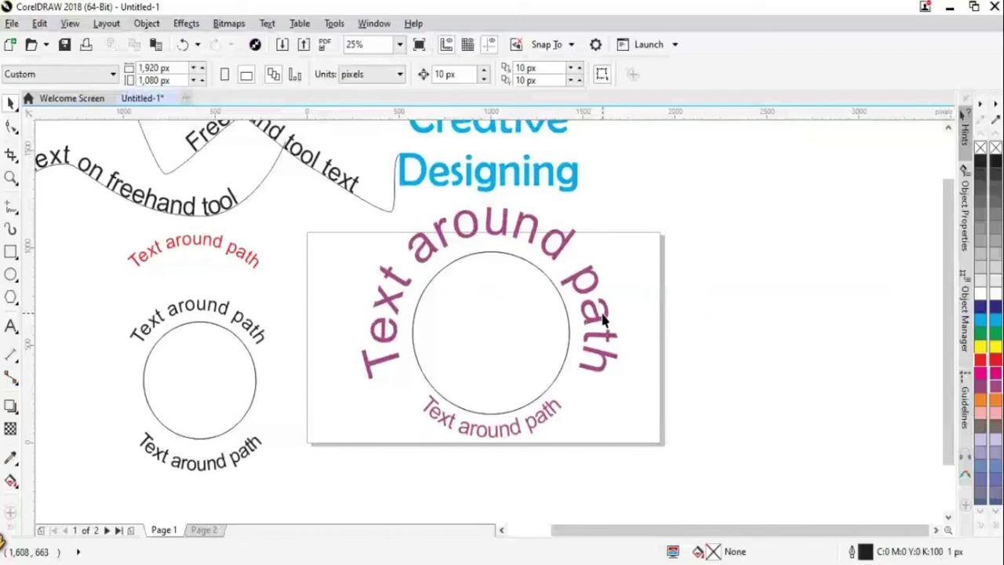
left_click(602, 317)
left_click(584, 74)
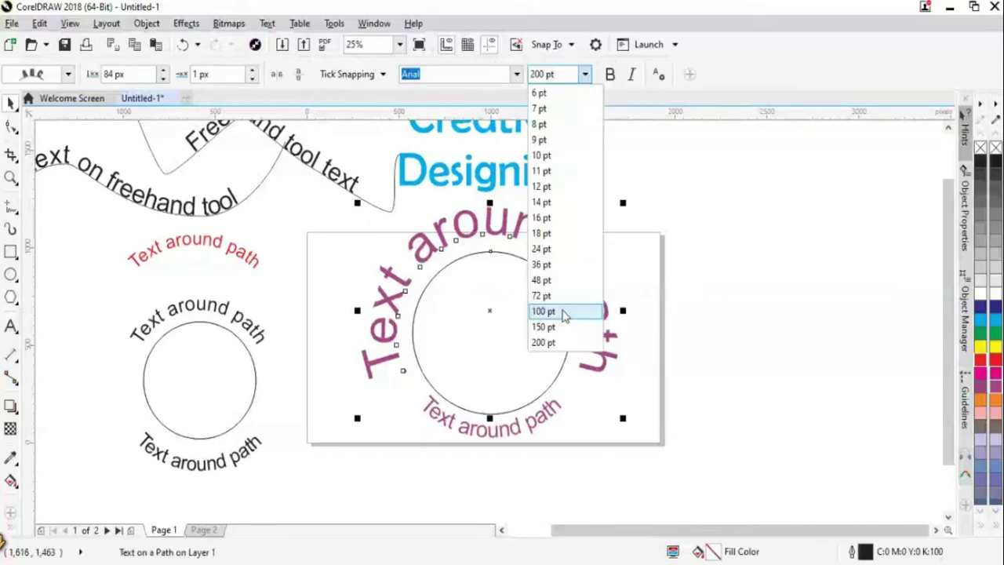
left_click(563, 311)
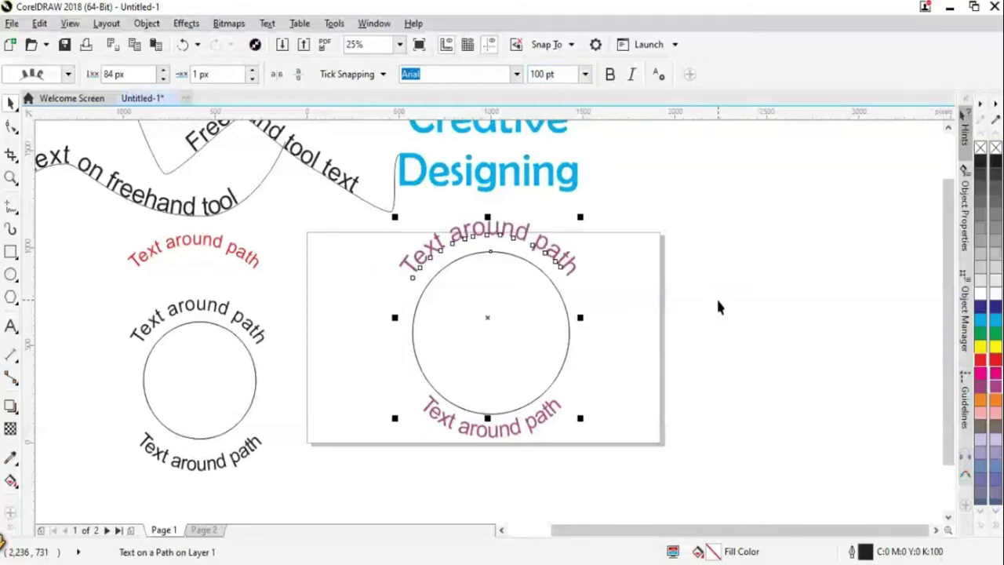
mouse_move(393, 196)
left_mouse_down()
mouse_move(896, 247)
mouse_move(897, 233)
left_mouse_up()
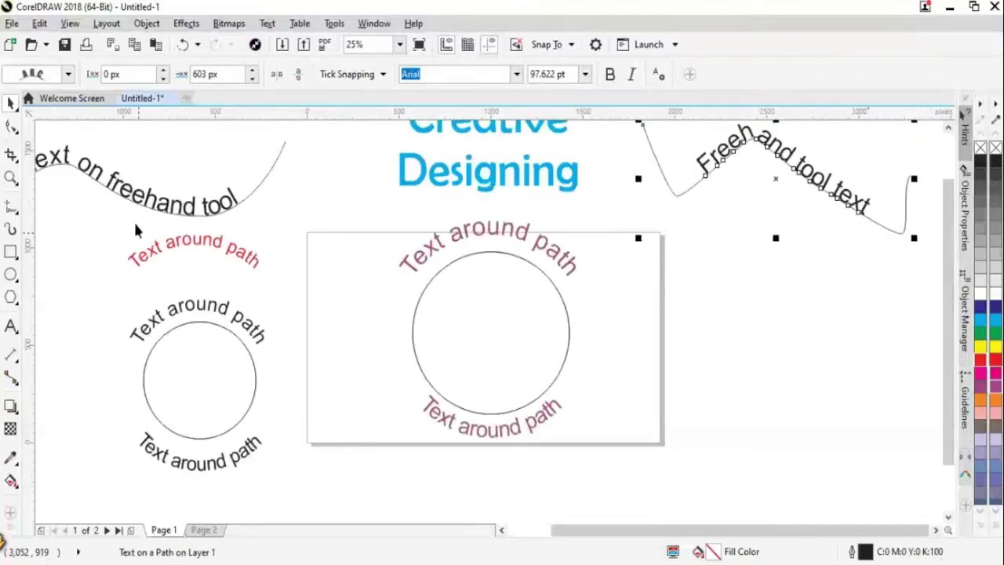
left_click(245, 196)
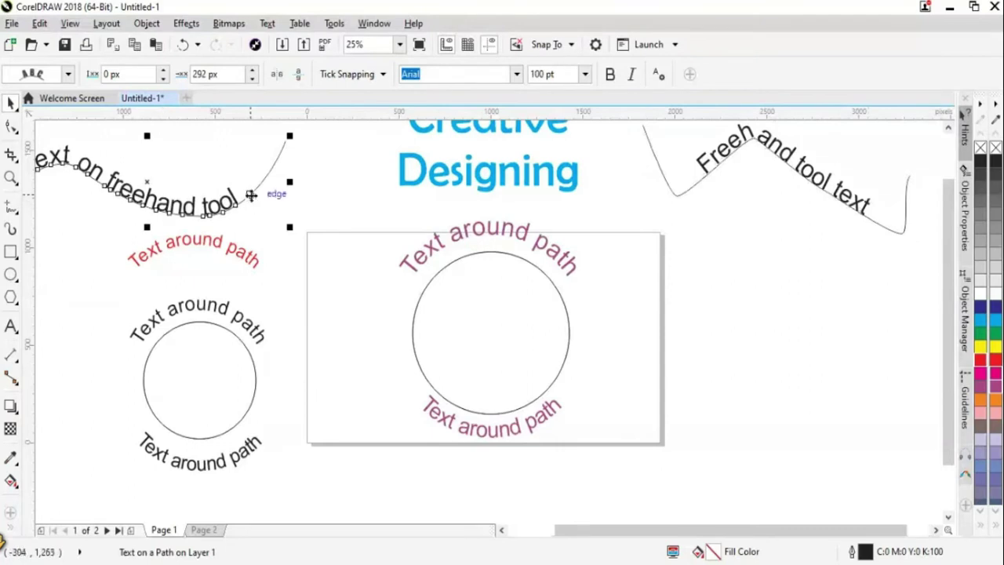
- Nudge the freehand text curve up and right; try dragging the circle's top text away, then cancel
left_click(274, 164)
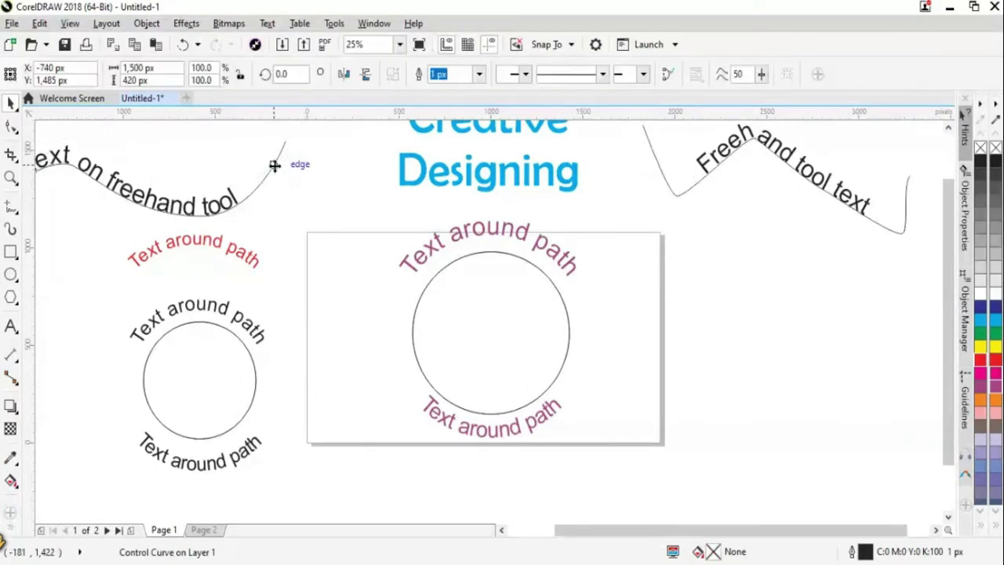
left_click_drag(275, 164, 296, 142)
left_click(566, 262)
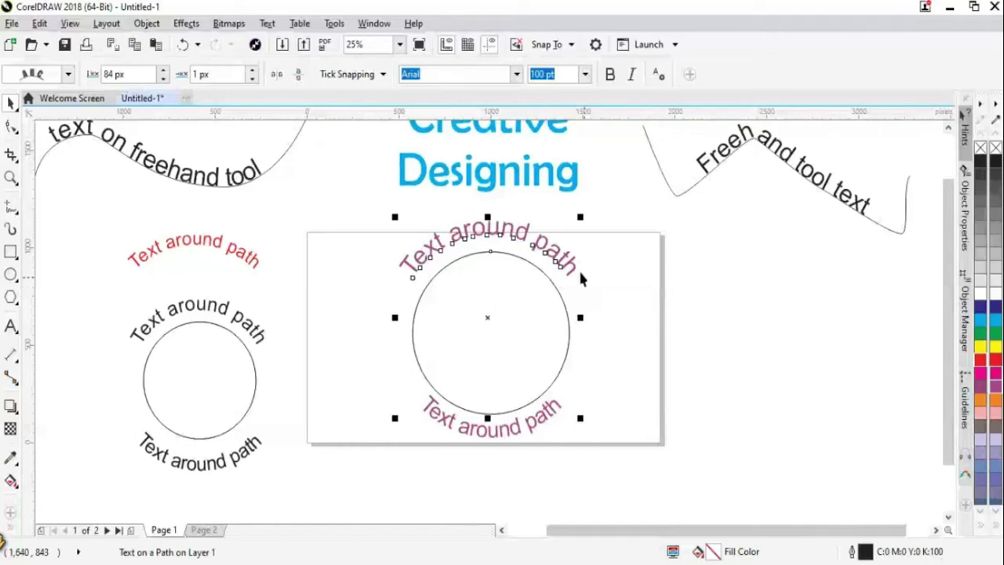
left_click_drag(581, 275, 837, 295)
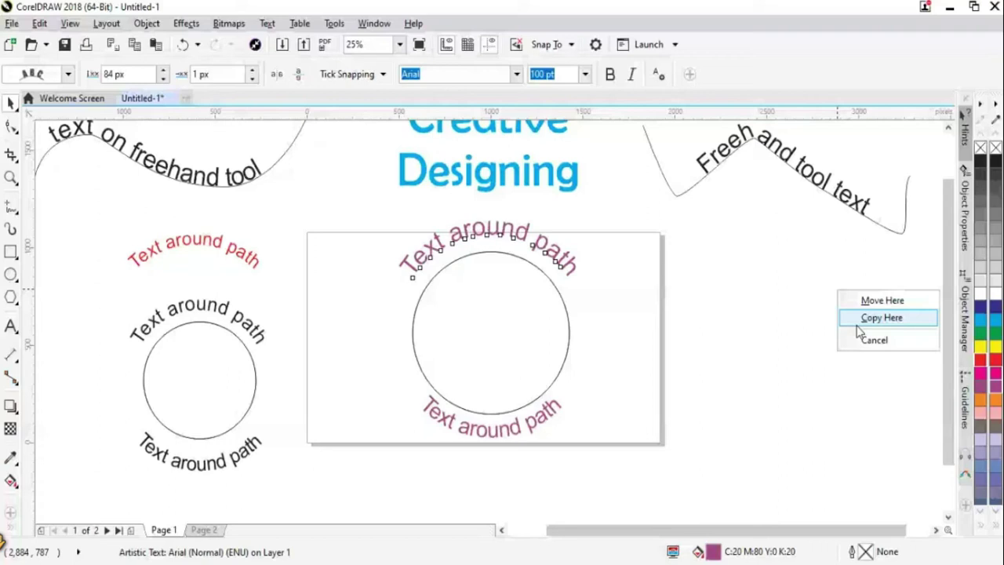
left_click(710, 393)
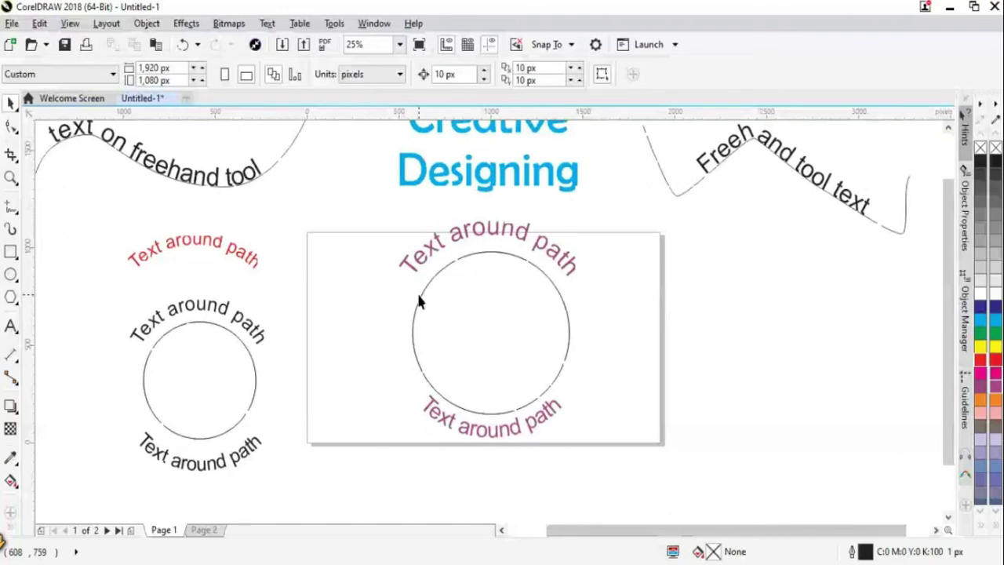
- Create a new 1,920 × 1,080 px document with Ctrl+N, named Untitled-2
key("ctrl+n")
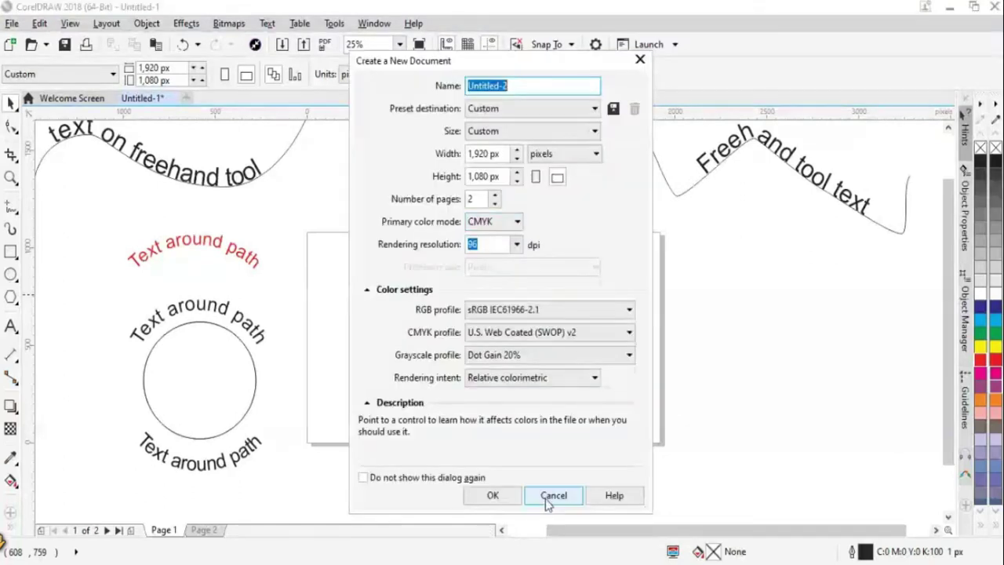
left_click(549, 496)
key("ctrl+n")
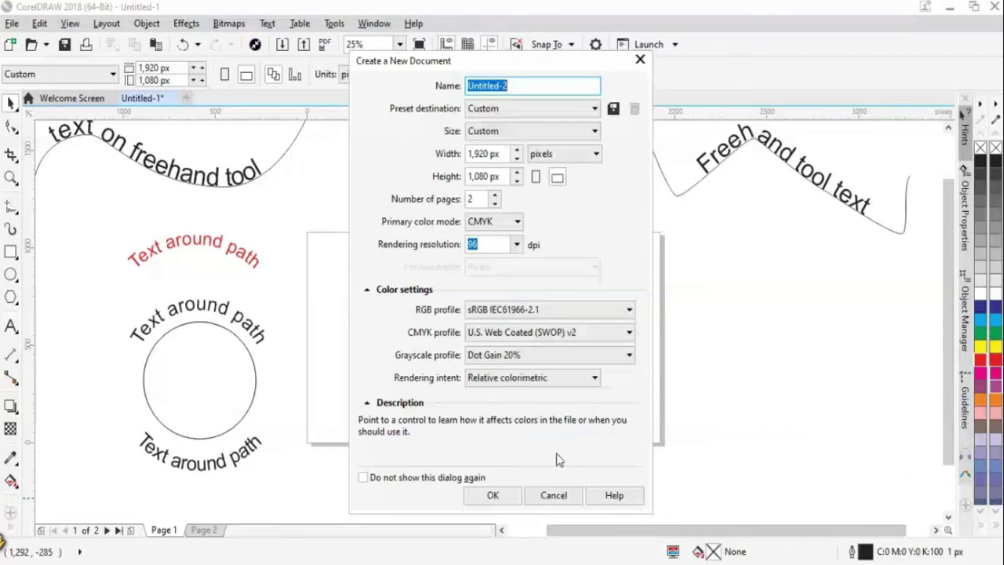
left_click(493, 495)
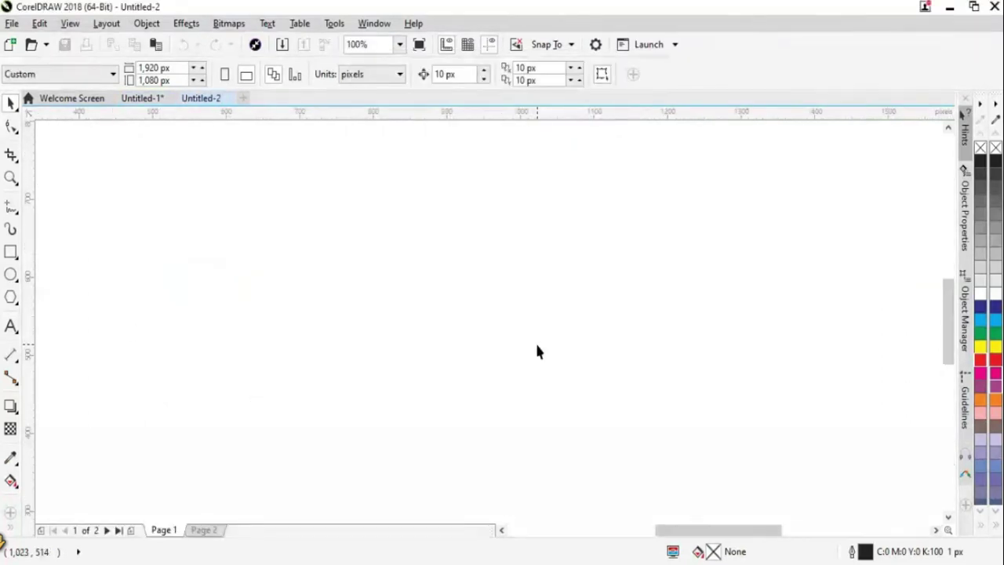
- Check Page 2 and Page 1 of the new document, then return to the Untitled-1 drawing
scroll(537, 352, "down", 2)
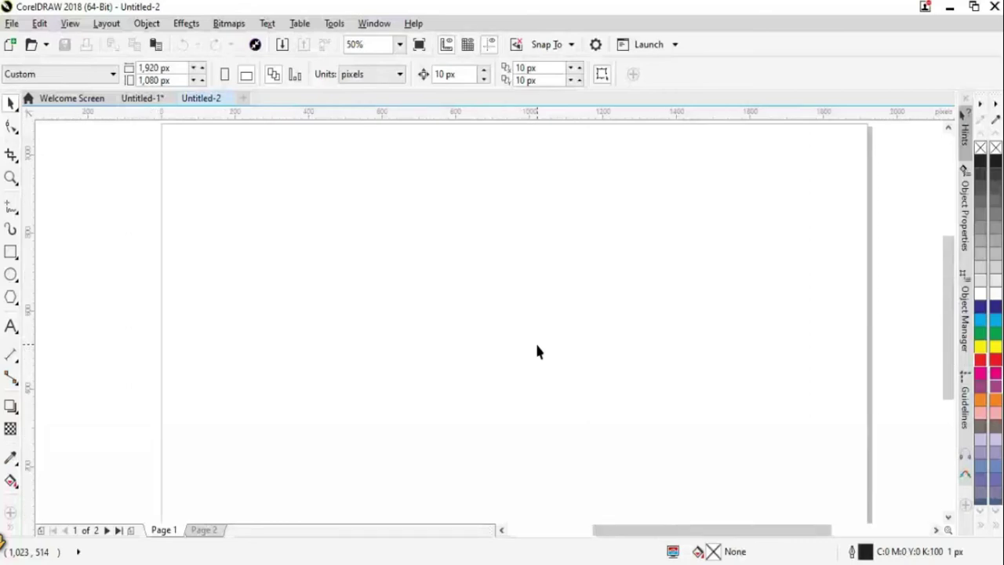
left_click(206, 530)
left_click(163, 530)
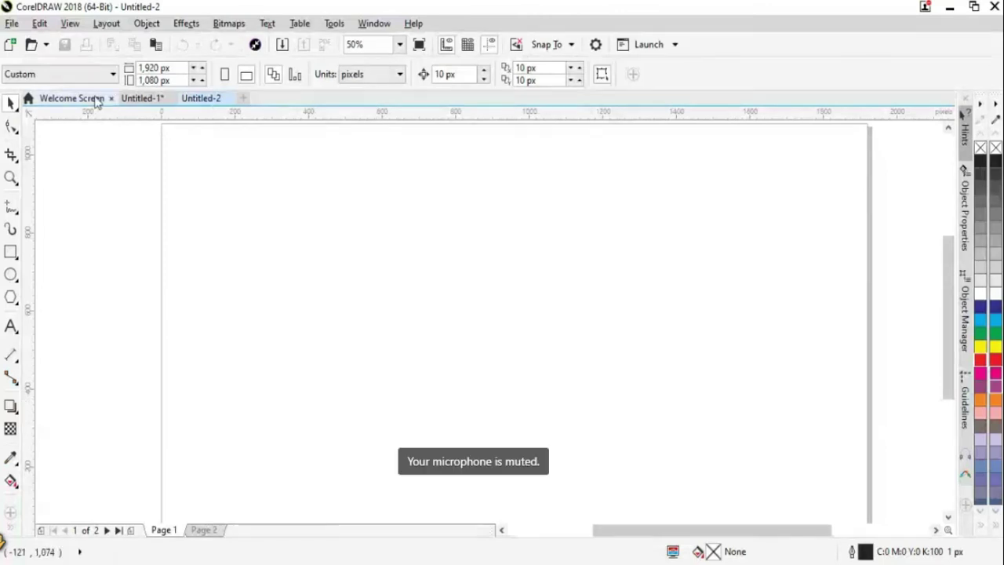
left_click(130, 104)
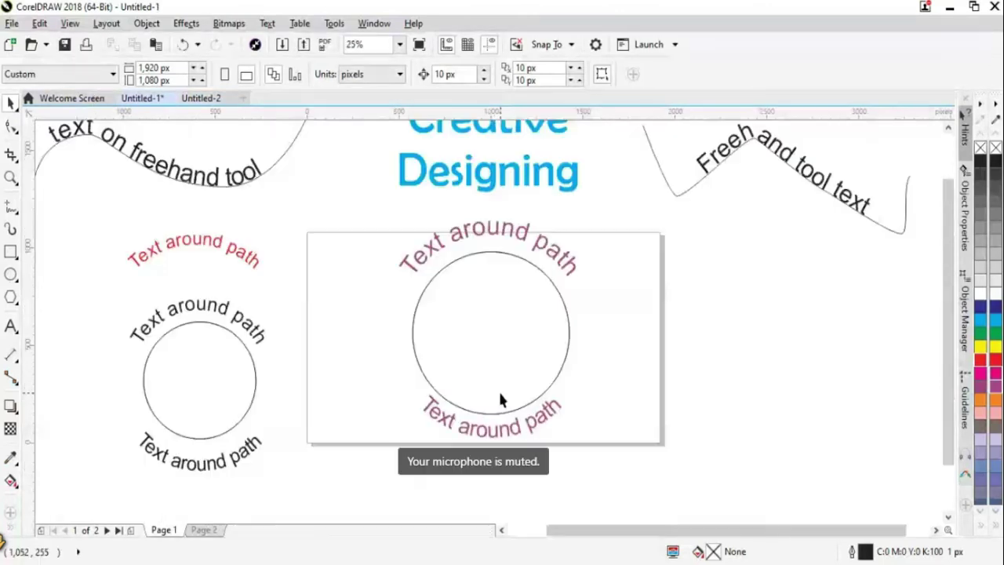
- Try offsetting the circle's top text outward, then abandon the change and cancel the Move/Copy menu
left_click(557, 362)
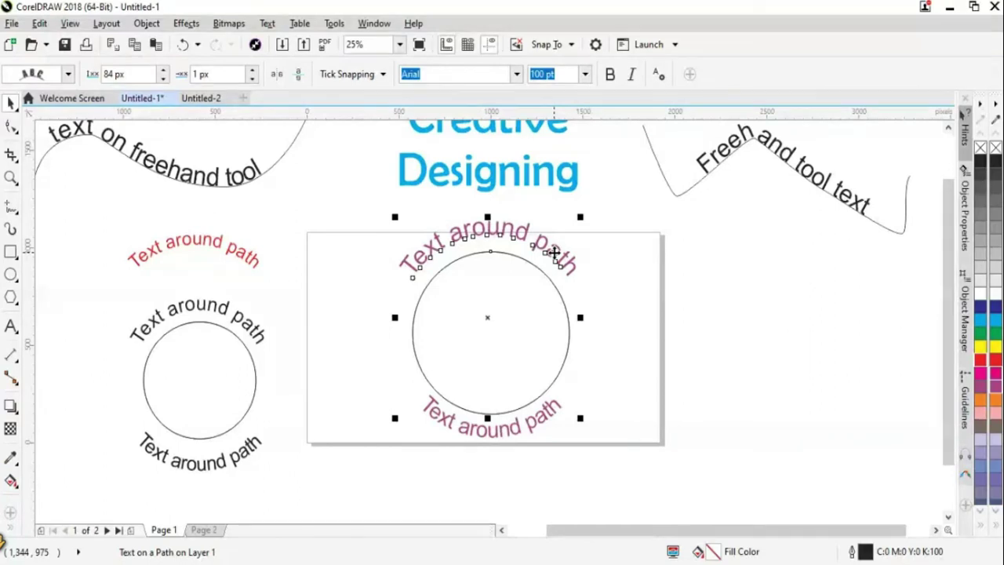
left_click(553, 253)
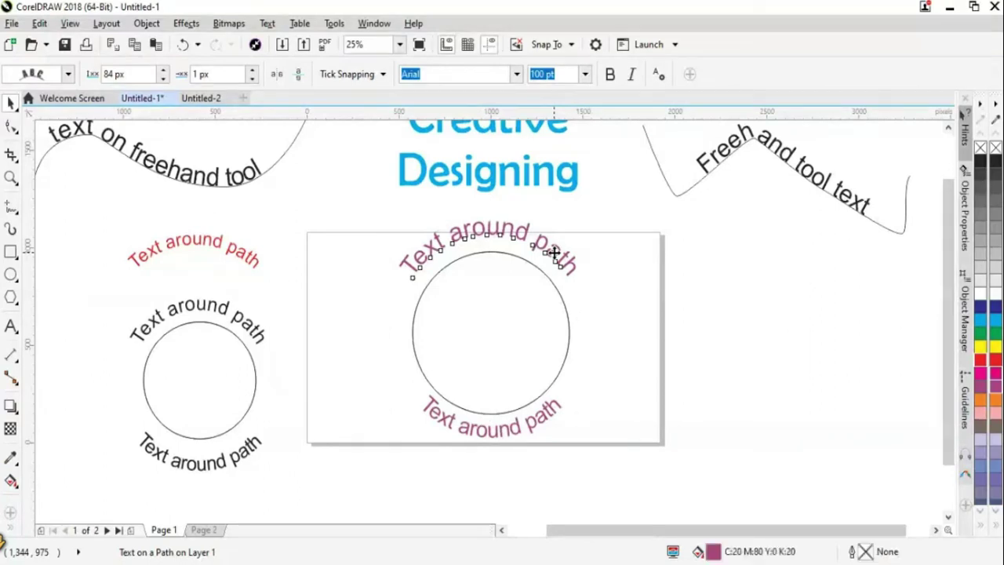
left_click_drag(553, 252, 779, 297)
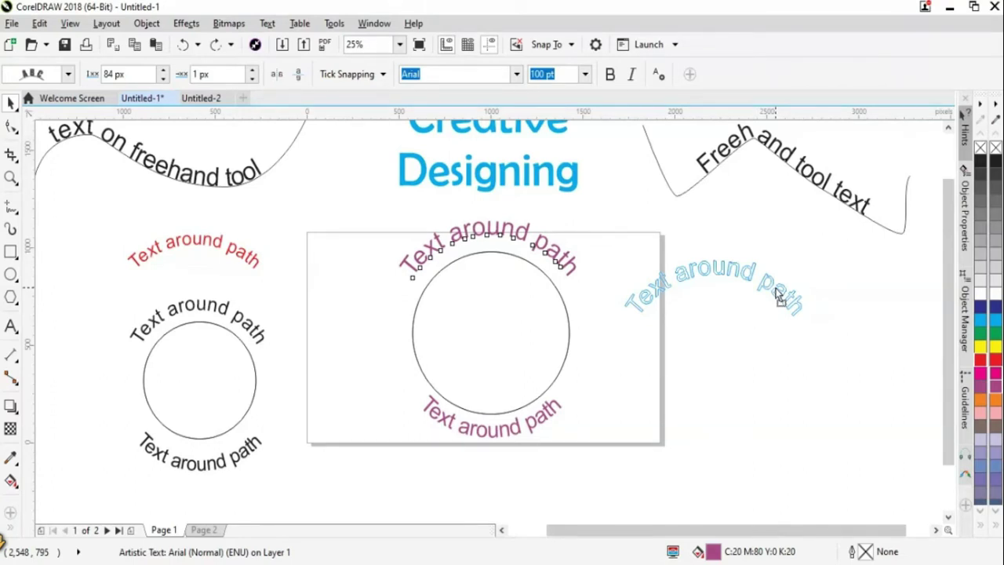
key("Escape")
right_click(775, 287)
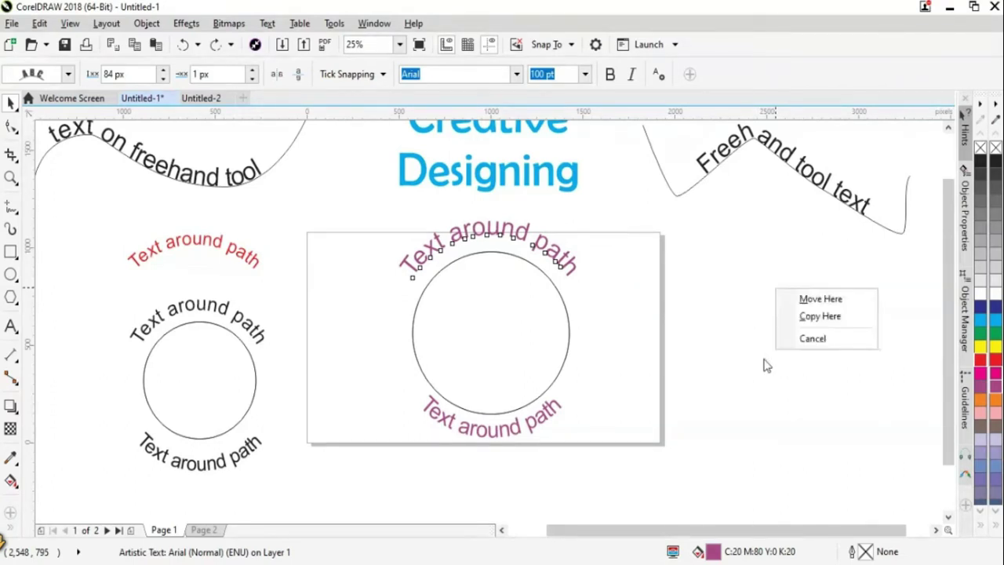
left_click(812, 338)
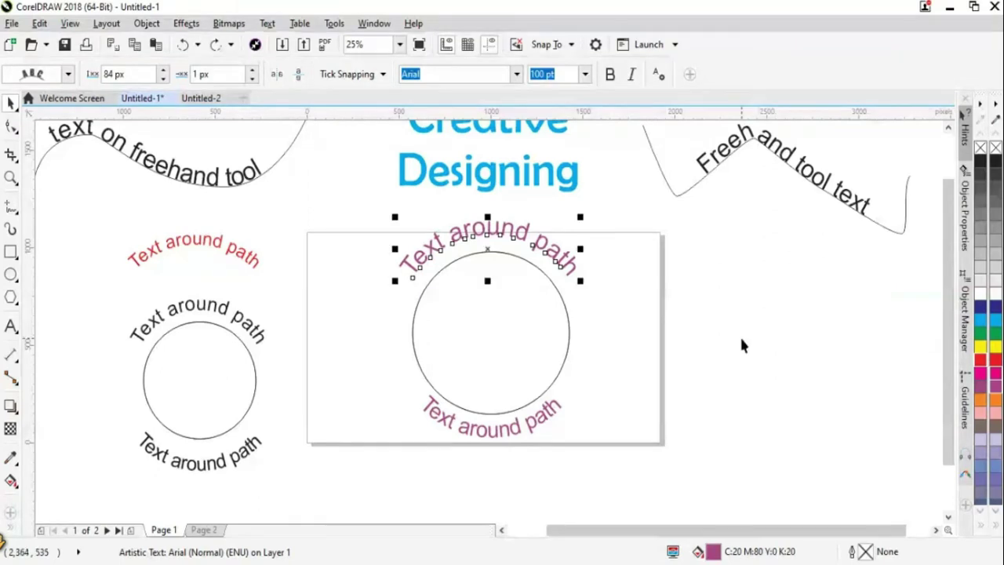
left_click(611, 284)
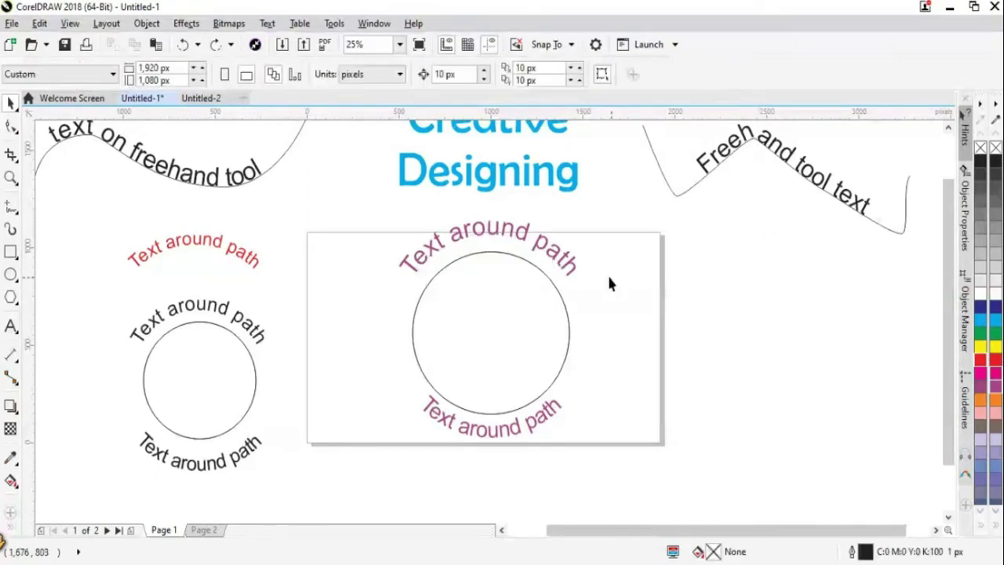
- Try moving the circle's top text right again, cancel, and switch to Untitled-2
key("Tab")
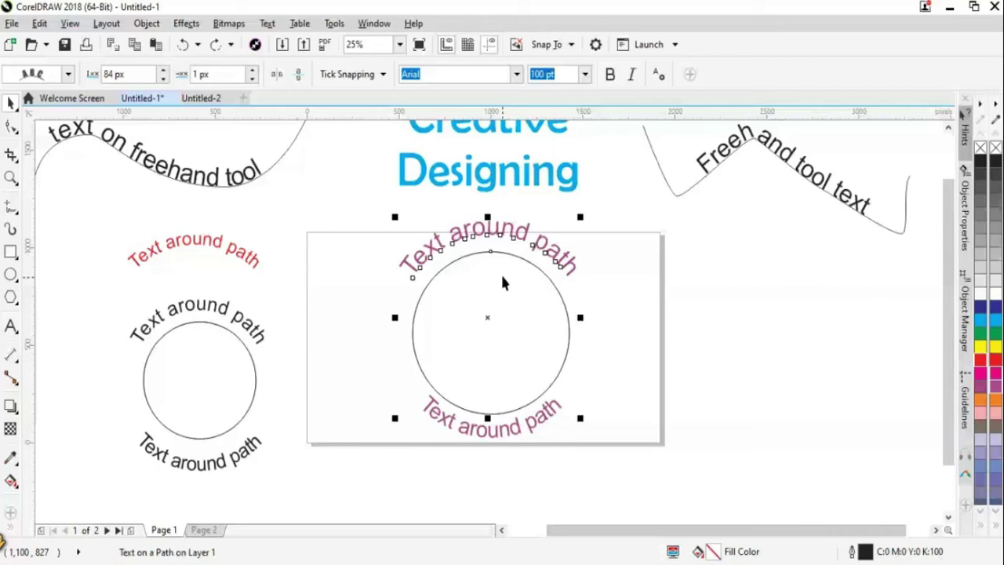
left_click_drag(503, 282, 783, 289)
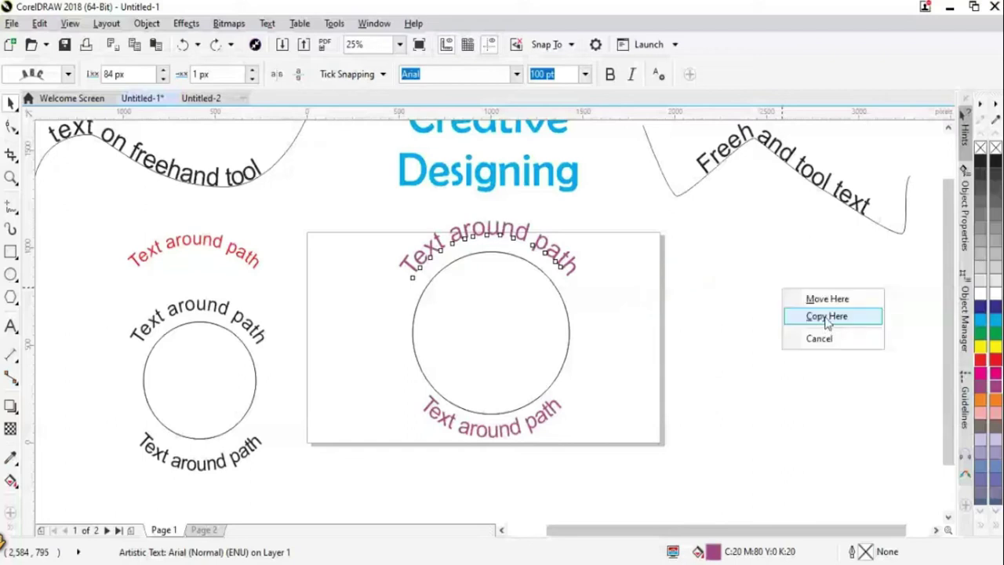
left_click(632, 394)
left_click(201, 98)
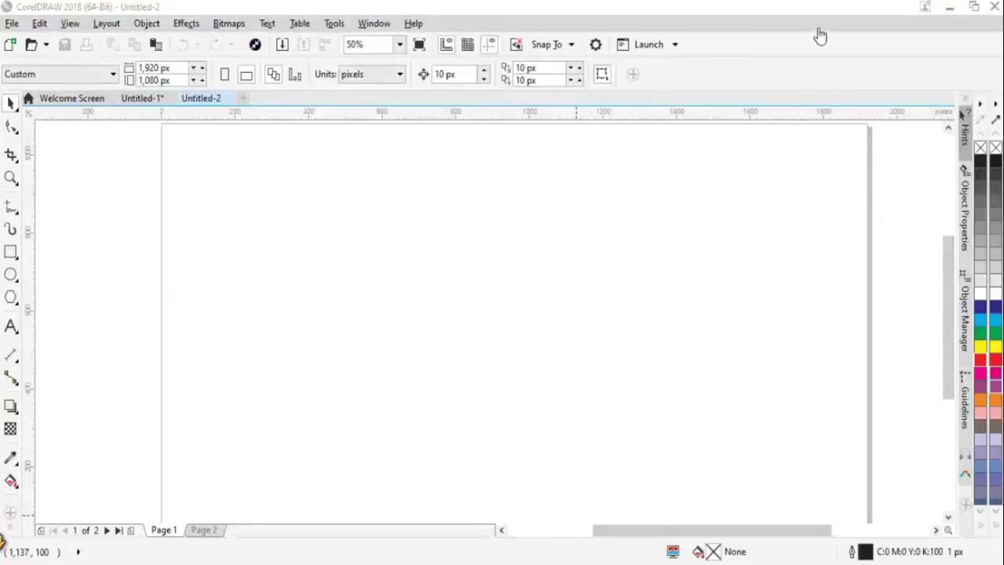
- Draw an S-shaped freehand curve across the page and shift it slightly left
scroll(354, 292, "down", 1)
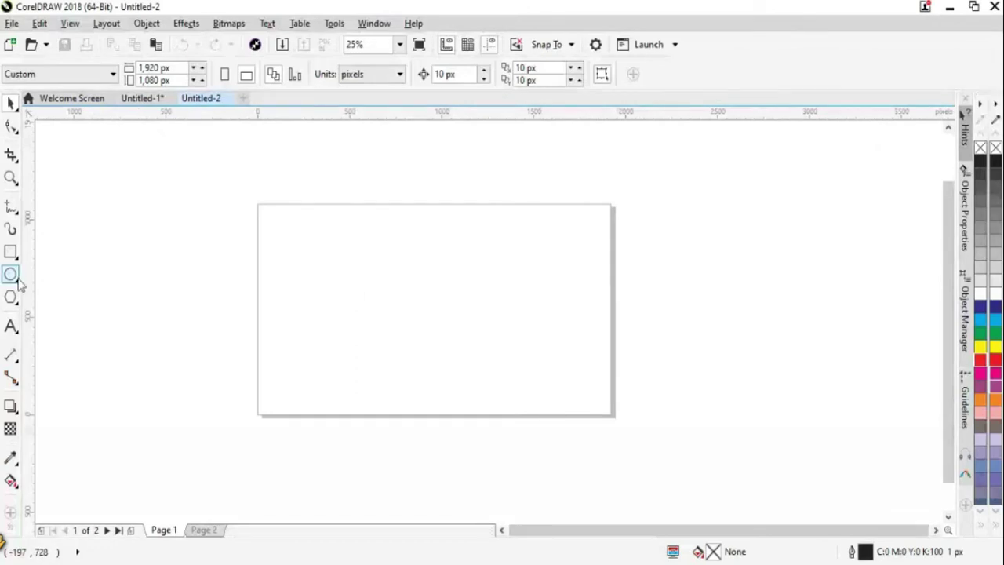
key("F5")
mouse_move(303, 335)
left_mouse_down()
mouse_move(389, 285)
mouse_move(532, 298)
mouse_move(553, 262)
left_mouse_up()
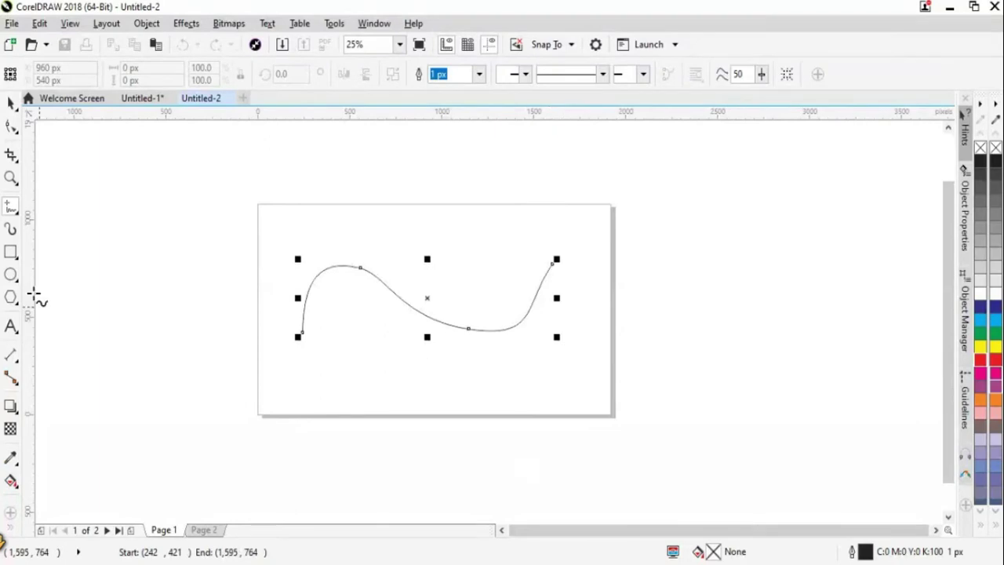
key("space")
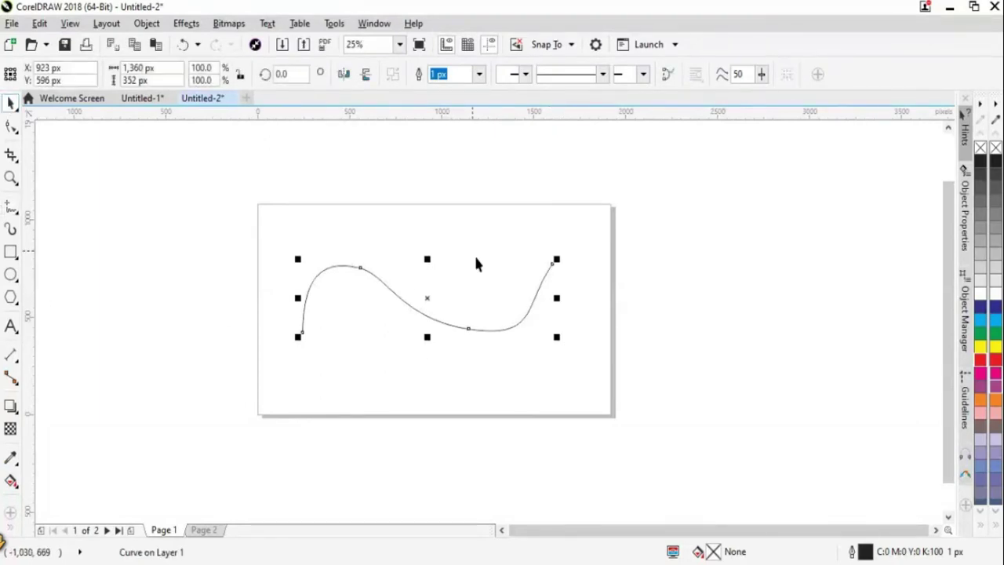
left_click_drag(440, 320, 412, 322)
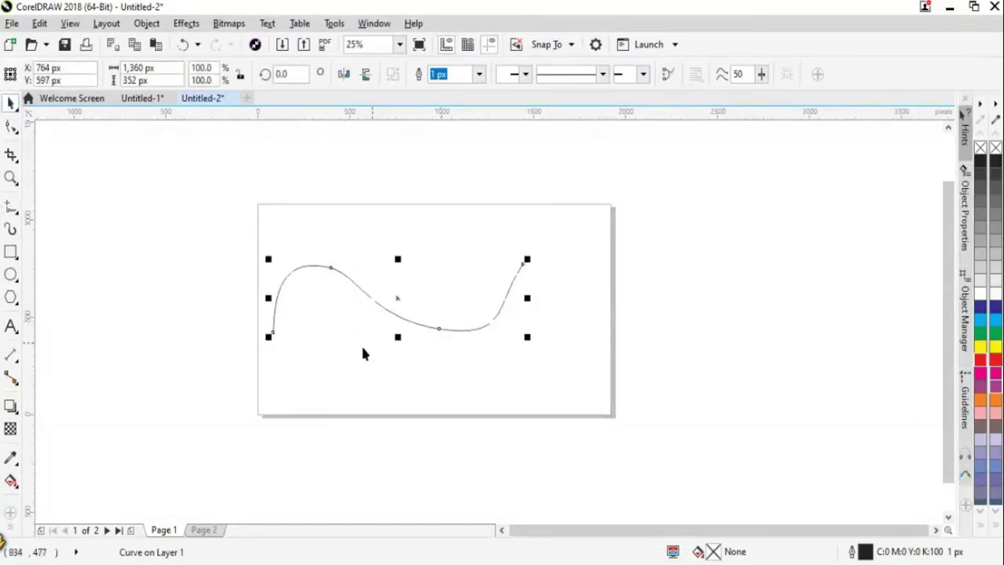
left_click(238, 269)
- Type a name above the curve, scale it to about 91 pt and move it left
left_click(11, 326)
left_click(365, 228)
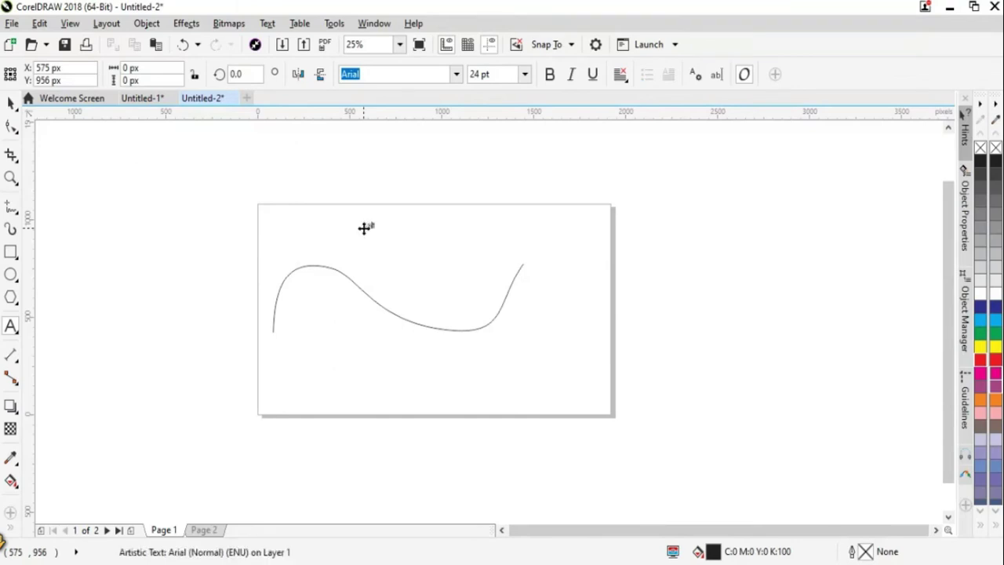
left_click(10, 104)
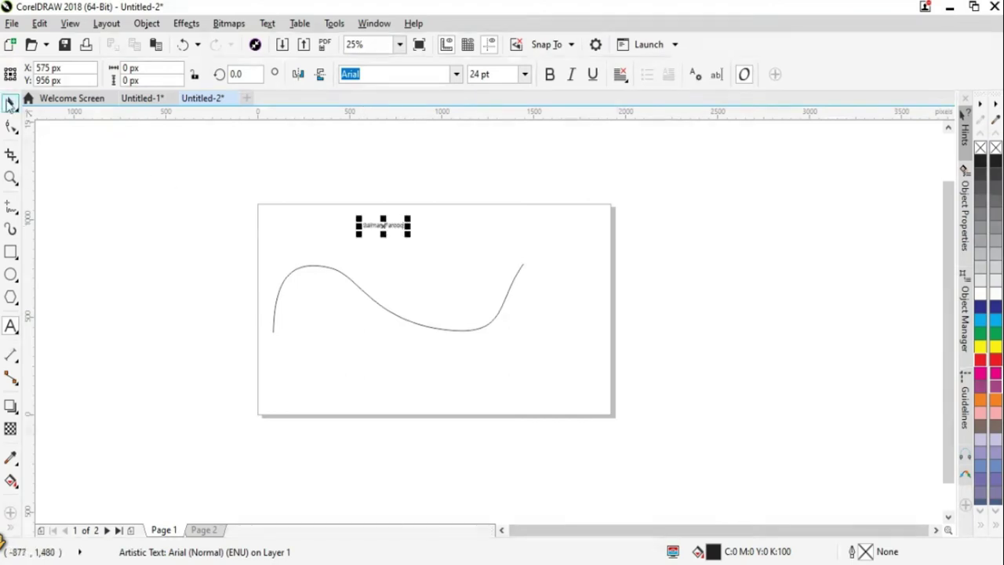
left_click_drag(408, 233, 522, 285)
left_click_drag(439, 234, 336, 240)
left_click(342, 234)
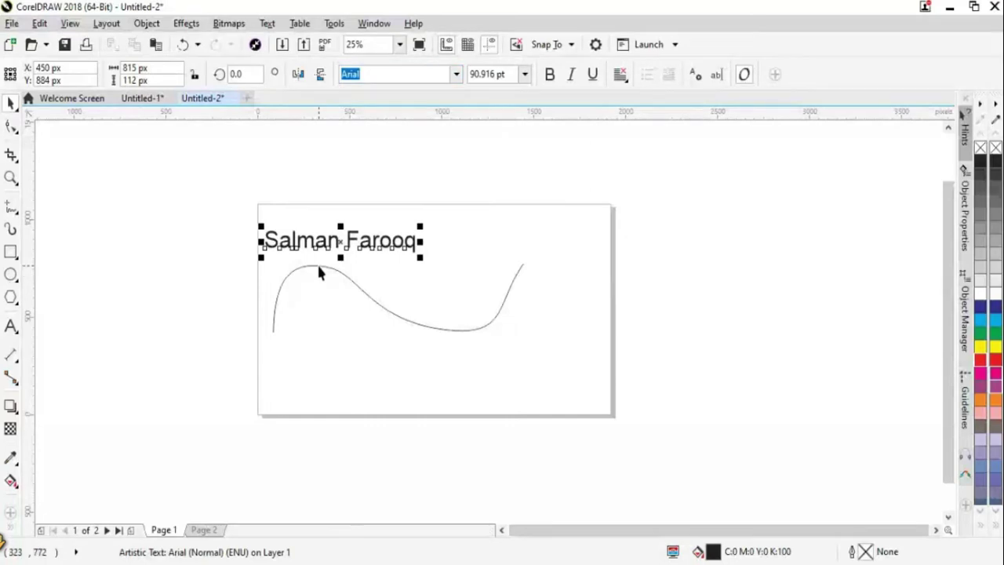
- Fit the name text to the wavy curve and slide it toward the curve's left end
left_click(266, 22)
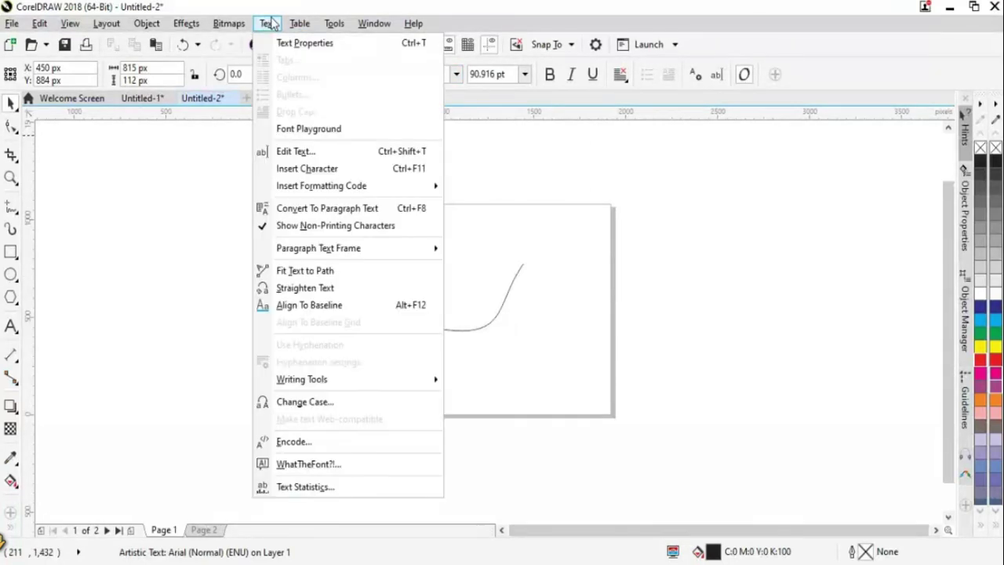
left_click(301, 274)
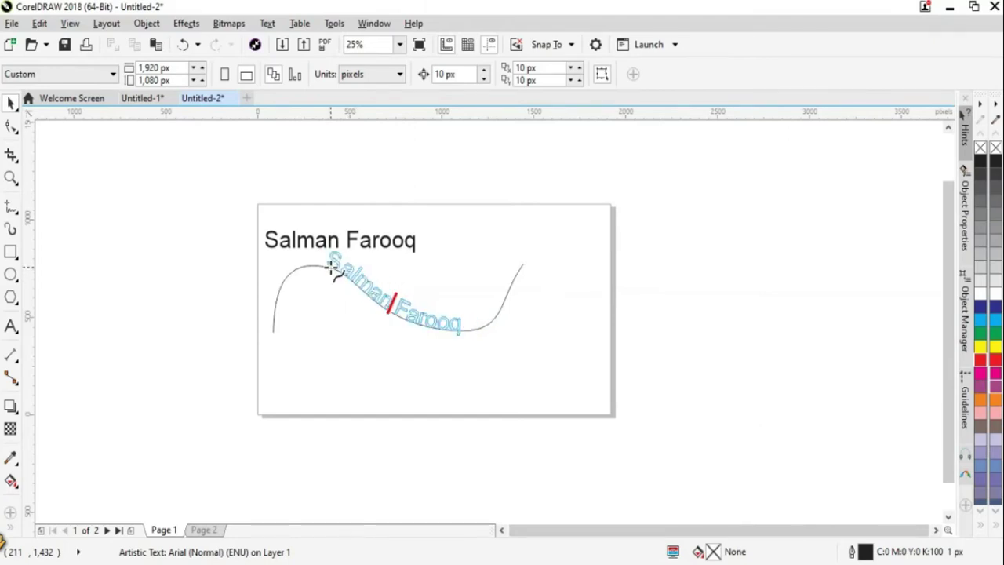
left_click(333, 268)
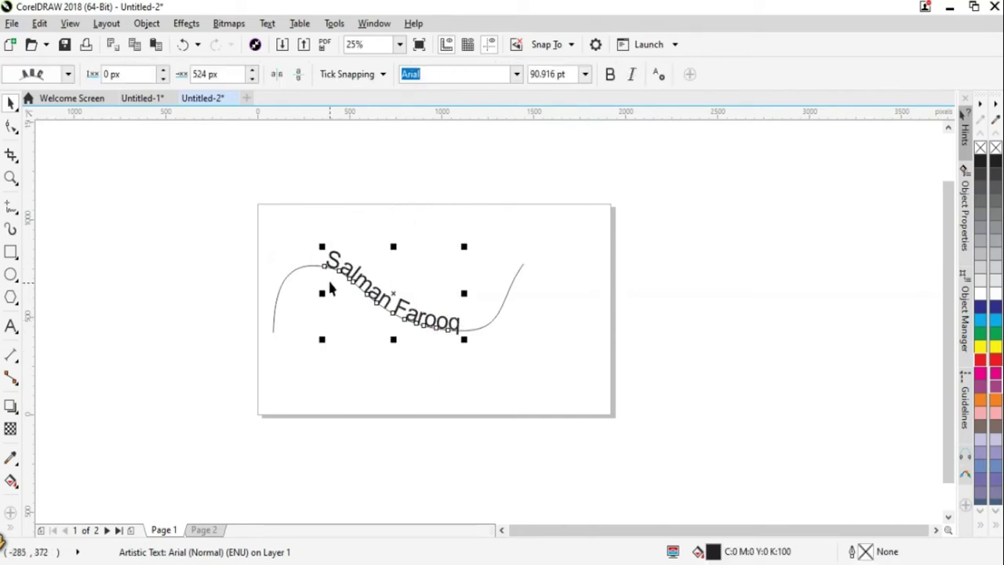
left_click(324, 268)
left_click_drag(323, 269, 273, 292)
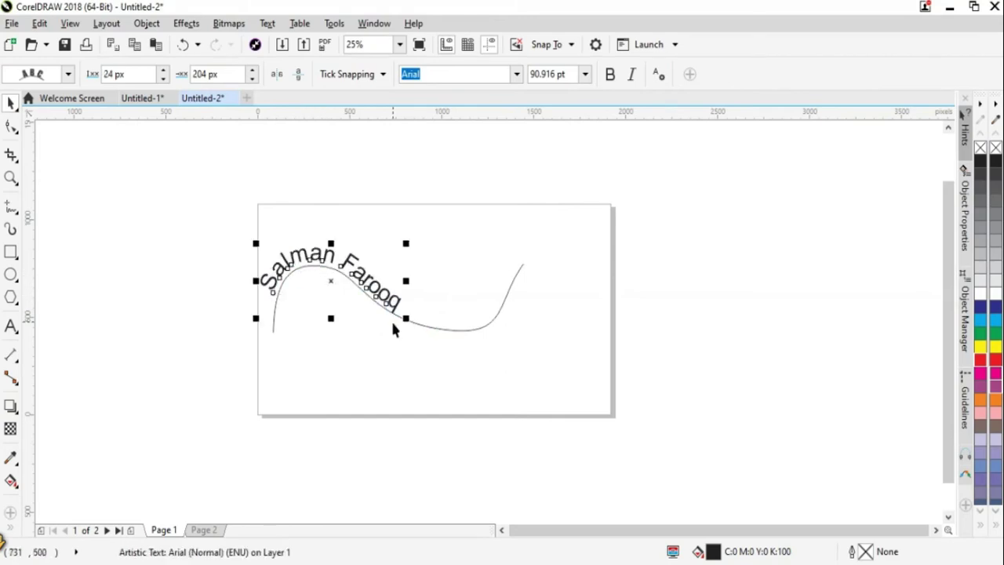
left_click(386, 302)
left_click_drag(387, 302, 402, 337)
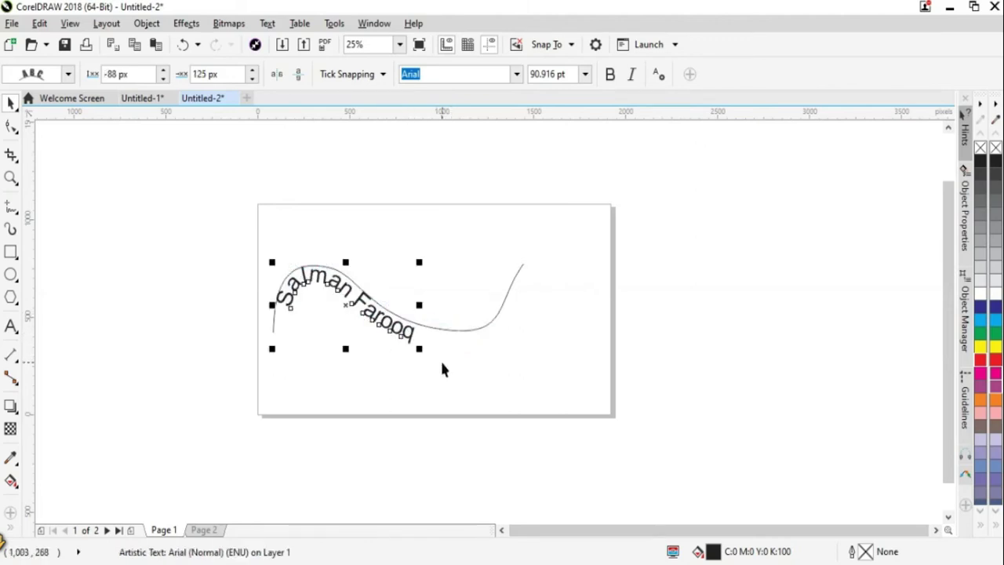
left_click(439, 358)
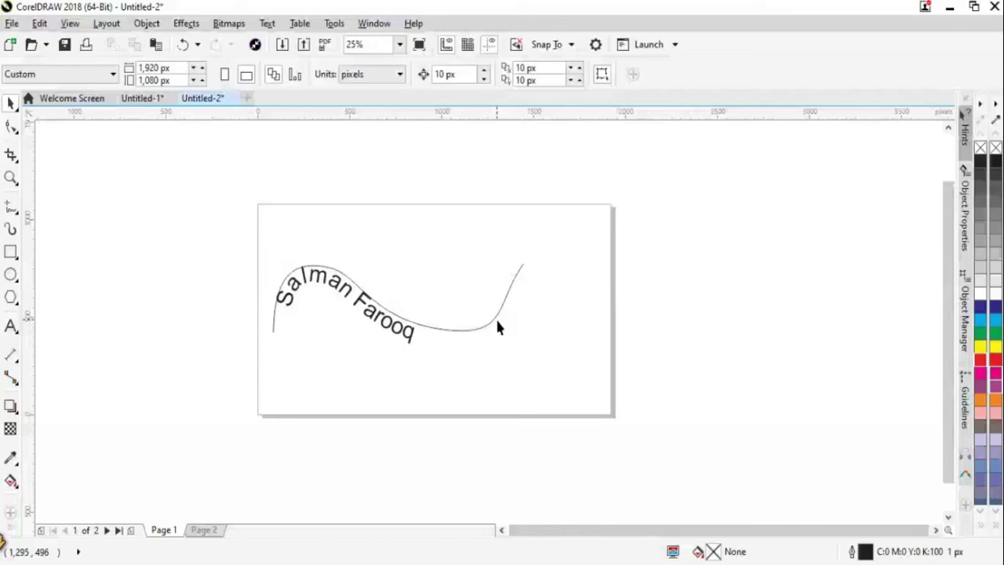
- Type 'Text Outline' on the blank page and scale it to about 188 pt
left_click(345, 282)
type("Text Outline")
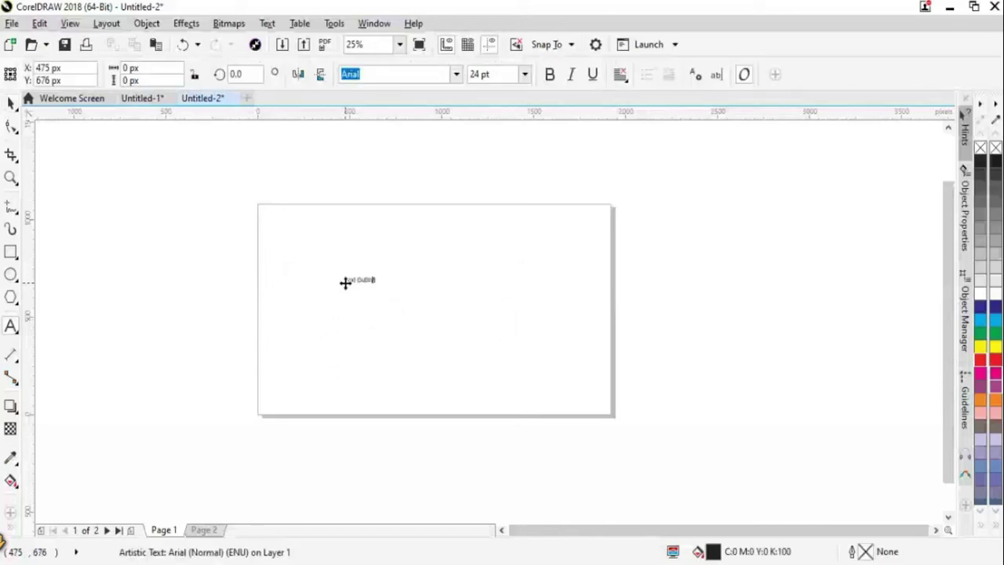
key("ctrl+space")
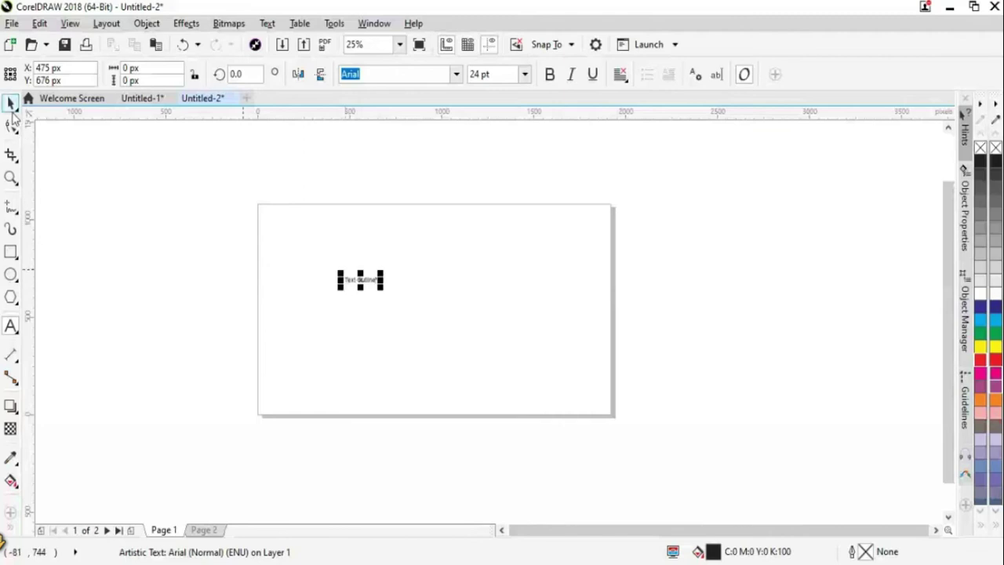
left_click_drag(381, 287, 590, 420)
left_click_drag(521, 306, 484, 312)
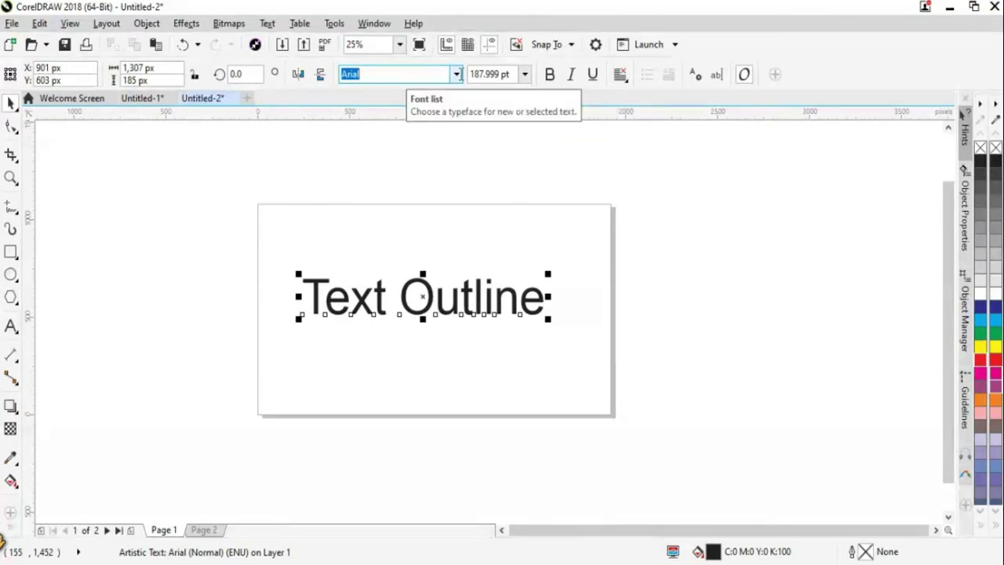
- Change the Text Outline font from Arial to Calibri using the property bar font list
left_click(456, 74)
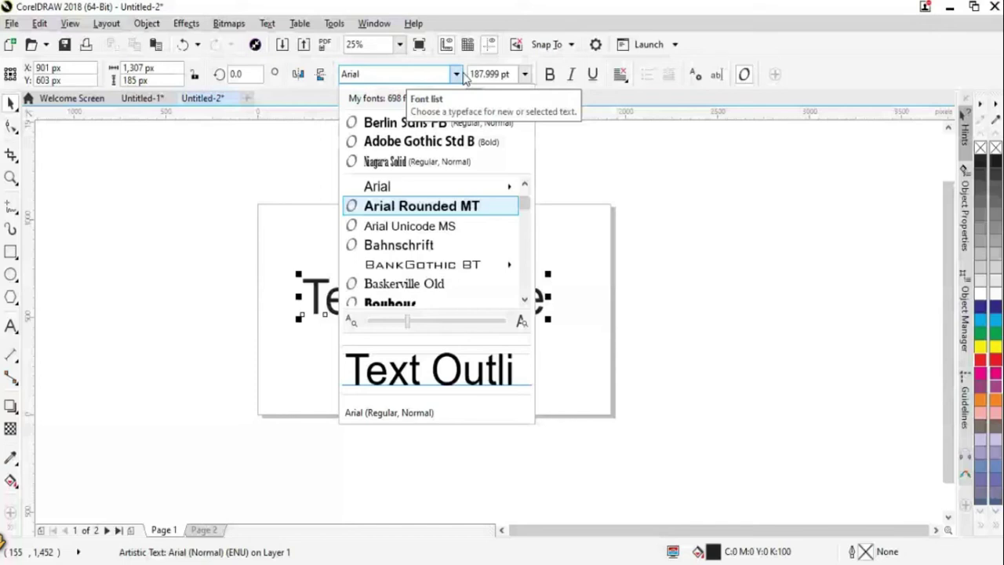
mouse_move(524, 202)
left_mouse_down()
mouse_move(526, 290)
mouse_move(524, 208)
left_mouse_up()
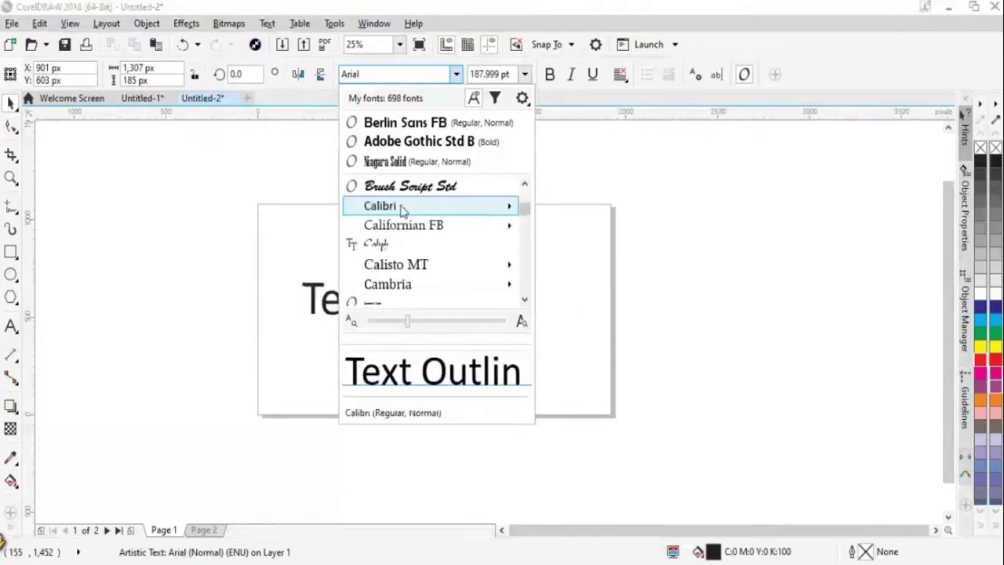
left_click(370, 207)
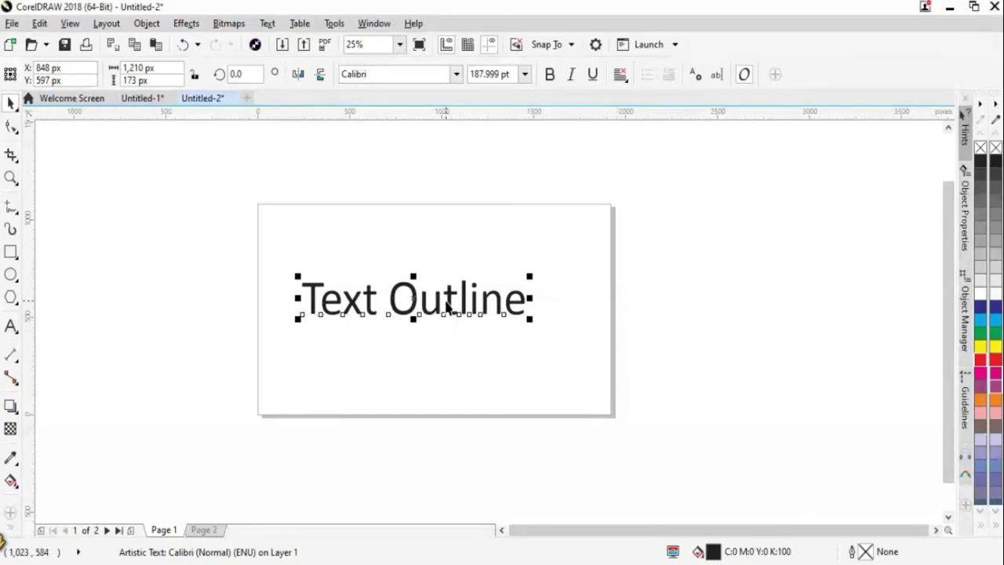
- Nudge the Text Outline text slightly right and down, then bring up its Outline Pen settings
left_click_drag(447, 306, 459, 334)
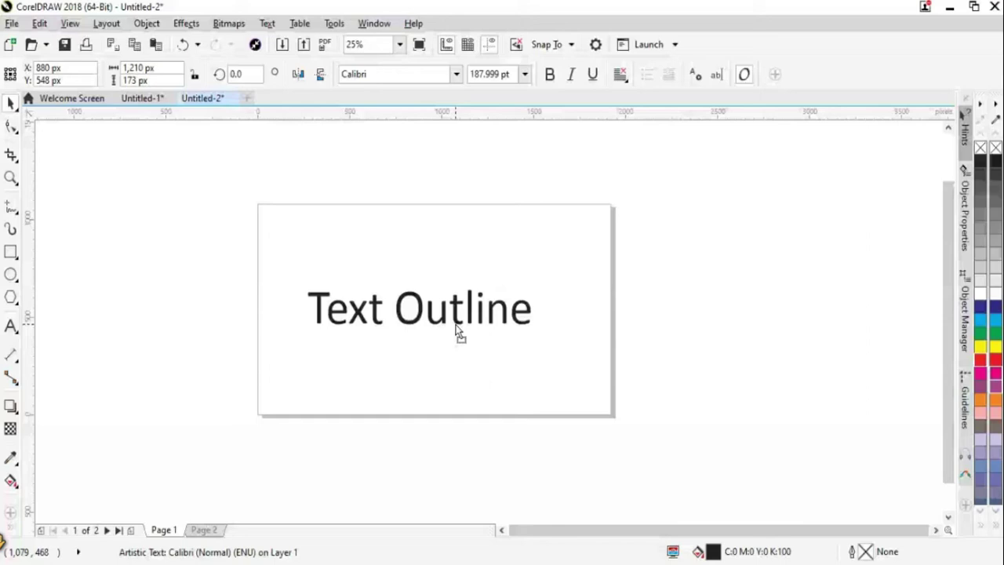
left_click(456, 327)
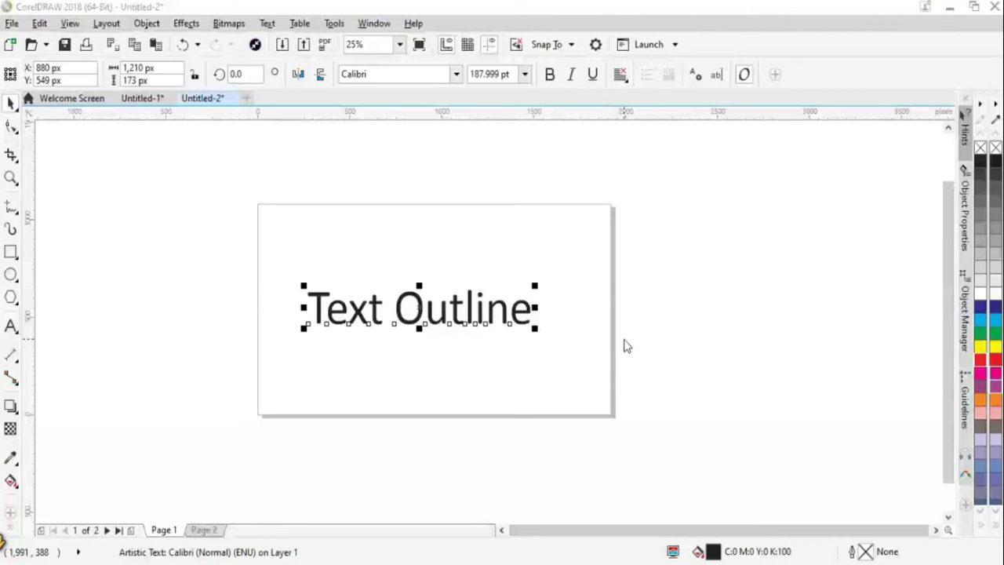
key("F12")
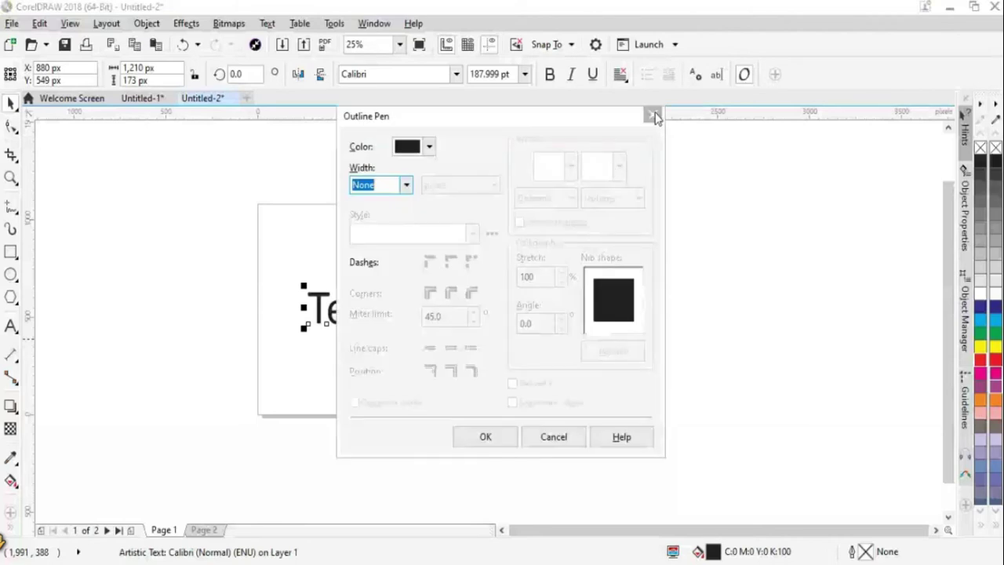
- Reselect the Text Outline text and bring up its Outline Pen dialog, moved aside
left_click(652, 115)
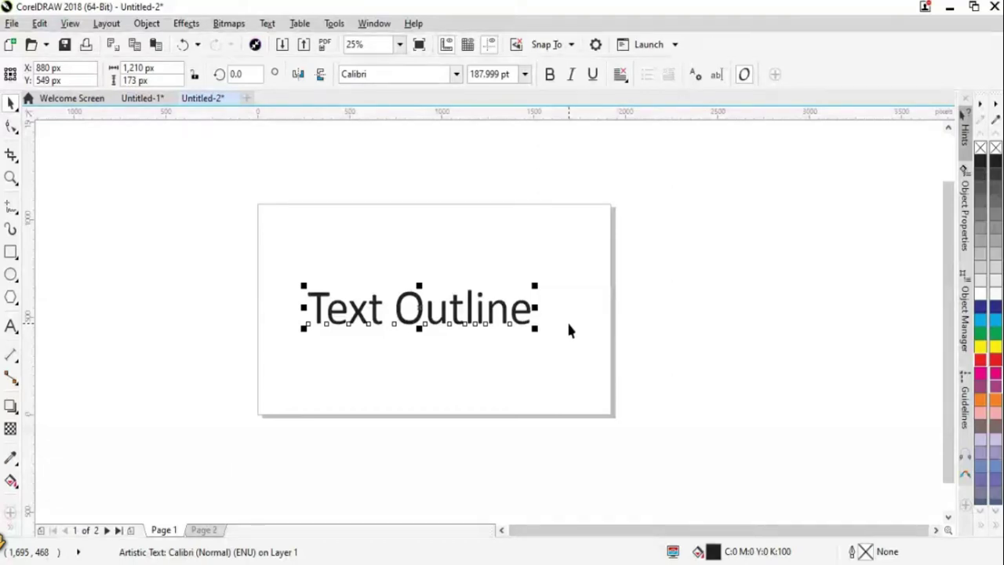
key("F12")
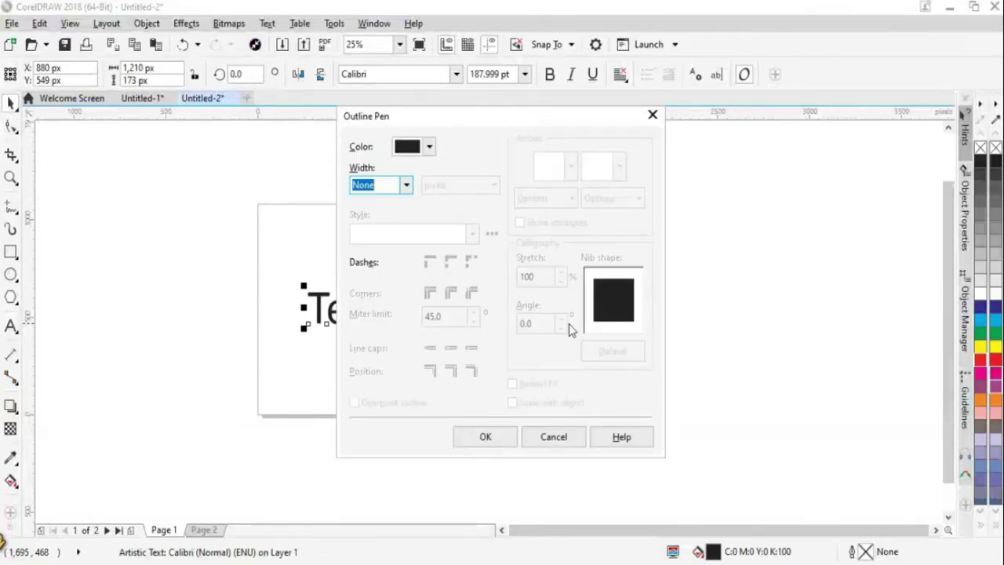
left_click(651, 116)
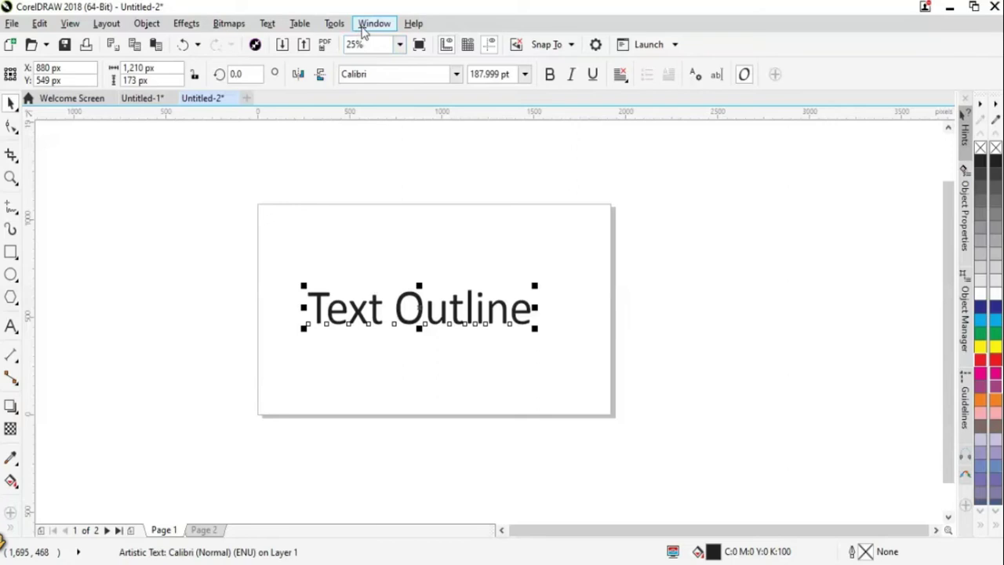
left_click(479, 316)
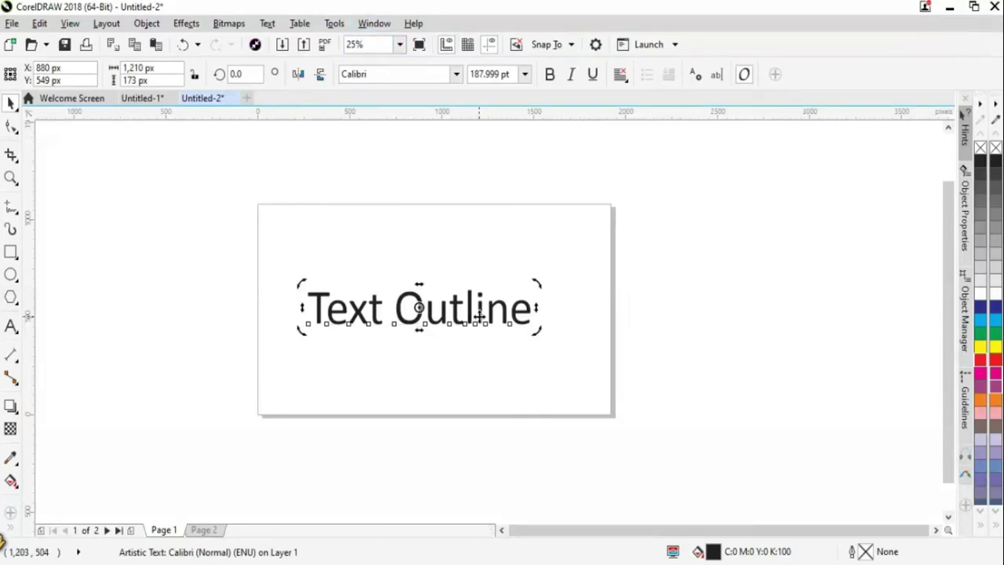
key("F12")
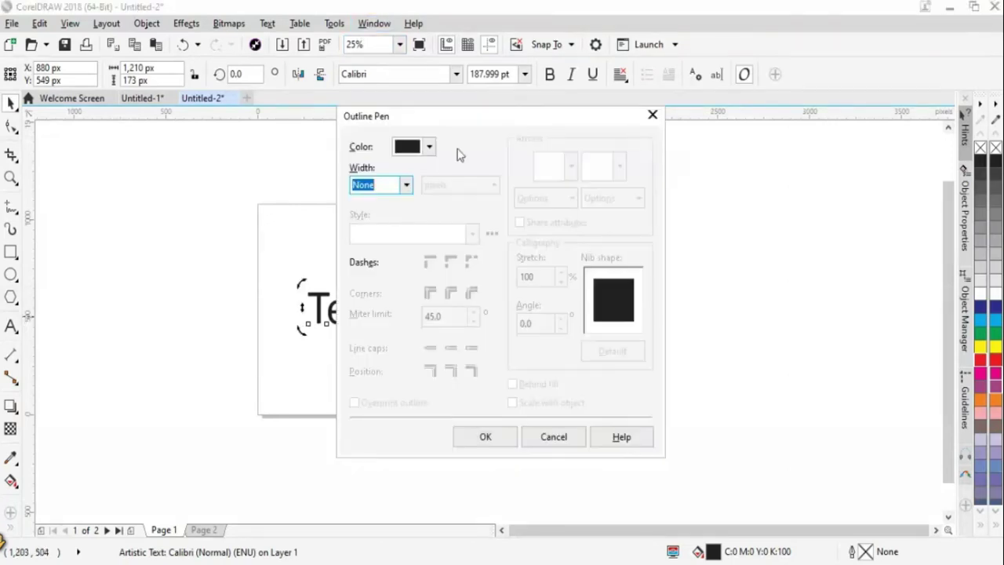
left_click_drag(438, 118, 576, 131)
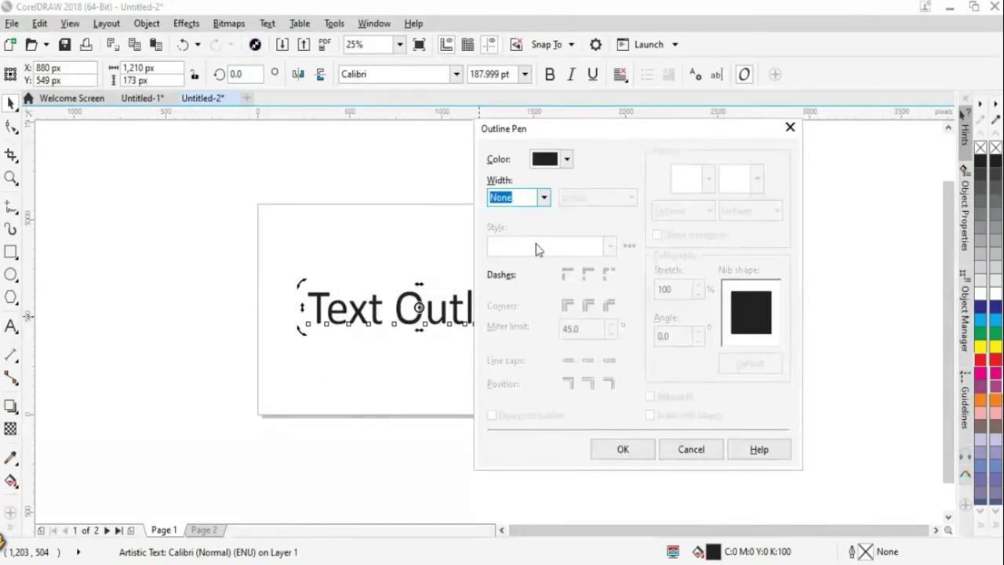
- Set a 5 px outline in C0 M100 Y55 K0 pink-red and apply it
left_click(543, 197)
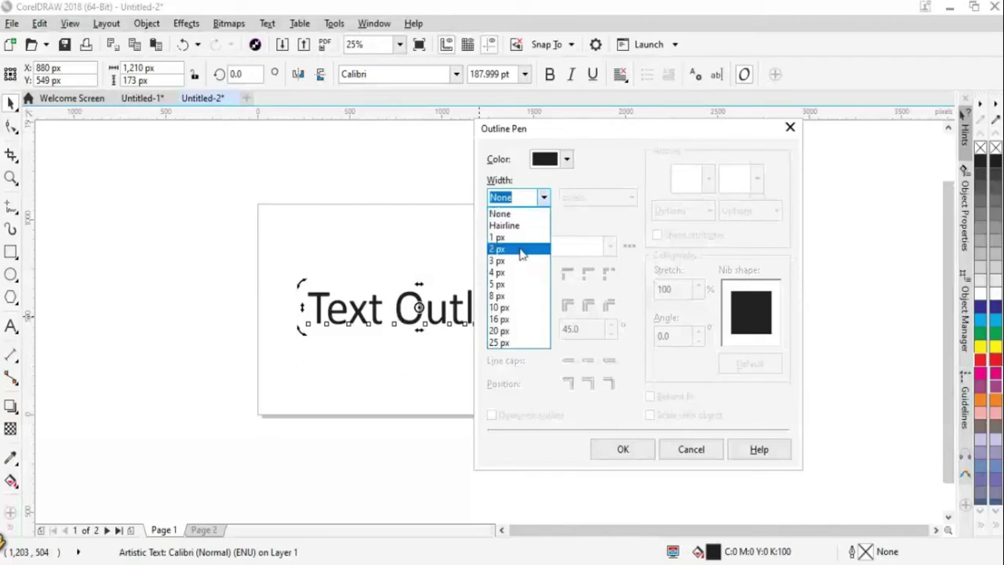
left_click(501, 286)
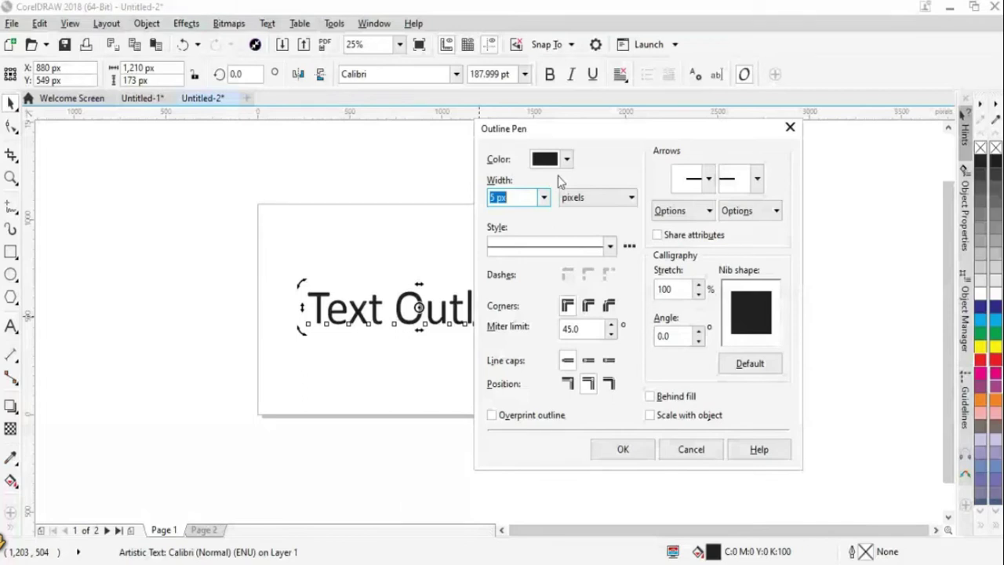
left_click(565, 159)
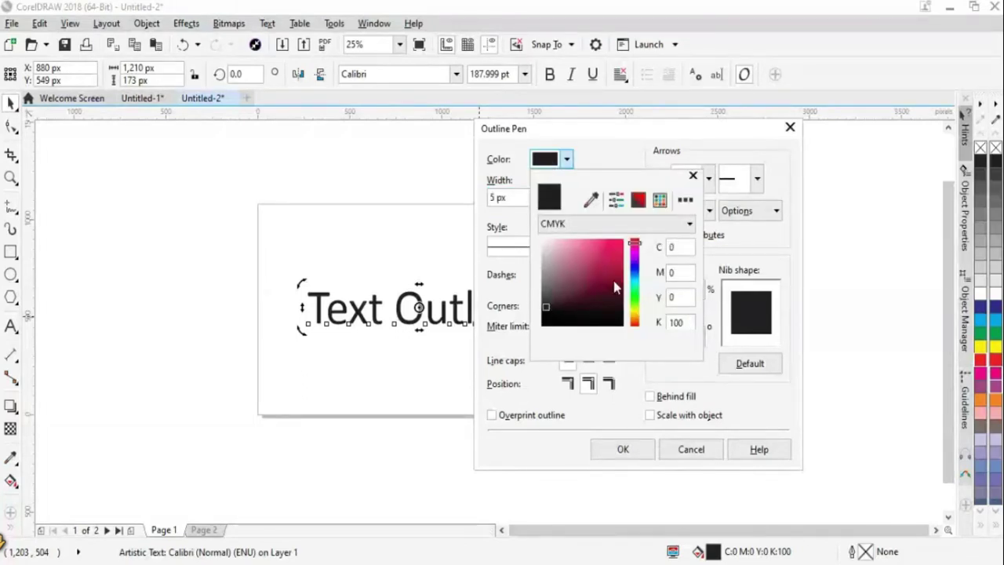
left_click_drag(615, 288, 618, 242)
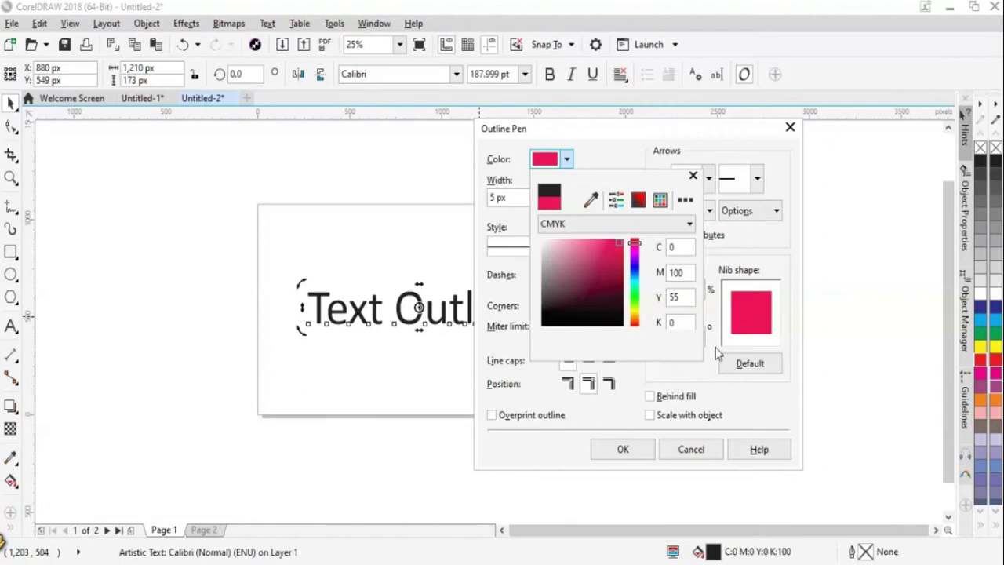
left_click(648, 459)
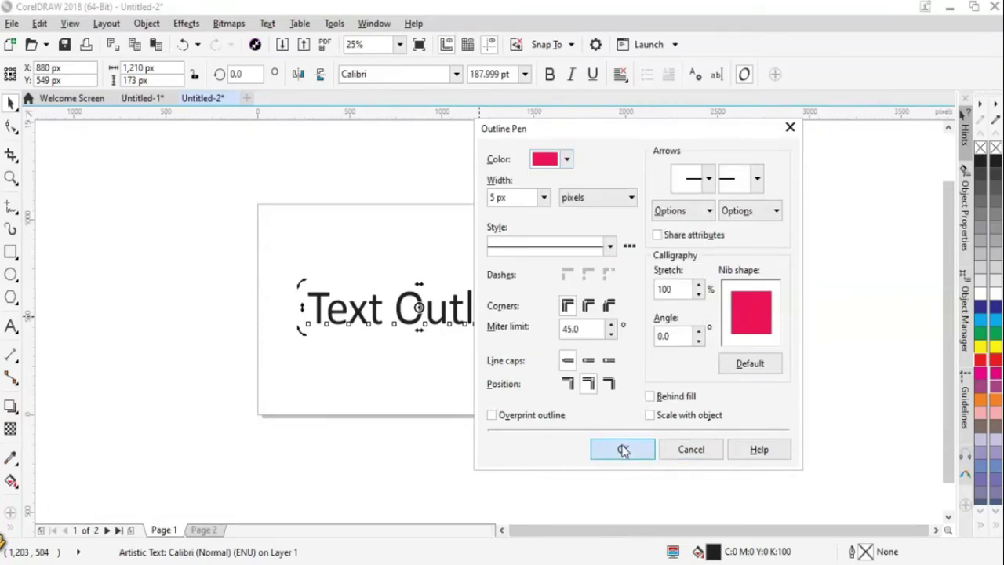
left_click(622, 449)
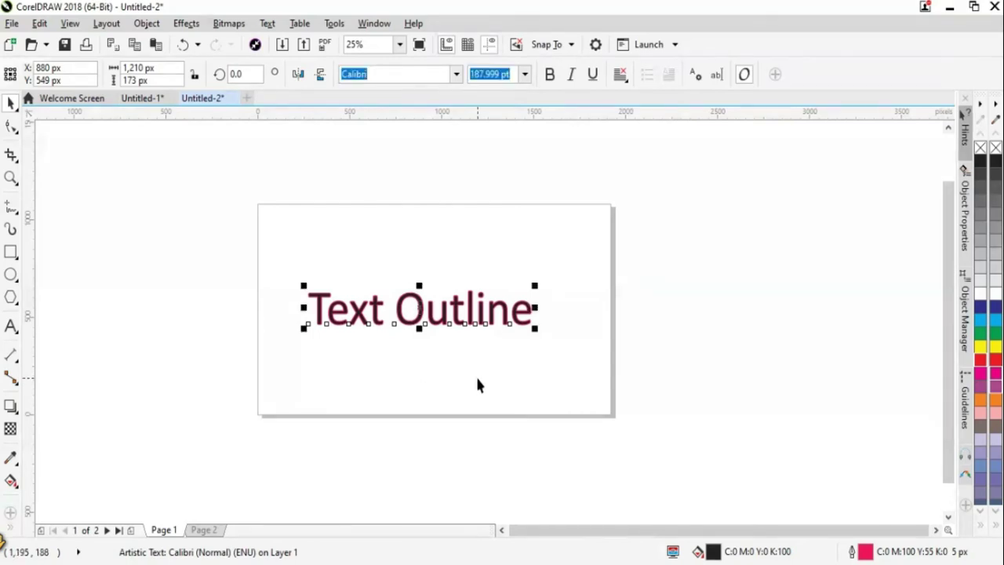
- Zoom to 50% and bring up the Outline Pen dialog for the selected text
scroll(477, 378, "up", 2)
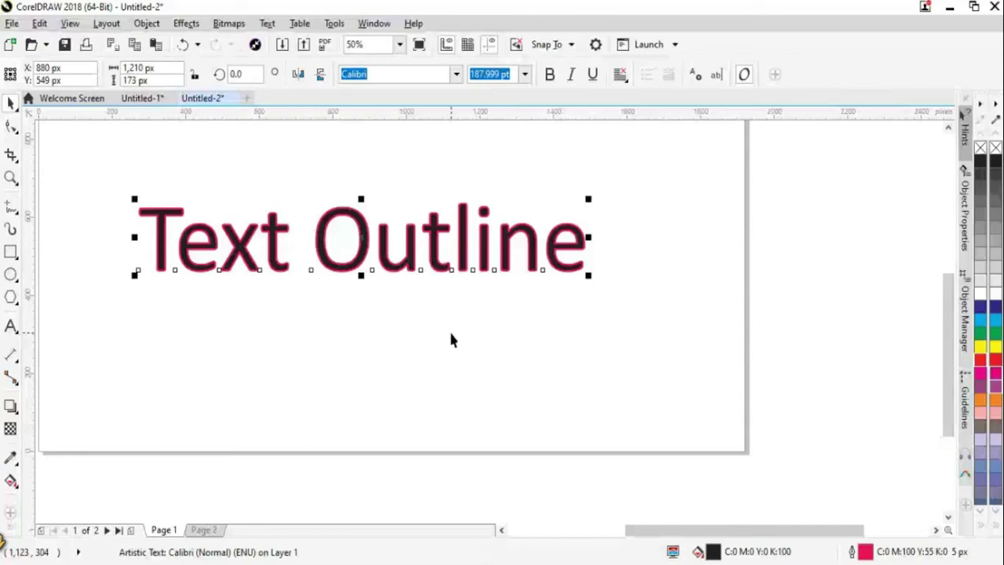
key("F12")
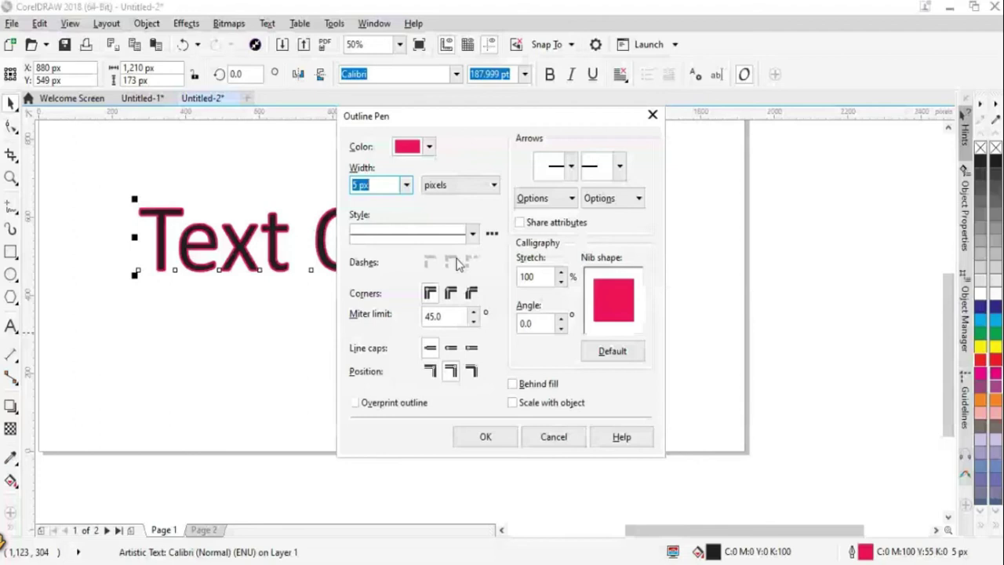
- Try a 3 px dark green outline on the text, then undo it
left_click(407, 186)
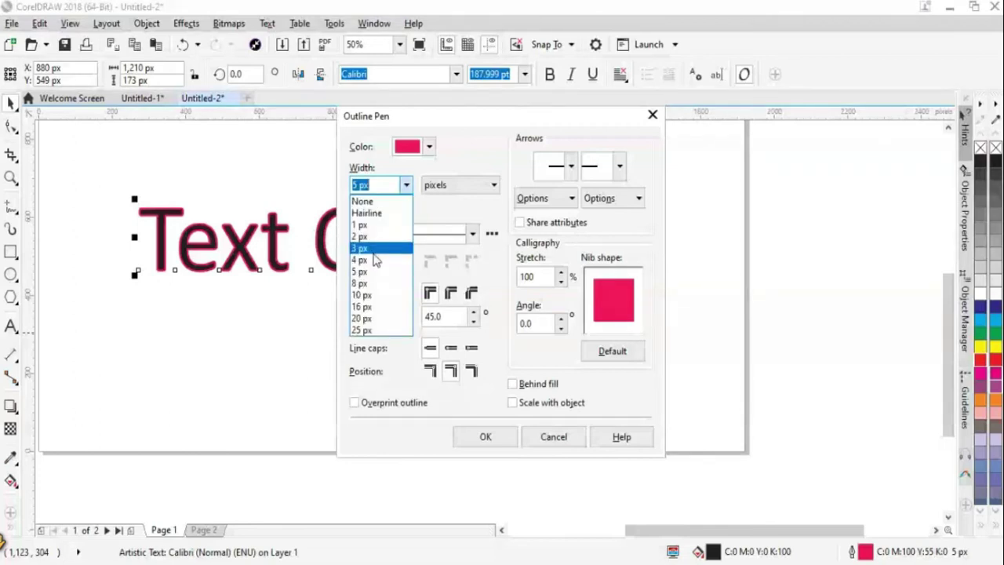
left_click(374, 252)
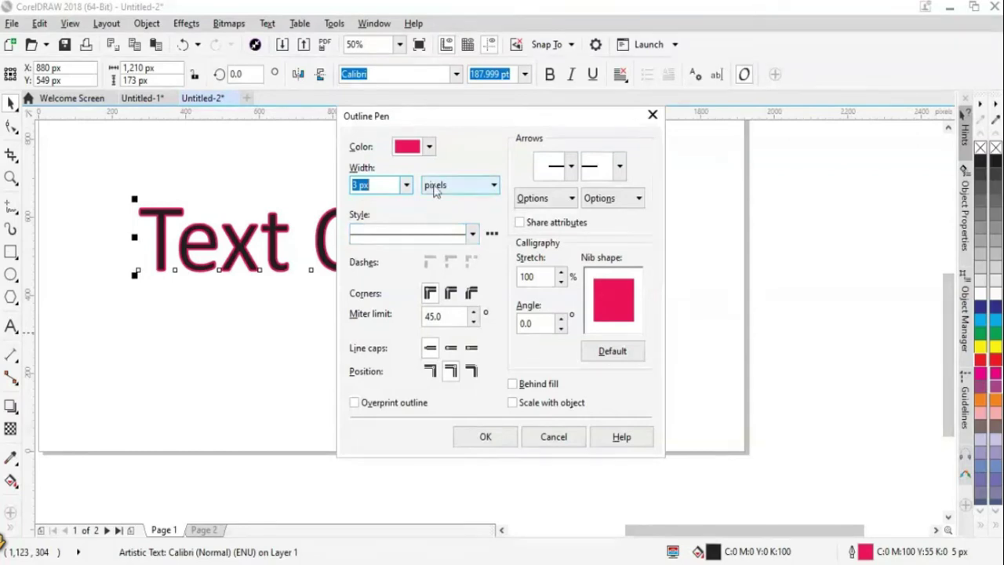
left_click(429, 147)
left_click(497, 275)
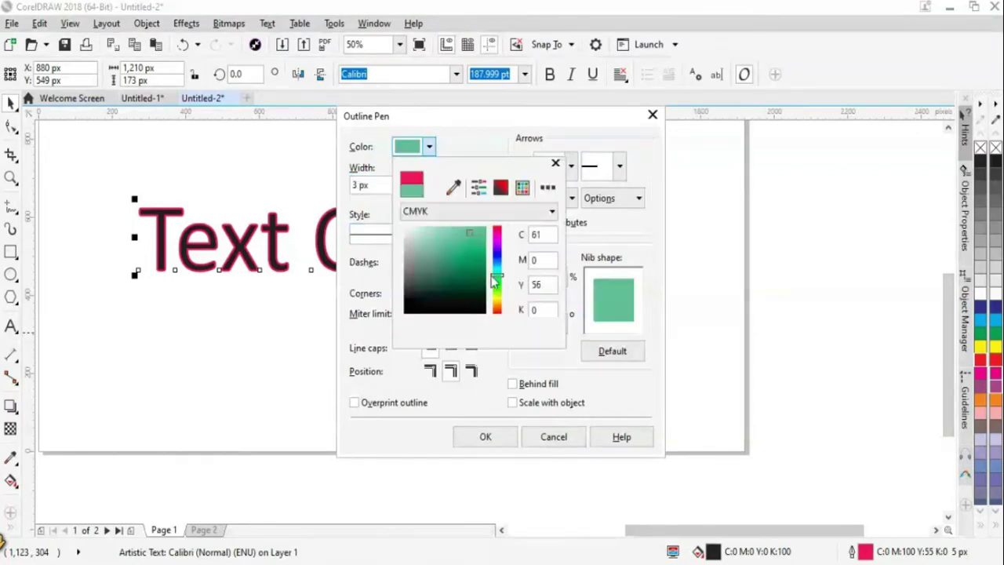
left_click(464, 282)
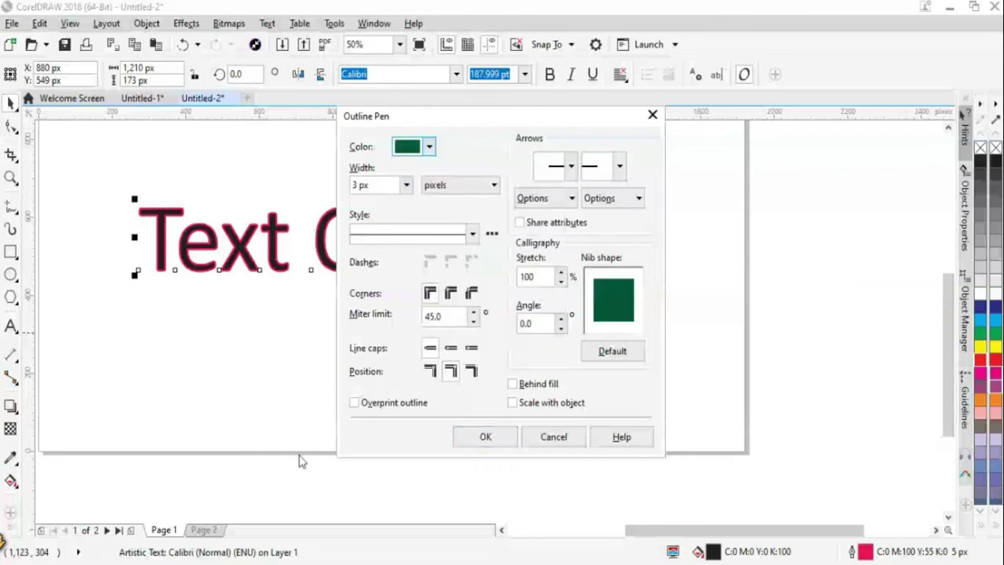
key("Return")
left_click(430, 363)
key("ctrl+z")
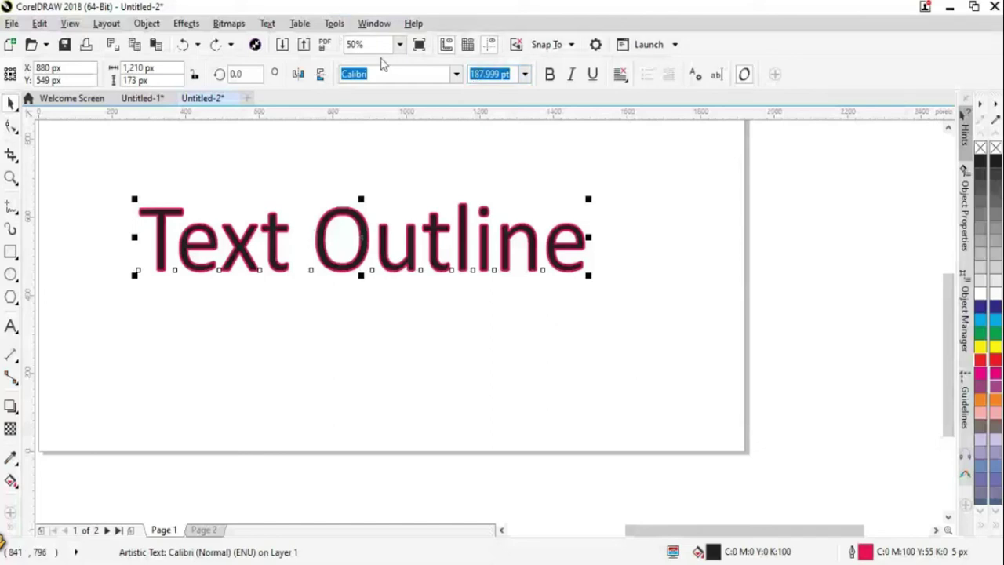
- Apply an 8 px dark green outline instead and deselect to check it
key("F12")
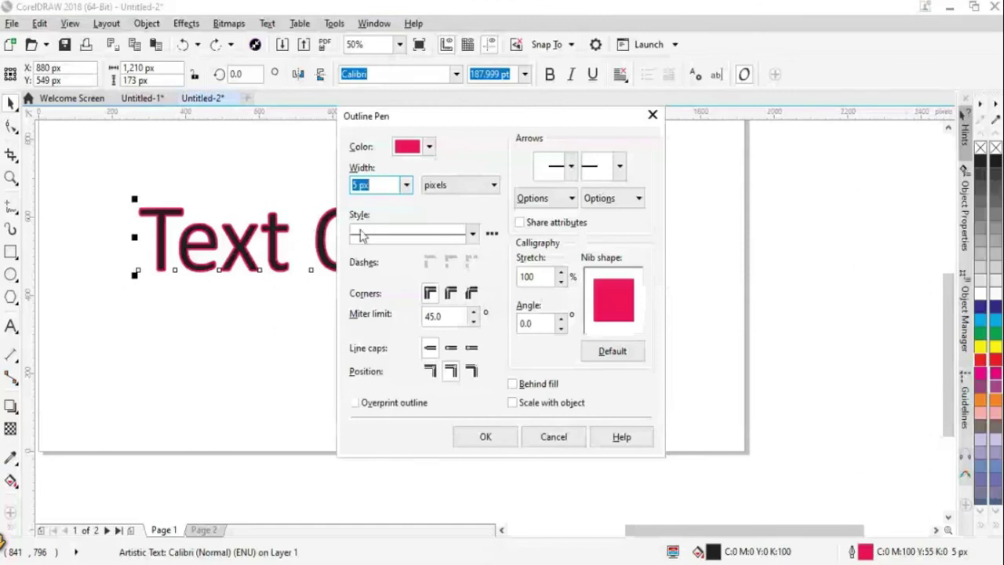
left_click(405, 185)
left_click(367, 283)
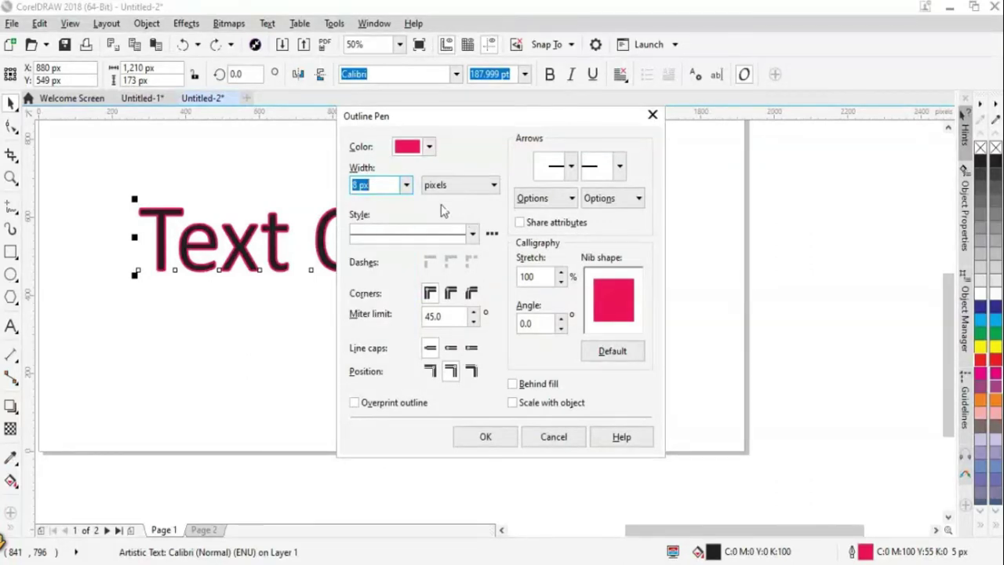
left_click(429, 147)
left_click_drag(496, 235, 502, 281)
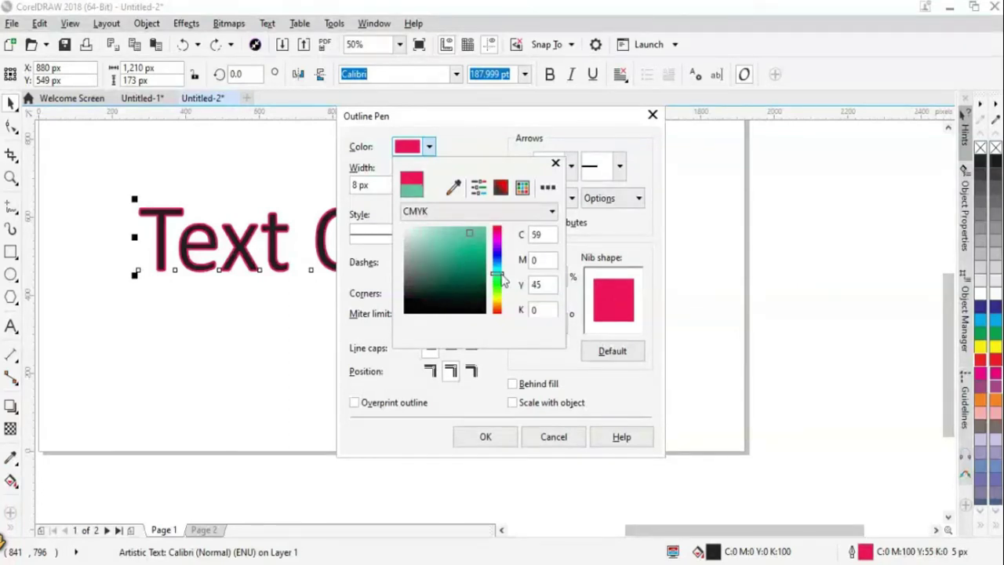
left_click(499, 437)
left_click(485, 439)
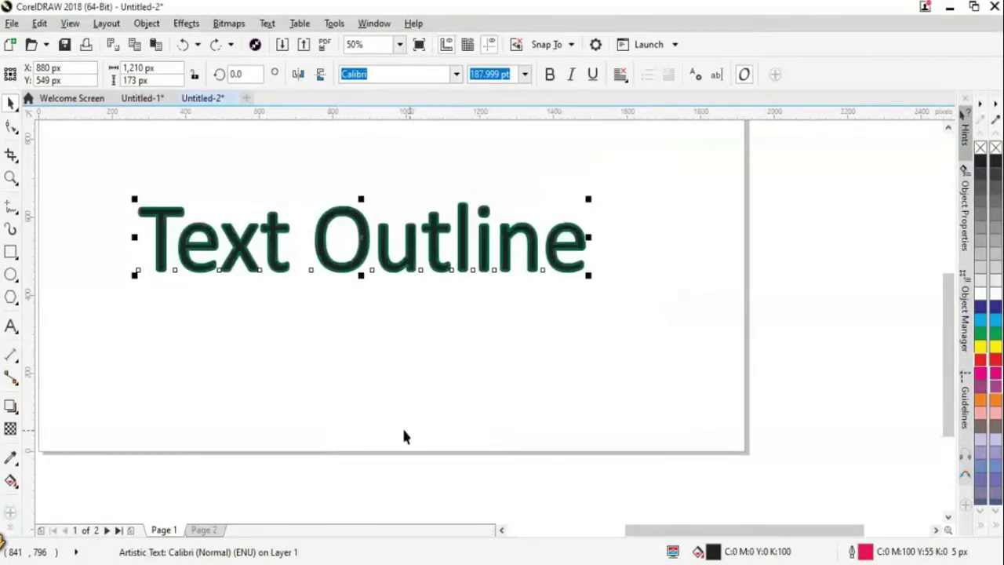
left_click(356, 384)
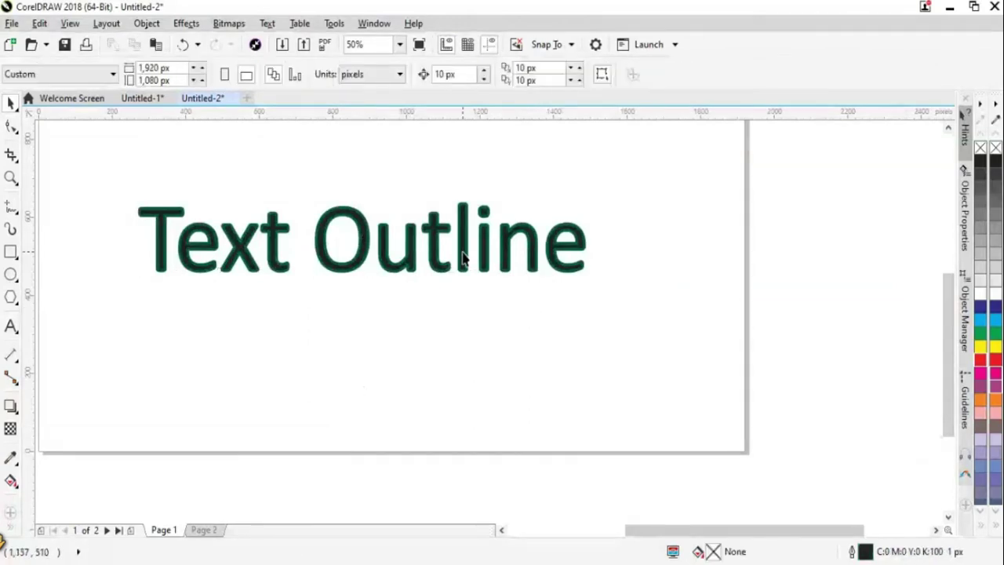
- Fill the Text Outline text with the cyan palette swatch, then reselect it for its outline settings
left_click(463, 259)
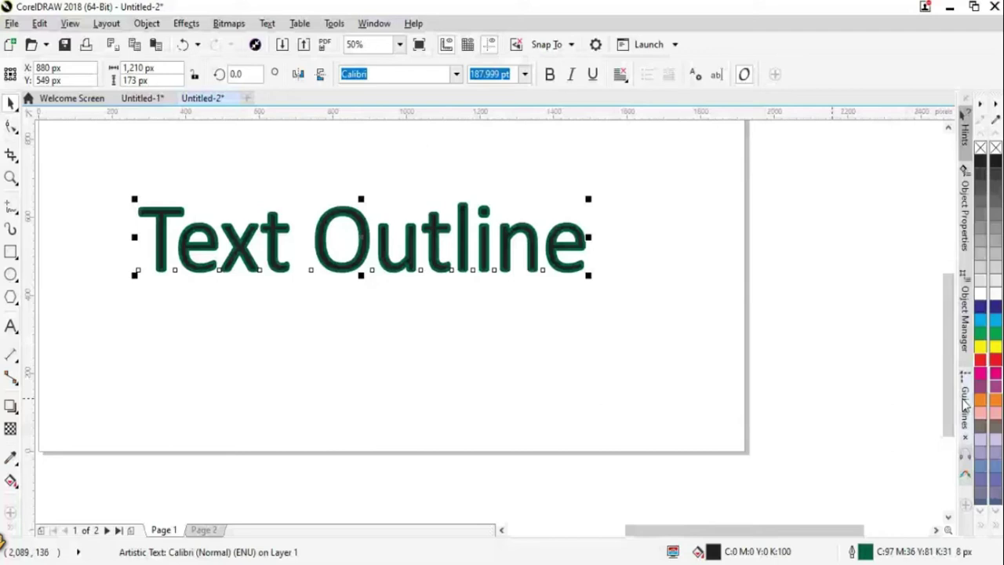
left_click(994, 320)
left_click(457, 382)
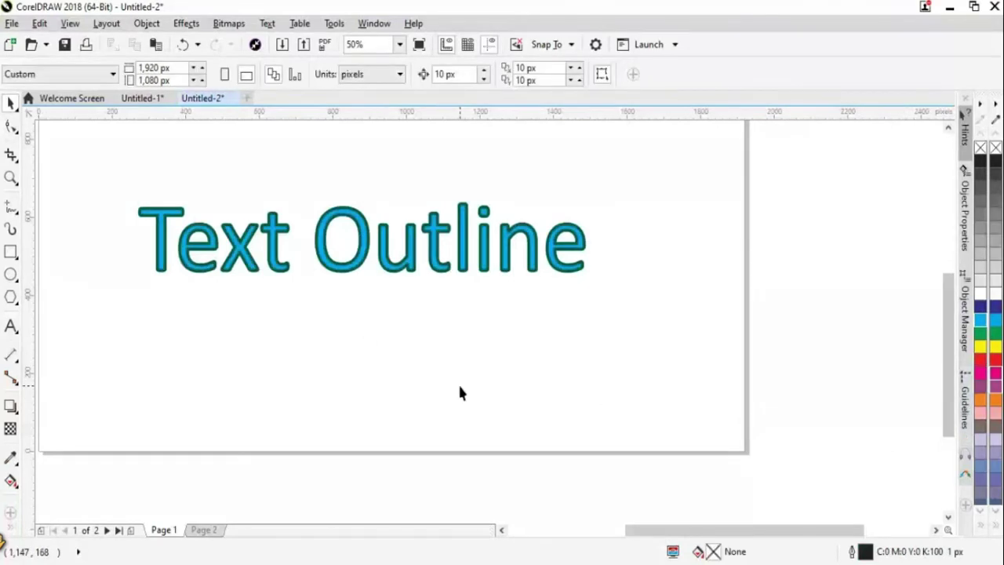
left_click(313, 264)
left_click(328, 348)
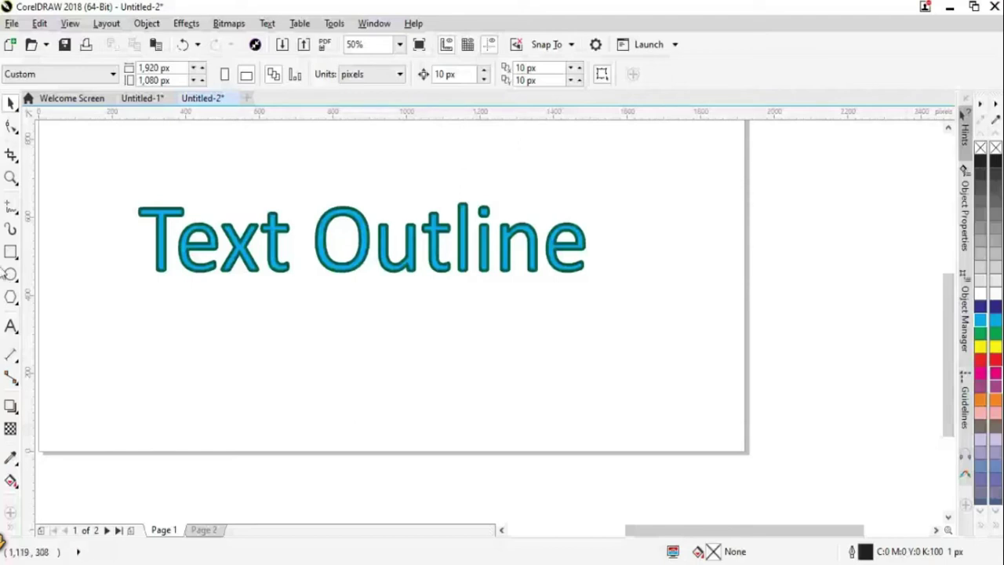
key("ctrl+a")
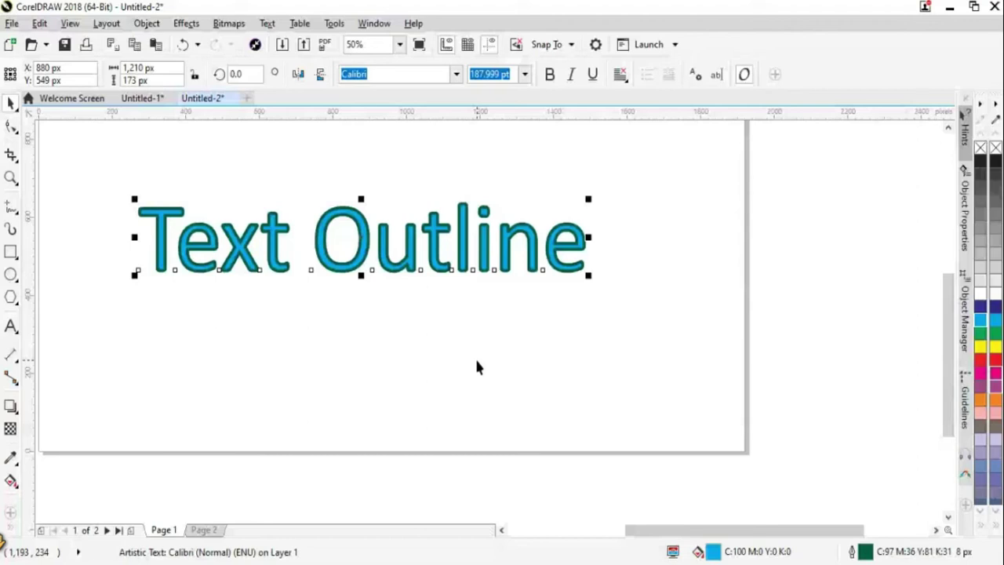
key("F12")
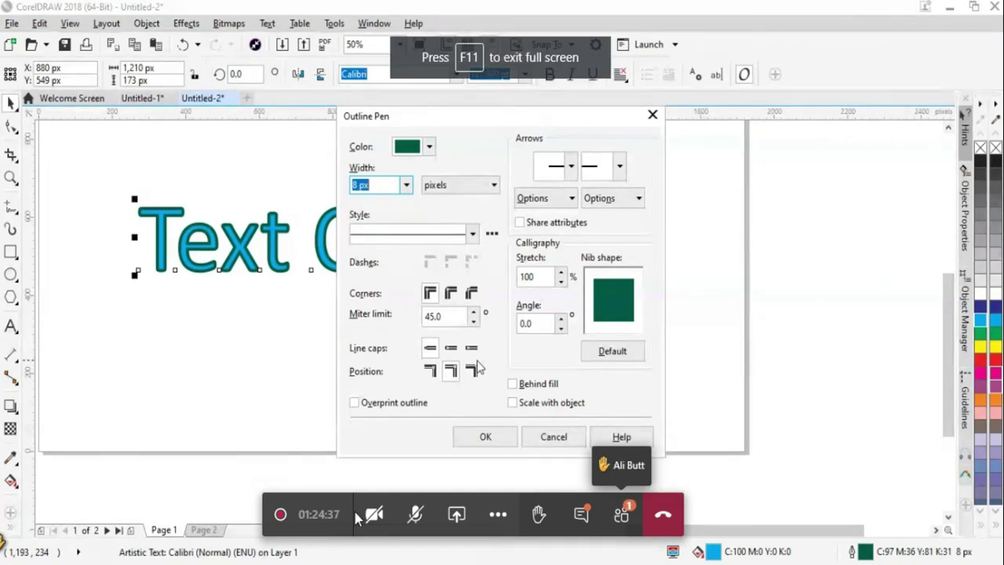
left_click(416, 515)
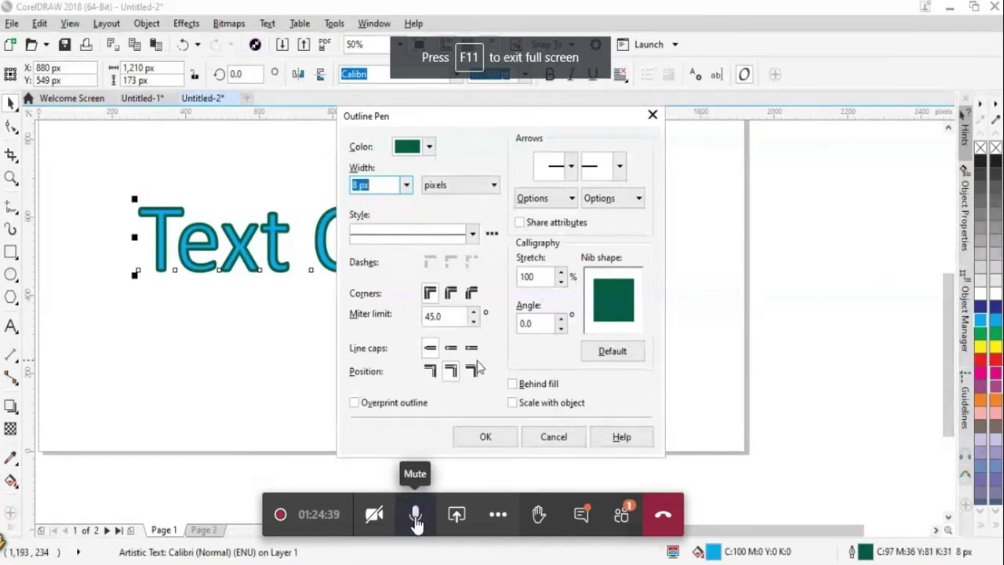
left_click(416, 515)
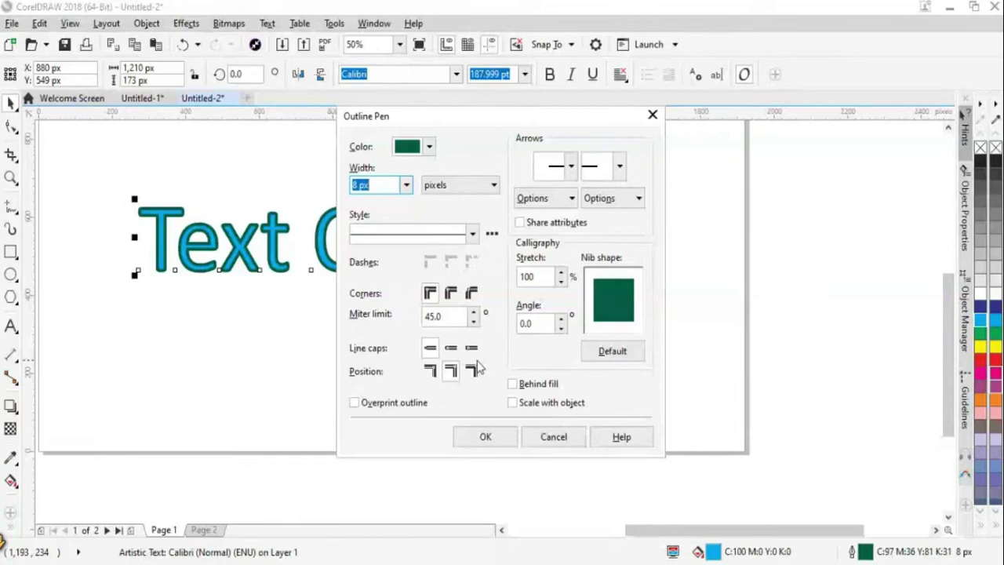
left_click(298, 29)
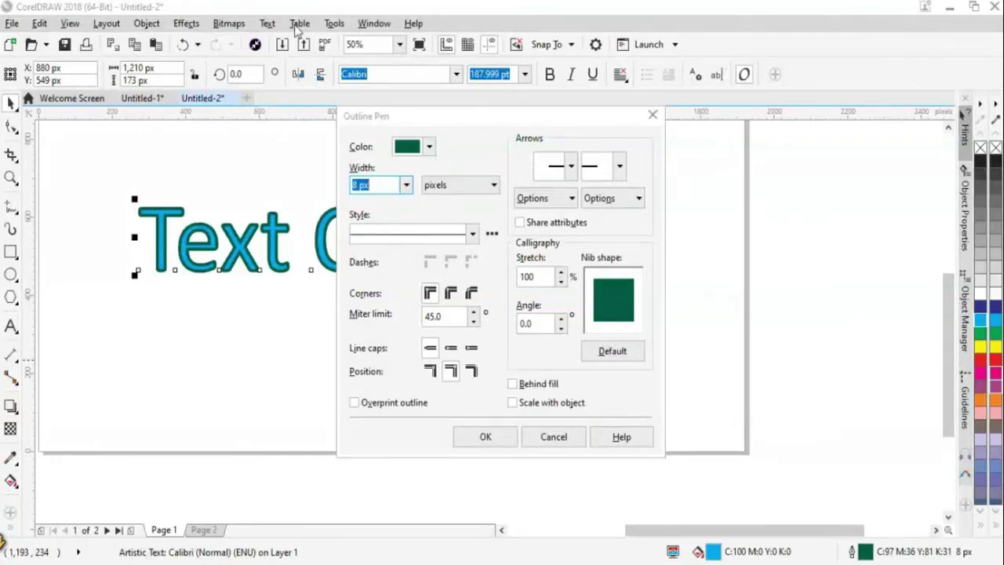
left_click(553, 436)
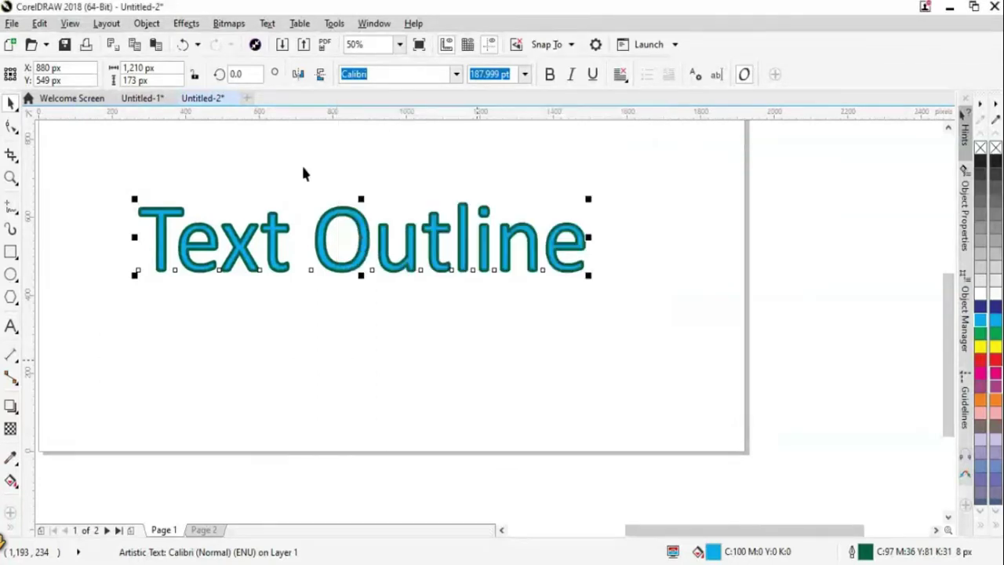
left_click(372, 25)
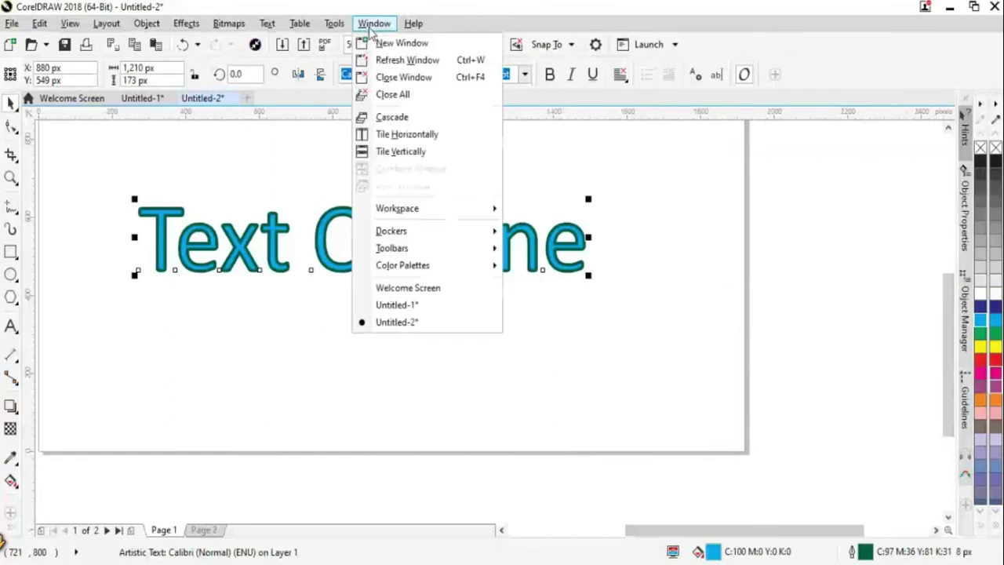
key("Escape")
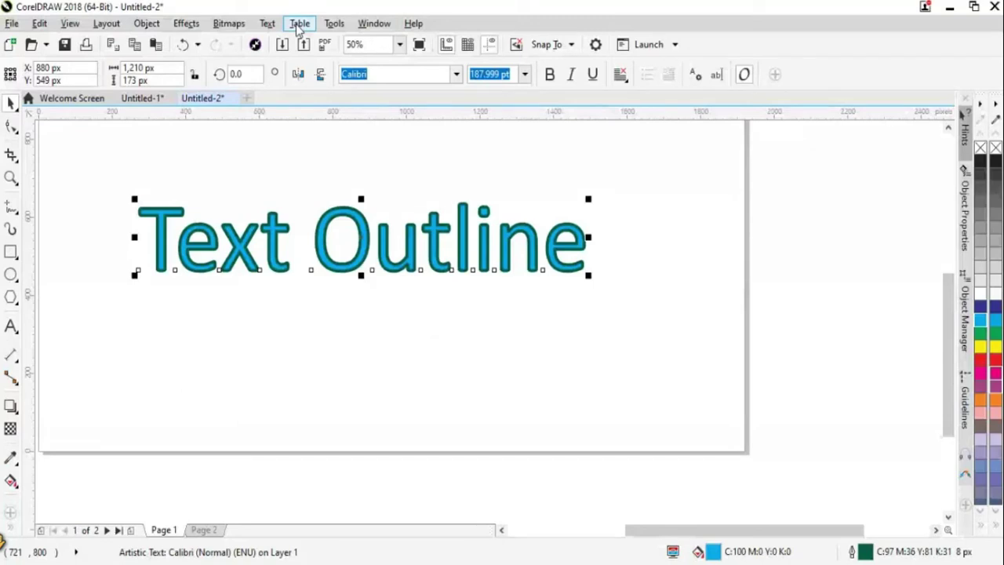
left_click(299, 26)
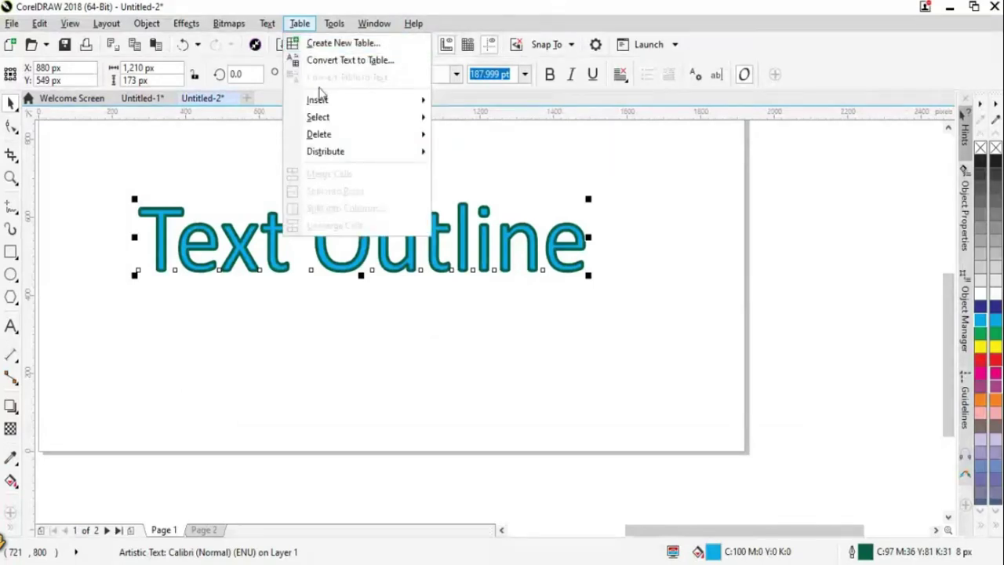
mouse_move(343, 28)
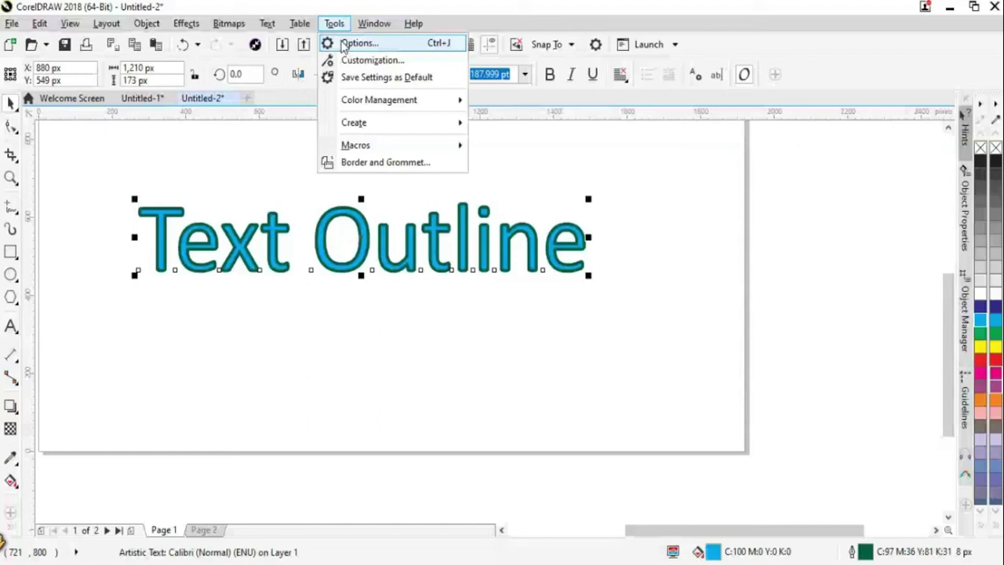
left_click(355, 43)
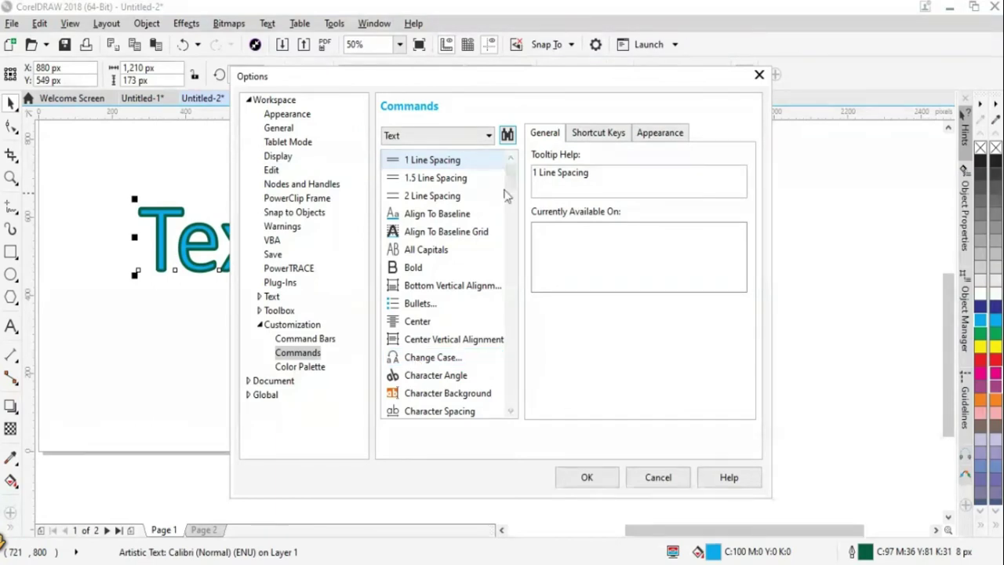
left_click_drag(510, 179, 526, 334)
left_click(657, 475)
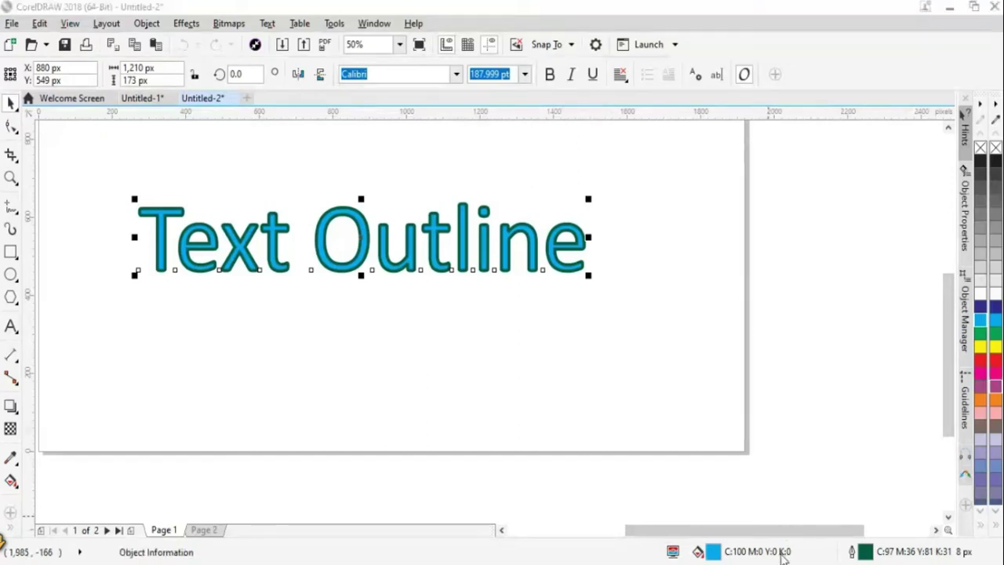
- Try round outline corners in Outline Pen, then cancel to keep the 8 px dark-green outline
double_click(862, 552)
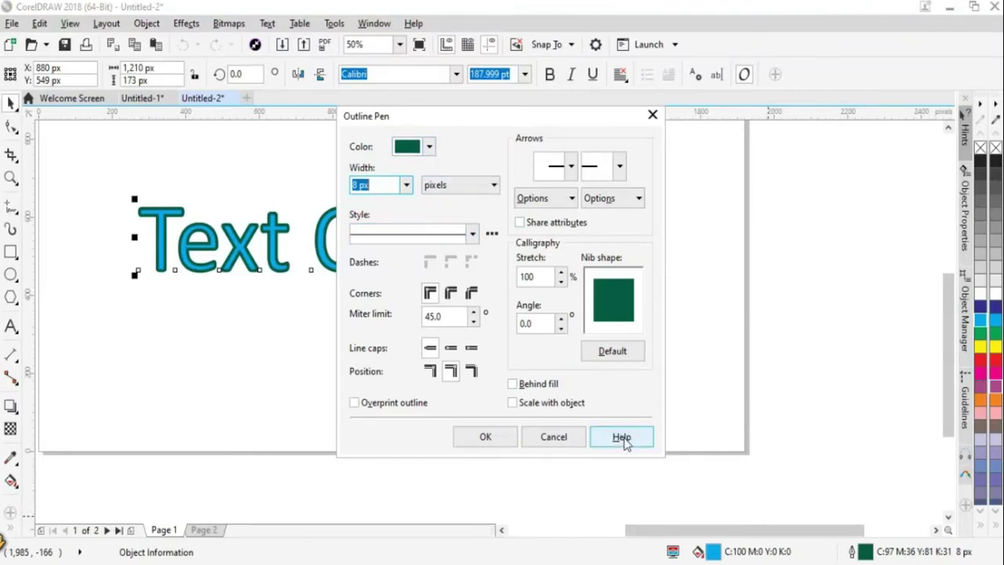
left_click(450, 292)
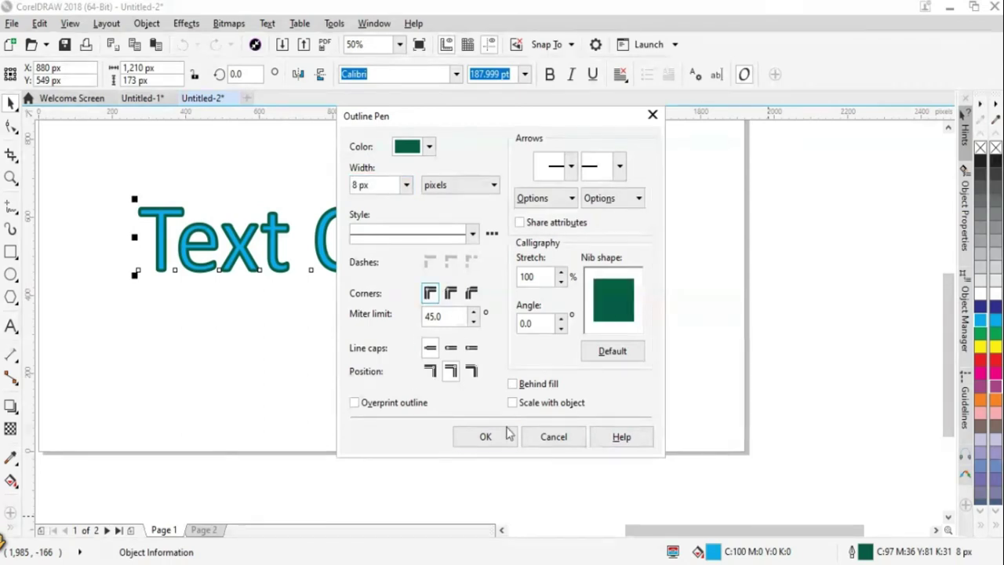
left_click(458, 297)
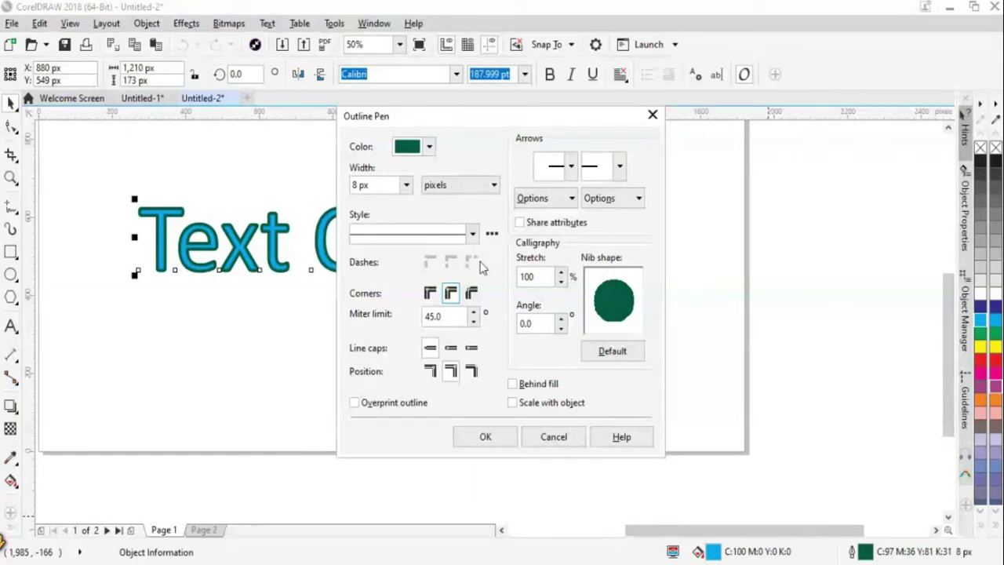
left_click(552, 438)
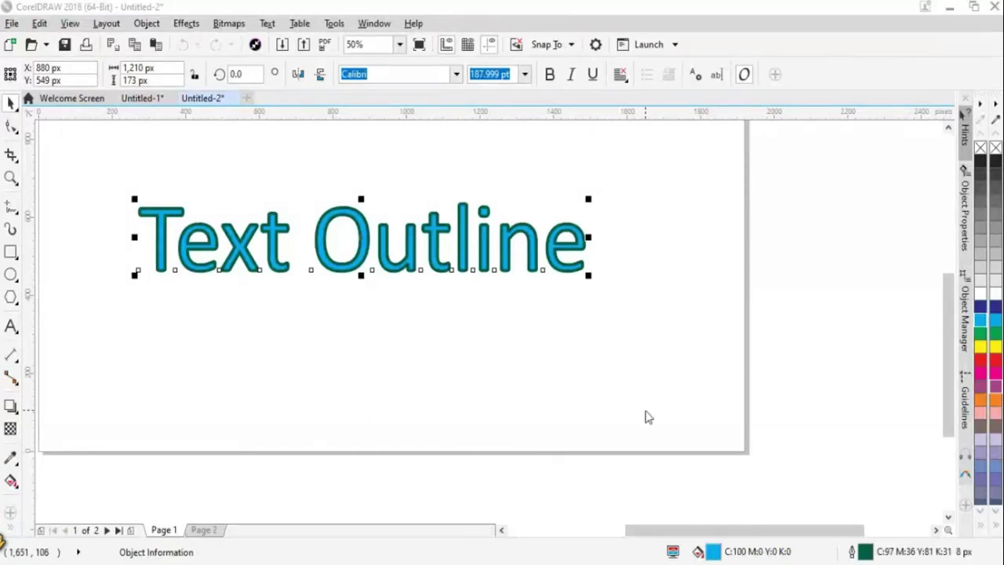
- Reselect the Text Outline text, then undo a trial move of about 78 px down
key("F12")
left_click(653, 117)
left_click(418, 293)
left_click(408, 265)
left_click_drag(407, 265, 422, 336)
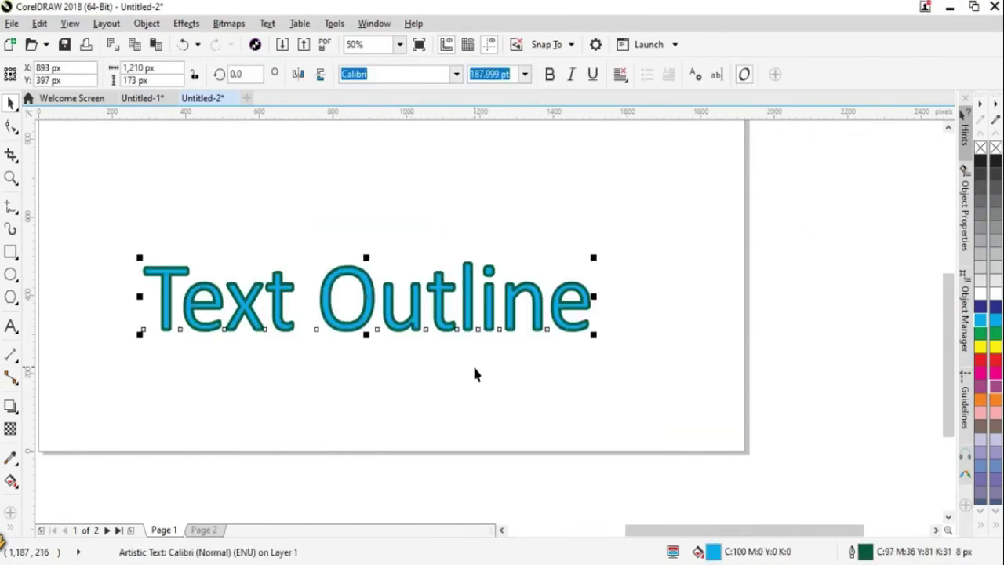
key("ctrl+z")
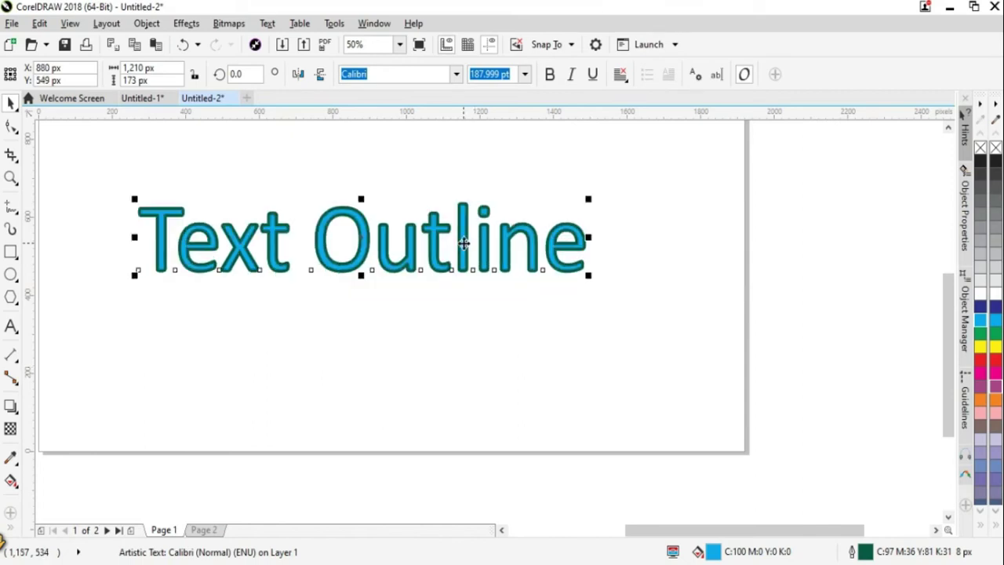
- Apply a 12 px pure red outline to the Text Outline text
key("F12")
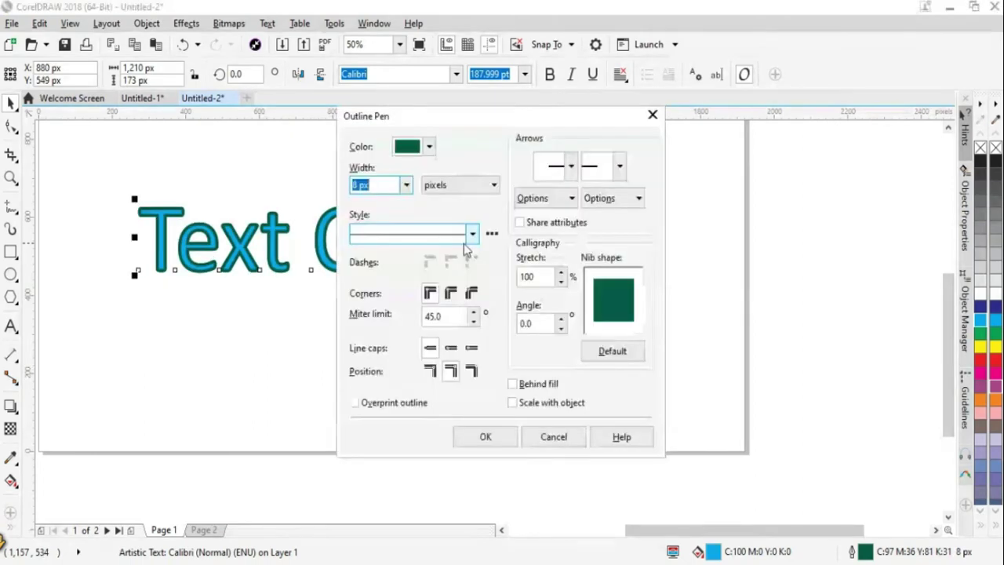
left_click(407, 189)
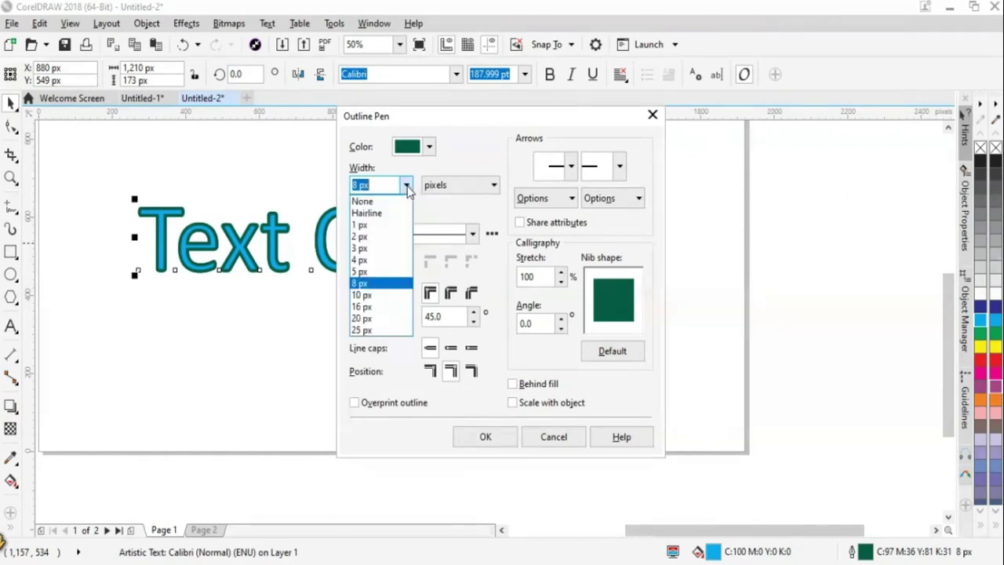
left_click(367, 294)
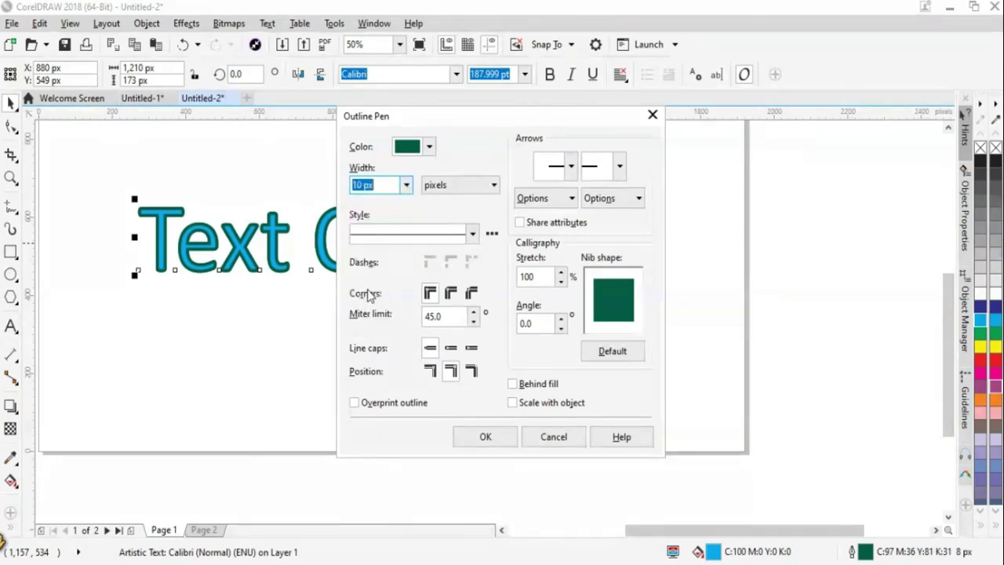
left_click(403, 188)
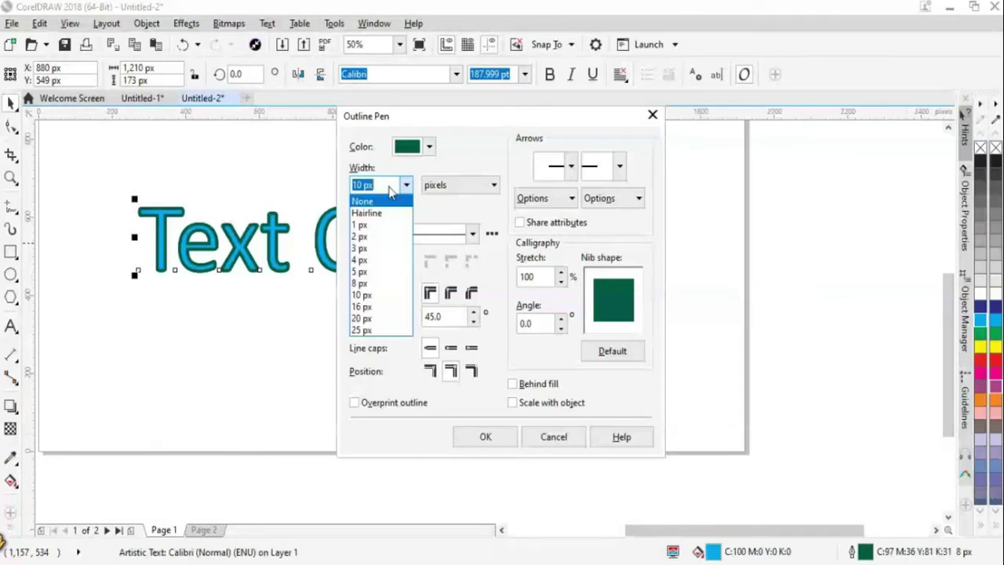
left_click(389, 186)
type("12")
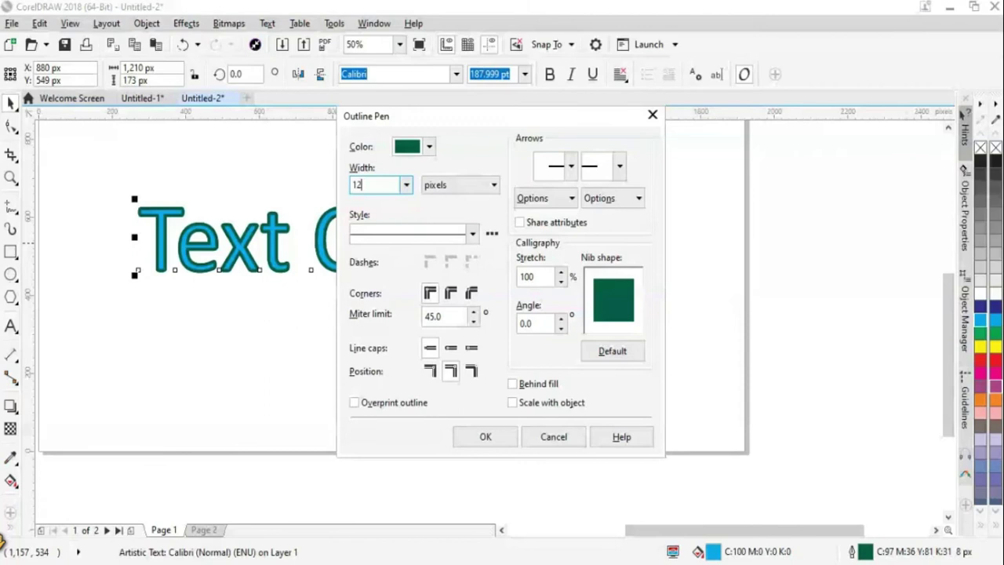
left_click(429, 147)
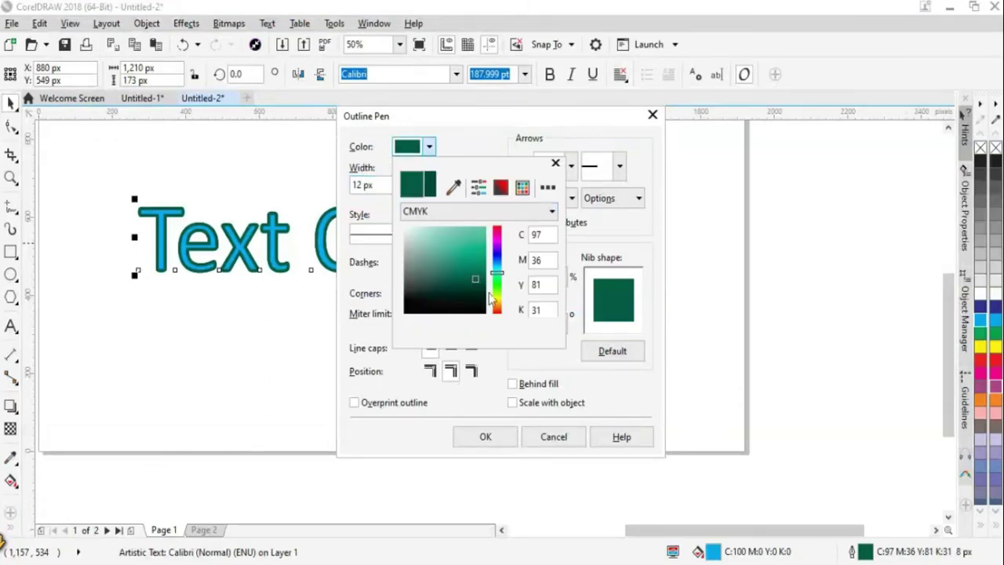
left_click_drag(496, 272, 484, 229)
left_click(478, 249)
left_click(483, 444)
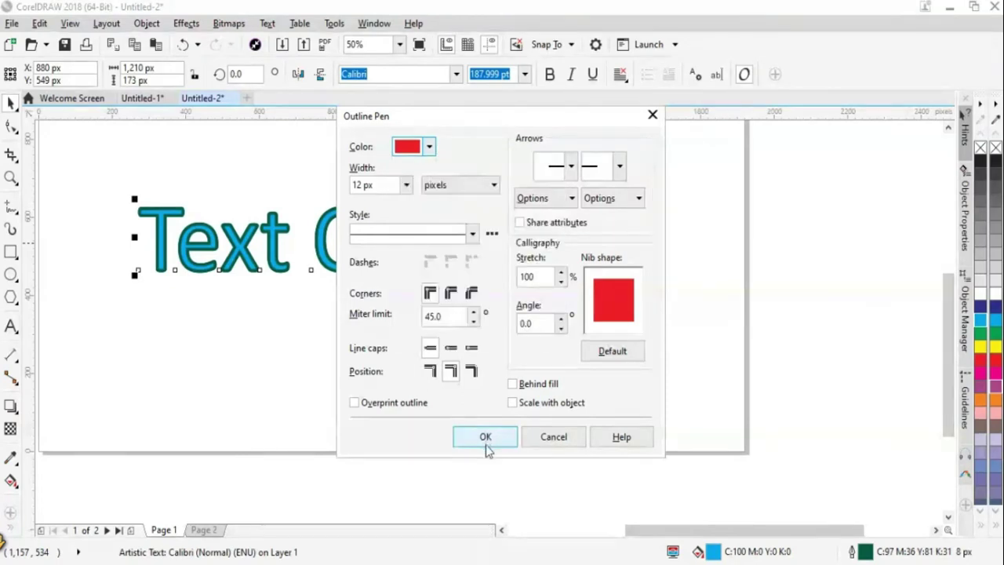
left_click(486, 444)
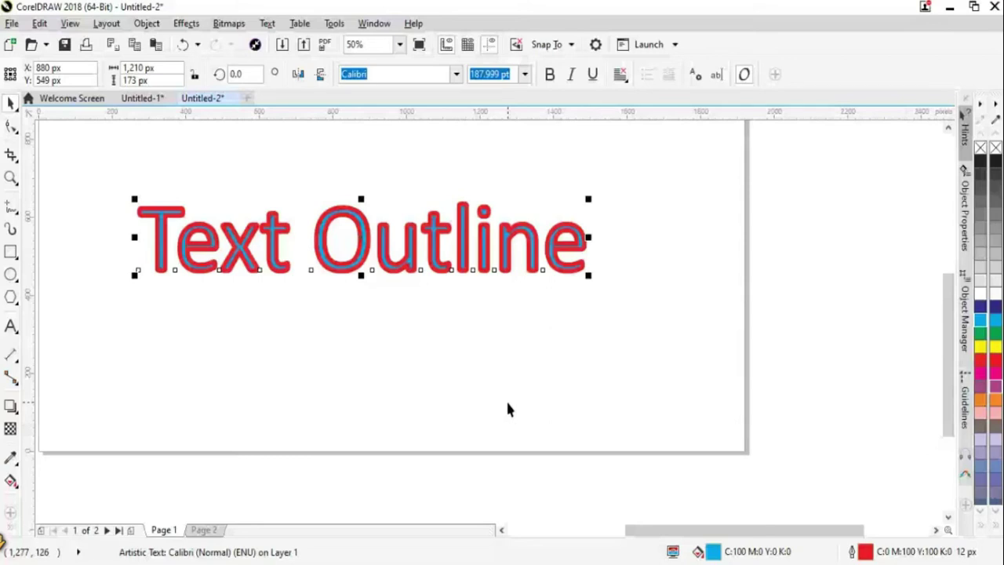
- Undo the red 12 px outline, returning to the 8 px dark-green outline
key("ctrl+z")
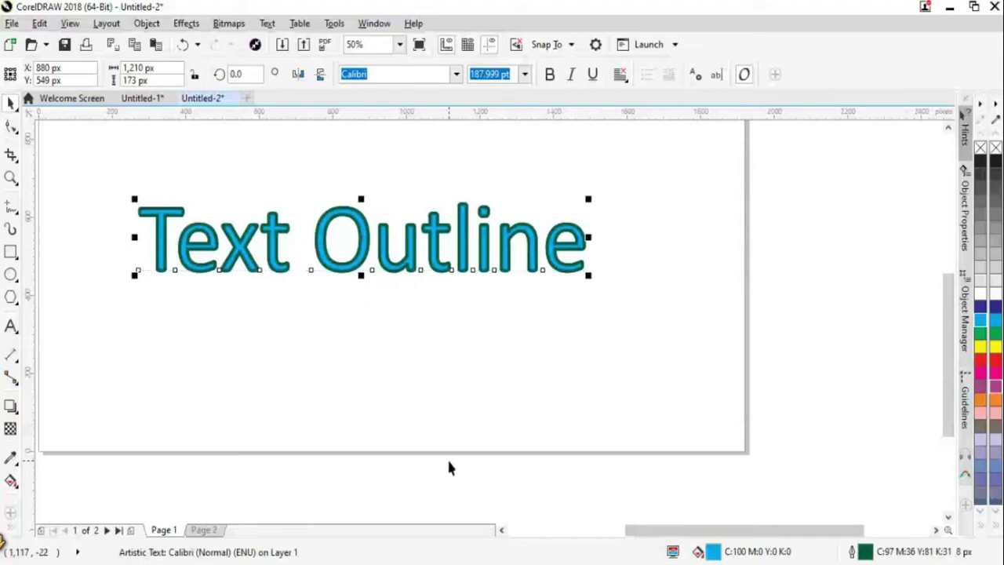
key("ctrl+z")
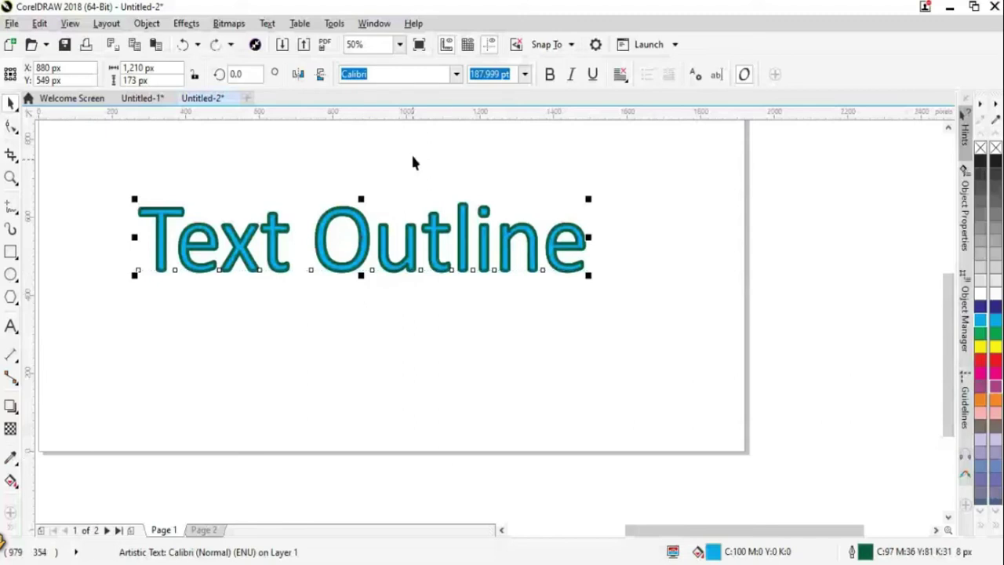
key("F12")
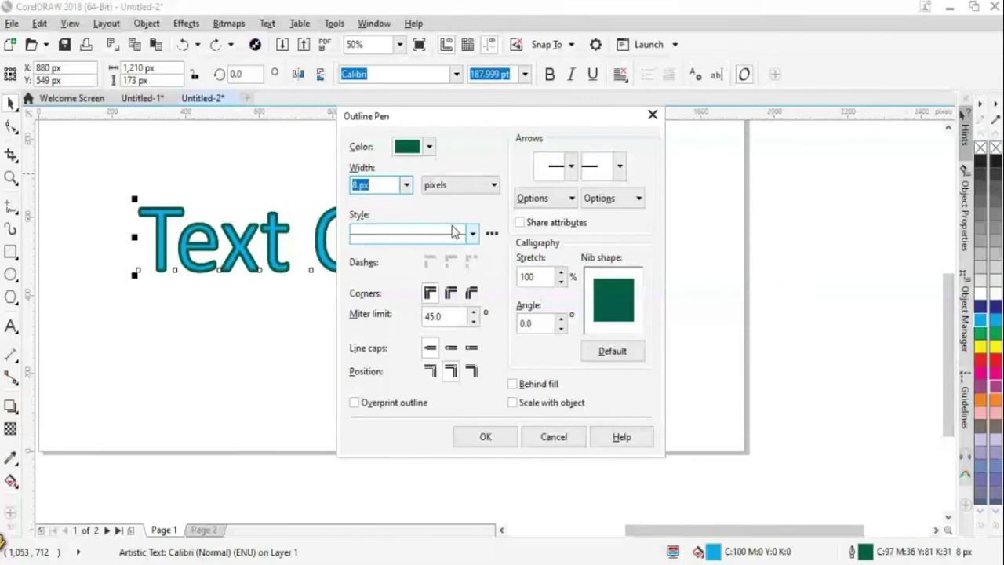
- Try a thinner 3 px outline, then duplicate the text and undo the copy
left_click(405, 184)
left_click(368, 244)
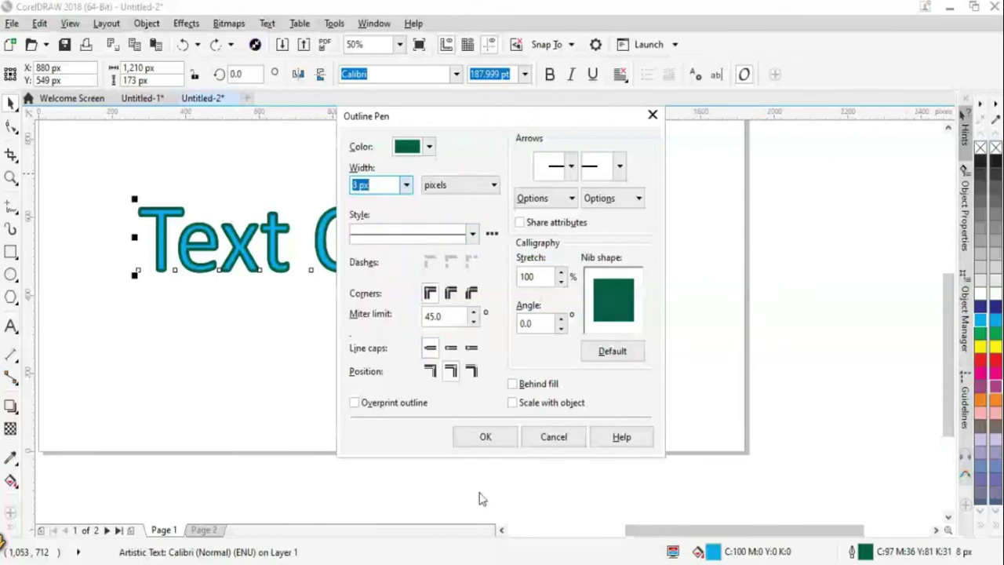
left_click(485, 436)
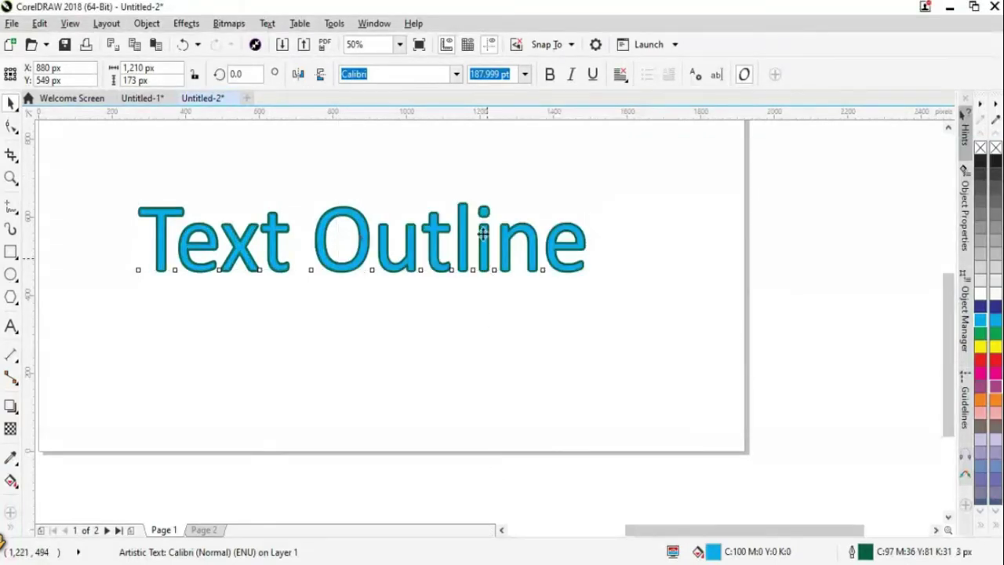
key("ctrl+d")
key("ctrl+z")
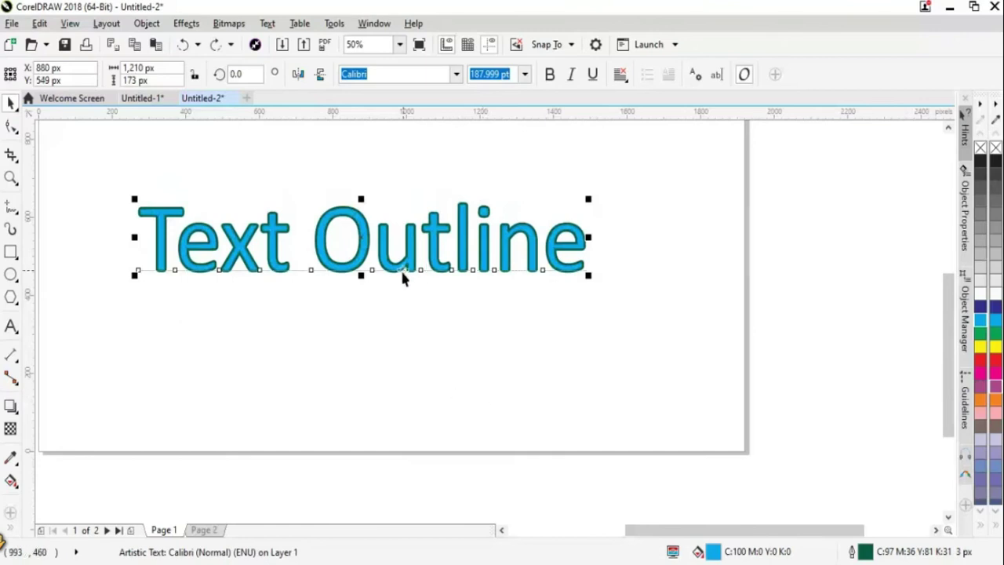
- Cancel an up-left move of the text and reselect the Text Outline text
left_click(437, 251)
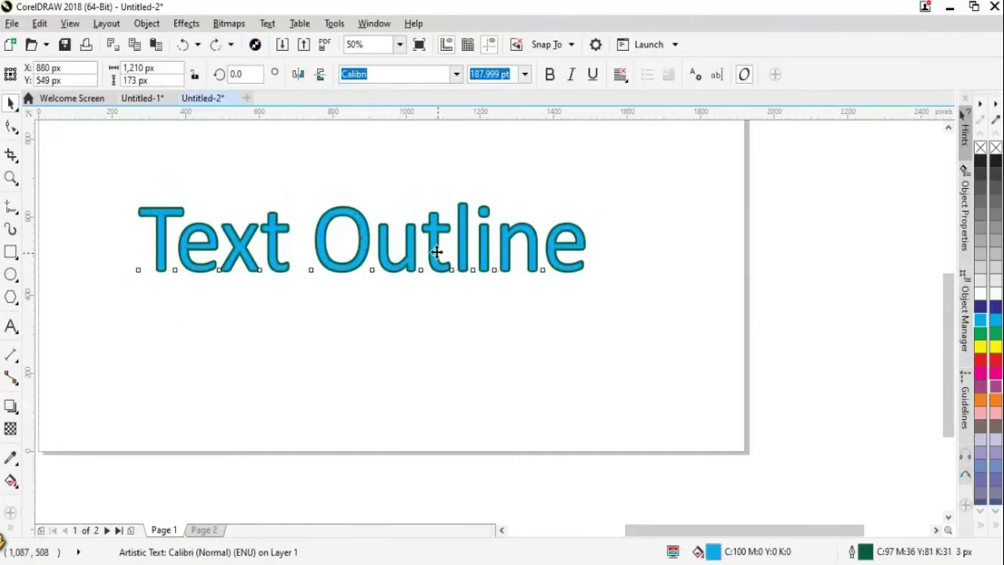
left_click_drag(437, 251, 432, 213)
key("Escape")
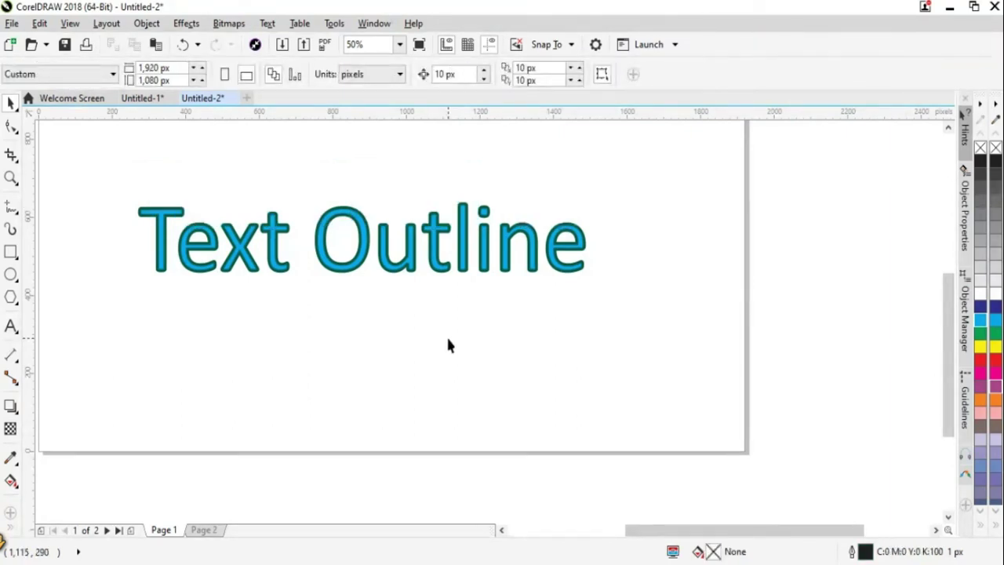
left_click(404, 265)
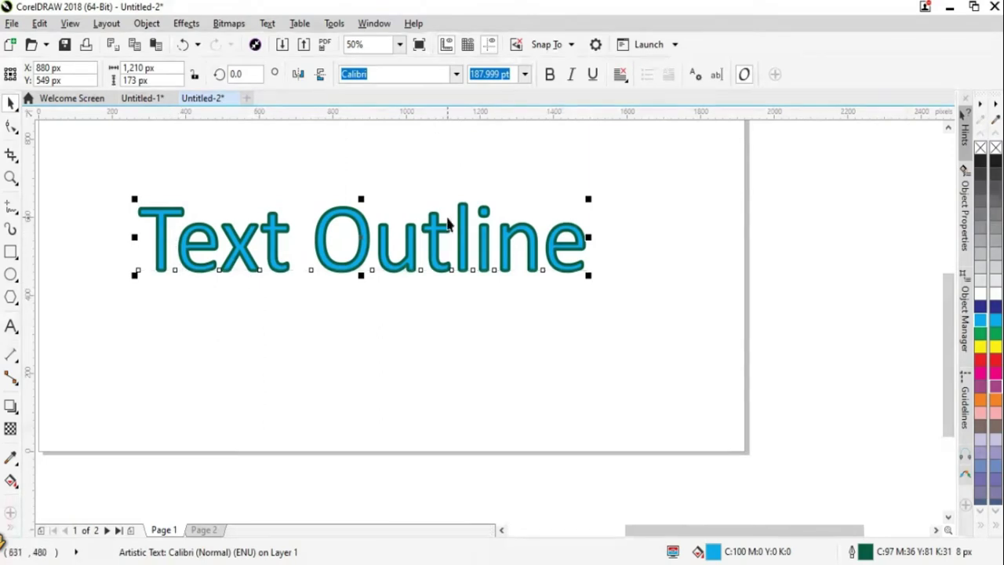
left_click(421, 347)
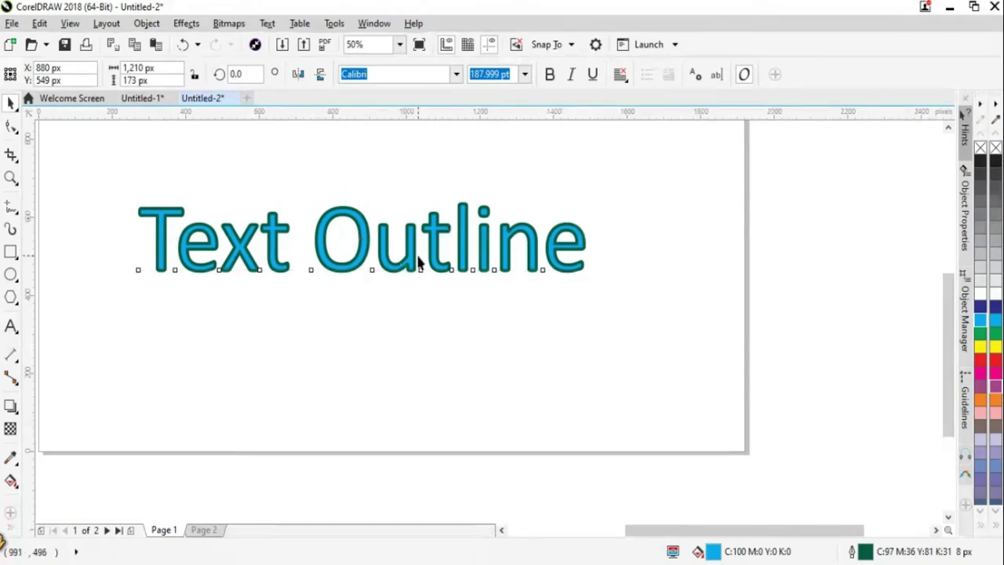
left_click(373, 295)
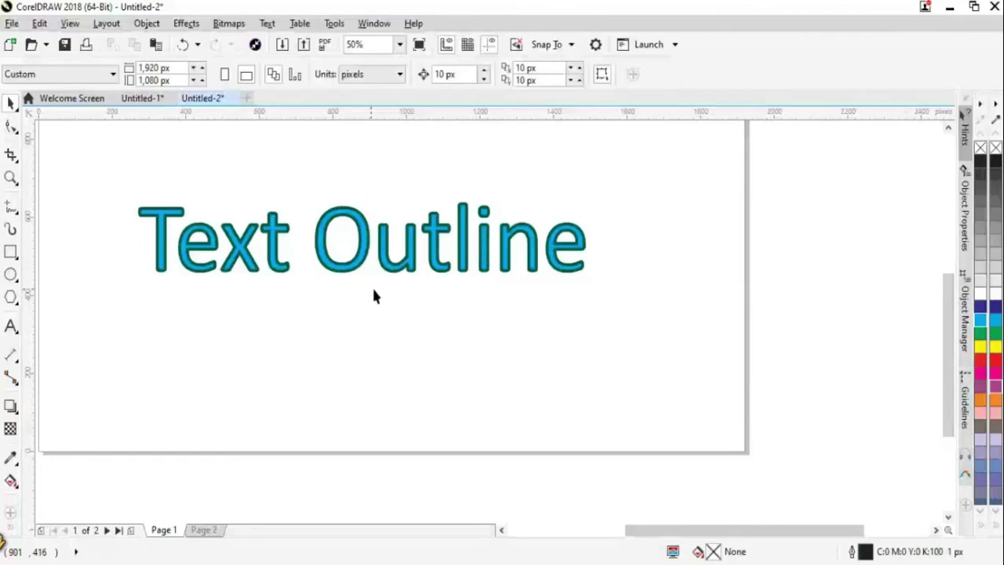
left_click(400, 251)
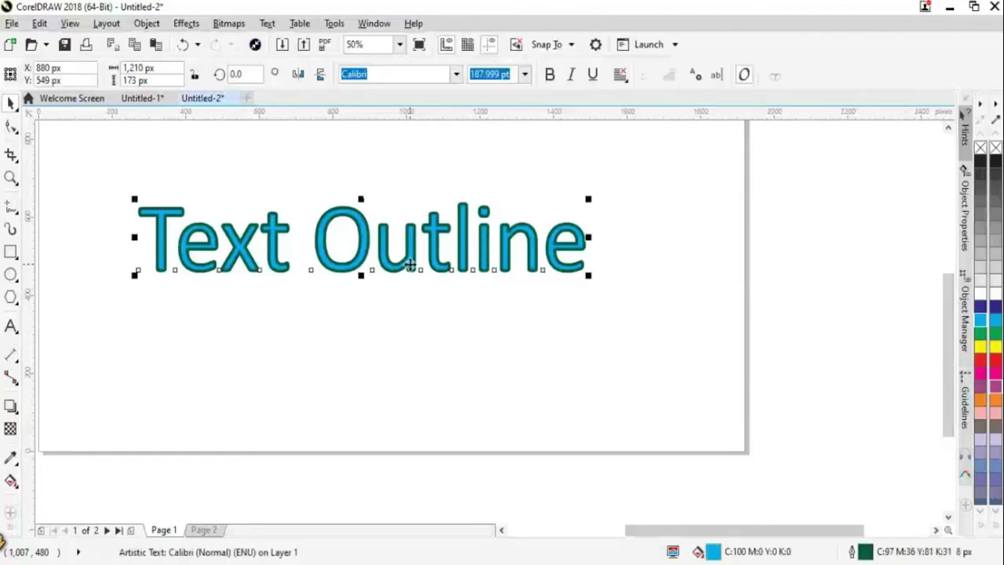
left_click(387, 332)
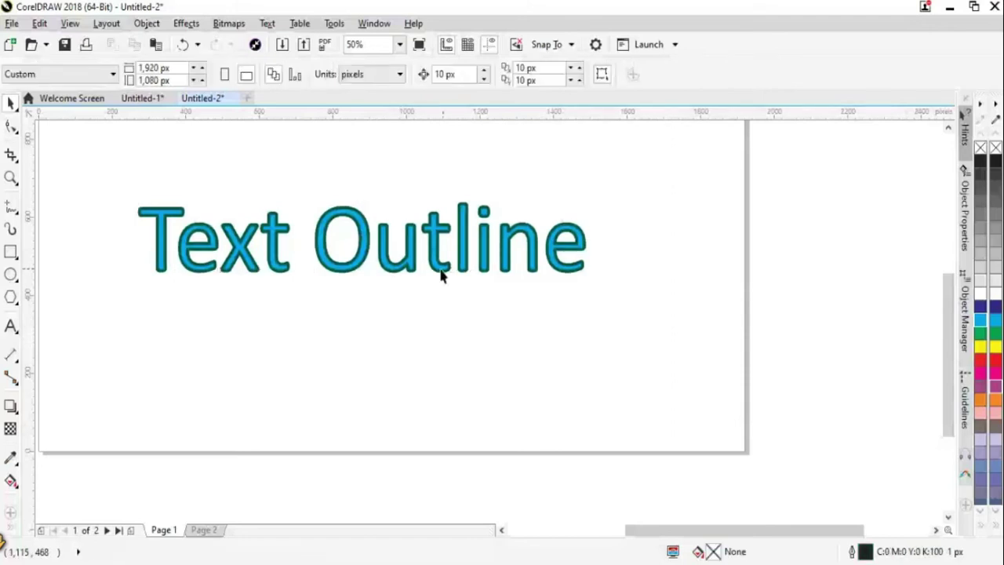
left_click(441, 275)
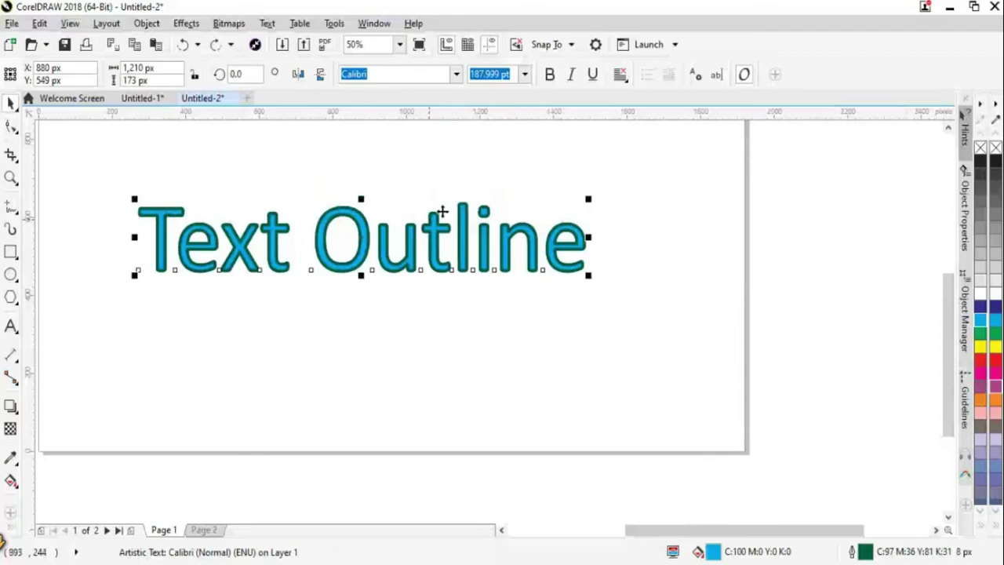
- Try an outline-only copy with no fill up-left of the text, then undo it
left_click(980, 148)
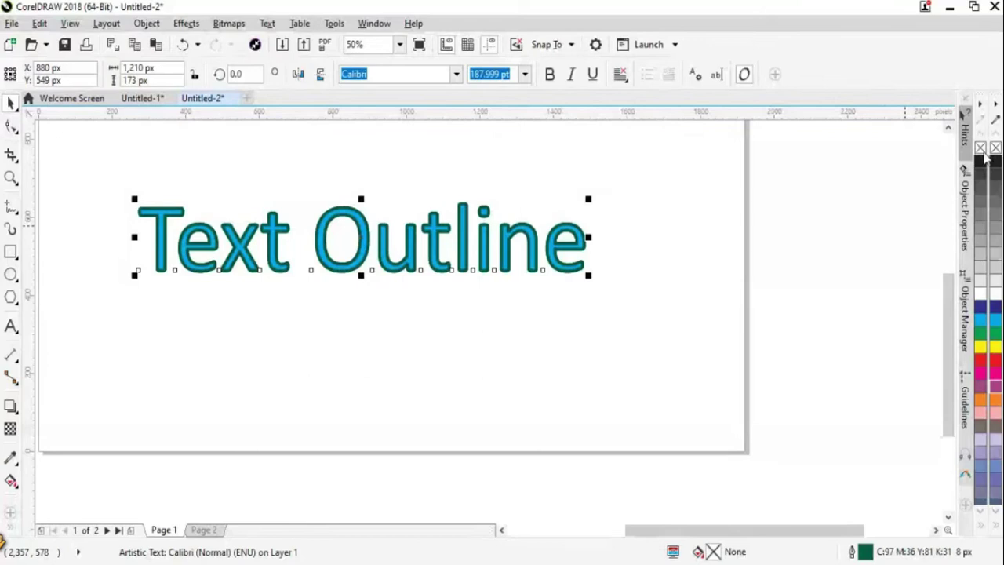
left_click_drag(562, 281, 542, 233)
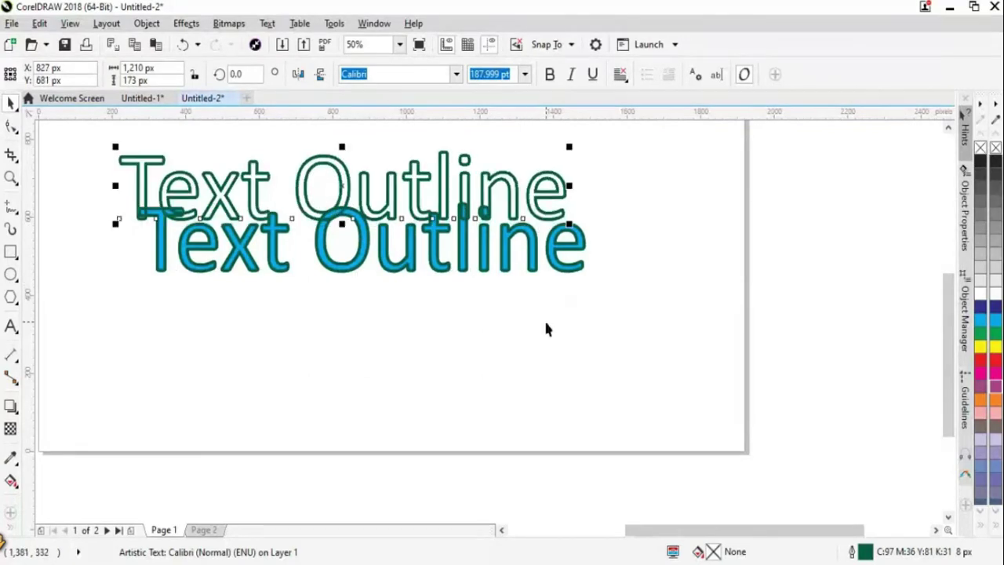
key("ctrl+z")
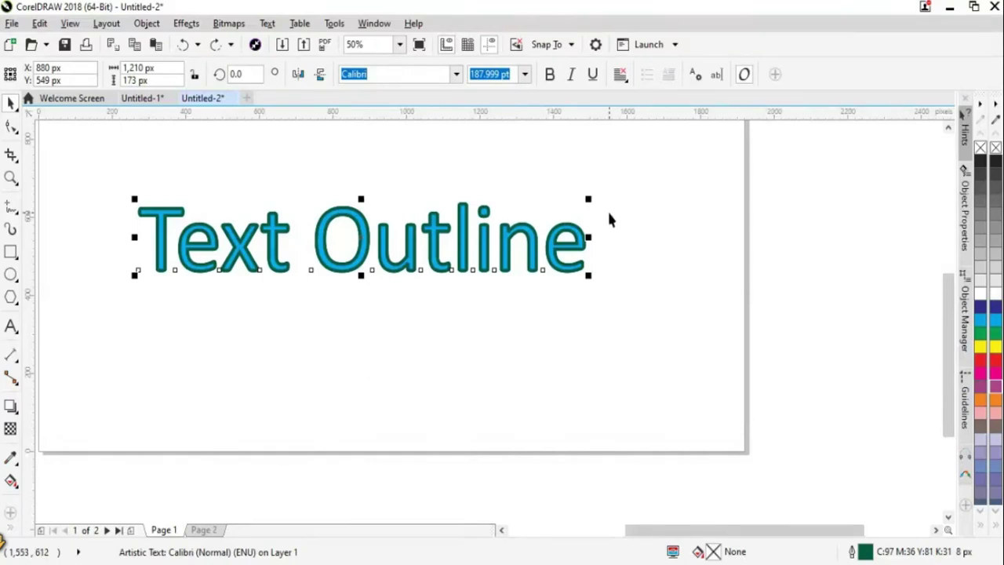
key("F12")
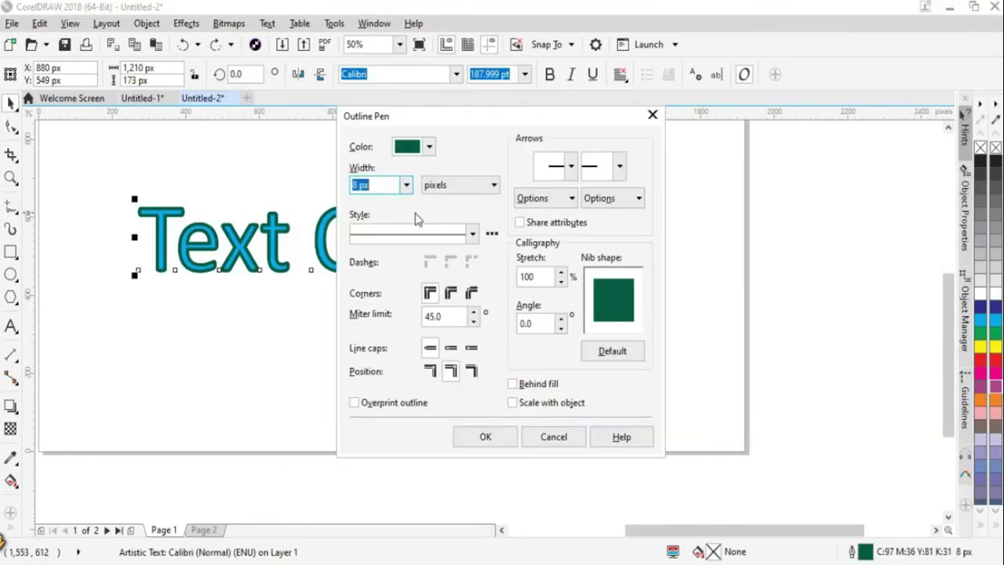
- Try a 10 px pure red outline on the text, then revert to the dark-green outline
left_click(406, 184)
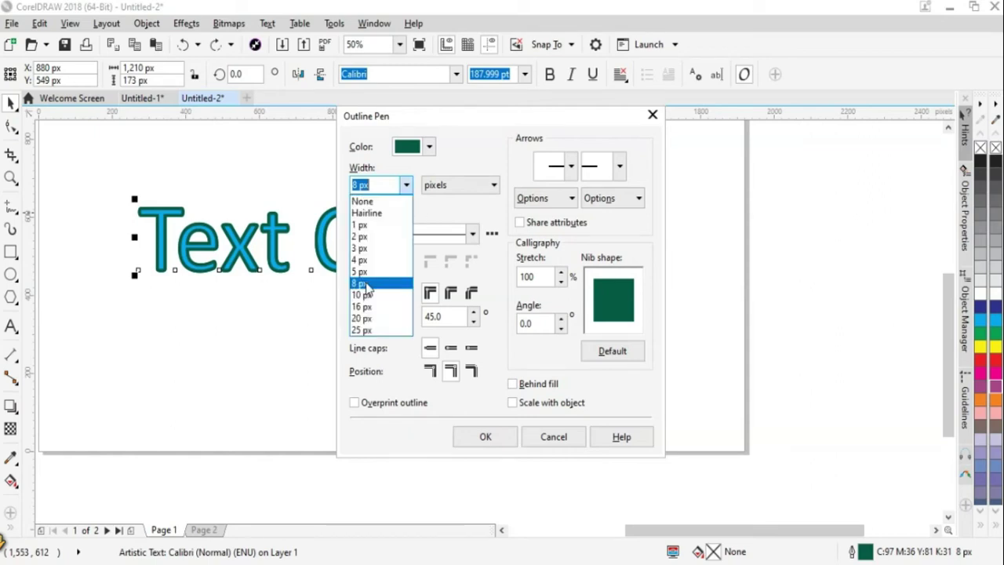
left_click(363, 297)
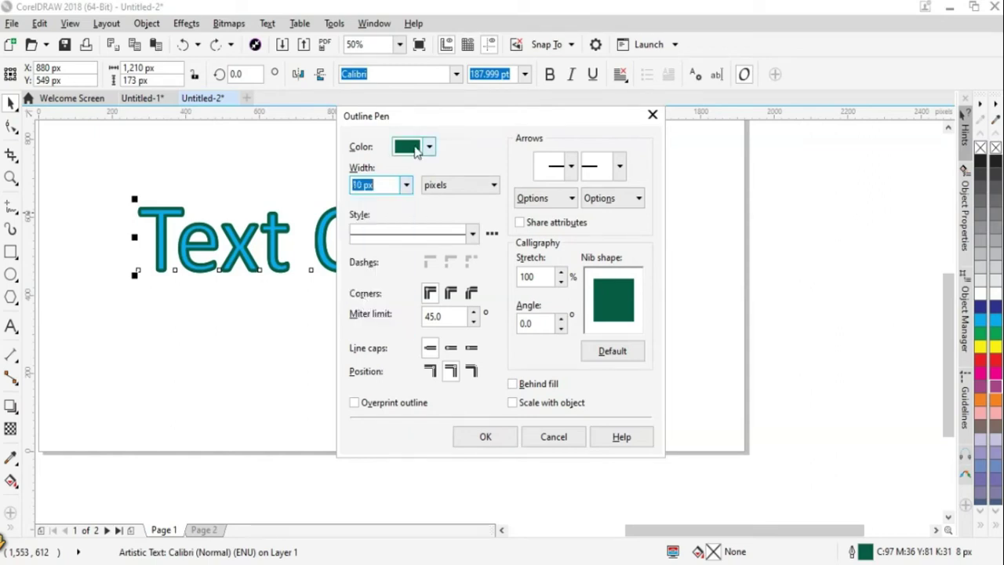
left_click(428, 147)
left_click(498, 226)
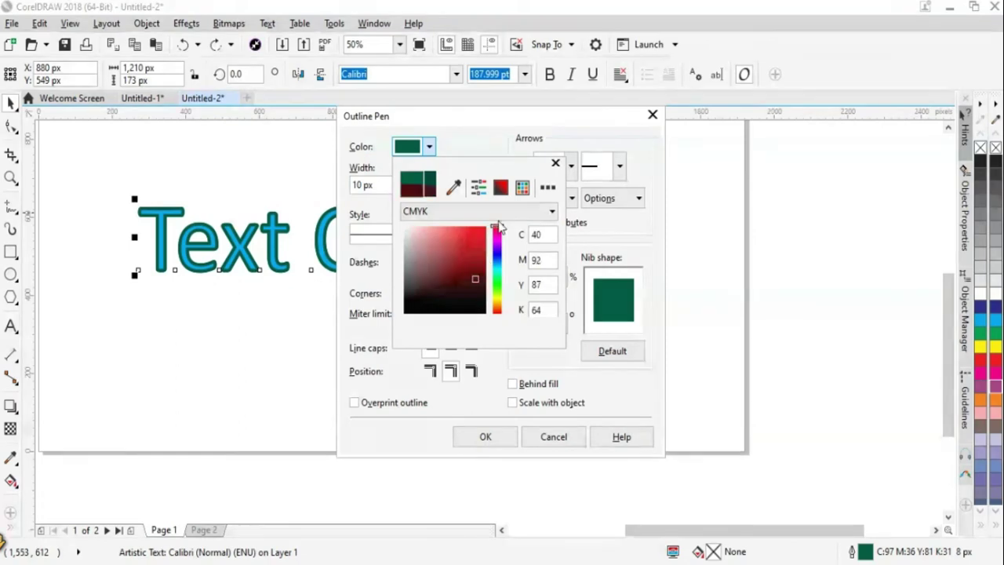
left_click(484, 228)
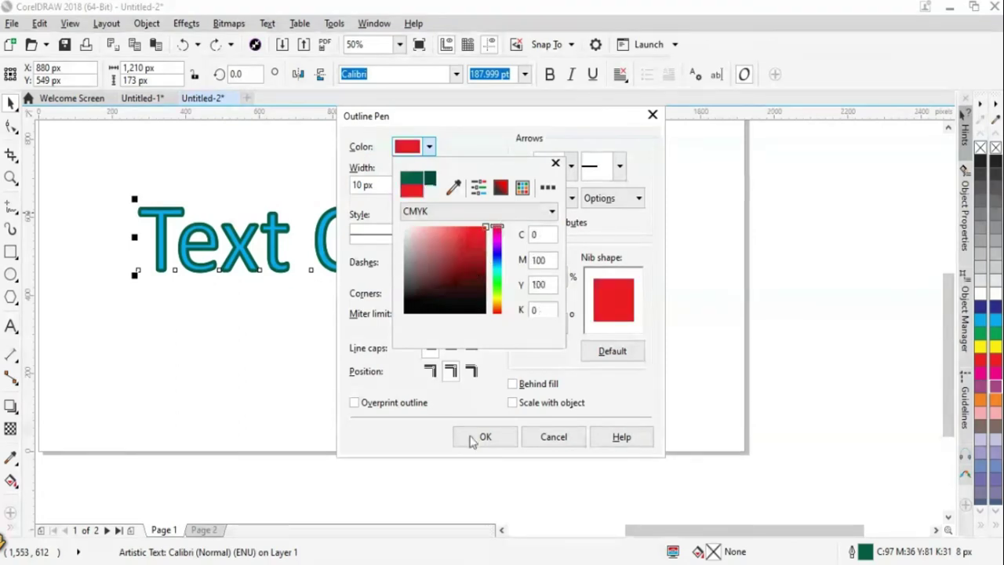
left_click(470, 441)
left_click(486, 439)
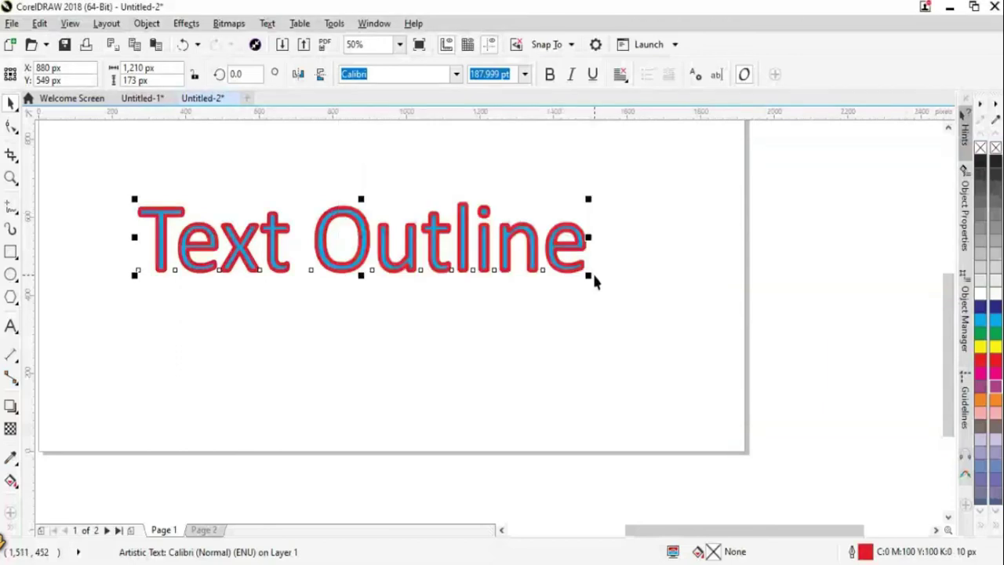
left_click_drag(593, 276, 599, 291)
key("ctrl+z")
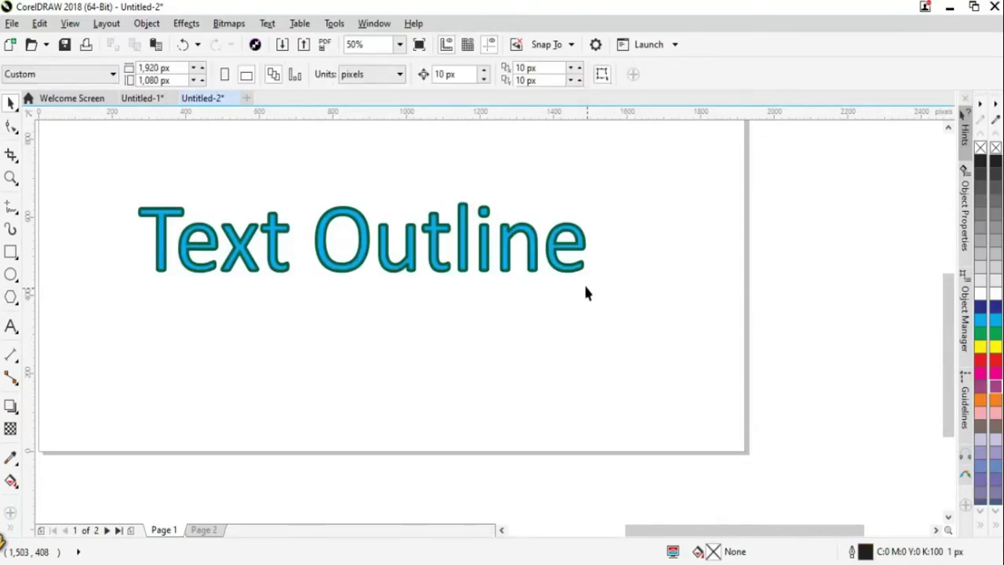
left_click(588, 277)
left_click_drag(593, 276, 606, 308)
key("ctrl+z")
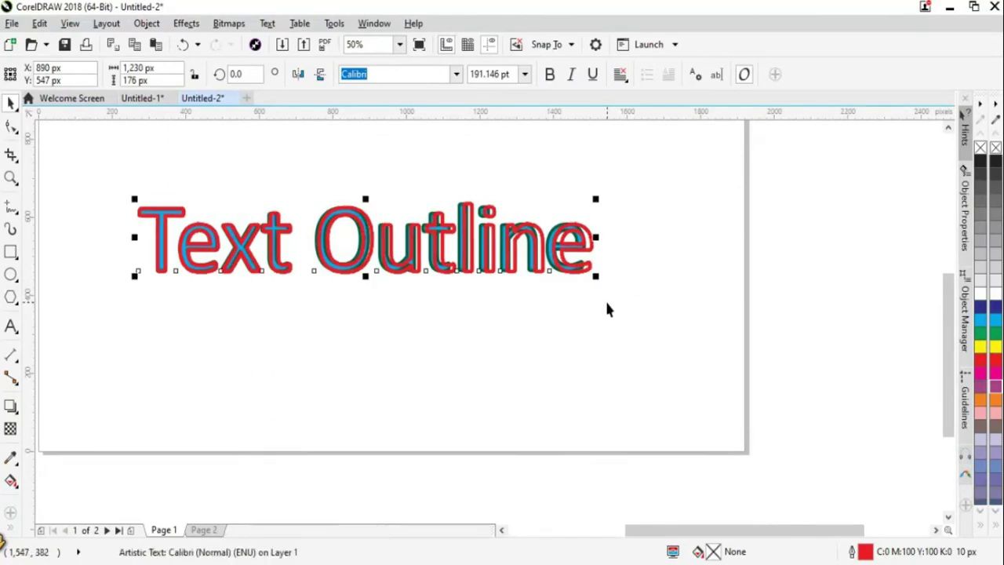
key("Down")
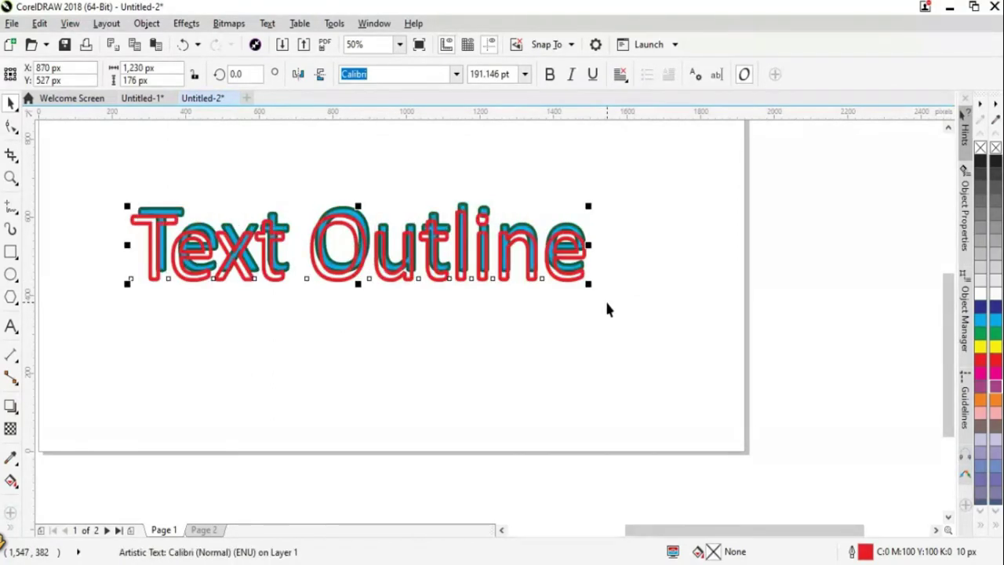
key("Right")
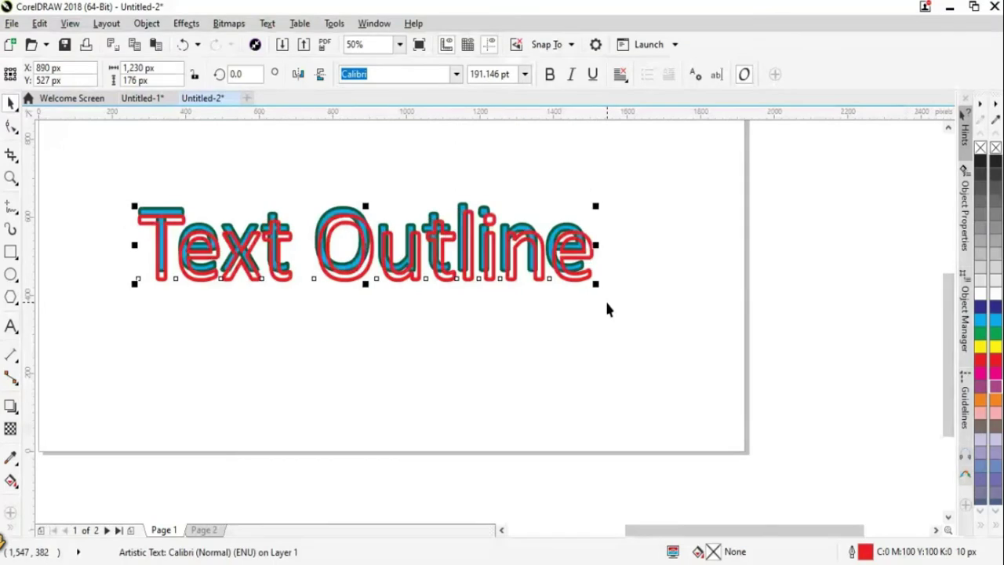
key("Up")
key("Up")
key("Up")
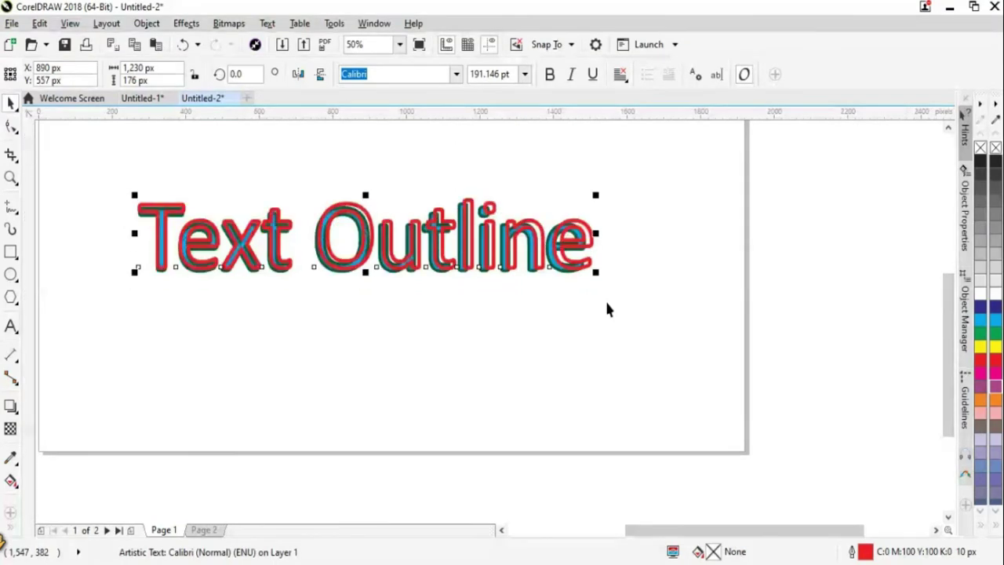
key("Down")
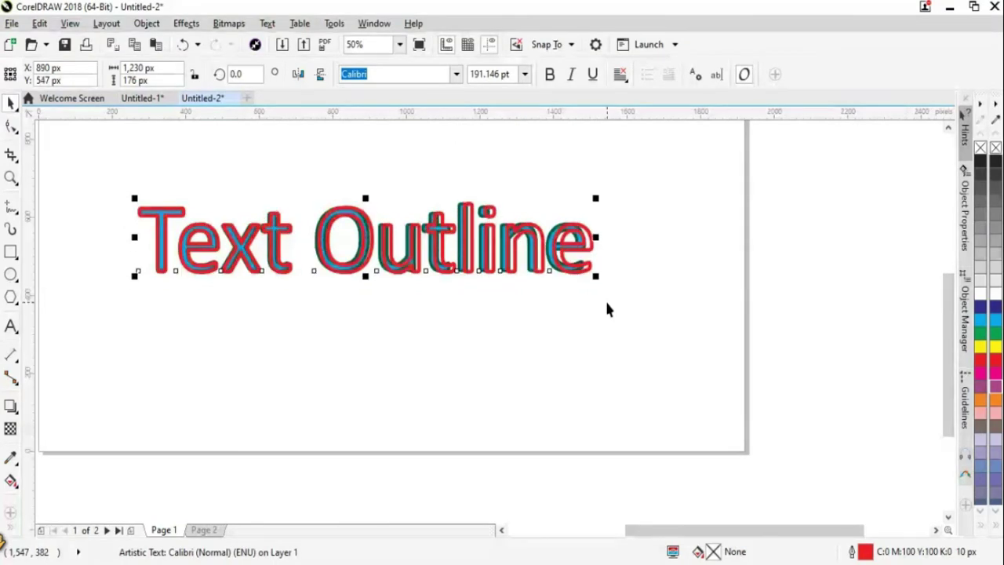
key("Down")
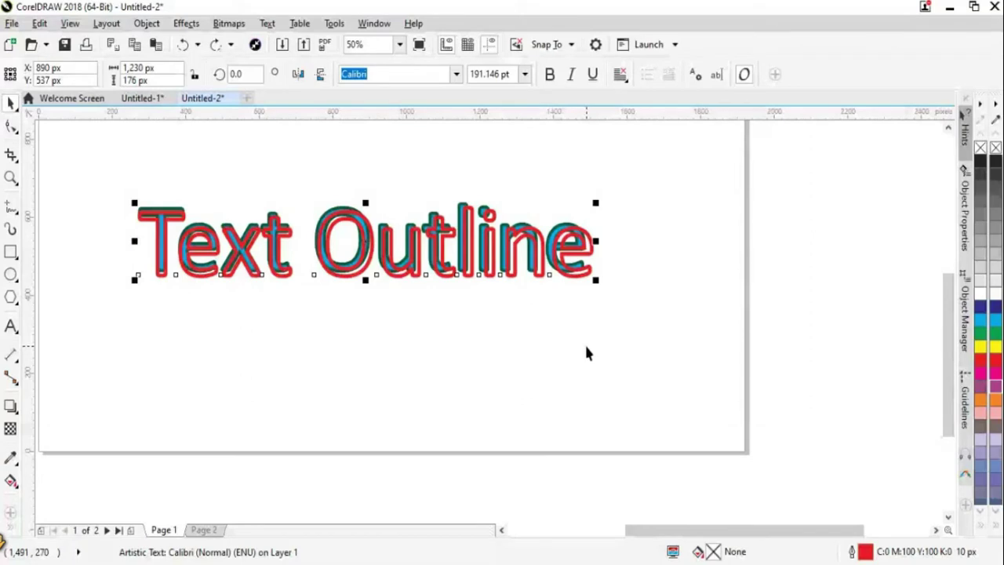
key("ctrl+z")
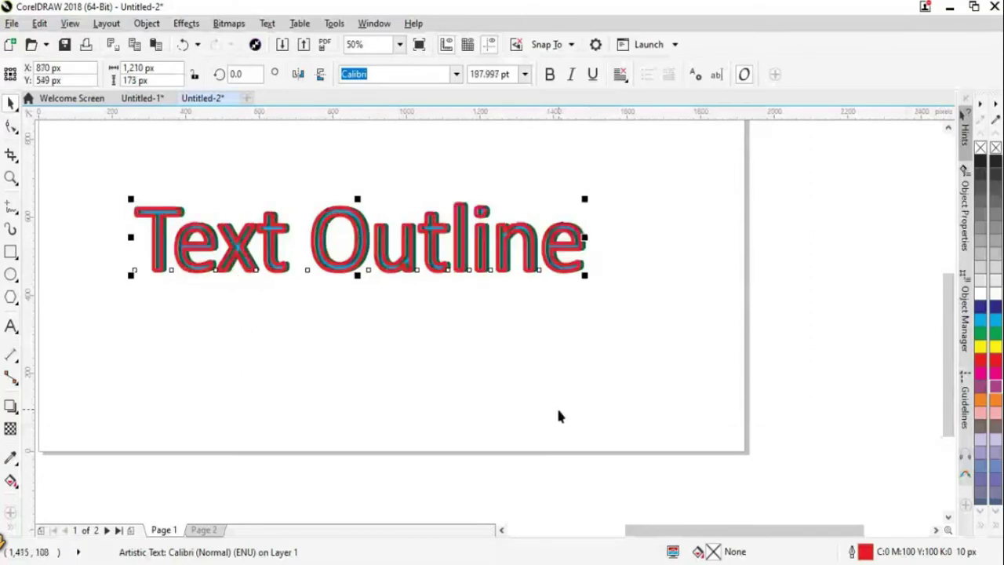
key("ctrl+z")
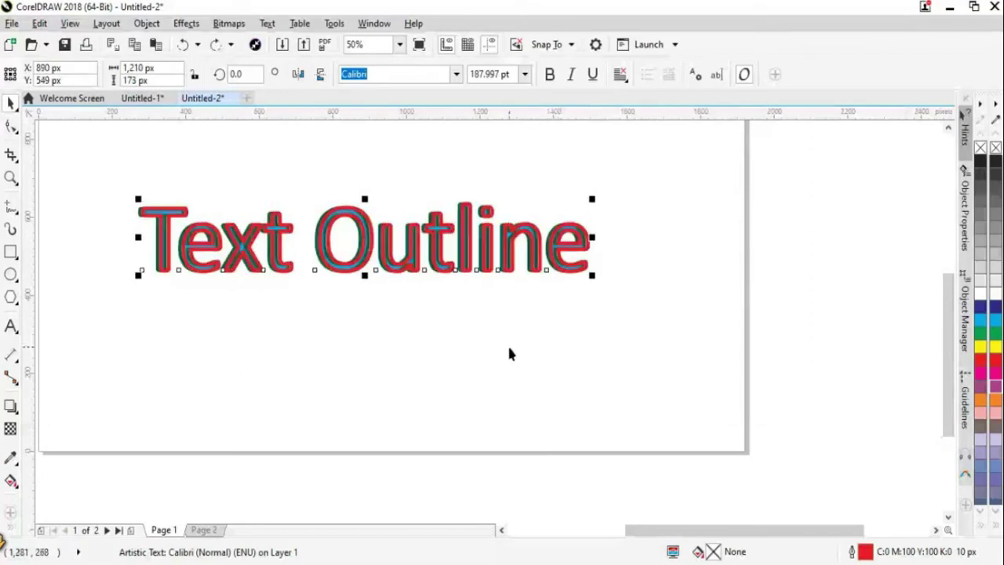
key("ctrl+z")
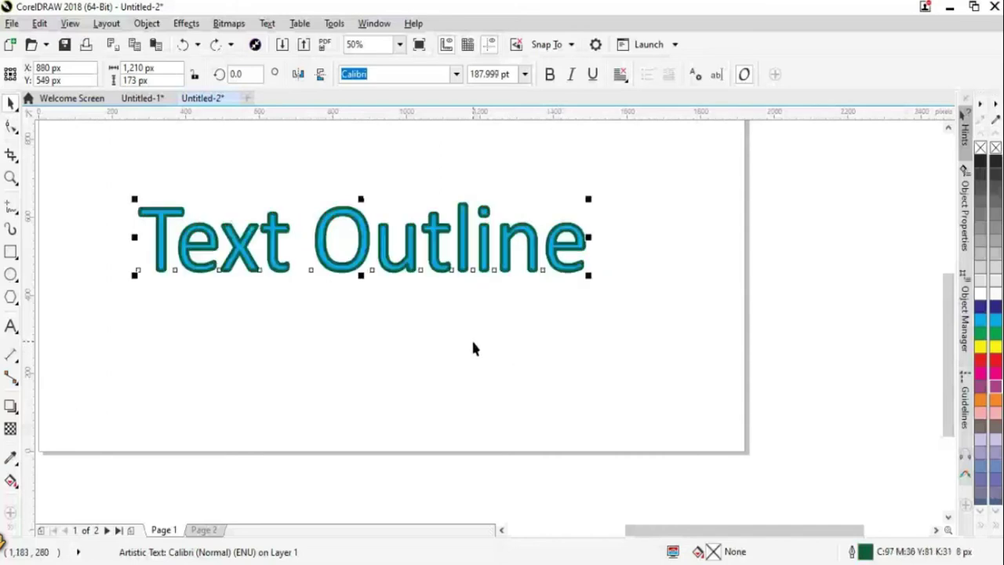
key("ctrl+d")
key("Delete")
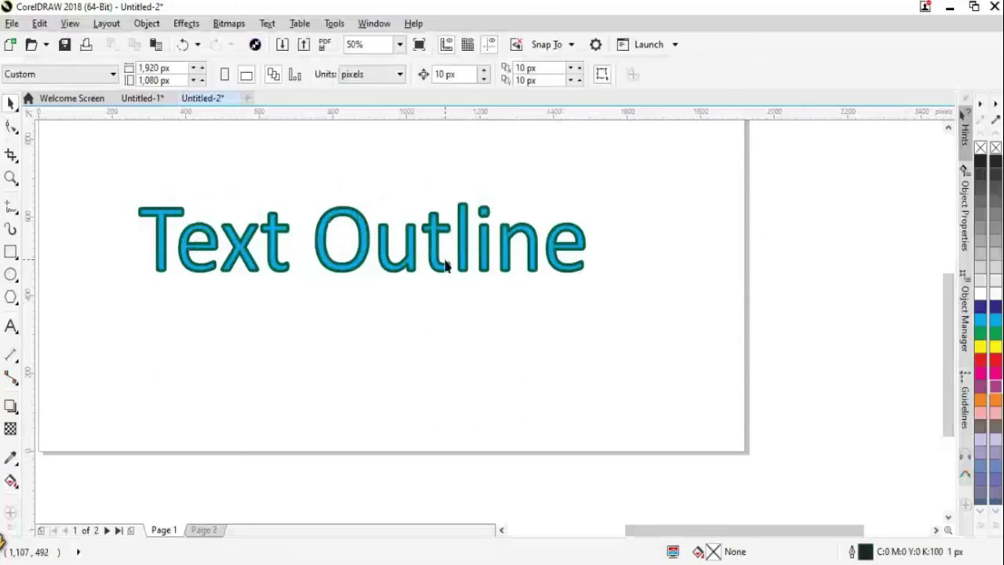
left_click(446, 266)
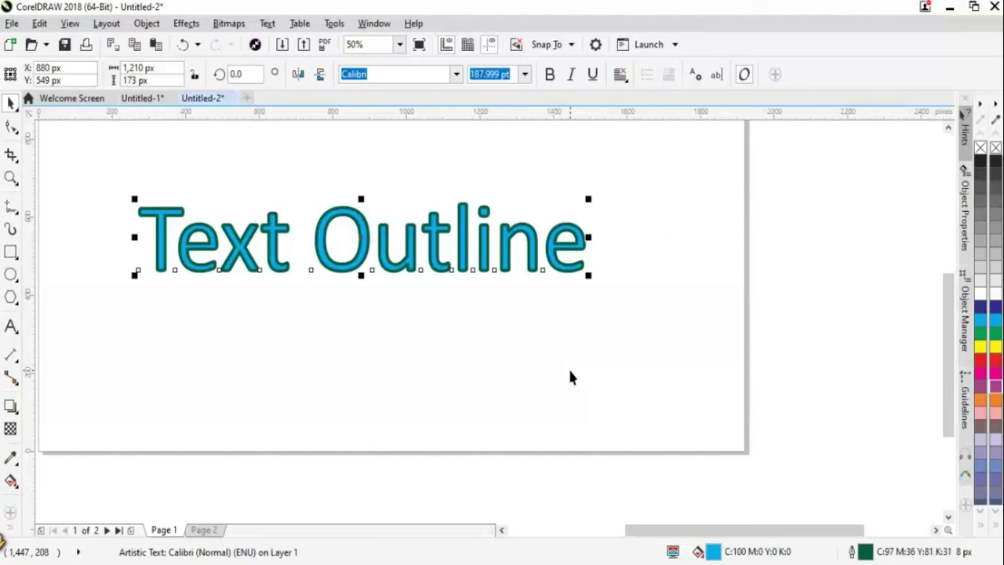
- Move the Text Outline text slightly to the left
left_click(570, 377)
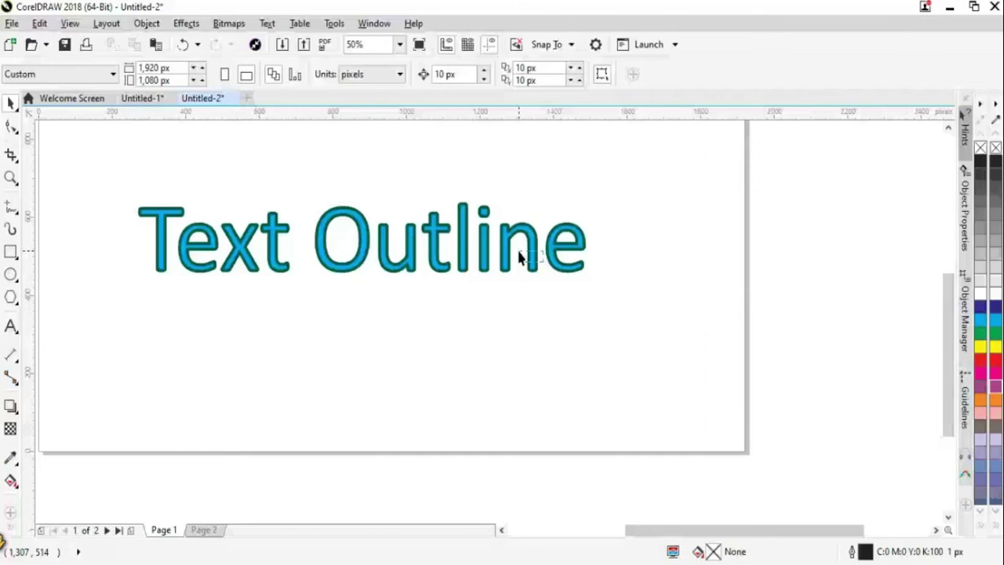
left_click_drag(519, 257, 492, 257)
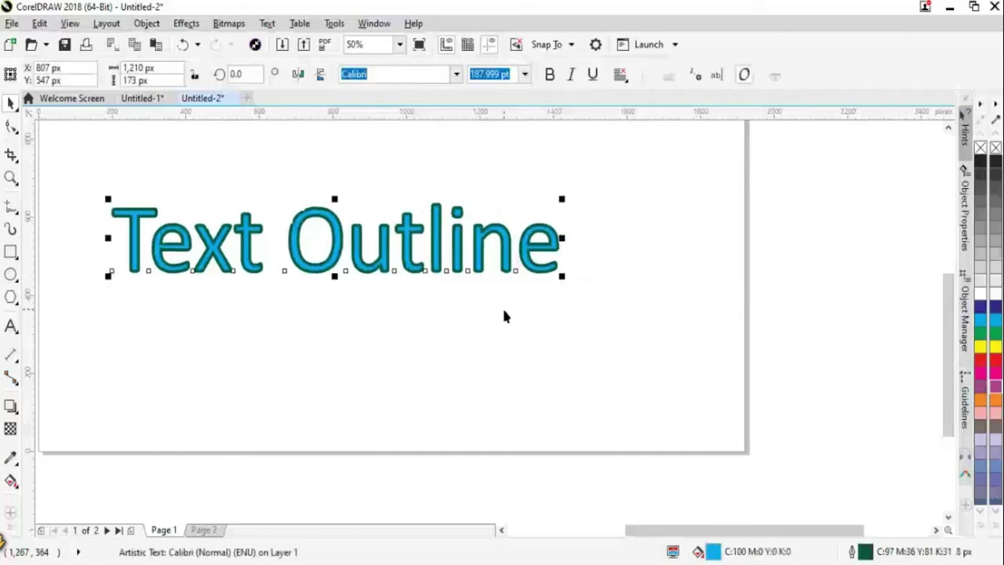
left_click(504, 316)
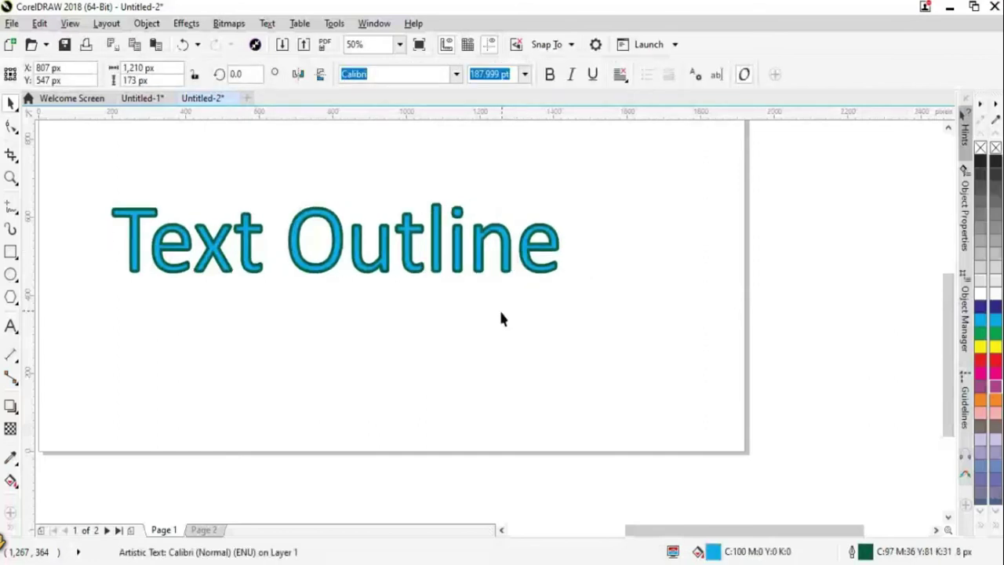
left_click(502, 317)
- Set a copy behind the text to form a 16 px C0 M100 Y100 K0 red outer rim
left_click_drag(476, 258, 469, 232)
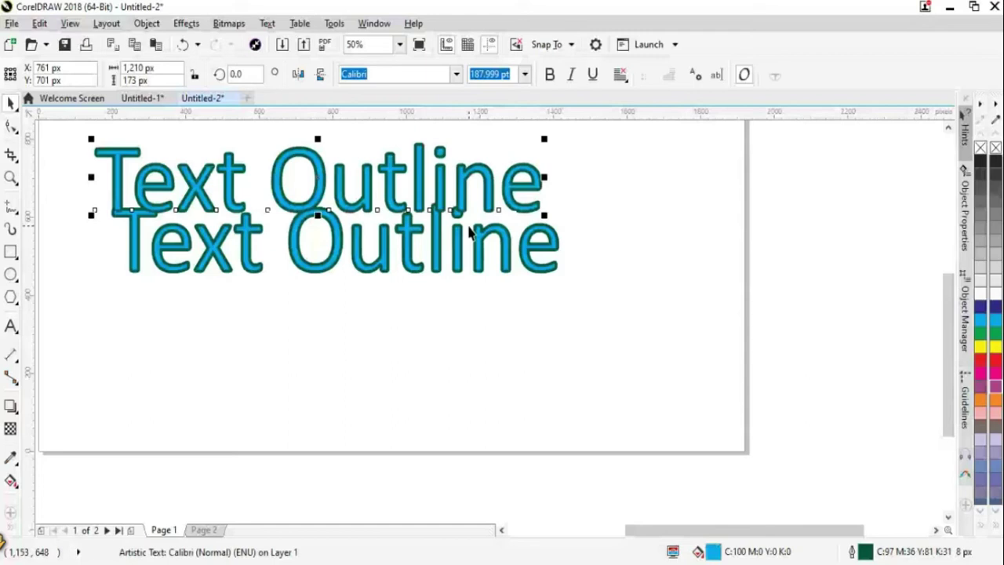
left_click_drag(469, 232, 455, 229)
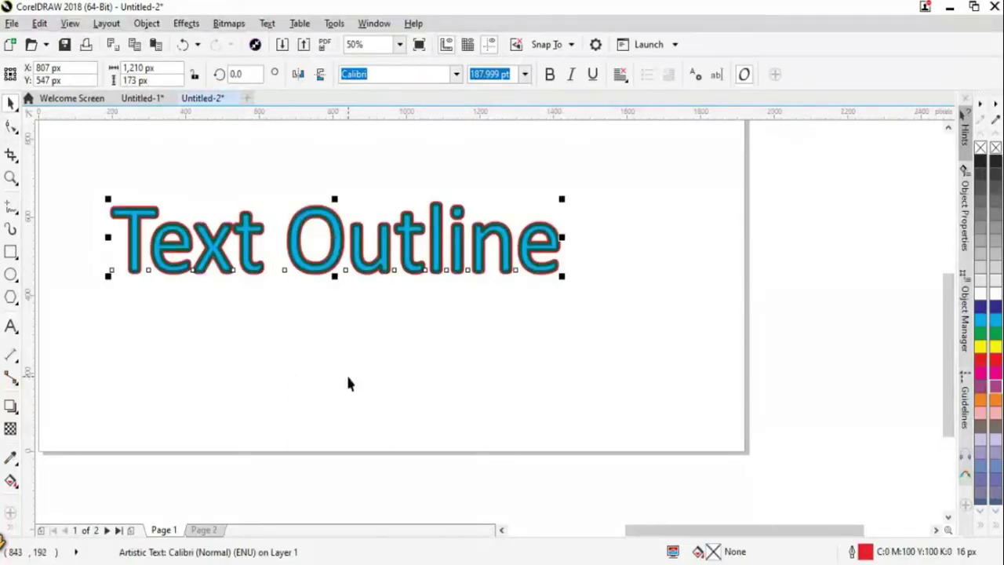
left_click(322, 369)
left_click(320, 363)
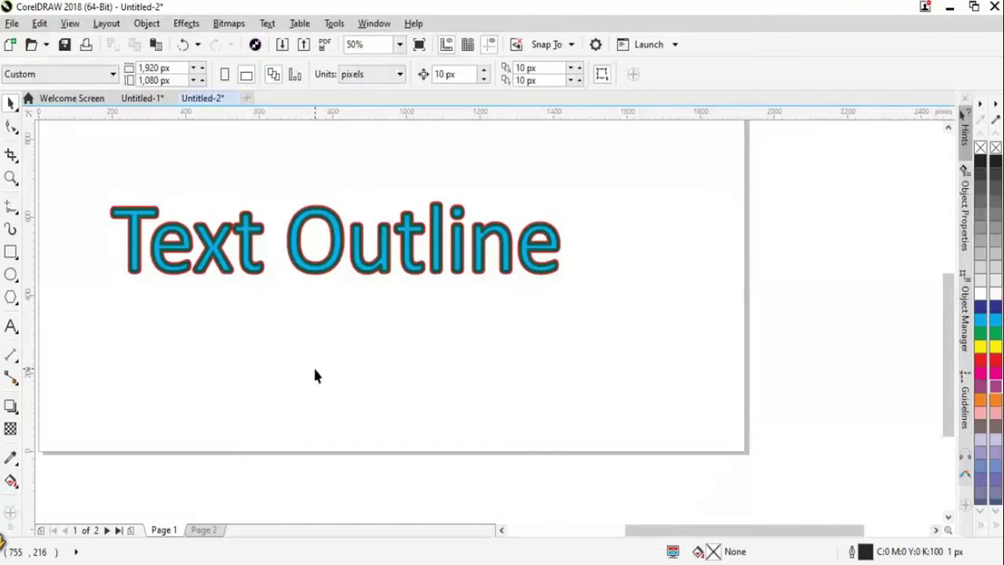
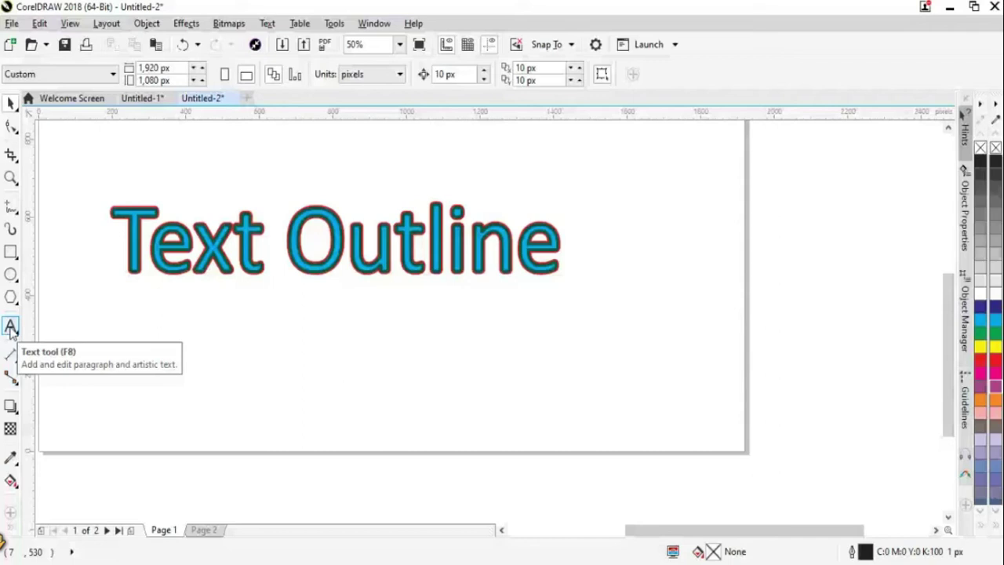
- Add the artistic text 'Text' on the page below the Text Outline heading
left_click(11, 328)
left_click(210, 349)
type("Text")
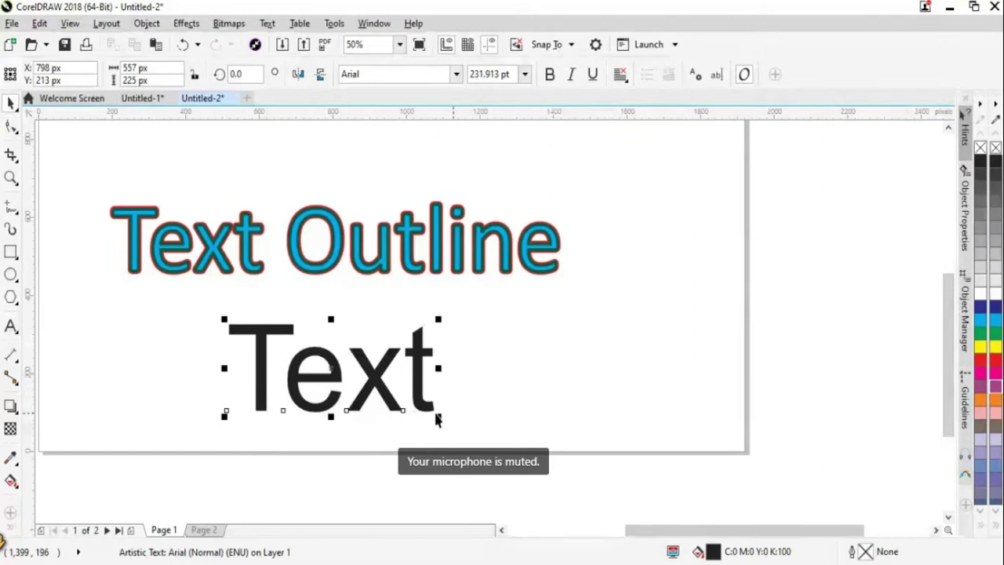
- Bring up the Outline Pen dialog for the Text object with F12
key("F12")
key("Escape")
key("F12")
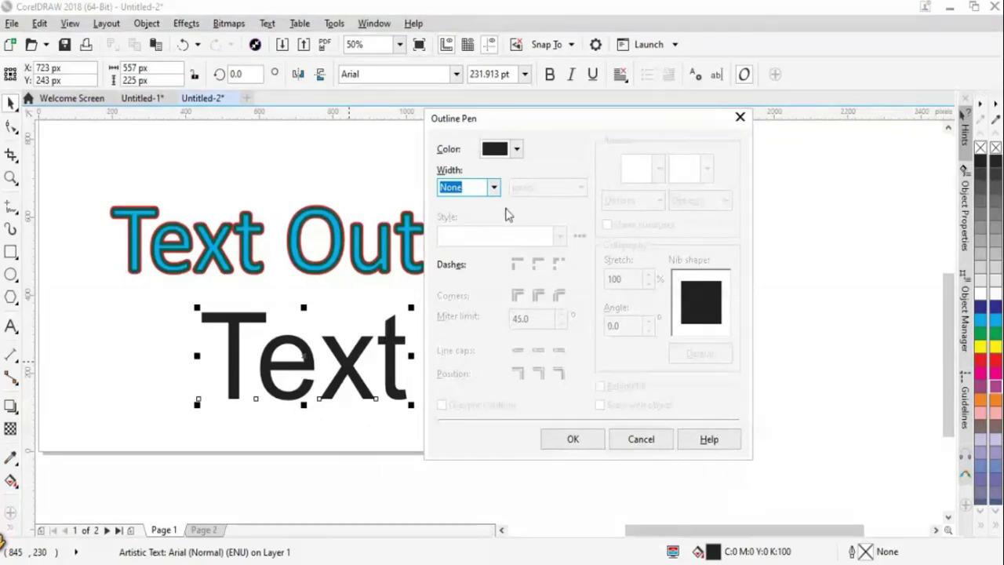
- Apply a 16 px pink (C0 M92 Y24 K0) outline to Text, then undo it
left_click(494, 187)
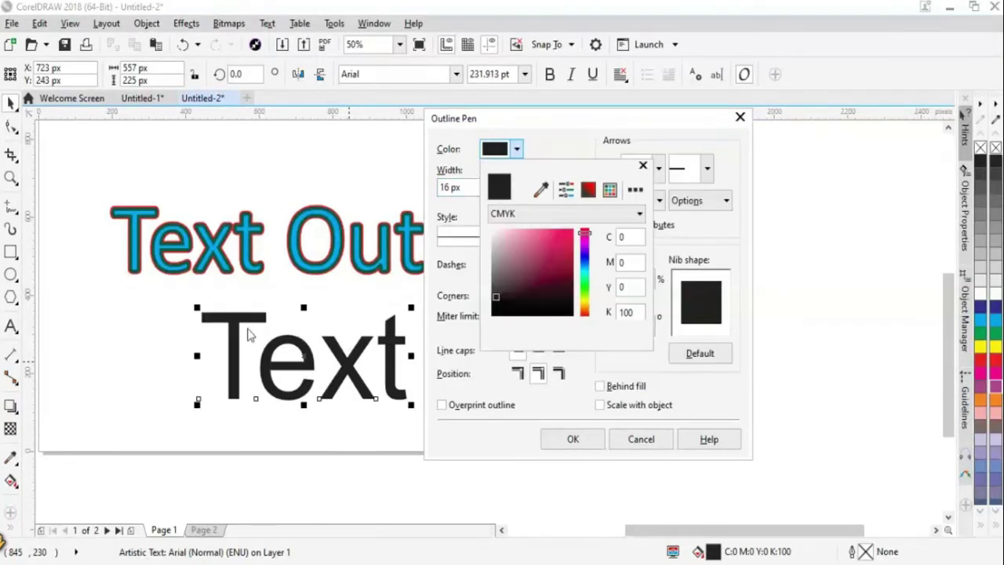
left_click(585, 233)
left_click(551, 231)
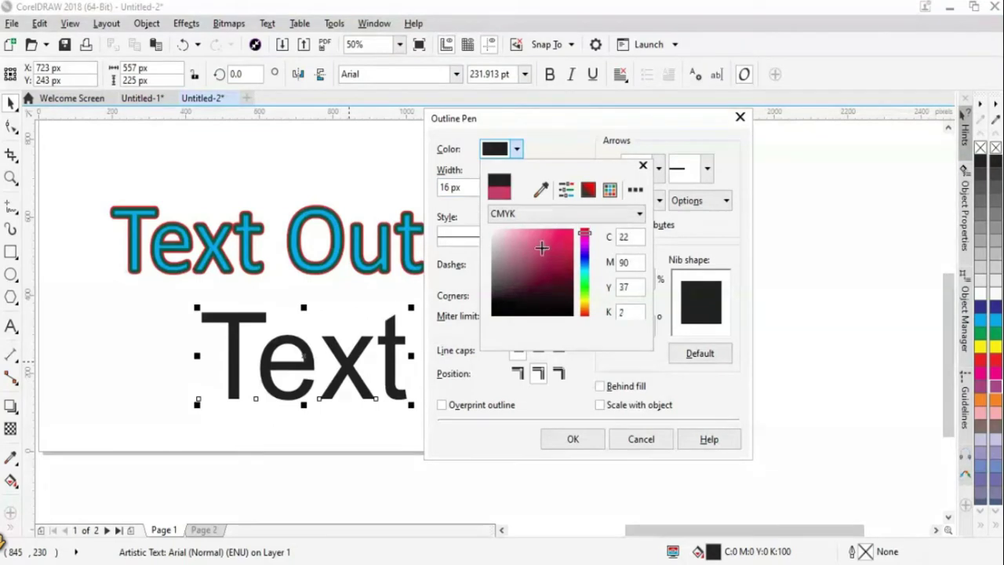
left_click(573, 441)
left_click(588, 445)
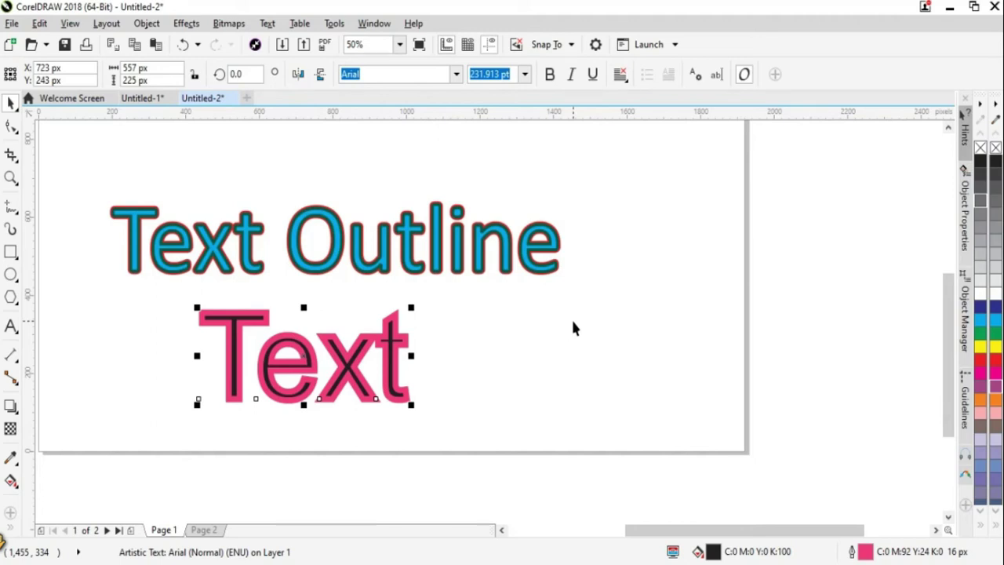
key("ctrl+z")
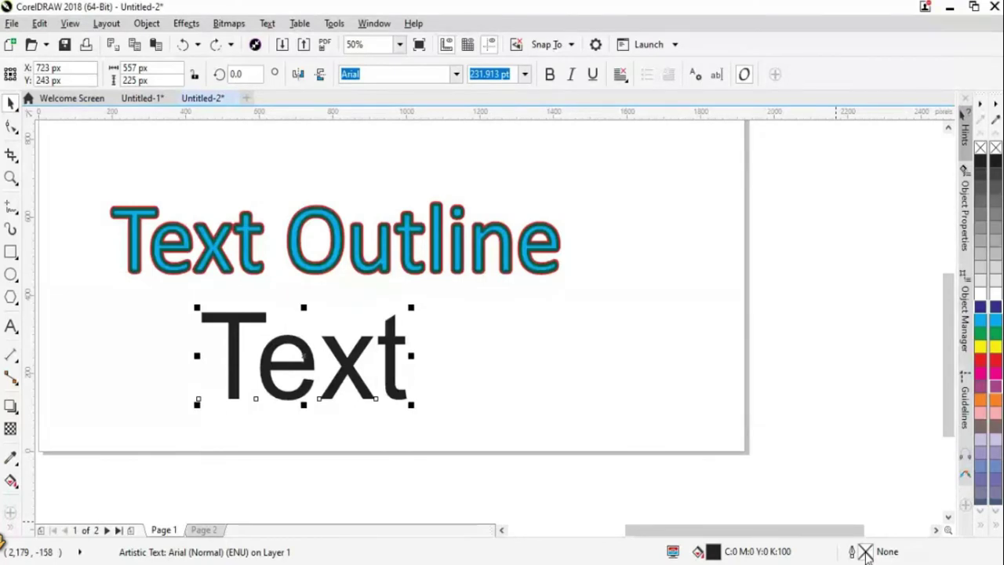
double_click(866, 553)
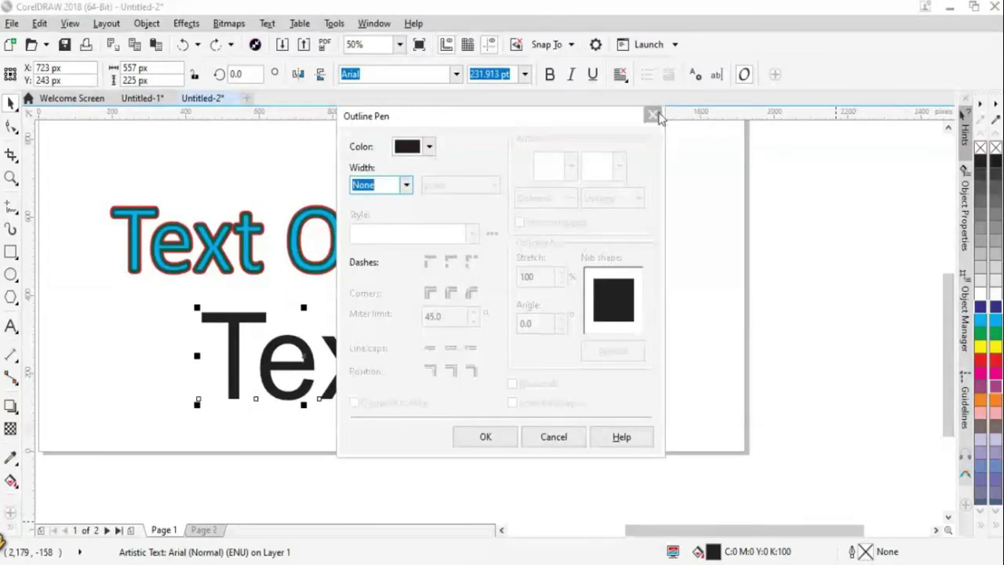
left_click(653, 115)
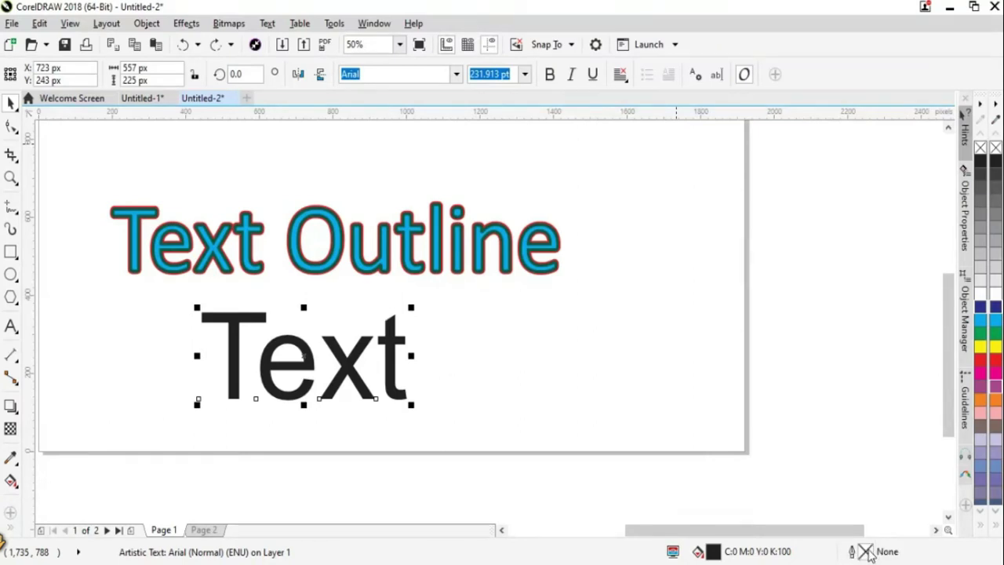
double_click(866, 551)
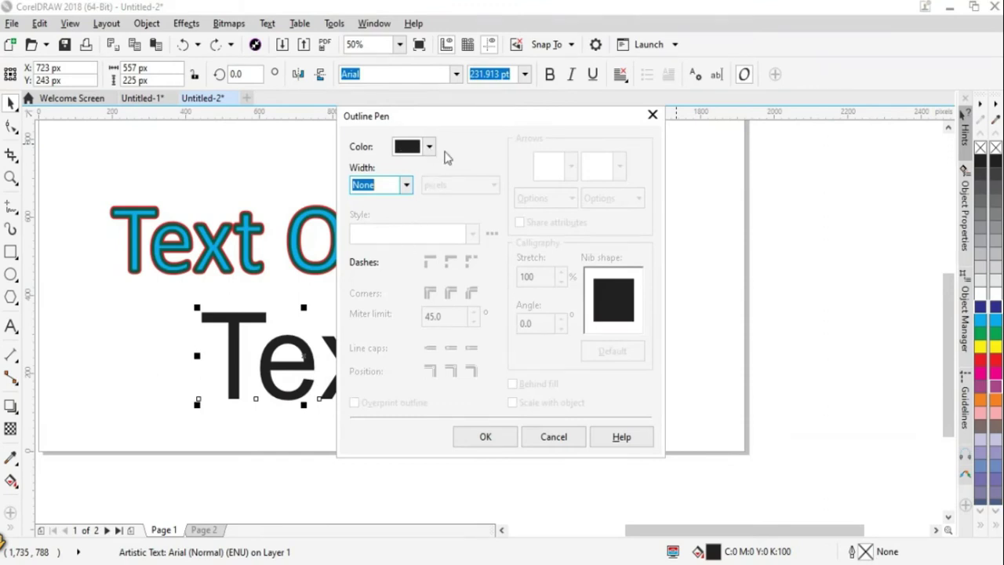
left_click(406, 185)
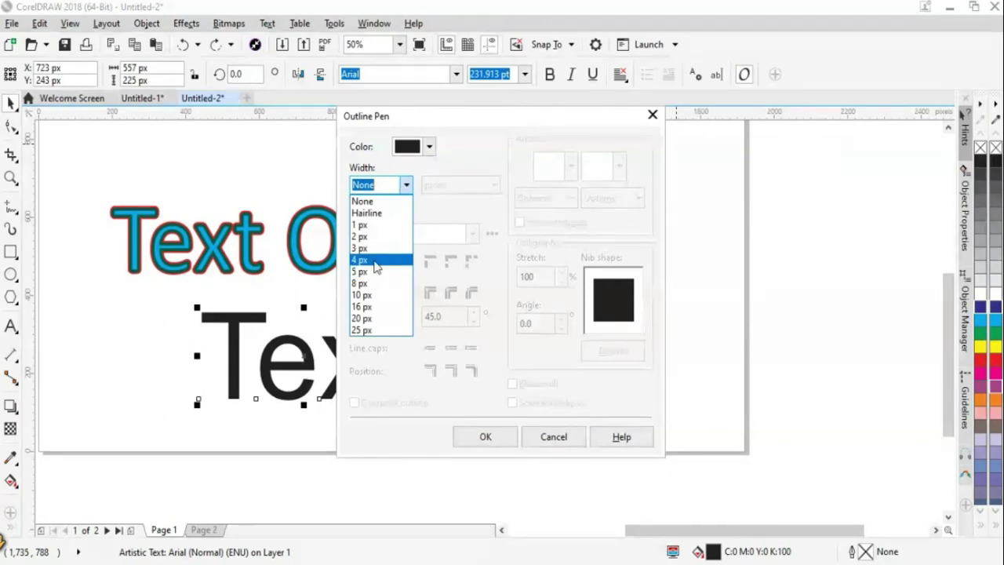
left_click(376, 272)
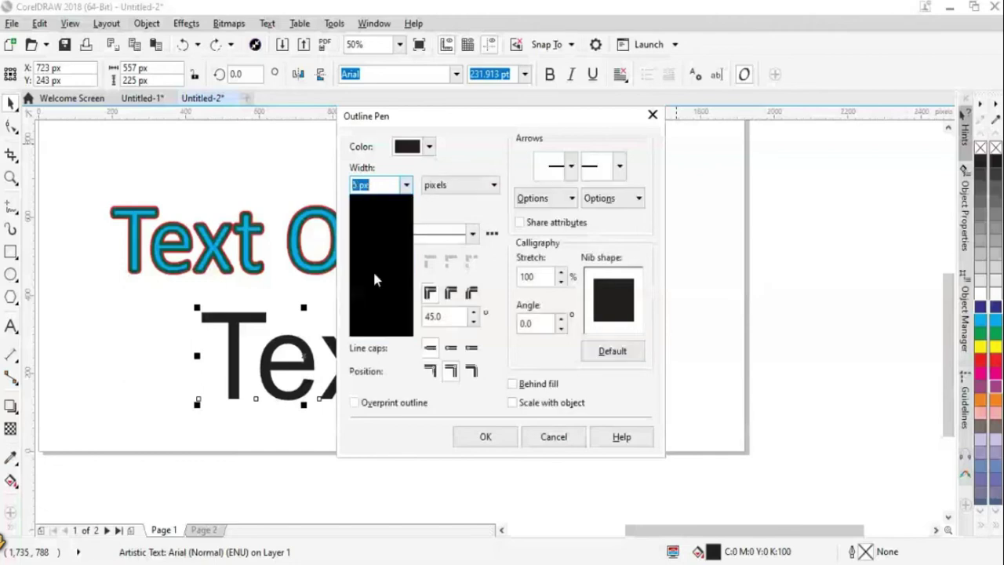
left_click(428, 147)
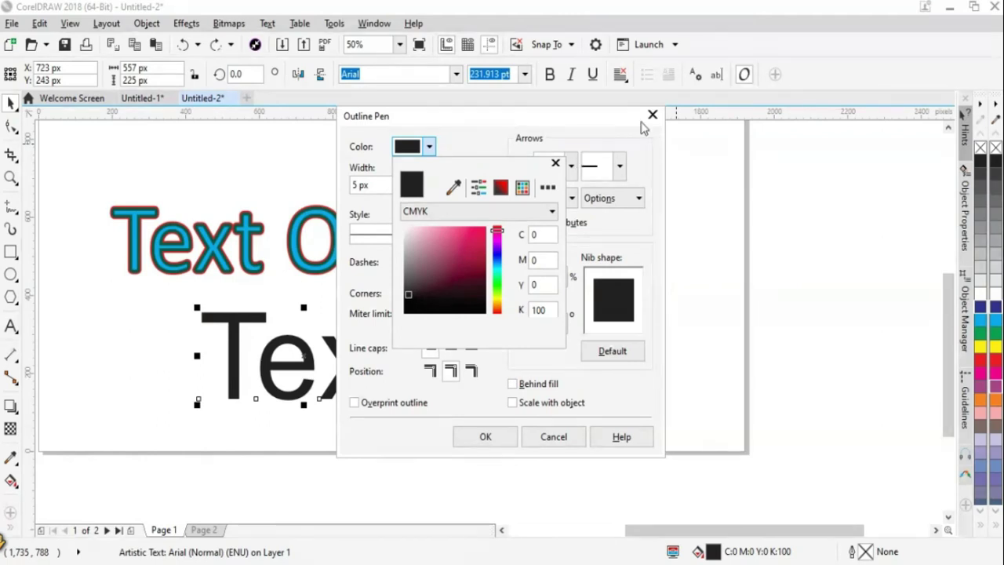
left_click(565, 444)
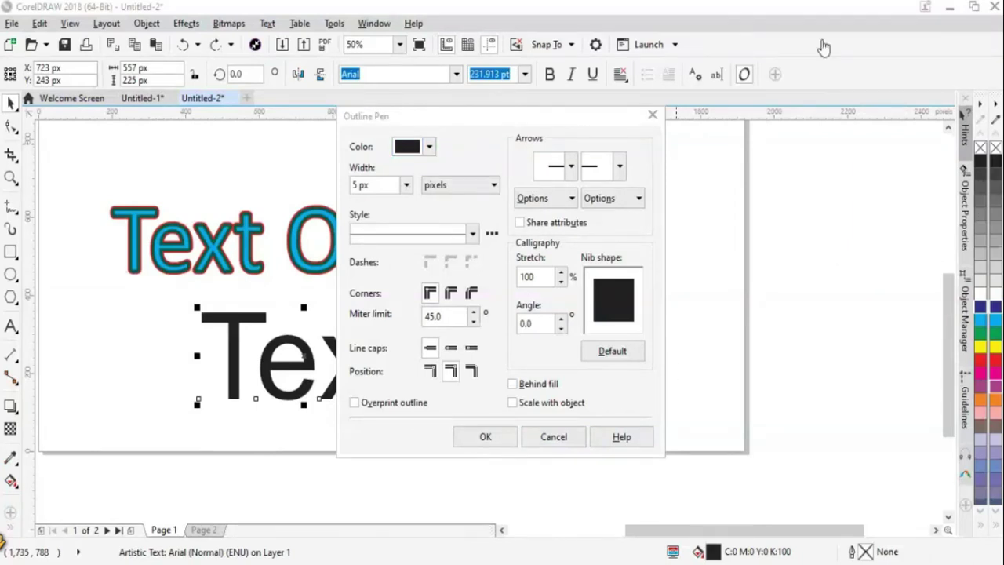
left_click(631, 272)
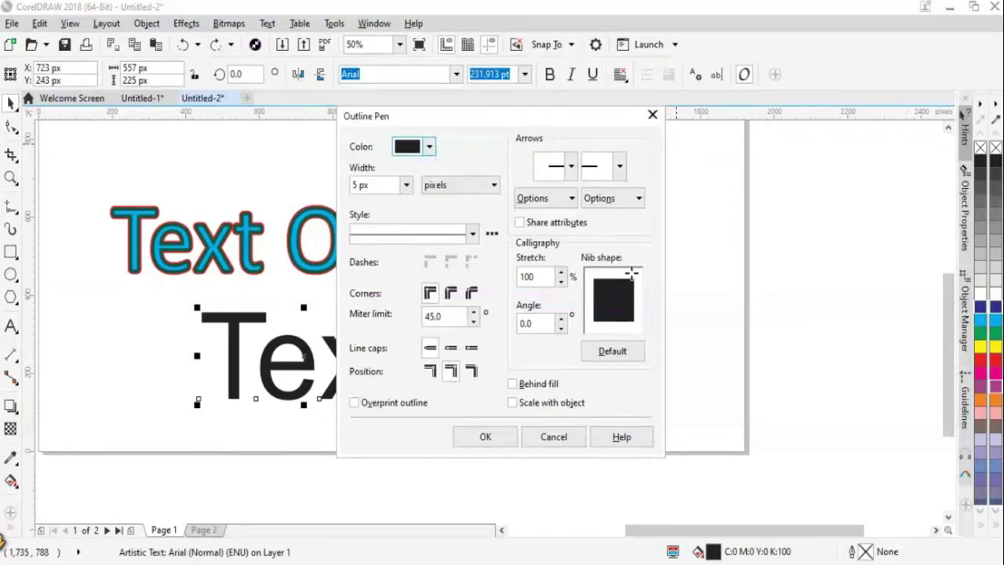
left_click(652, 116)
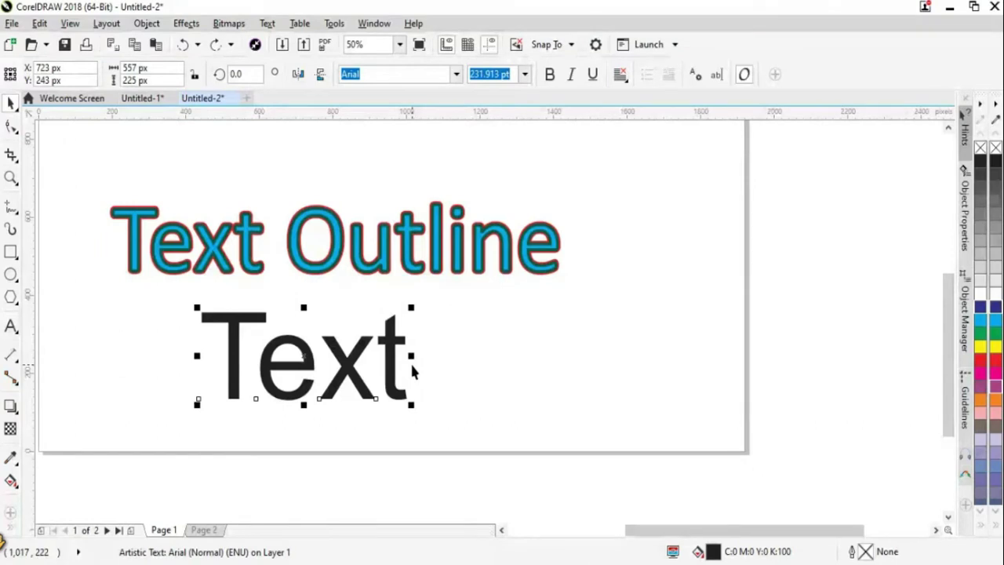
left_click(593, 375)
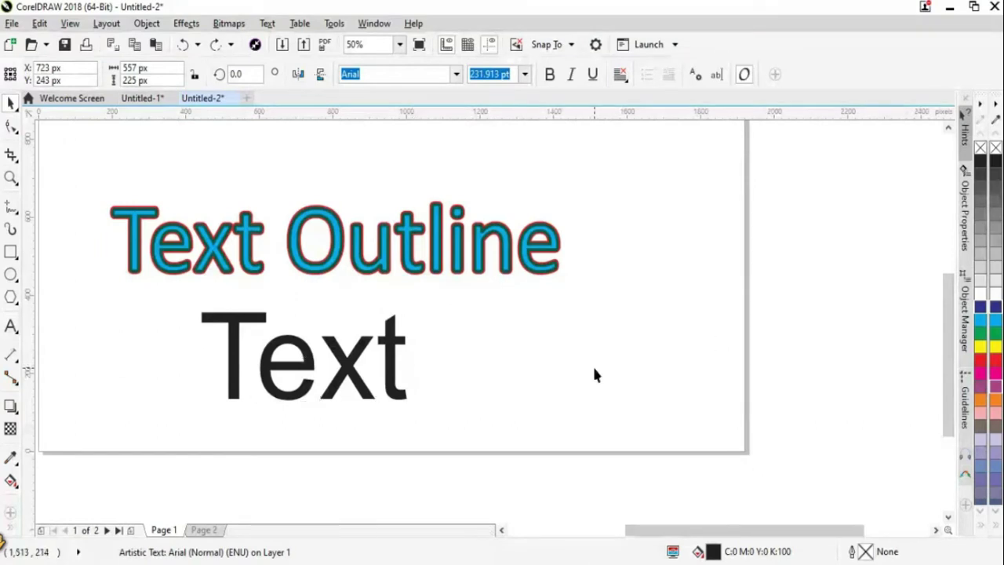
key("Escape")
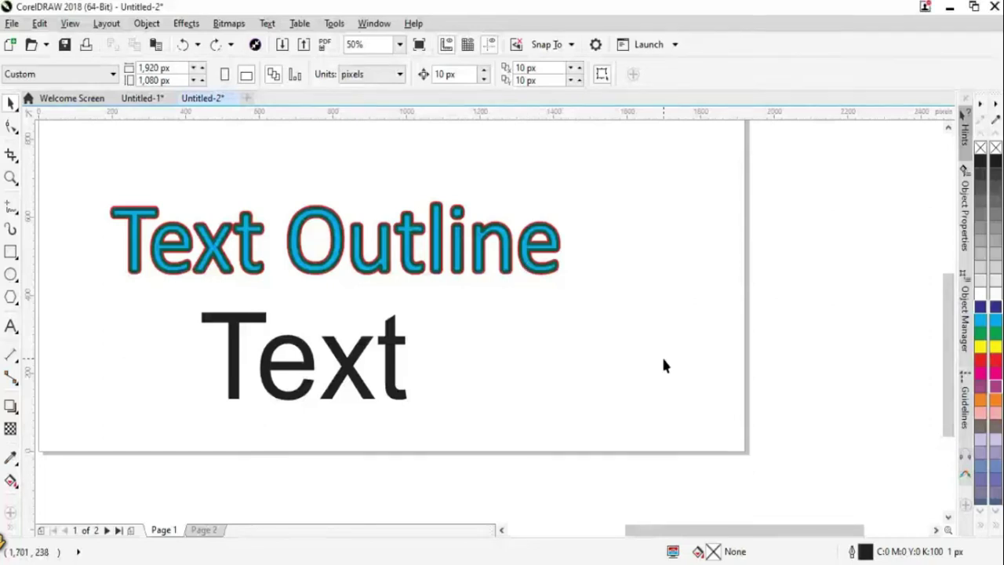
left_click(398, 394)
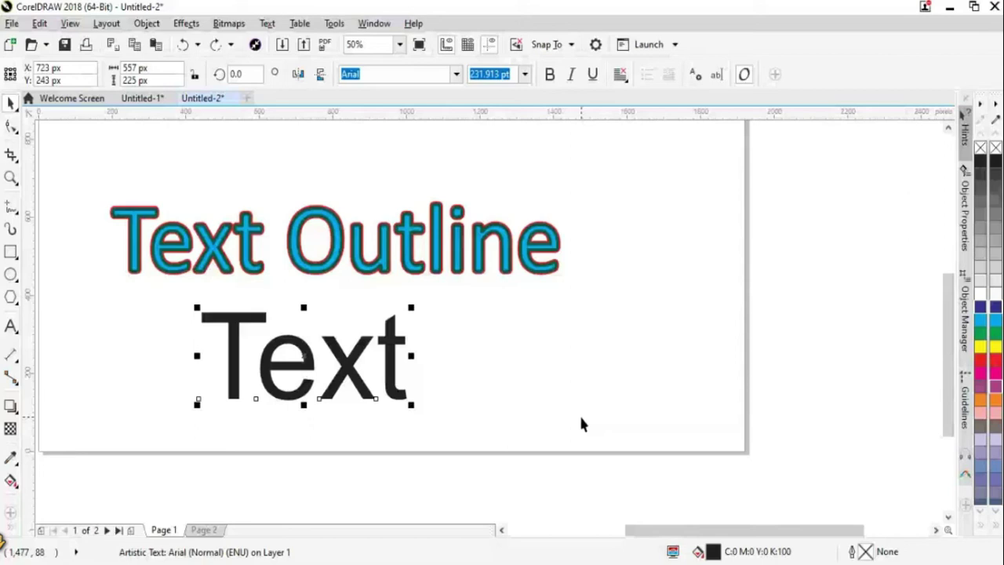
left_click(556, 390)
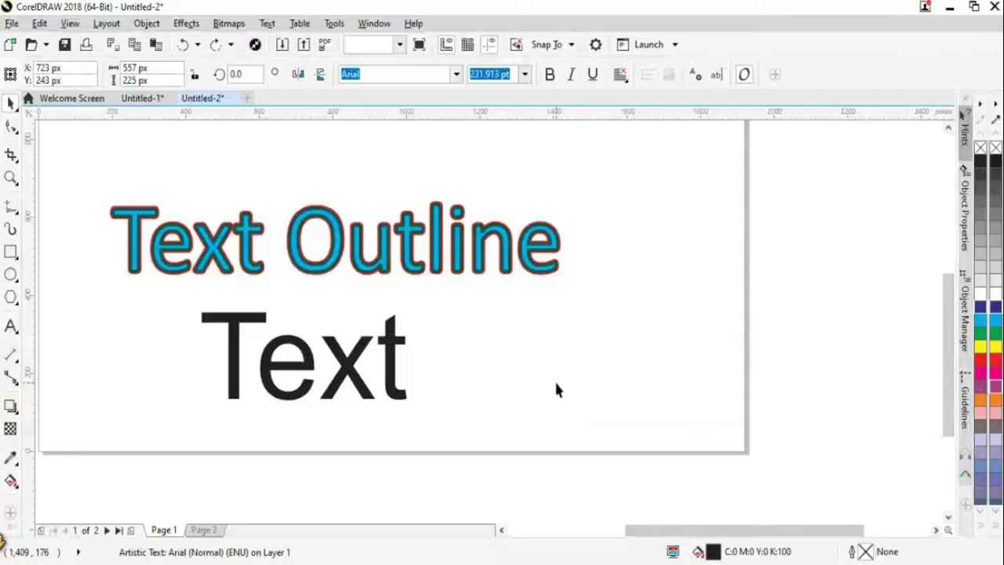
left_click(563, 387)
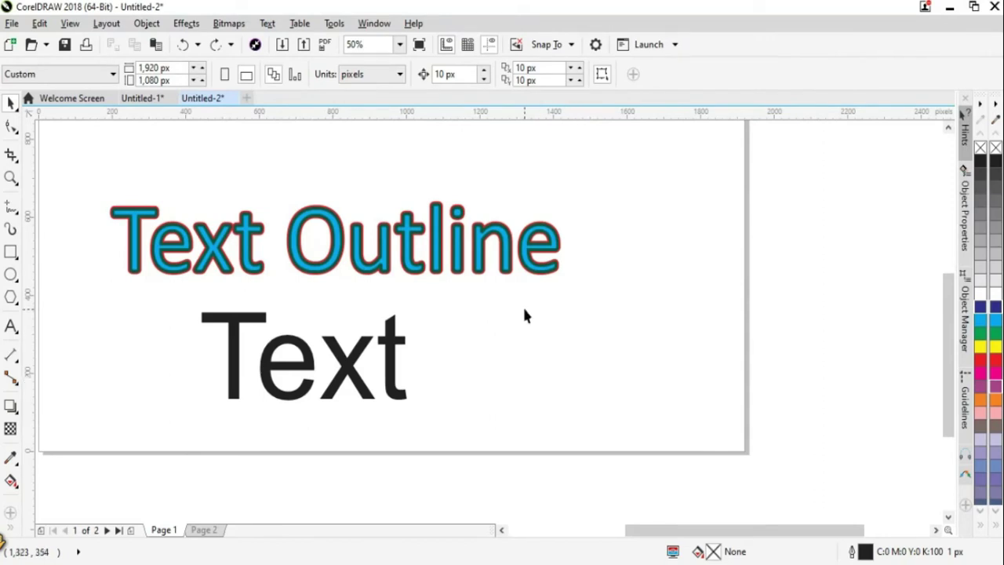
left_click(342, 383)
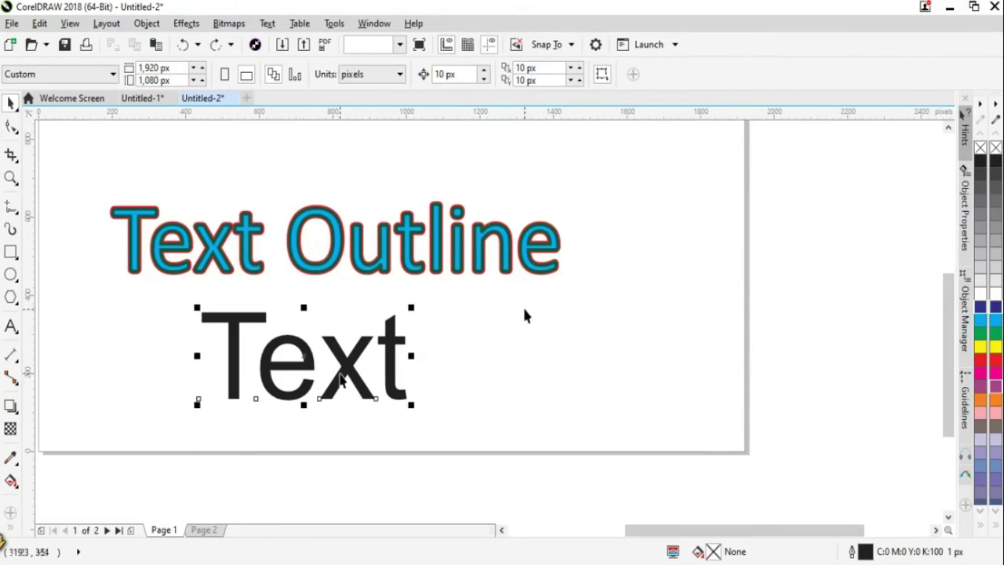
- Move the blue Text Outline heading to the page's top-left
left_click(330, 266)
left_click(578, 298)
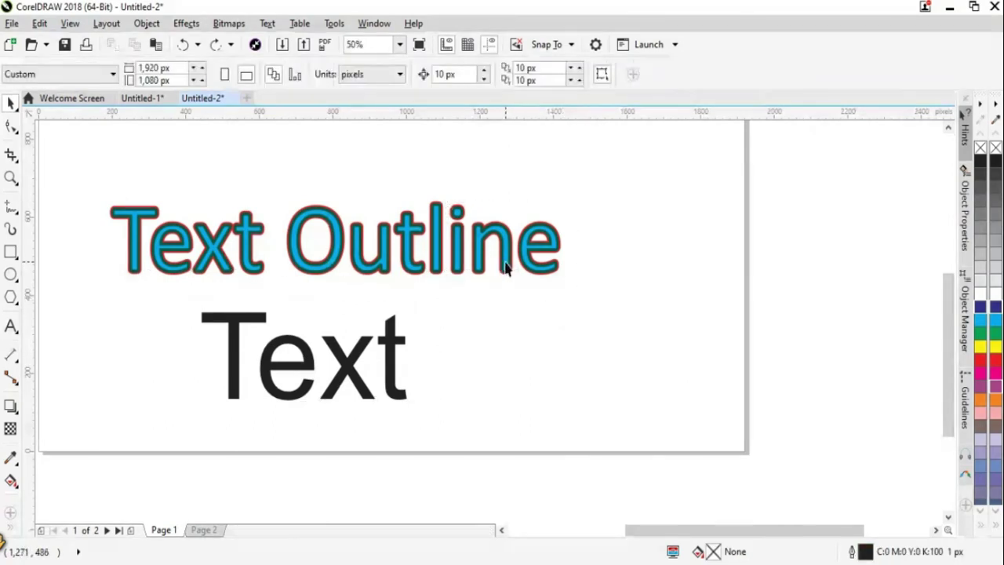
left_click_drag(506, 268, 420, 195)
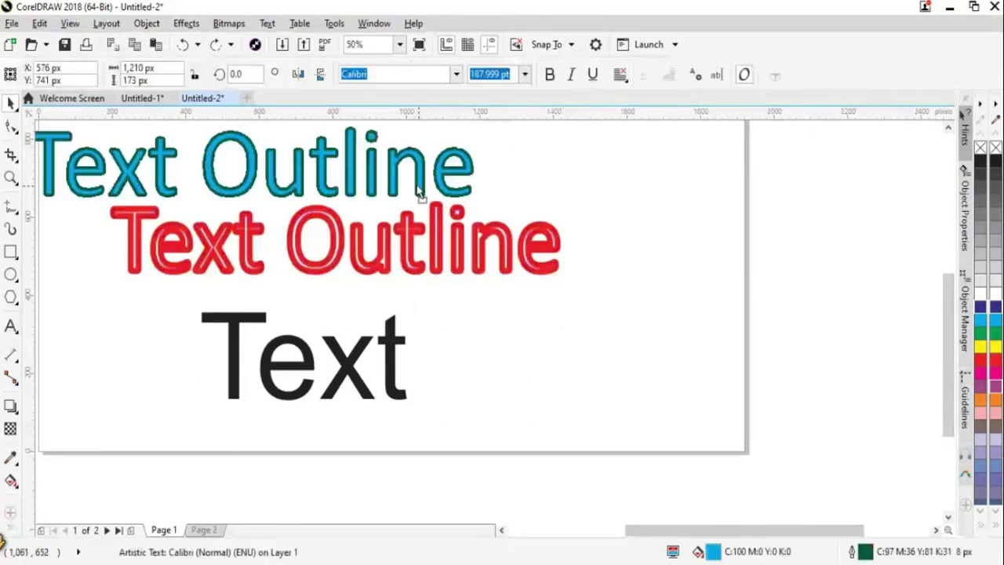
- Delete the red outline-only Text Outline copy and select the word Text
left_click(525, 265)
key("Delete")
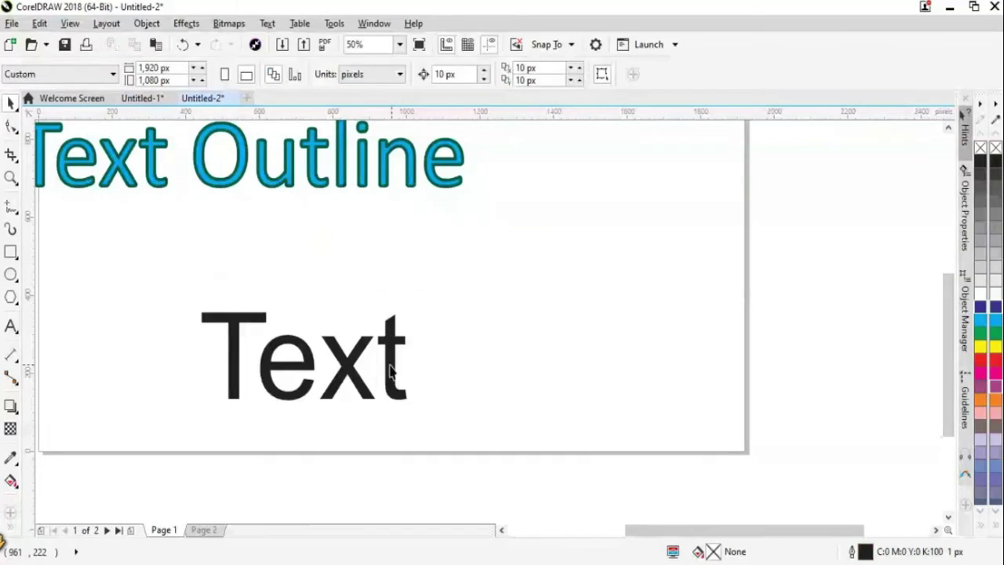
left_click(390, 370)
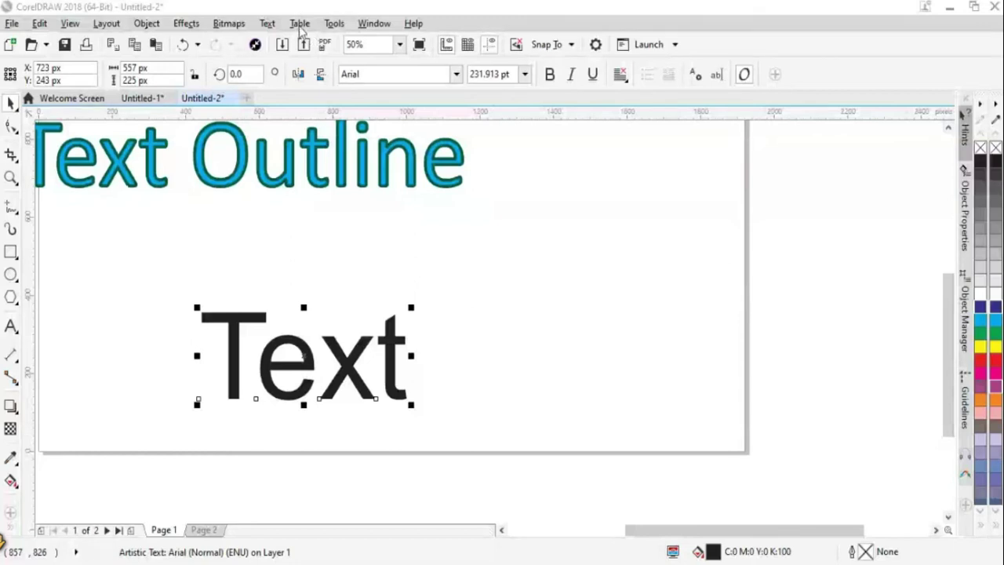
- Give the black Text word an 8 px yellow-green outline in Outline Pen
double_click(866, 552)
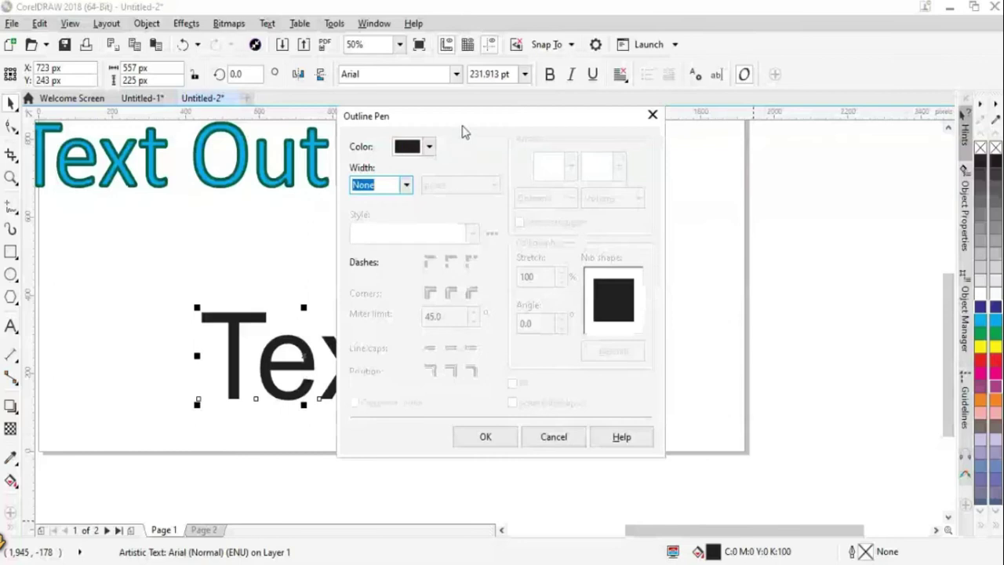
left_click_drag(462, 116, 665, 113)
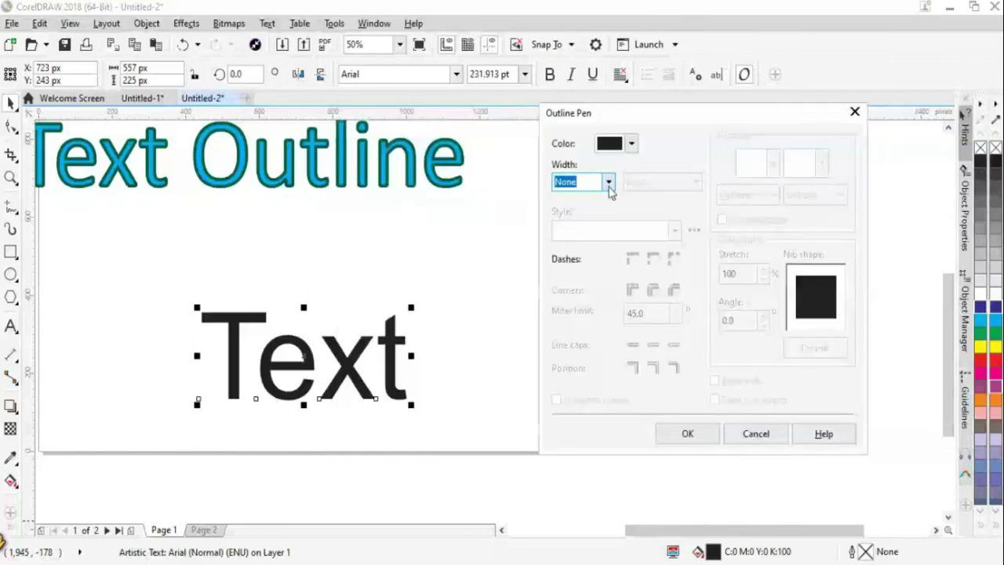
left_click(607, 181)
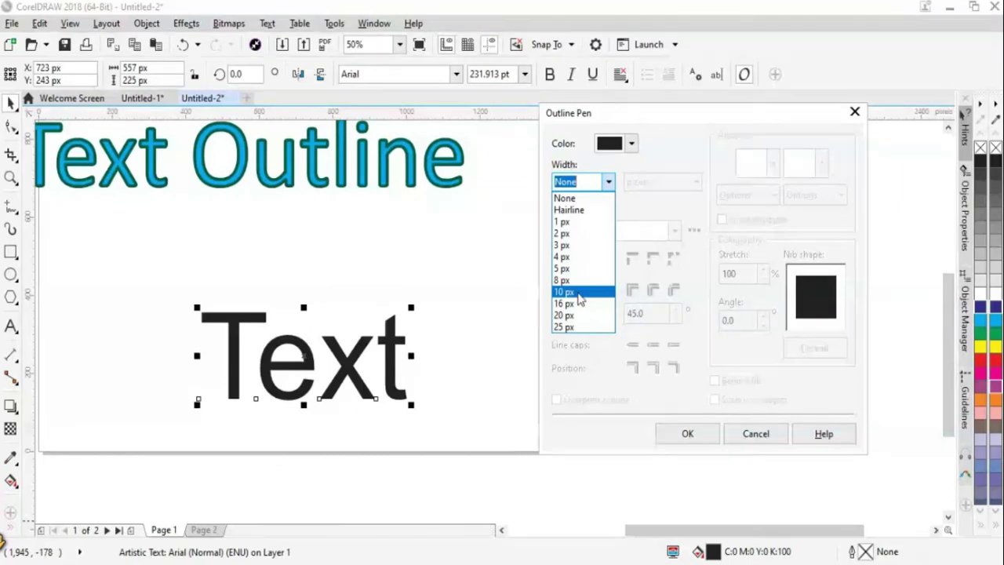
left_click(561, 280)
left_click(631, 144)
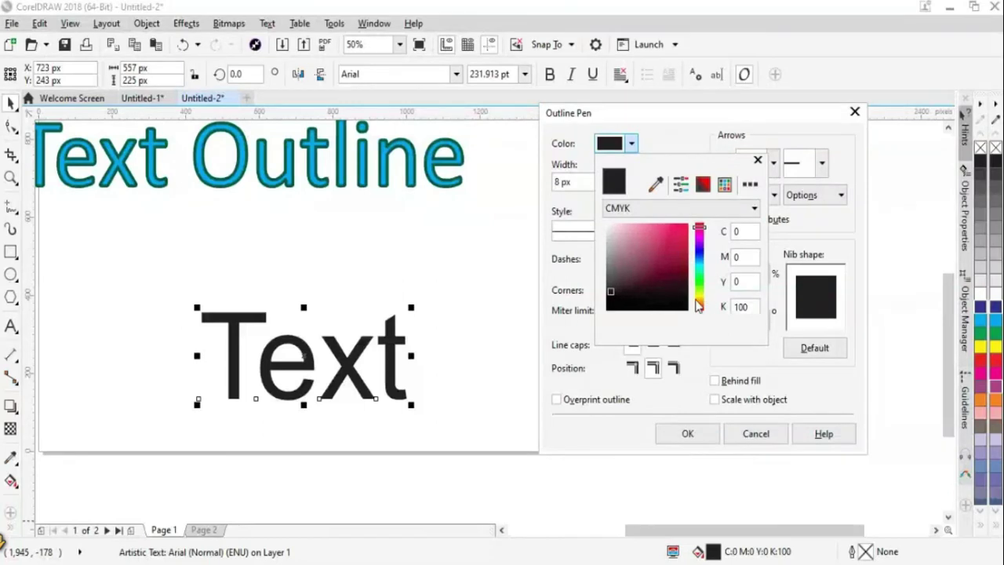
left_click_drag(700, 310, 697, 302)
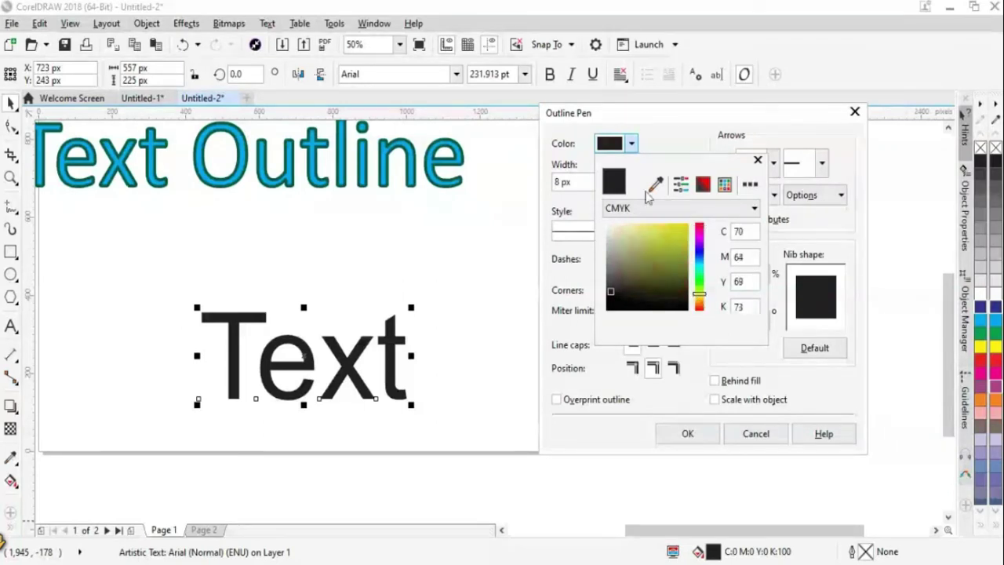
left_click(676, 226)
left_click_drag(676, 226, 687, 228)
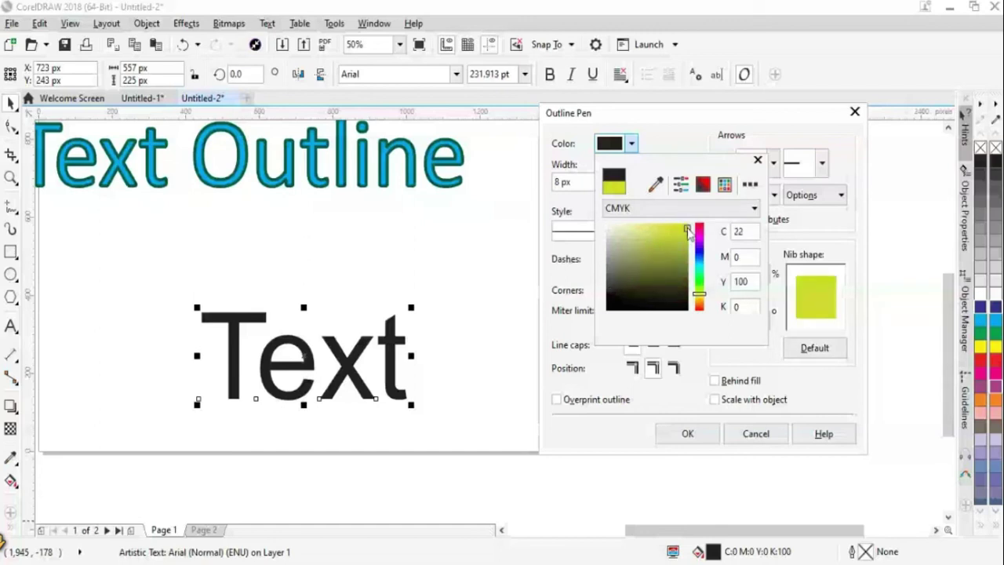
left_click(710, 437)
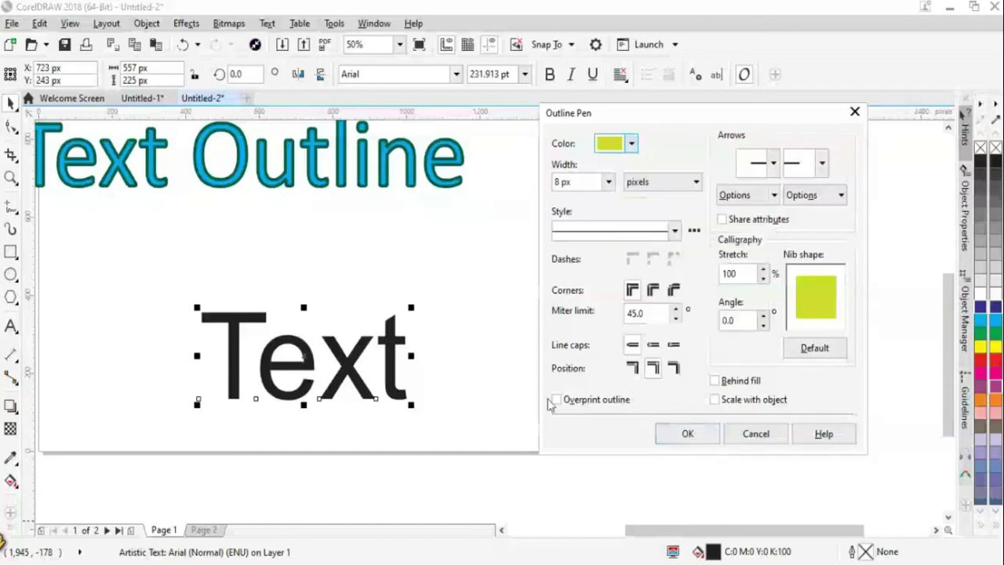
left_click(698, 437)
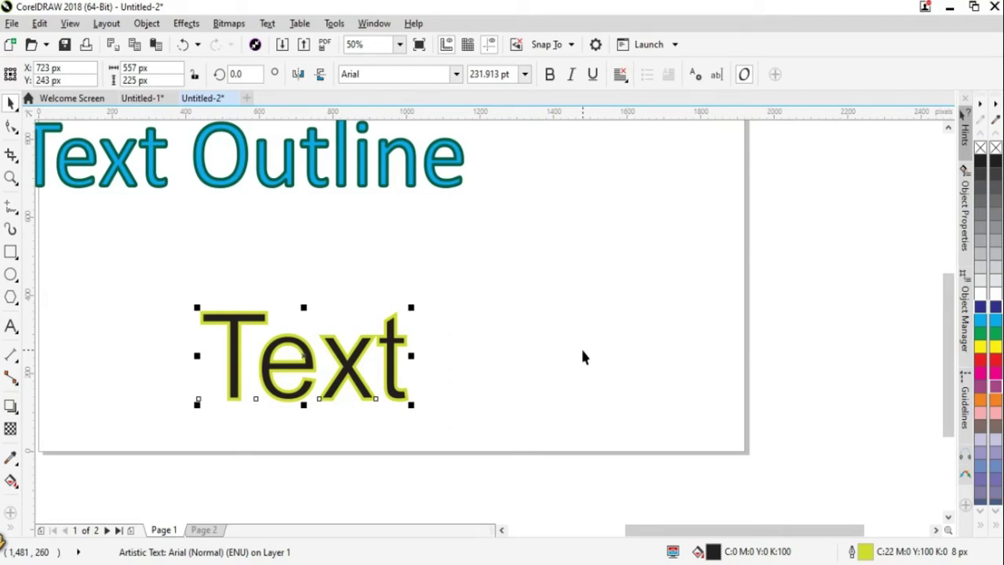
- Set the top Text copy to no fill, leaving only its yellow-green outline
left_click_drag(400, 381, 577, 276)
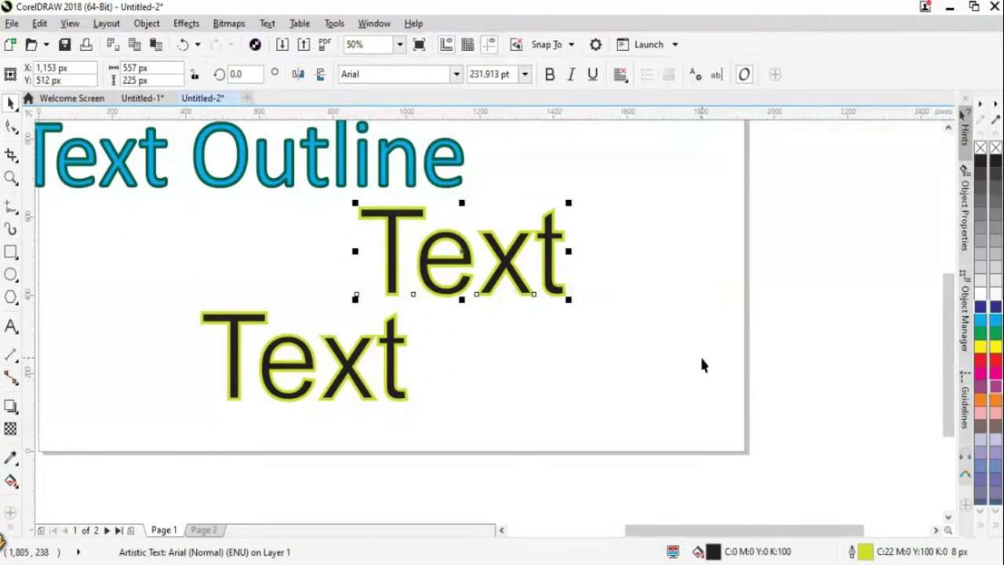
key("ctrl+z")
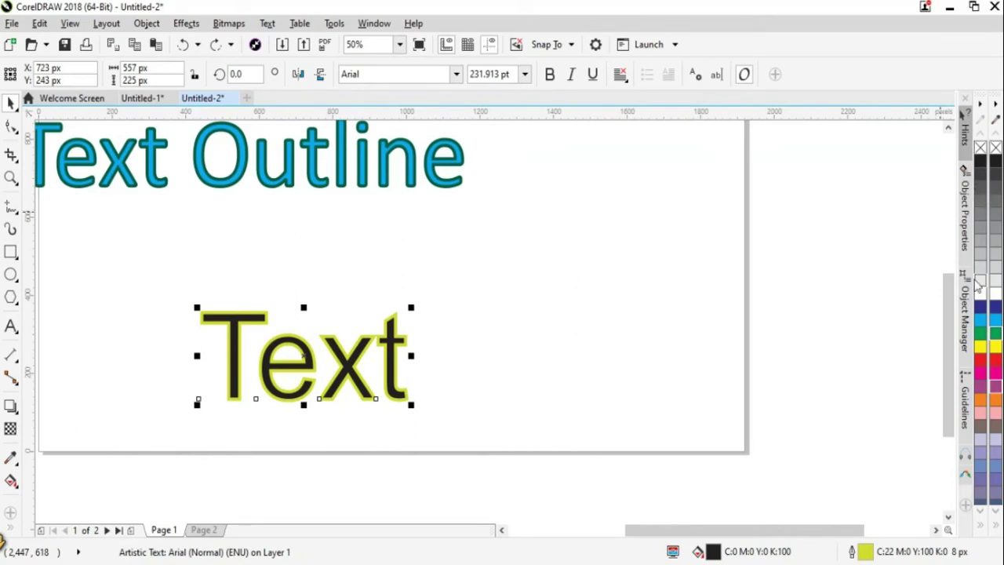
left_click(982, 149)
left_click(417, 390)
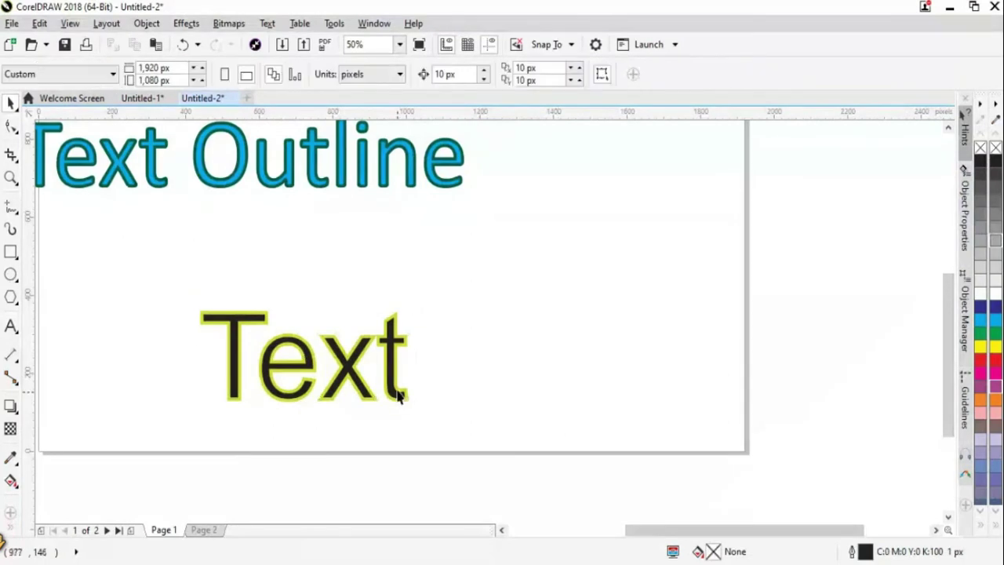
left_click_drag(399, 390, 408, 292)
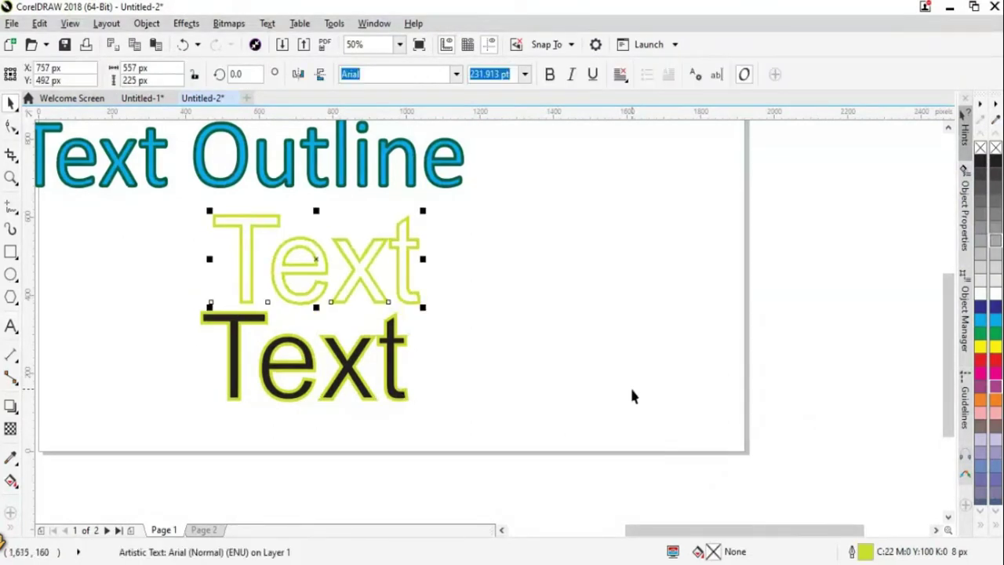
key("ctrl+z")
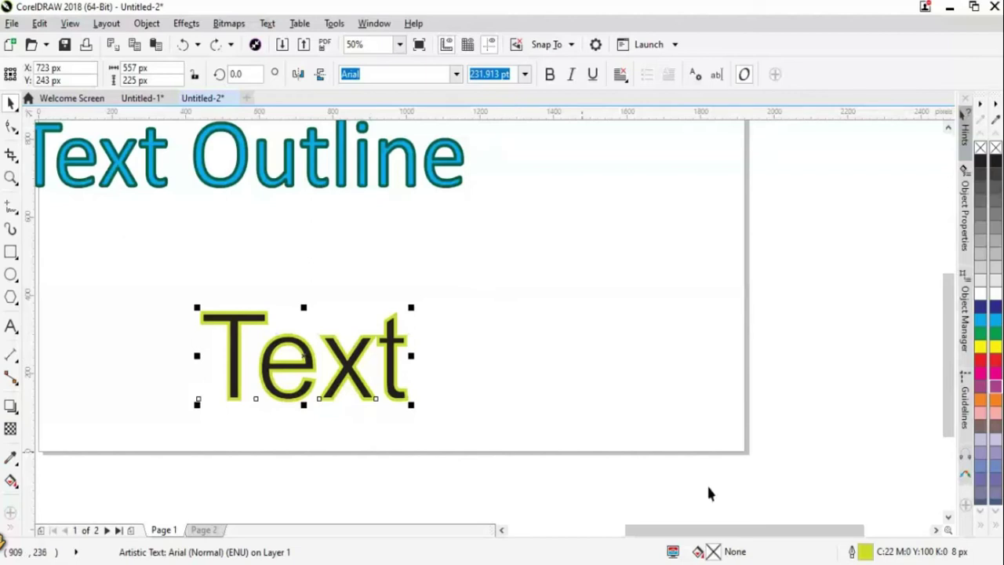
- Give the outline-only Text copy a 16 px red outline and move it aside
double_click(861, 551)
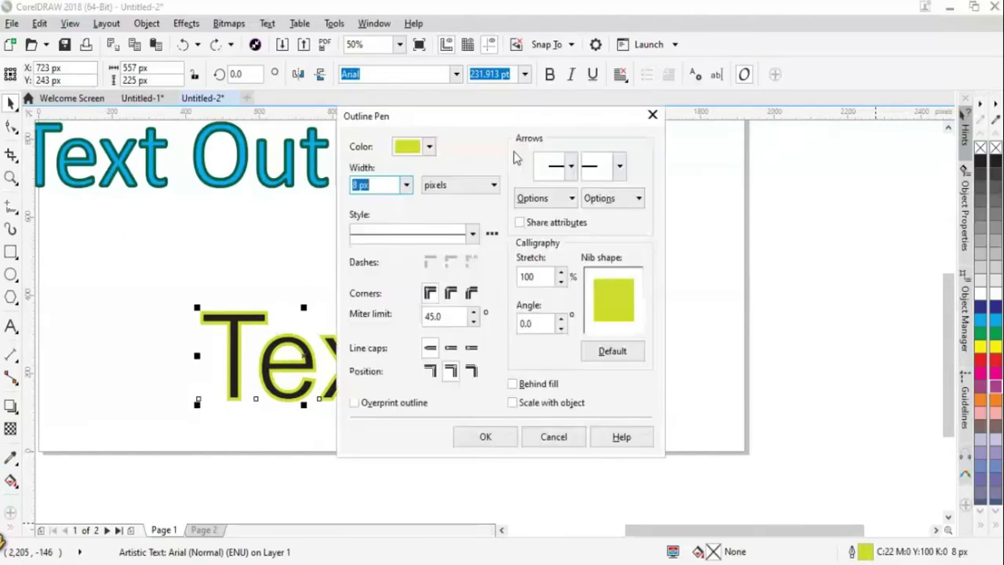
left_click_drag(474, 123, 656, 130)
left_click(594, 192)
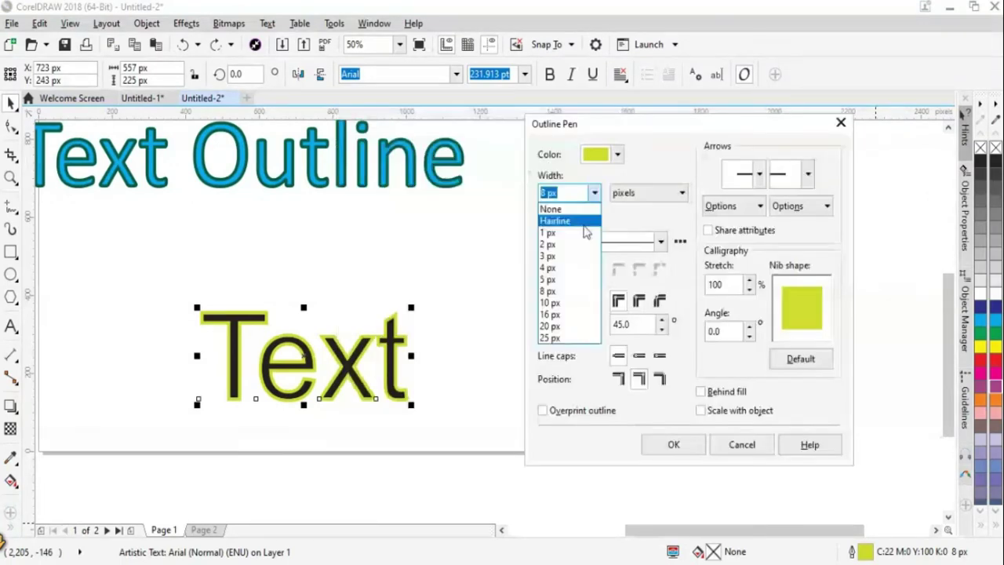
left_click(554, 315)
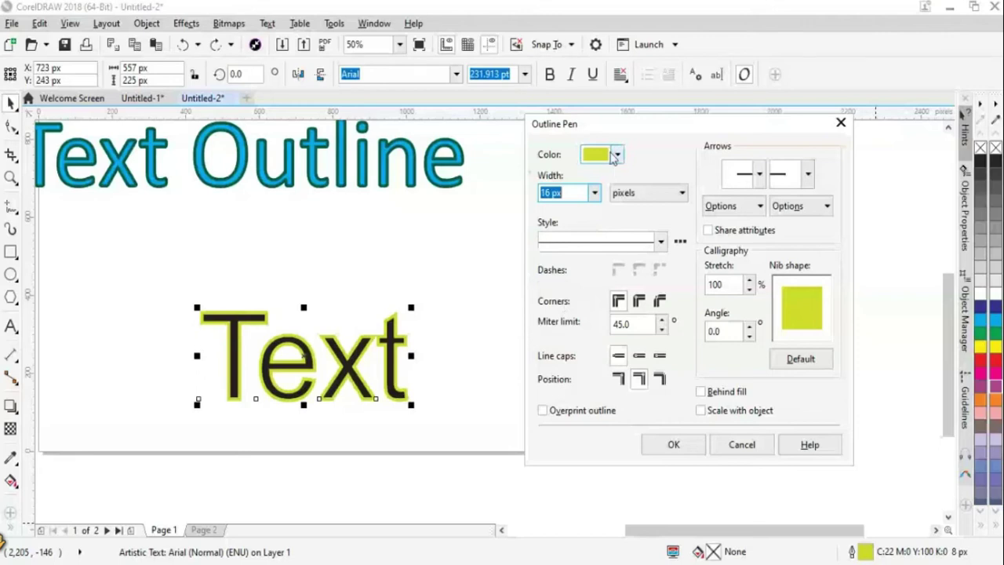
left_click(617, 155)
left_click(671, 232)
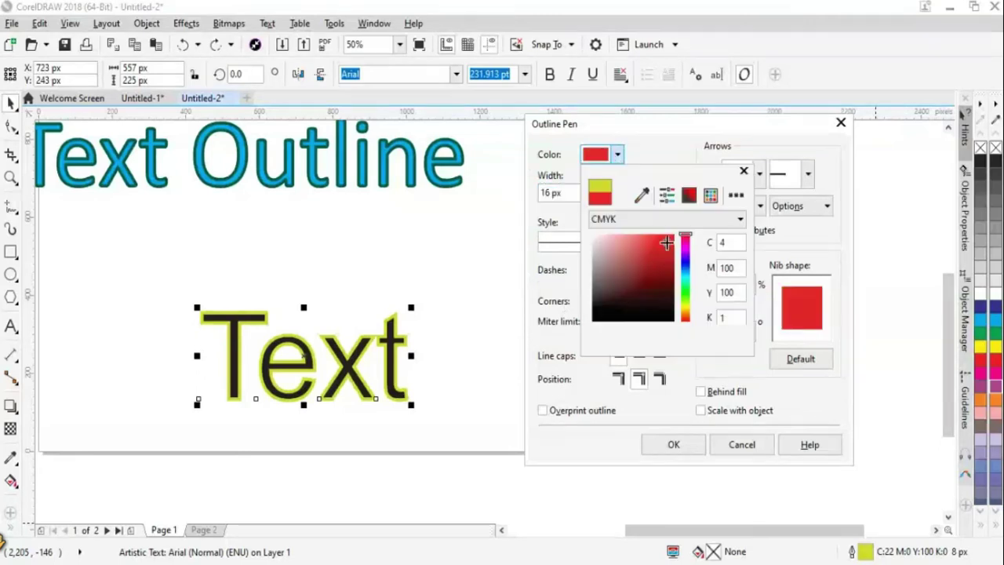
left_click(671, 444)
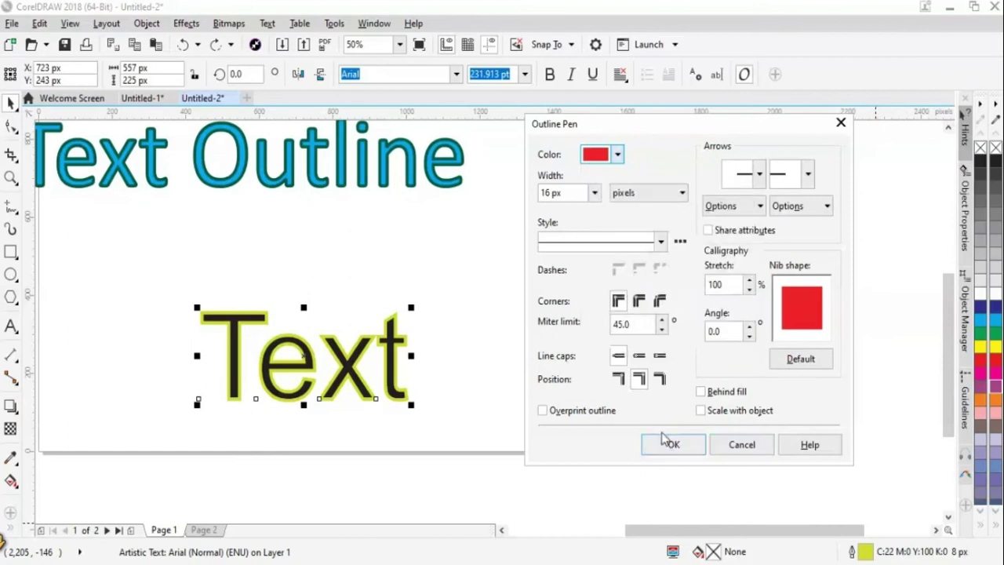
left_click(671, 449)
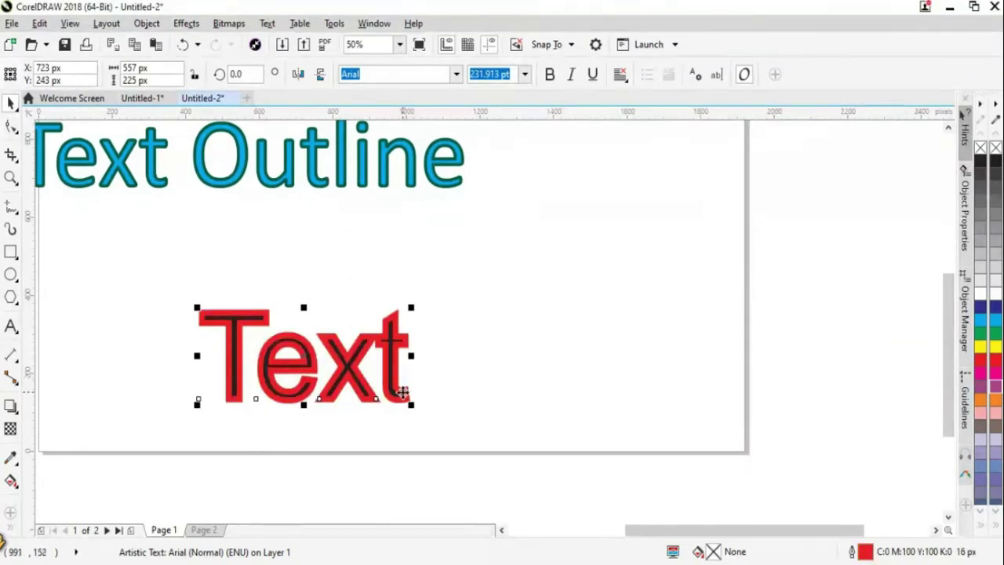
left_click_drag(402, 392, 613, 342)
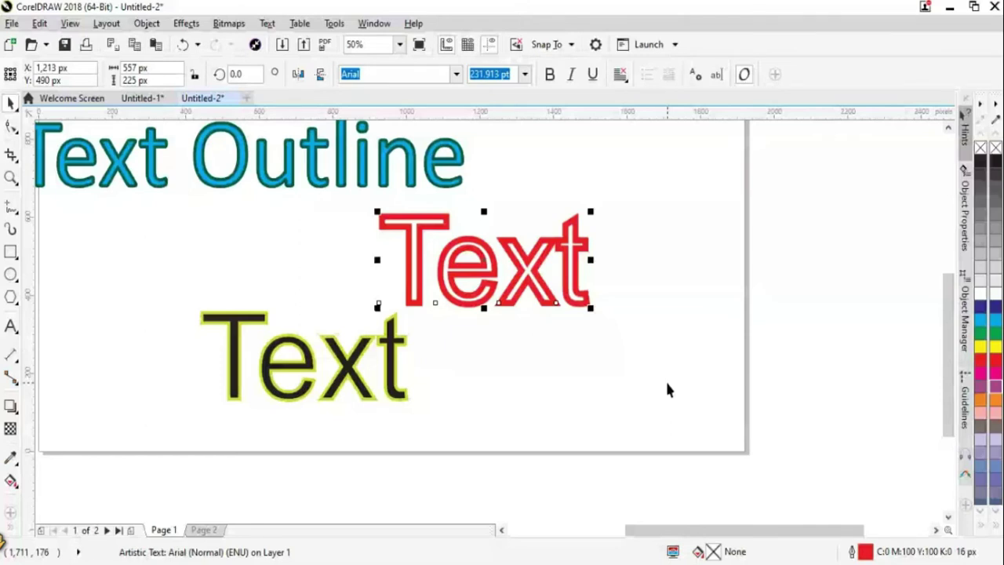
- Undo the move so the red outline copy sits back over the black Text
key("ctrl+z")
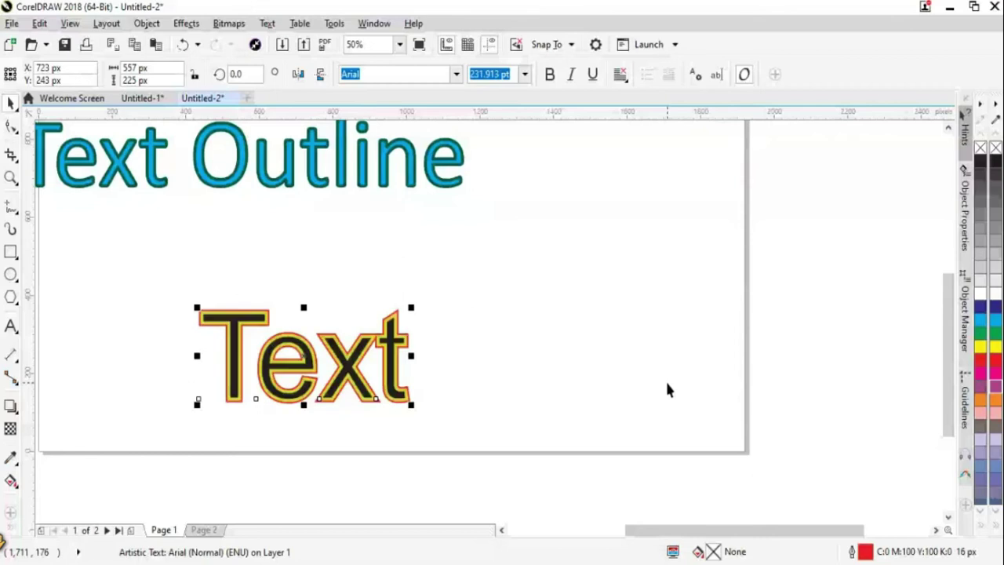
- Widen the red Text outline to 20 px, then to 25 px
double_click(864, 552)
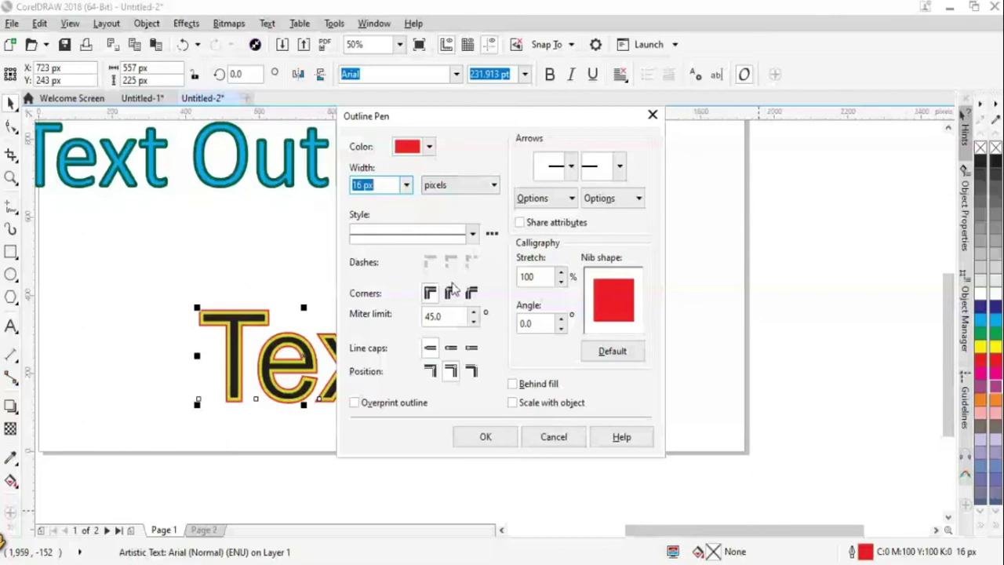
left_click(405, 185)
left_click(375, 305)
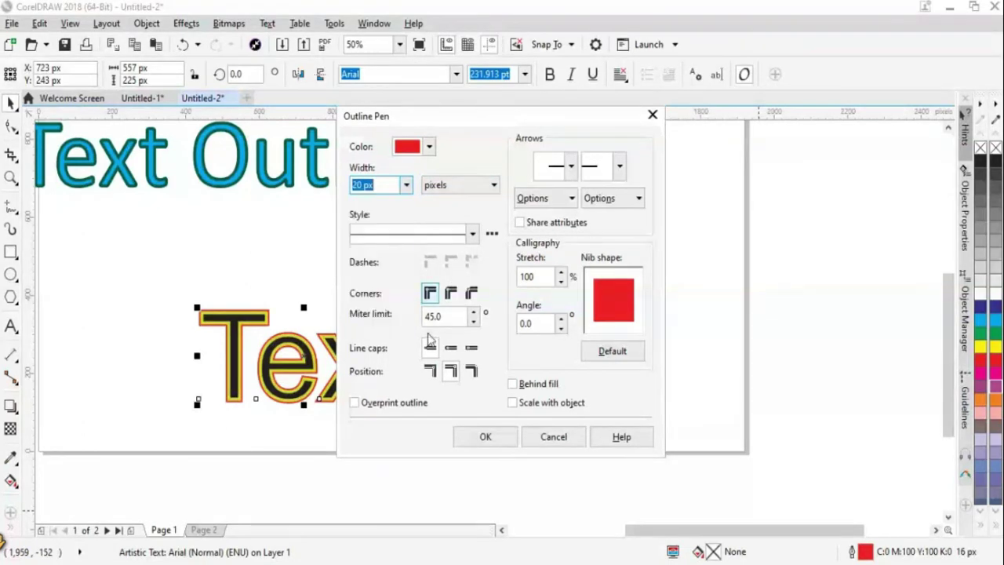
left_click(472, 436)
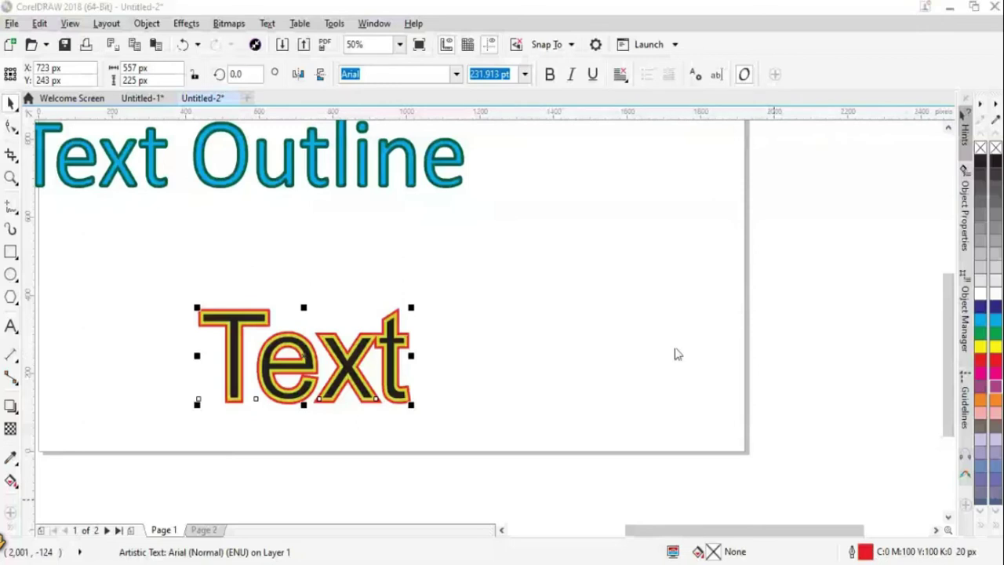
key("F12")
left_click(407, 185)
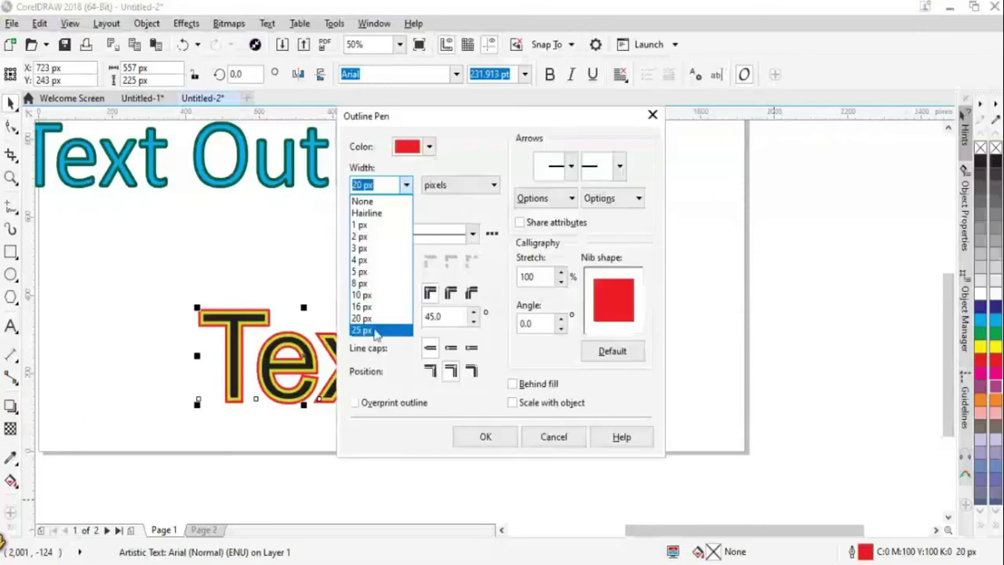
left_click(381, 329)
key("Return")
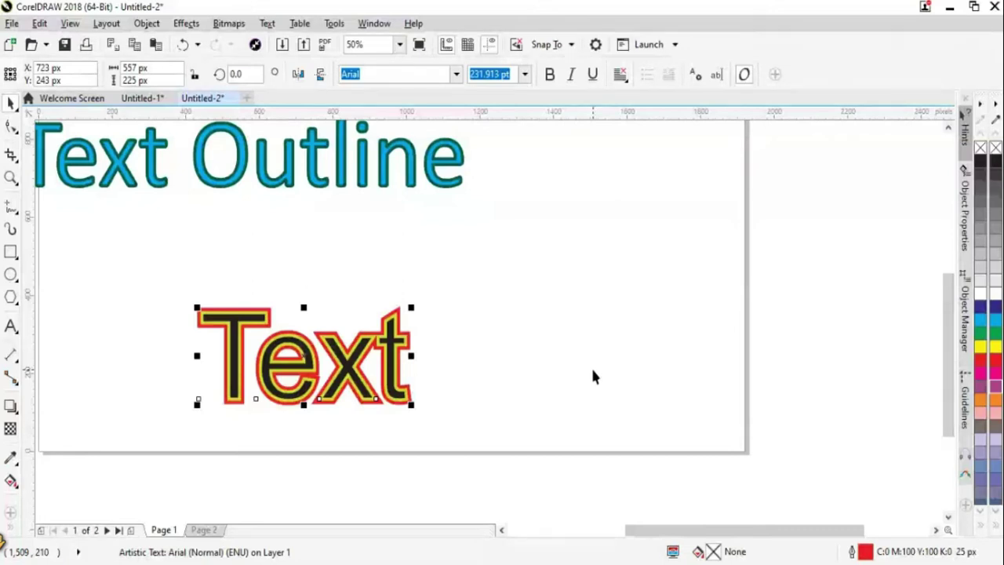
left_click(587, 415)
left_click(386, 396)
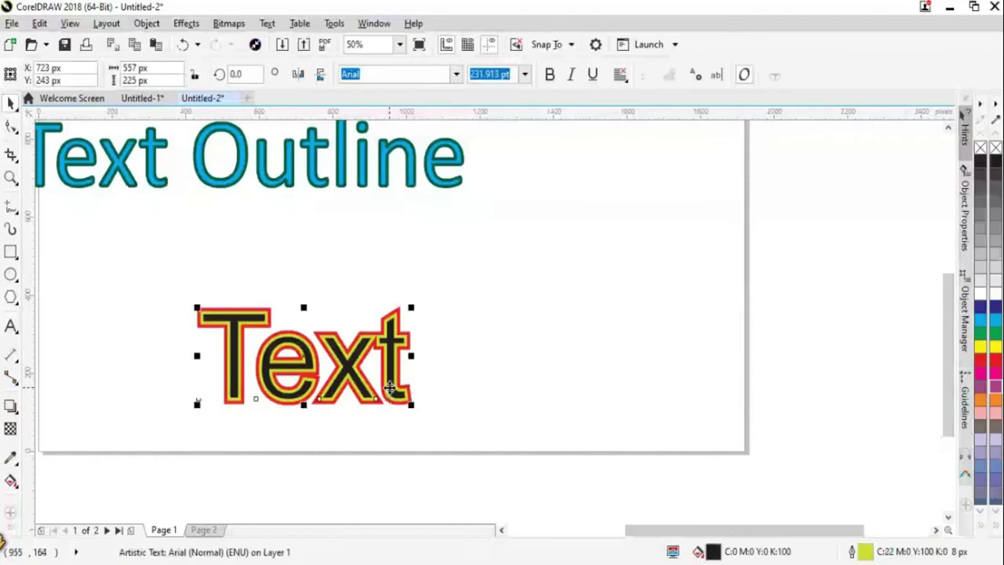
double_click(863, 553)
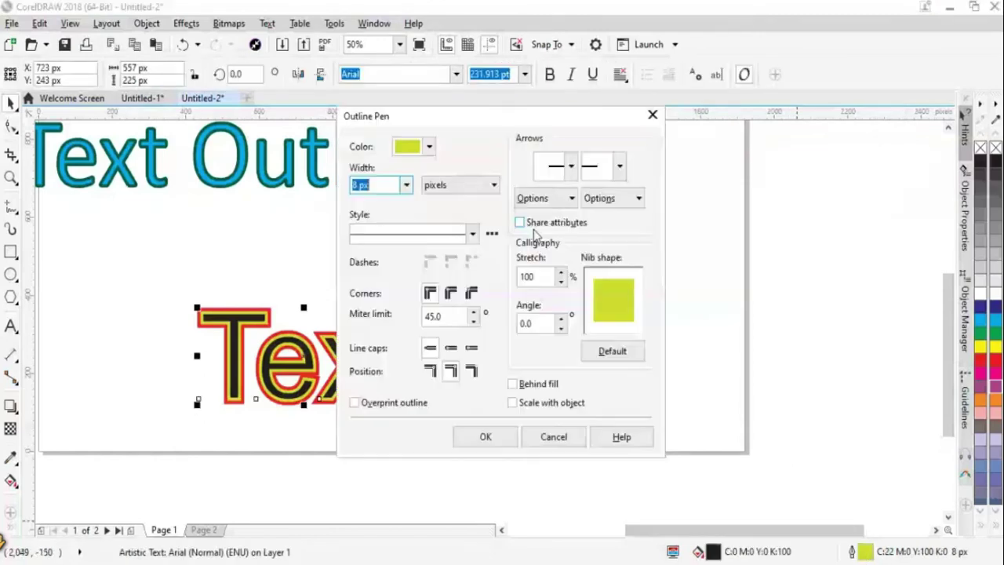
left_click(429, 147)
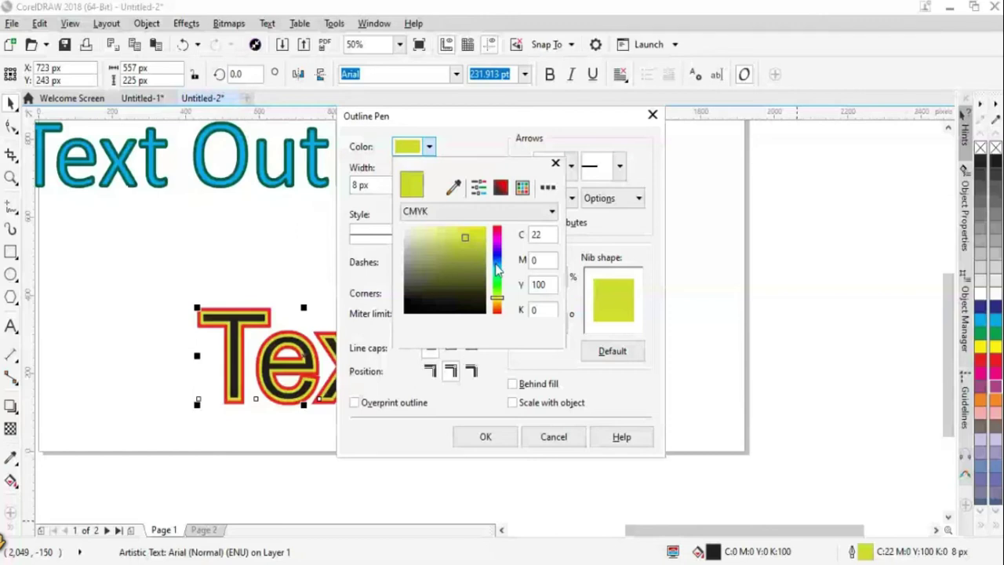
left_click(495, 266)
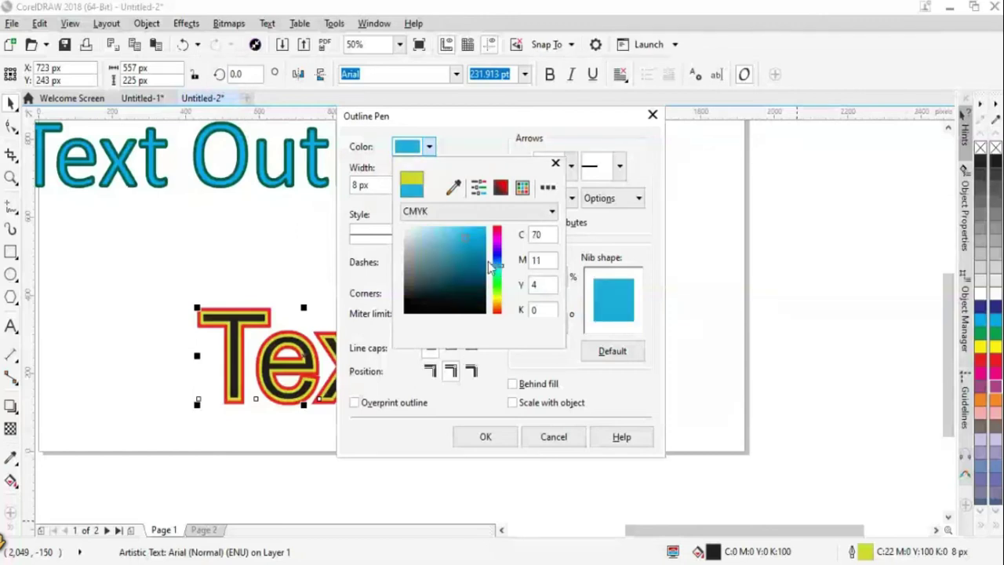
left_click(502, 434)
left_click(486, 437)
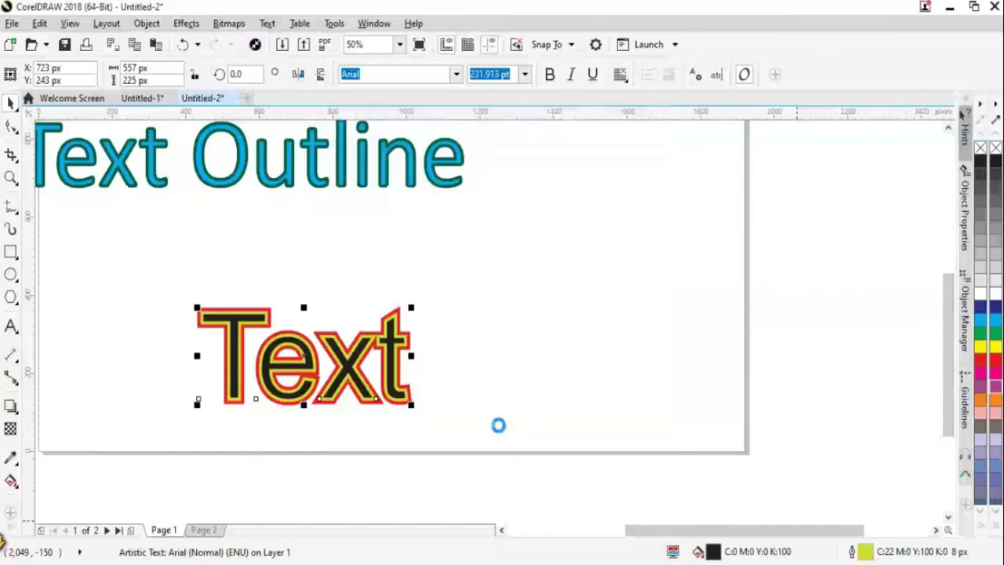
left_click(559, 398)
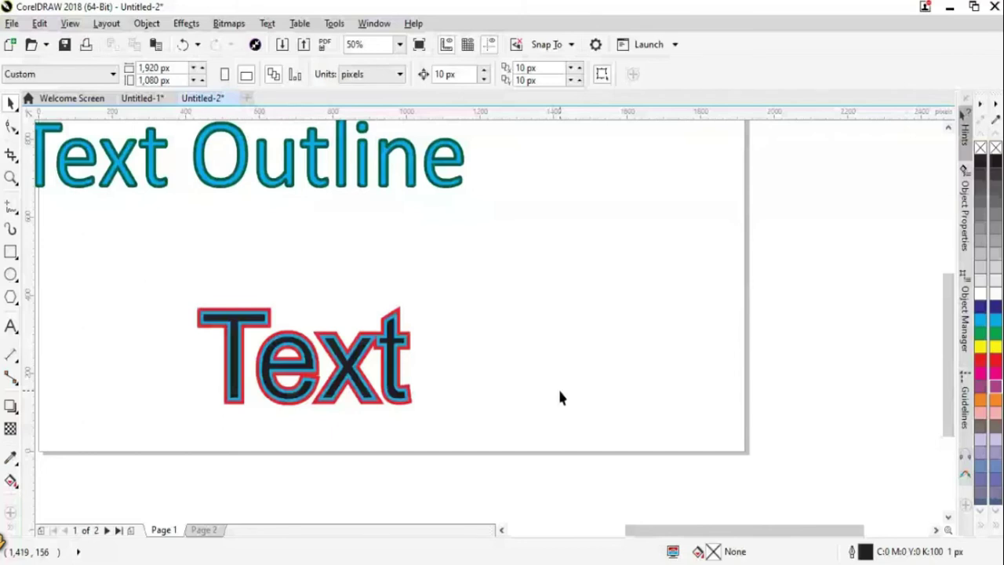
left_click(394, 384)
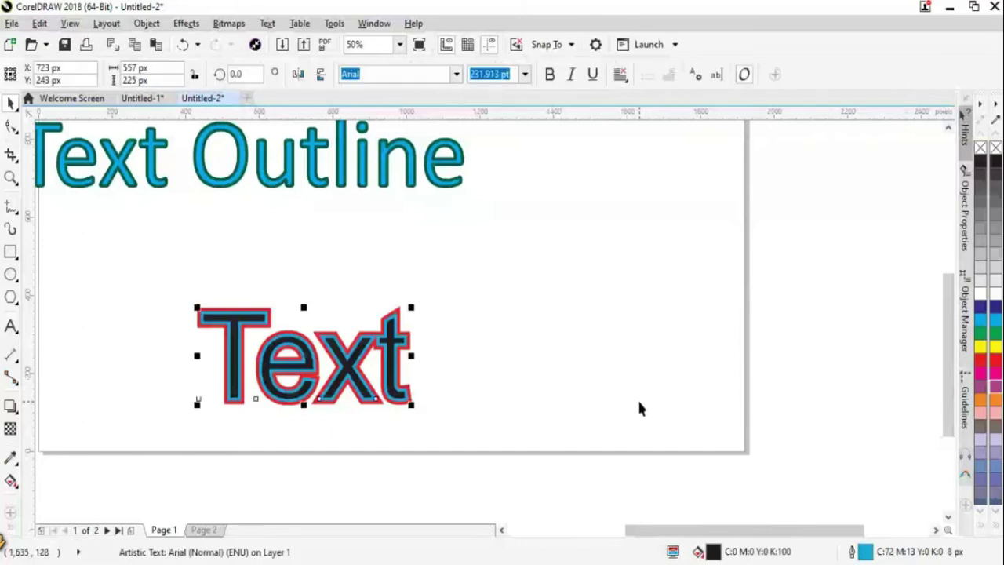
double_click(856, 552)
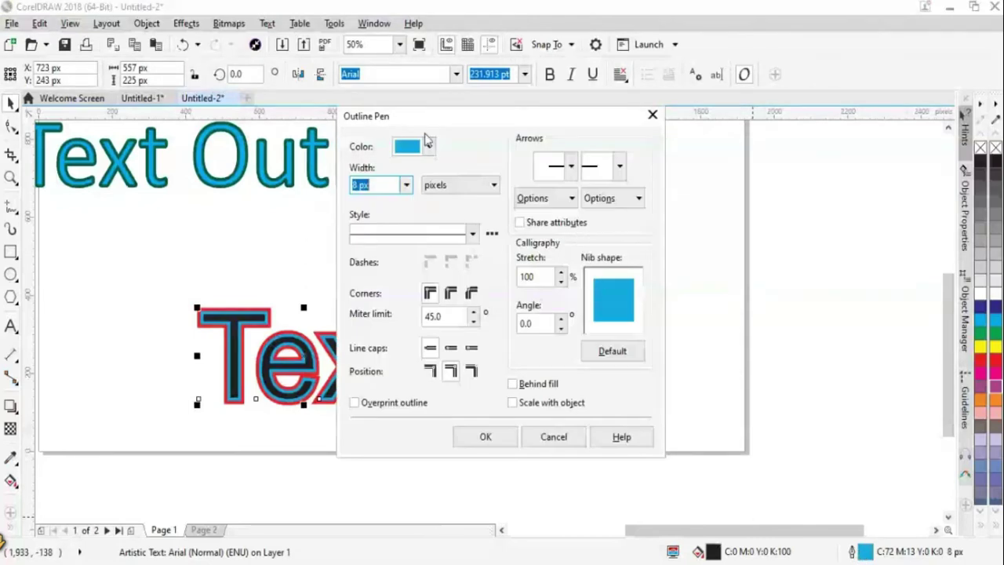
left_click(429, 147)
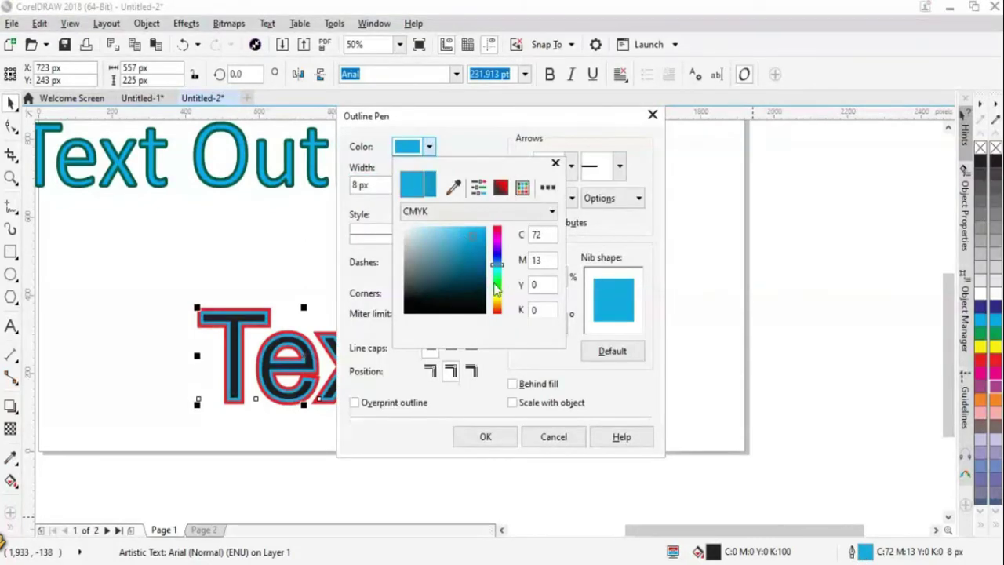
mouse_move(496, 288)
left_mouse_down()
mouse_move(497, 306)
mouse_move(499, 267)
left_mouse_up()
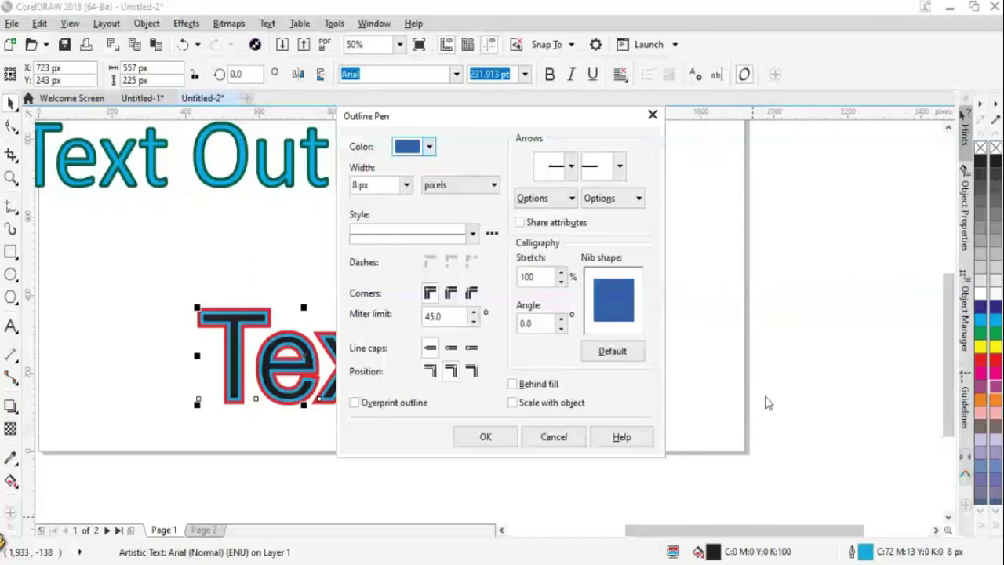
left_click(553, 437)
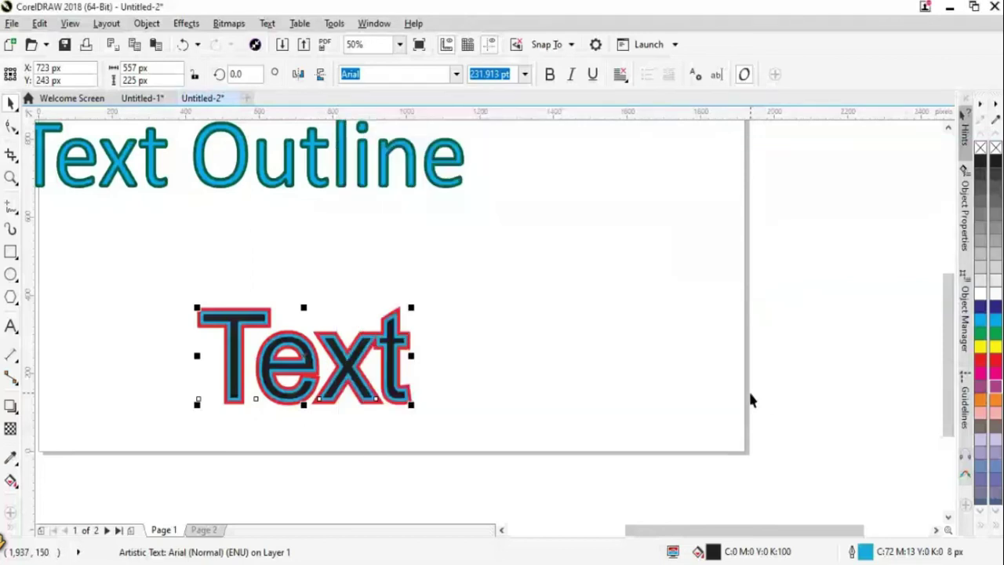
left_click(750, 400)
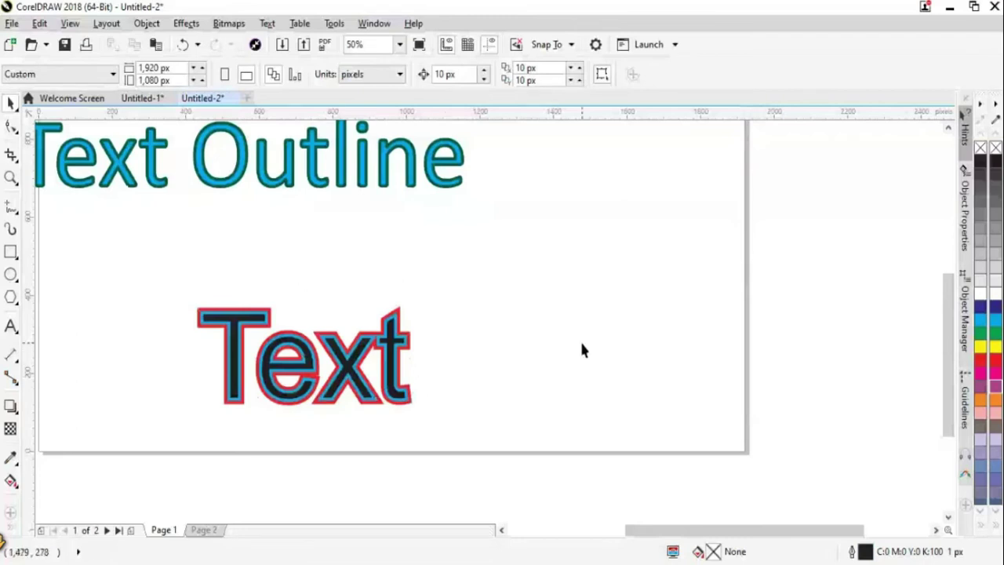
left_click(409, 395)
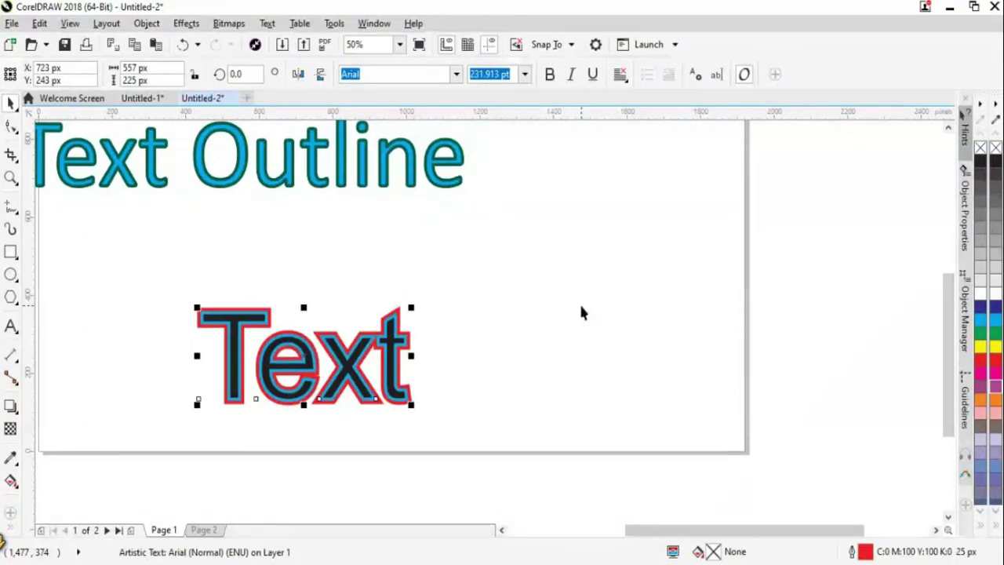
left_click(150, 25)
mouse_move(122, 29)
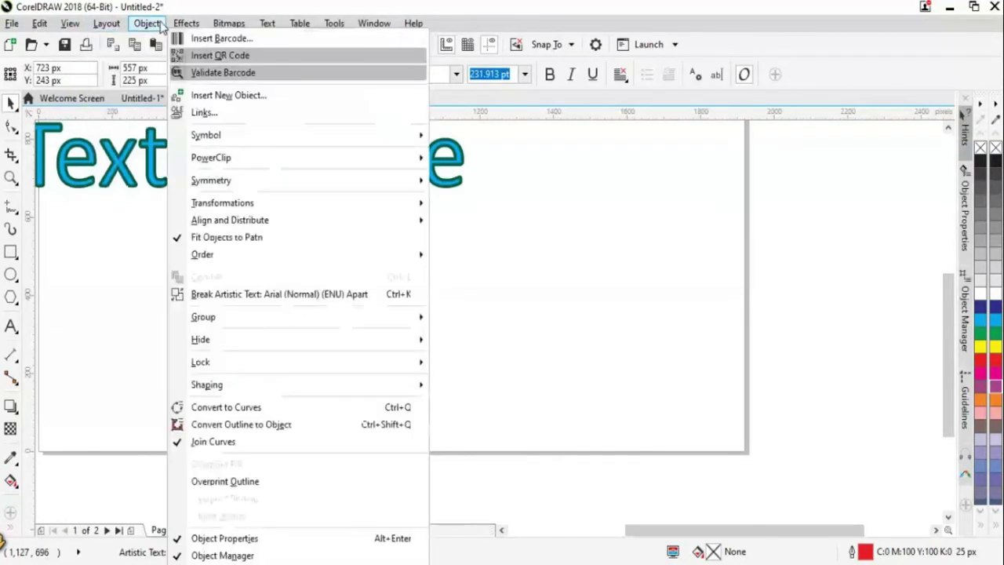
mouse_move(186, 26)
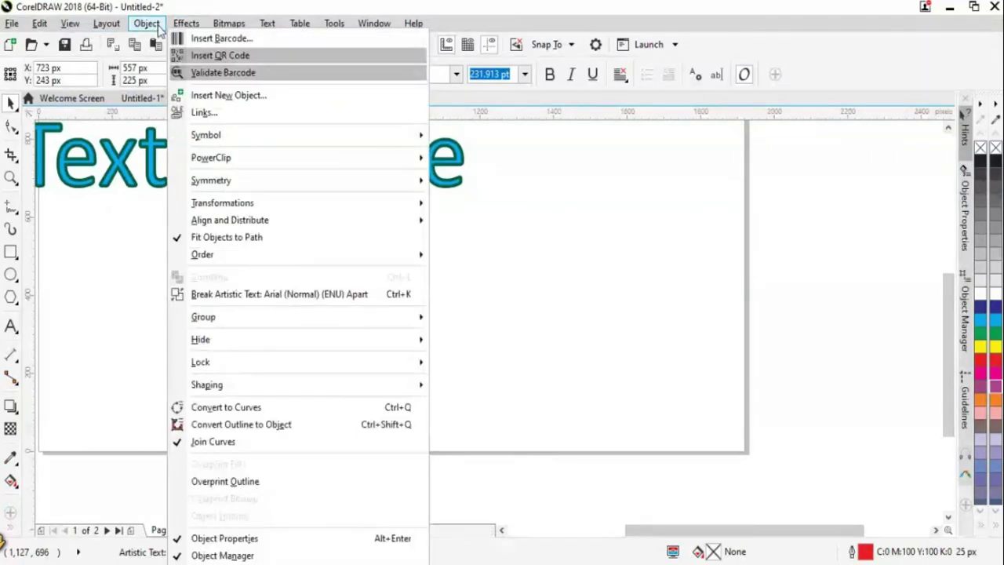
mouse_move(235, 257)
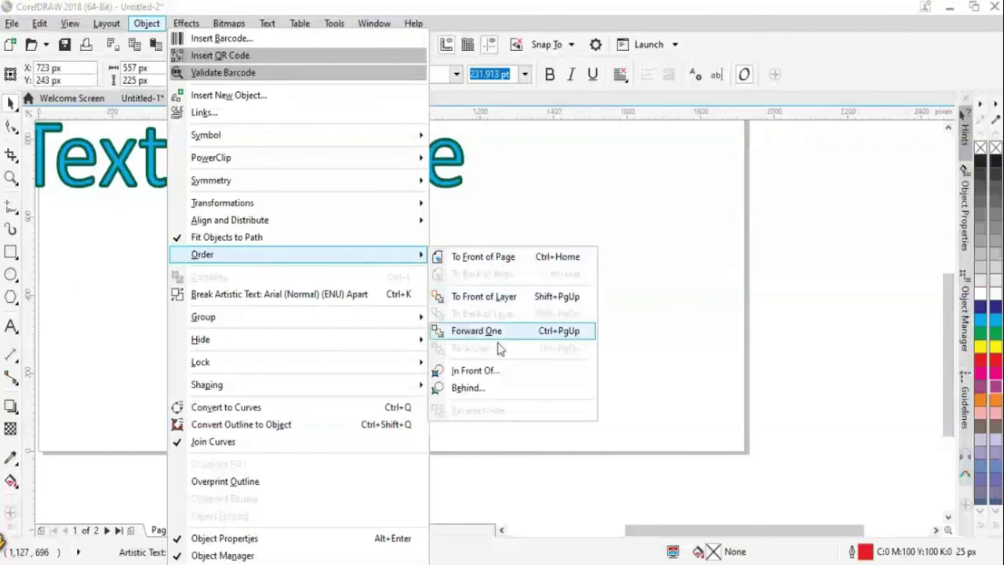
left_click(478, 388)
left_click(502, 383)
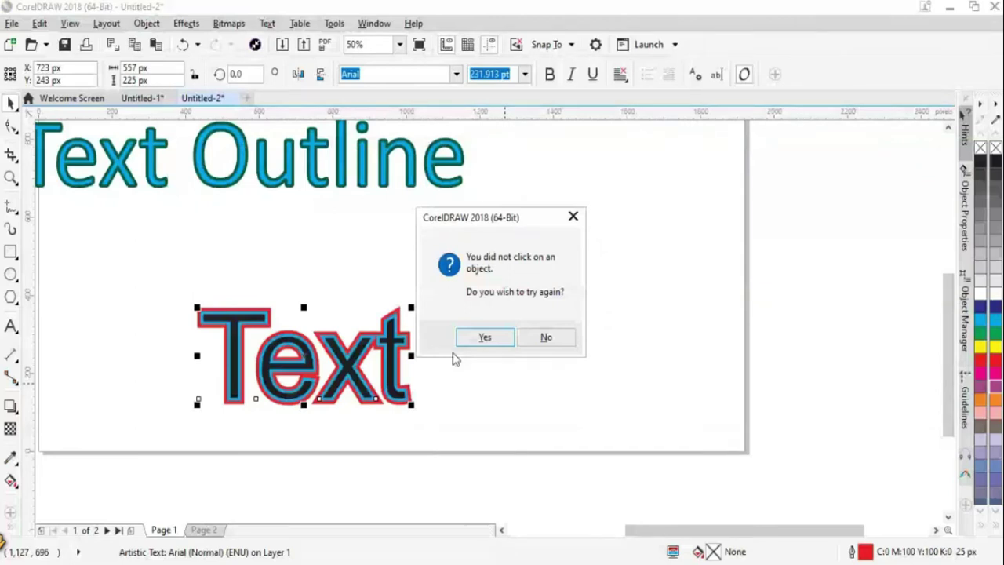
key("Escape")
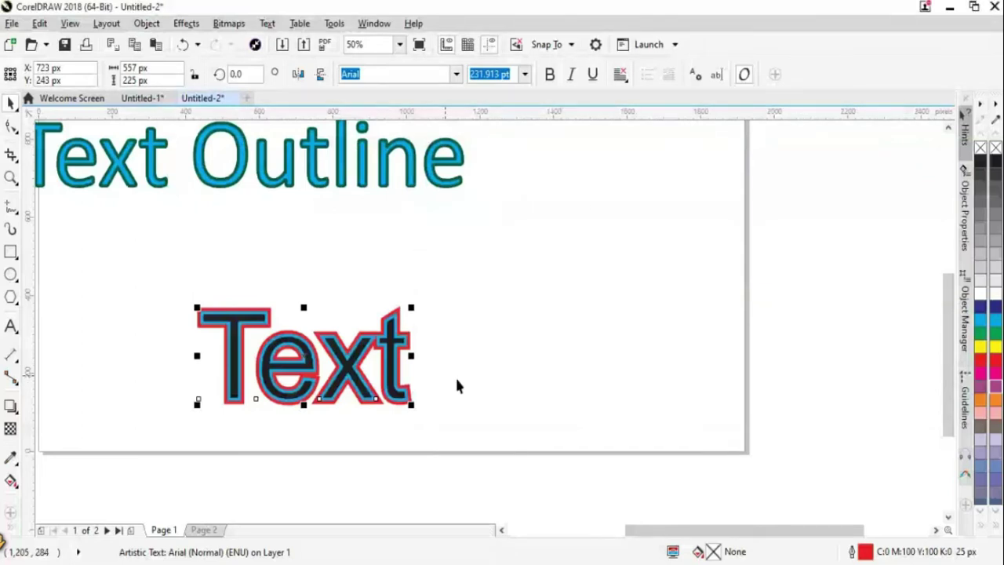
left_click(558, 354)
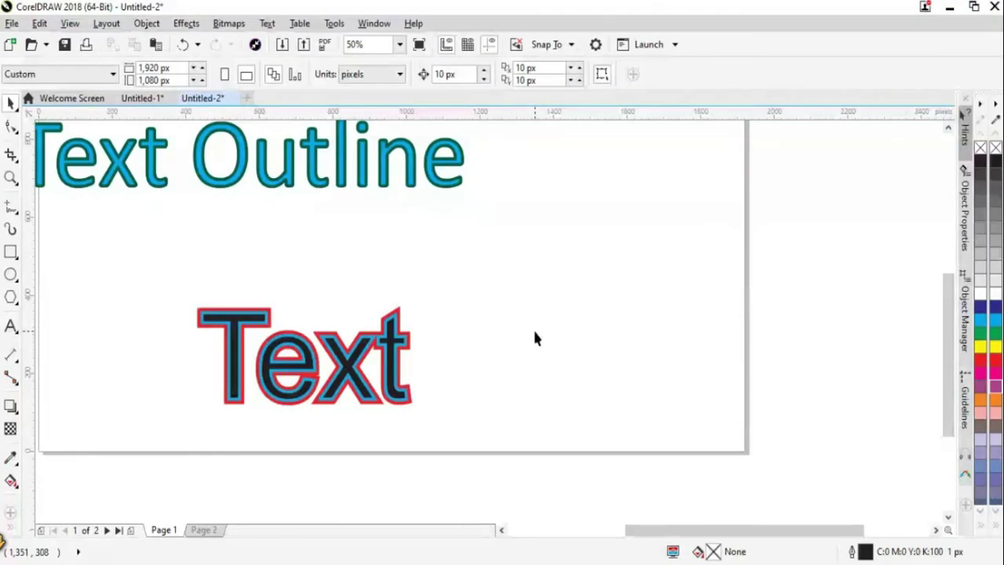
left_click(398, 315)
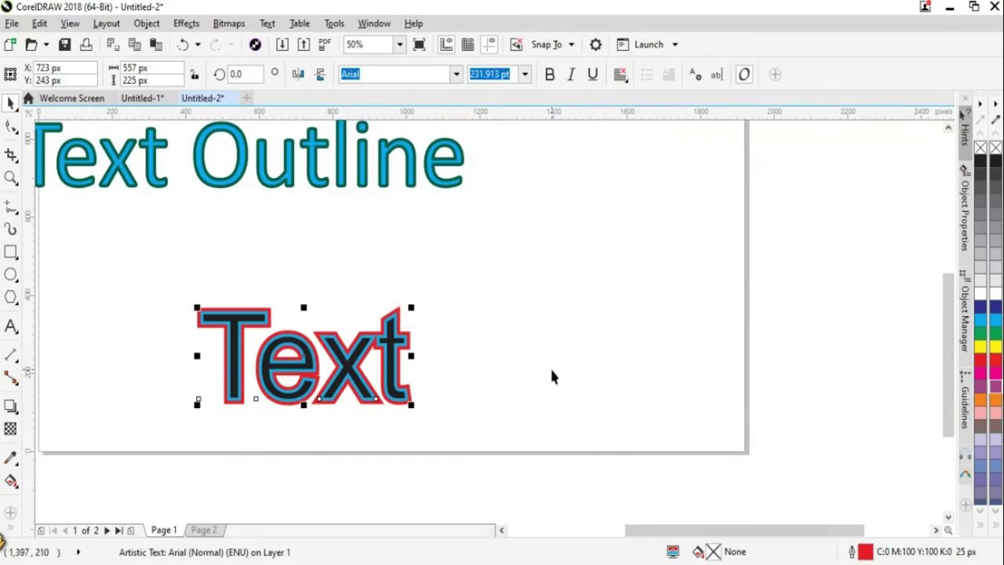
key("Up")
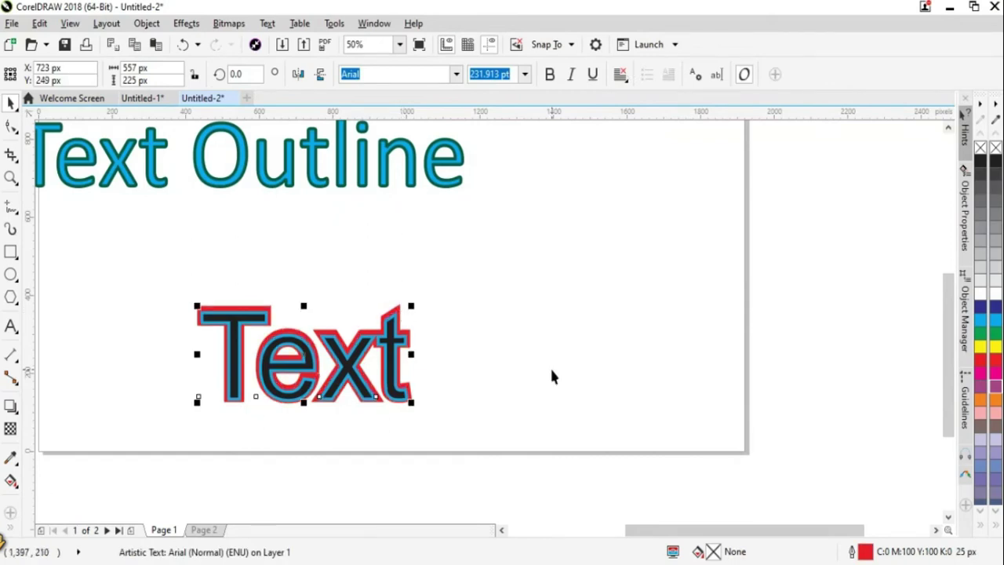
key("ctrl+z")
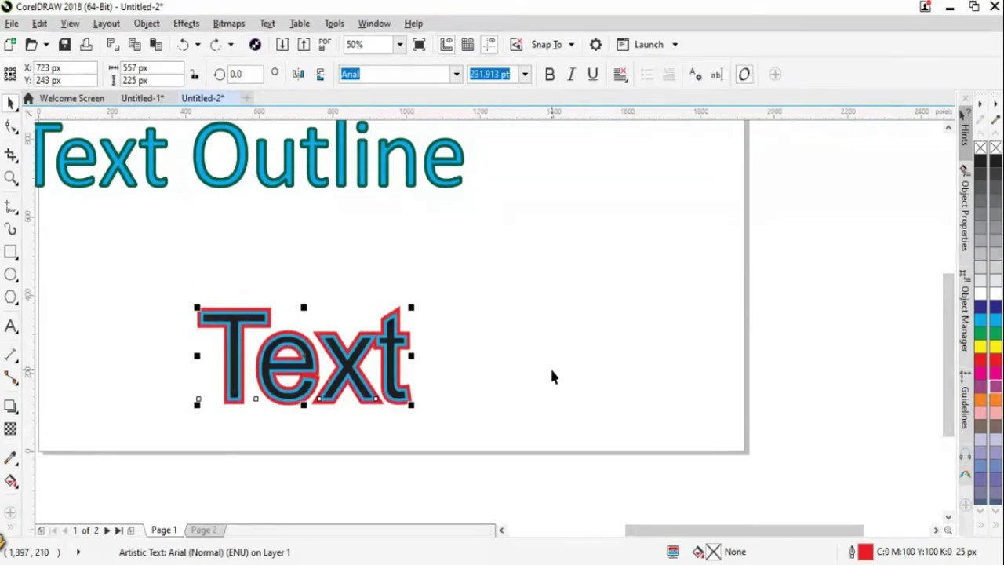
key("shift+Page_Down")
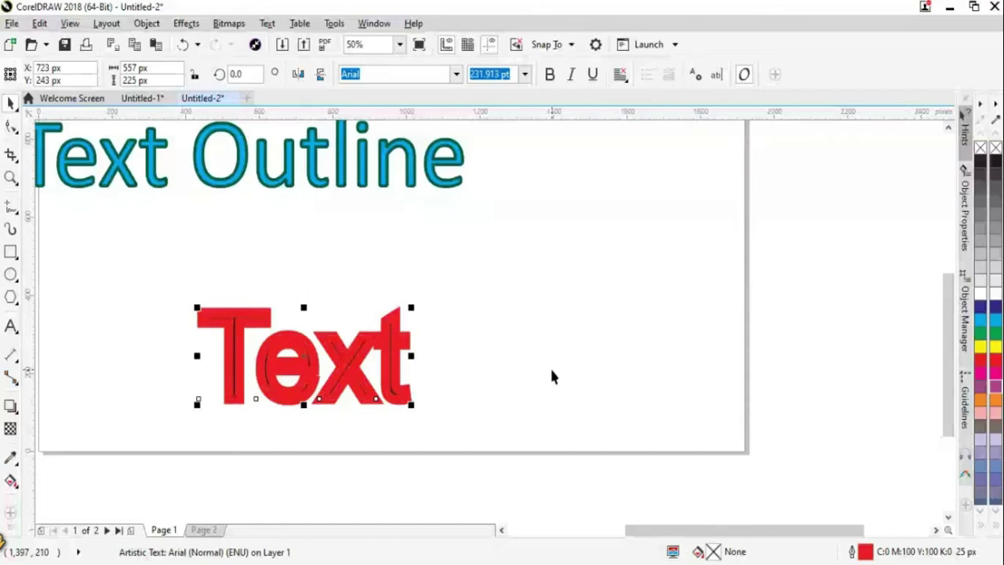
key("shift+Page_Down")
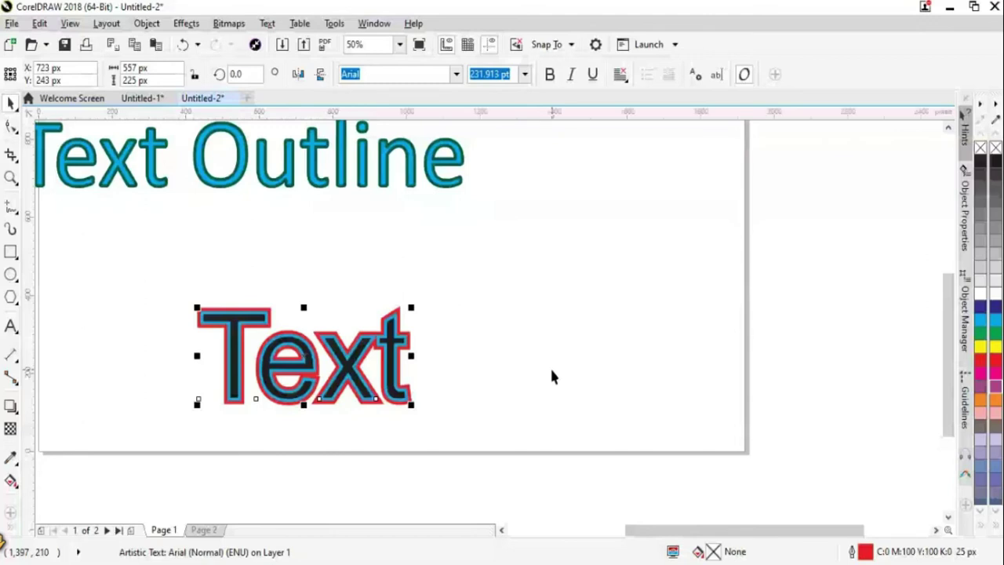
left_click(551, 371)
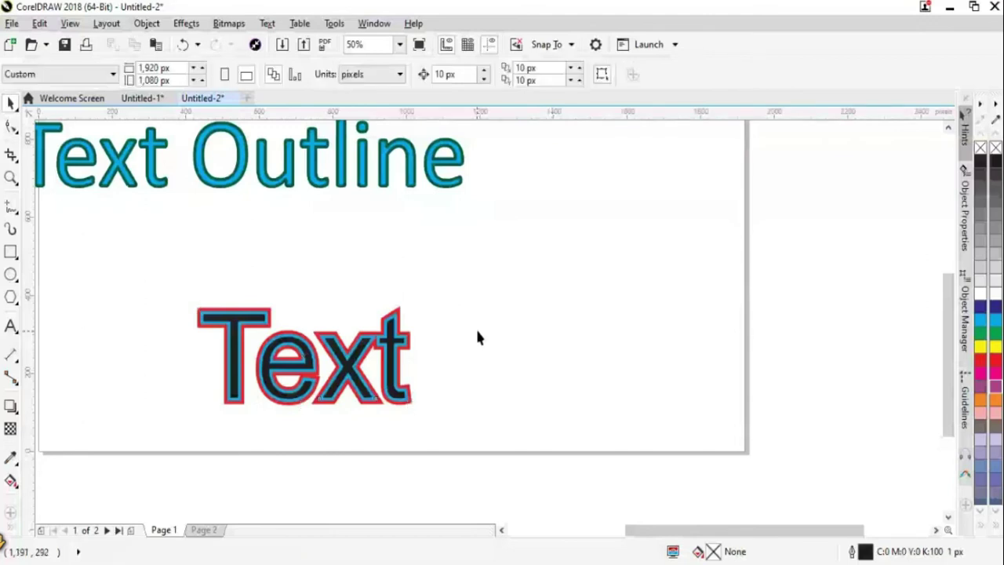
- Send the red Text copy to the back using Object > Order > To Back of Page
left_click(404, 351)
left_click(147, 22)
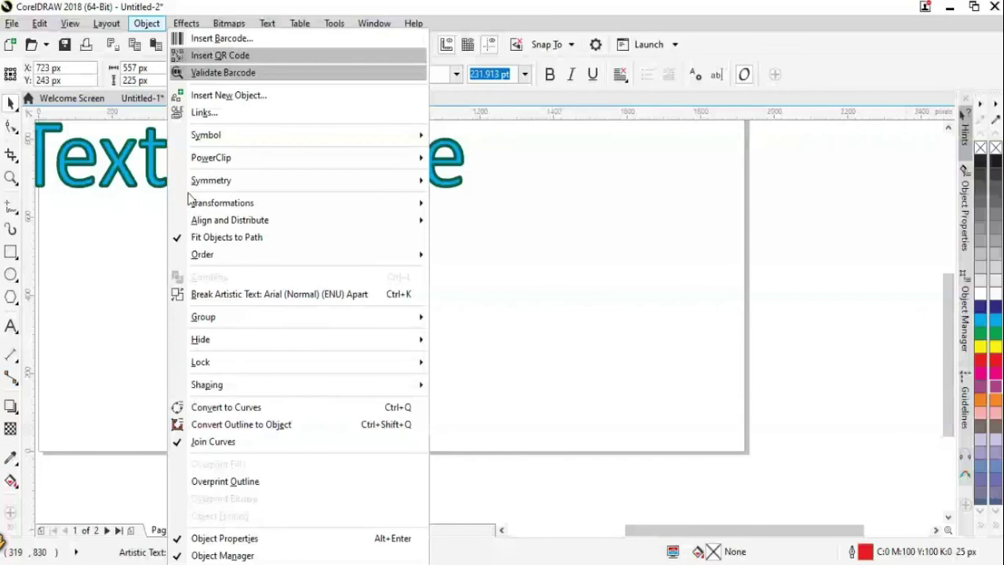
left_click(509, 281)
key("ctrl+z")
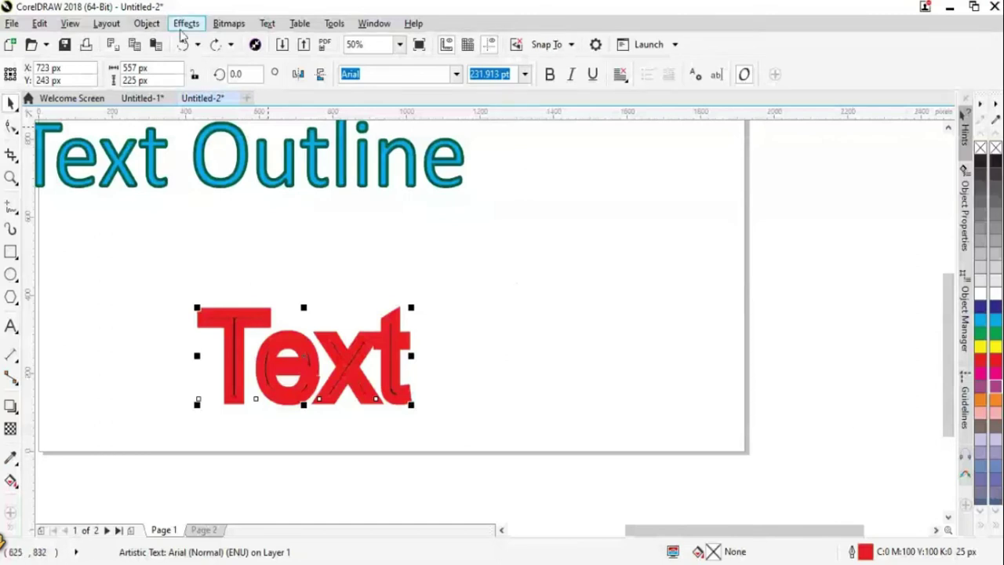
left_click(147, 24)
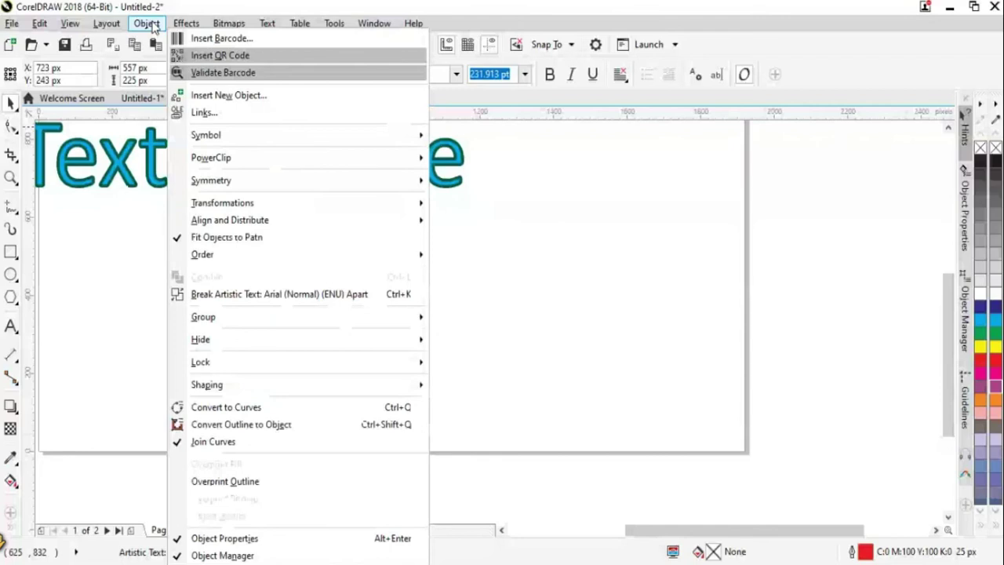
mouse_move(264, 259)
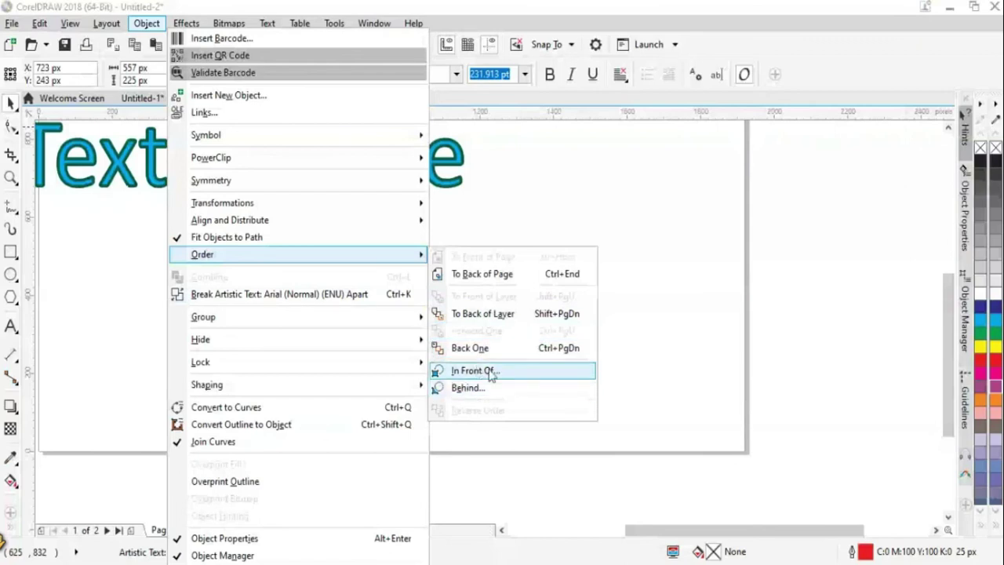
left_click(491, 374)
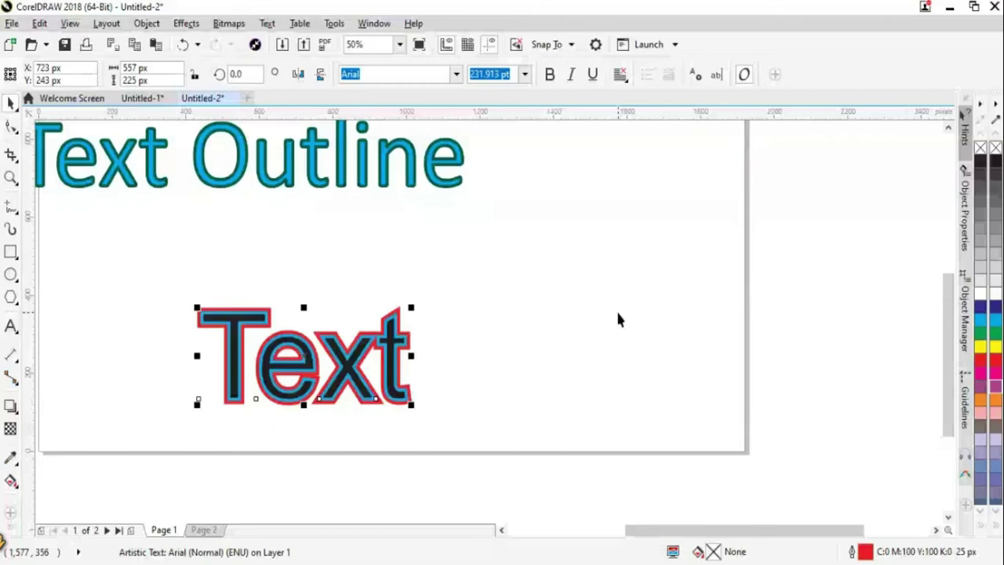
key("ctrl+z")
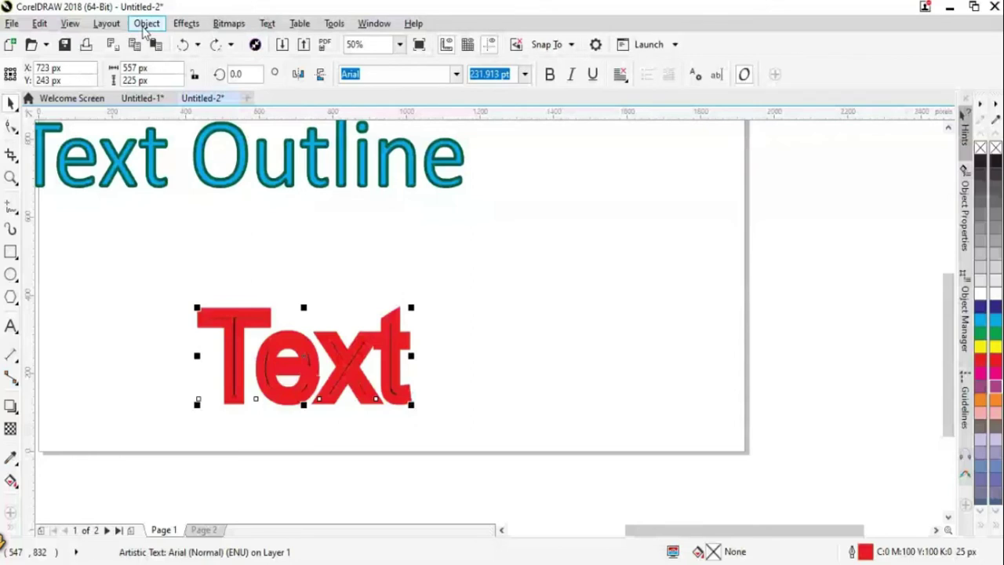
left_click(146, 24)
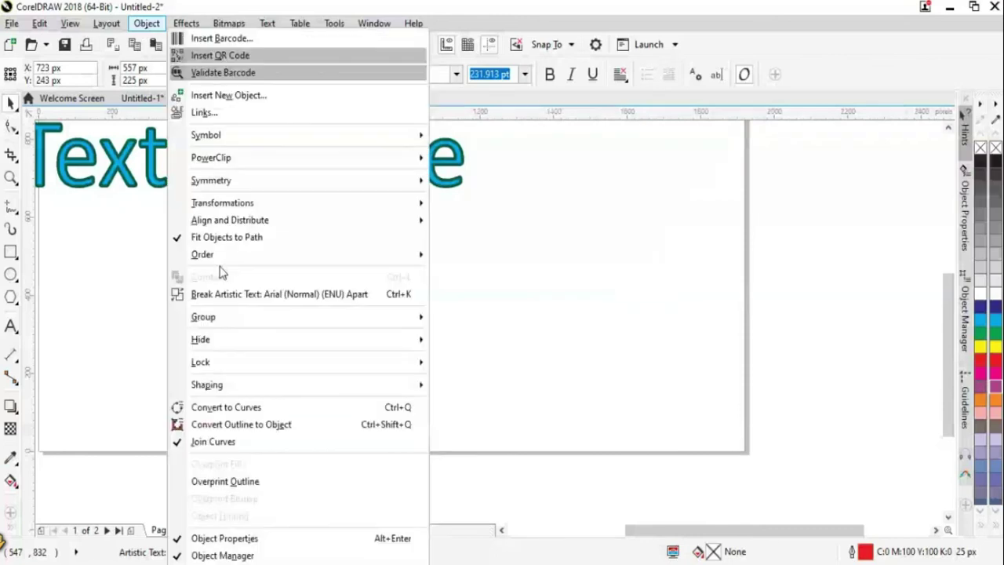
mouse_move(372, 261)
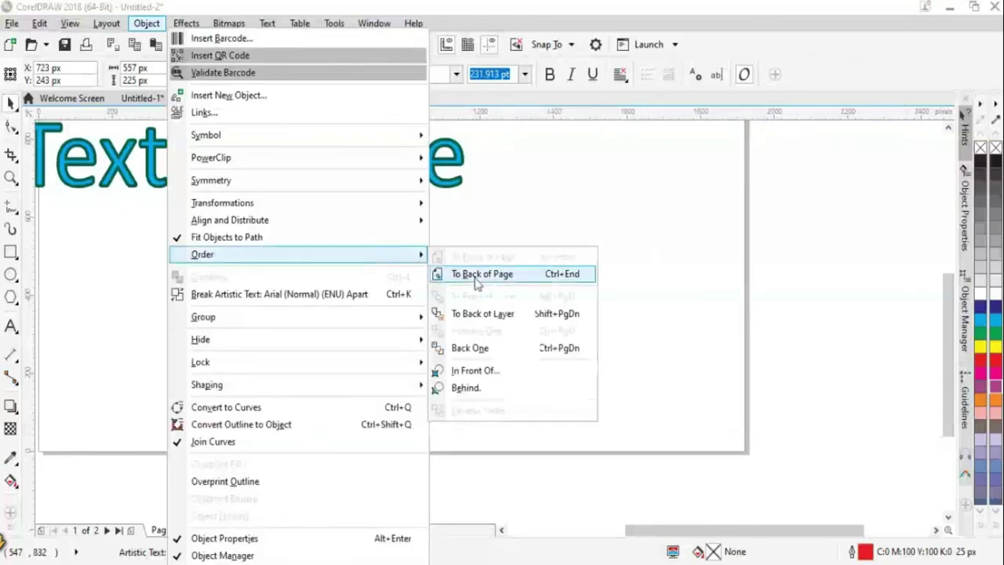
left_click(524, 277)
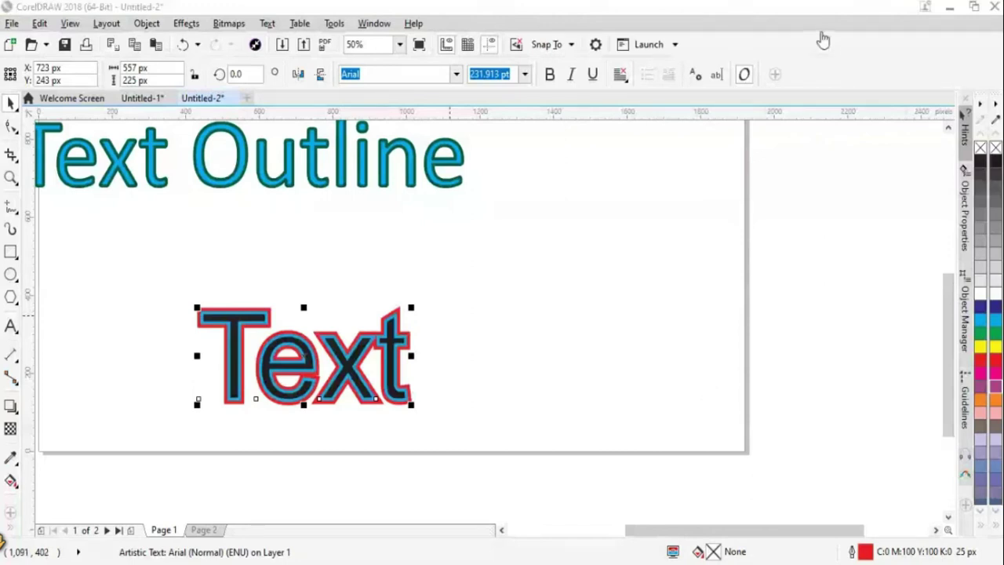
- Marquee-select both stacked Text copies and drag them up-left under the Text Outline heading
left_click(565, 365)
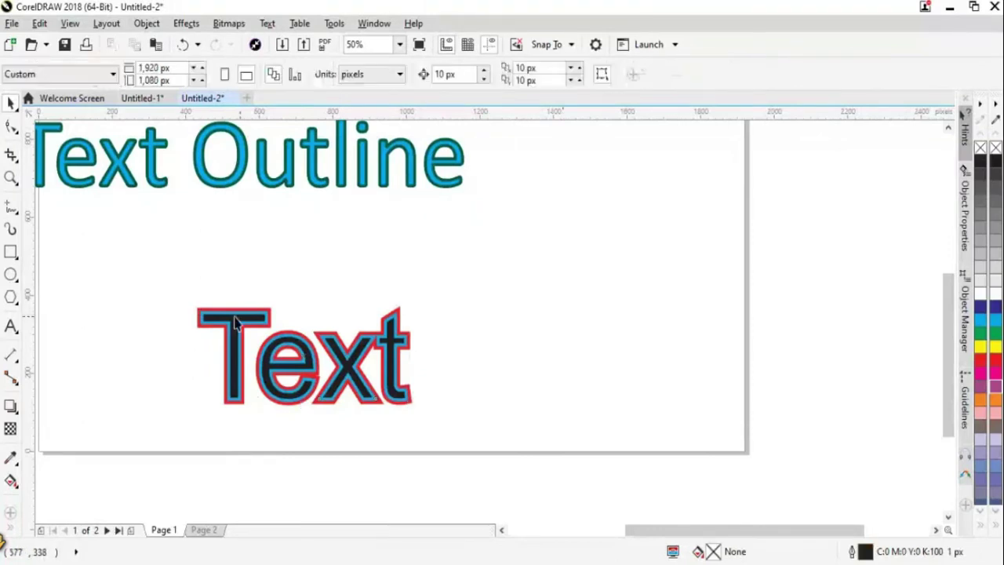
left_click_drag(138, 289, 440, 418)
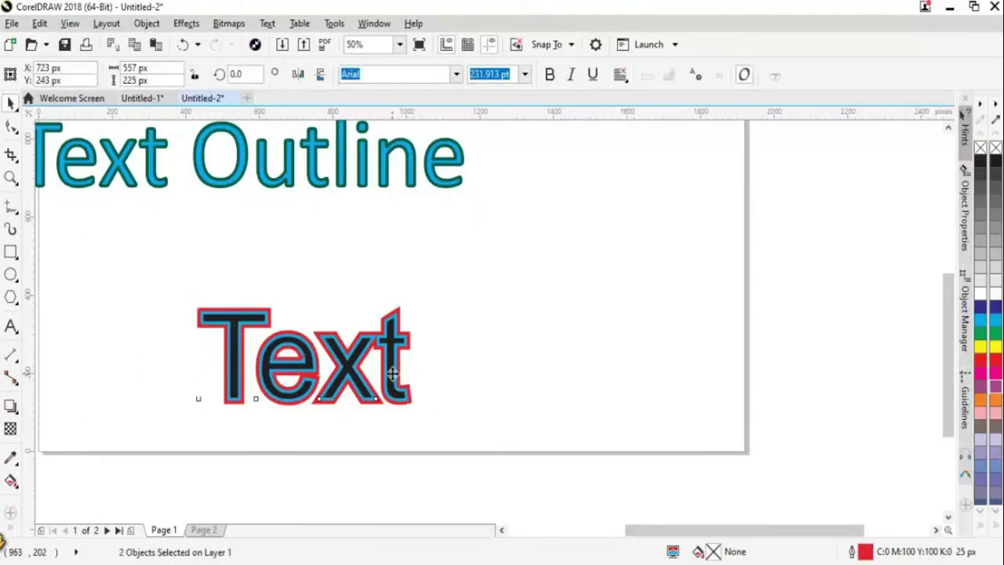
left_click_drag(392, 375, 229, 306)
left_click(452, 338)
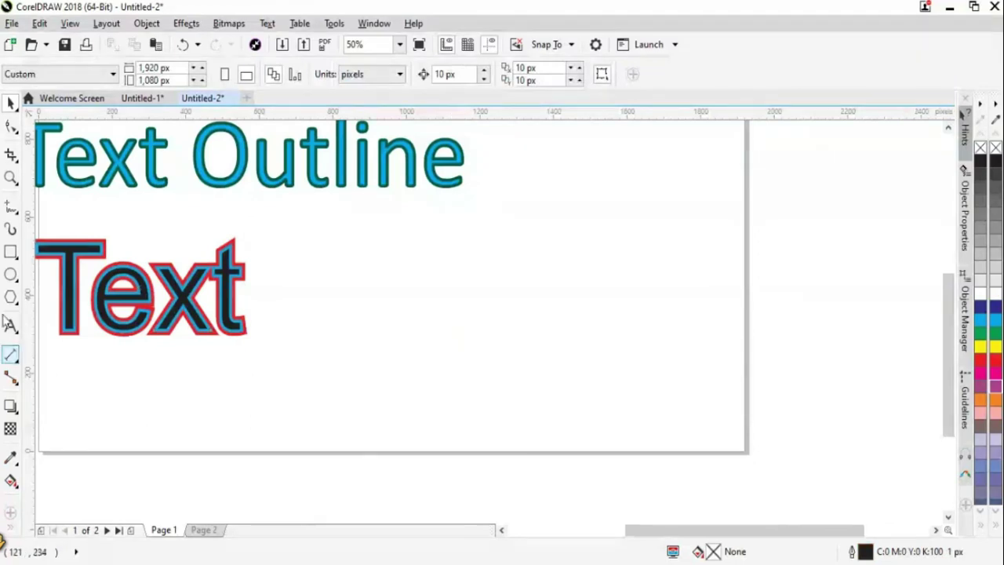
- Type 'Text Outline' as a new text line in an empty area of the page
left_click(11, 325)
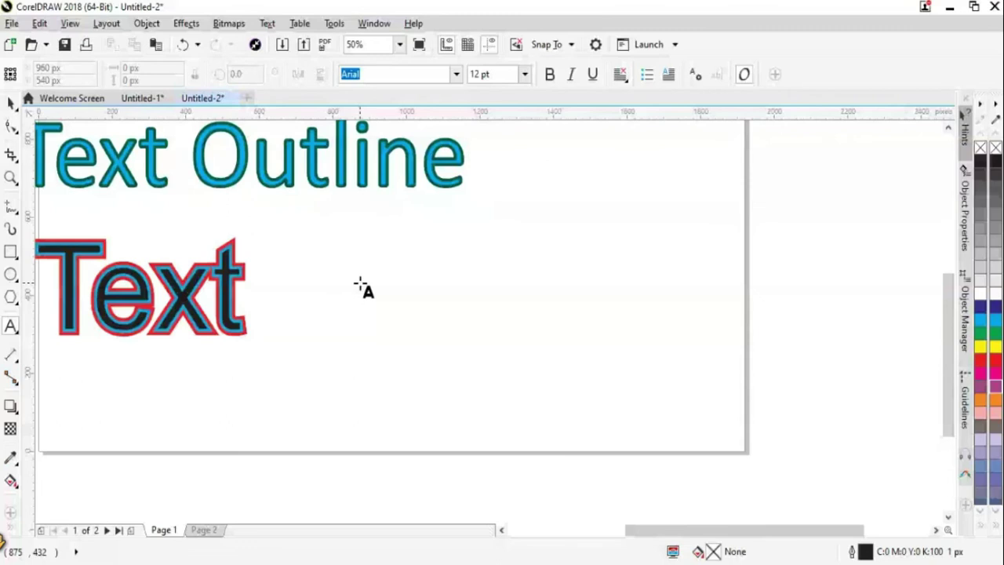
left_click(360, 281)
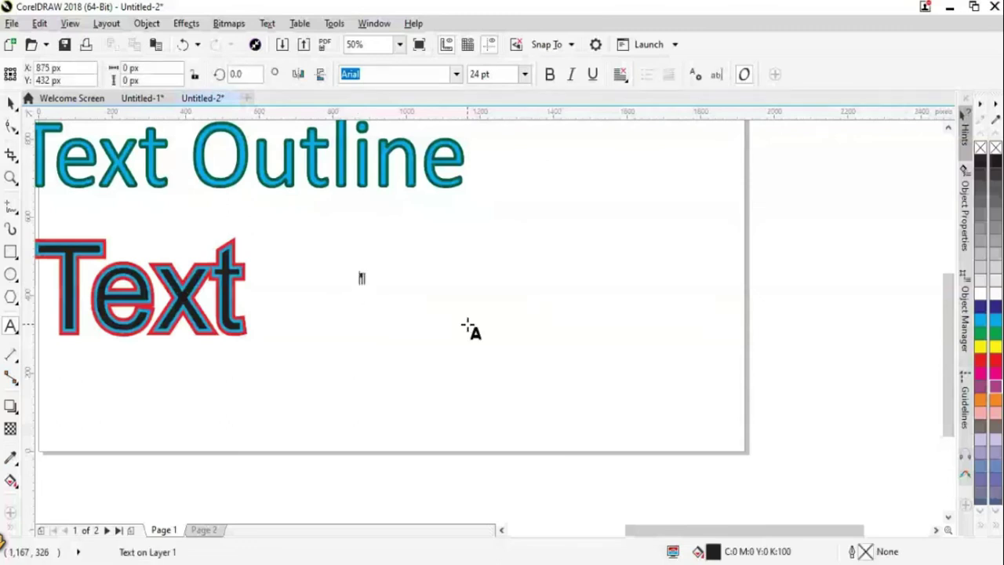
type("Text")
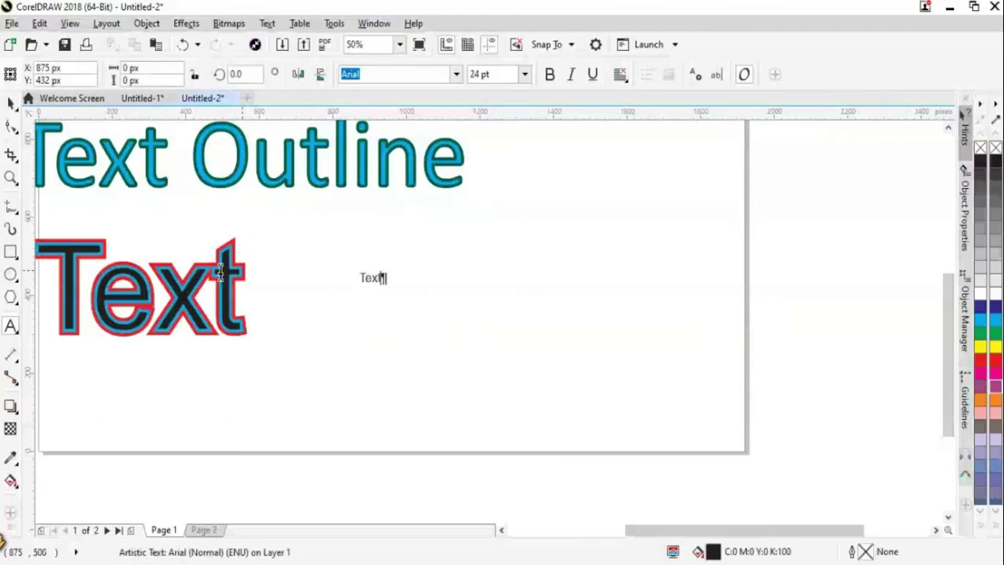
type(" Ou")
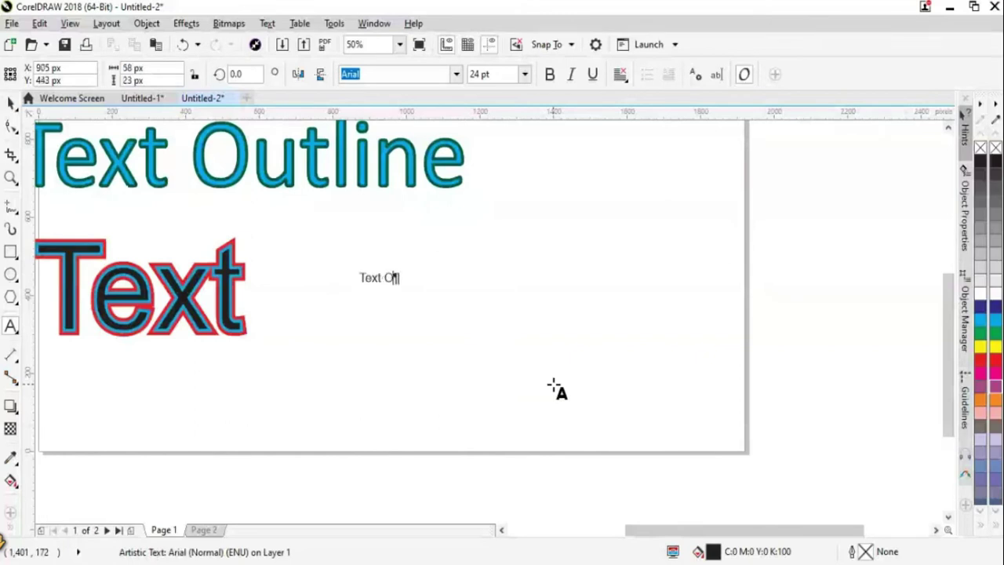
type("tline")
- Enlarge the Text Outline text to 102 pt, make it bold, and move it lower on the page
left_click(10, 104)
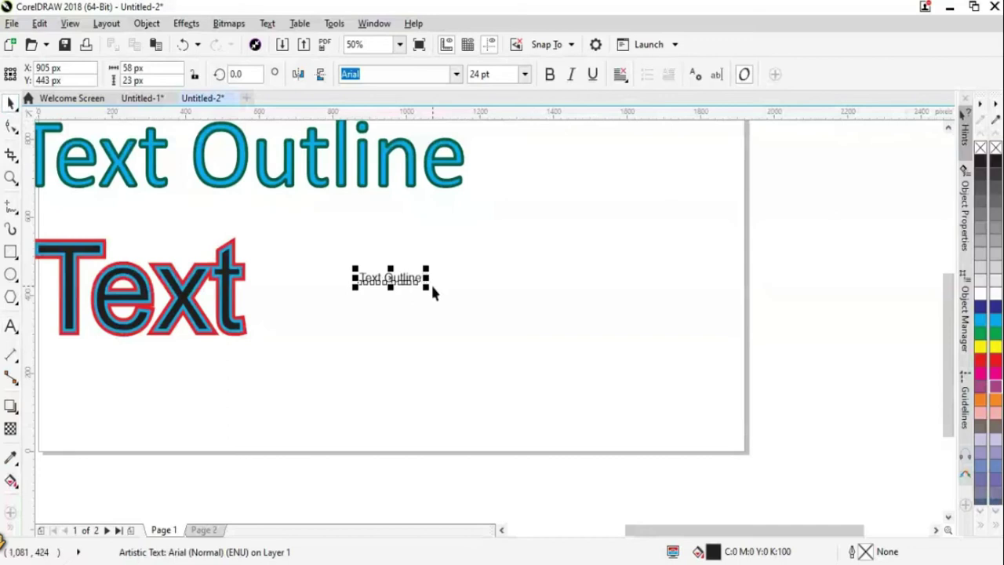
left_click_drag(427, 287, 591, 410)
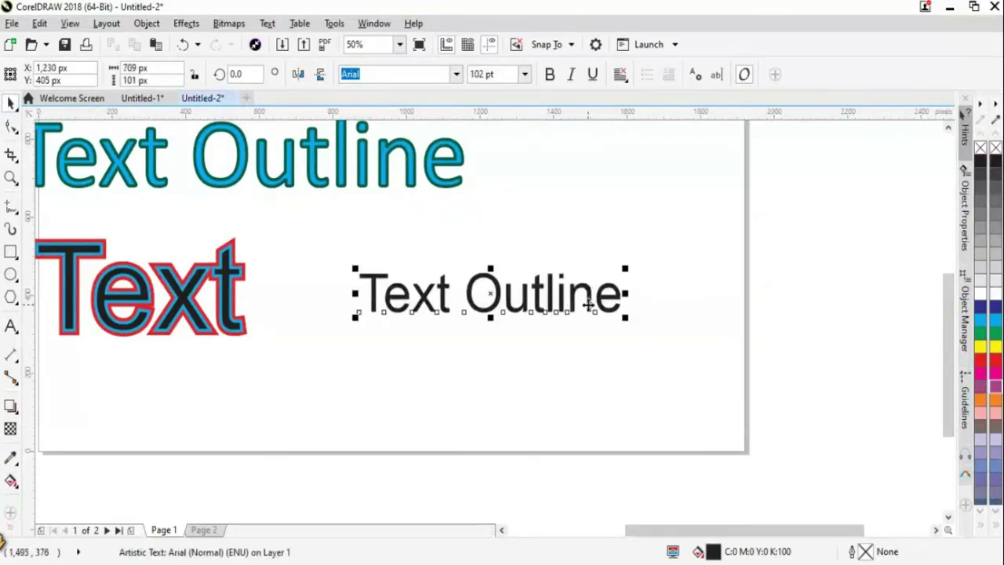
left_click_drag(588, 304, 523, 316)
left_click(552, 76)
left_click(531, 309)
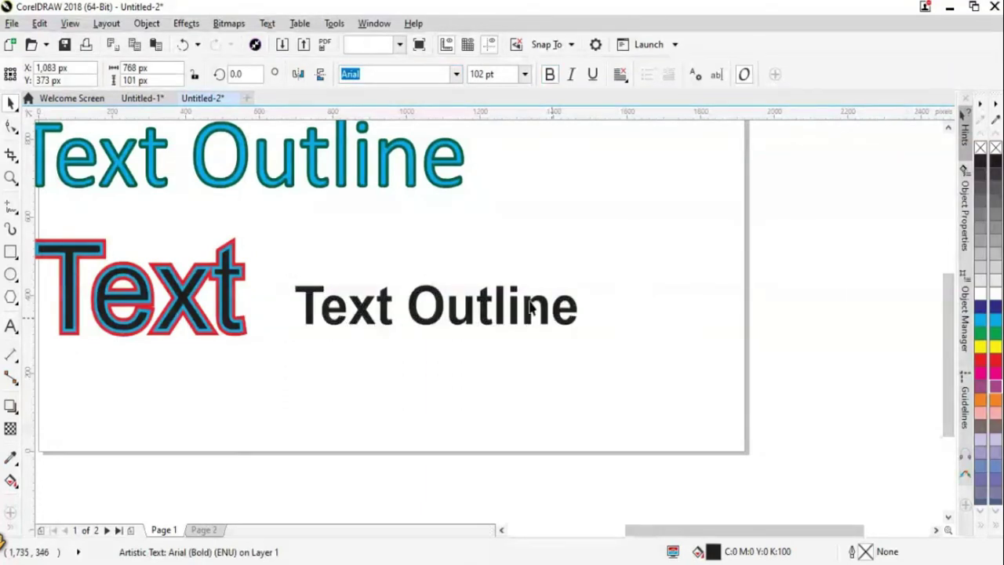
left_click_drag(485, 322, 496, 392)
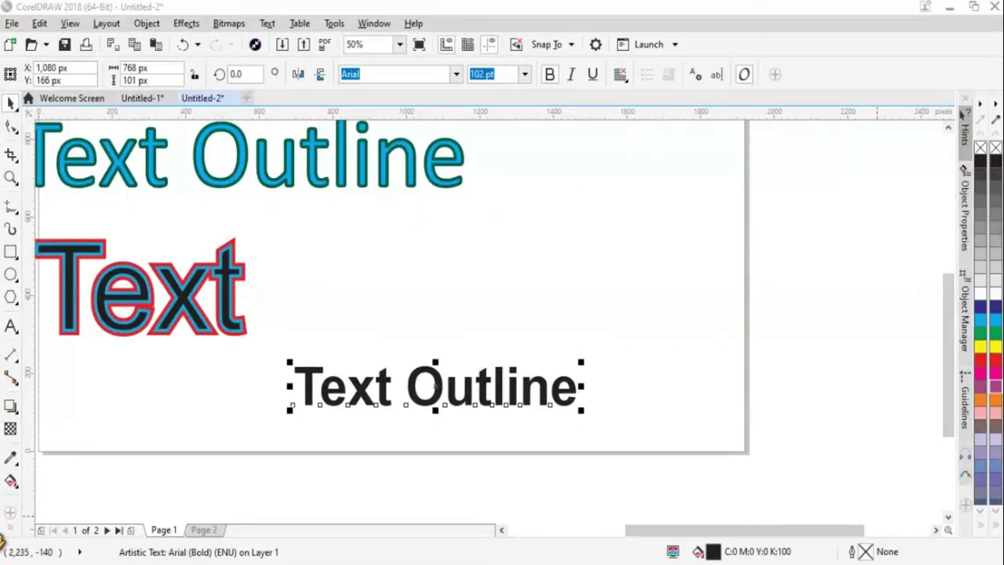
- Give the bold Text Outline text a 10 px outline in crimson C0 M100 Y66 K0
left_click(868, 554)
double_click(867, 554)
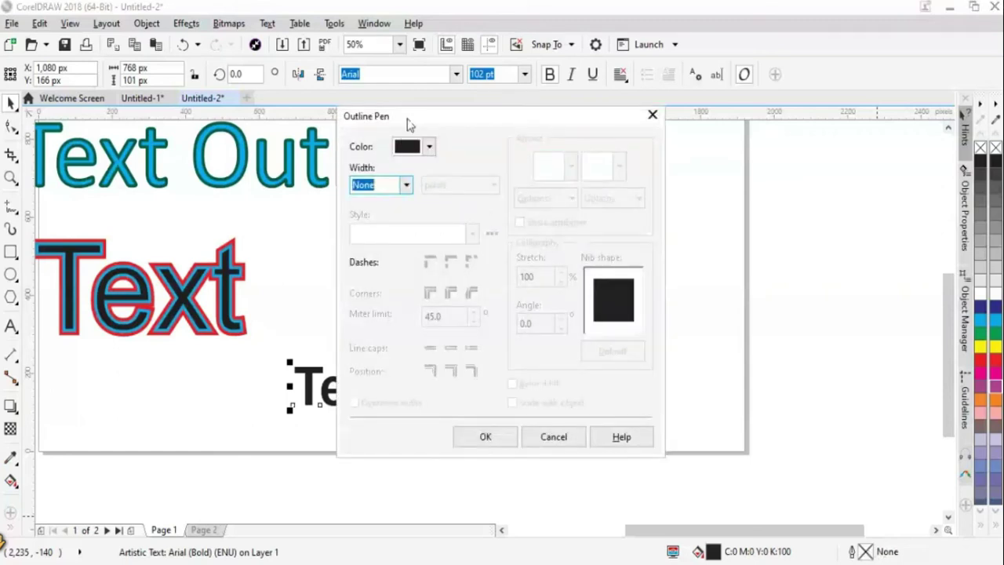
left_click_drag(408, 125, 685, 146)
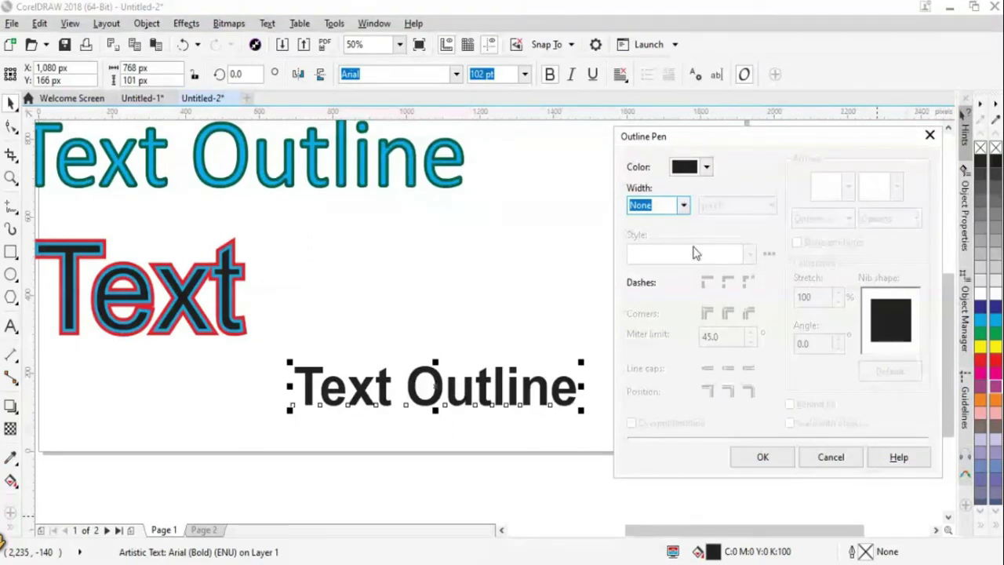
left_click(683, 206)
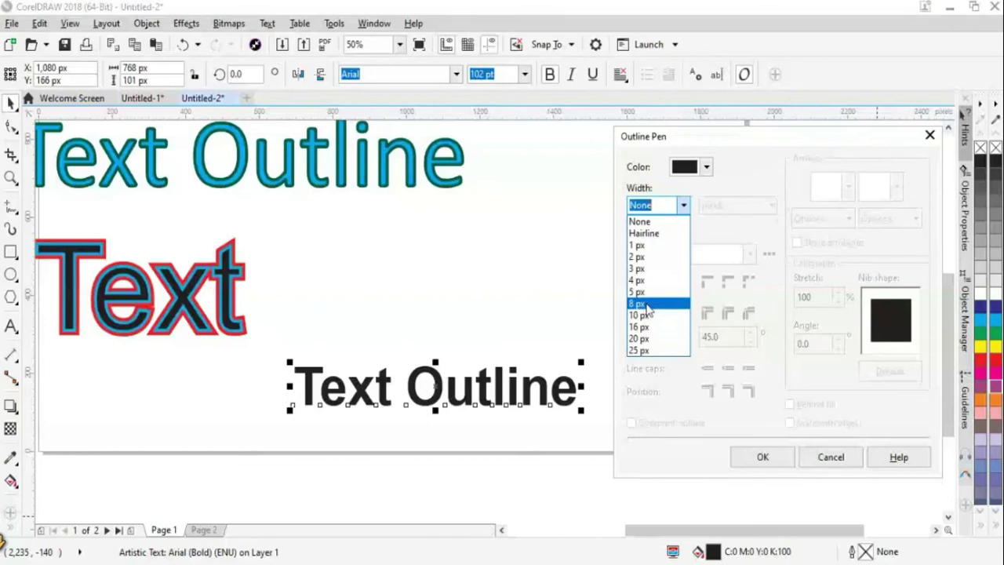
left_click(659, 210)
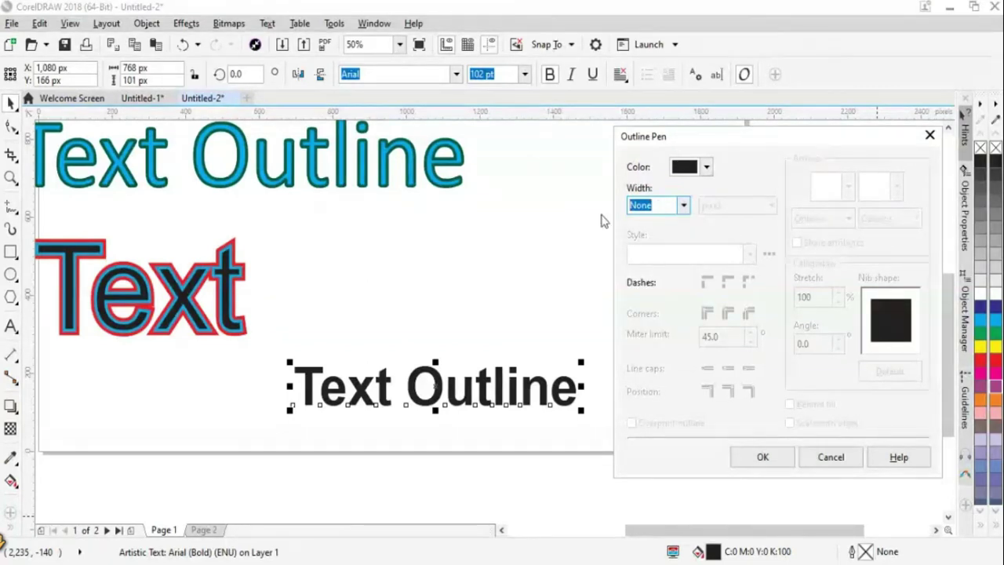
type("10")
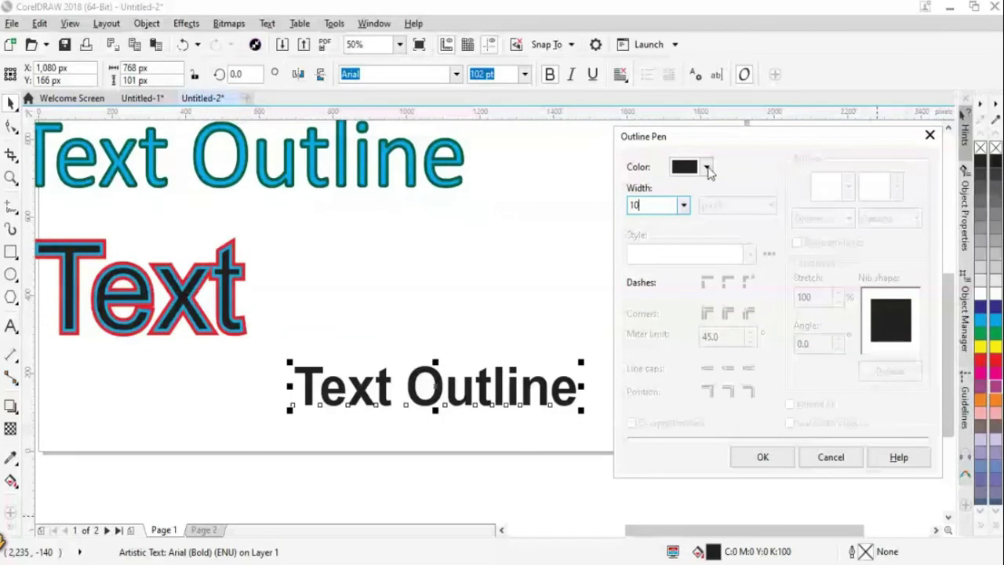
left_click(683, 204)
left_click(639, 314)
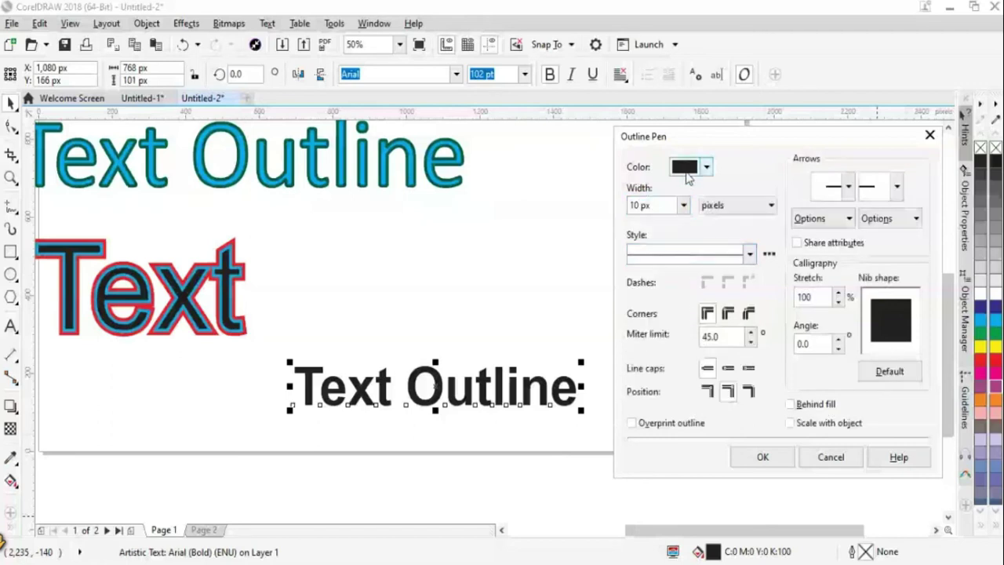
left_click(685, 171)
left_click_drag(748, 291, 763, 252)
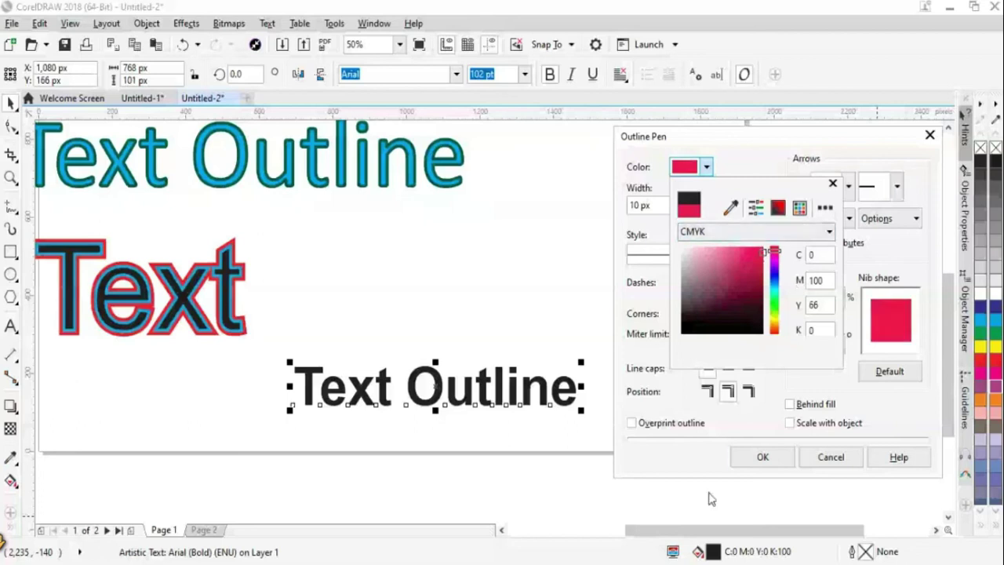
left_click(758, 461)
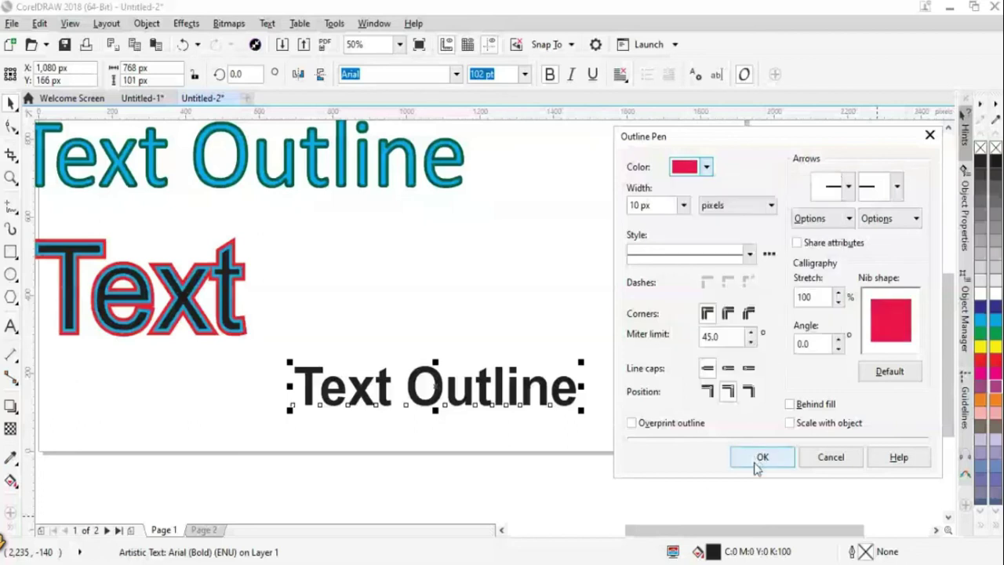
left_click(759, 459)
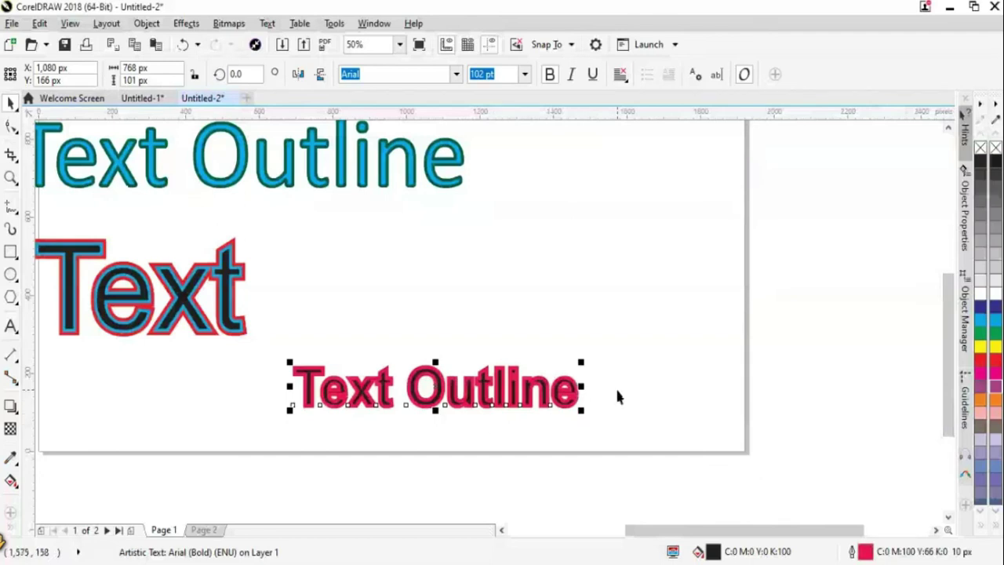
double_click(865, 552)
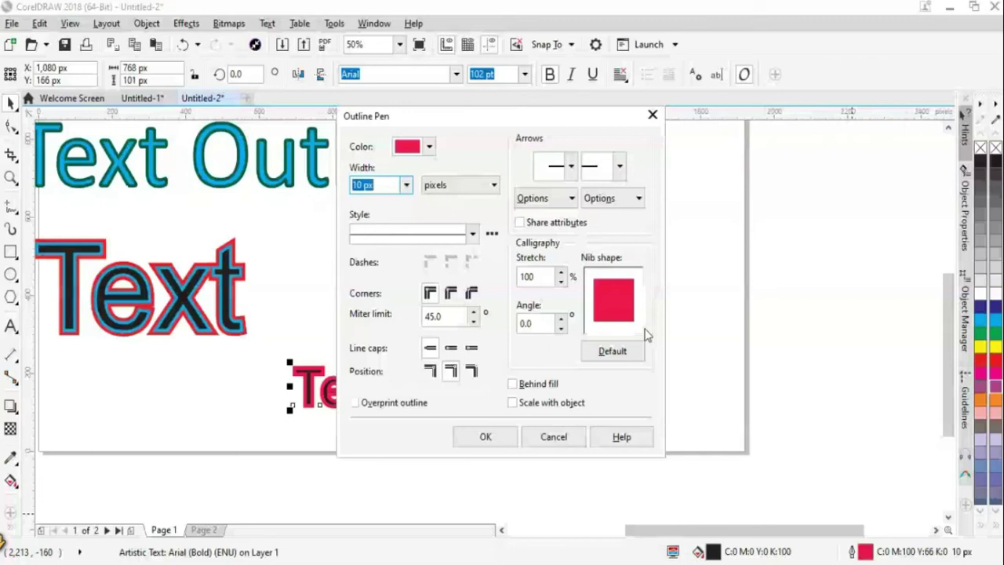
- Thin the Text Outline outline first to 8 px, then to 5 px
type("8")
left_click(485, 432)
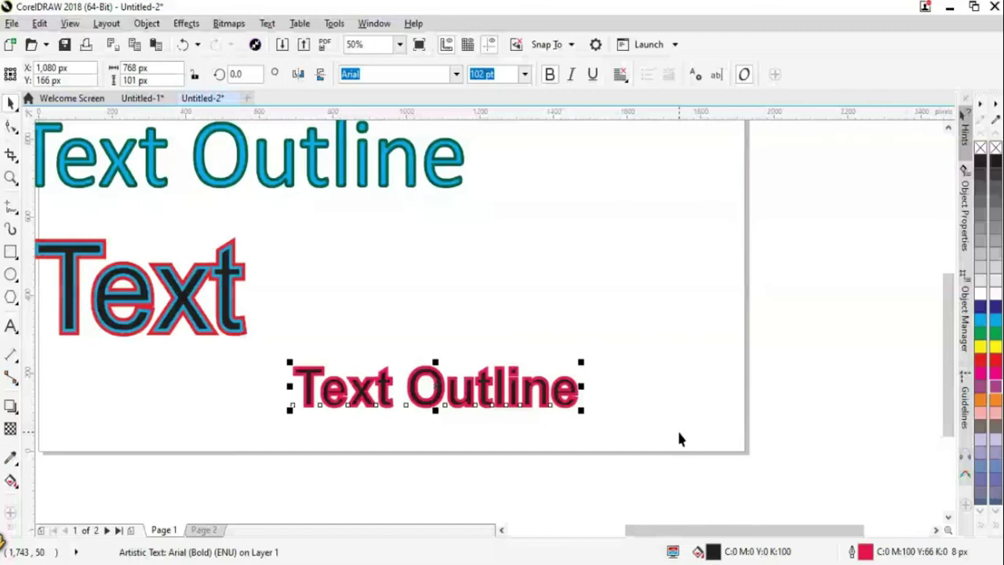
double_click(851, 551)
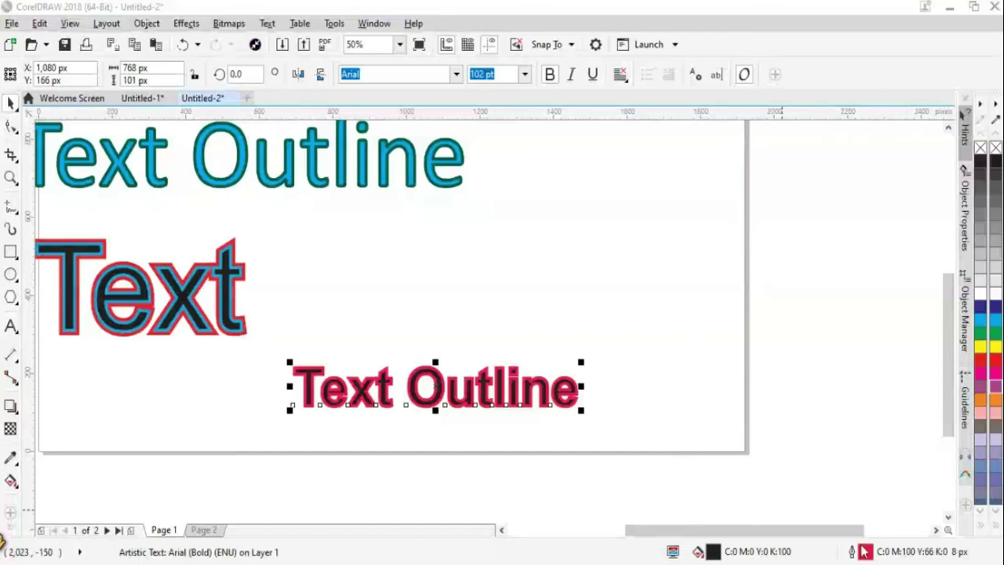
left_click(406, 185)
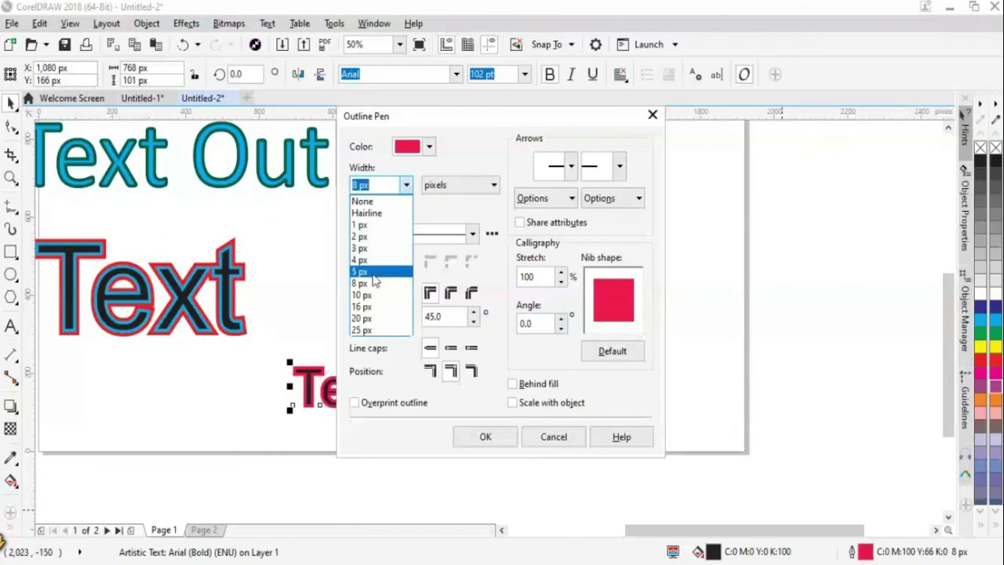
left_click(364, 271)
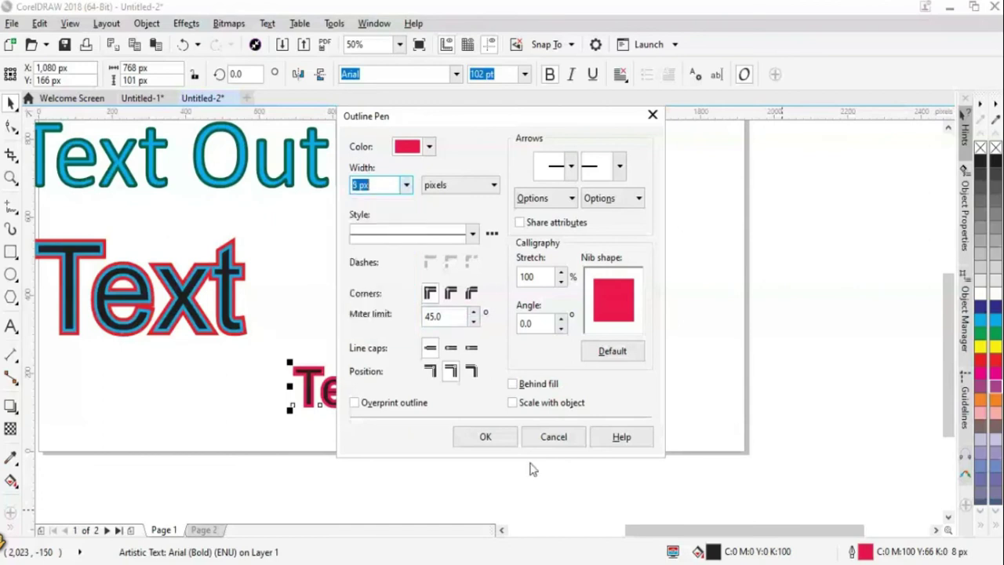
left_click(488, 436)
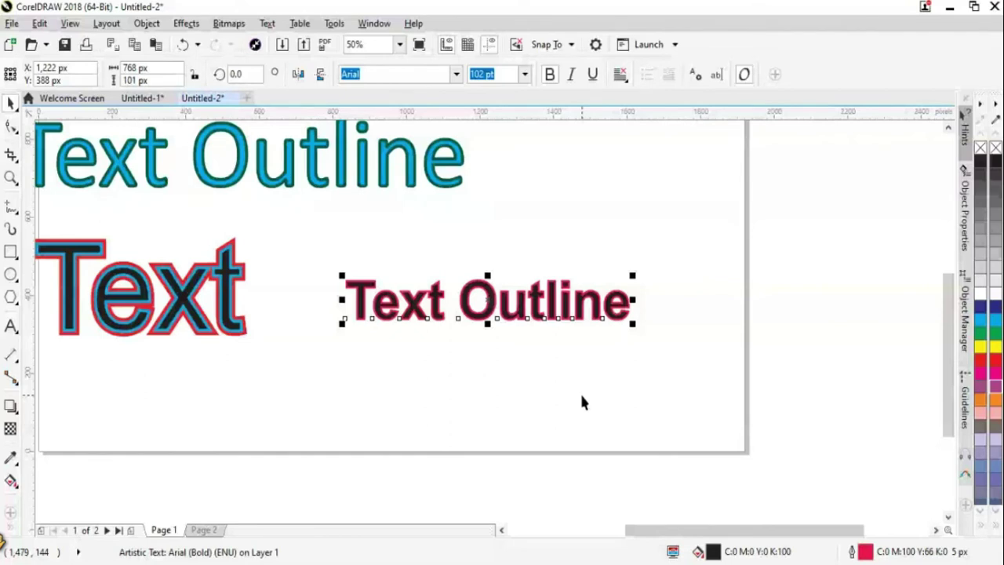
- Reselect the Text Outline text, duplicate and undo, then set it to no fill
left_click(566, 345)
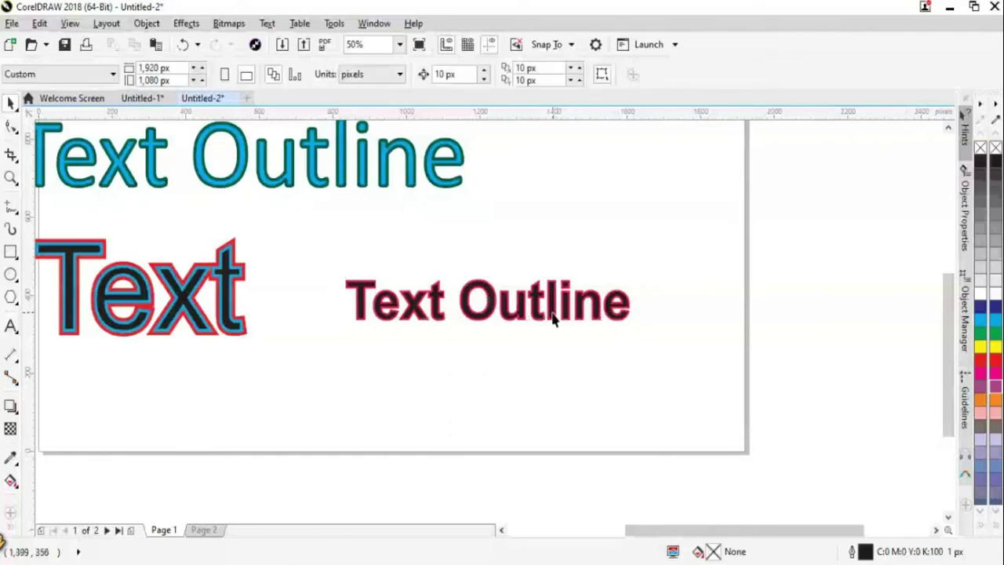
left_click(551, 313)
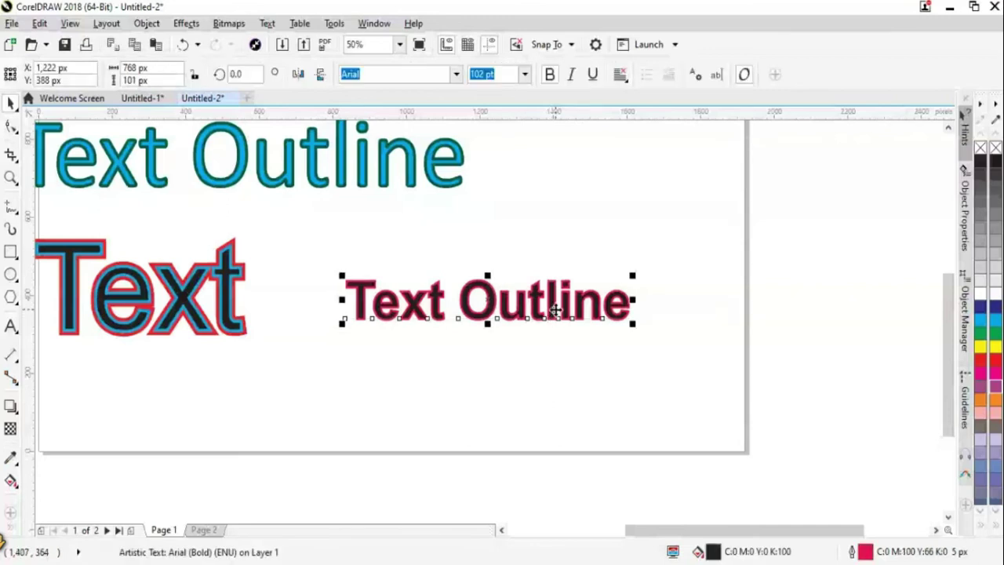
key("ctrl+d")
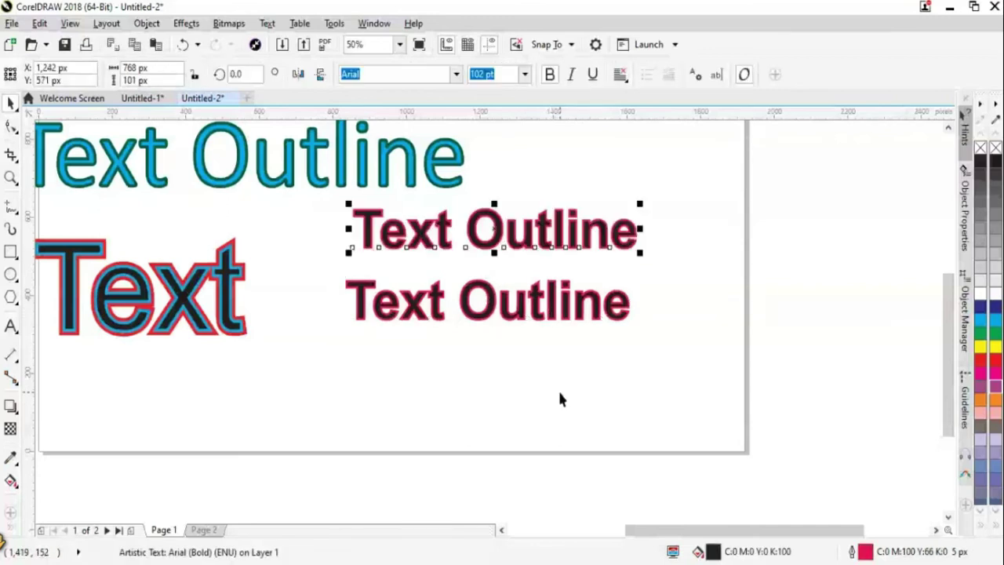
key("ctrl+z")
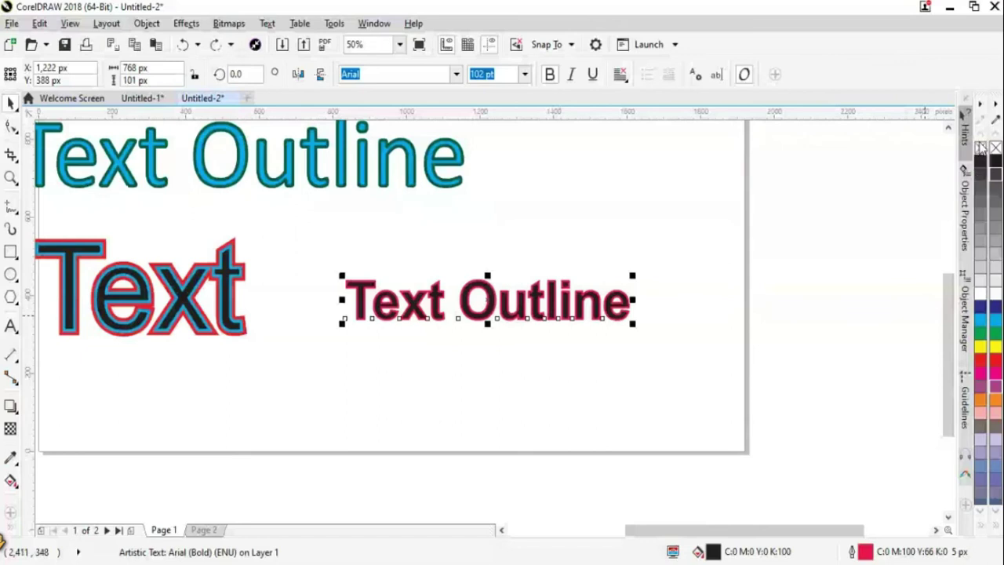
left_click(980, 148)
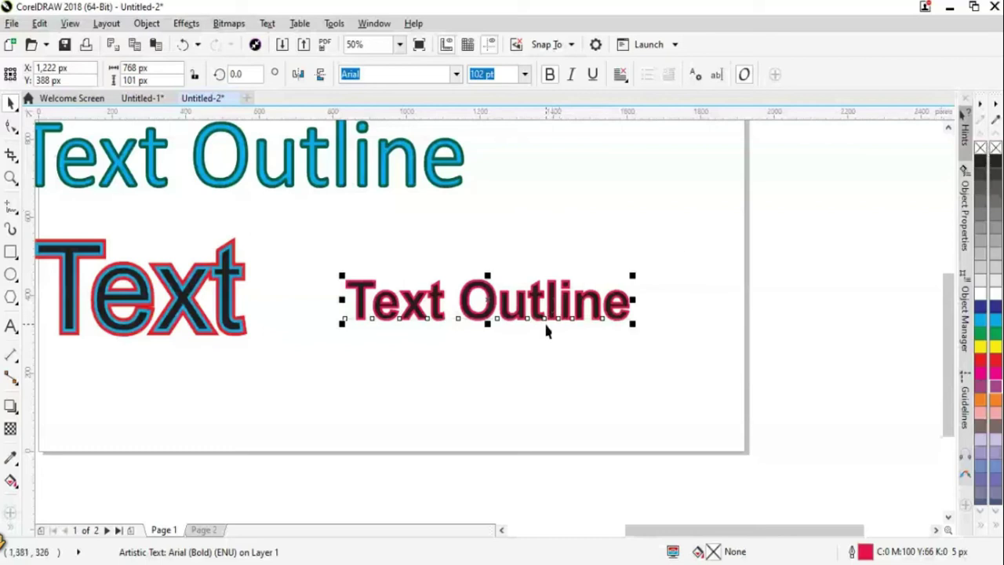
- Try a 2 px cyan outline on the Text Outline text, then undo back to the crimson outline
left_click_drag(570, 318, 566, 271)
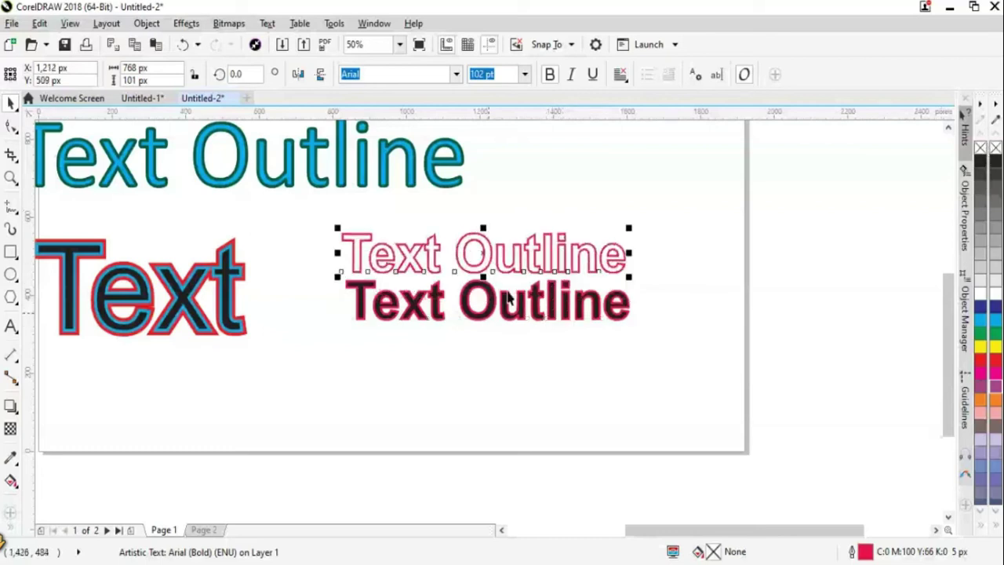
key("ctrl+z")
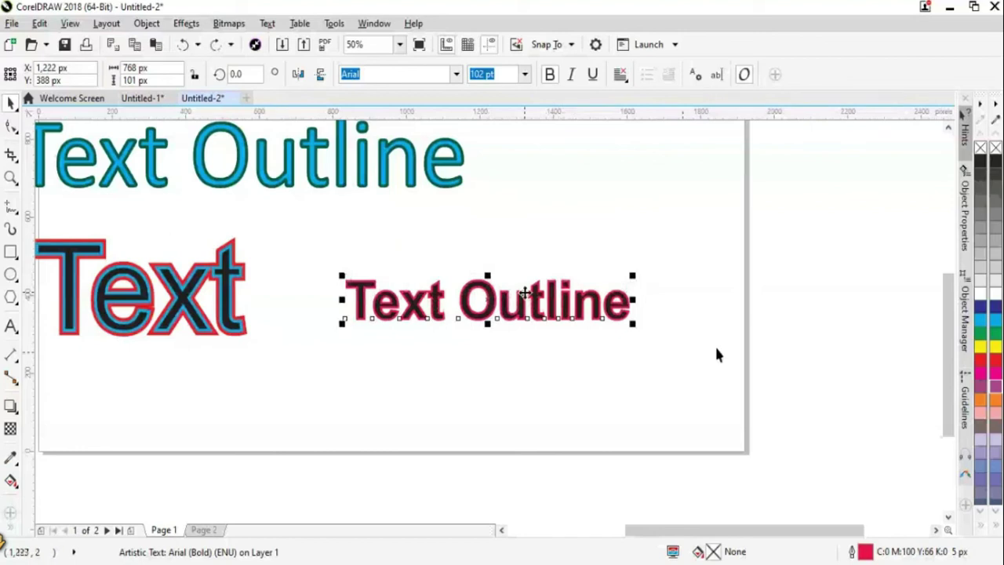
double_click(865, 552)
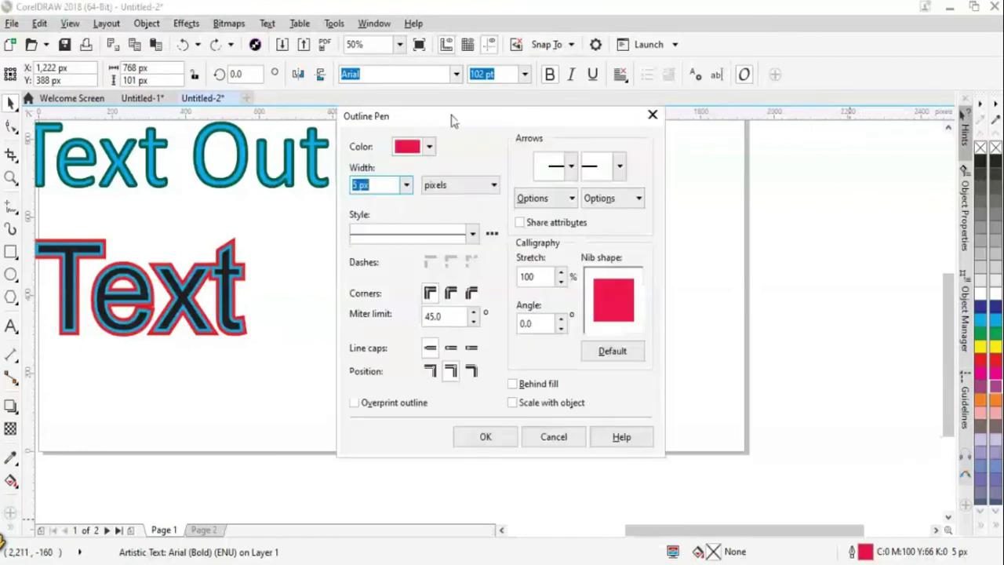
left_click_drag(451, 119, 688, 125)
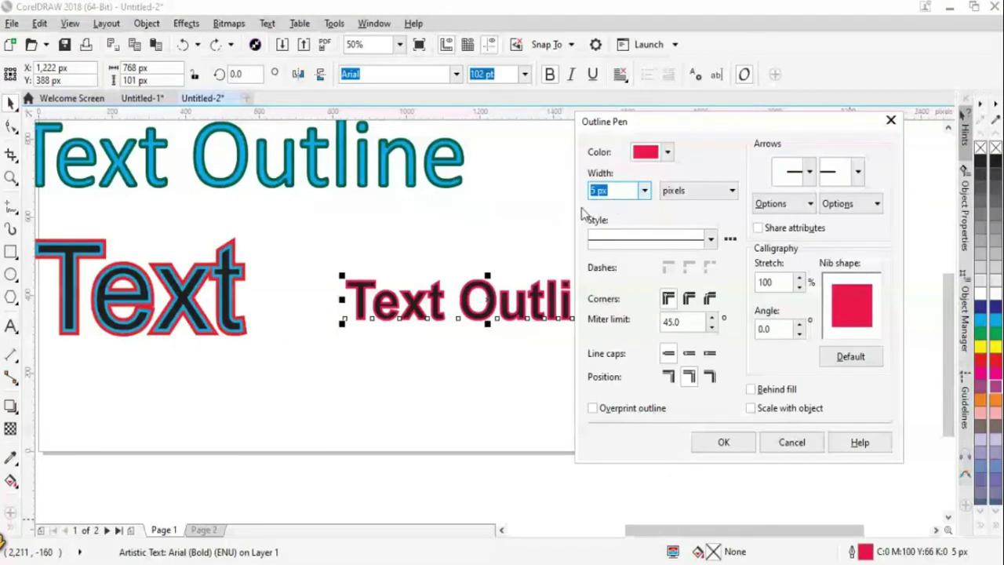
left_click(645, 192)
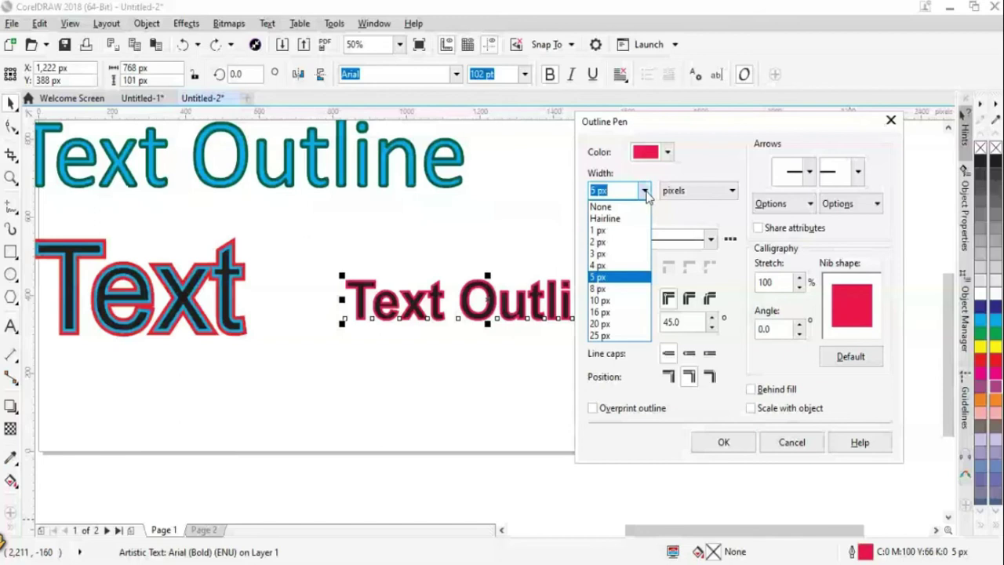
left_click(615, 242)
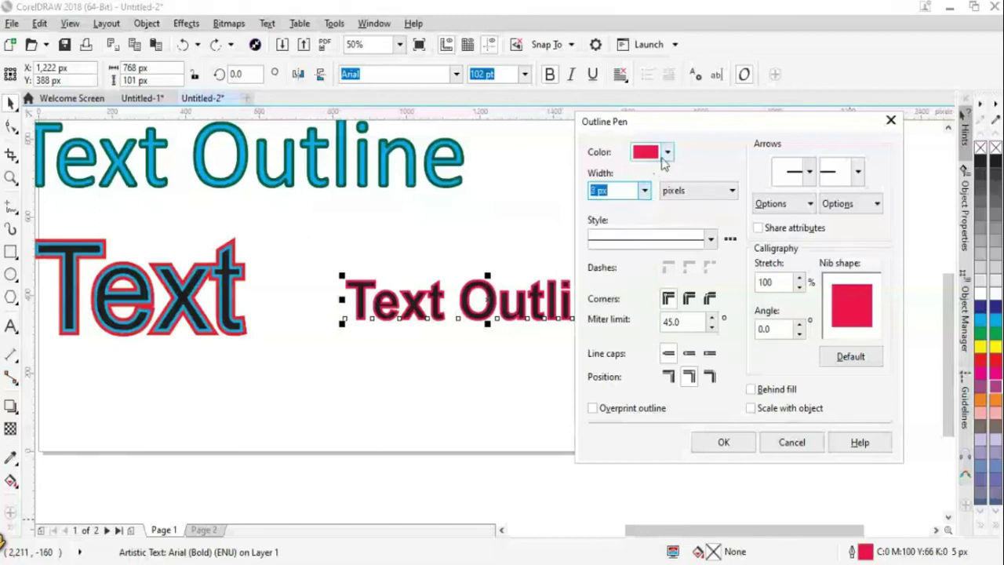
left_click(667, 153)
left_click_drag(734, 312, 734, 271)
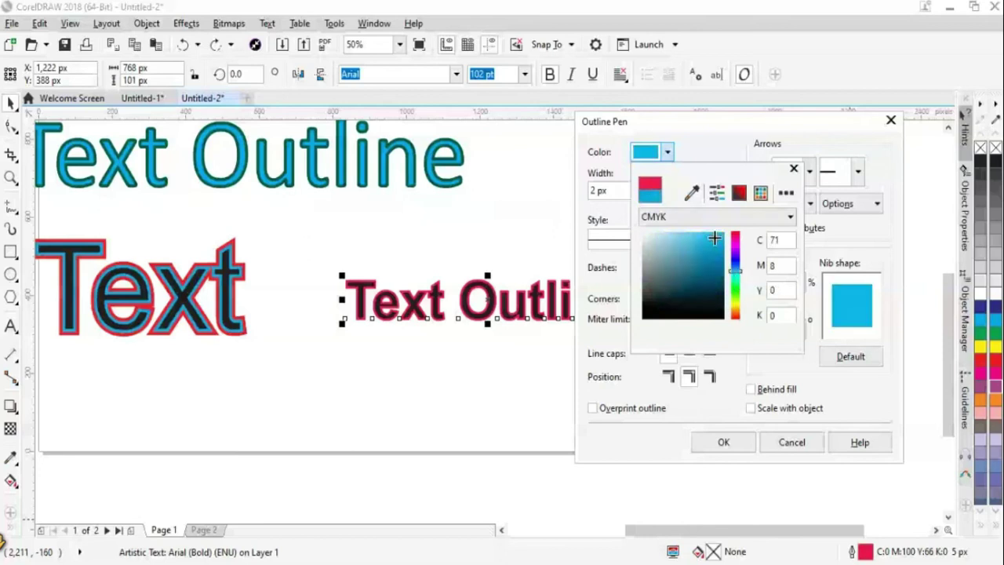
left_click(718, 444)
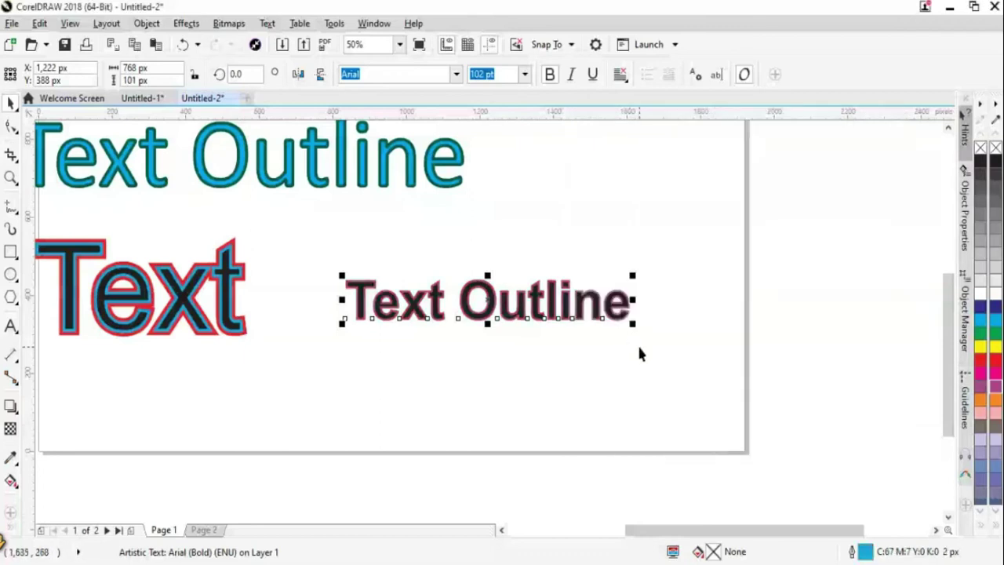
left_click(638, 348)
key("Tab")
- Change the Text Outline outline to 16 px width in dark blue (C84 M64)
double_click(858, 545)
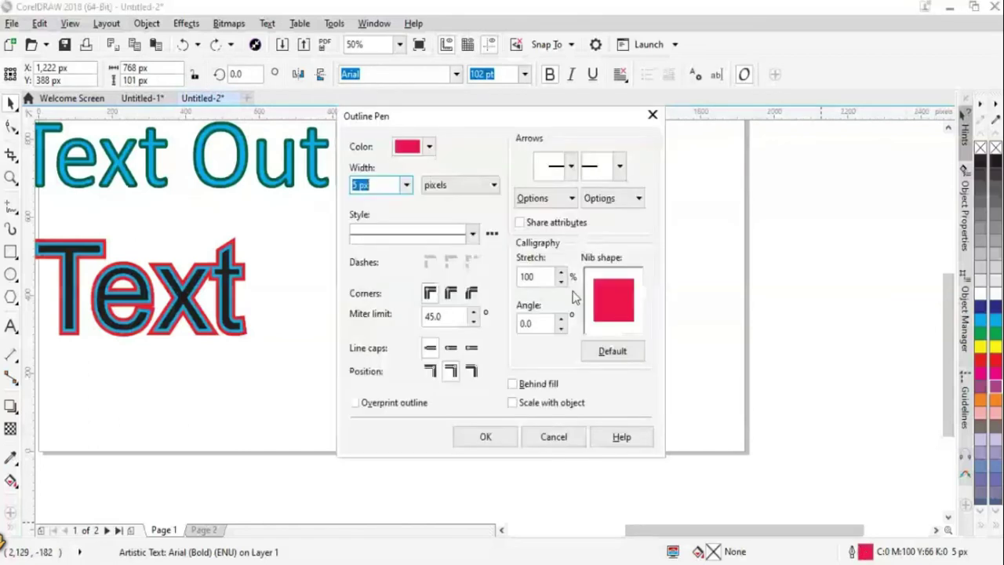
left_click(406, 184)
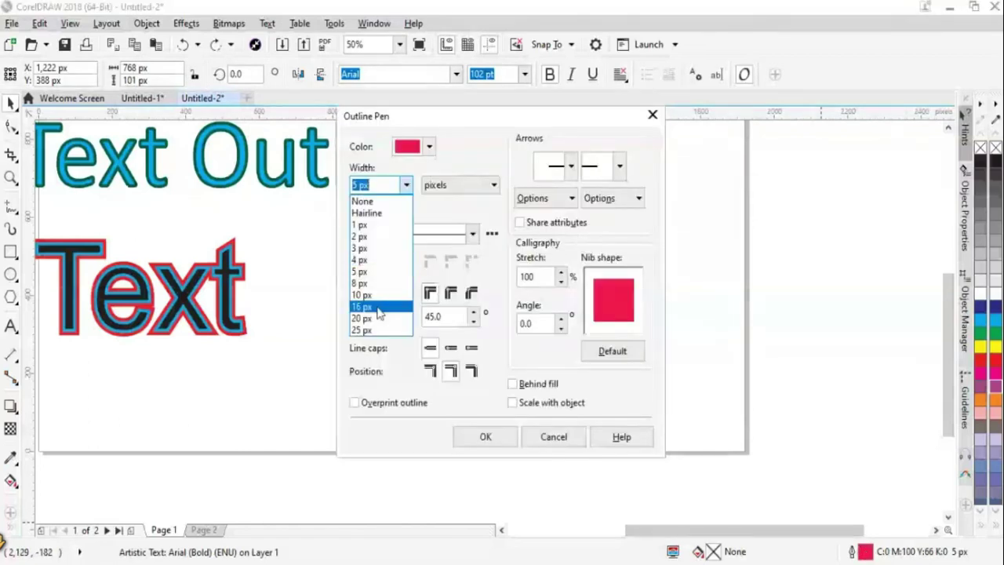
left_click(396, 306)
left_click(429, 147)
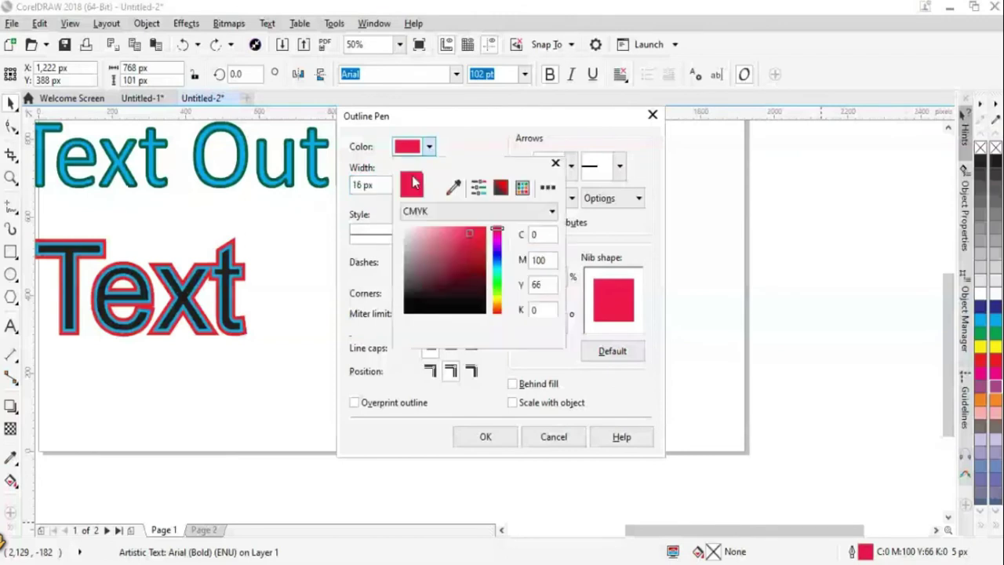
left_click(497, 290)
left_click(498, 282)
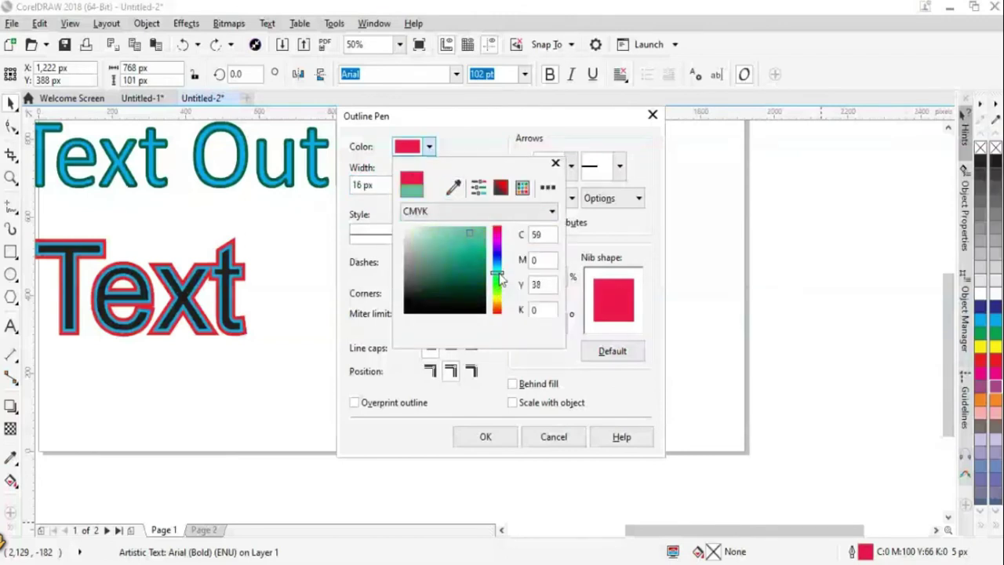
left_click(499, 271)
left_click(497, 260)
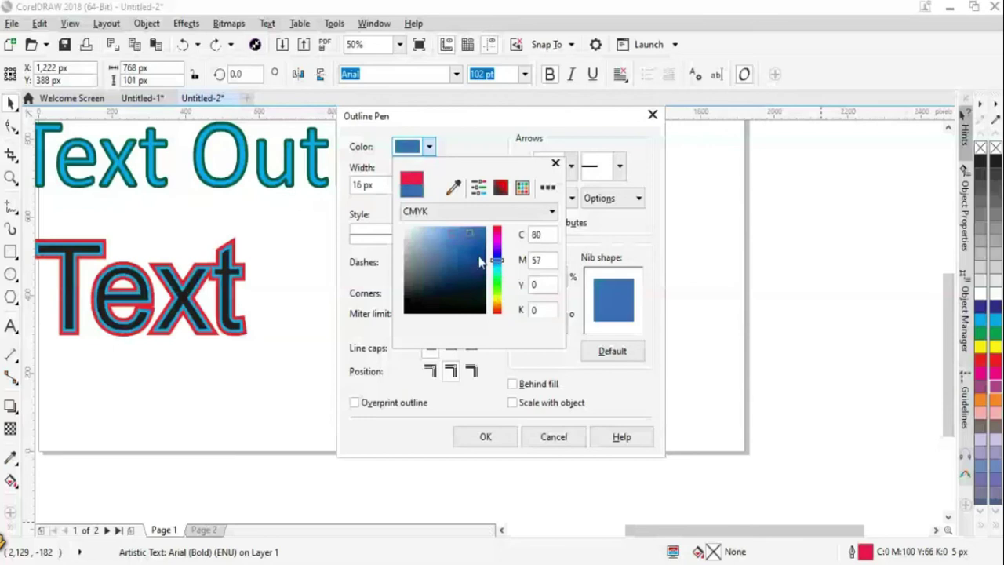
left_click_drag(470, 233, 480, 233)
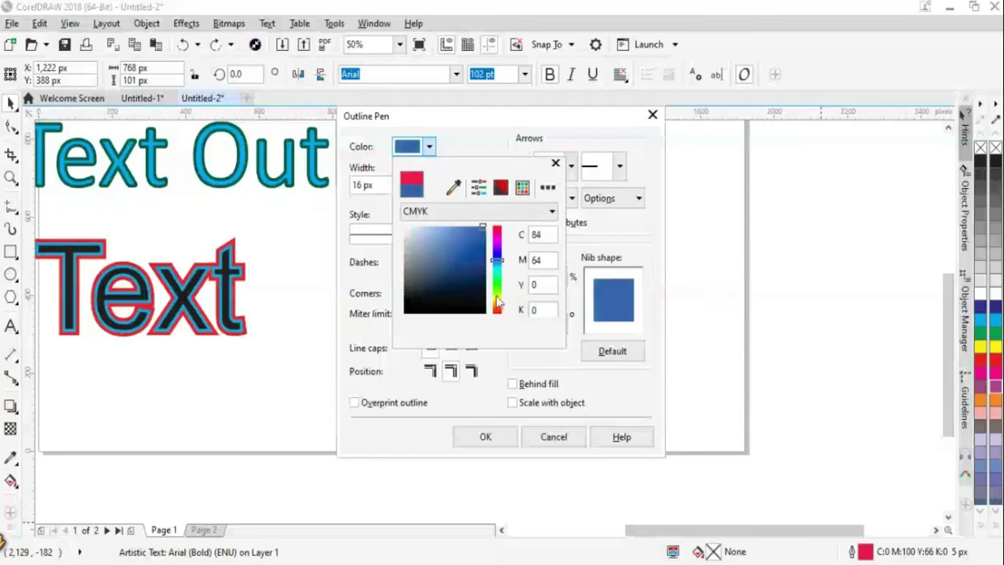
left_click(488, 437)
left_click(486, 437)
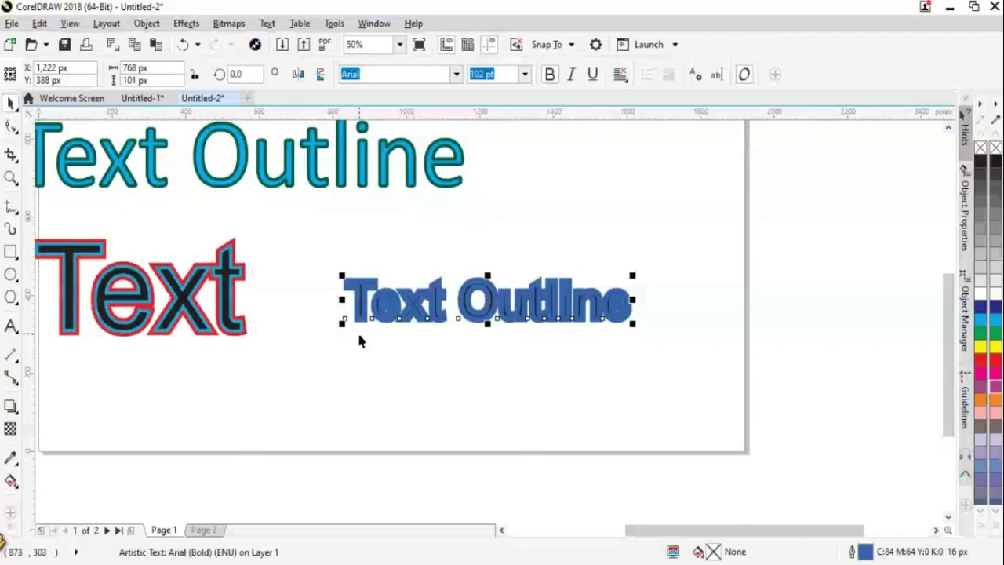
- Send the blue-outlined text to the back with Object > Order > To Back of Page, then reselect it
left_click(149, 24)
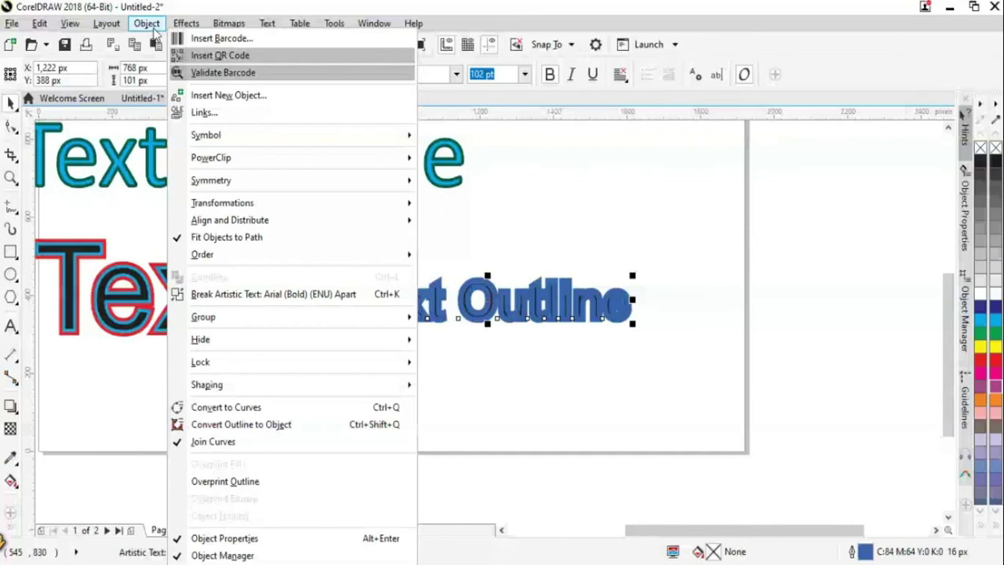
mouse_move(207, 260)
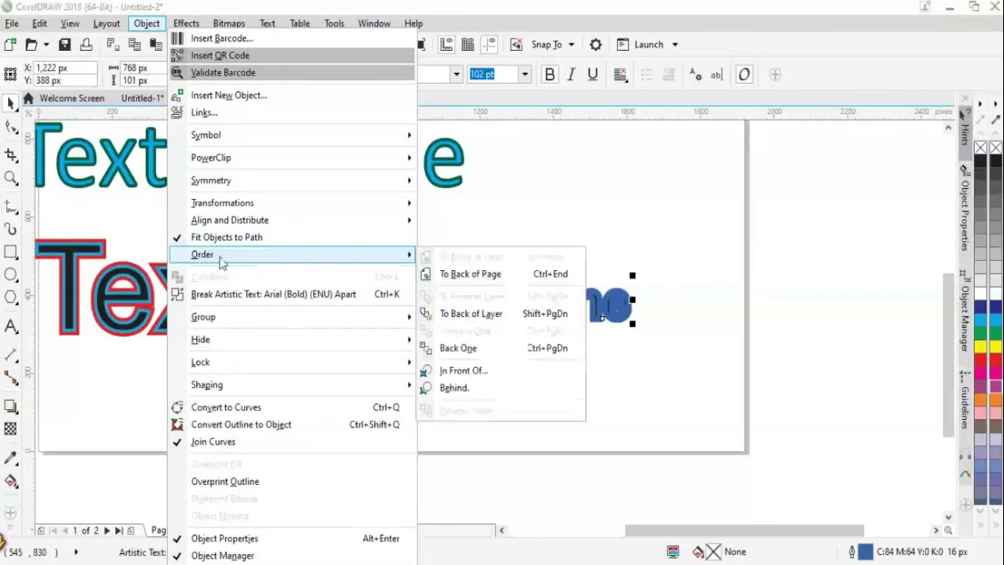
left_click(486, 273)
left_click(642, 357)
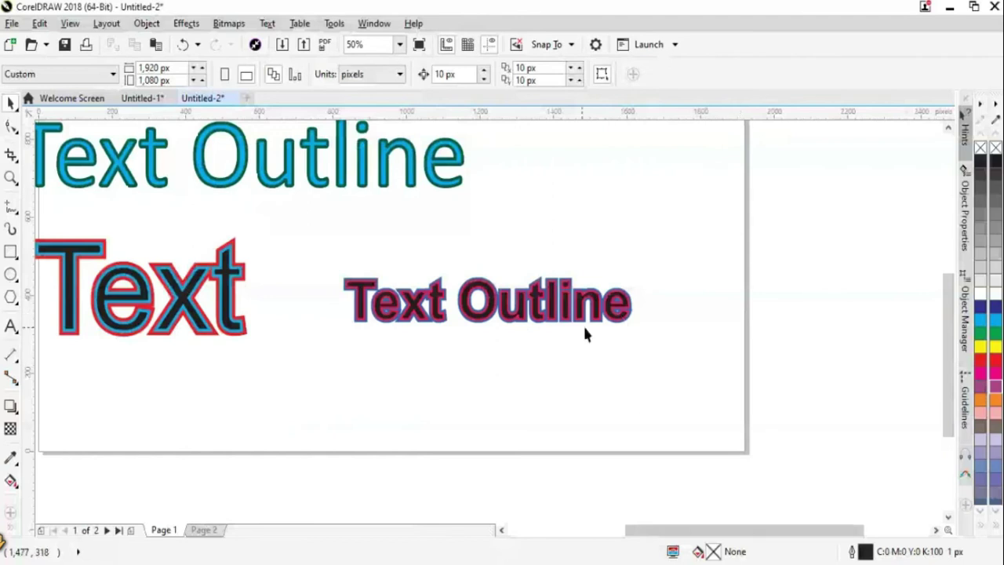
left_click(632, 309)
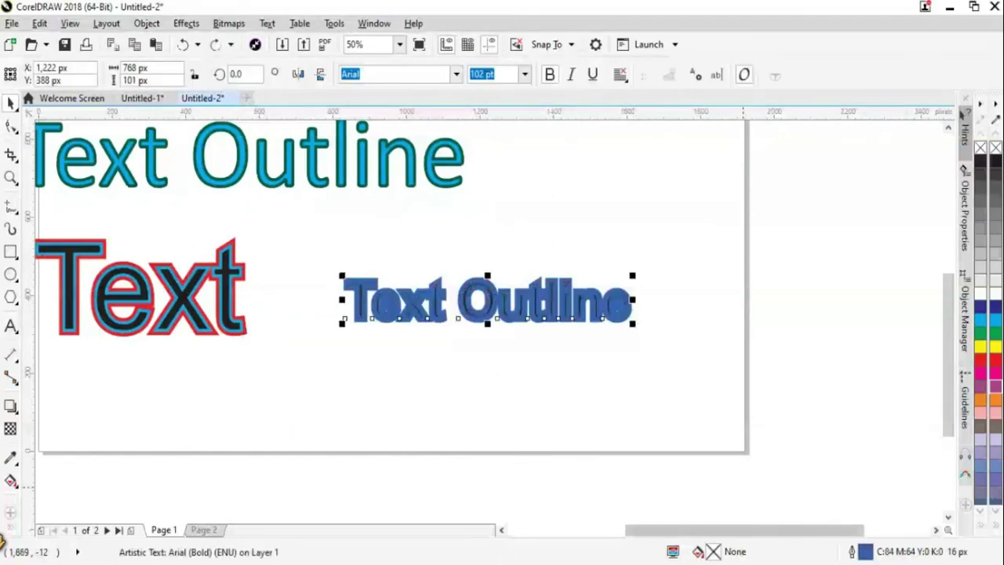
- Change the selected copy's outline colour to green
double_click(865, 551)
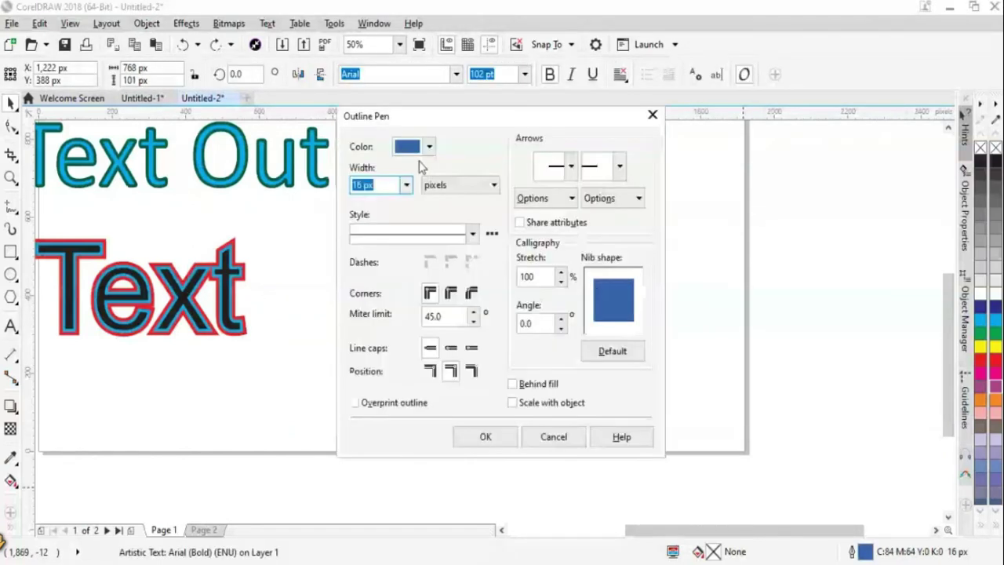
left_click(428, 147)
left_click_drag(496, 259, 496, 232)
left_click(496, 268)
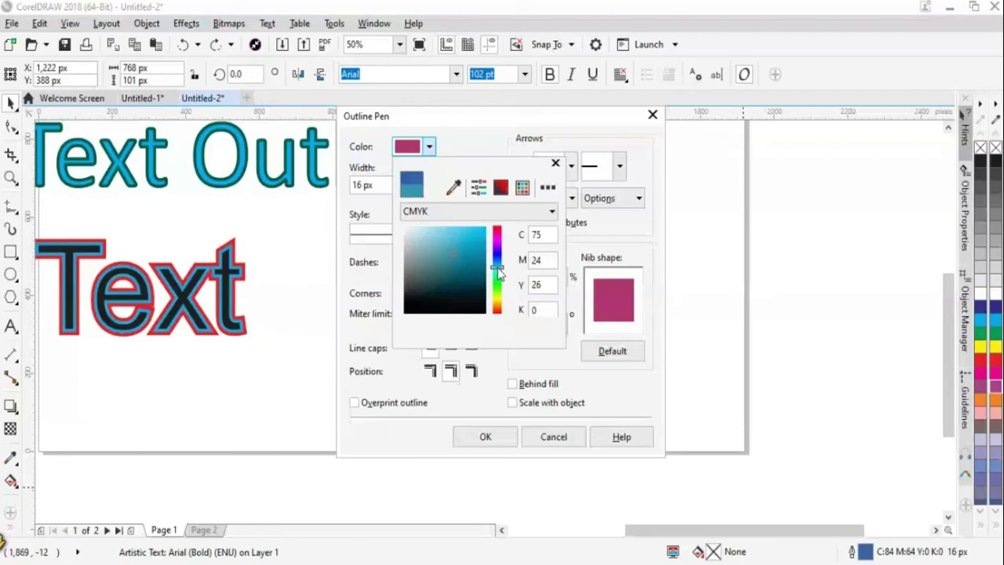
left_click(496, 282)
left_click(640, 389)
key("Return")
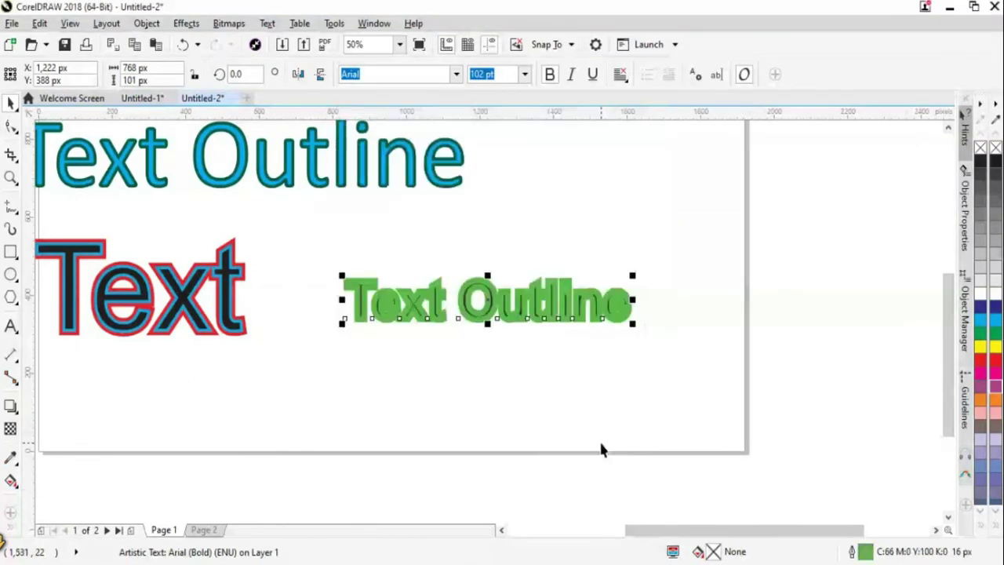
- Send the green copy to the back of the page and start a new blank document
left_click(146, 23)
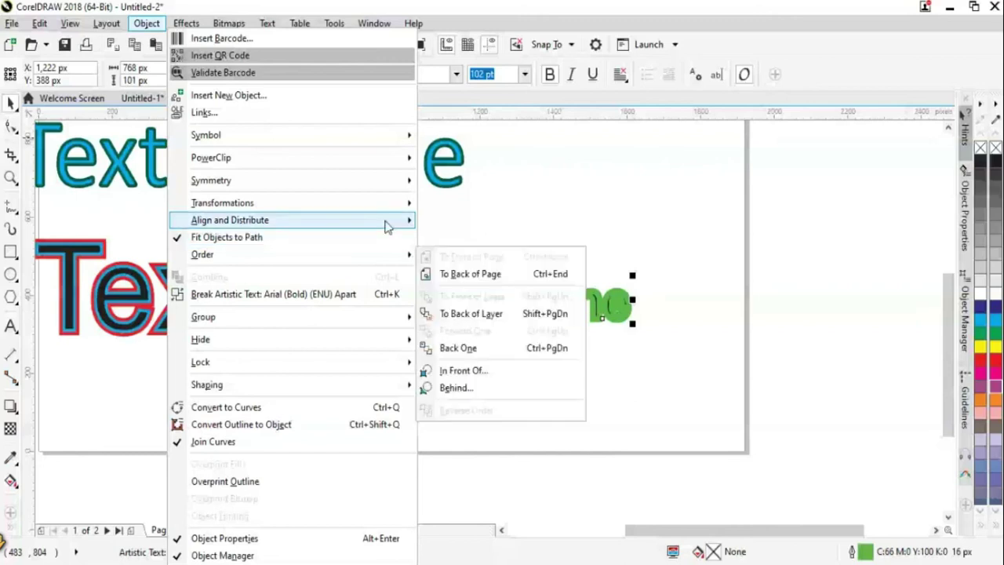
mouse_move(398, 255)
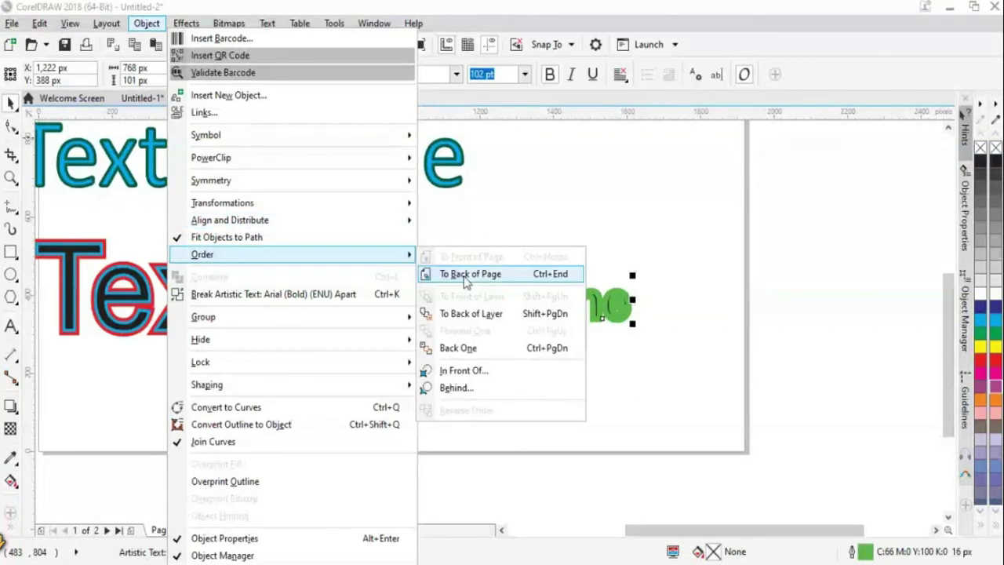
left_click(455, 273)
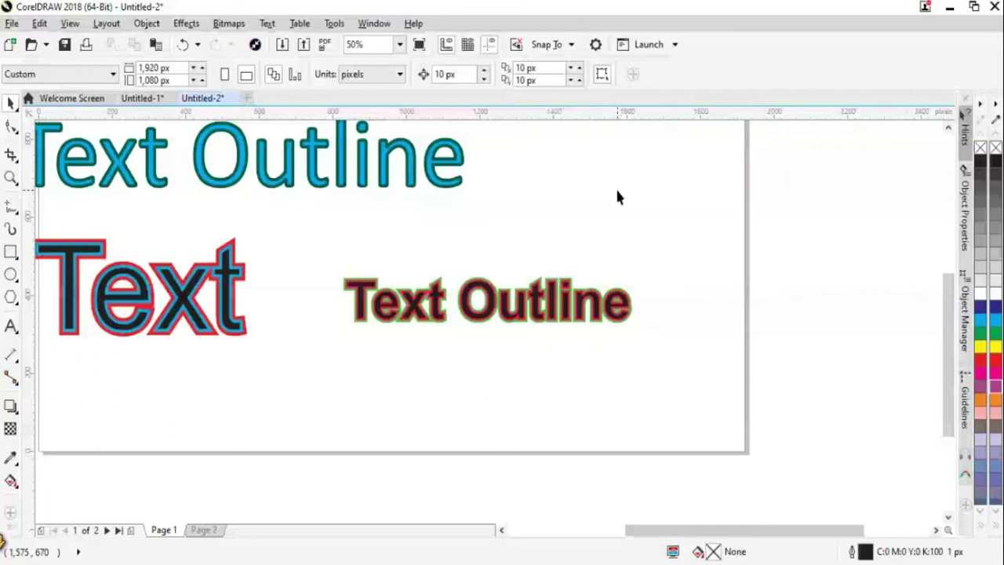
key("ctrl+n")
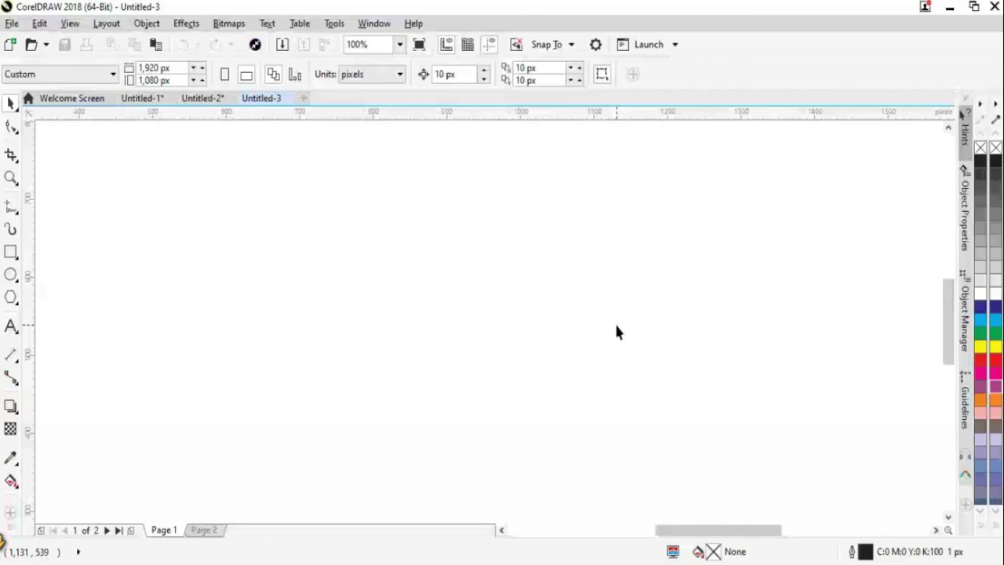
- Zoom out on the blank Untitled-3 document, then switch back to the Untitled-2 drawing
scroll(616, 331, "down", 3)
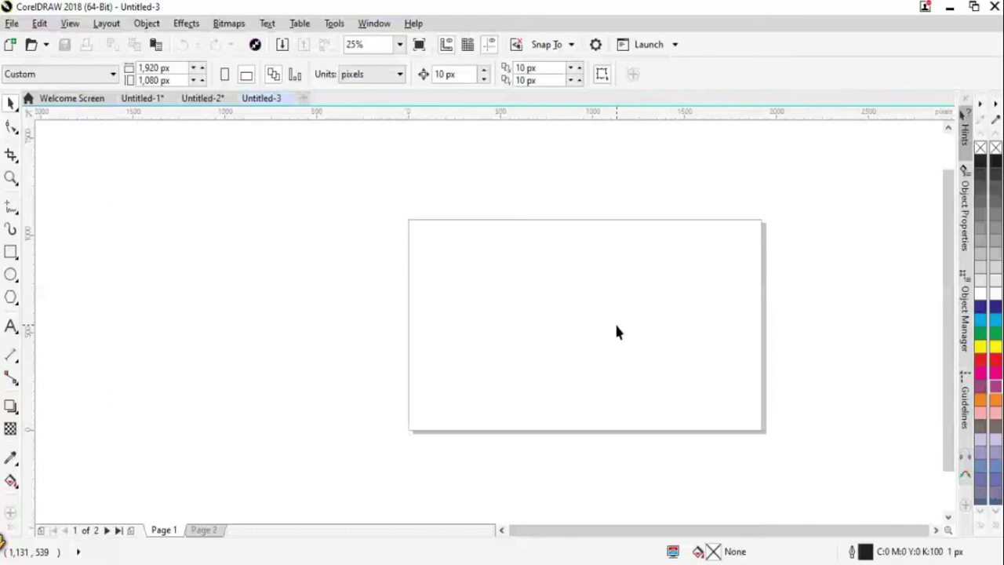
left_click(210, 99)
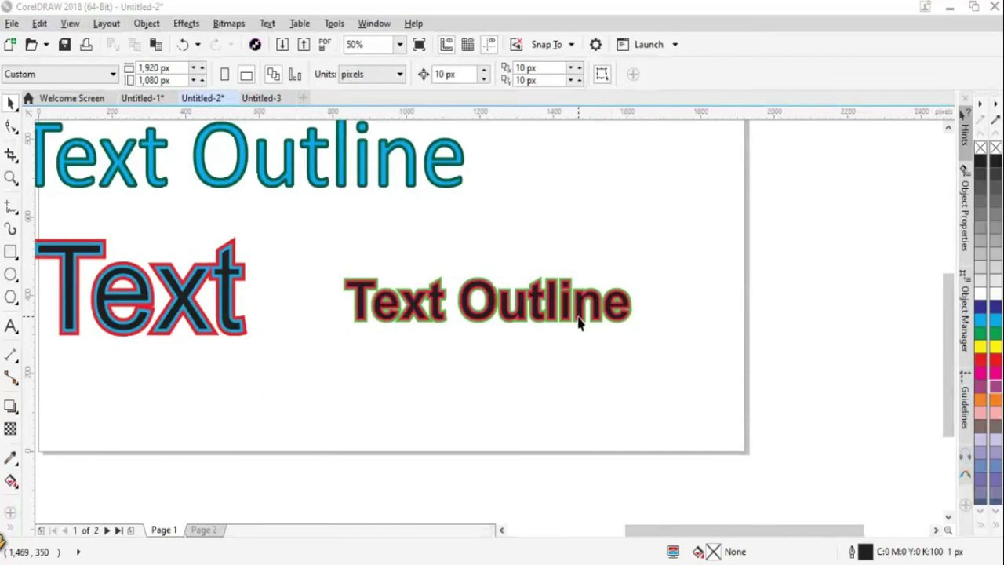
left_click(578, 317)
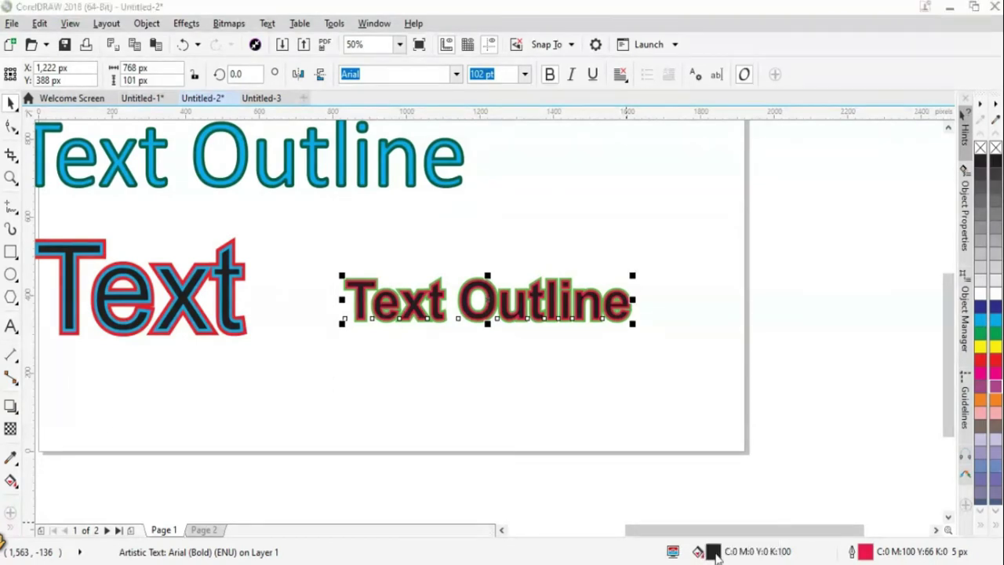
double_click(716, 553)
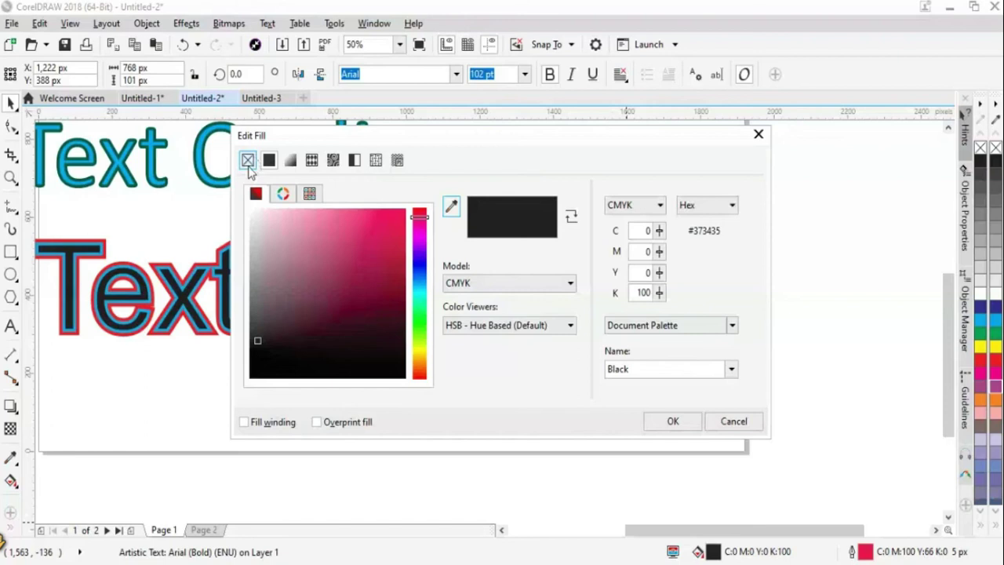
left_click(248, 163)
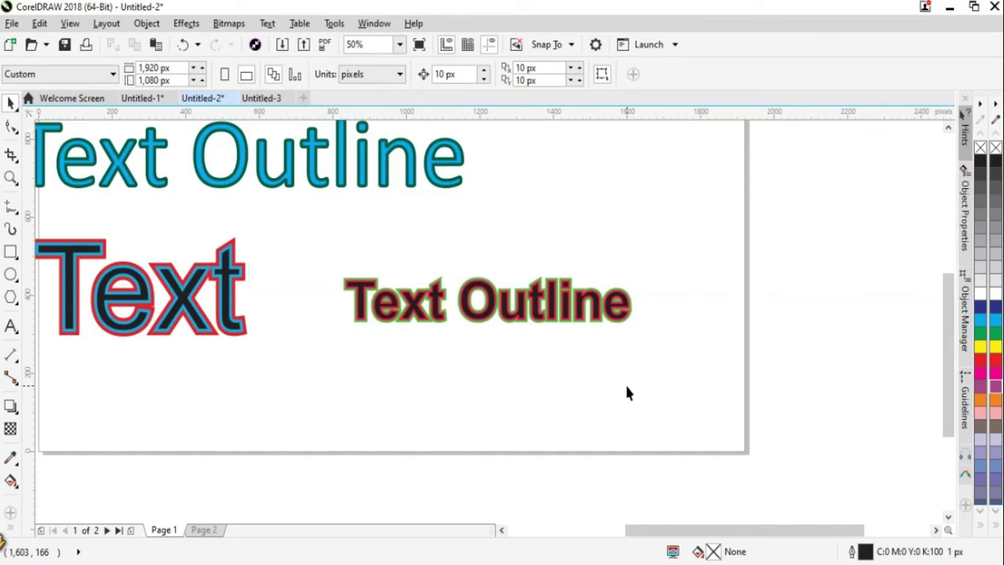
key("Tab")
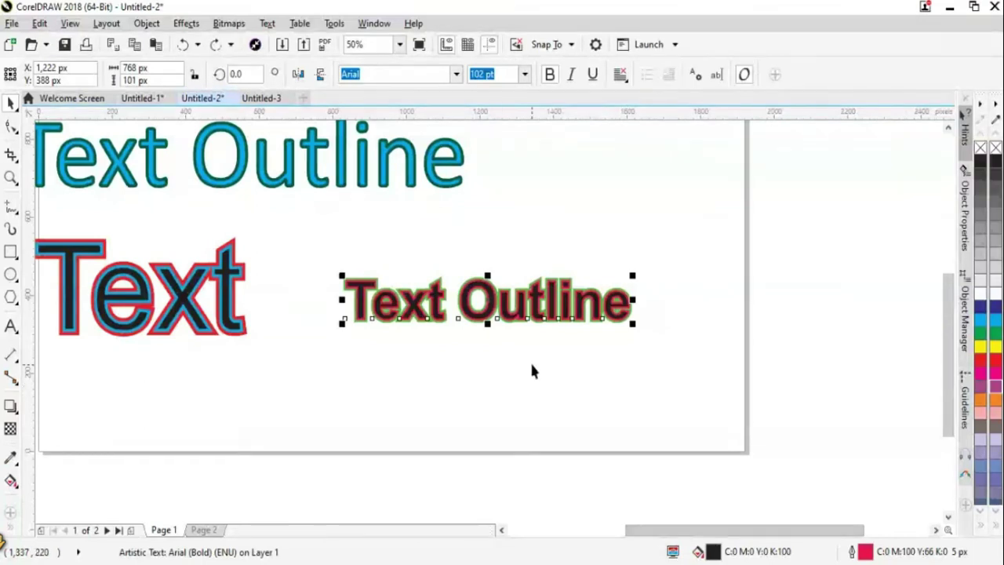
- Drag the dark red Text Outline below the green copy, try No Fill, then undo it
left_click_drag(522, 306, 517, 392)
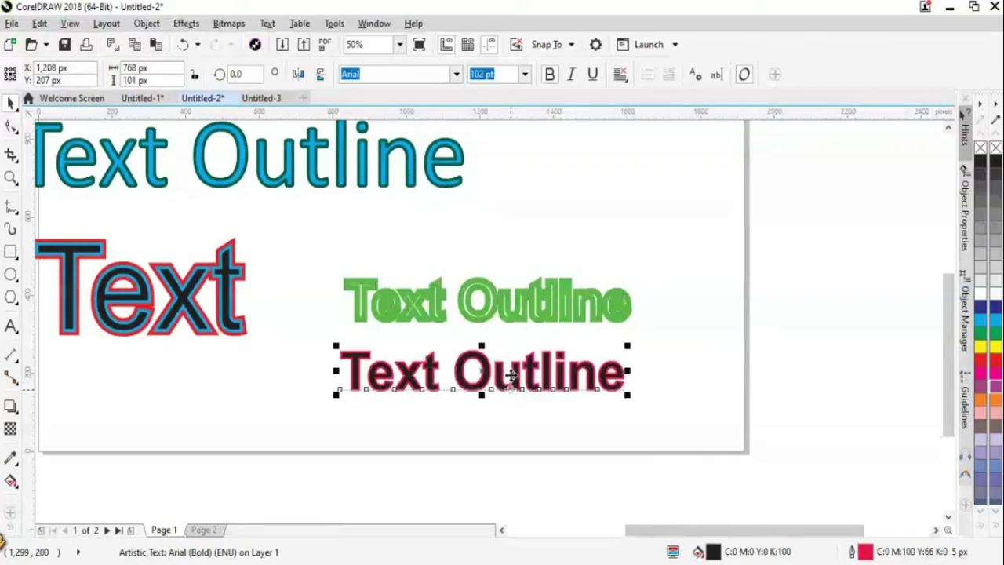
double_click(711, 552)
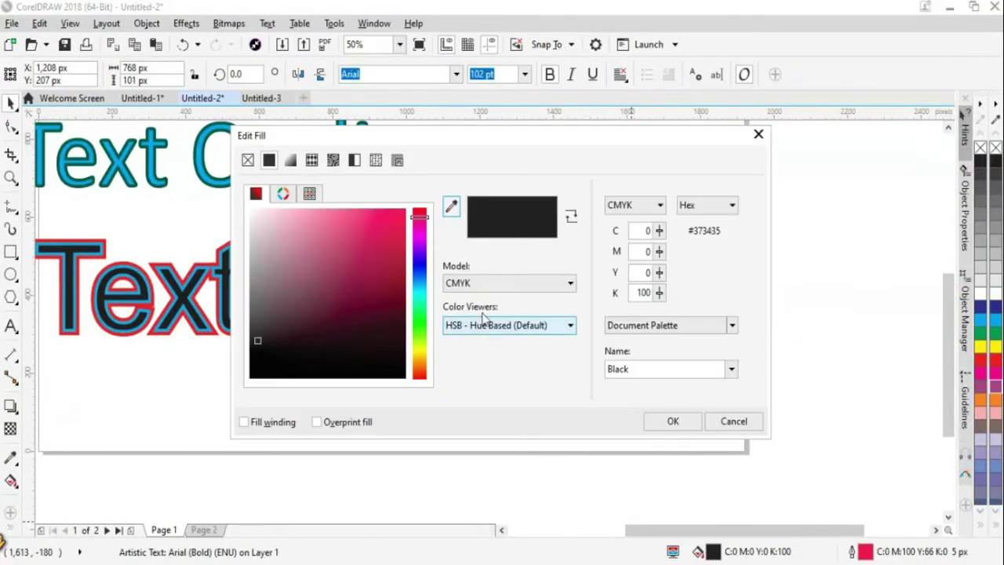
left_click(248, 160)
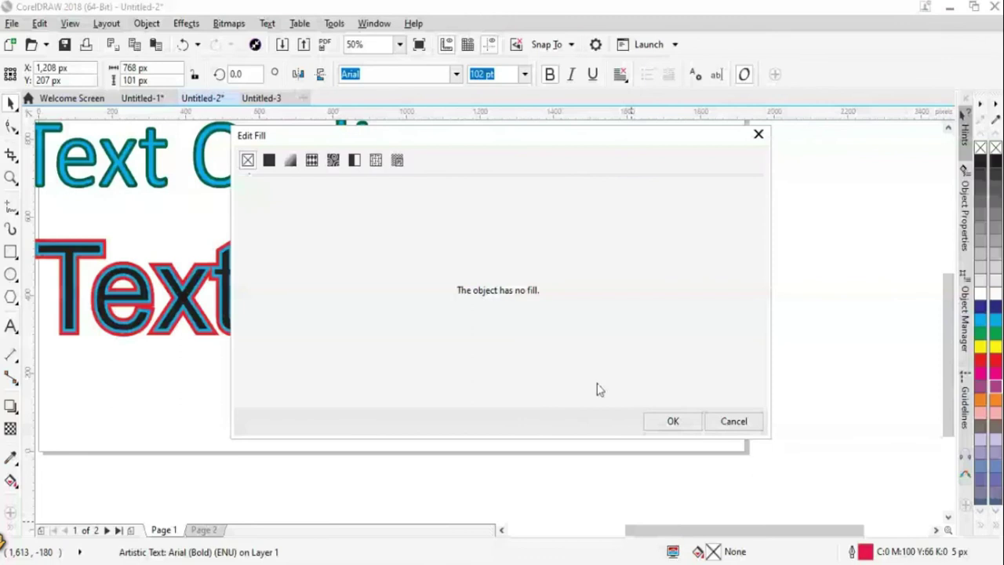
left_click(673, 423)
left_click(676, 429)
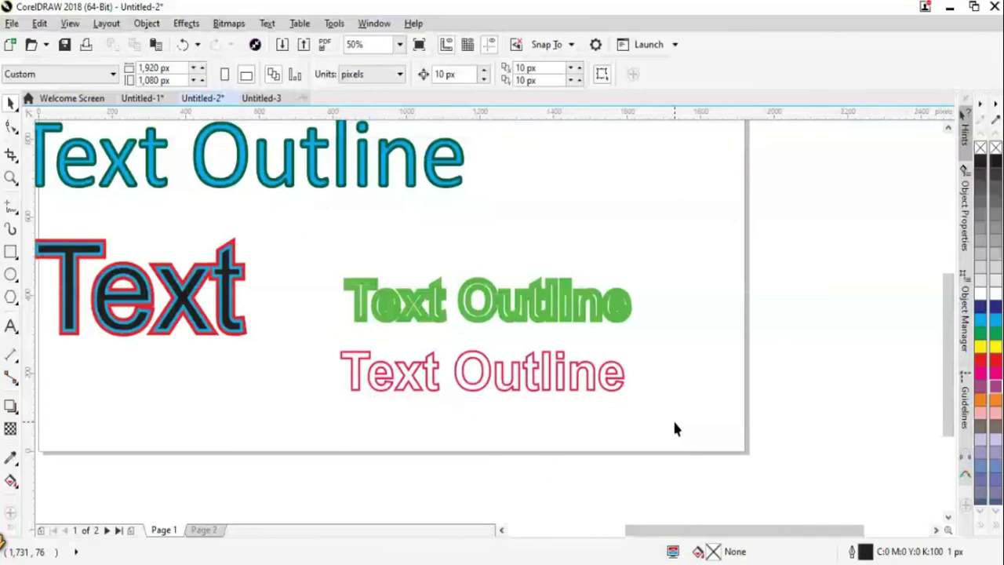
key("ctrl+z")
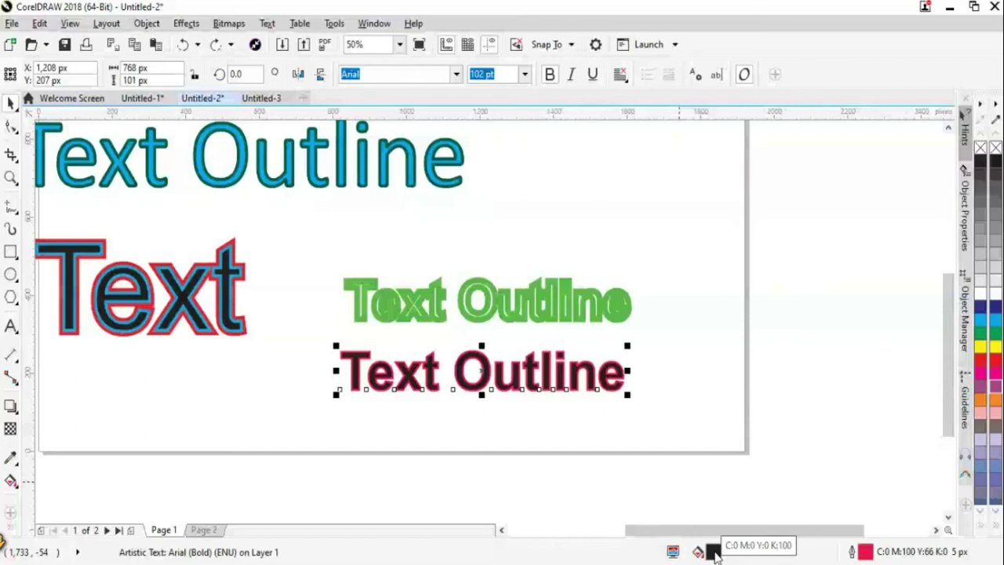
- Clear the lower Text Outline's dark fill with the no-fill X palette swatch, then reselect it
double_click(712, 551)
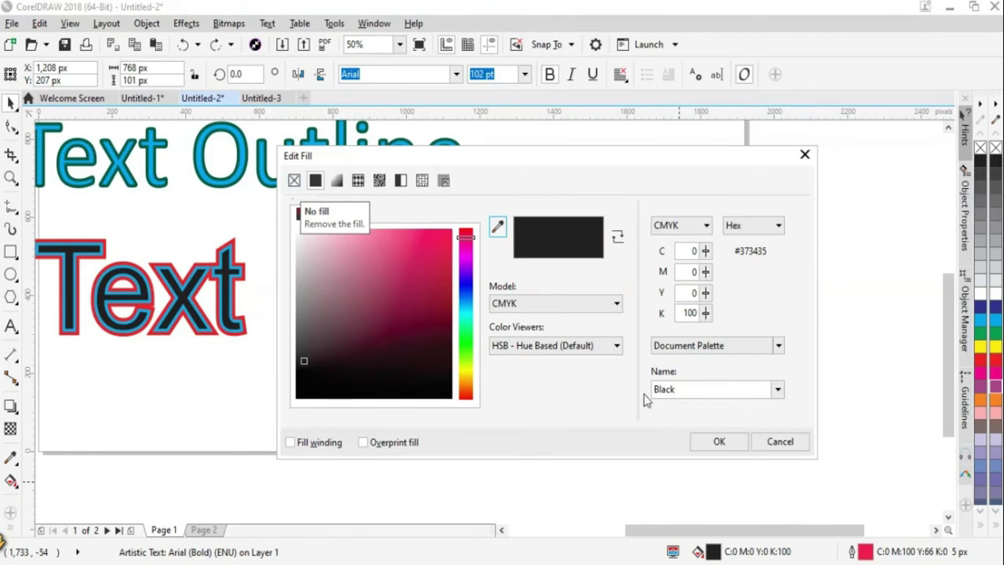
key("Return")
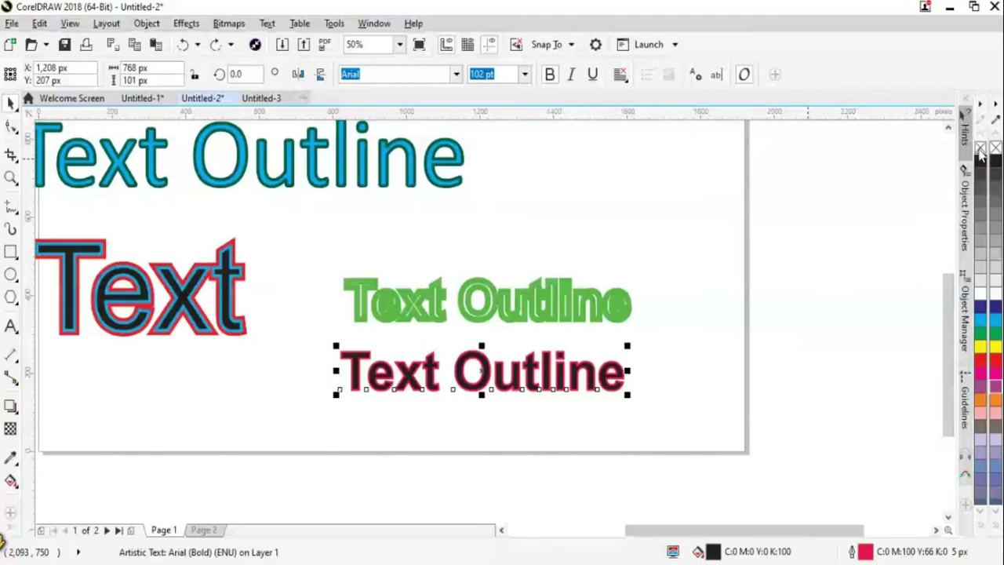
left_click(980, 148)
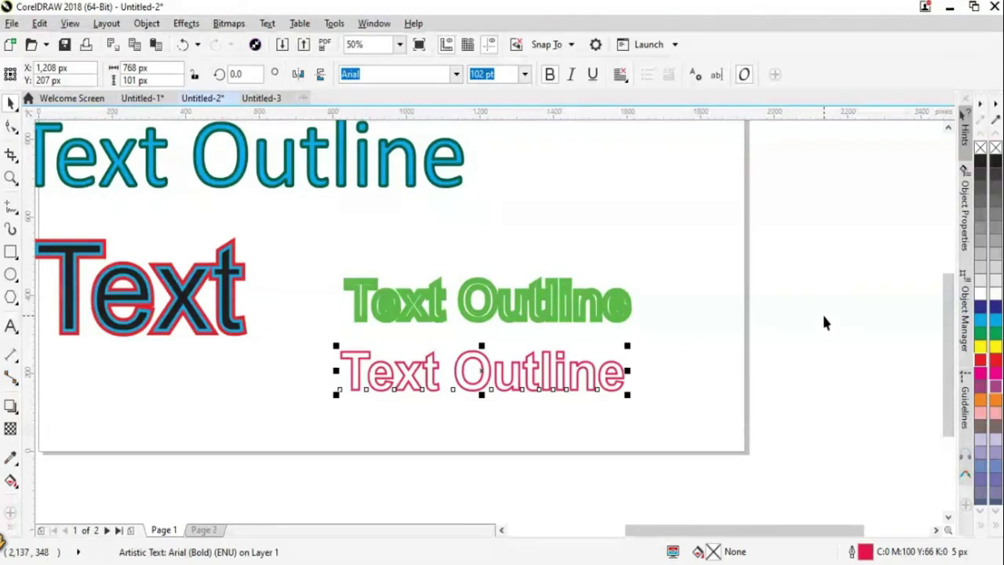
left_click(631, 425)
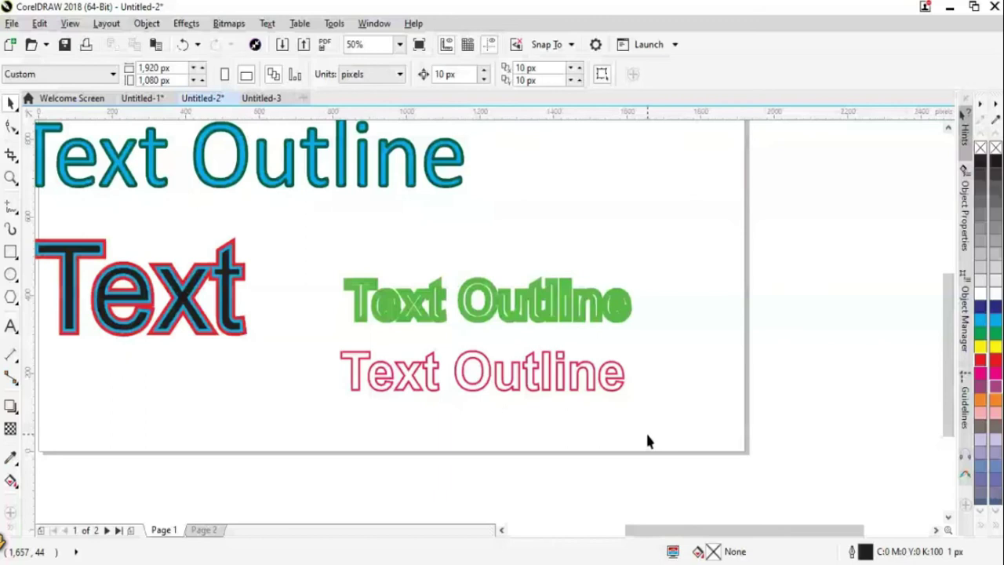
key("Tab")
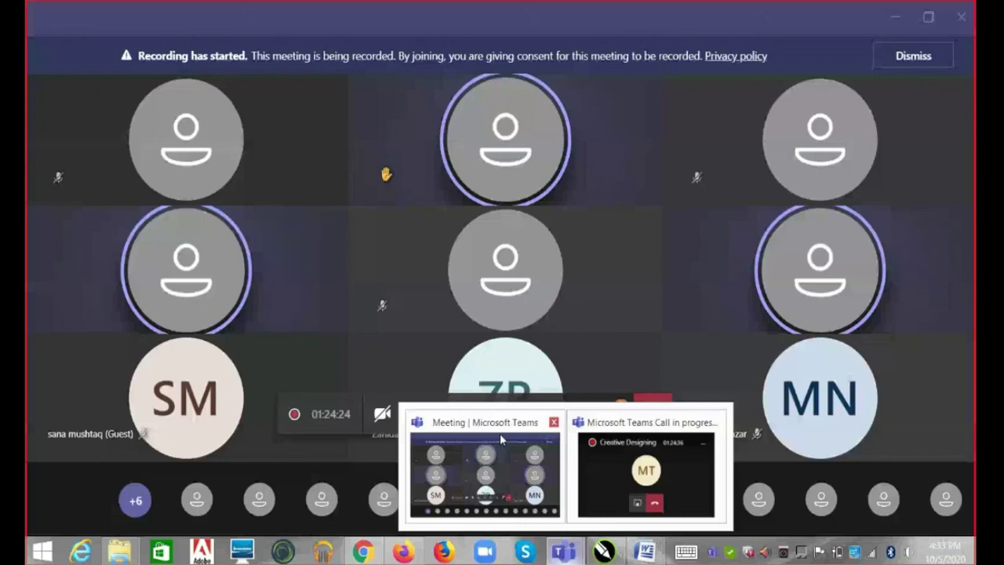
- Stop sharing the screen in the Teams meeting and maximize the CorelDRAW window again
left_click(500, 440)
left_click(458, 414)
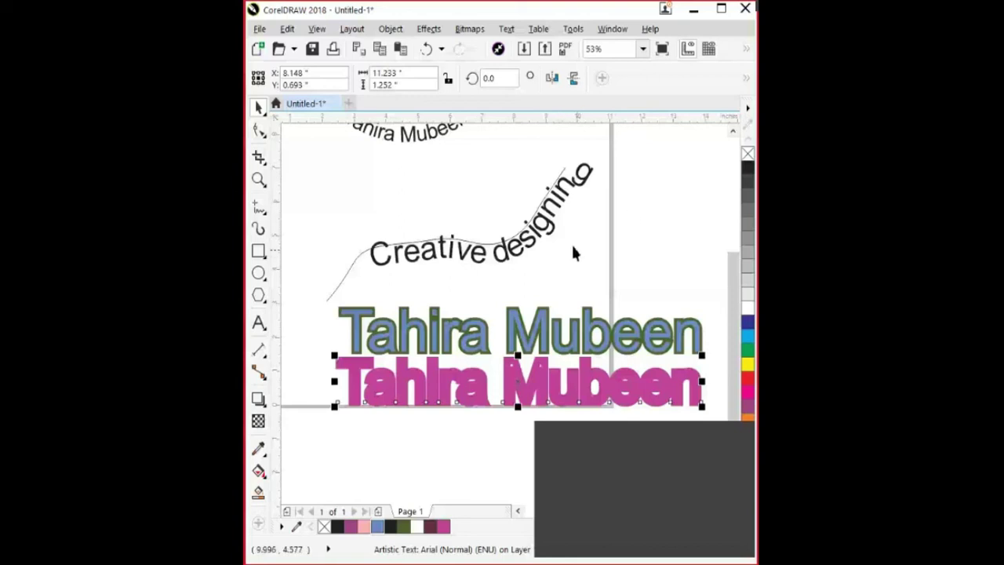
left_click(723, 8)
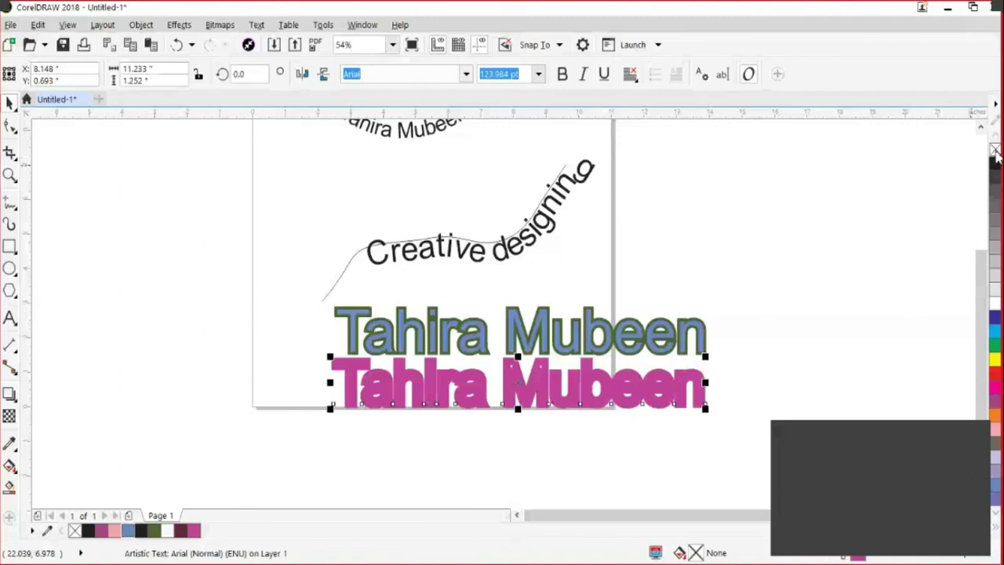
- Delete the pink copy and type the presenter's name as a new Arial text line near the bottom-left
key("Delete")
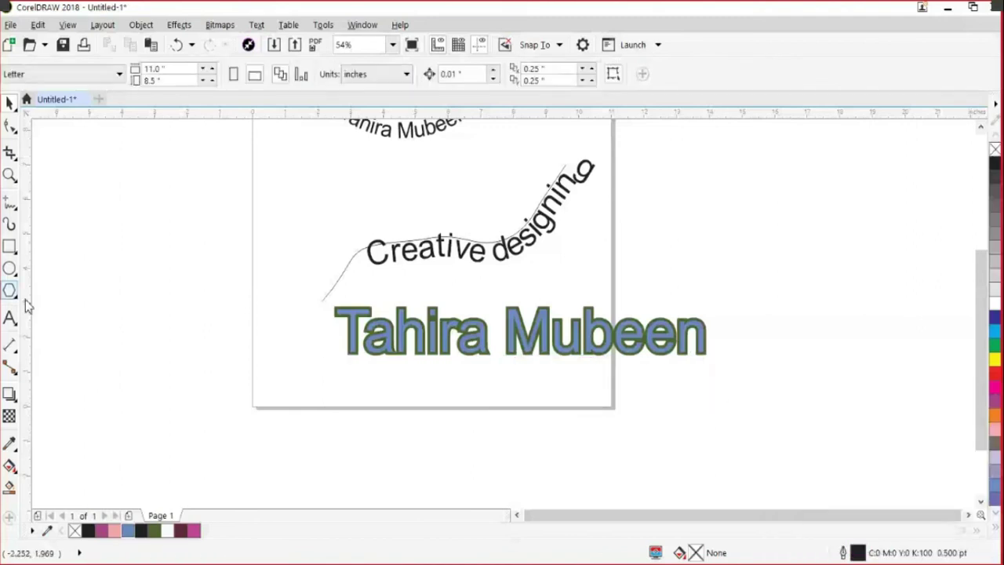
left_click(10, 318)
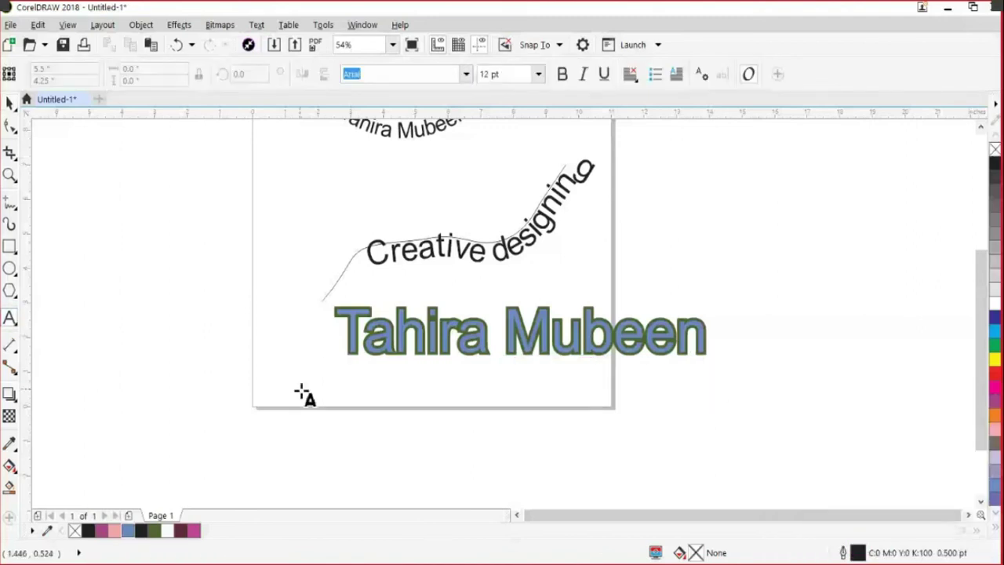
left_click(301, 390)
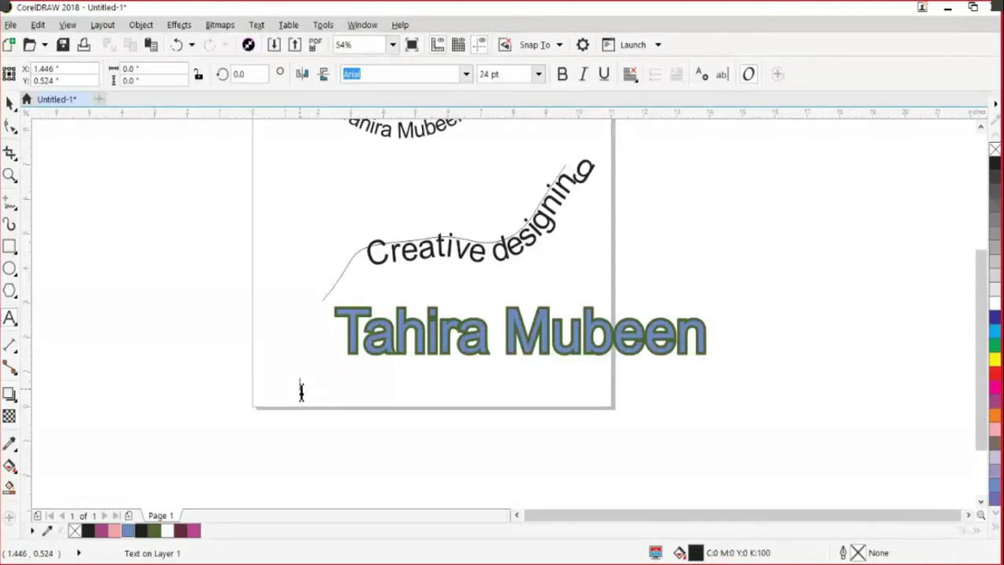
type("Tahira Mubeen")
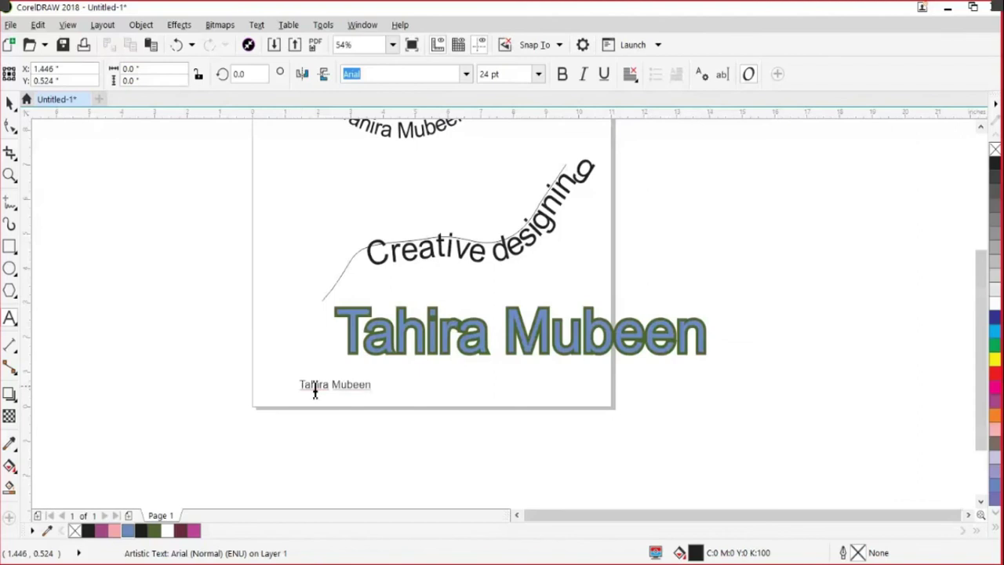
- Scale the new name text up to about 69.8 pt and bring up its outline settings
left_click(313, 391)
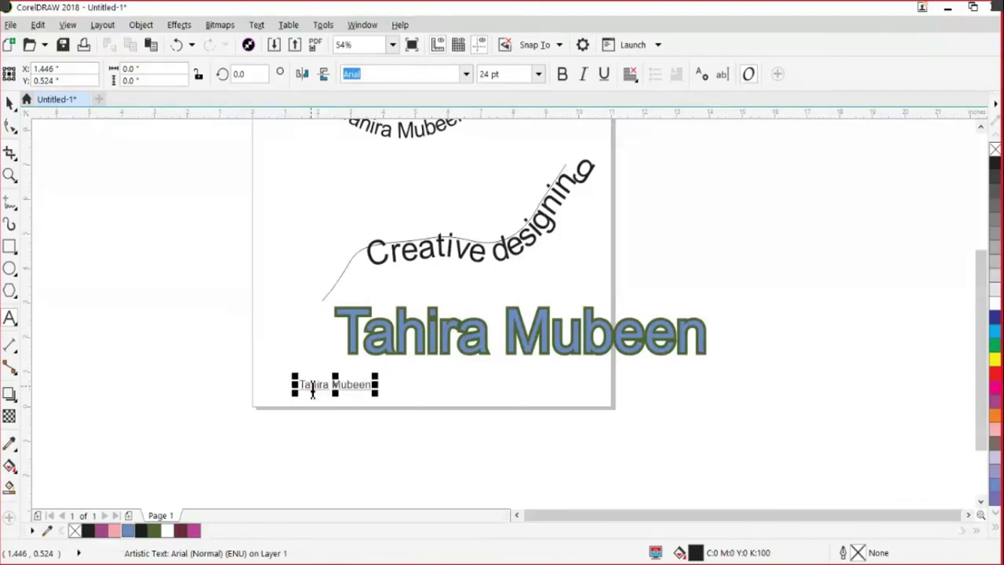
left_click(375, 395)
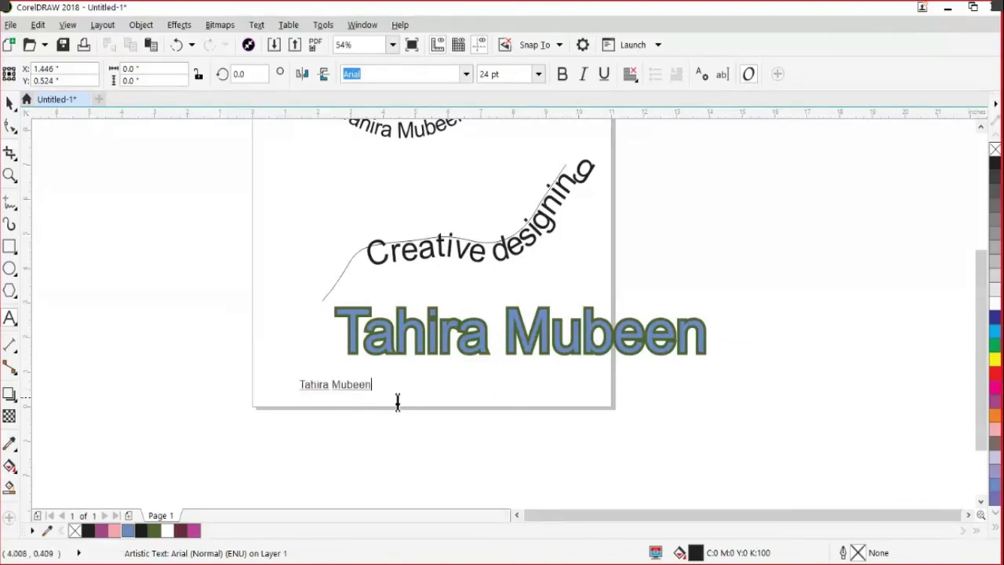
left_click(325, 385)
left_click_drag(294, 394, 230, 412)
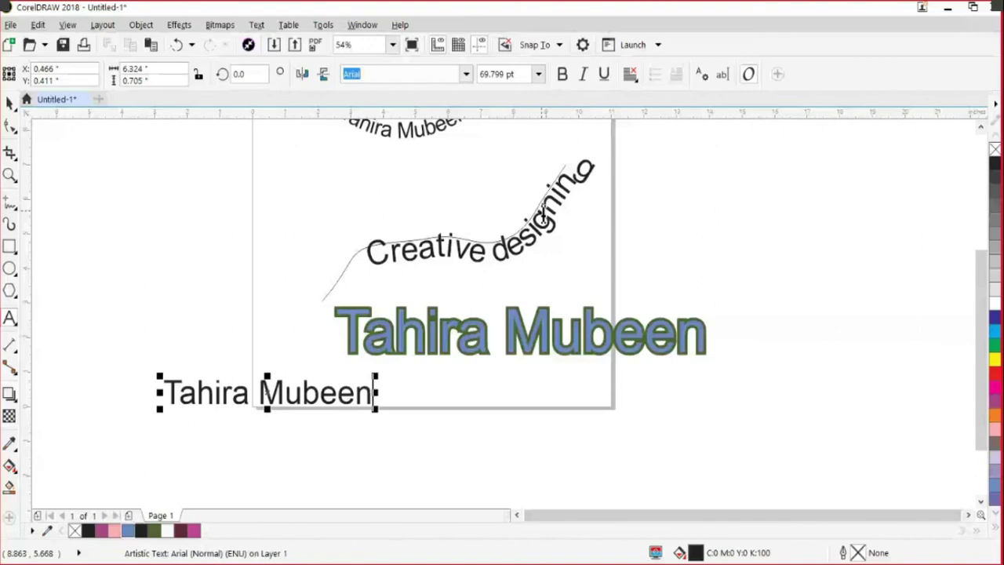
key("F12")
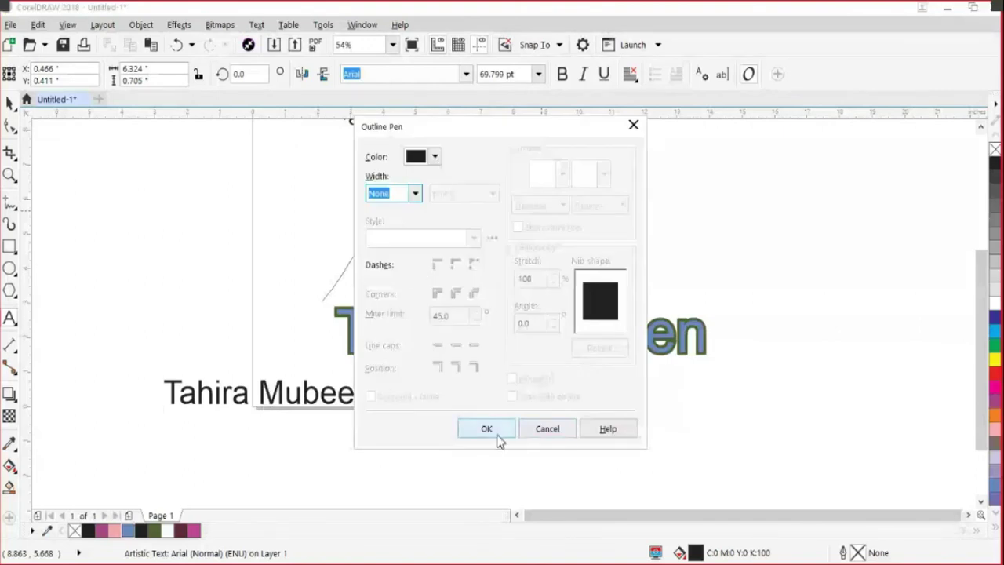
- Close the outline settings unchanged and set the lower text line to 105 pt, keeping it non-bold
left_click(549, 431)
left_click(261, 392)
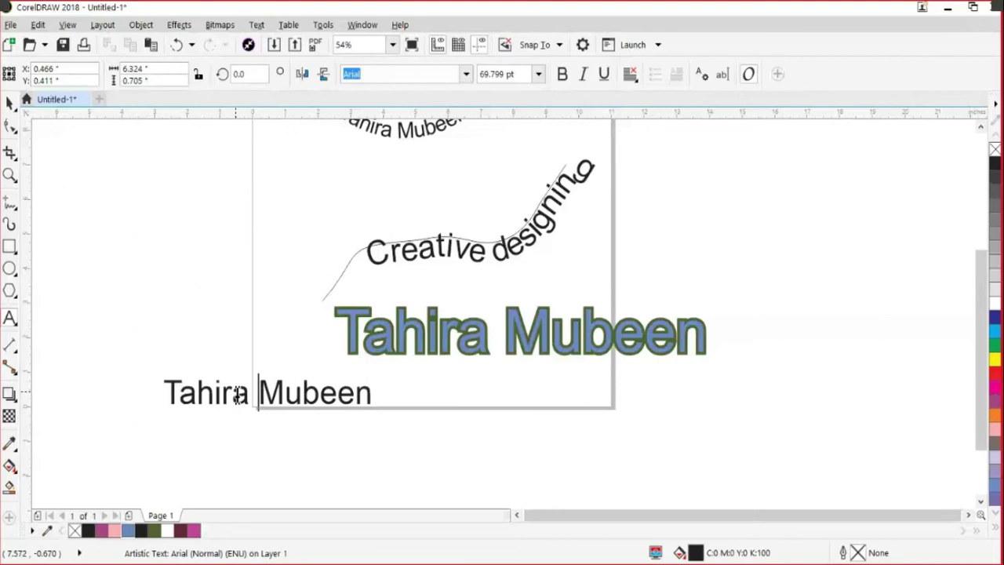
left_click(390, 387)
key("ctrl+b")
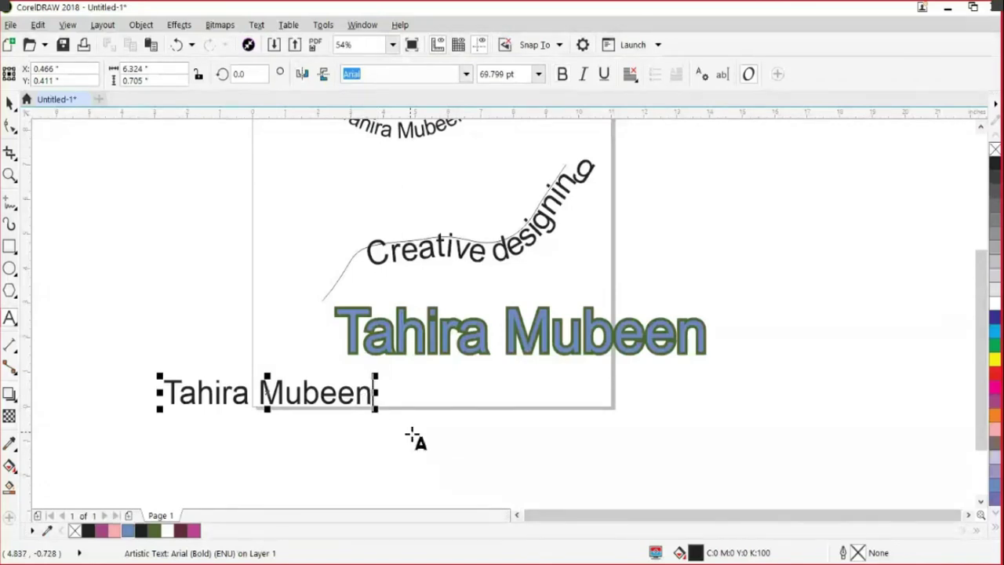
key("ctrl+z")
key("Return")
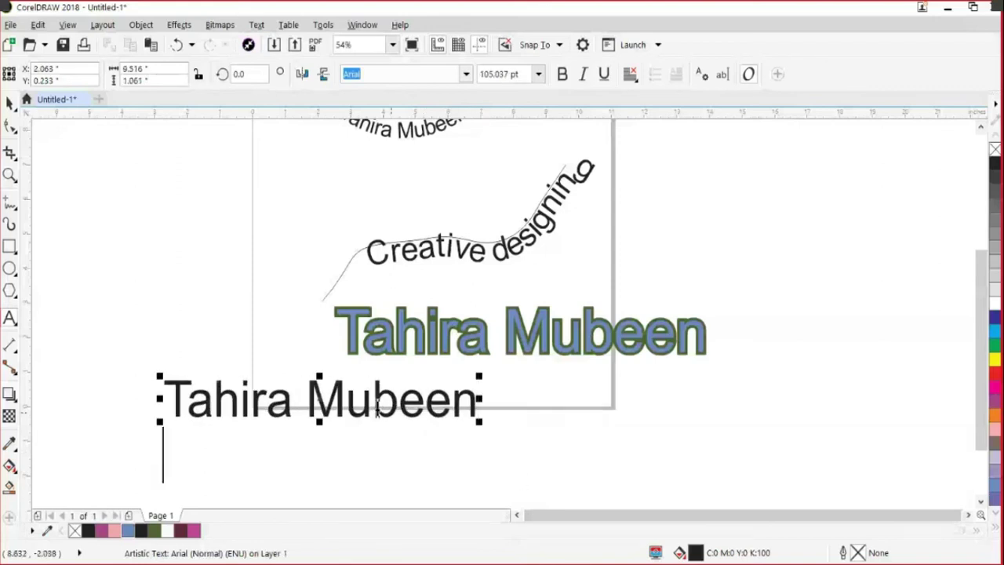
- Enlarge the lower text line to about 134 pt, leaving it with no outline
left_click(397, 401)
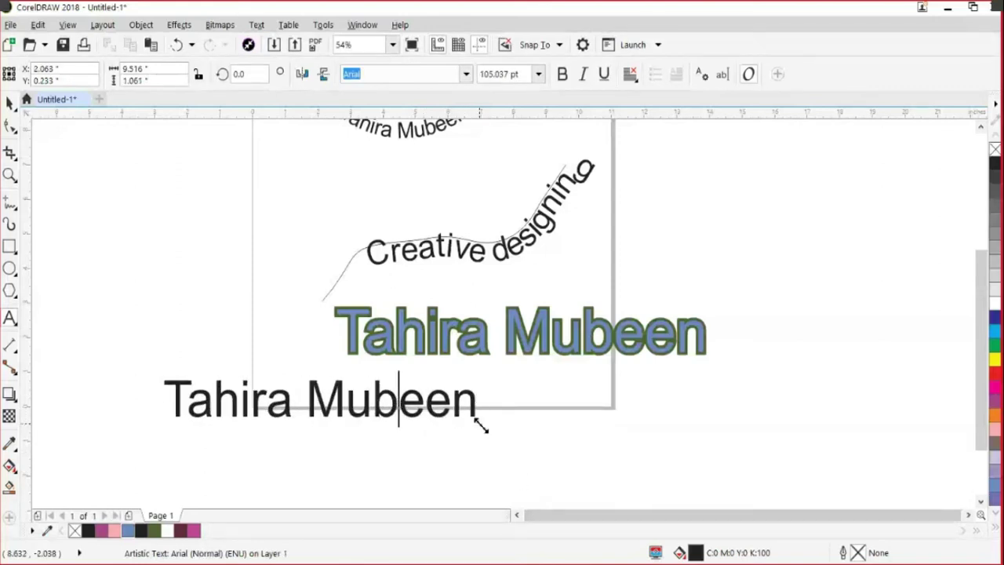
left_click_drag(481, 426, 567, 433)
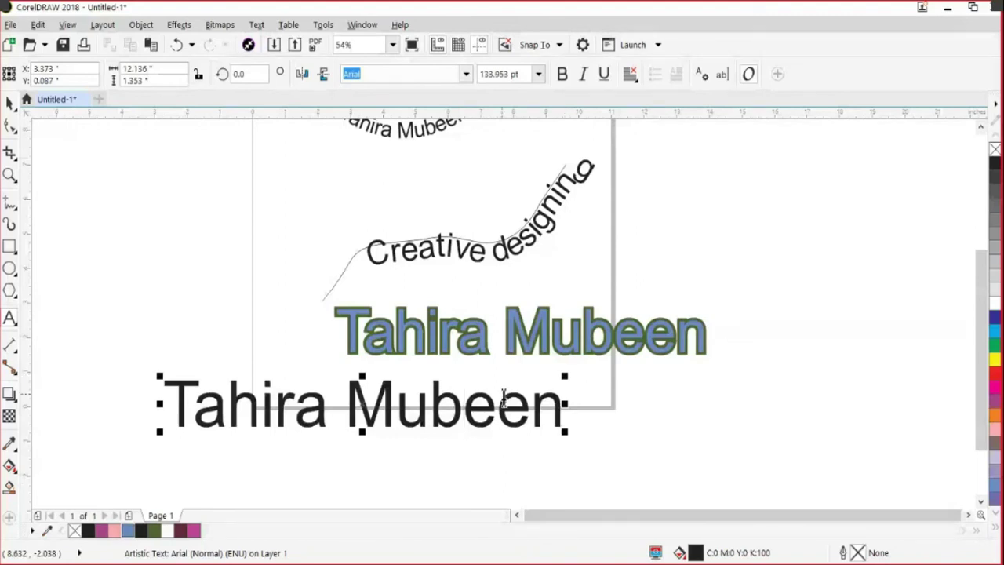
key("F12")
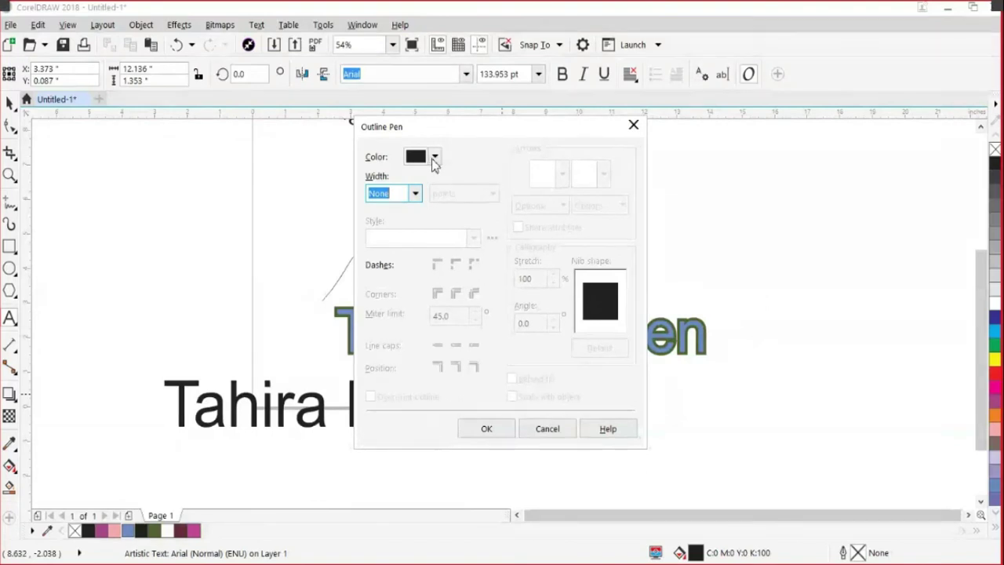
left_click(530, 429)
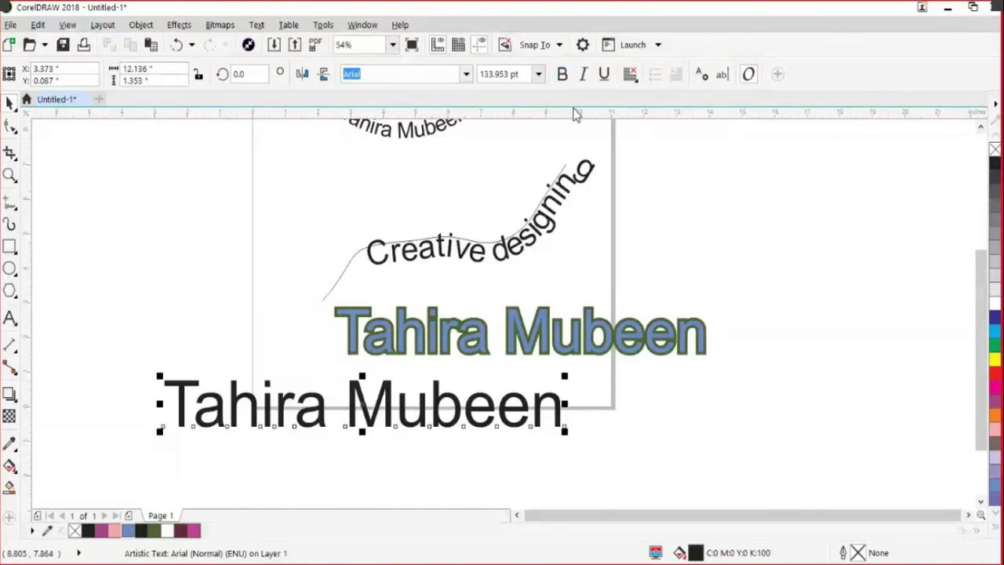
key("F12")
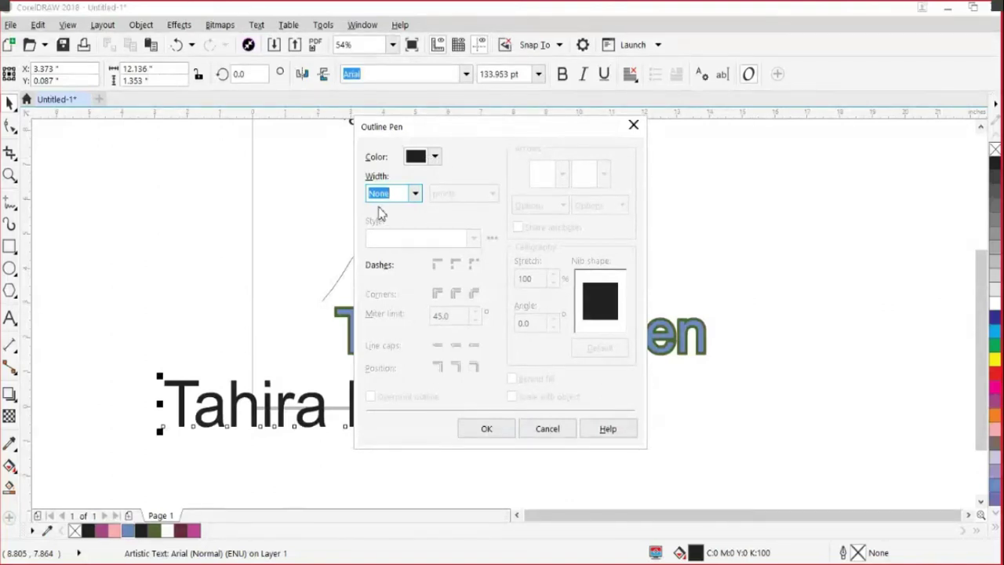
left_click(414, 193)
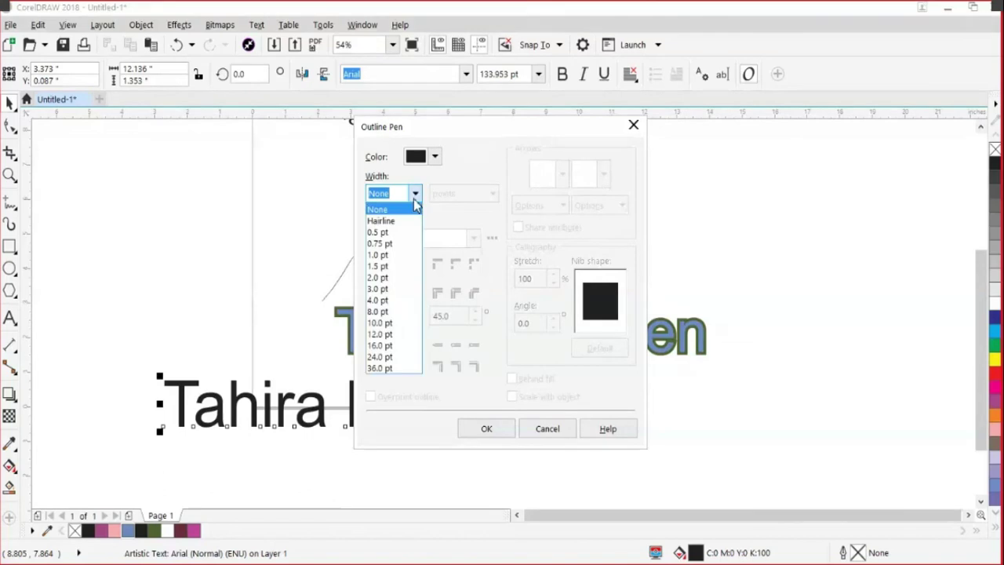
left_click(387, 323)
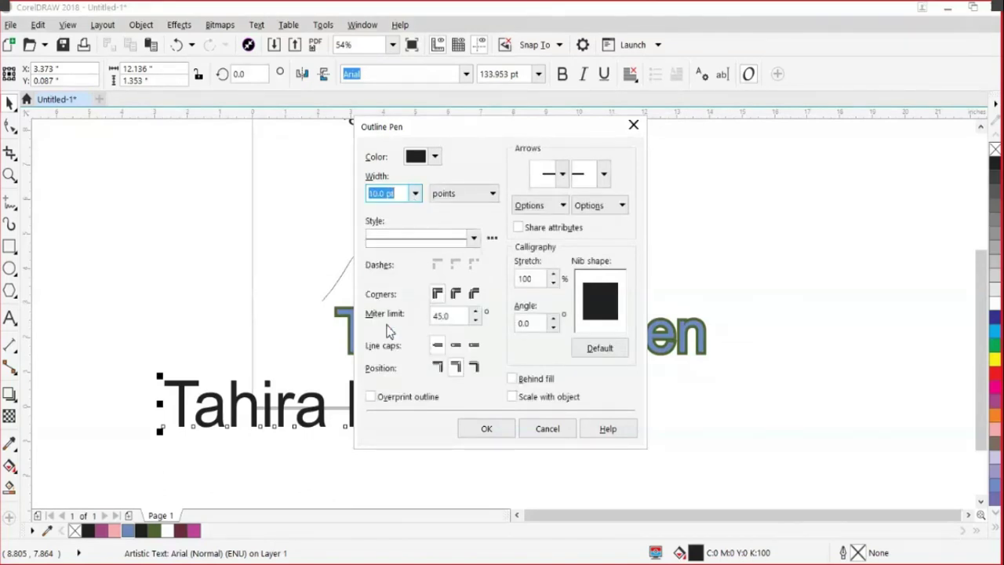
left_click(435, 157)
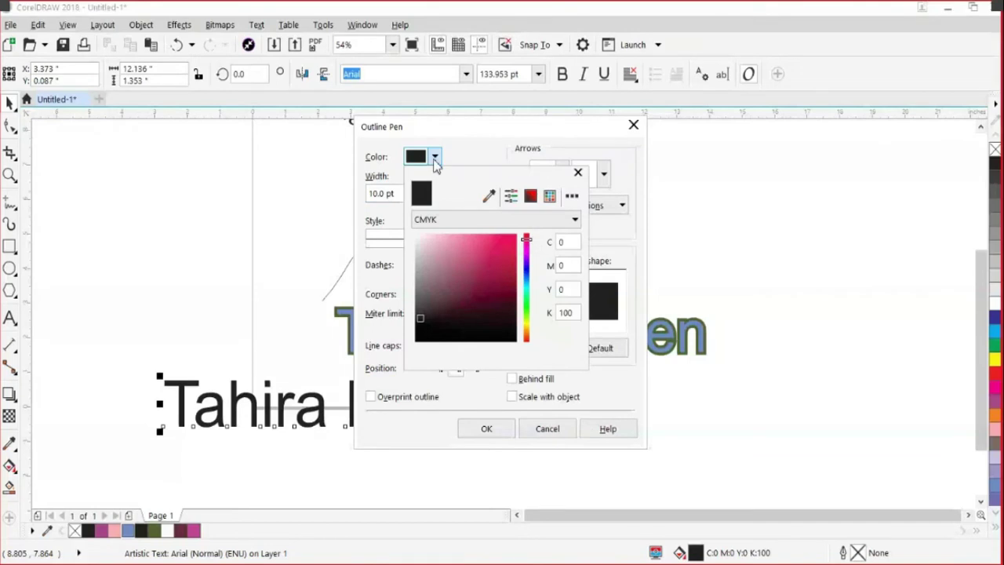
left_click(498, 249)
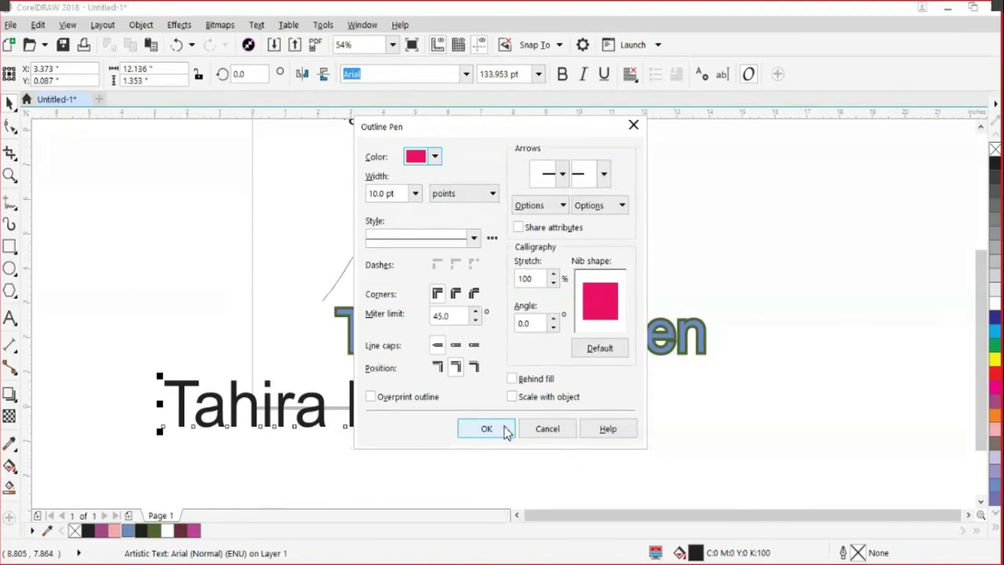
left_click(486, 429)
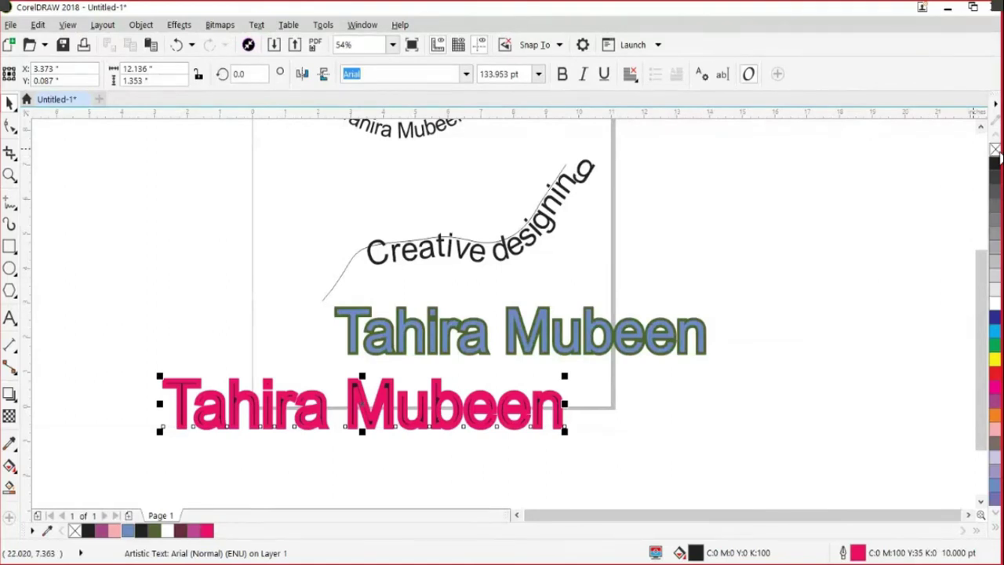
left_click(996, 150)
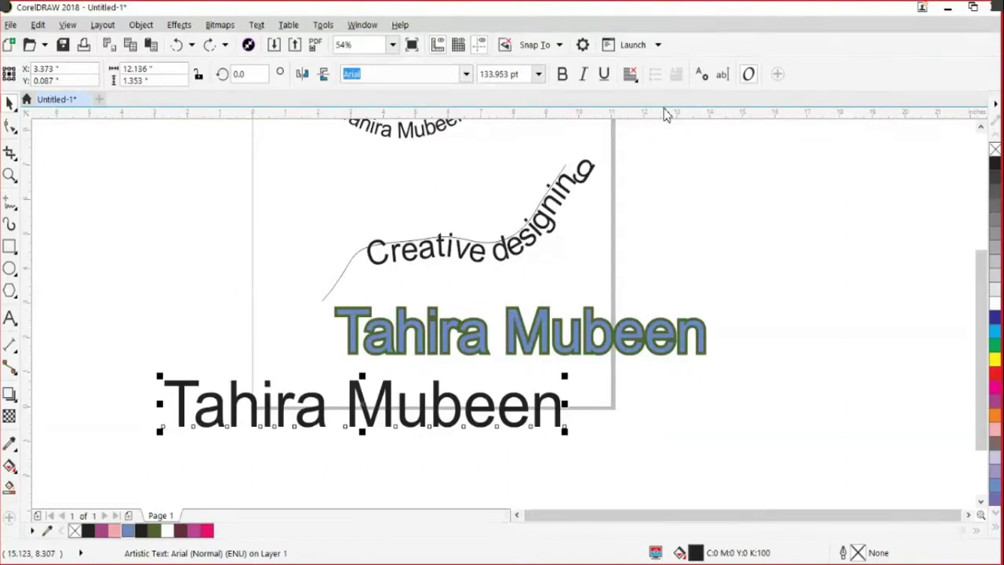
- Give the lower text line a 17 px outline
key("F12")
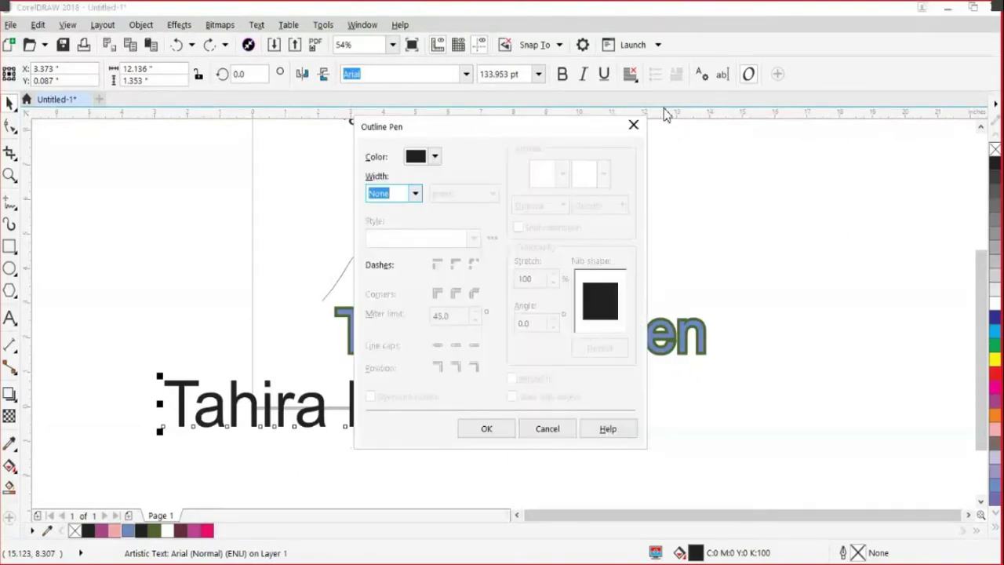
left_click(415, 194)
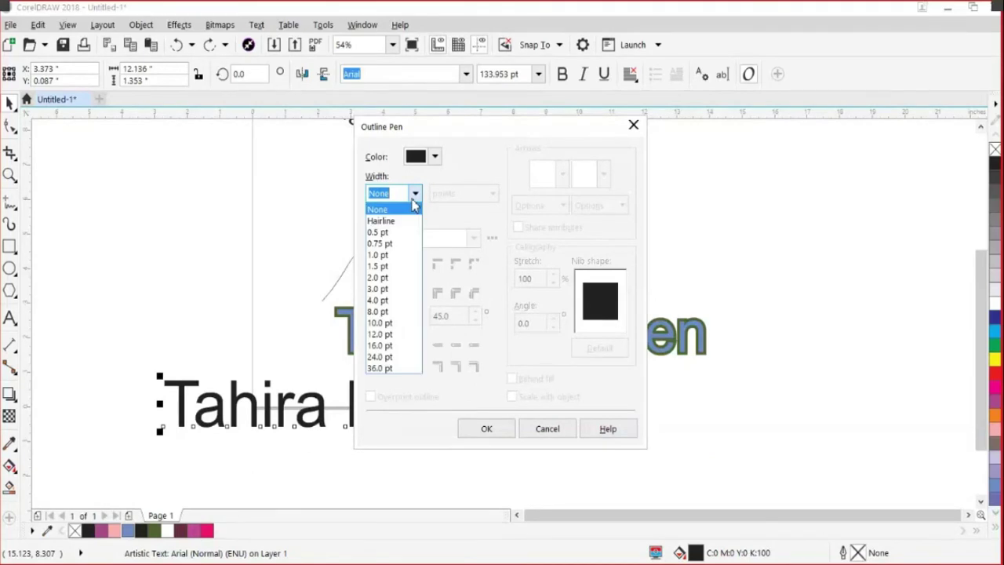
left_click(396, 299)
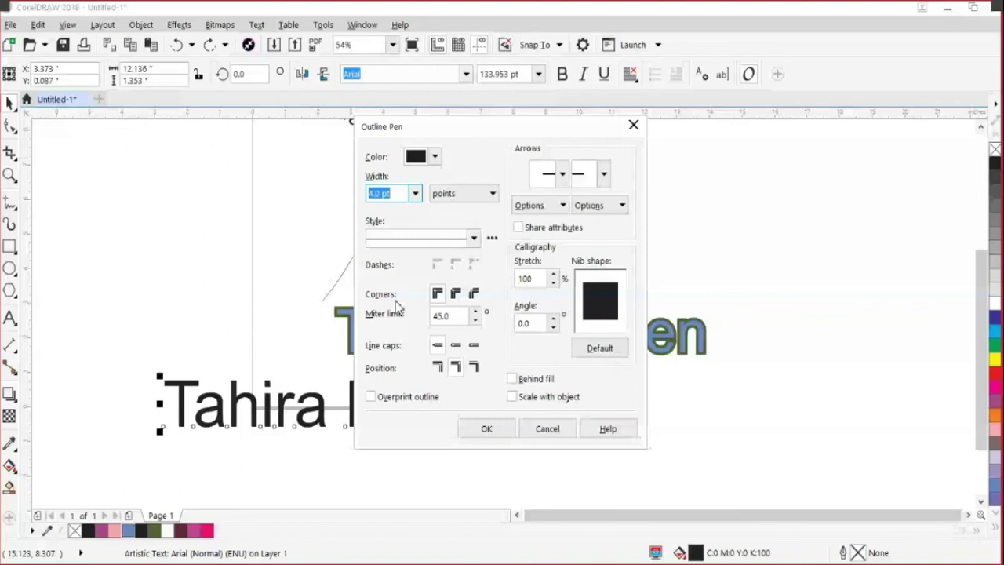
type("17 px")
key("Tab")
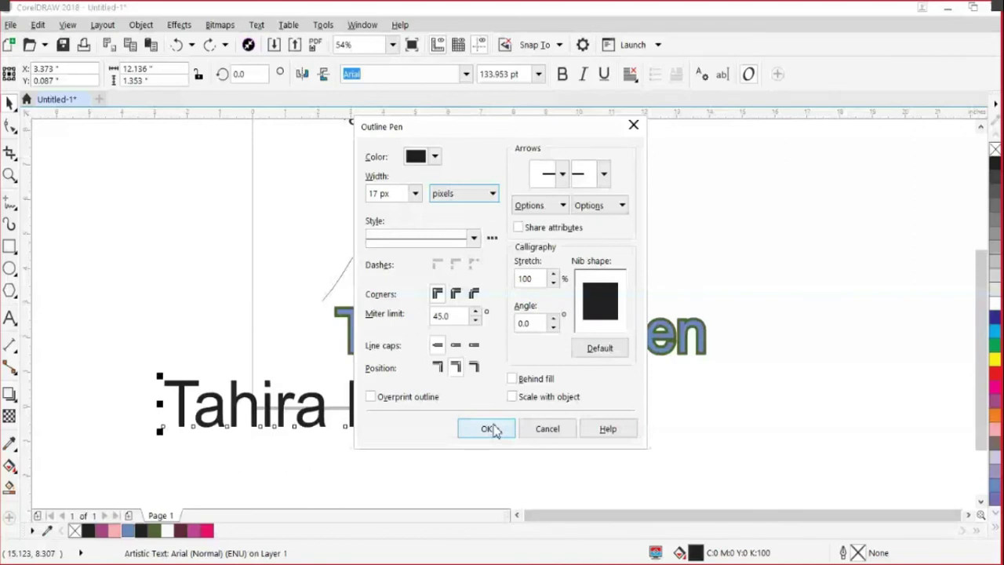
left_click(488, 429)
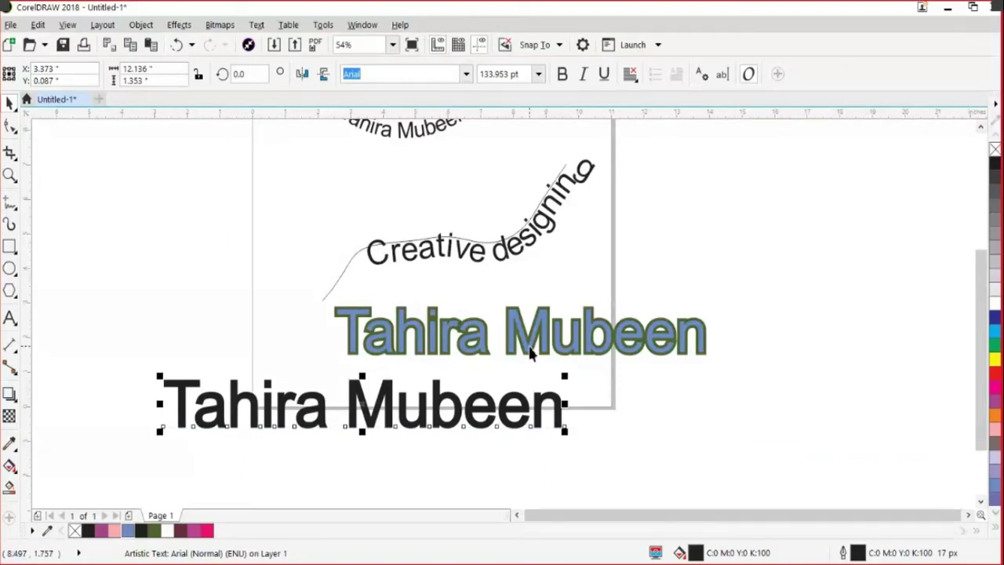
- Colour the outline pink-red (C13 M100 Y49 K2) and remove the text's fill
key("F12")
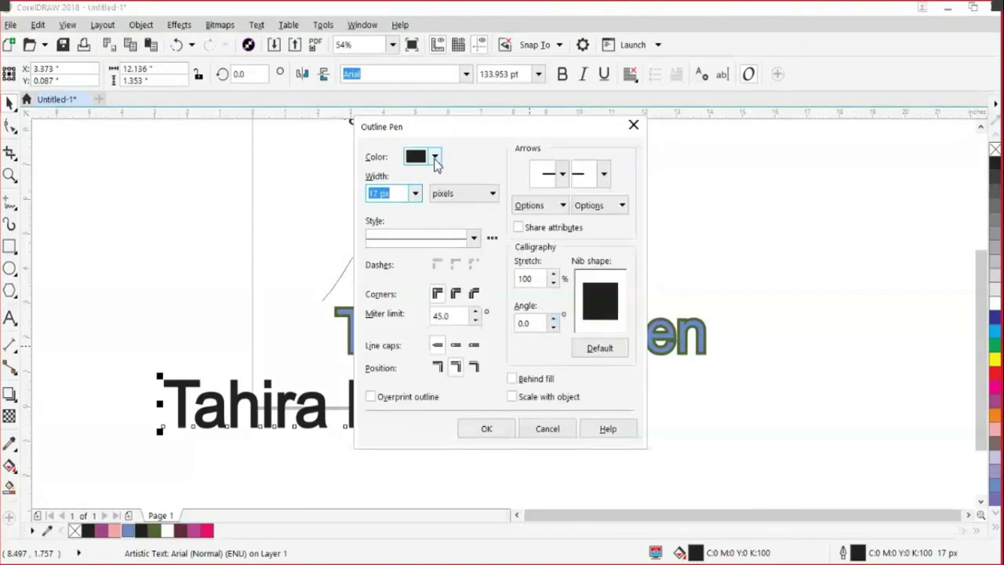
left_click(434, 157)
left_click(496, 253)
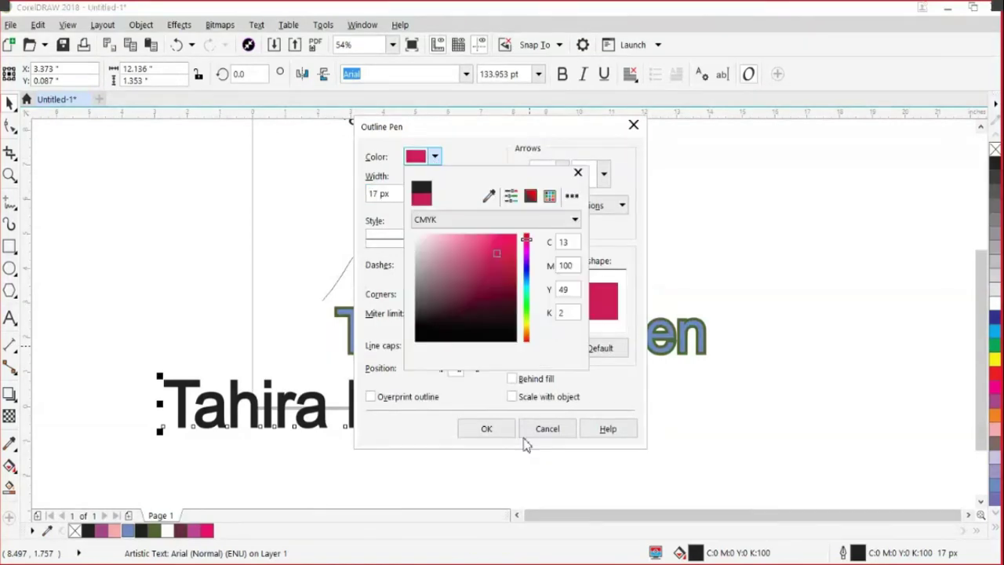
left_click(484, 433)
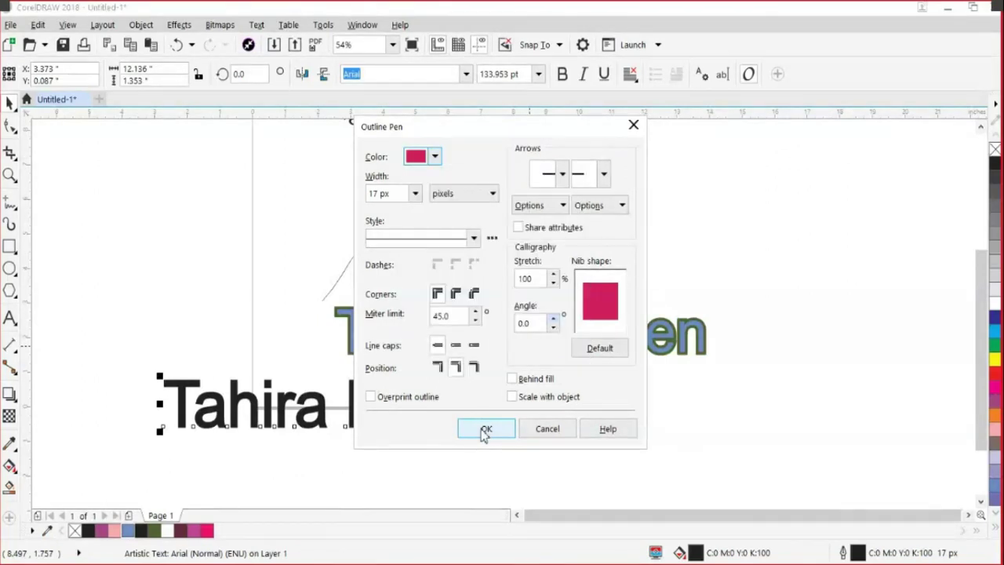
left_click(484, 431)
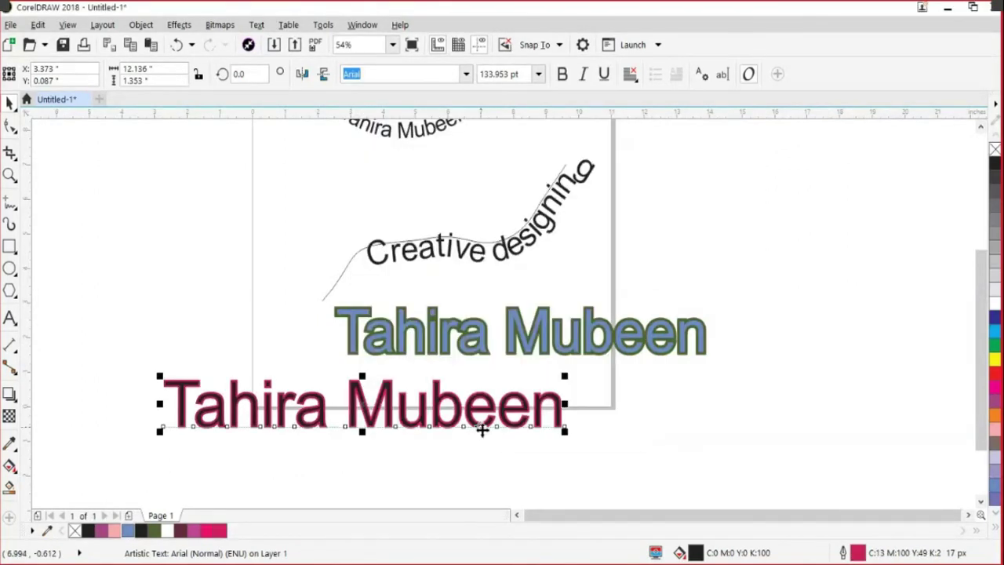
left_click(995, 149)
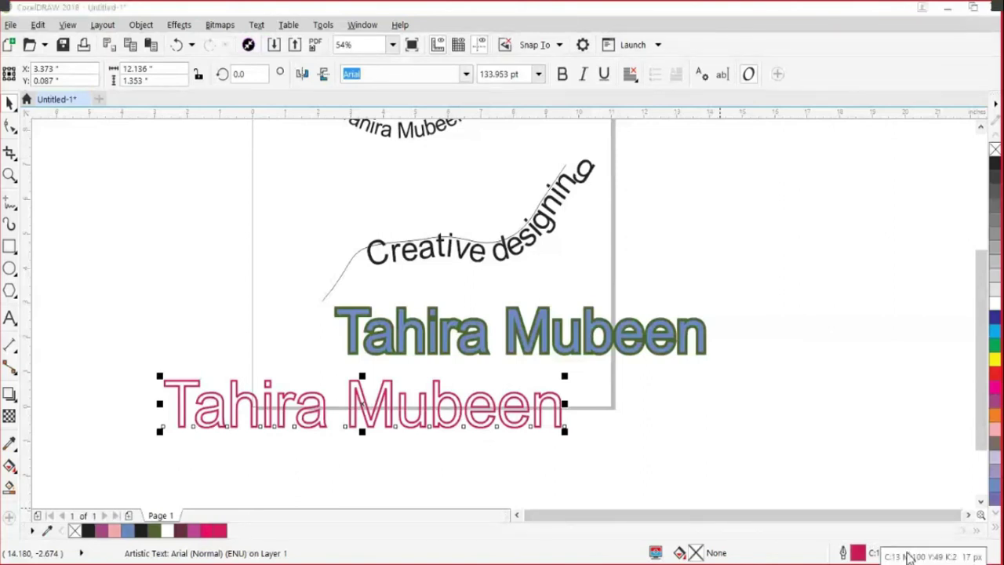
double_click(856, 554)
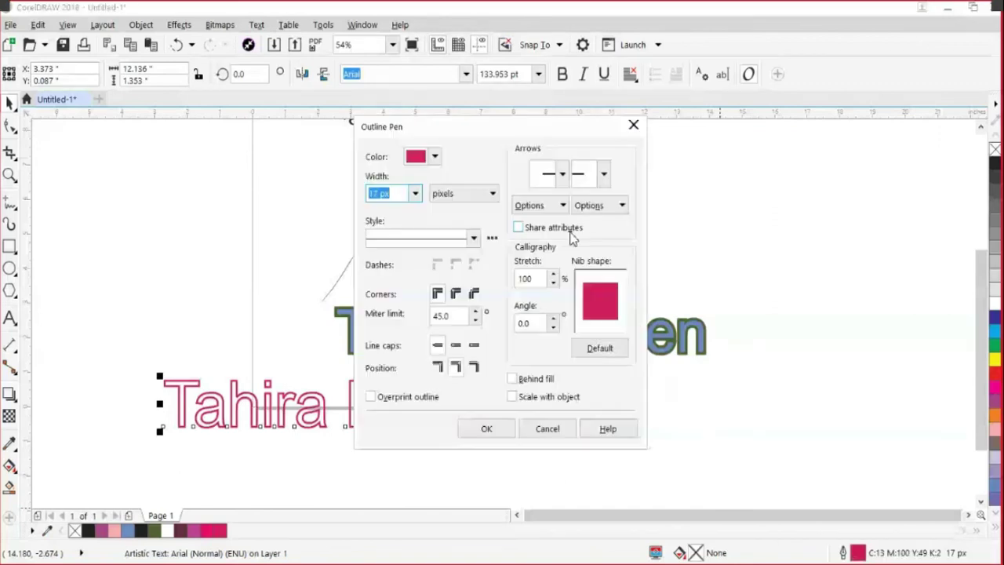
left_click(635, 131)
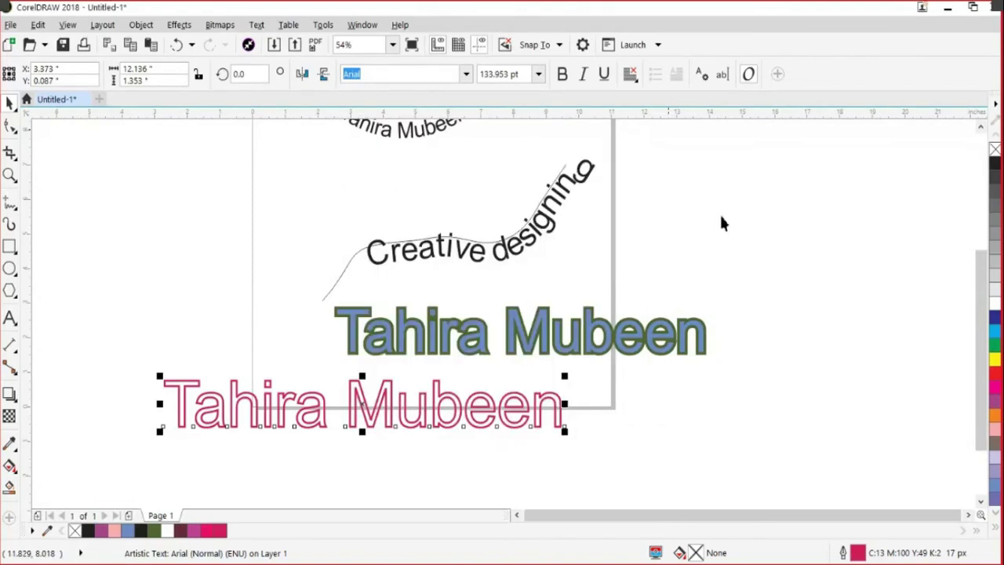
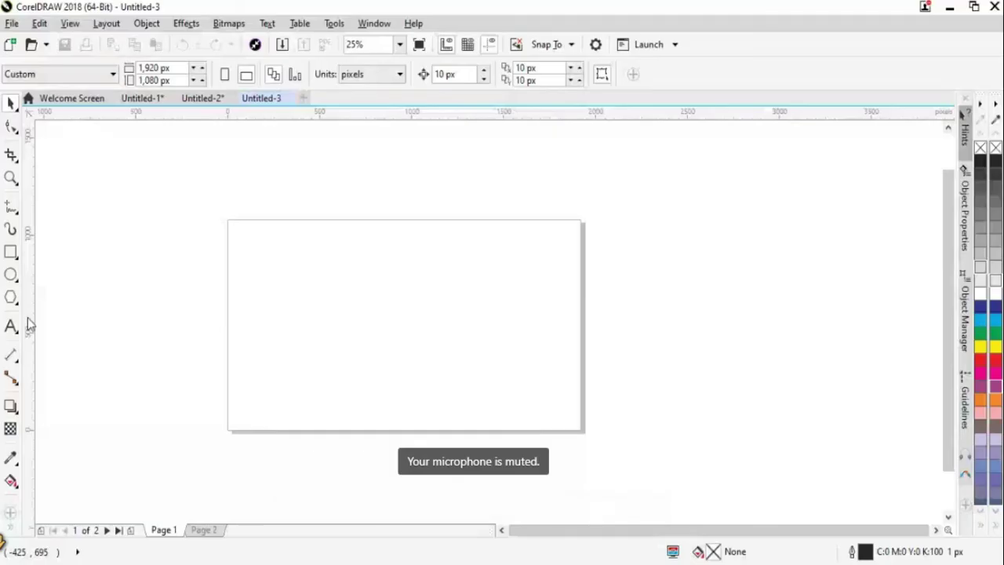
- Switch to the blank Untitled-3 document
left_click(11, 273)
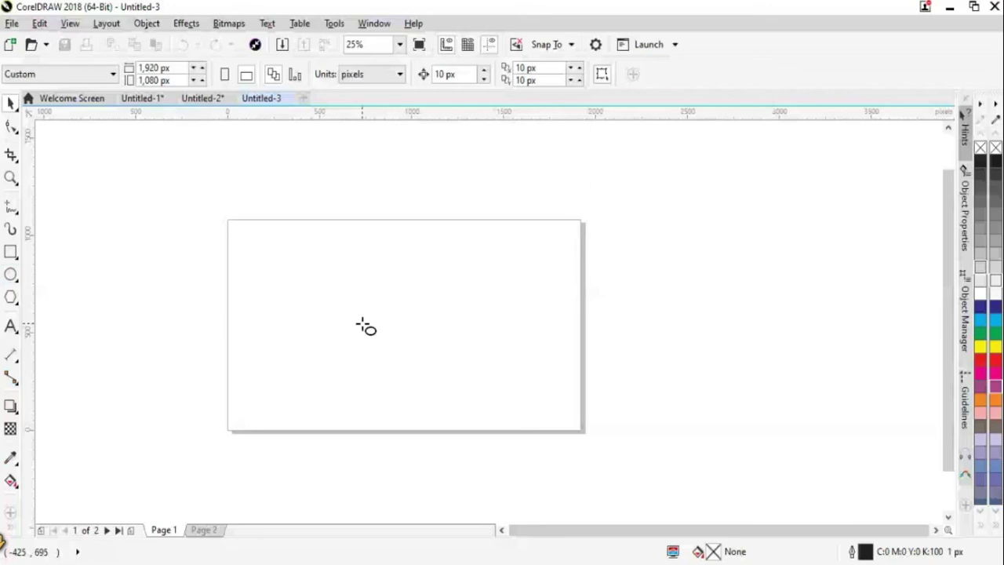
- Draw a circle on the page, redoing the first attempt, and move it up toward the page centre
left_click_drag(336, 301, 436, 421)
key("ctrl+z")
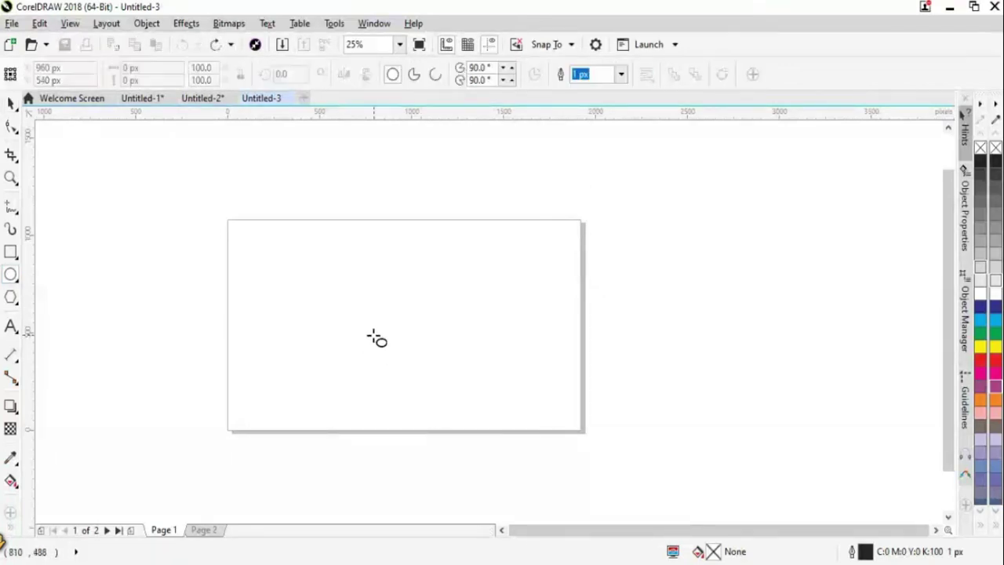
left_click_drag(344, 301, 474, 432)
left_click(11, 102)
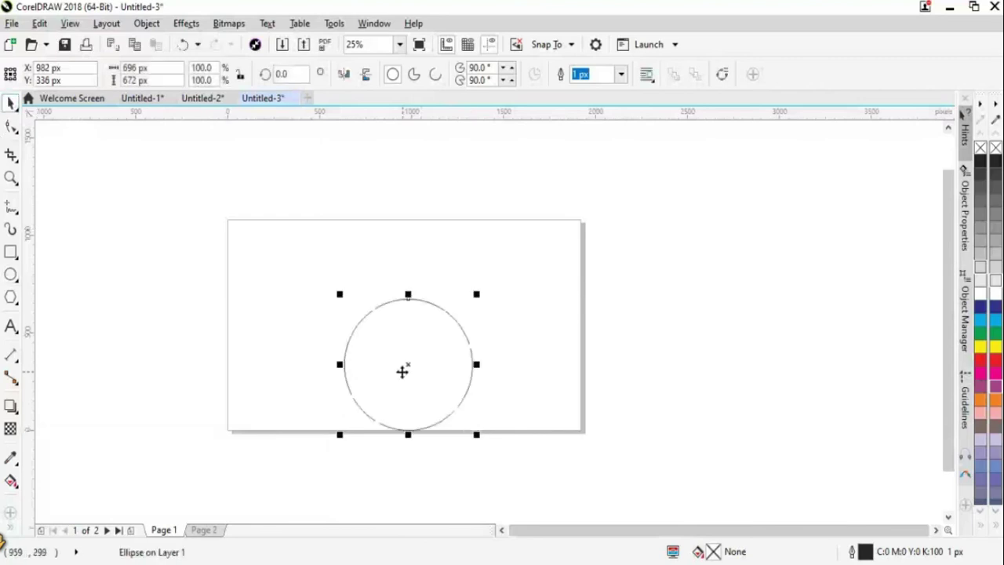
left_click_drag(410, 361, 388, 305)
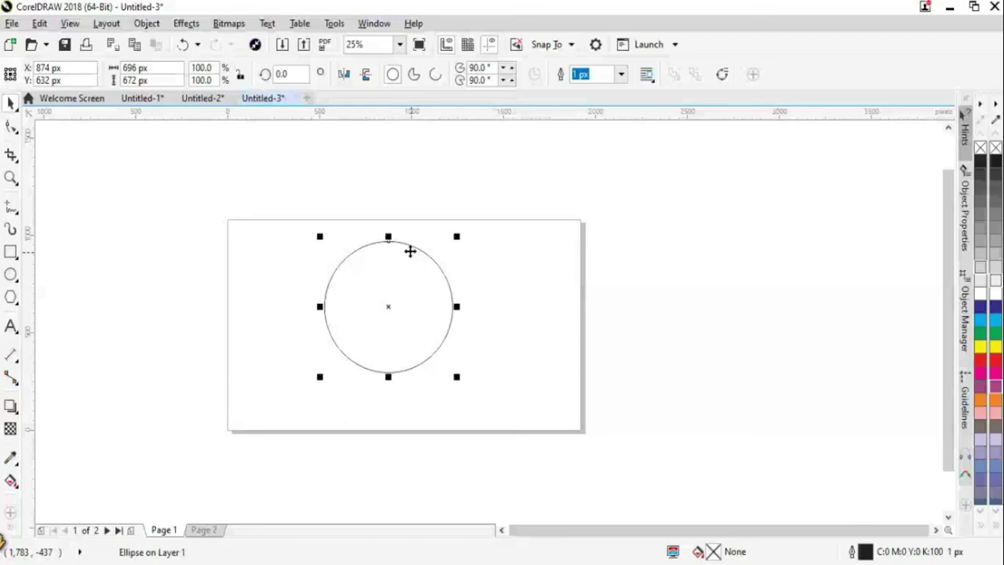
- Paste the name as Artistic text above the circle and scale it to about 101.557 pt
key("F8")
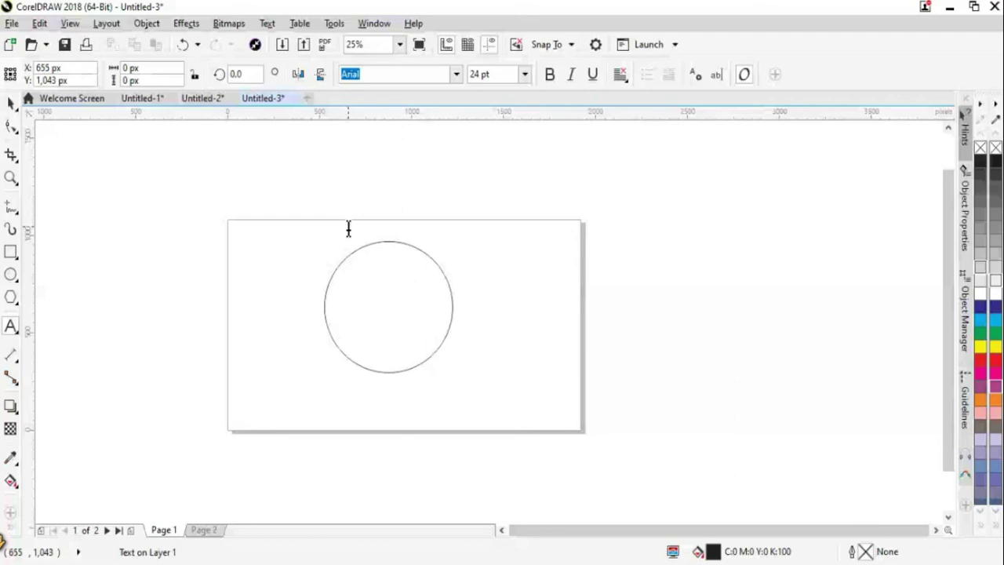
left_click(348, 227)
key("ctrl+v")
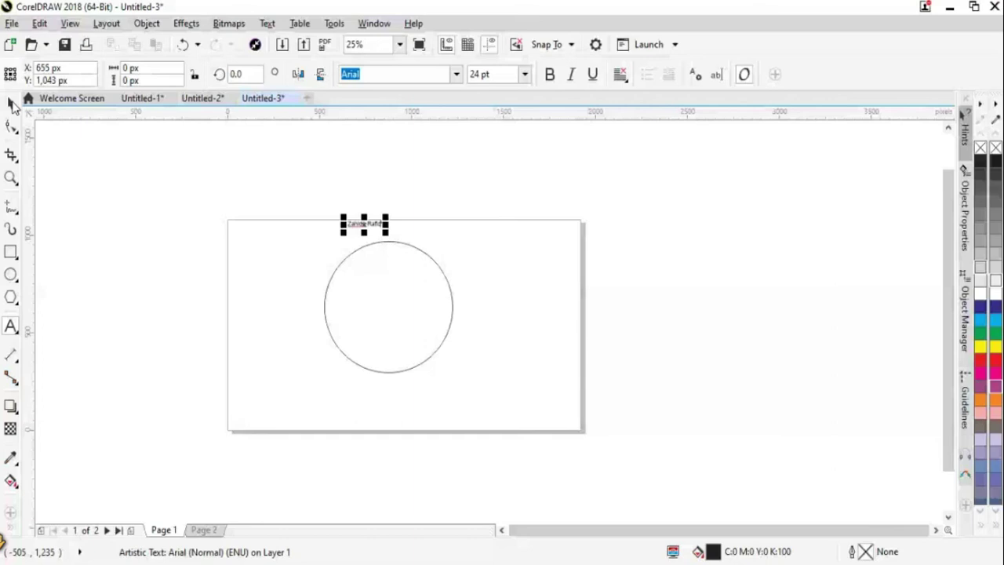
left_click_drag(385, 232, 460, 247)
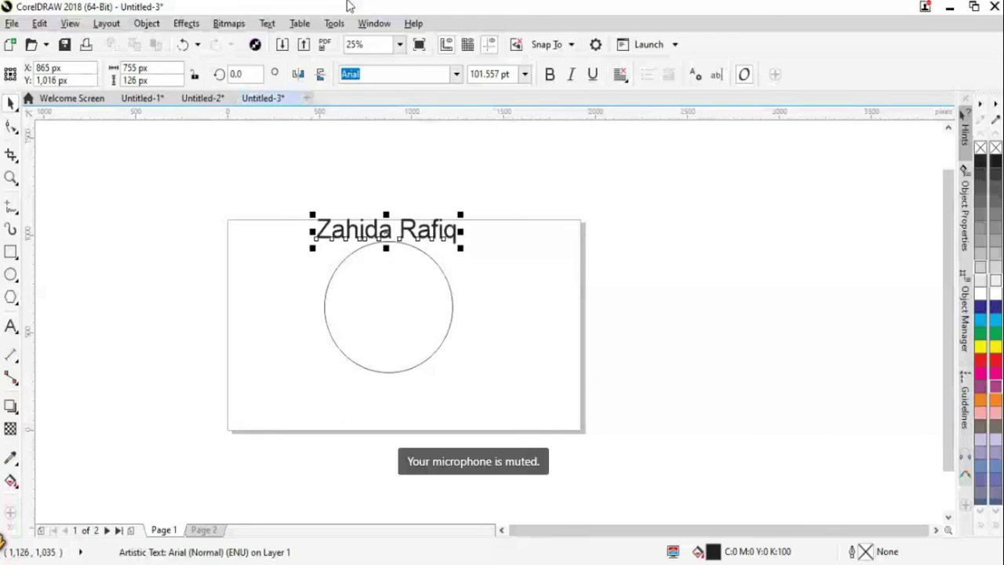
left_click(541, 334)
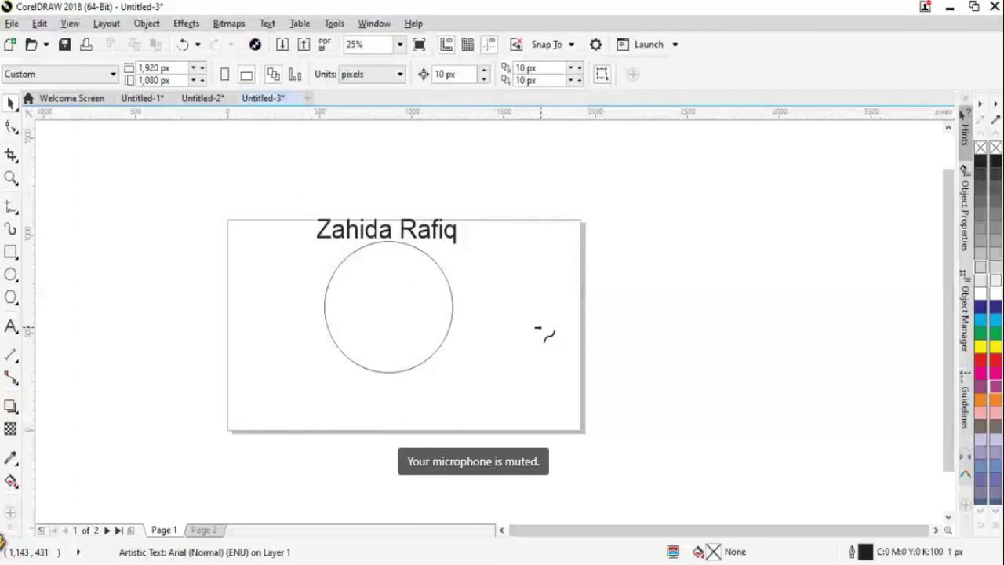
- Fit the name text along the circle's top edge, then deselect it
left_click(384, 249)
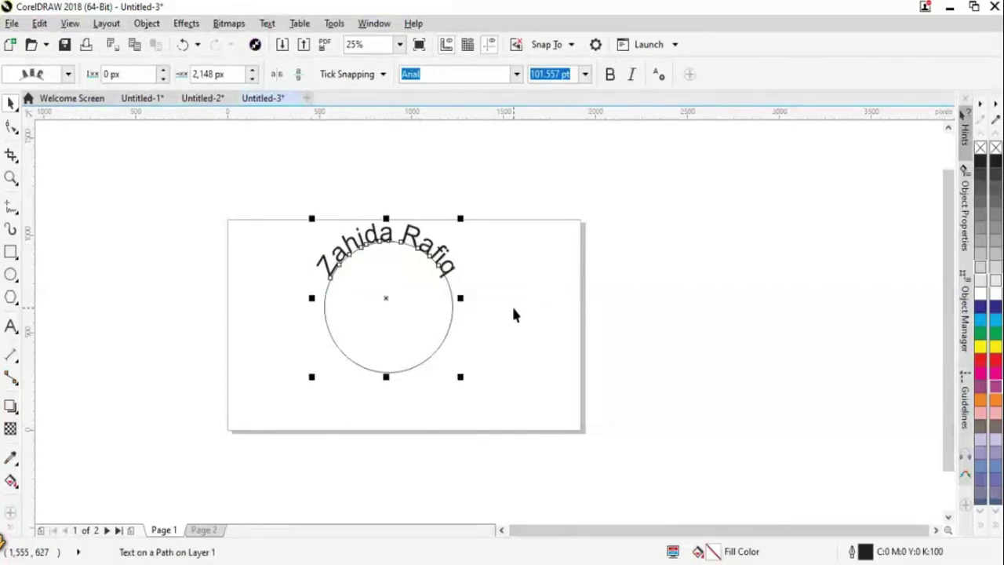
left_click(527, 346)
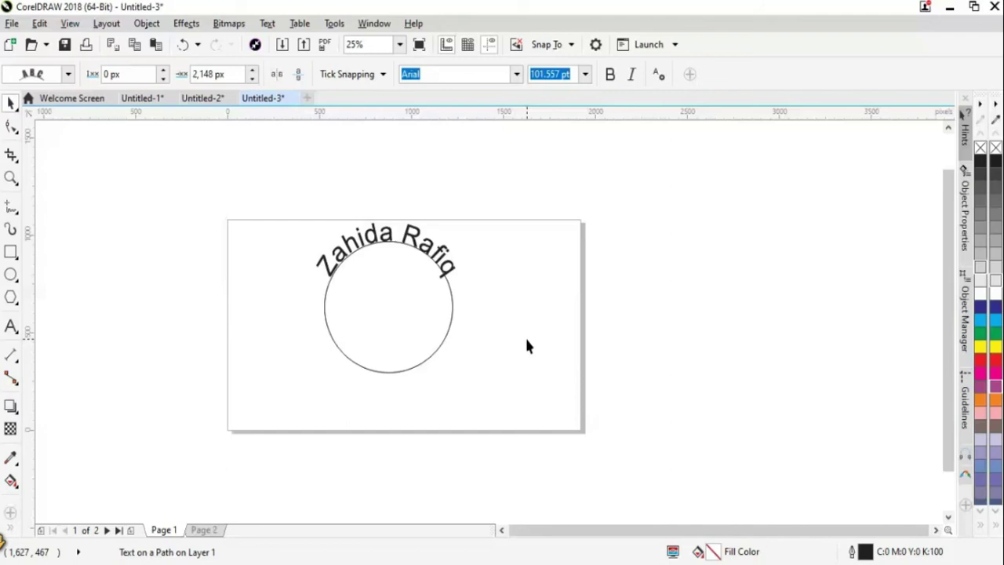
- Paste a copy of the path text onto the circle's bottom, mirror it horizontally, and nudge it into place
key("ctrl+v")
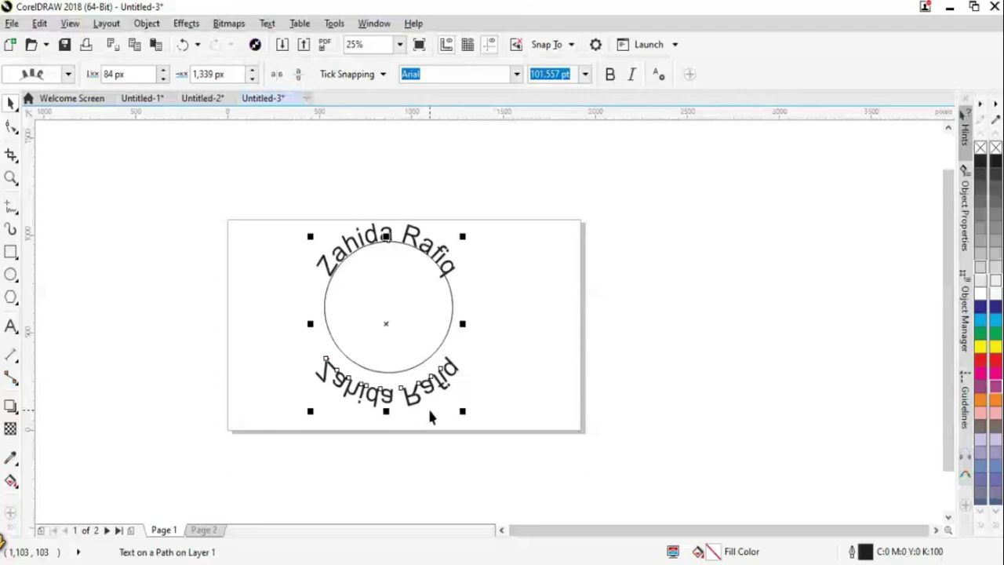
left_click(276, 74)
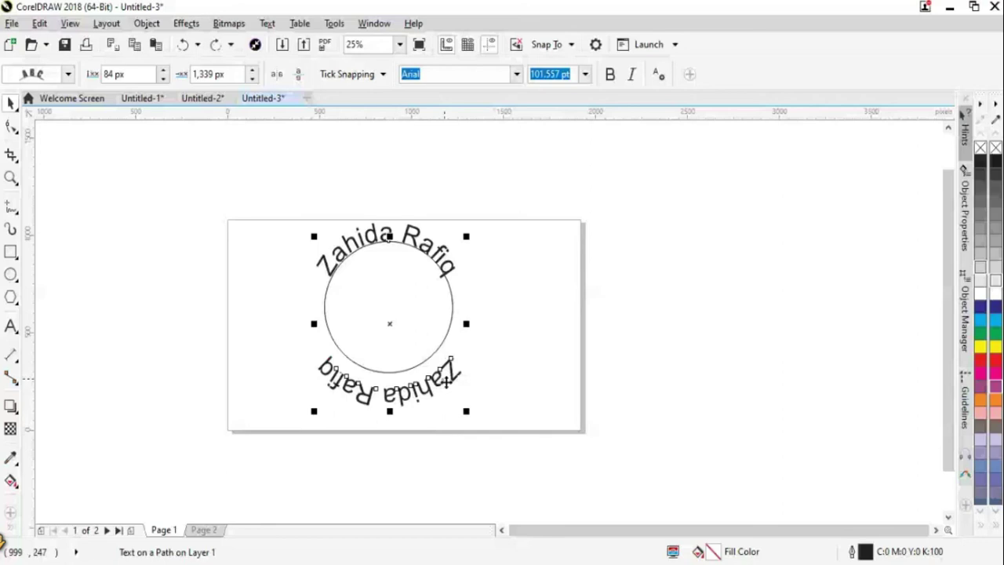
left_click_drag(411, 377, 416, 384)
key("Escape")
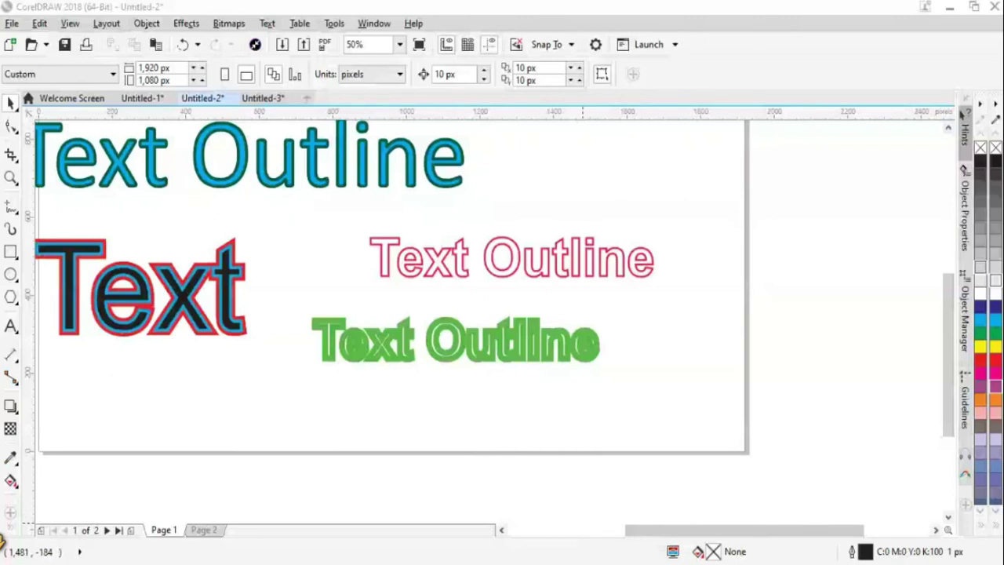
- Return to the Untitled-3 drawing with the name curved over the circle
left_click(262, 97)
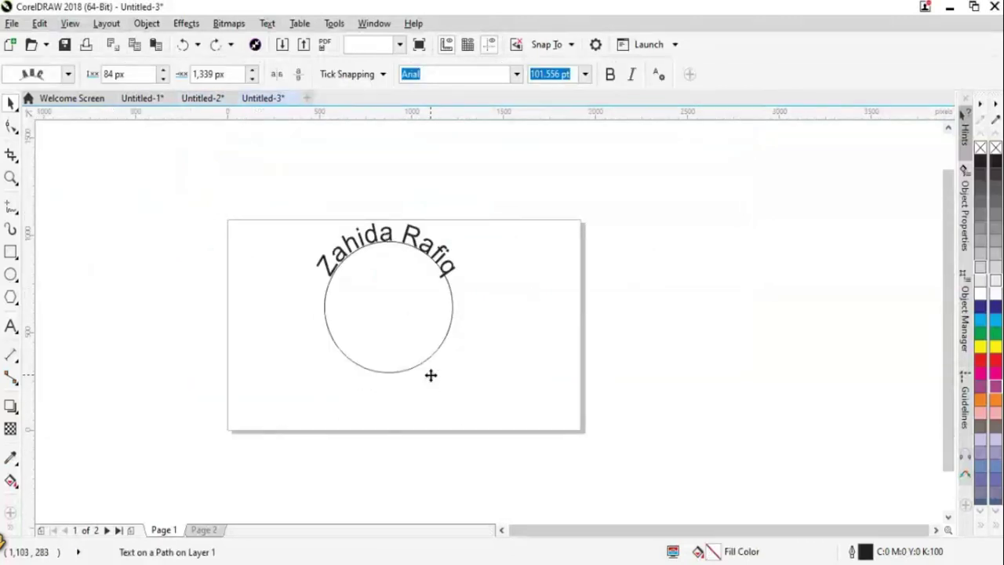
- Select the name text arched over the top of the circle
left_click(428, 244)
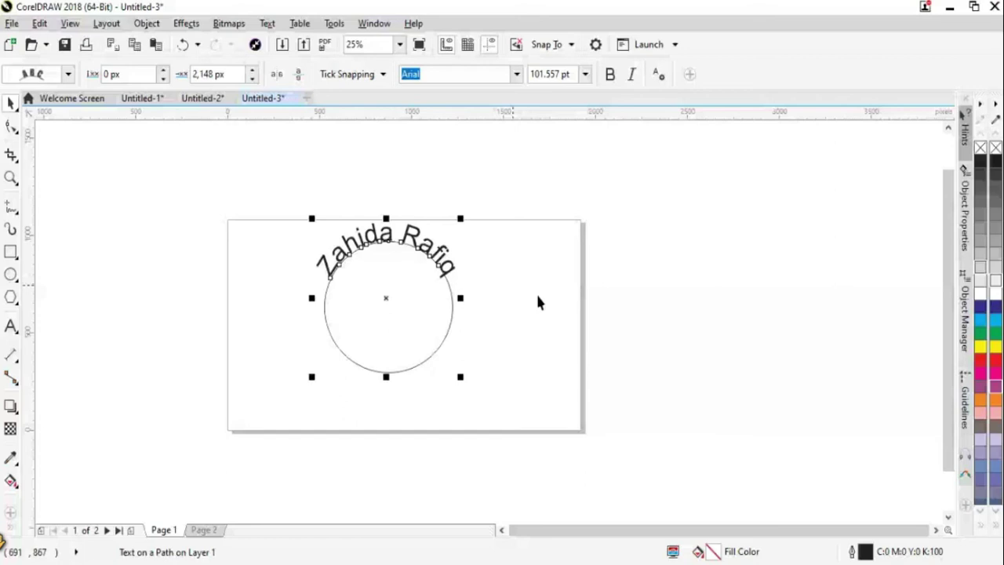
- Paste a copy of the name below the circle and mirror it horizontally and vertically so it reads upright
key("ctrl+v")
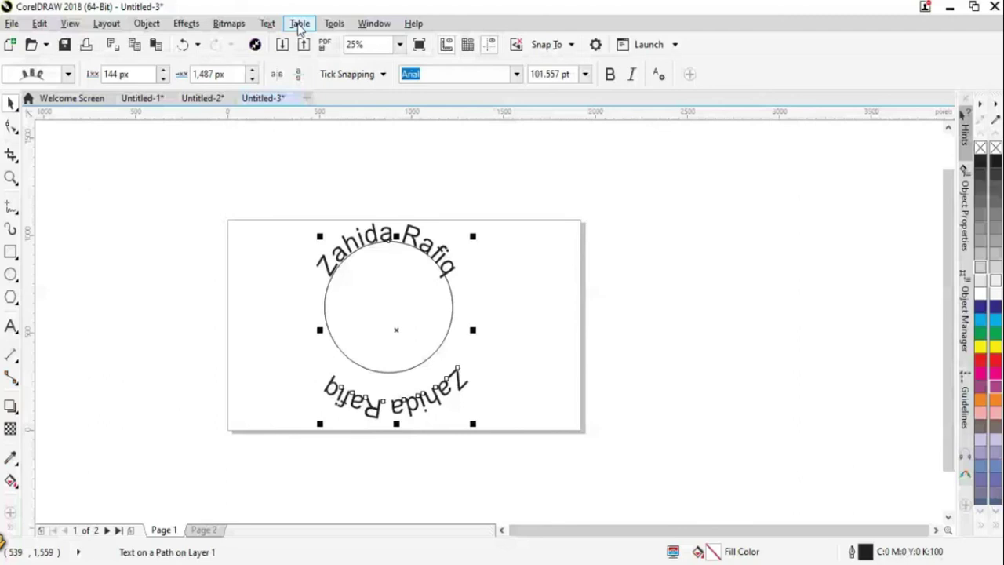
left_click(274, 79)
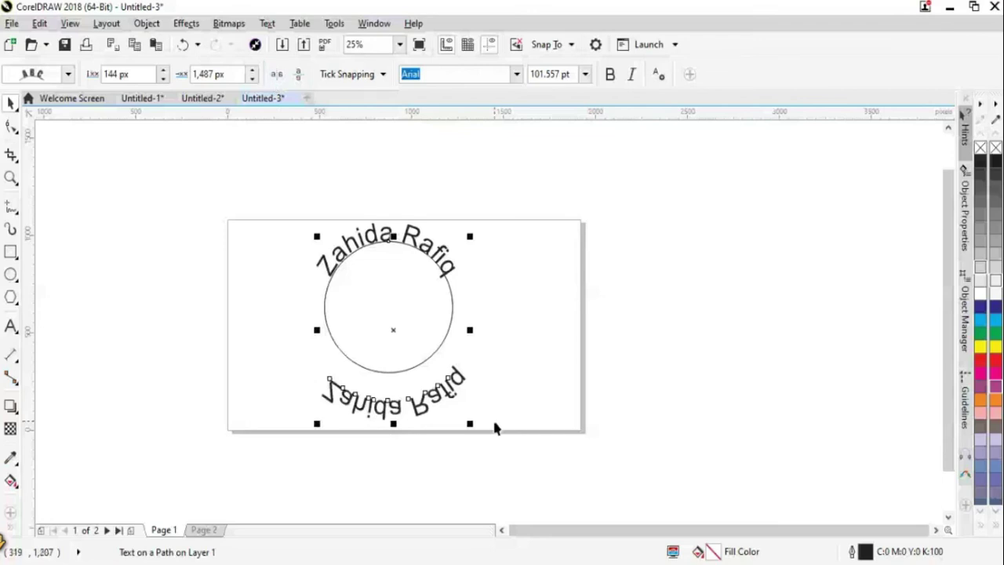
left_click(300, 76)
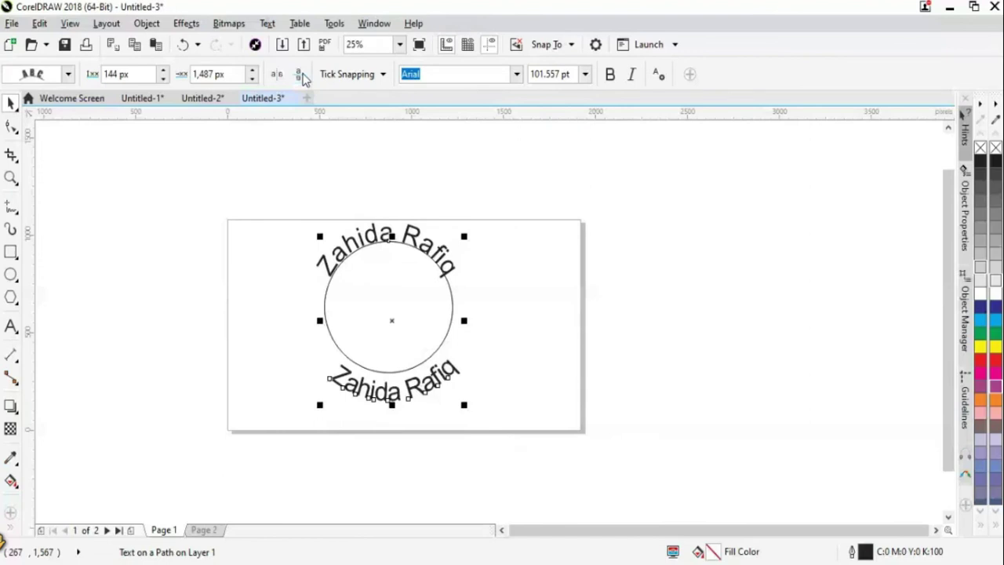
left_click(517, 385)
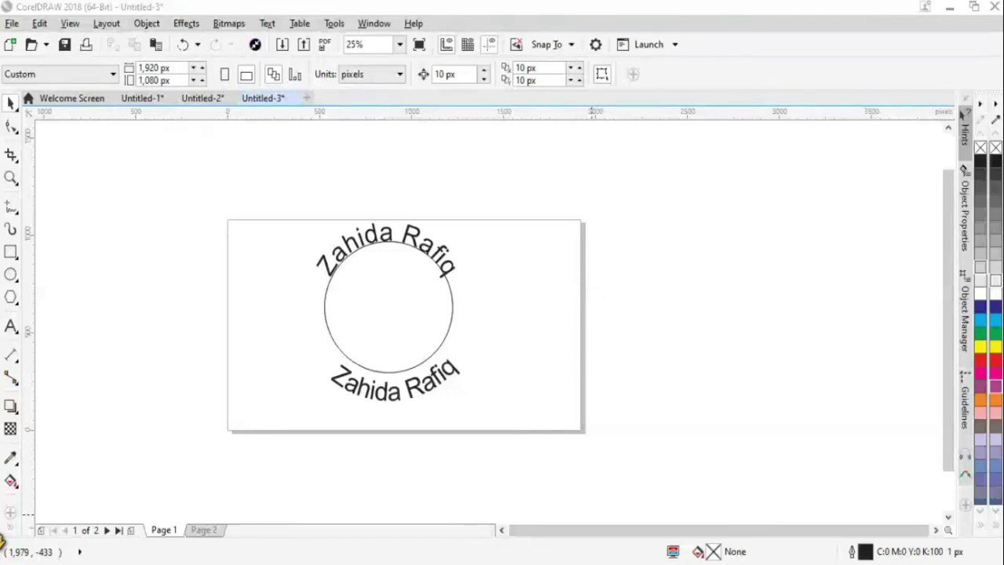
- Refocus CorelDRAW and select the lower name text under the circle
left_click(495, 513)
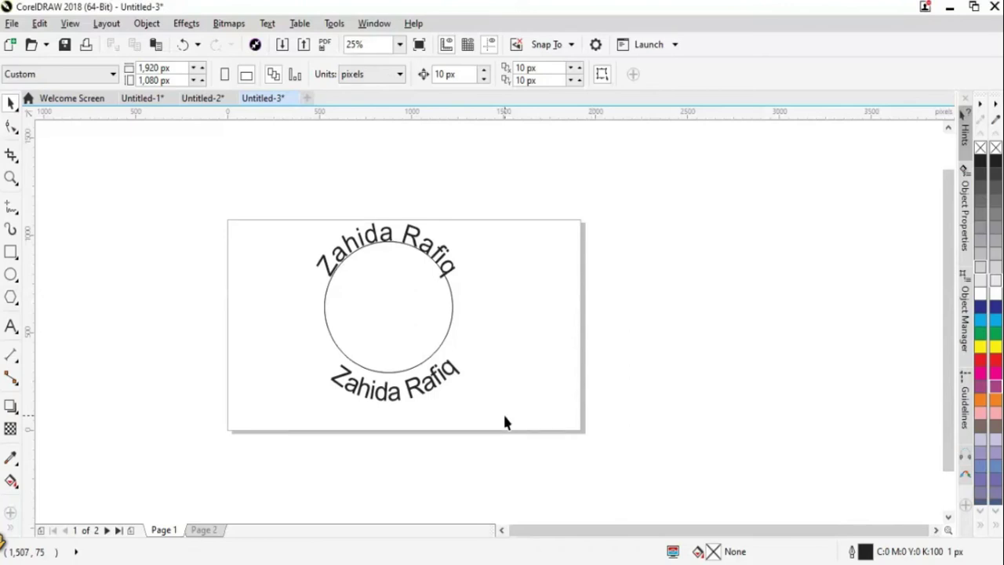
left_click(424, 394)
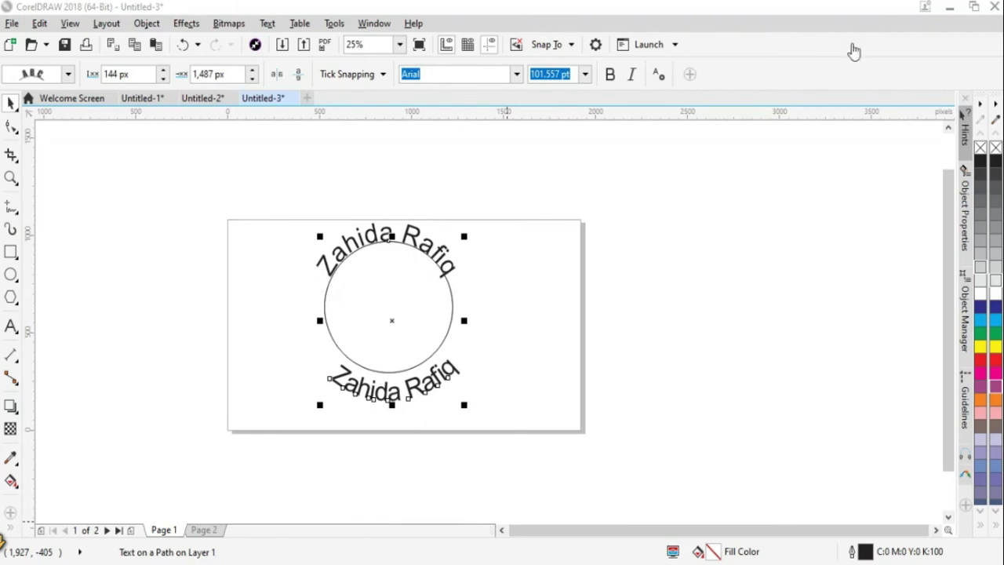
- Deselect the finished circle text and minimize CorelDRAW to return to the Teams meeting
left_click(397, 373)
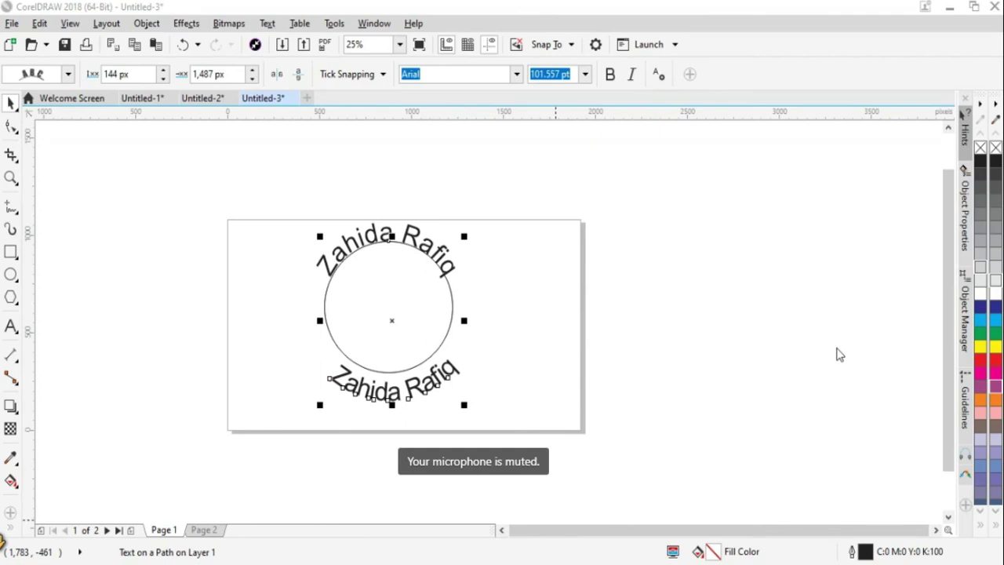
key("Escape")
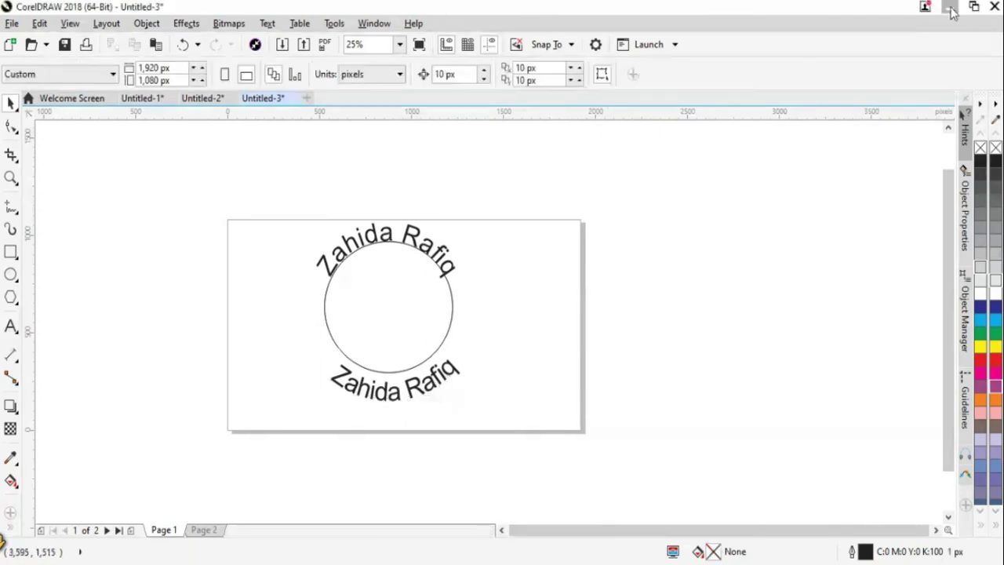
left_click(949, 7)
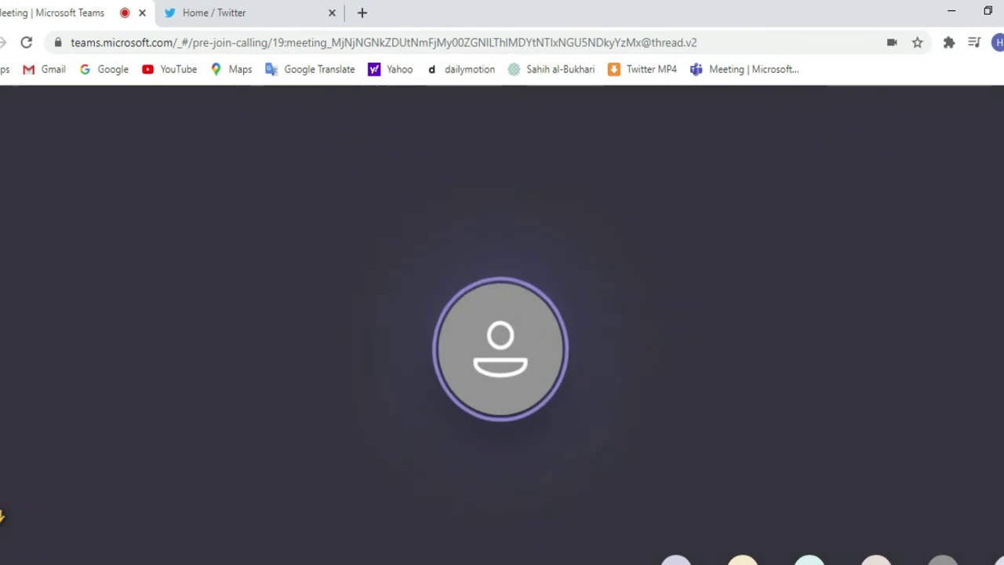